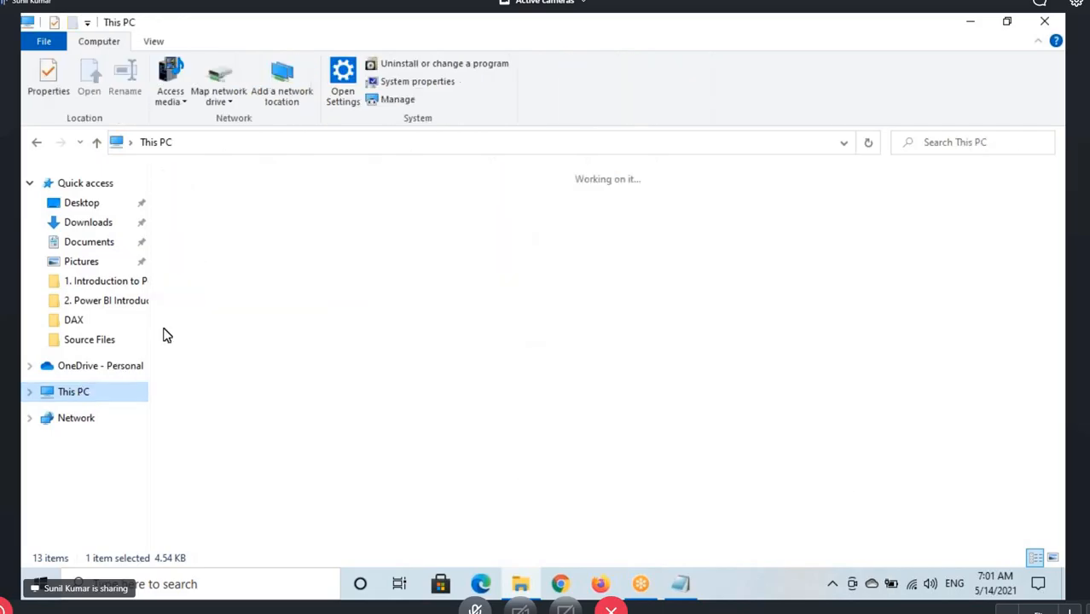
Open Row and Column Transformations.txt from the D: drive's Power BI Material > Power Query > 2. In built Column and Row Transformations folder and maximize it
double_click(425, 334)
double_click(195, 298)
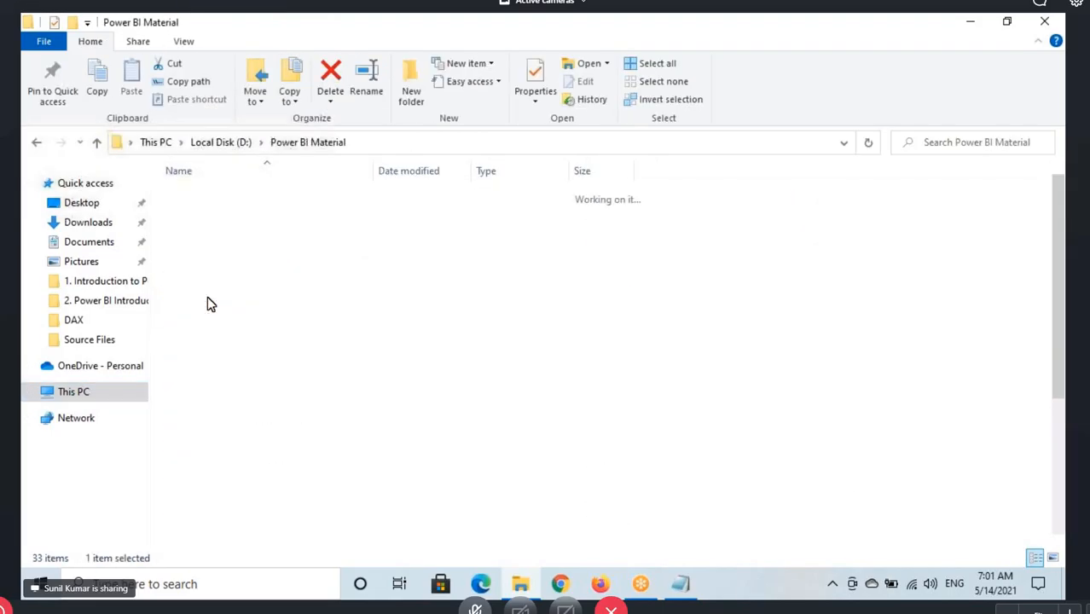
click(213, 331)
double_click(213, 330)
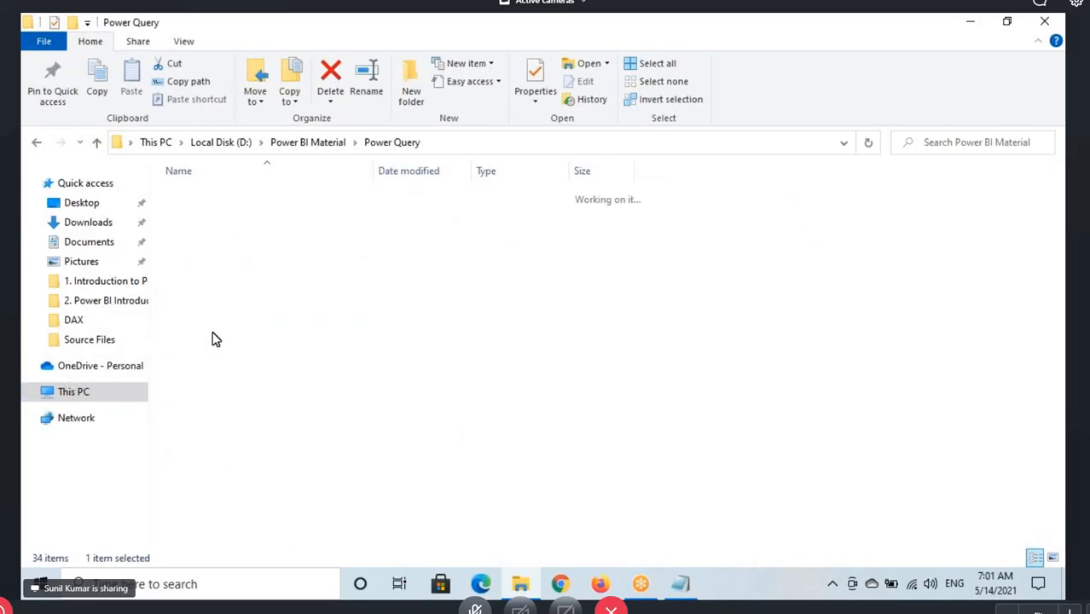
double_click(219, 215)
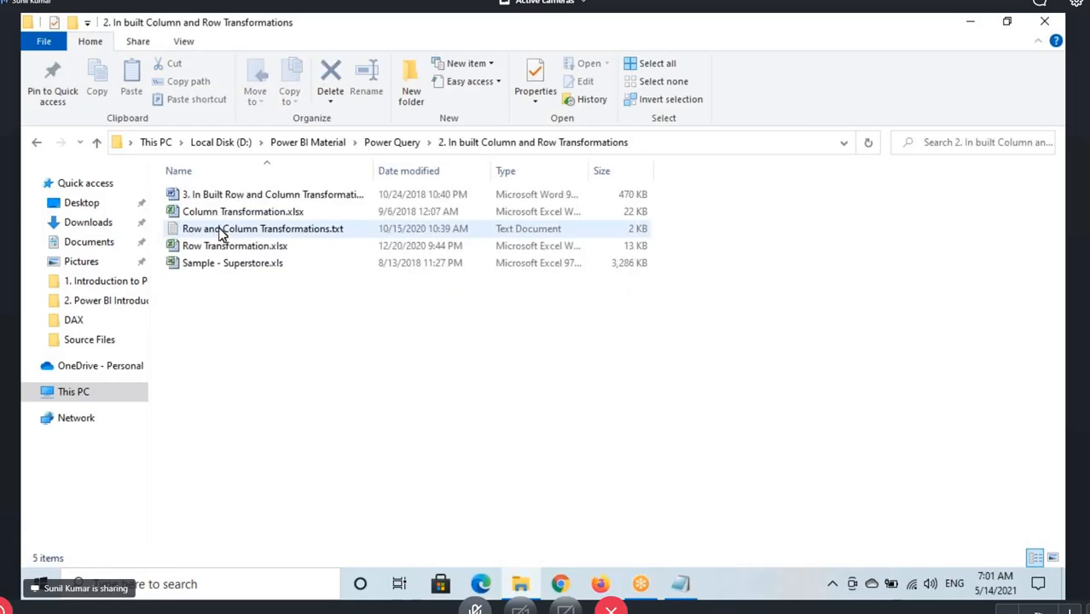
double_click(220, 229)
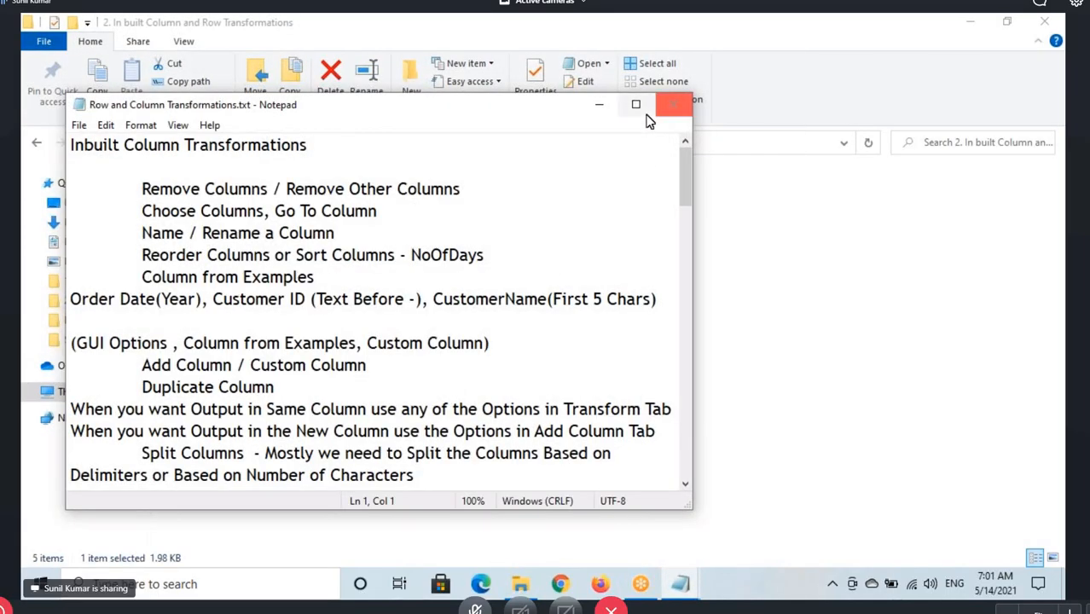
click(636, 103)
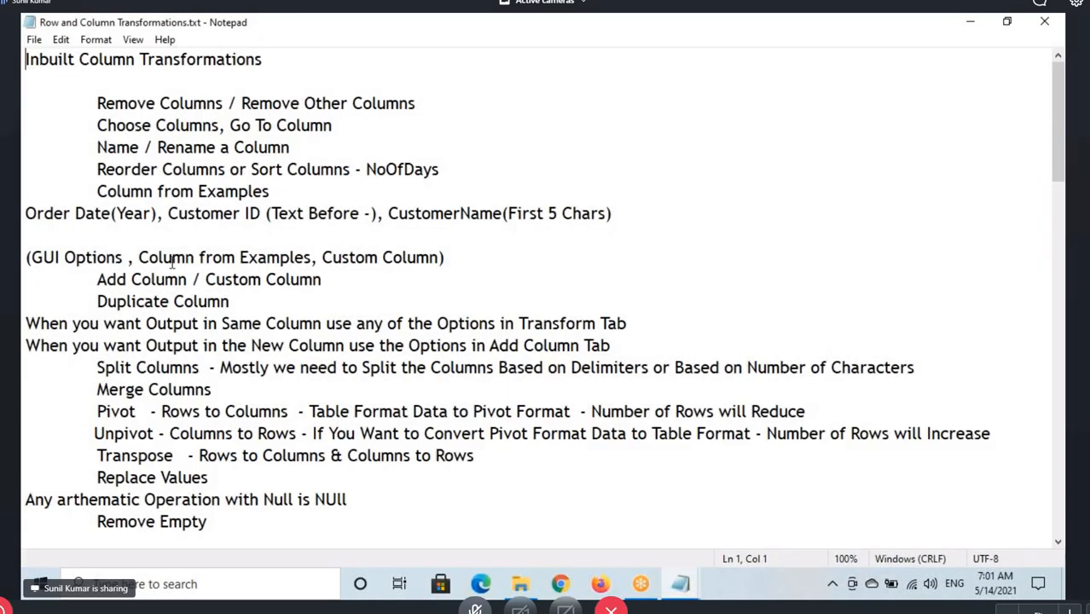
Copy the list from Remove Columns to Remove Empty into 7AM May 2021 - Power Query.txt below the heading Inbuilt Column Transformations
drag(92, 103, 258, 521)
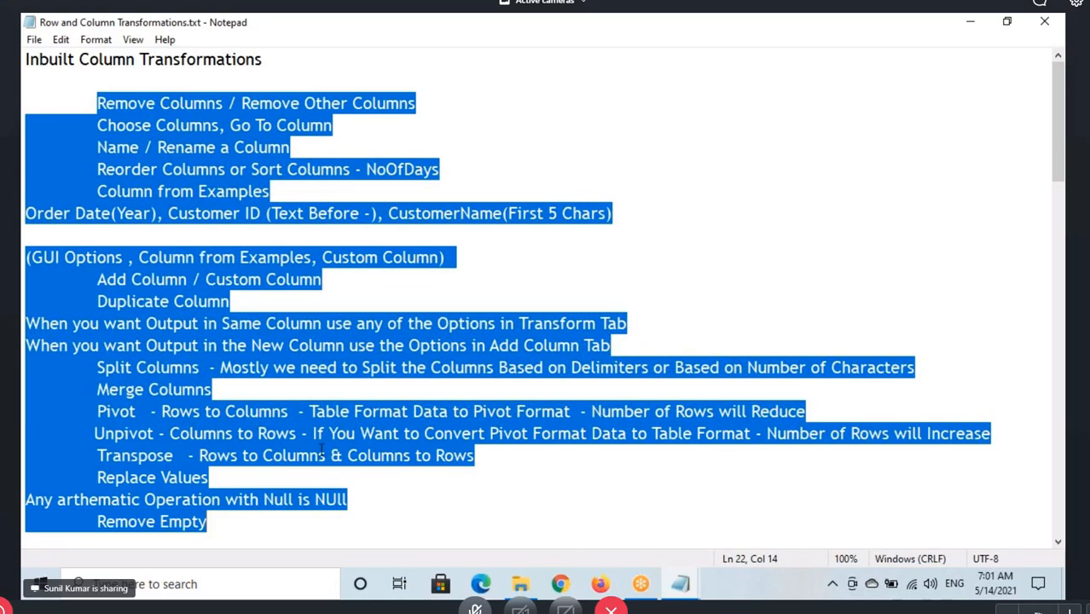
scroll(214, 451, down, 2)
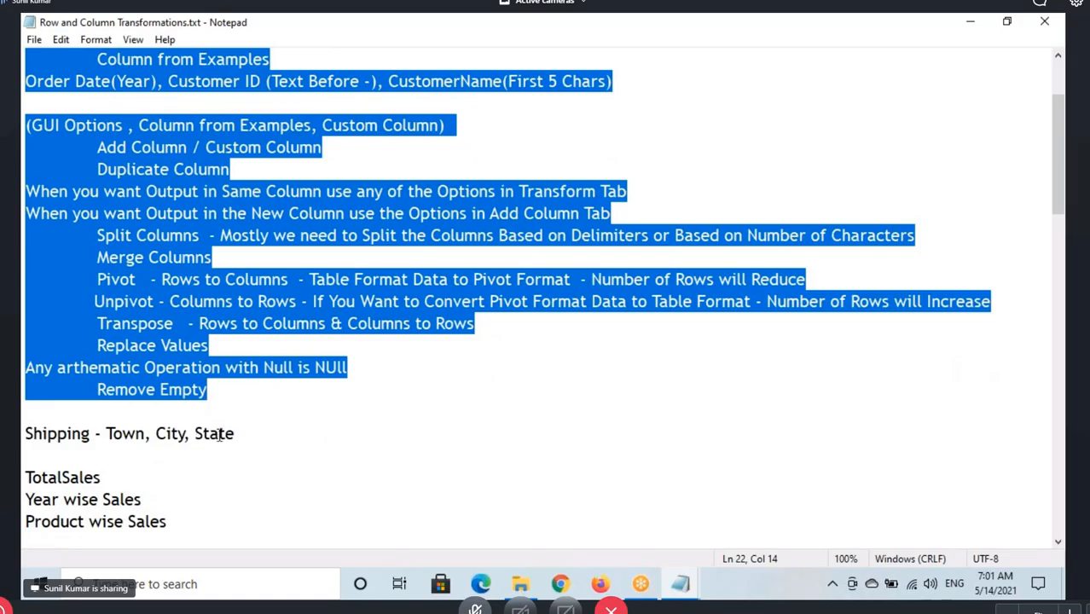
mouse_move(680, 584)
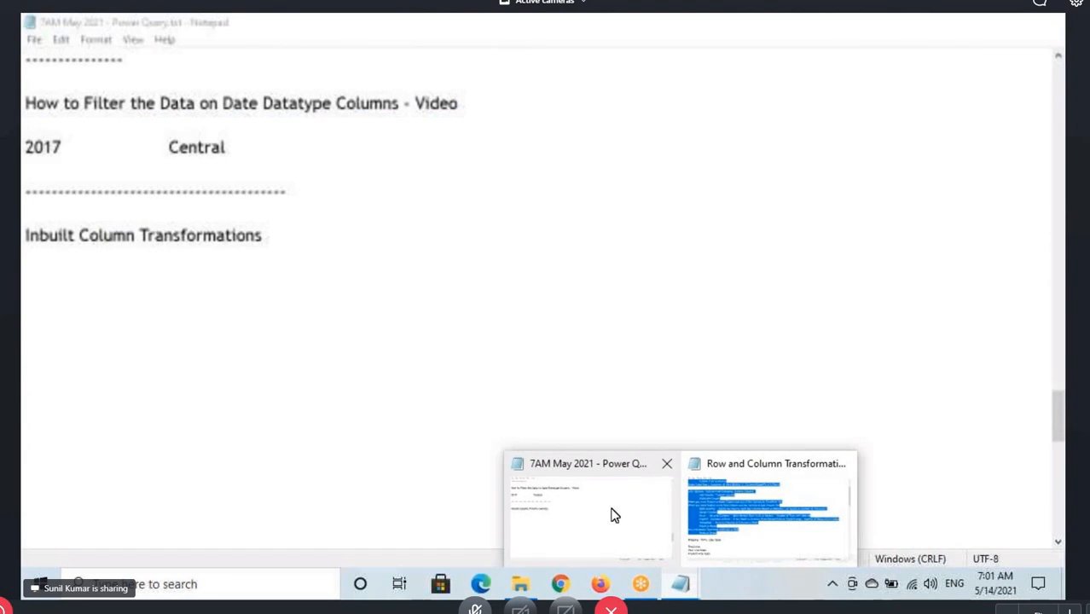
click(612, 515)
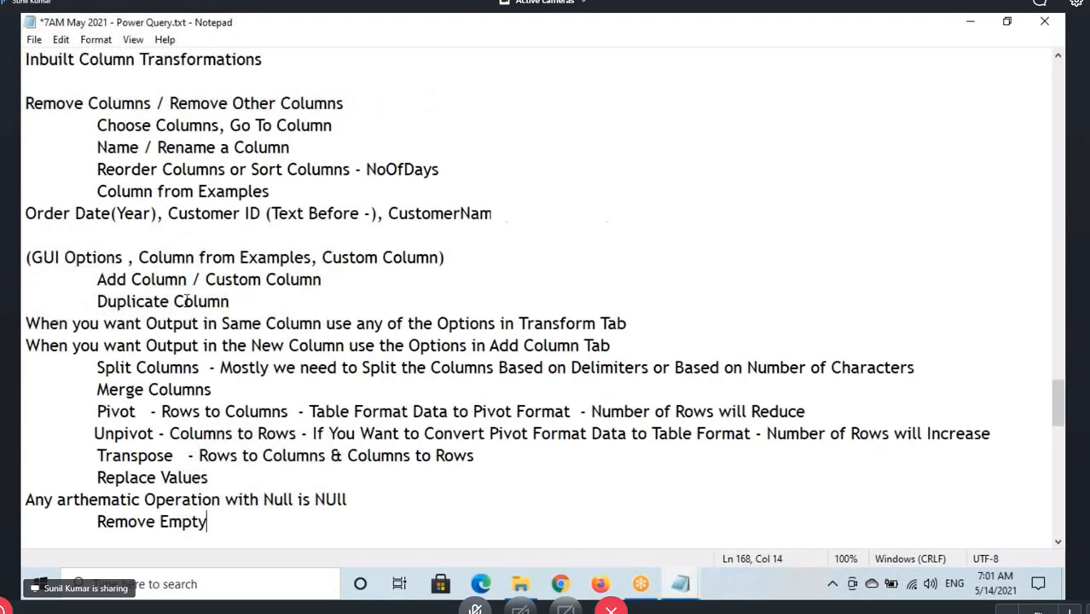
Indent the line "Remove Columns / Remove Other Columns" one level under the Inbuilt Column Transformations heading
scroll(181, 281, up, 3)
click(285, 268)
key(shift+Home)
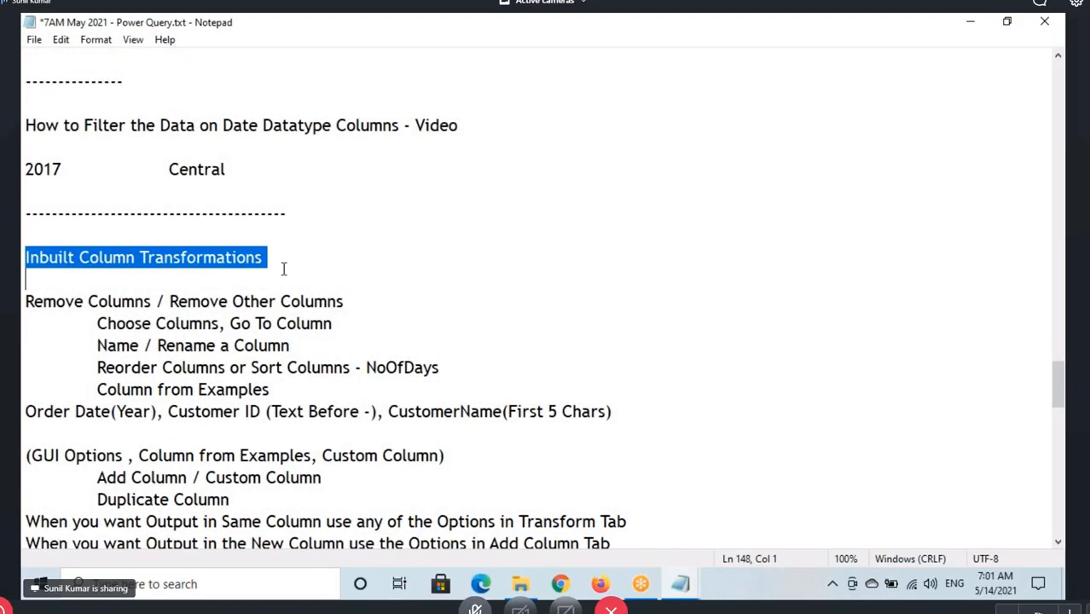
drag(79, 256, 266, 257)
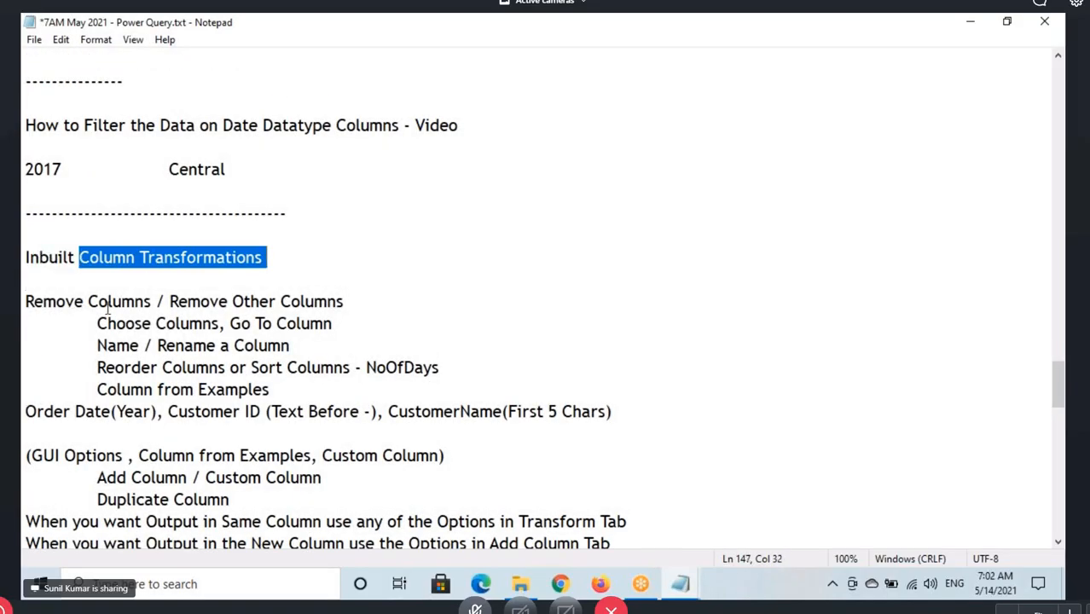
click(24, 306)
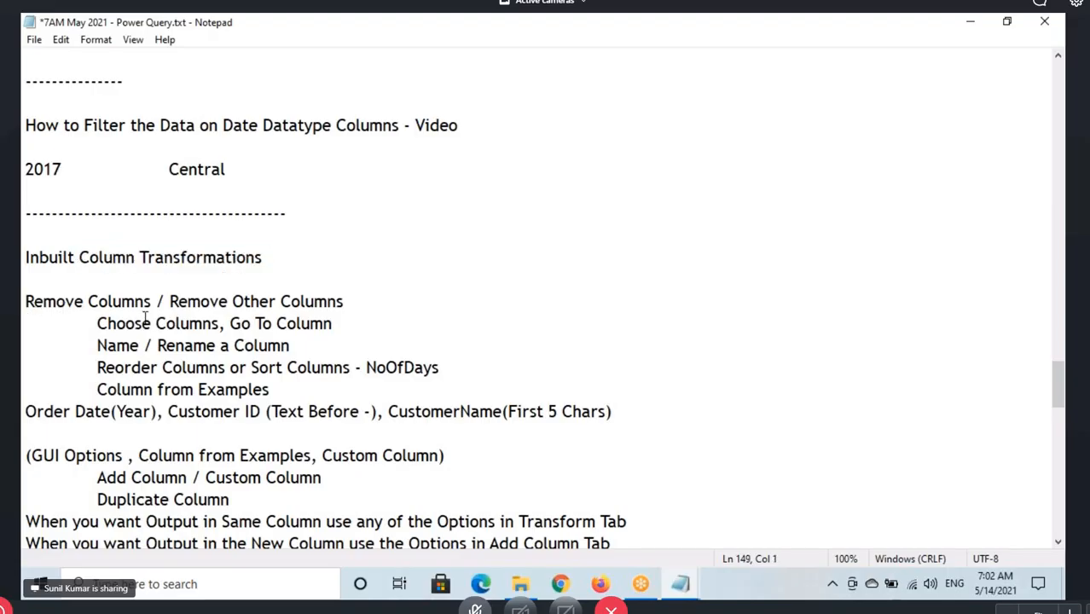
key(Tab)
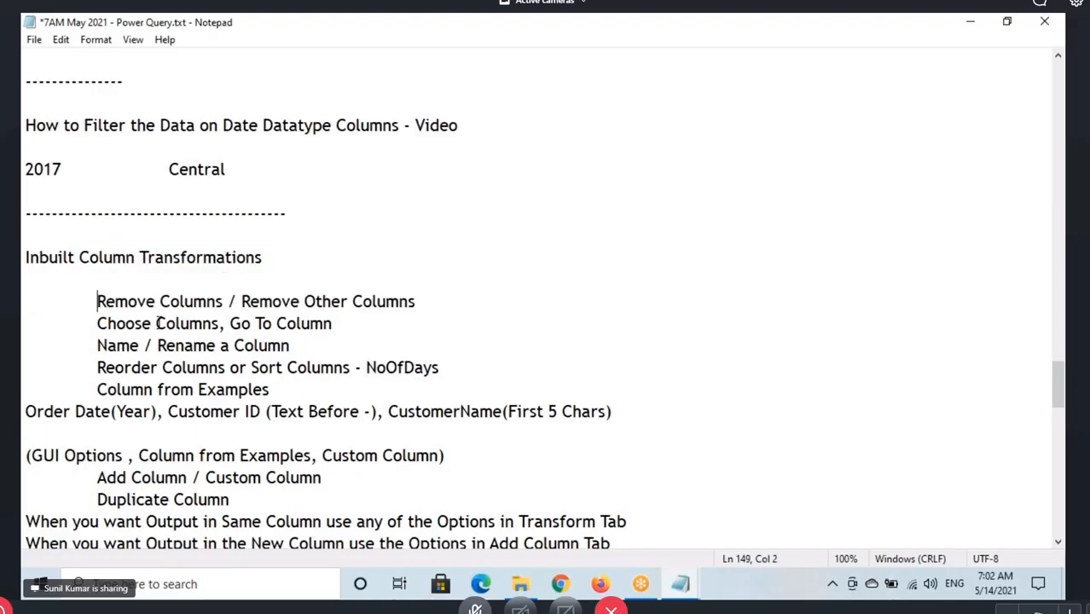
Start Power BI Desktop, dismiss its start screen and open the Power Query Editor
click(674, 589)
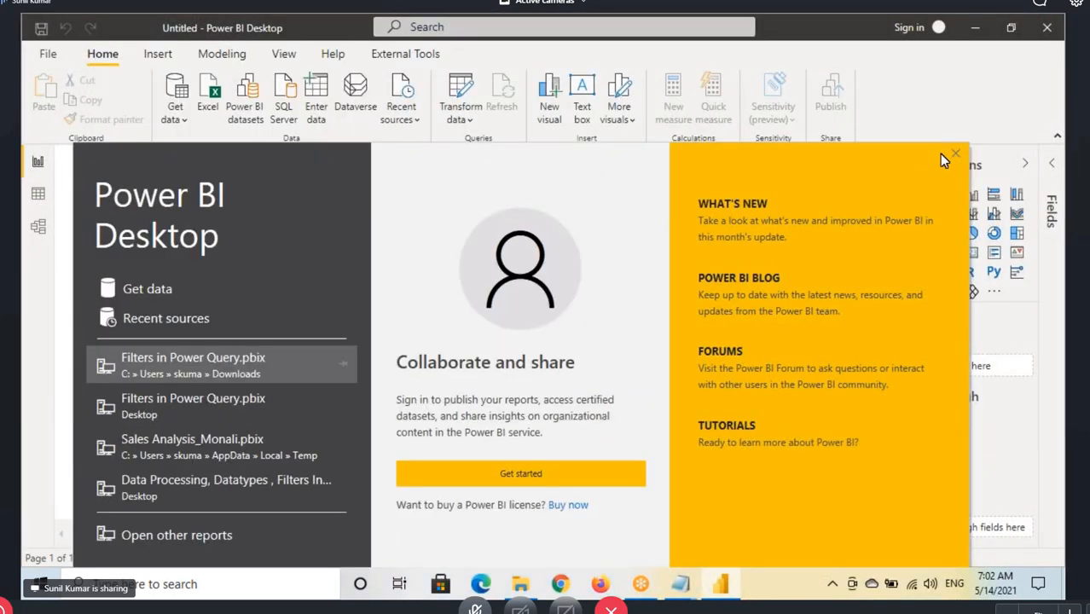
click(942, 156)
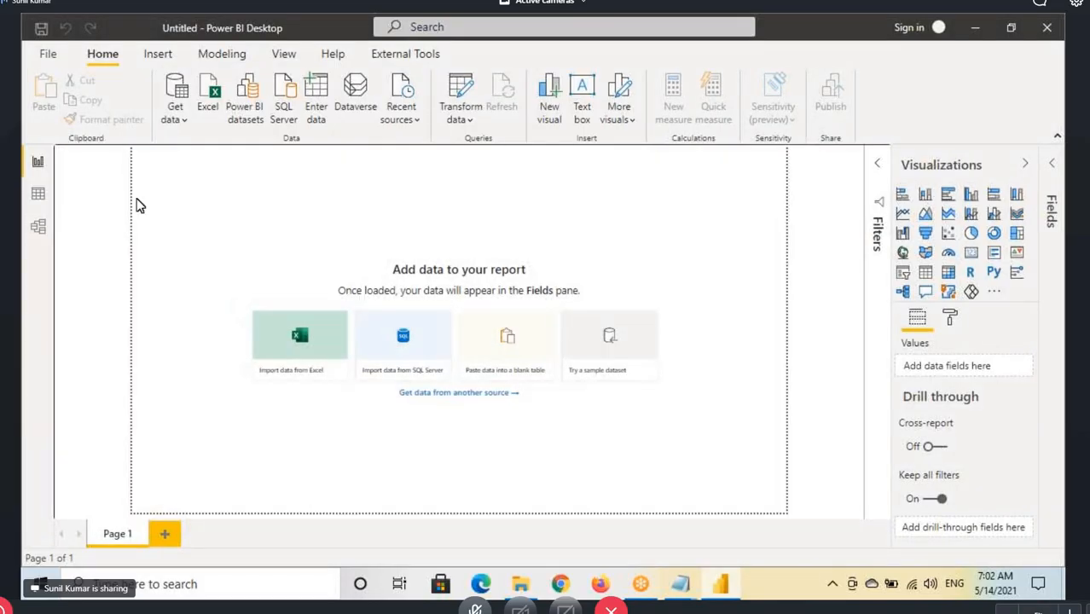
click(441, 129)
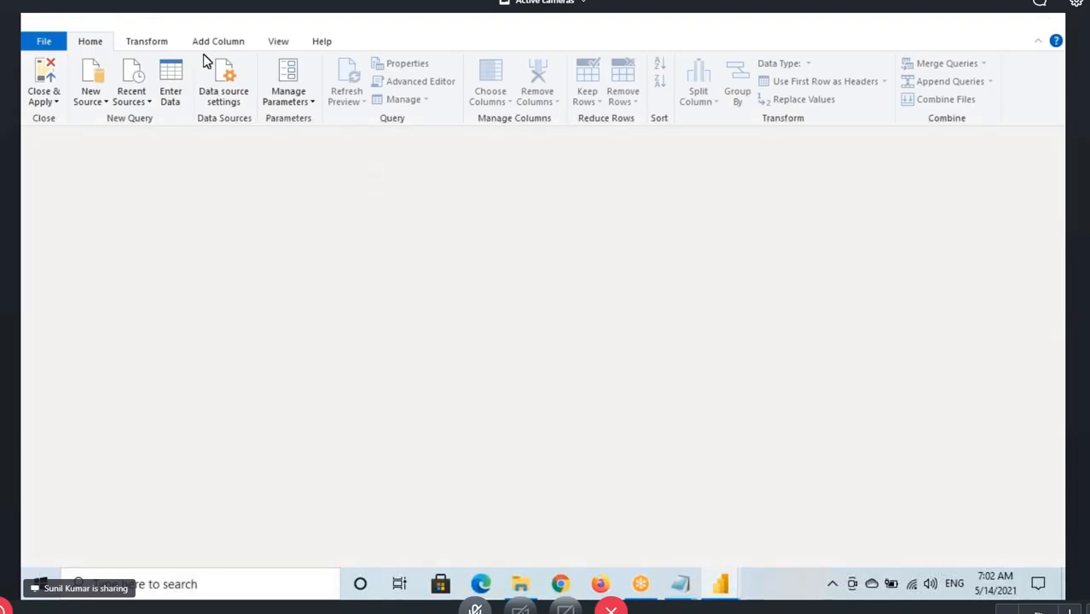
key(alt+Tab)
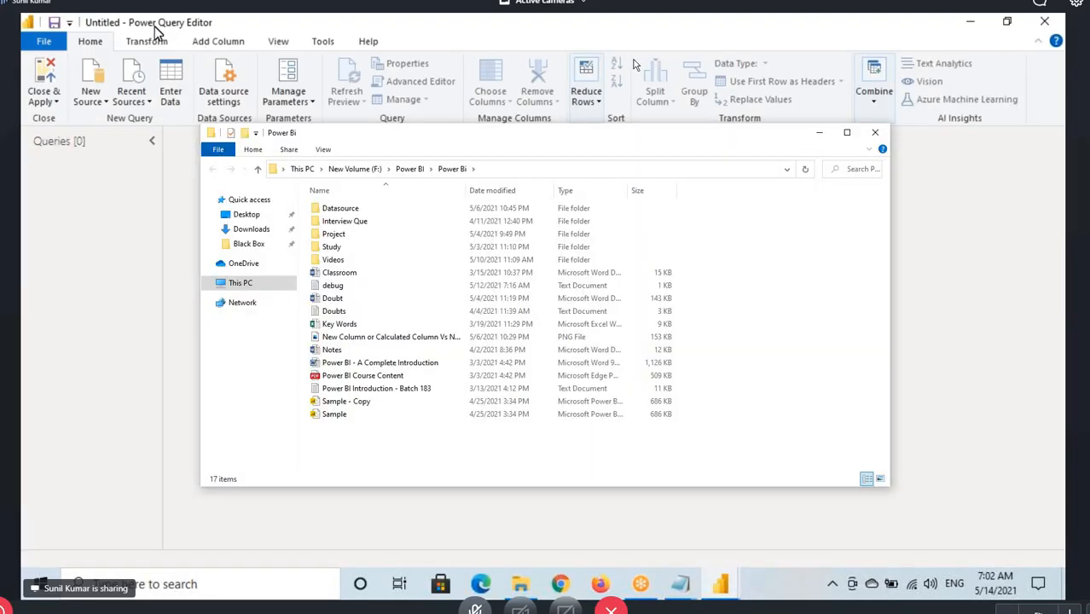
drag(768, 134, 1089, 250)
click(192, 28)
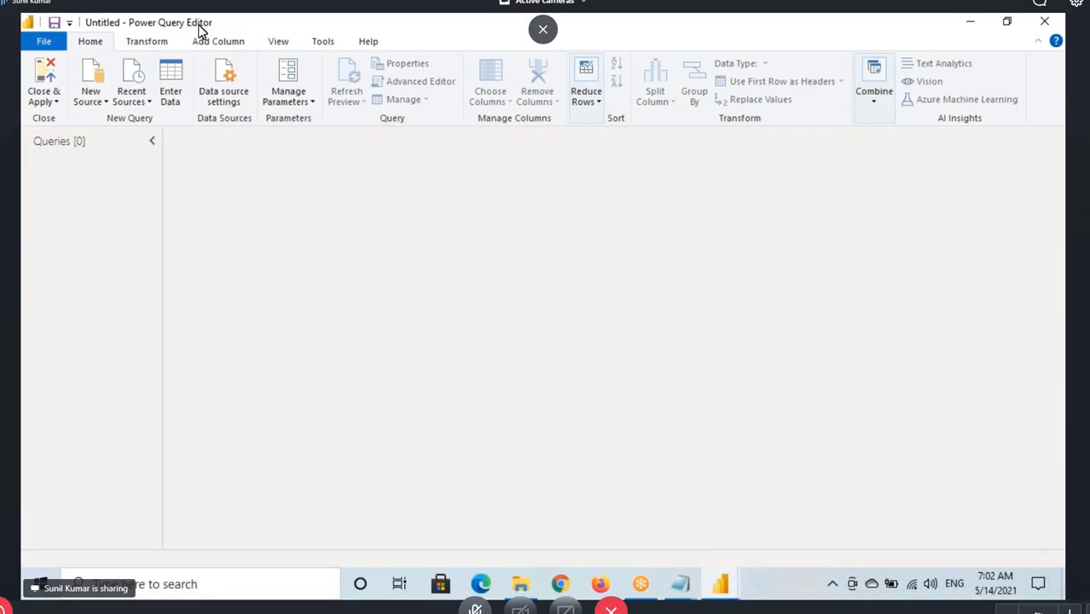
Add a new Excel source using the workbook Sample - Superstore.xlsx
click(95, 102)
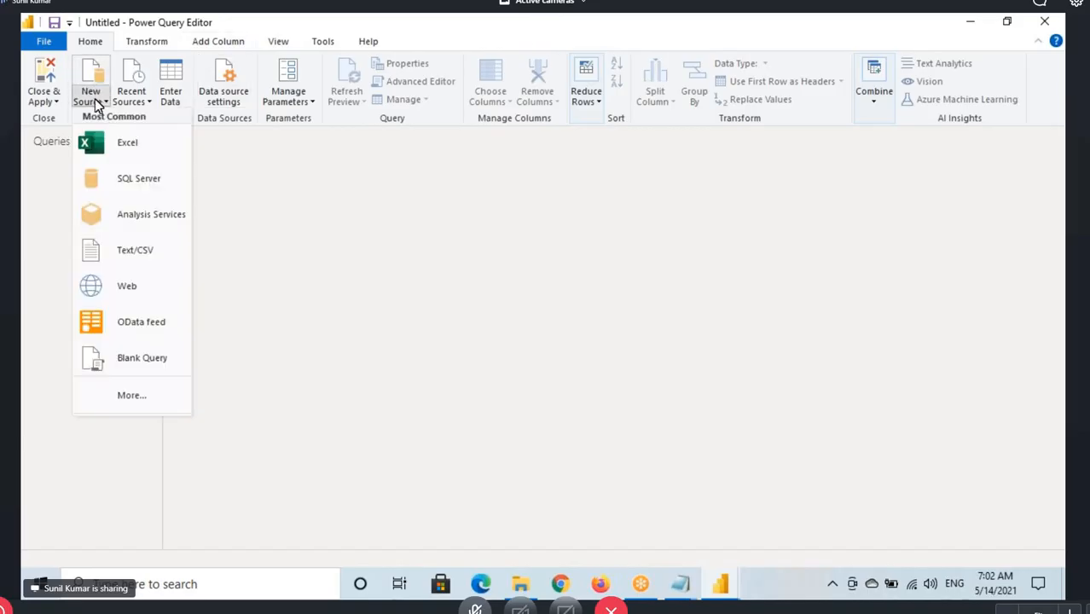
click(124, 143)
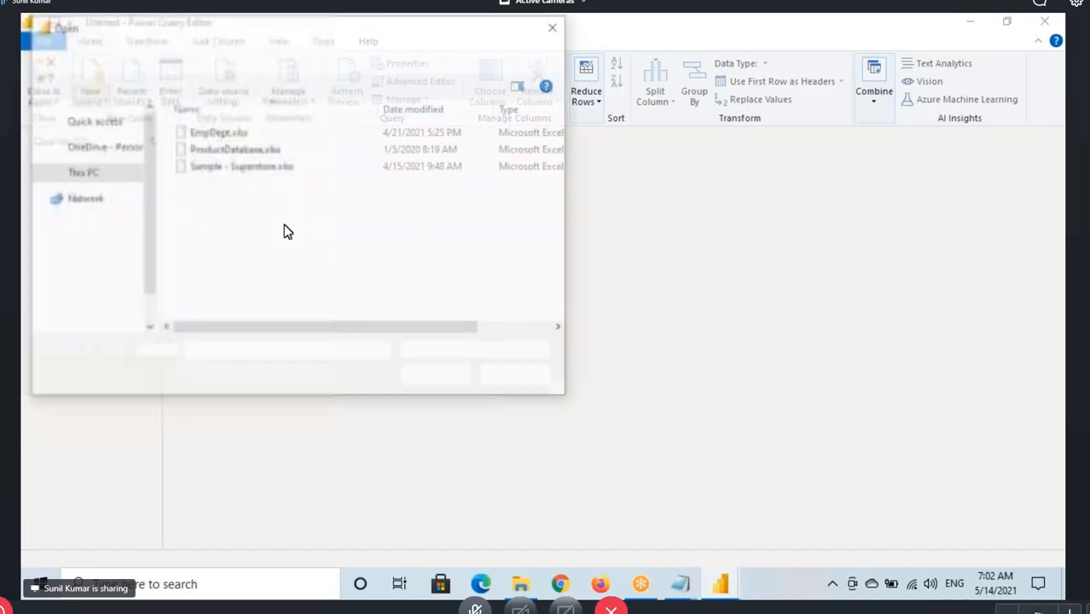
click(239, 166)
click(431, 377)
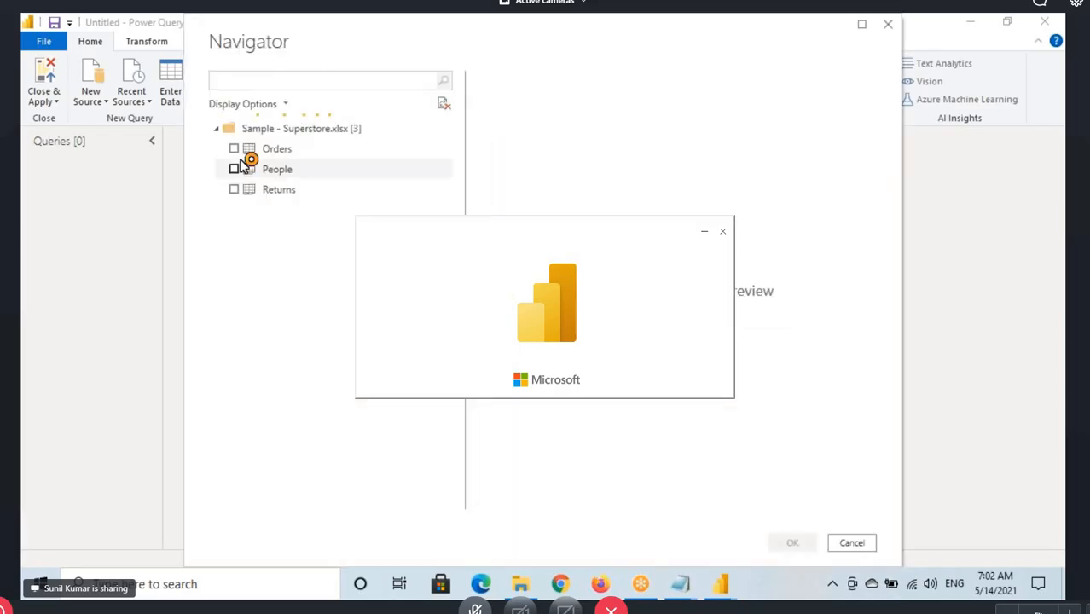
Import the Orders, People and Returns sheets of the Superstore workbook as queries
click(236, 149)
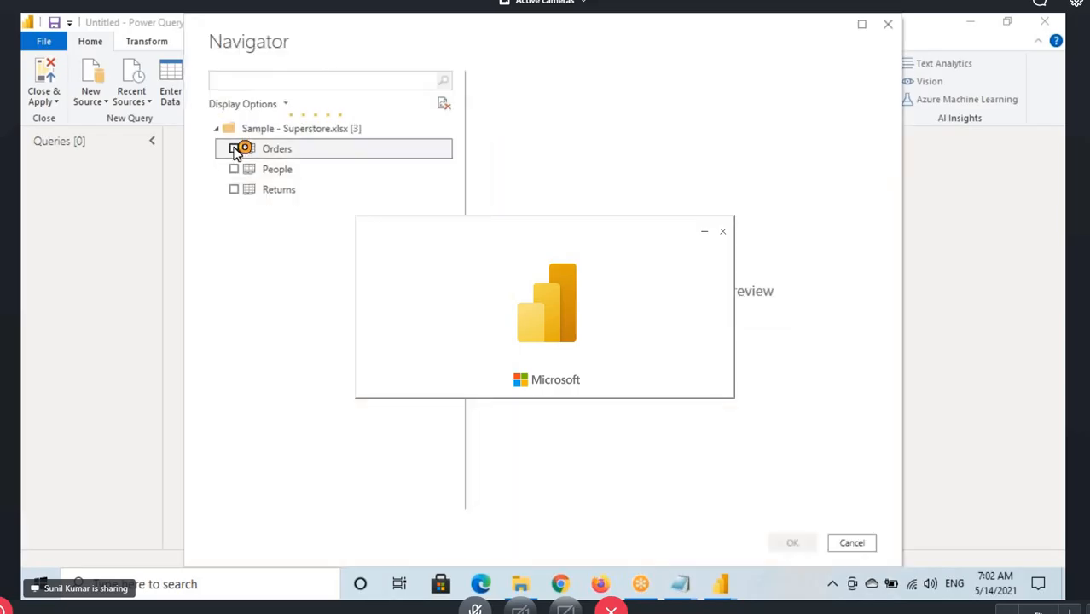
click(237, 170)
click(237, 190)
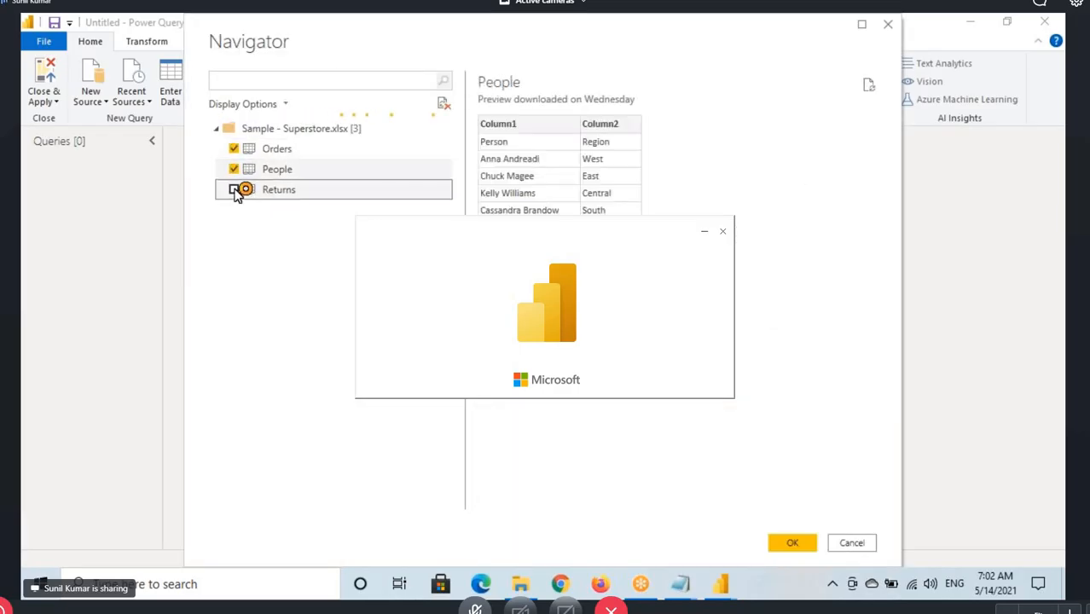
click(786, 542)
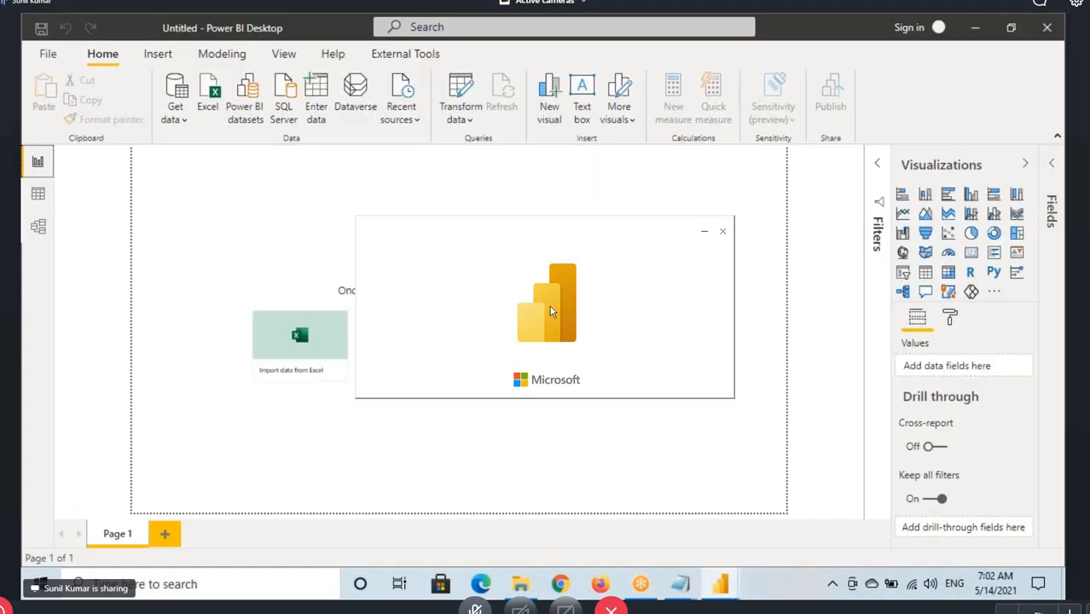
drag(669, 322, 752, 386)
click(475, 269)
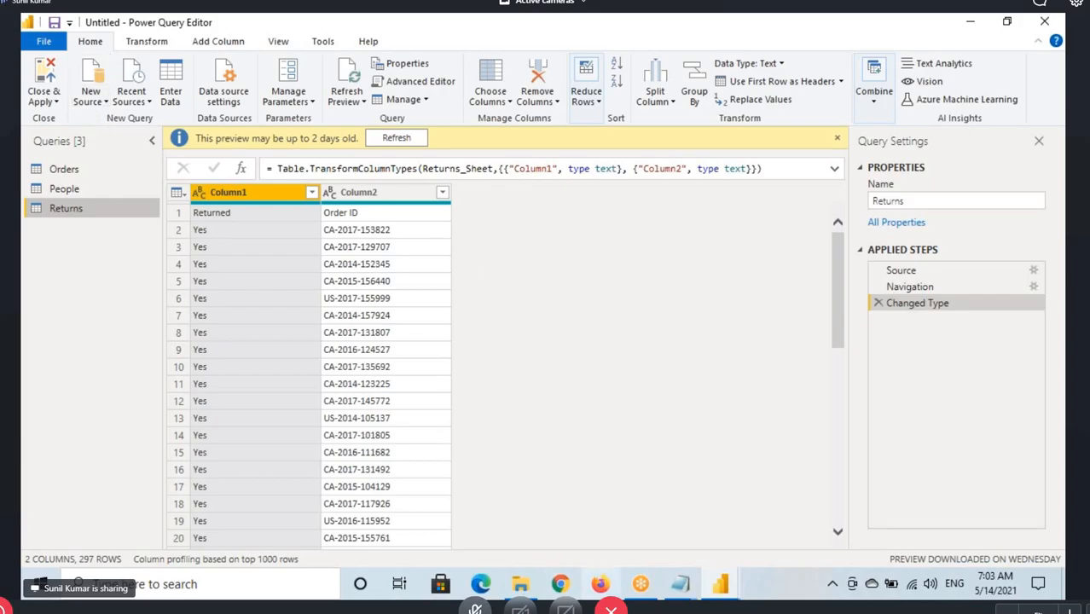
Close Row and Column Transformations.txt and highlight the inbuilt column transformations in 7AM May 2021 - Power Query.txt down to Add Column / Custom Column
click(694, 586)
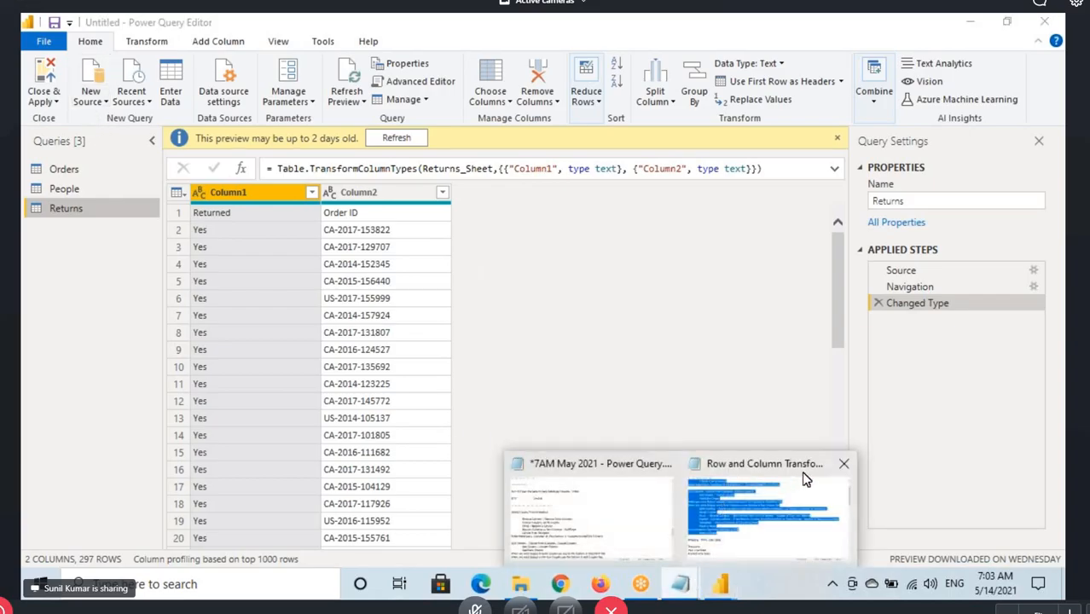
click(843, 463)
click(708, 479)
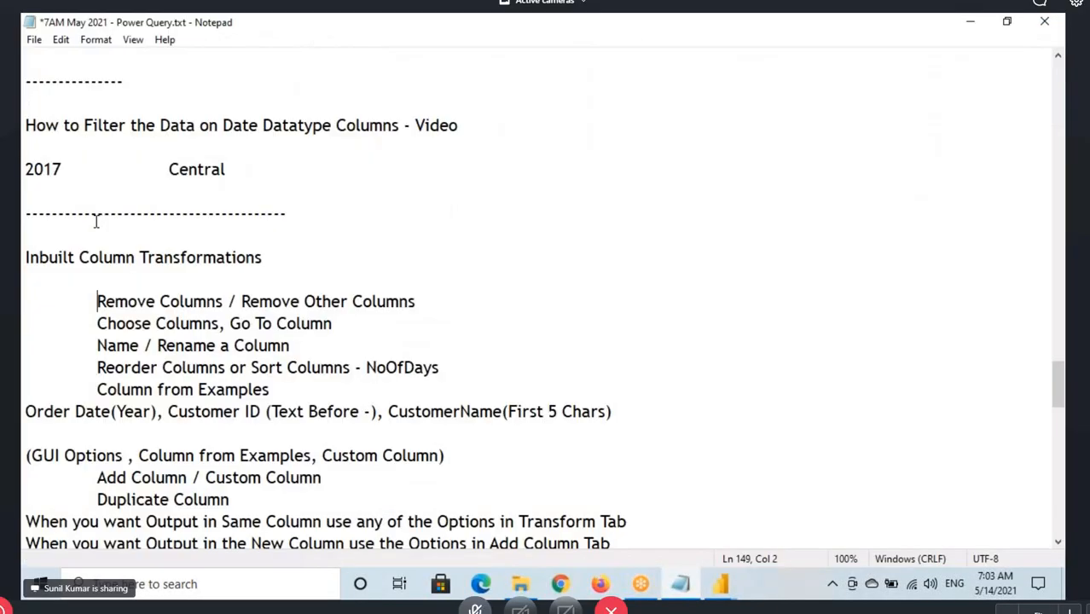
drag(25, 256, 322, 478)
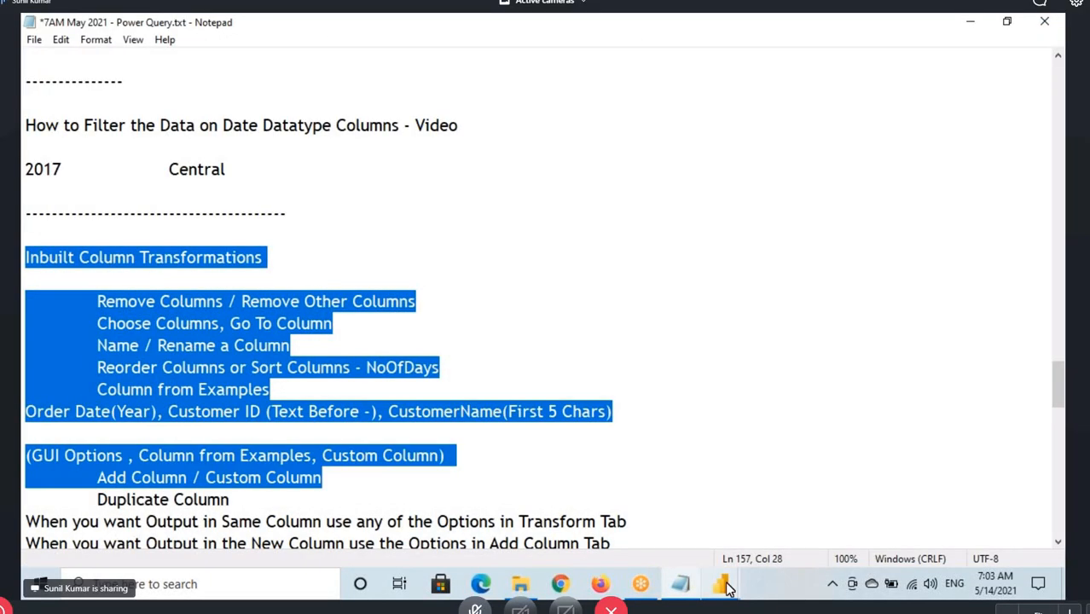
click(724, 586)
click(785, 523)
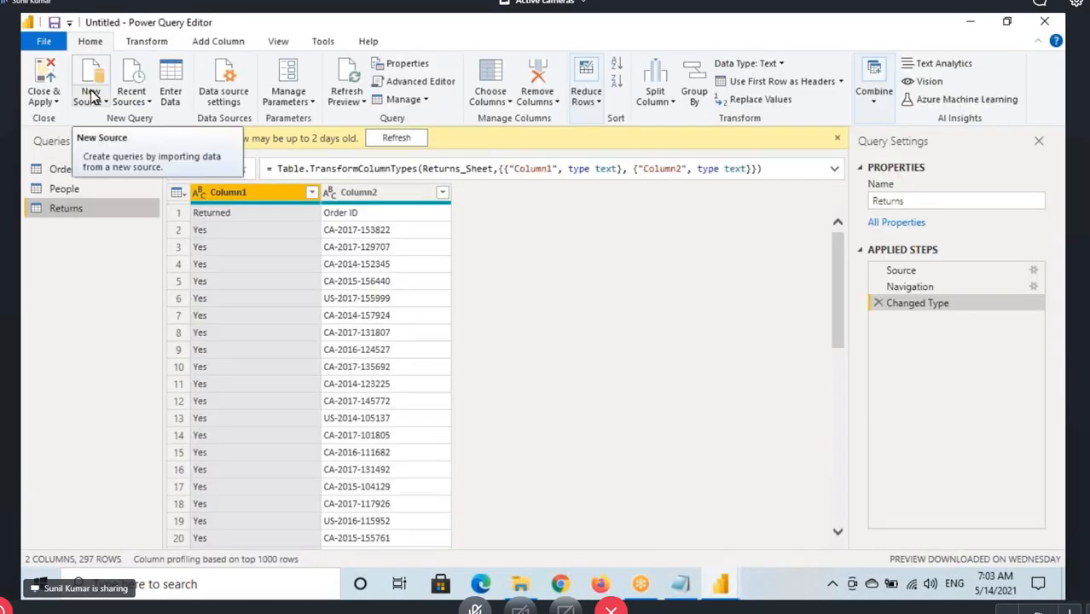
Switch to Gmail in Chrome, search the sent mail for "power quer" and view the Power Query Notes e-mail with its attachment
click(519, 585)
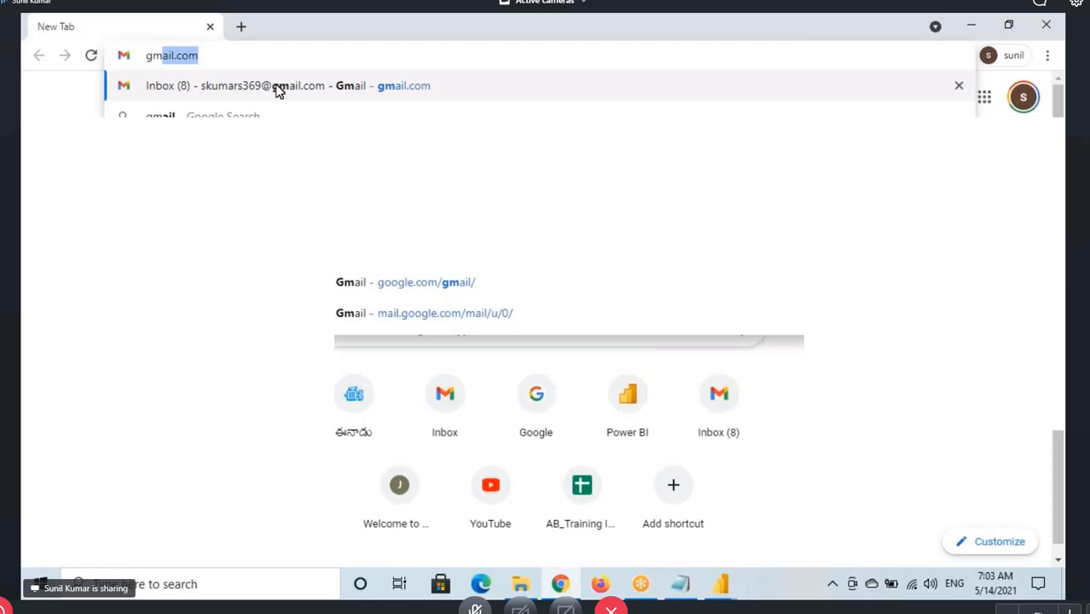
click(278, 89)
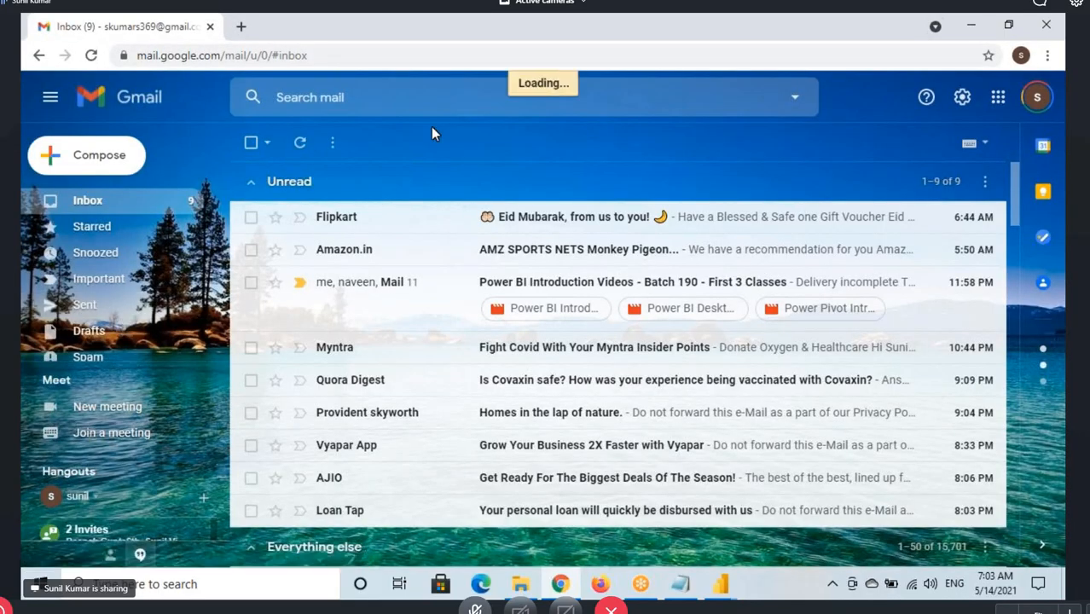
click(382, 98)
text(in:sent)
key(Return)
text(power quer)
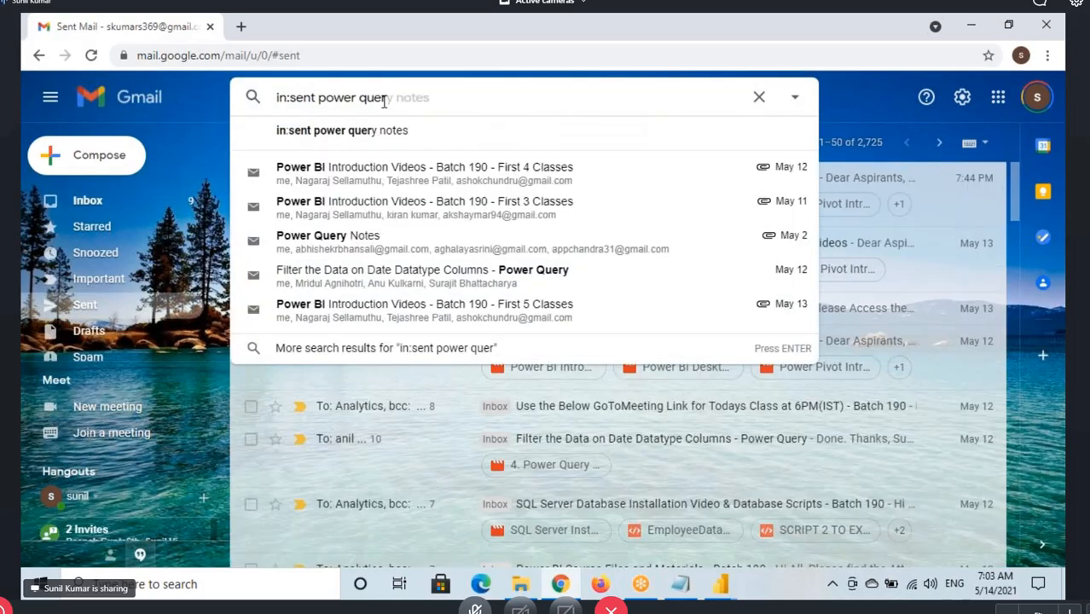
click(396, 250)
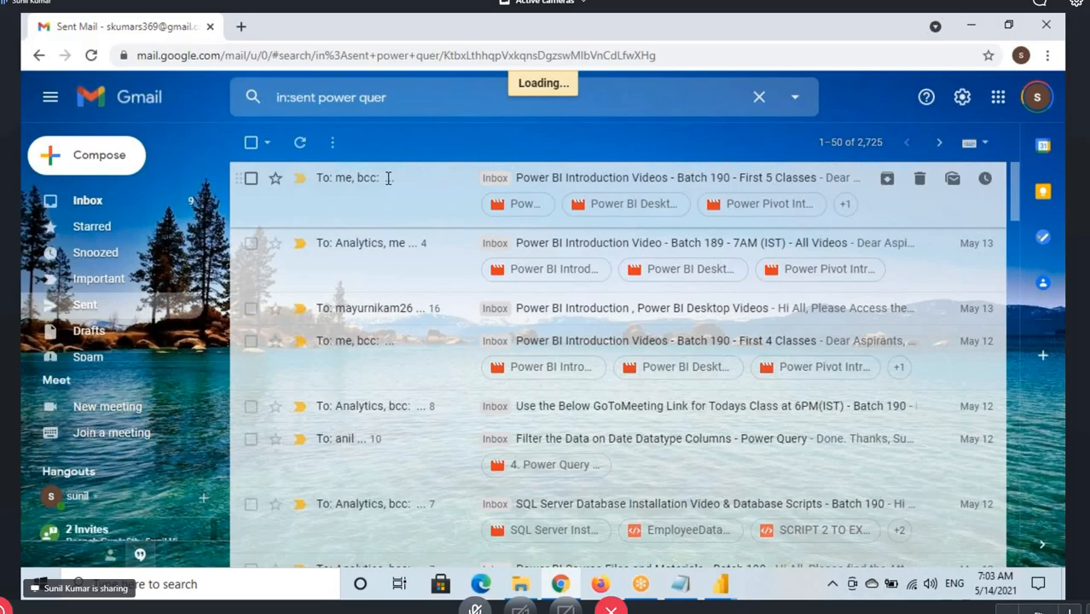
scroll(329, 355, down, 3)
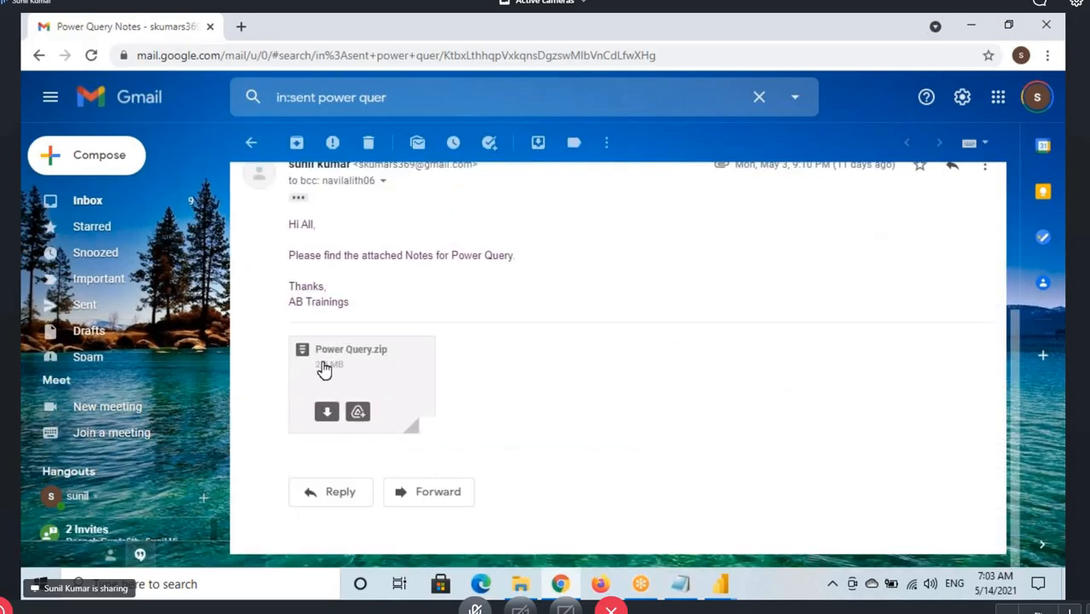
Switch to File Explorer and point out Column Transformation.xlsx, Row Transformation.xlsx and Sample - Superstore.xls in the inbuilt transformations folder
click(518, 583)
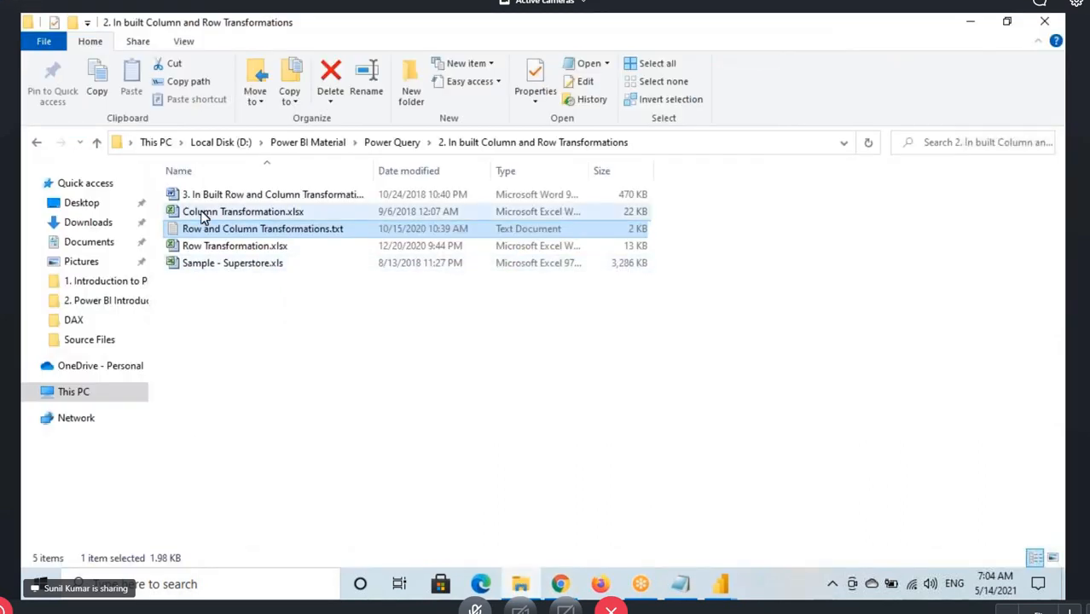
click(231, 212)
click(209, 265)
click(220, 213)
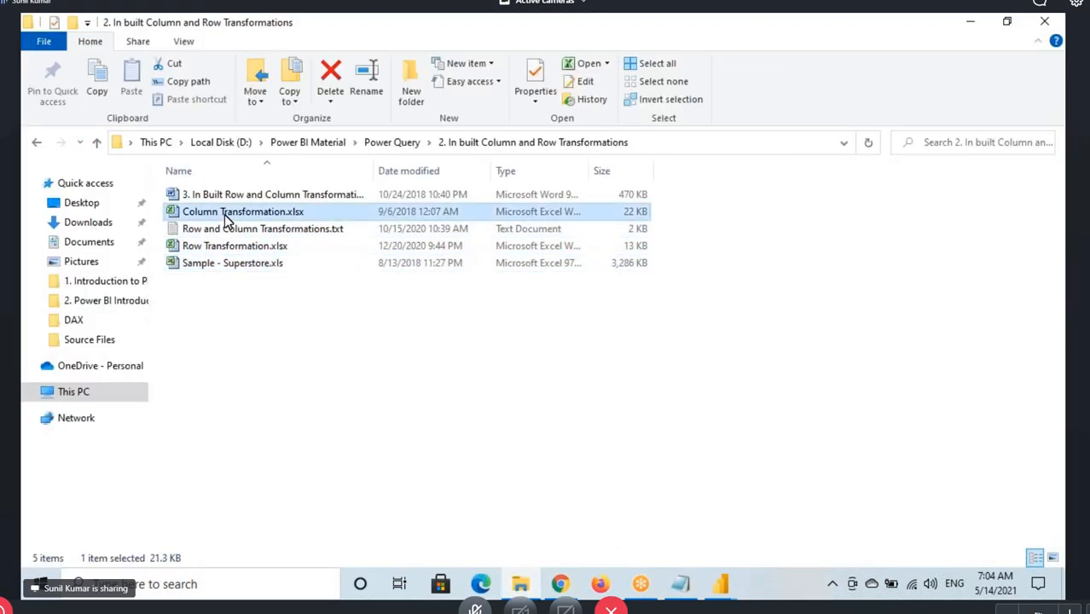
click(223, 247)
click(223, 265)
click(223, 214)
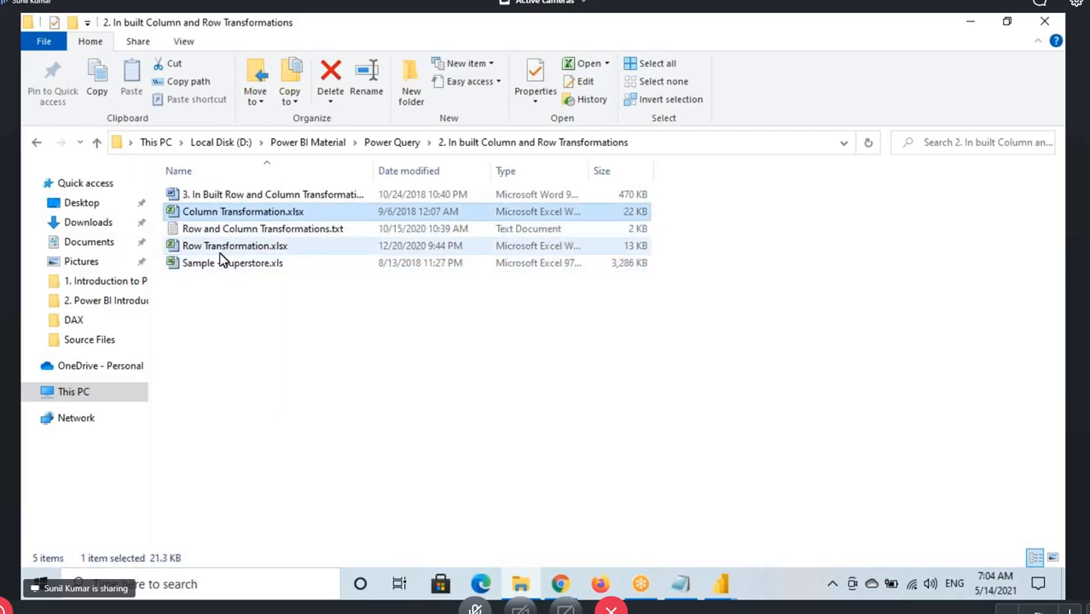
click(220, 252)
click(205, 262)
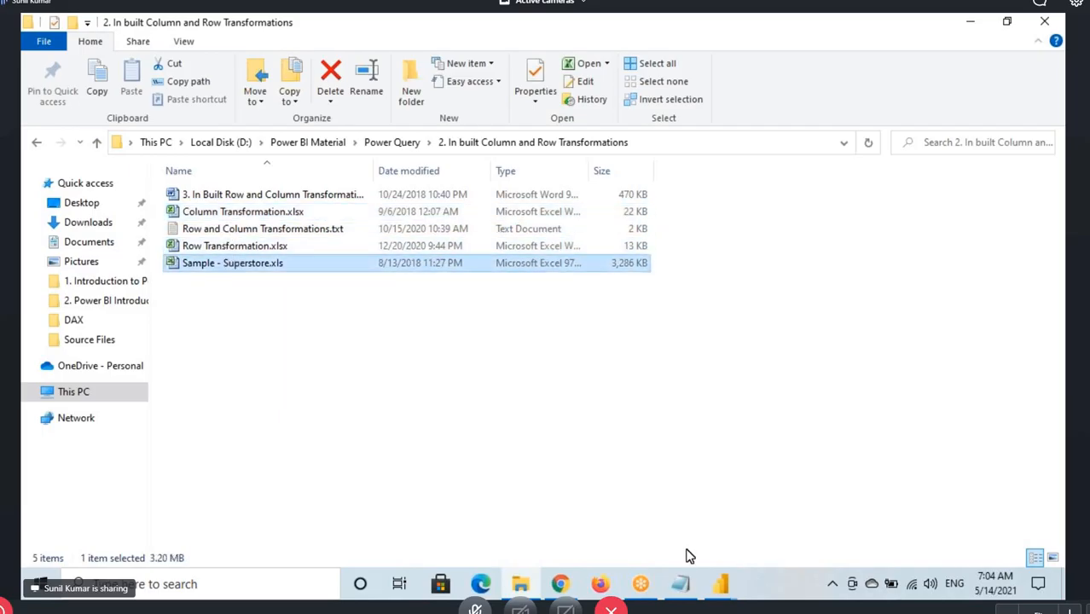
Switch to the Power Query Editor and show the Orders query
mouse_move(733, 591)
click(762, 524)
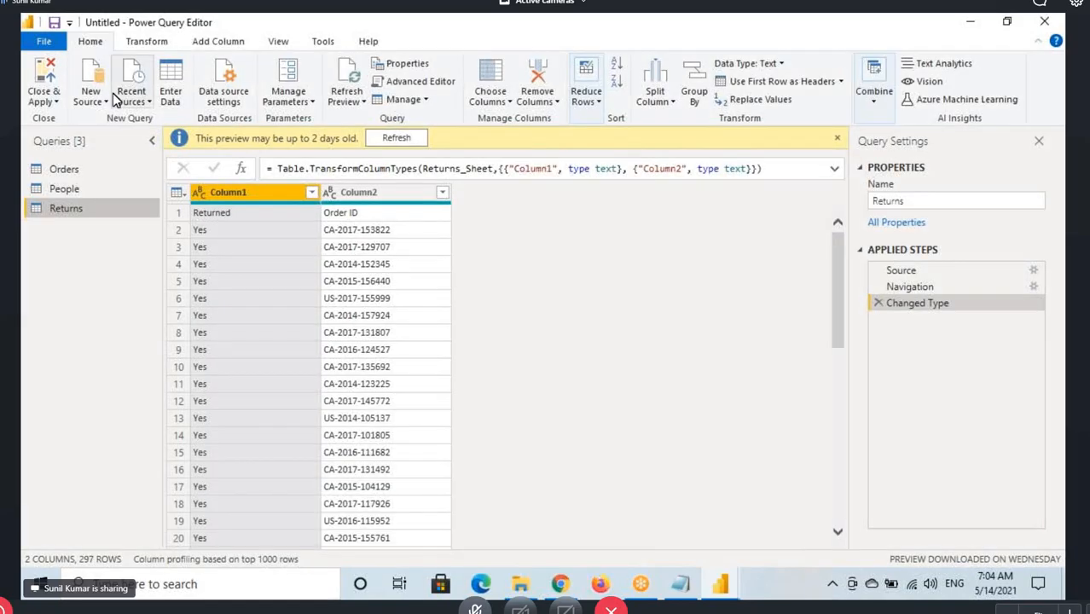
click(70, 170)
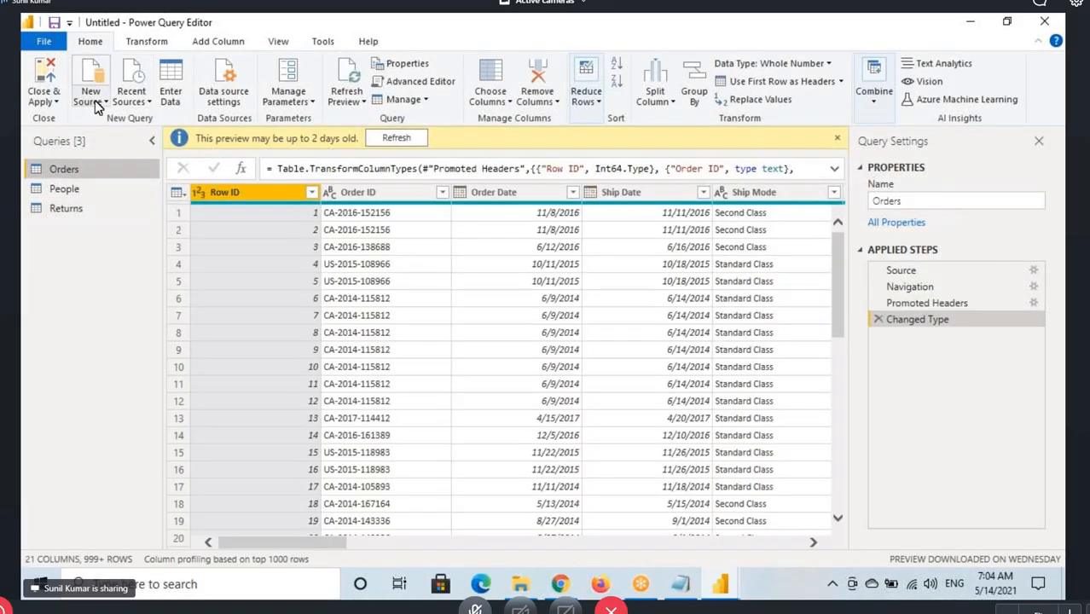
Add a new Excel source using Column Transformation.xlsx from D:\Power BI Material\Power Query\2. In built Column and Row Transformations
click(90, 95)
click(122, 147)
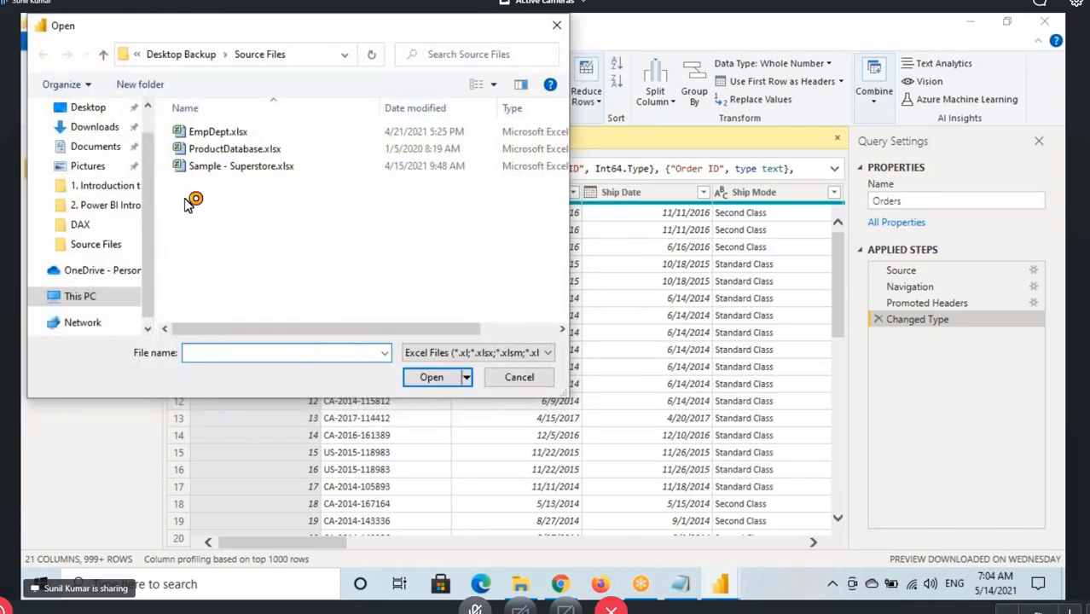
scroll(145, 170, up, 1)
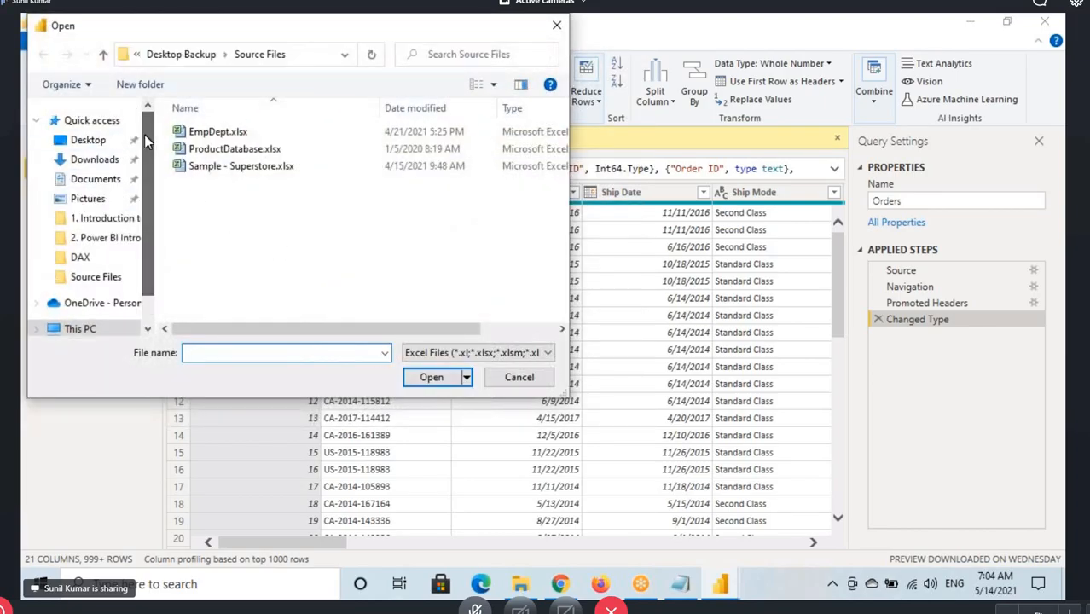
scroll(98, 213, down, 1)
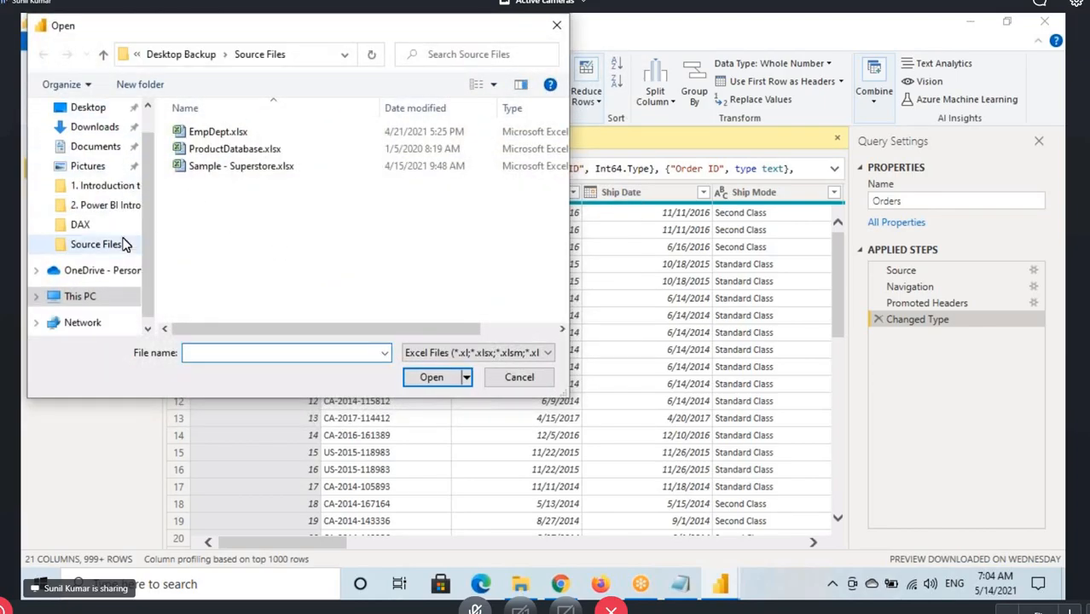
click(53, 277)
scroll(260, 230, down, 3)
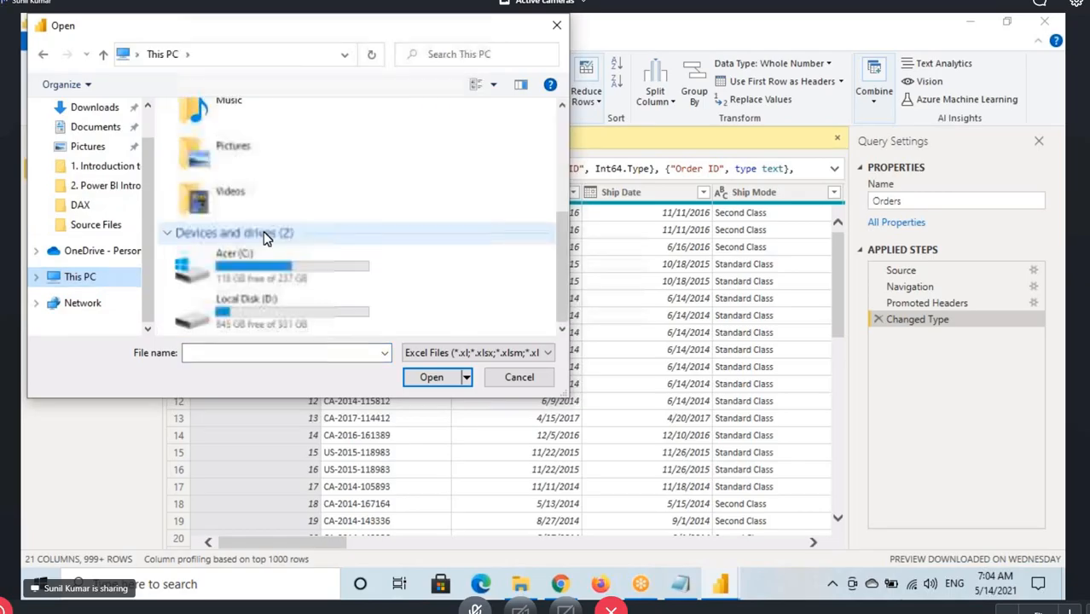
double_click(264, 308)
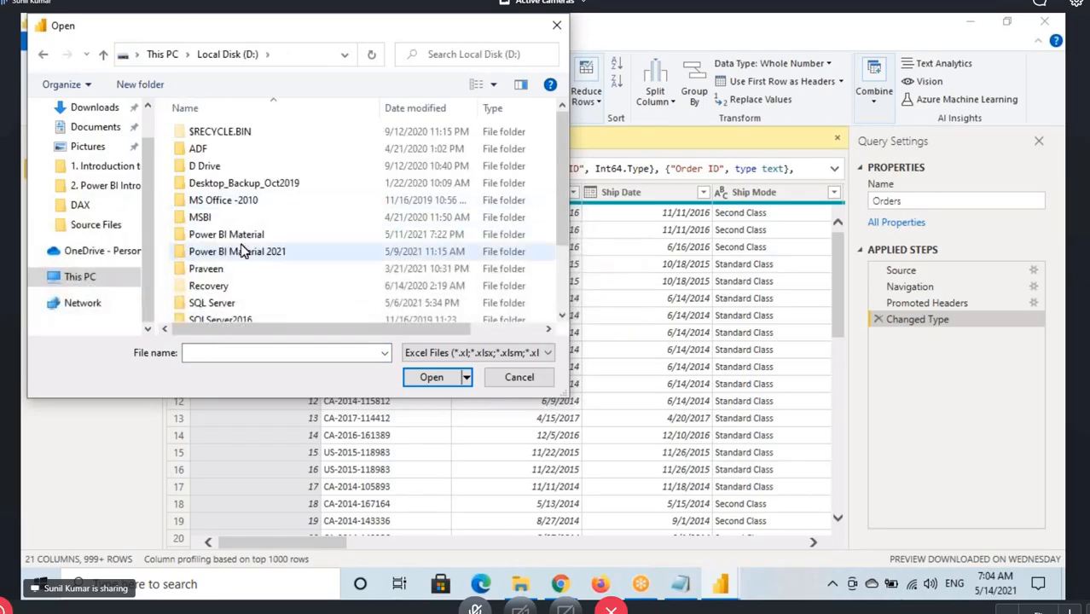
double_click(226, 235)
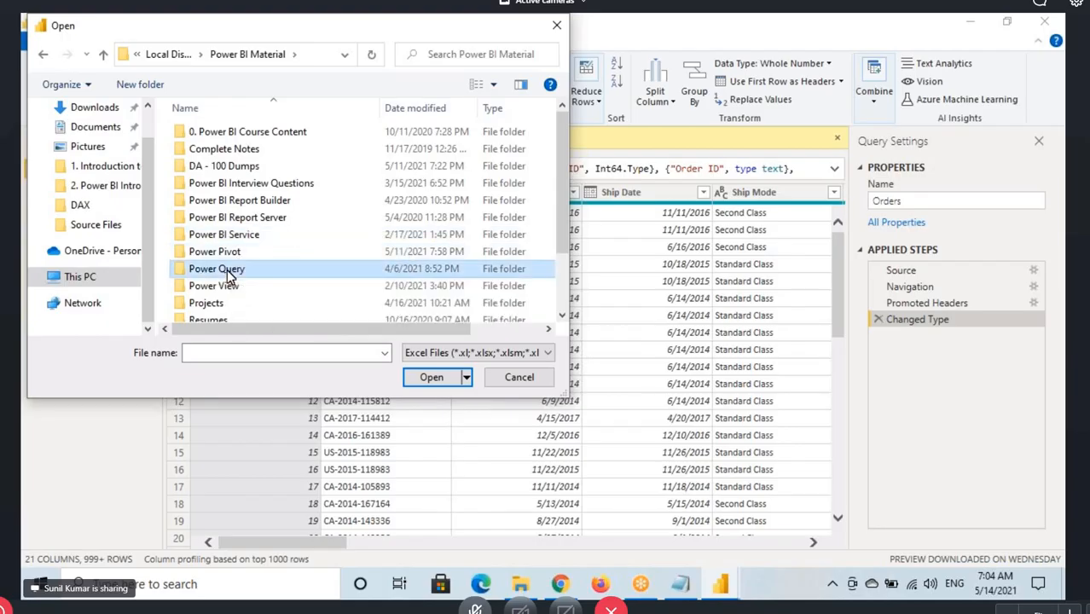
double_click(232, 272)
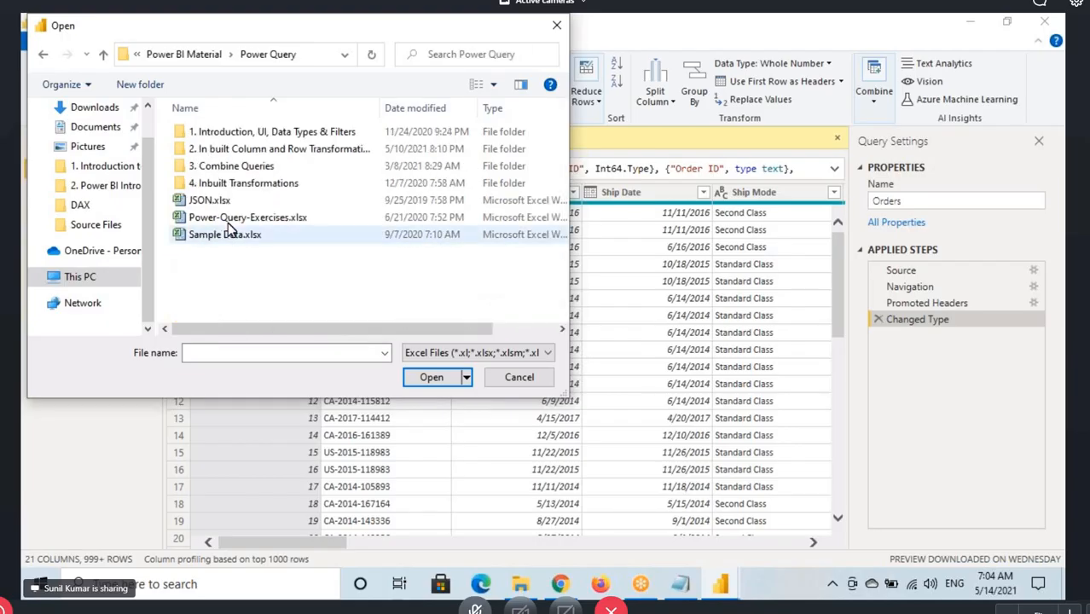
double_click(222, 150)
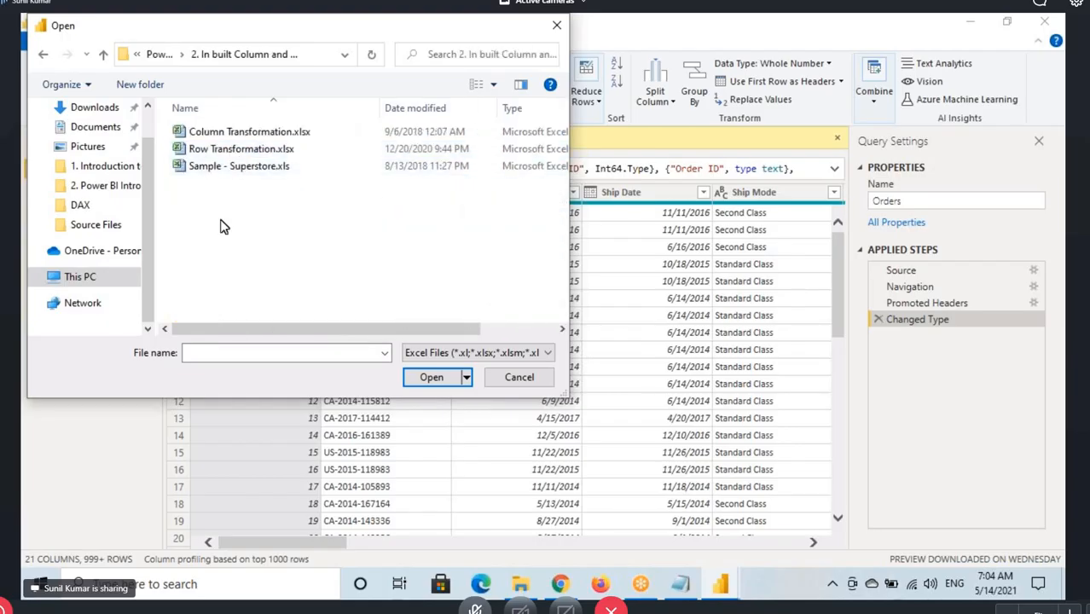
click(221, 133)
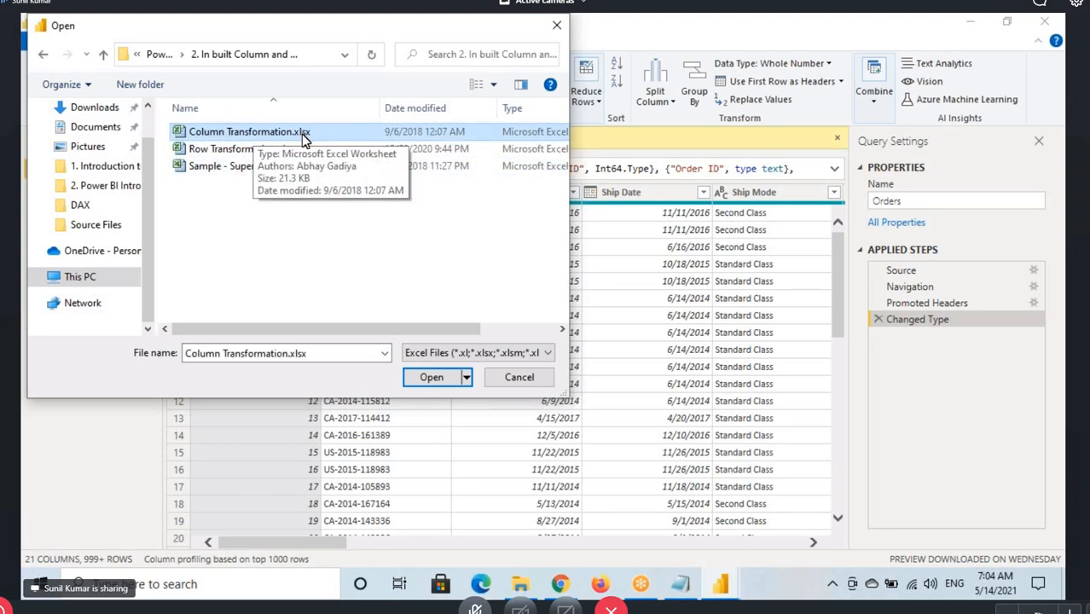
click(429, 379)
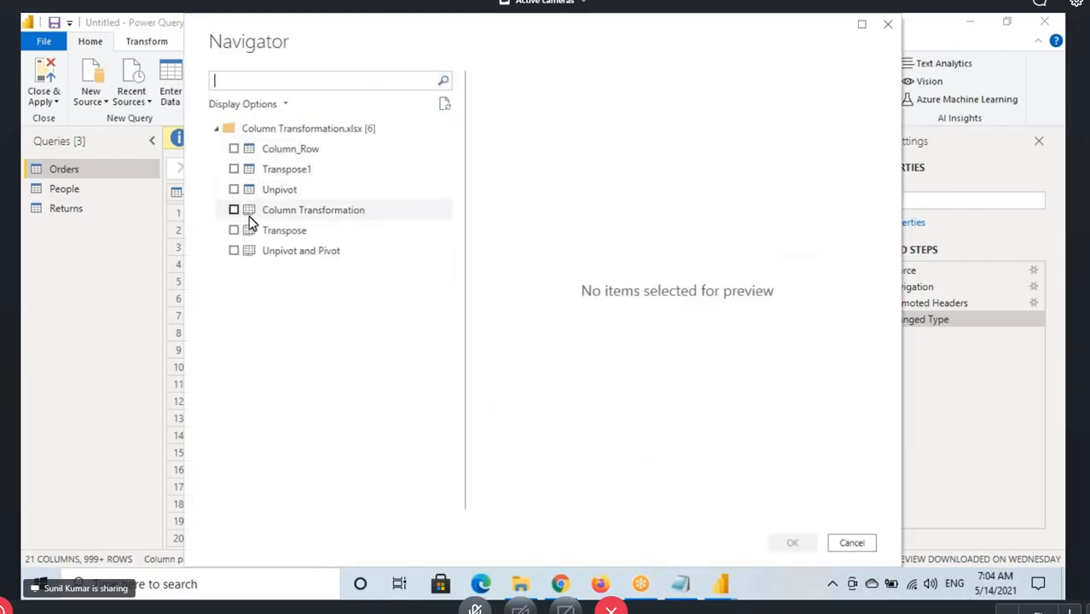
Import the Column Transformation, Transpose and Unpivot and Pivot sheets of the workbook as queries
click(235, 211)
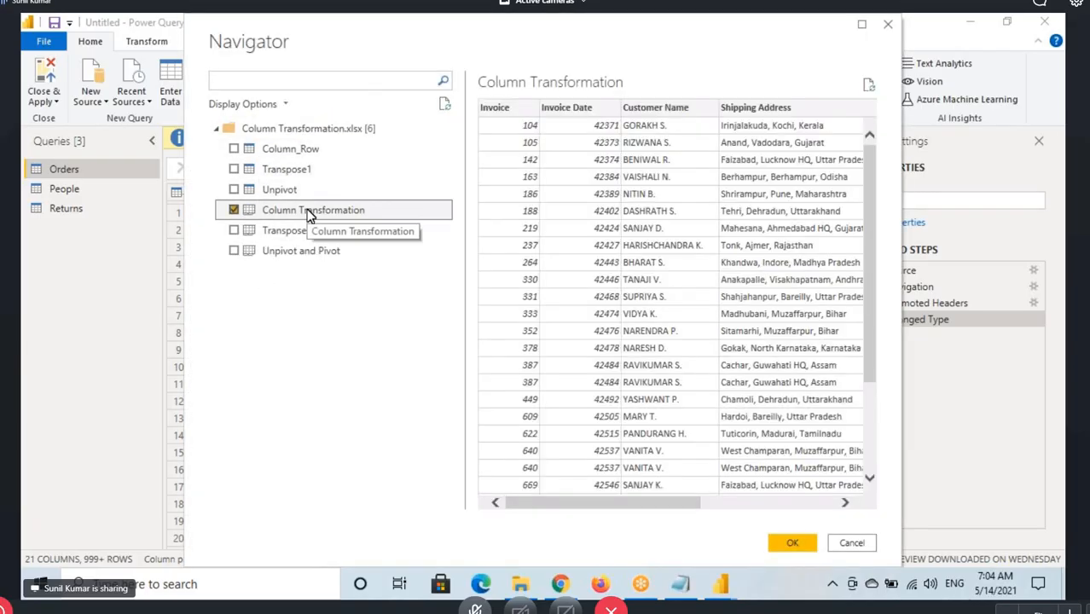
click(234, 232)
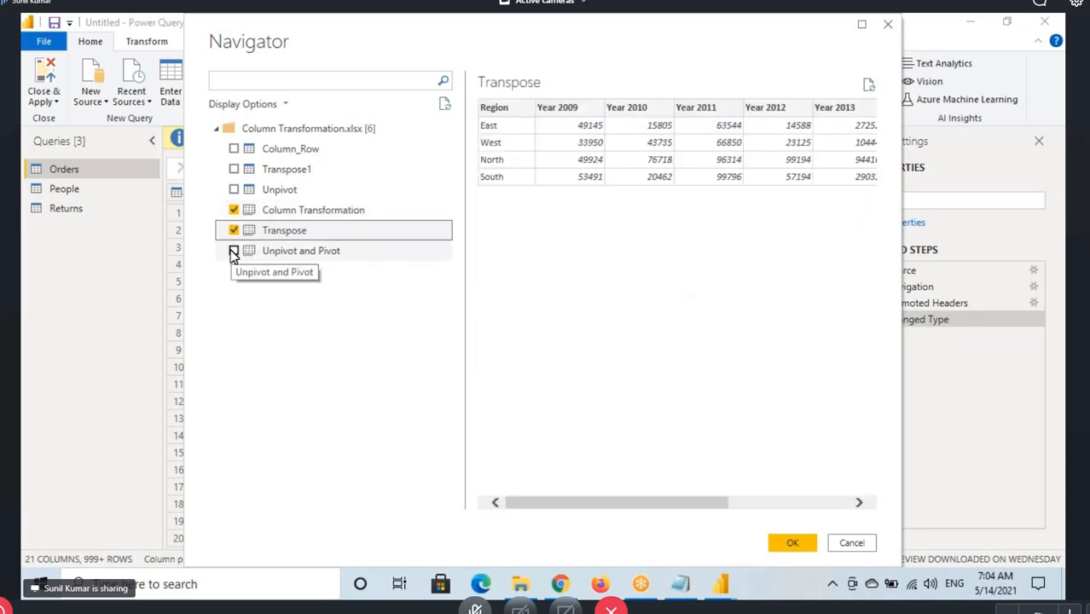
click(236, 252)
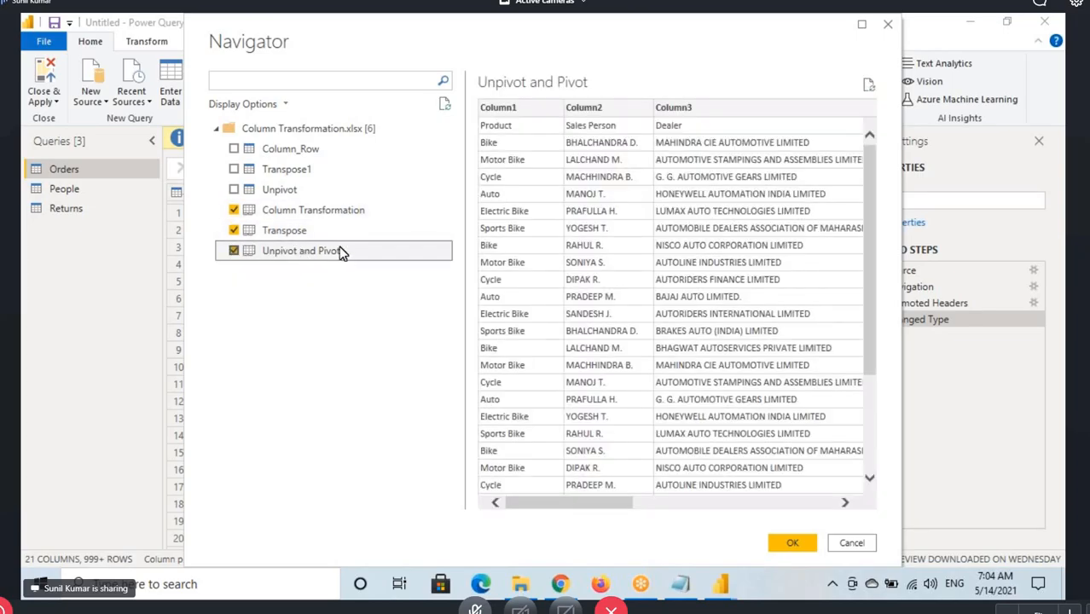
click(281, 218)
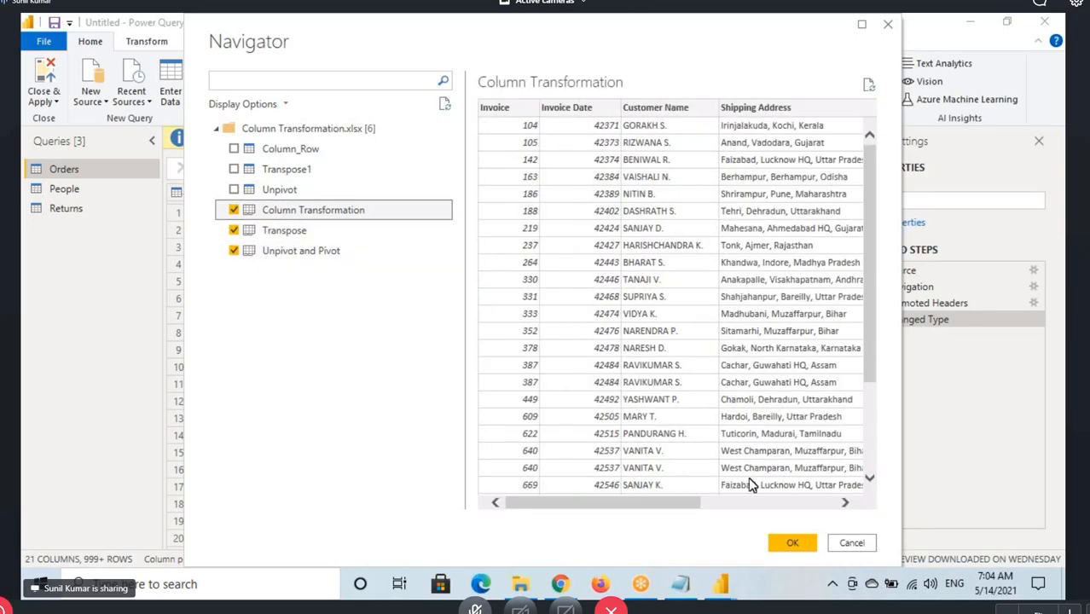
click(789, 540)
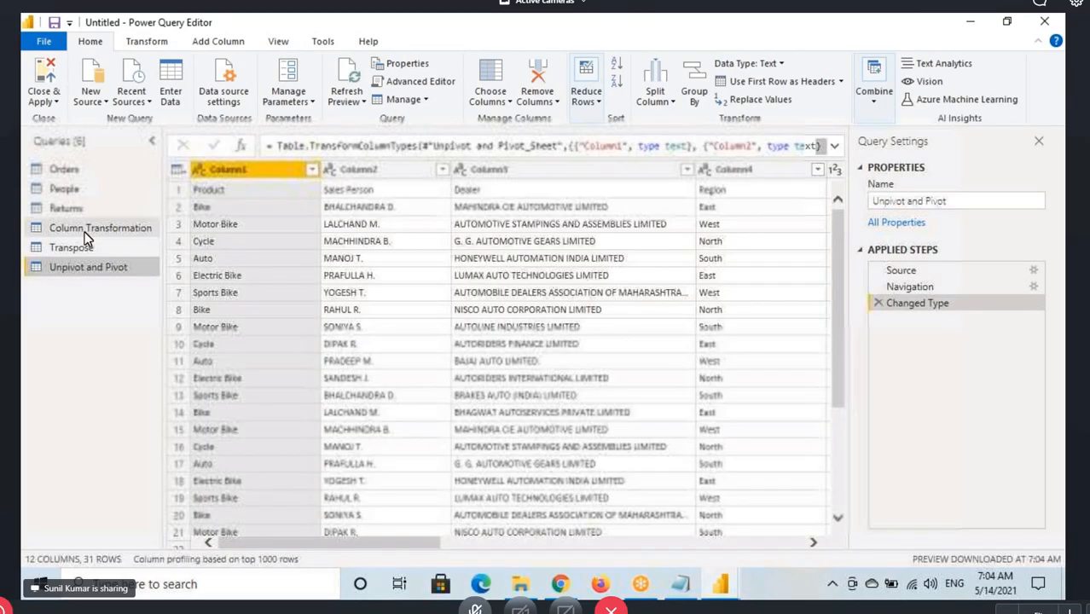
View the data of the Column Transformation query and return to the Orders query
click(85, 231)
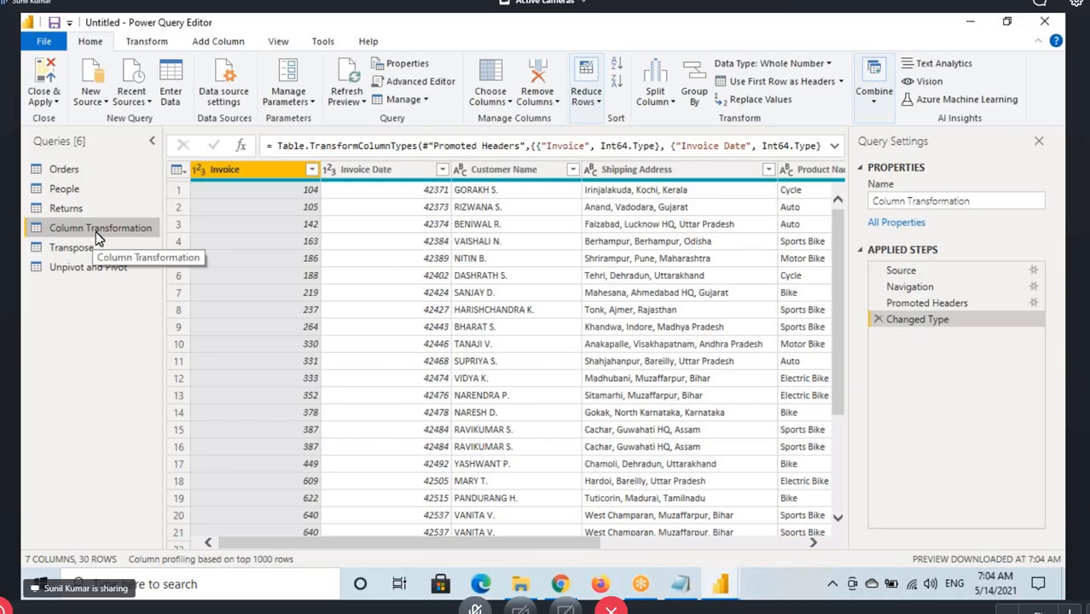
click(83, 176)
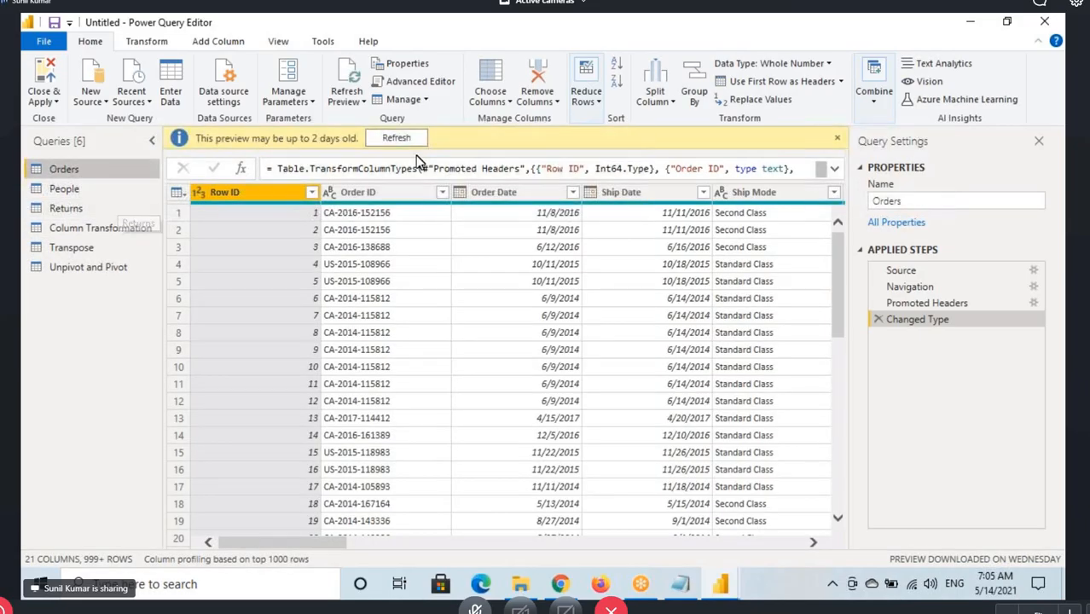
click(721, 581)
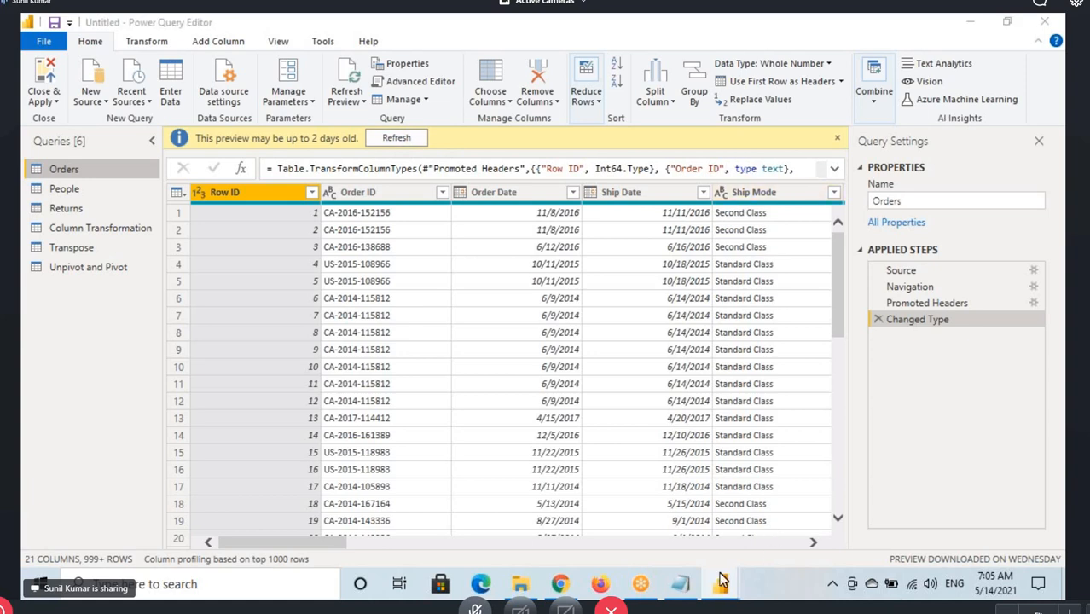
Check the Inbuilt Column Transformations list in 7AM May 2021 - Power Query.txt and return to the Power Query Editor
click(692, 585)
click(149, 300)
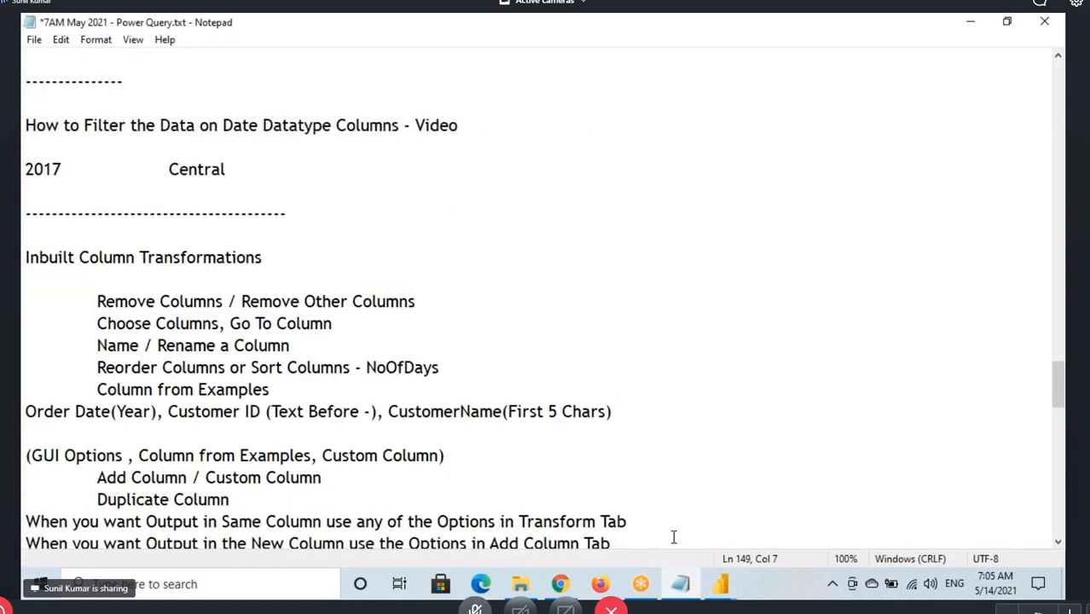
mouse_move(722, 585)
click(786, 531)
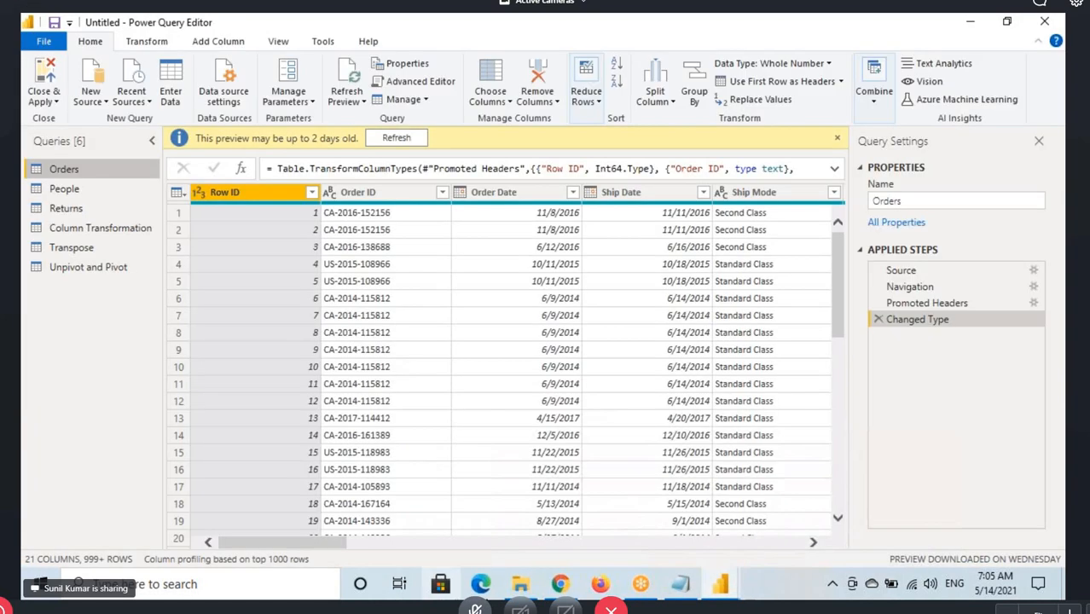
Switch to File Explorer and open Power BI Architecture.docx in Word from the recent files, dismissing the startup dialog
click(520, 585)
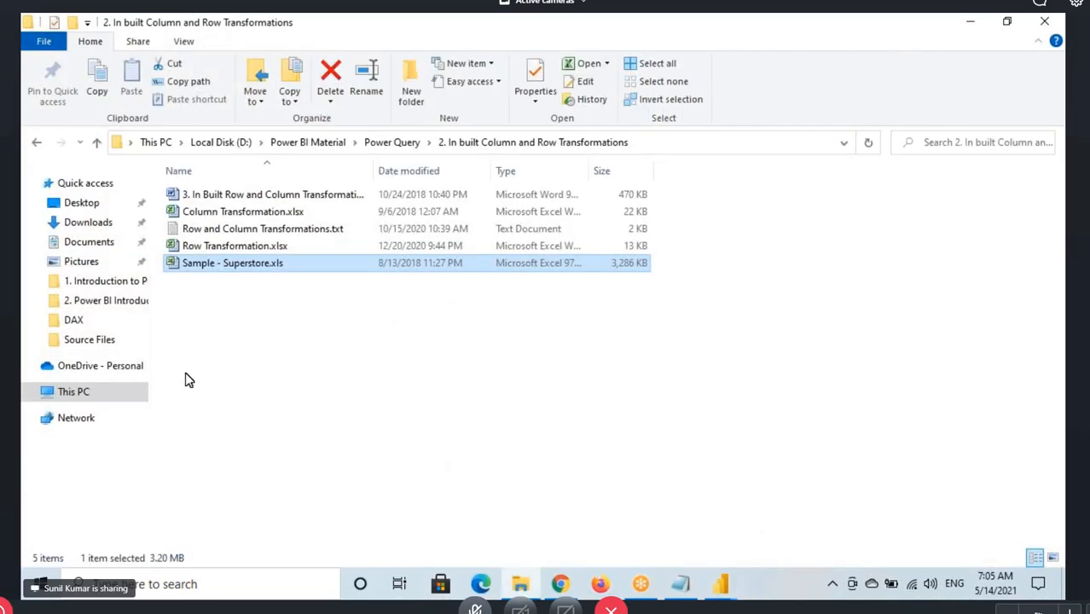
click(76, 187)
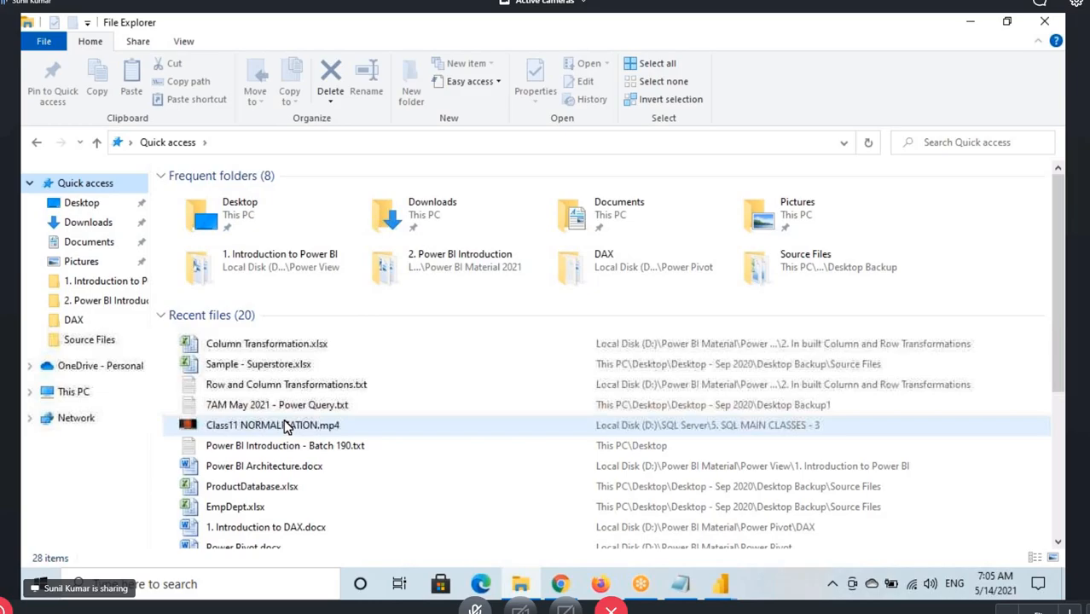
scroll(285, 421, down, 1)
double_click(284, 419)
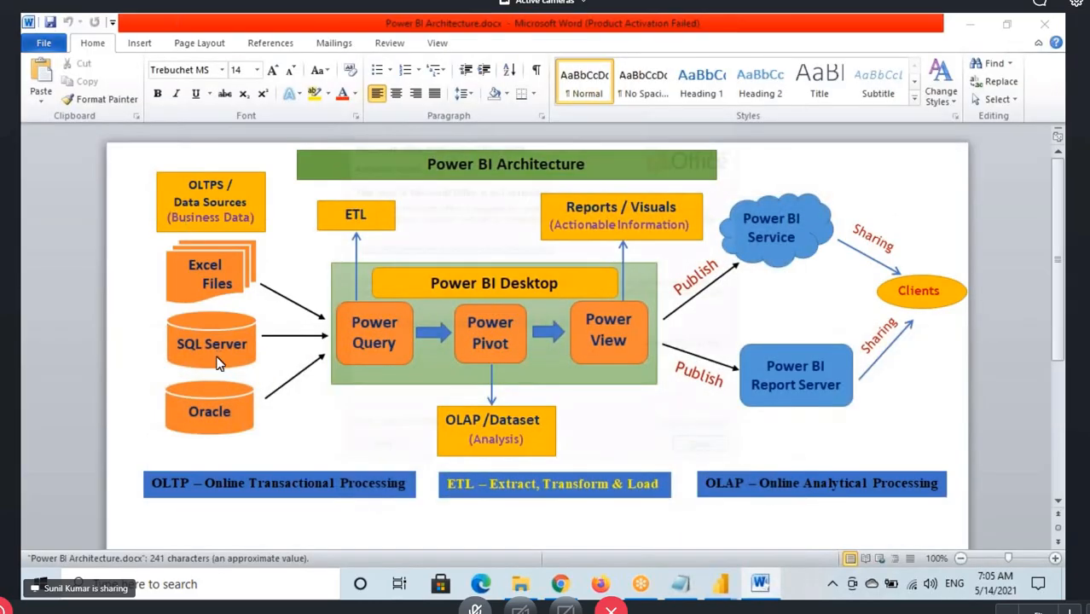
click(707, 452)
Outline the Excel Files and SQL Server shapes with red annotation rectangles and draw a red arrow pointing left from SQL Server
click(219, 313)
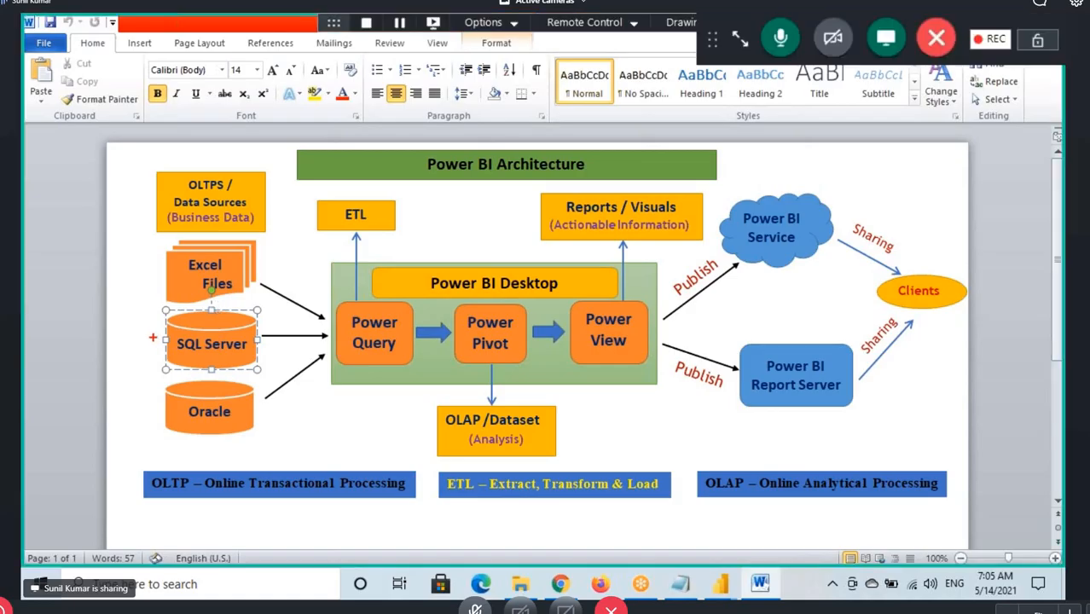
drag(166, 247, 247, 294)
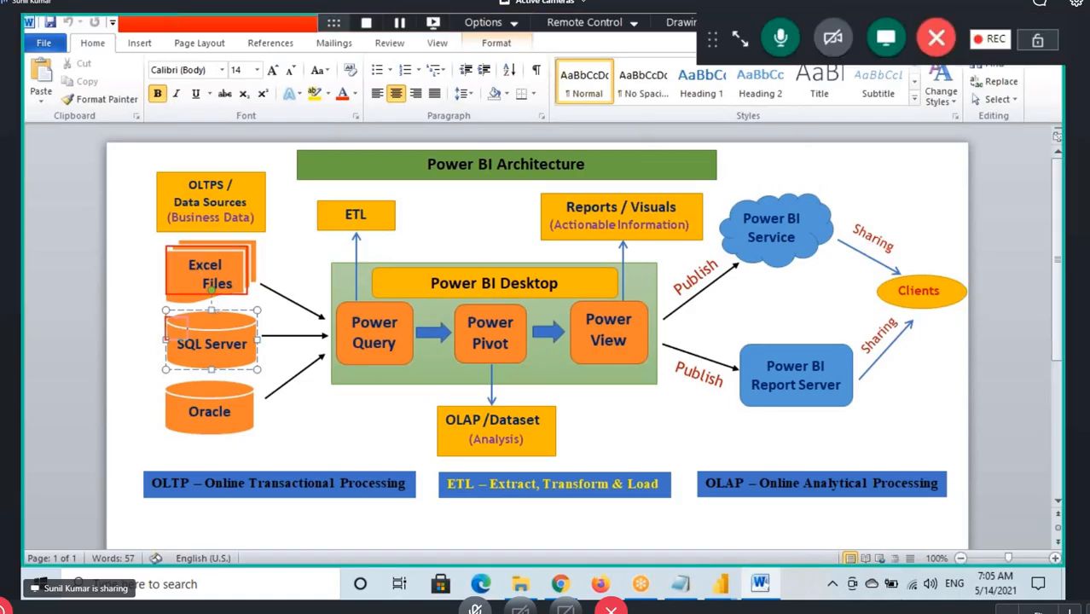
drag(187, 334, 260, 370)
drag(177, 343, 133, 341)
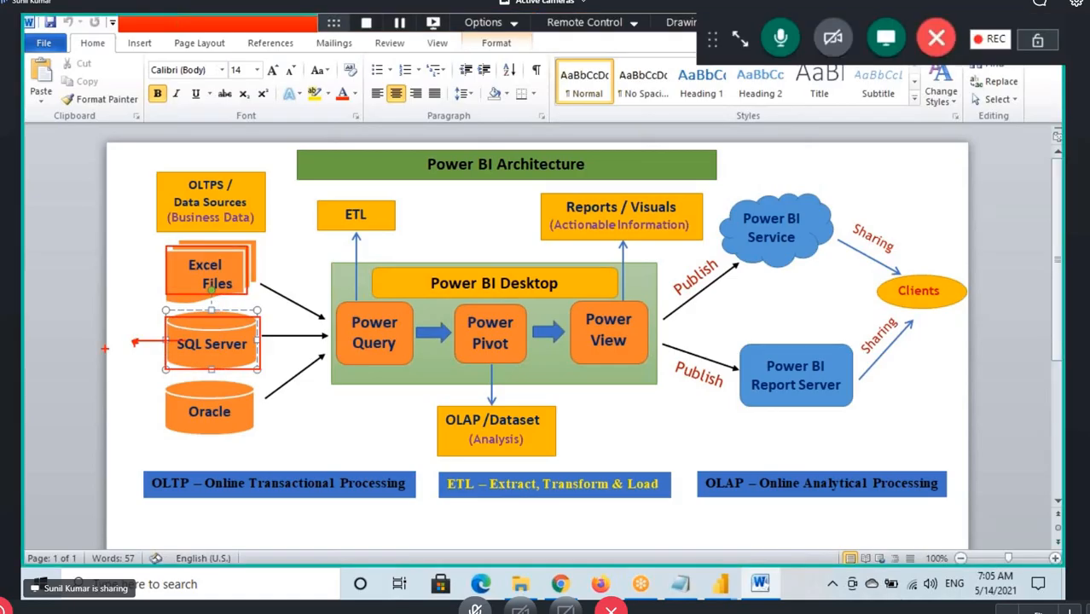
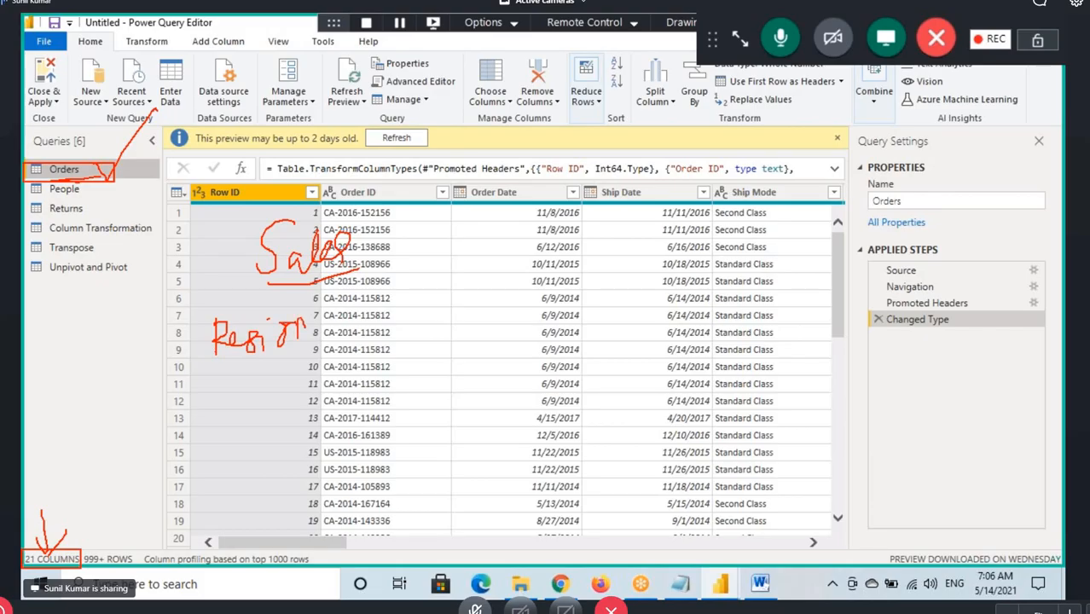
Handwrite Sales beside the Region note in red annotation and draw crossing lines to form a two-column table
drag(375, 314, 426, 308)
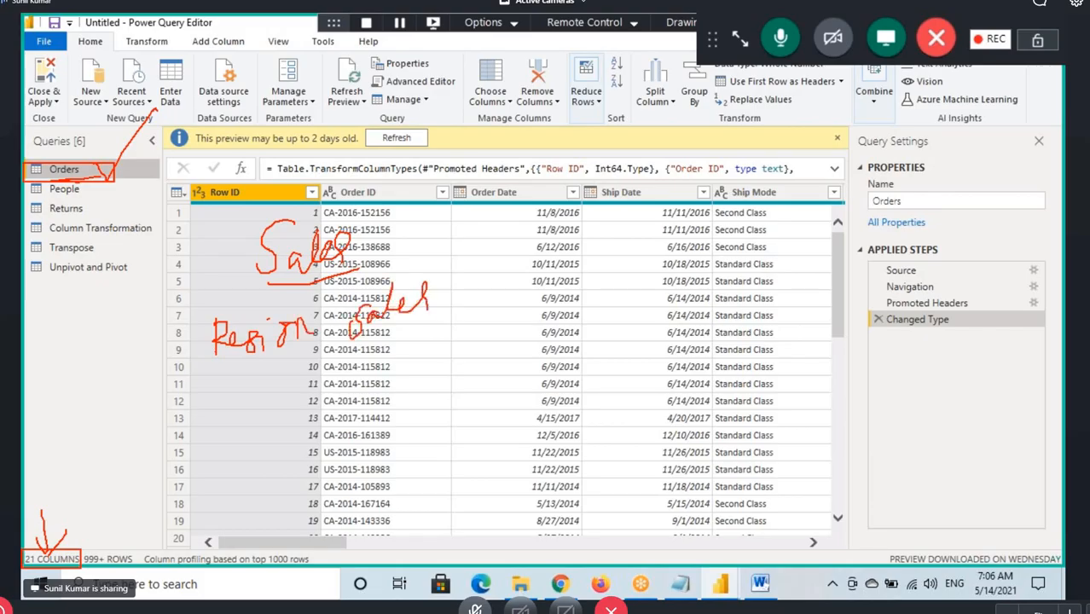
drag(322, 303, 329, 487)
drag(204, 384, 535, 344)
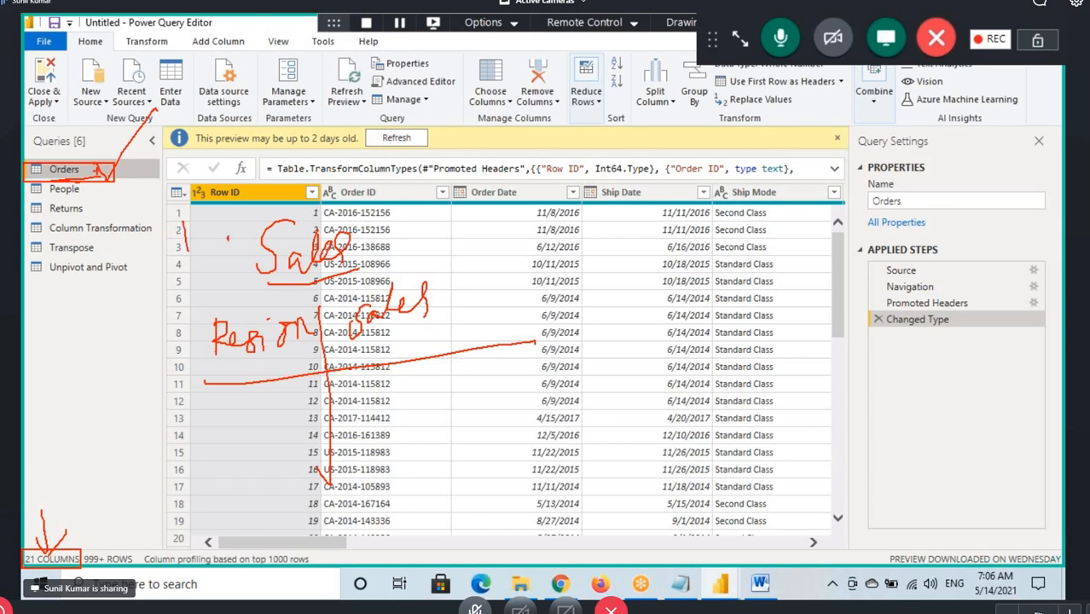
Draw red curved arrows from the Orders query to the Sales and Region Sales notes, boxing the table and ticking both notes
drag(121, 161, 292, 170)
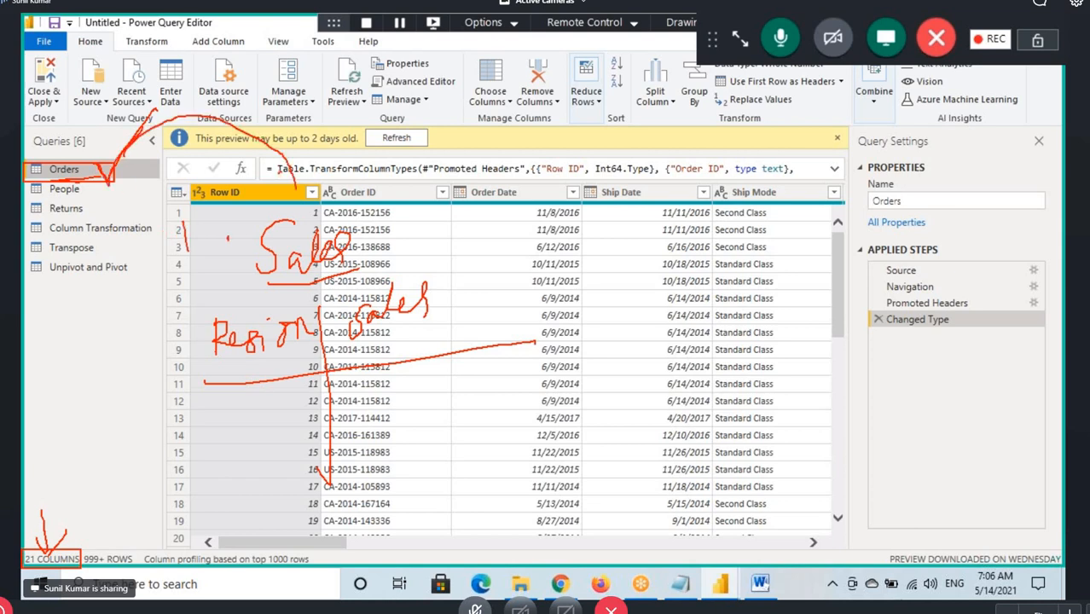
mouse_move(94, 182)
mouse_down()
mouse_move(178, 341)
mouse_move(480, 492)
mouse_up()
drag(390, 229, 449, 193)
drag(455, 301, 523, 264)
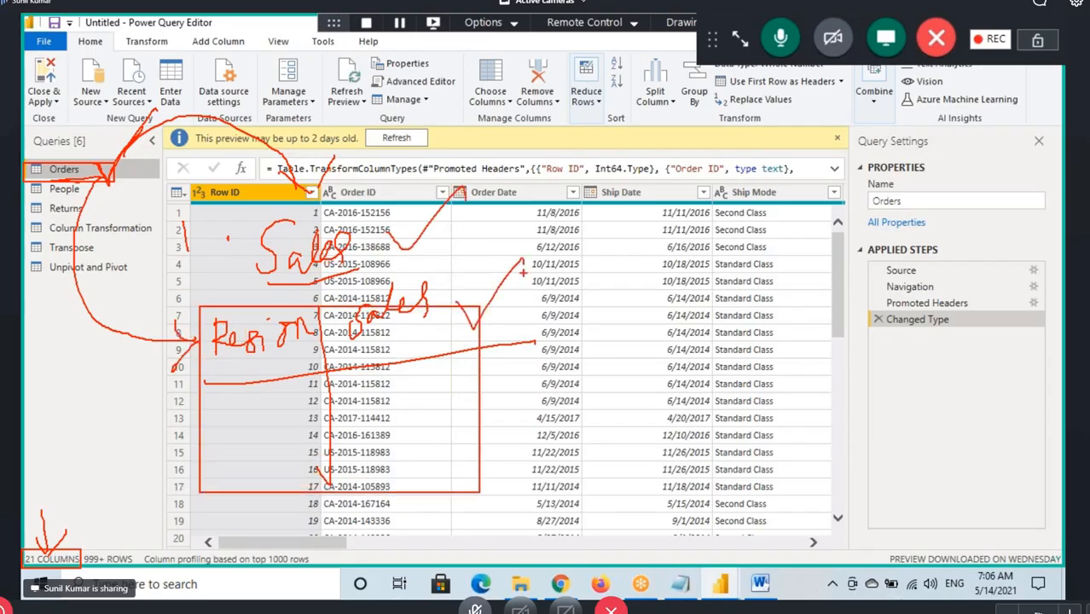
drag(407, 229, 465, 179)
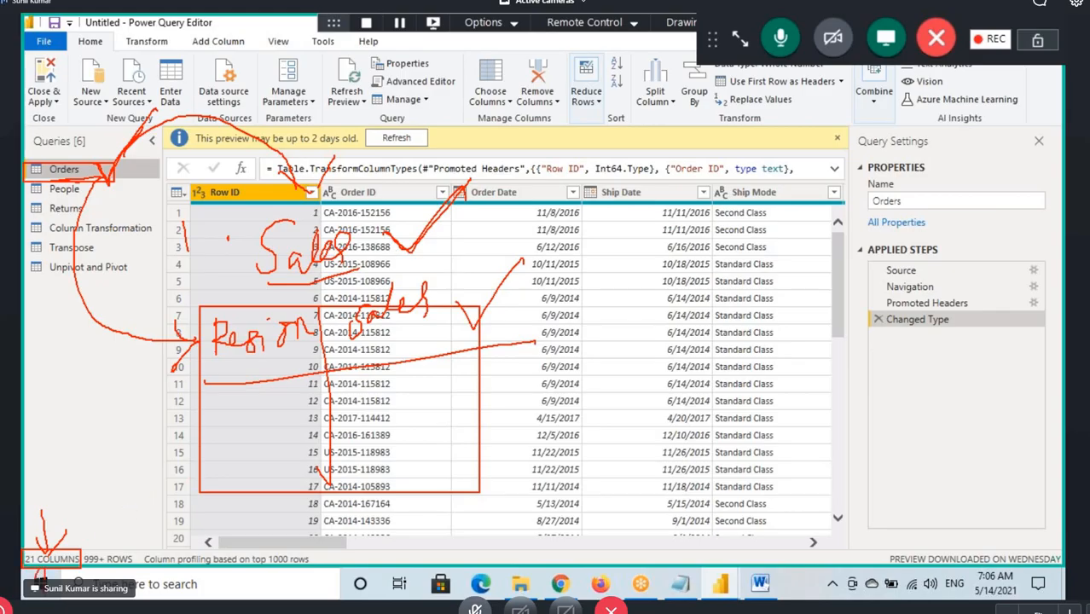
Cross out the 21 COLUMNS label, frame both handwritten notes, and point red arrows at the words Region and Sales
drag(24, 542, 75, 566)
mouse_move(166, 206)
mouse_down()
mouse_move(237, 317)
mouse_move(323, 404)
mouse_move(482, 503)
mouse_up()
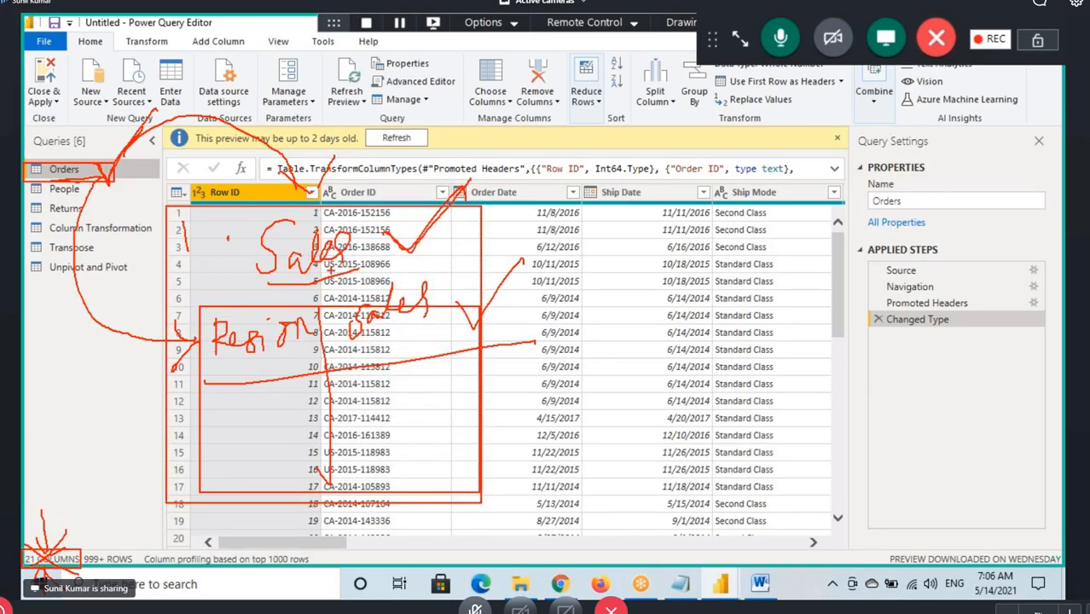
drag(417, 325, 483, 389)
mouse_move(254, 419)
mouse_down()
mouse_move(280, 356)
mouse_move(402, 331)
mouse_up()
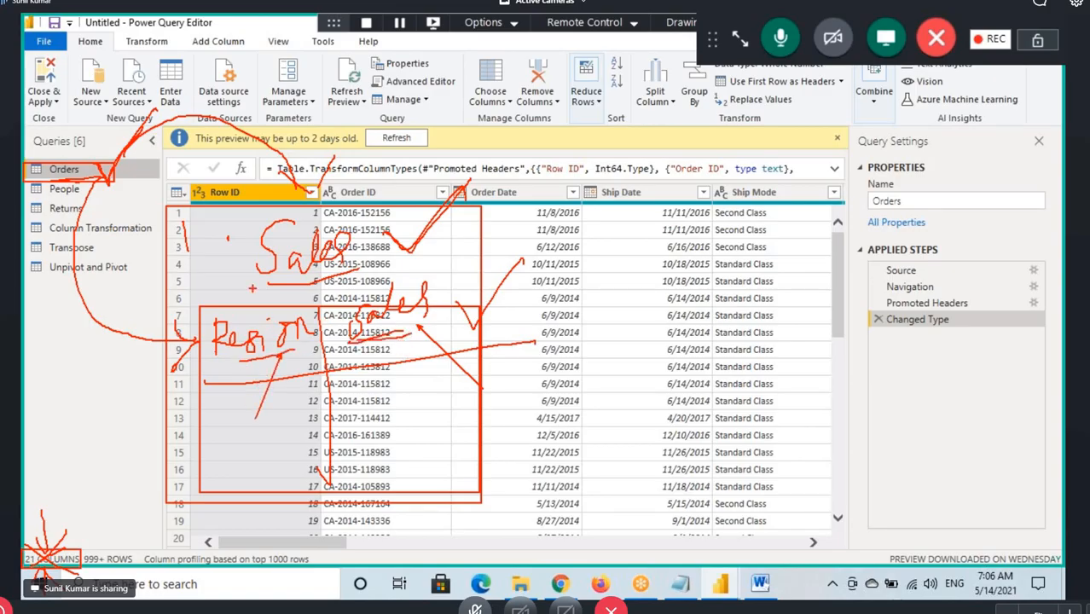
drag(407, 249, 469, 200)
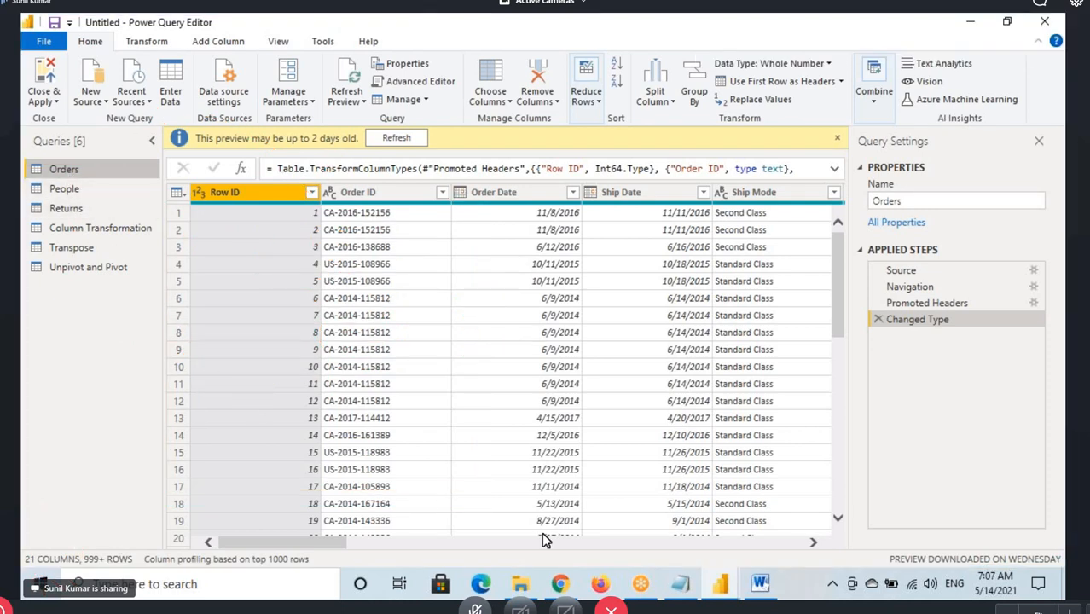
Switch to the Power BI Architecture document in Word and outline SQL Server and Reports / Visuals in red, each with an arrow
click(760, 584)
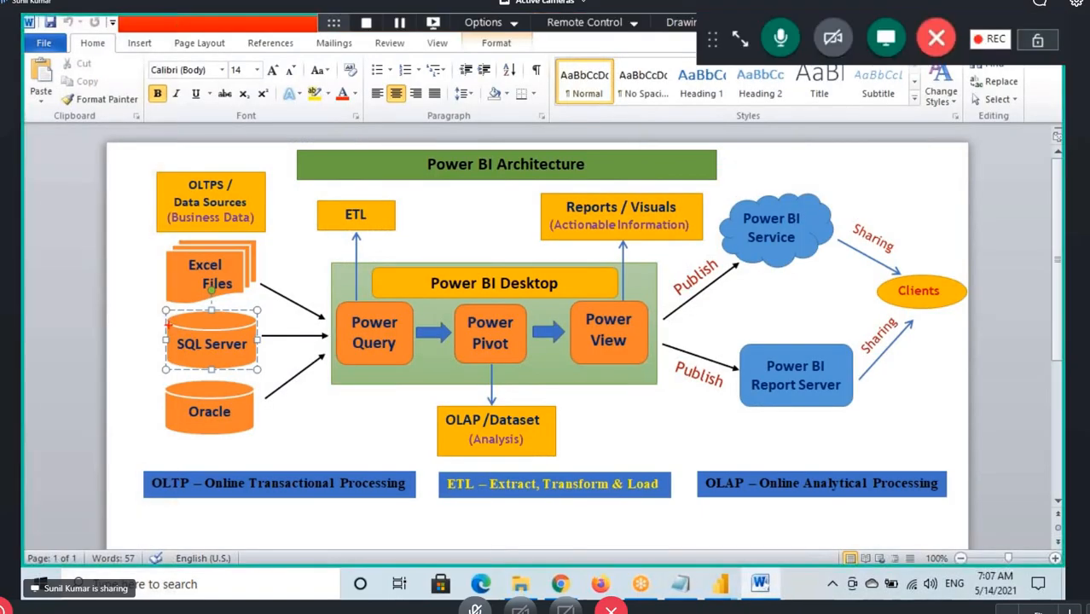
drag(165, 314, 262, 370)
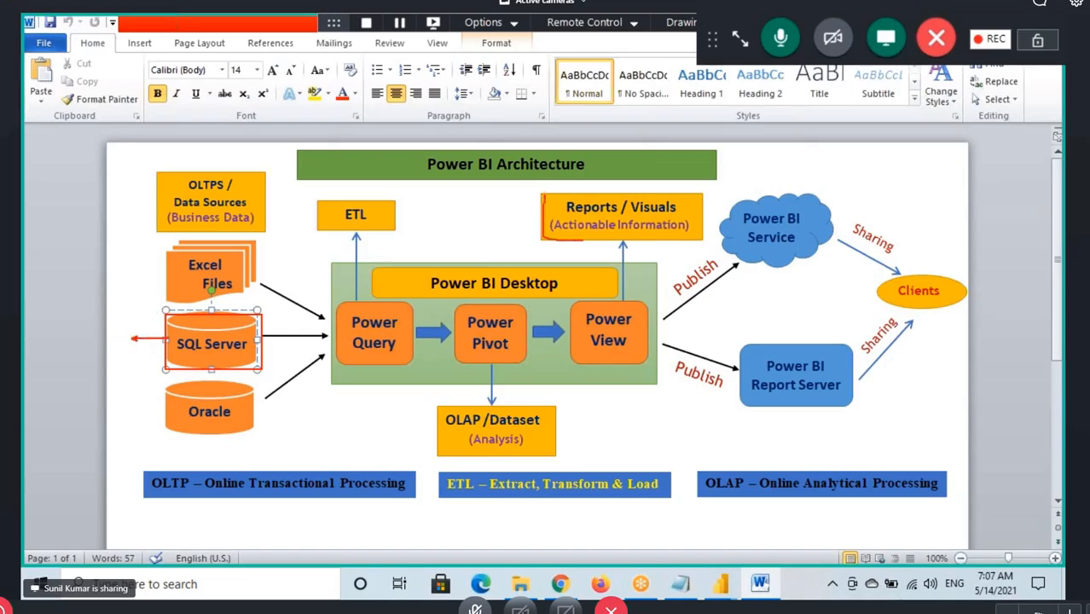
mouse_move(584, 240)
mouse_down()
mouse_move(667, 244)
mouse_move(704, 186)
mouse_move(548, 191)
mouse_up()
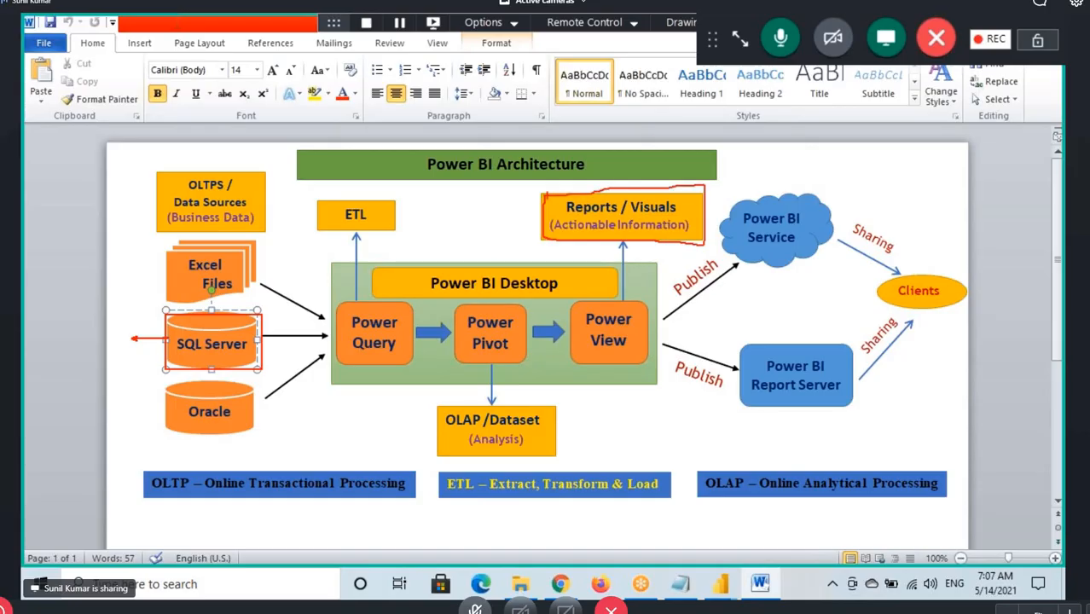
drag(631, 166, 669, 164)
Circle Power Pivot, write 50 C beside SQL Server and 5 C below Power Pivot, with red flow arrows through Power Query, and clear the annotations
drag(454, 348, 505, 299)
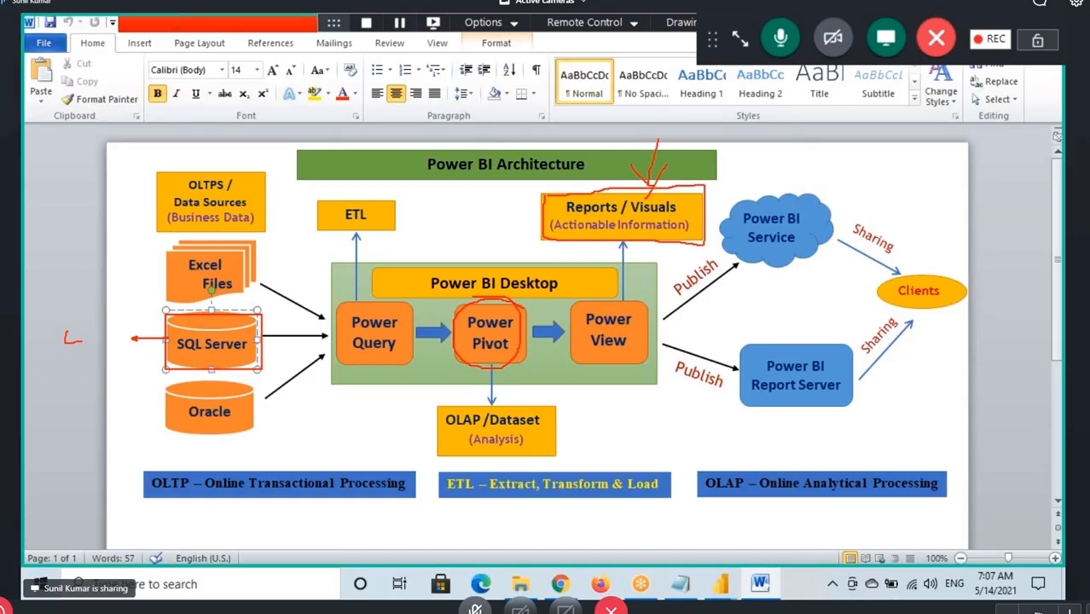
drag(124, 316, 126, 338)
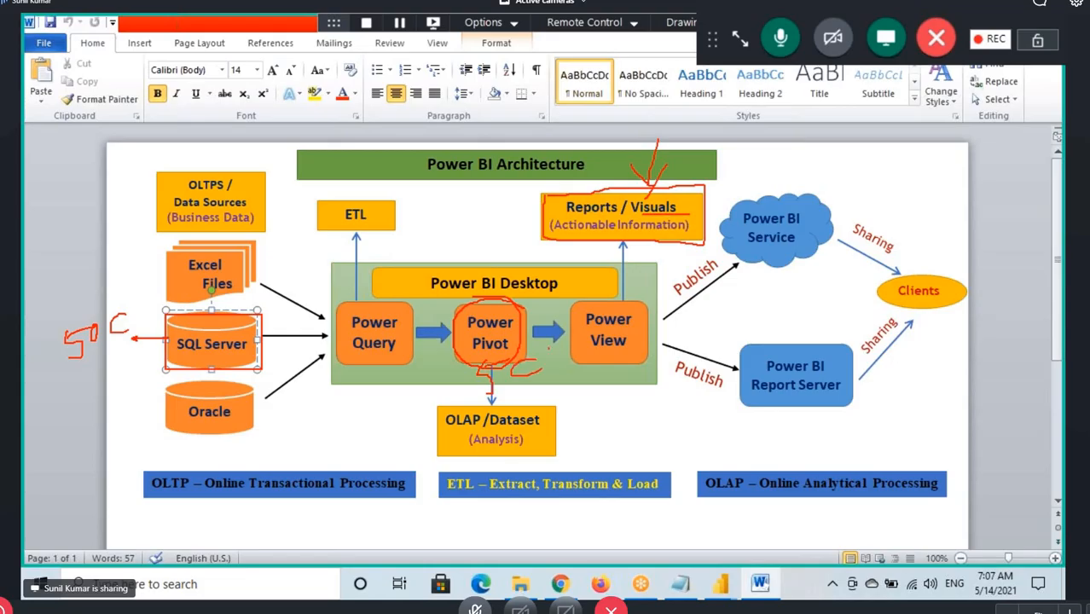
mouse_move(549, 345)
mouse_down()
mouse_move(490, 413)
mouse_move(511, 350)
mouse_up()
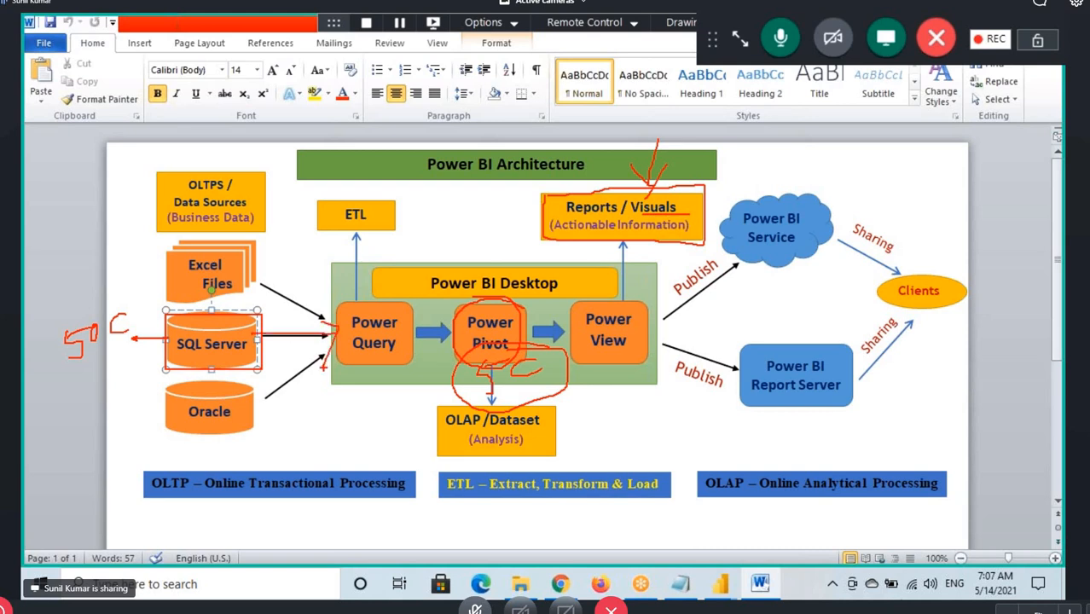
drag(359, 359, 358, 388)
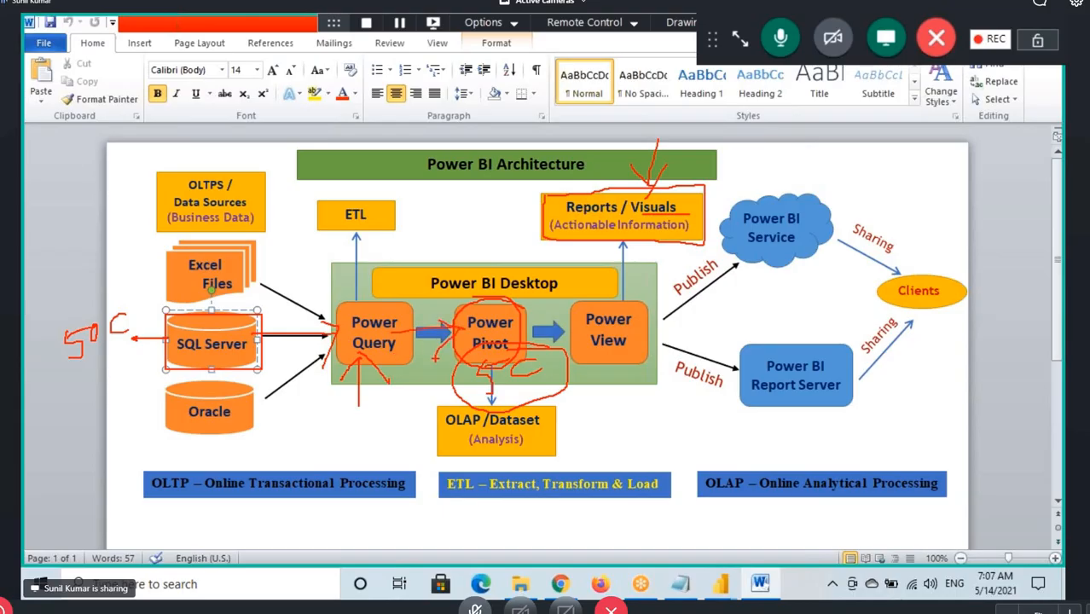
key(Escape)
Return to the Power Query Editor, select the Order ID column, and temporarily mark Orders with a red box and arrow to its column count
click(726, 581)
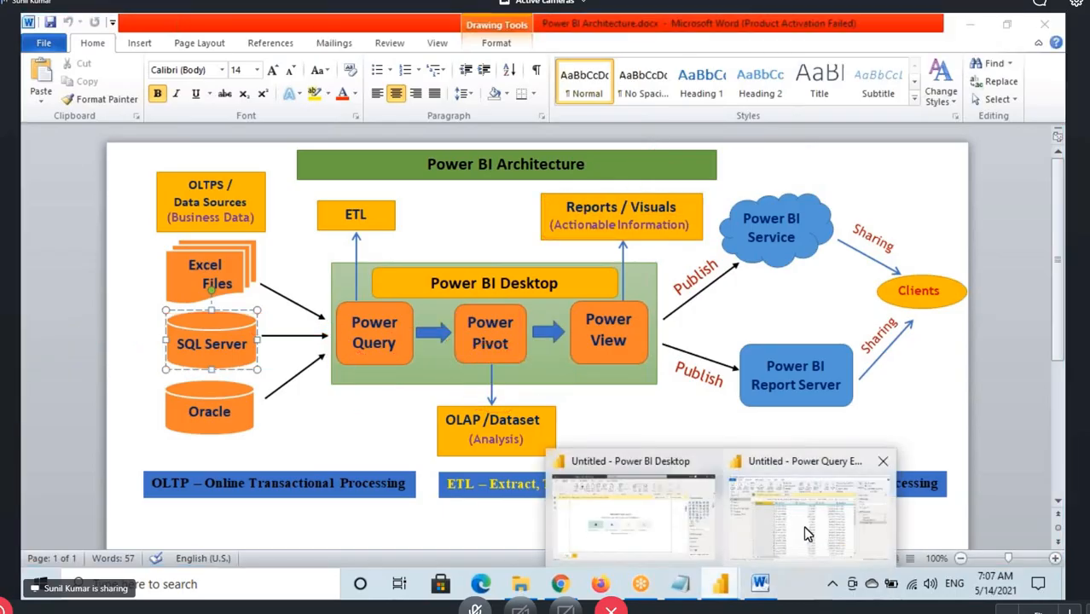
click(807, 531)
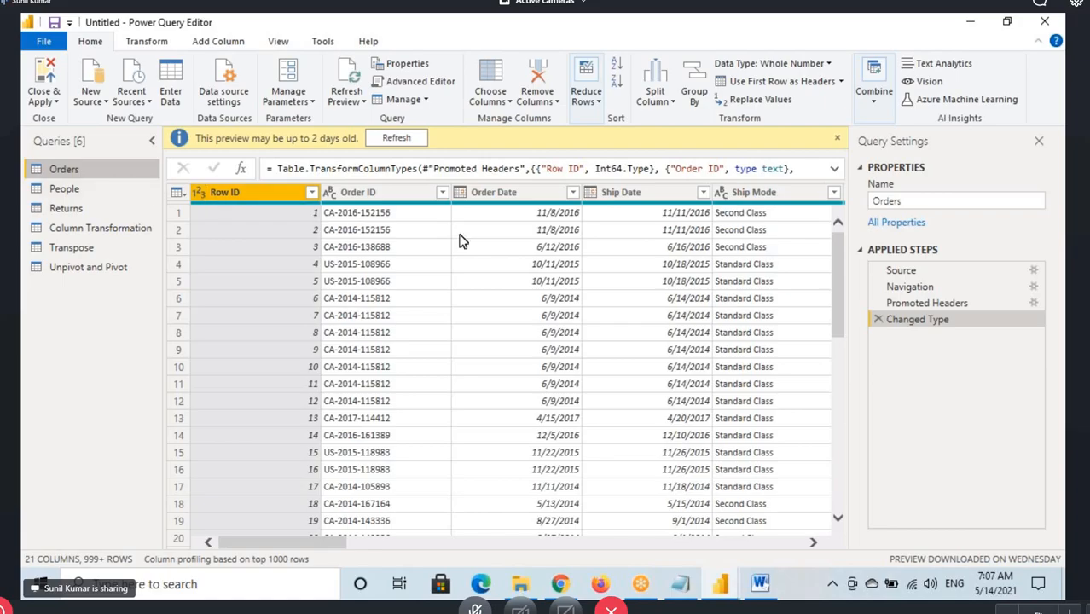
click(411, 196)
drag(318, 544, 340, 545)
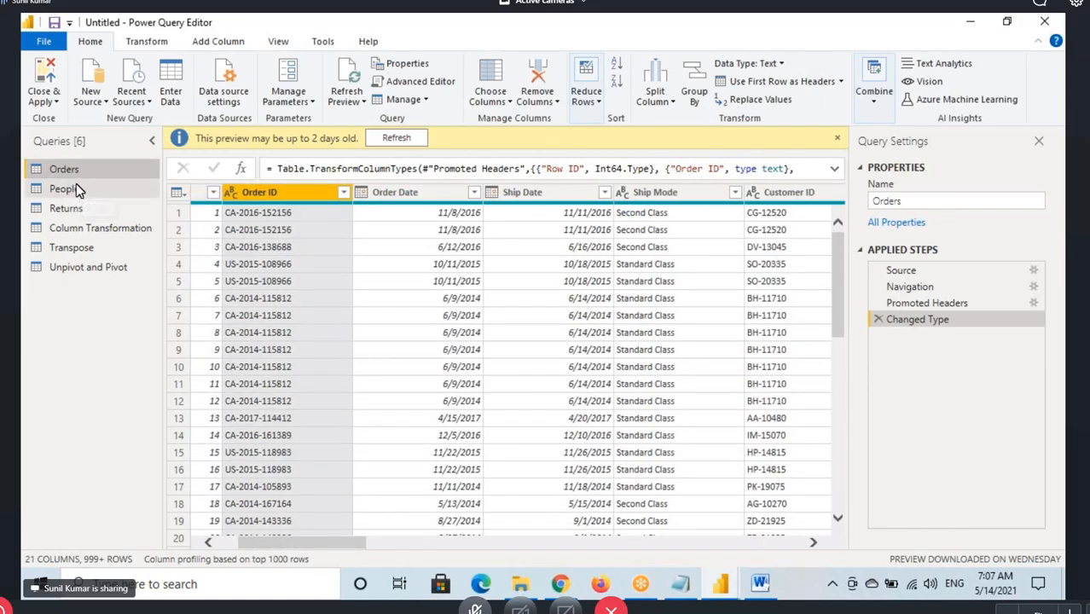
key(ctrl+2)
mouse_move(25, 164)
mouse_down()
mouse_move(90, 185)
mouse_move(100, 174)
mouse_move(85, 479)
mouse_move(53, 551)
mouse_move(84, 542)
mouse_up()
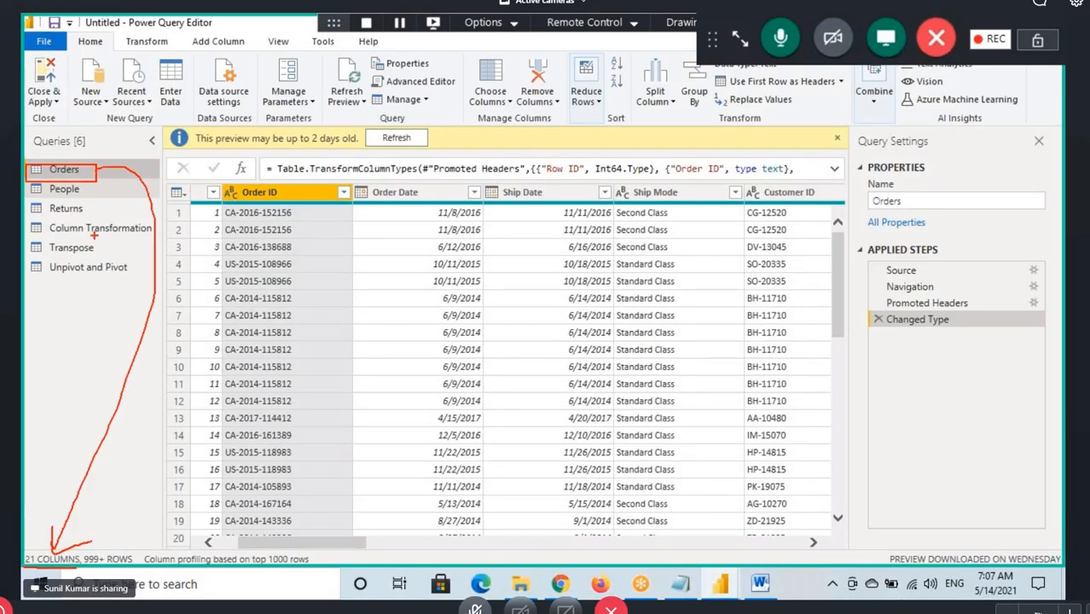
key(Escape)
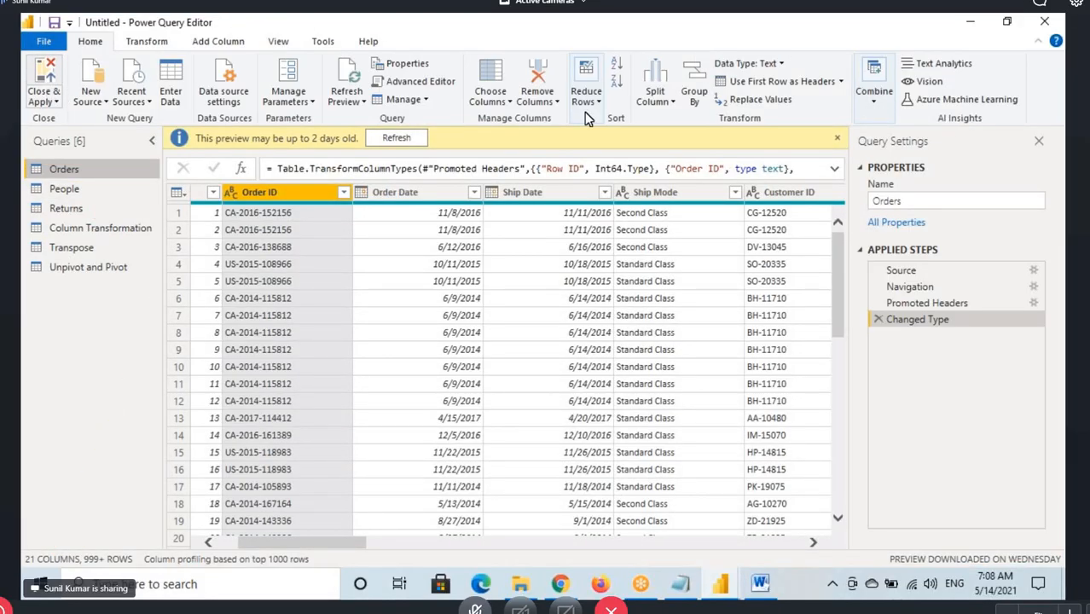
Close and apply the queries to load them into Power BI Desktop, and show the Orders table in Data view
key(alt+Tab)
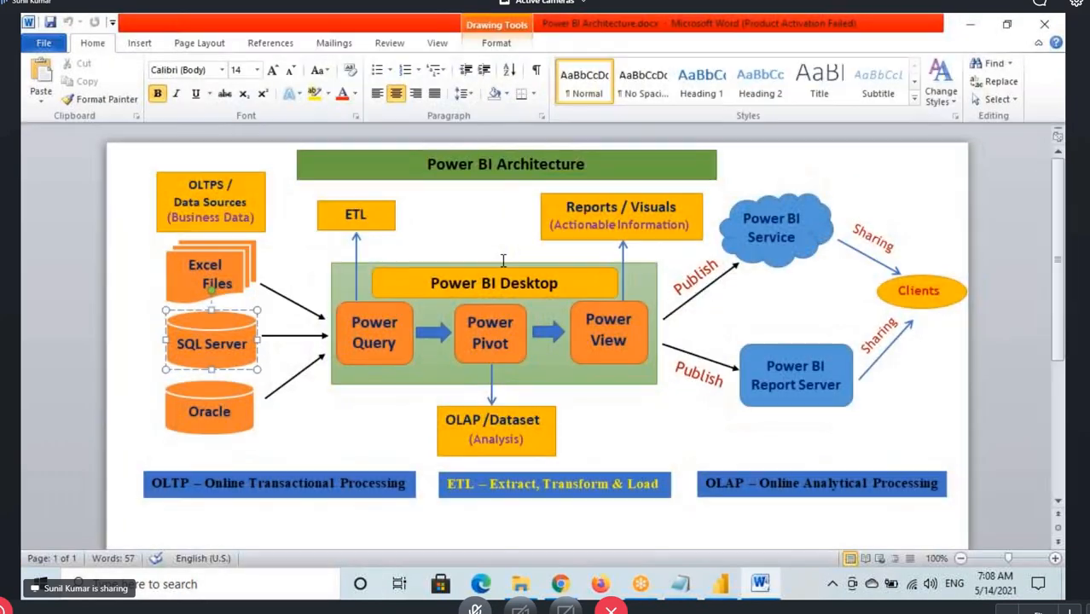
key(alt+Tab)
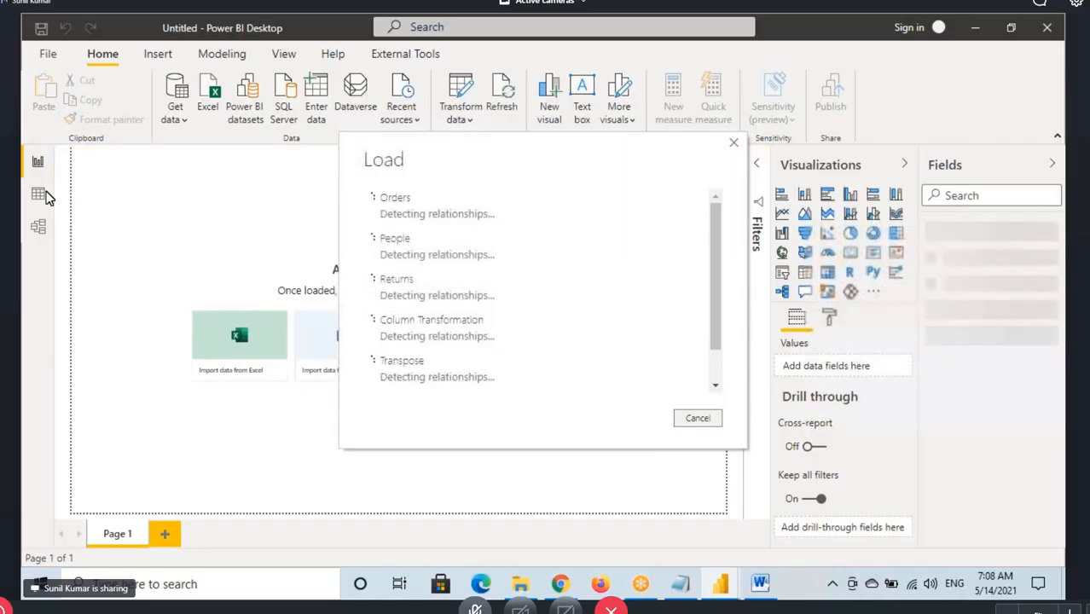
click(43, 196)
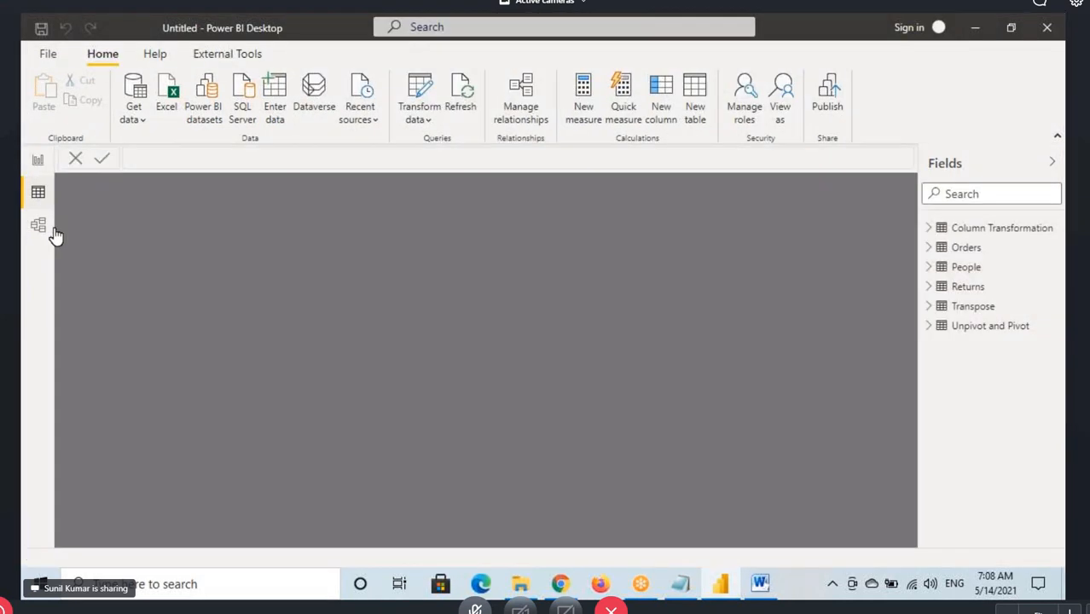
click(966, 248)
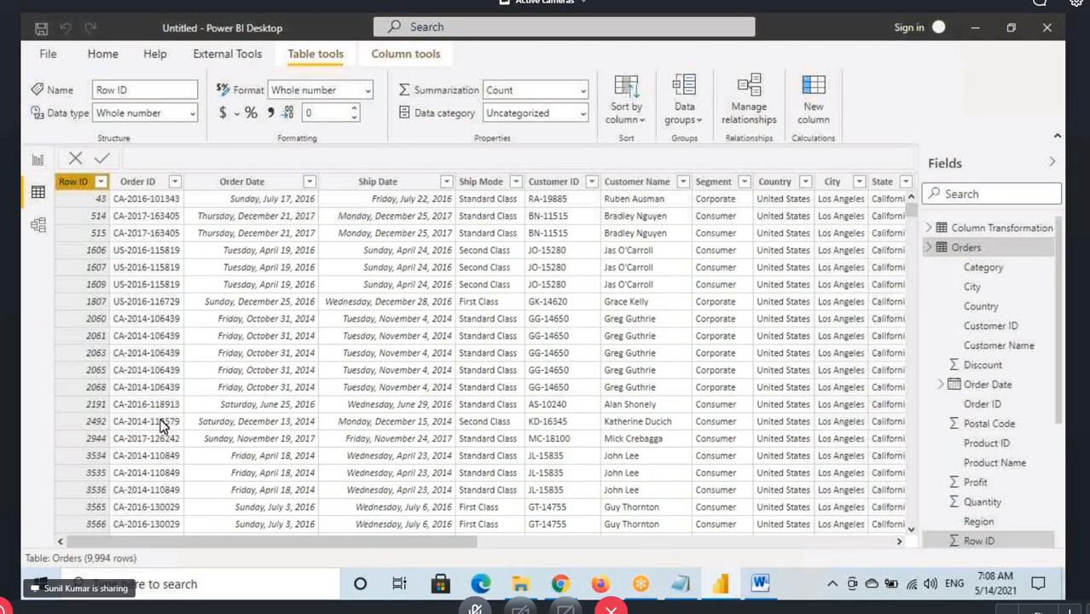
click(965, 251)
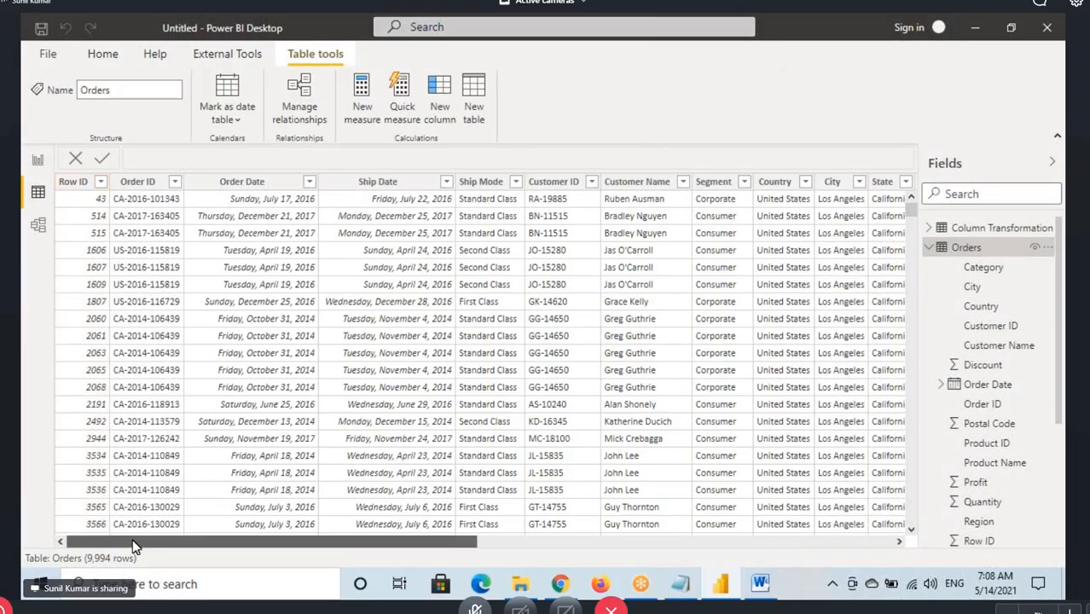
Examine the Sales and Region columns of the Orders table
drag(189, 546, 605, 546)
click(655, 182)
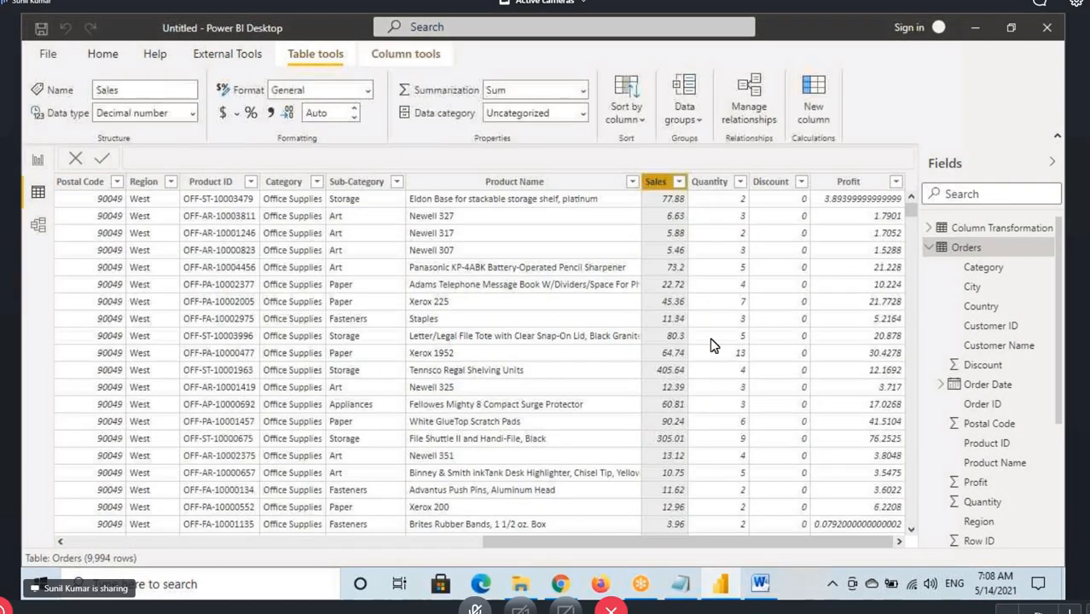
click(141, 181)
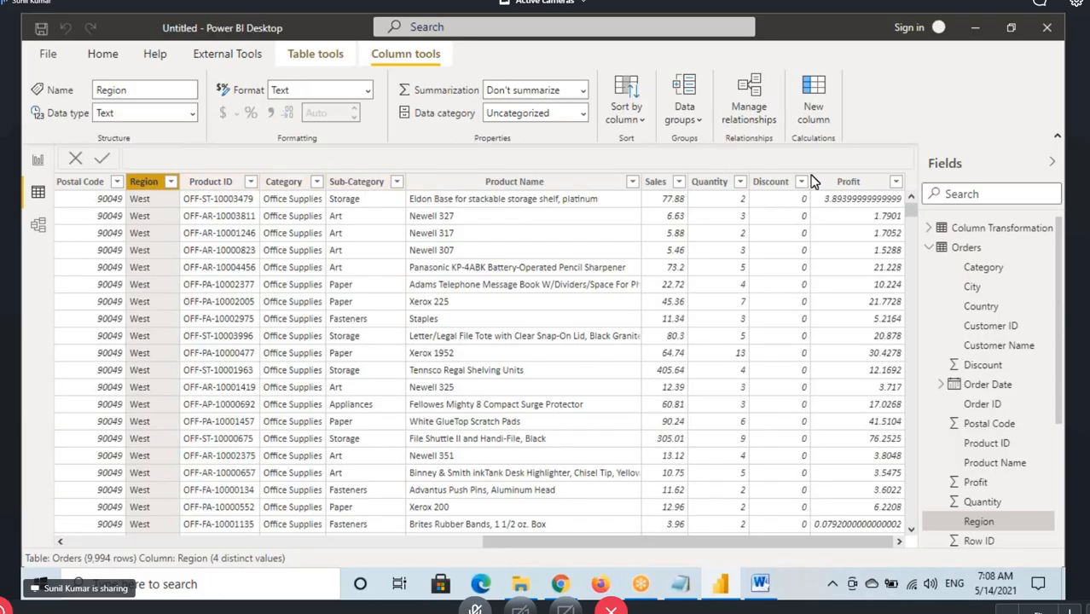
Open the Model view and mark it with a red circle and an underlined 21, then clear the annotations
click(37, 161)
click(38, 226)
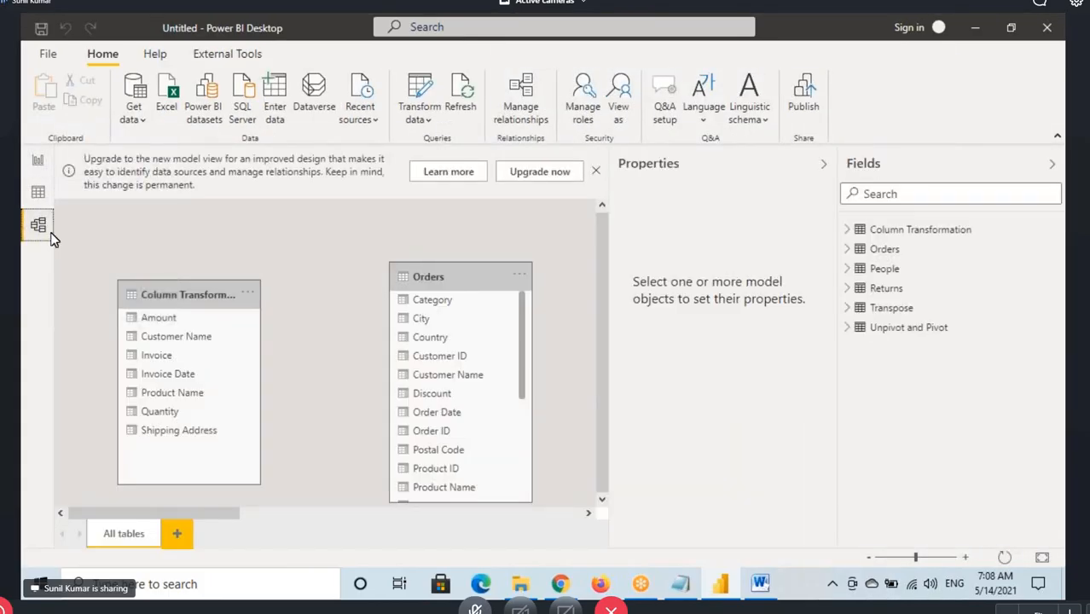
mouse_move(59, 221)
mouse_down()
mouse_move(32, 215)
mouse_move(111, 249)
mouse_up()
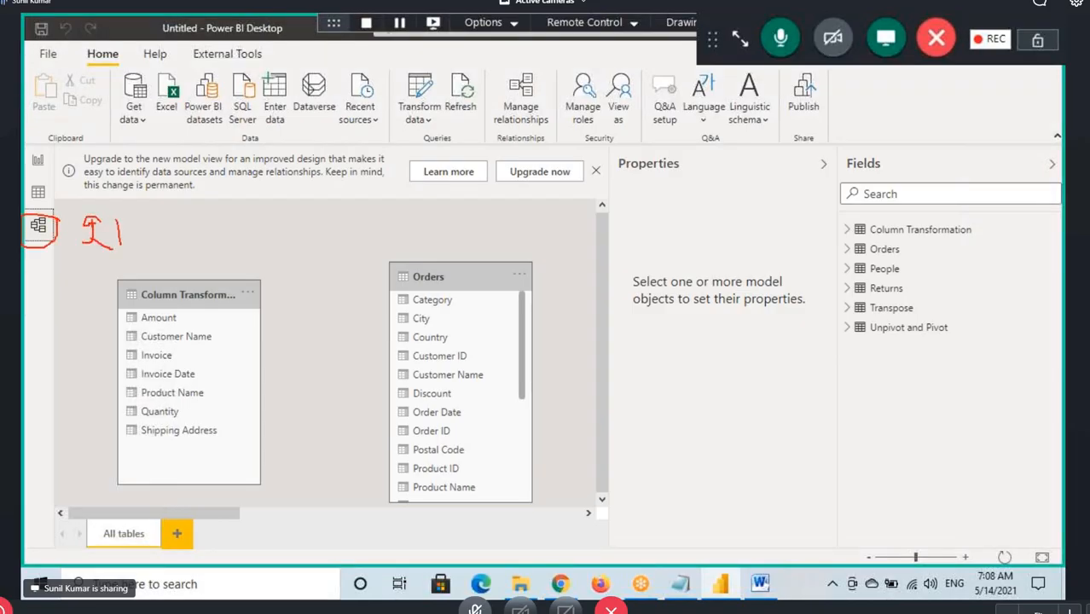
drag(48, 267, 221, 221)
key(Escape)
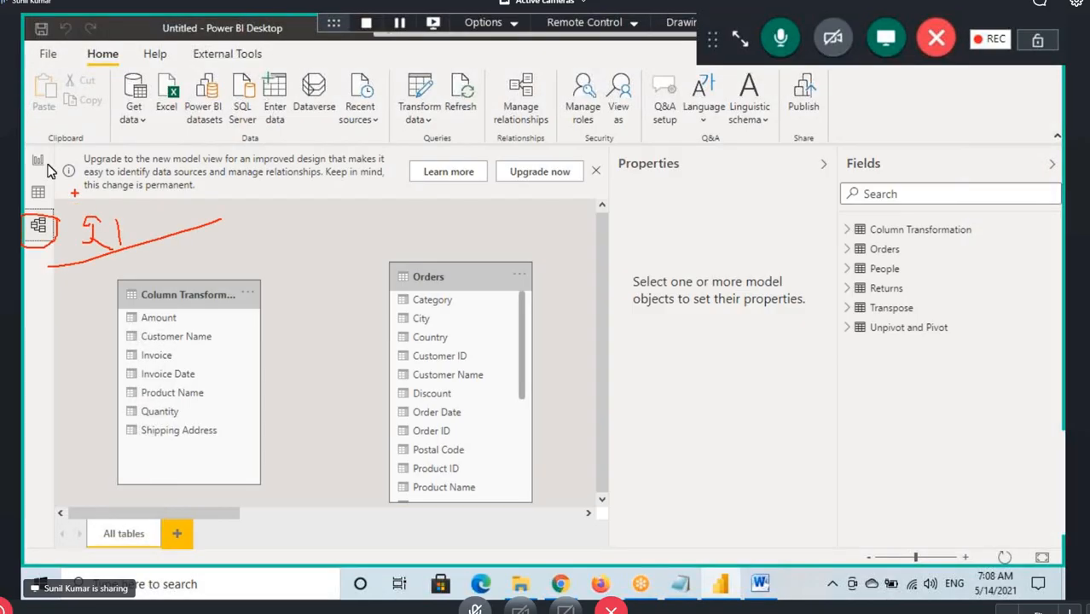
Return to the Report view and set the page view to actual size
click(47, 173)
click(284, 53)
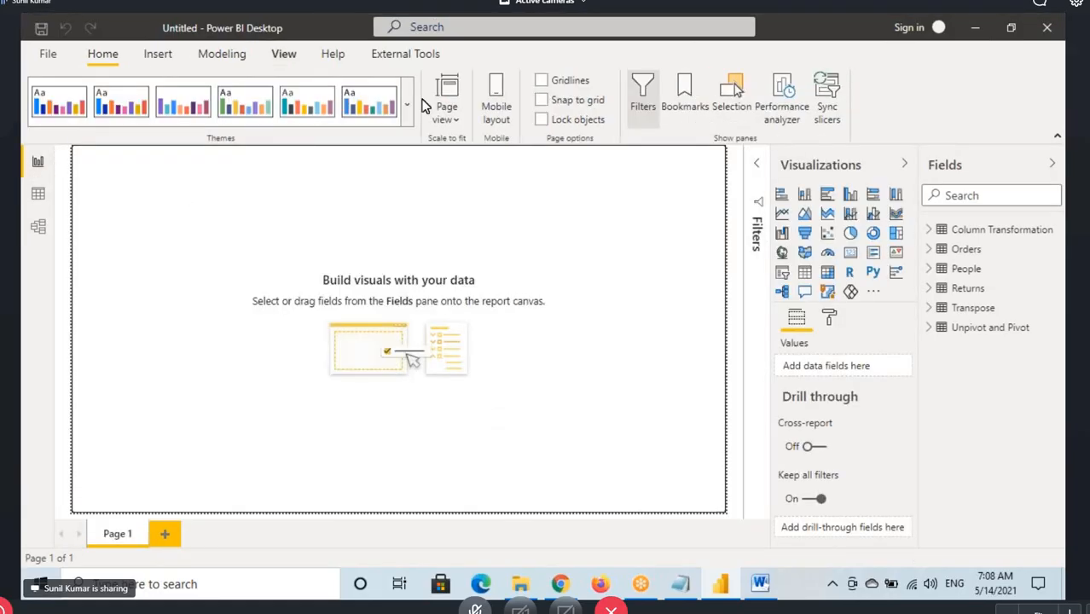
click(446, 109)
click(483, 199)
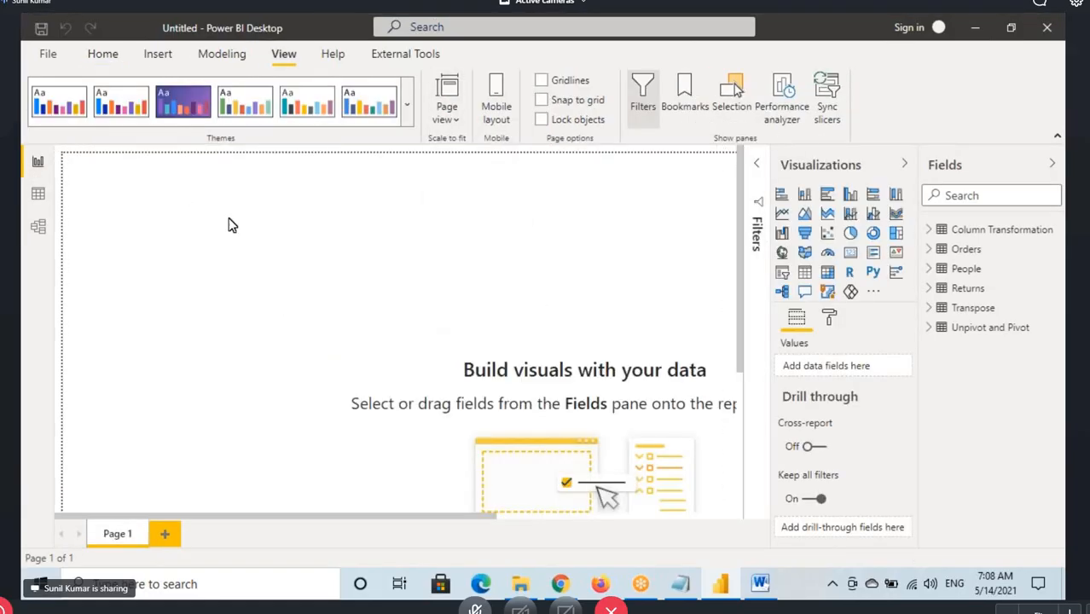
Add a small Card visual at the page's upper left showing Sales from the Orders table
click(852, 255)
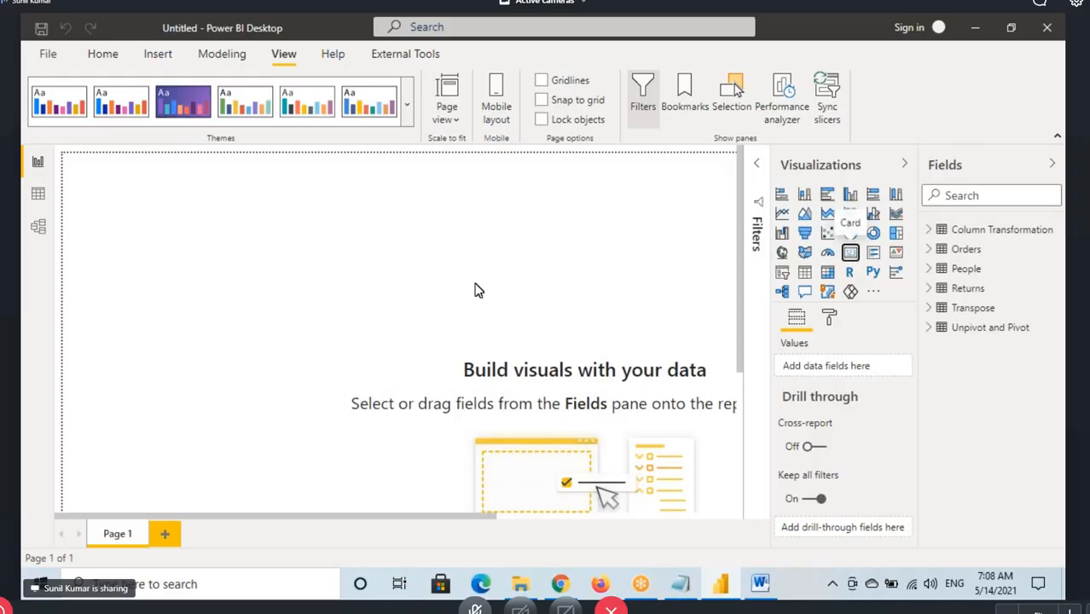
drag(300, 398, 223, 265)
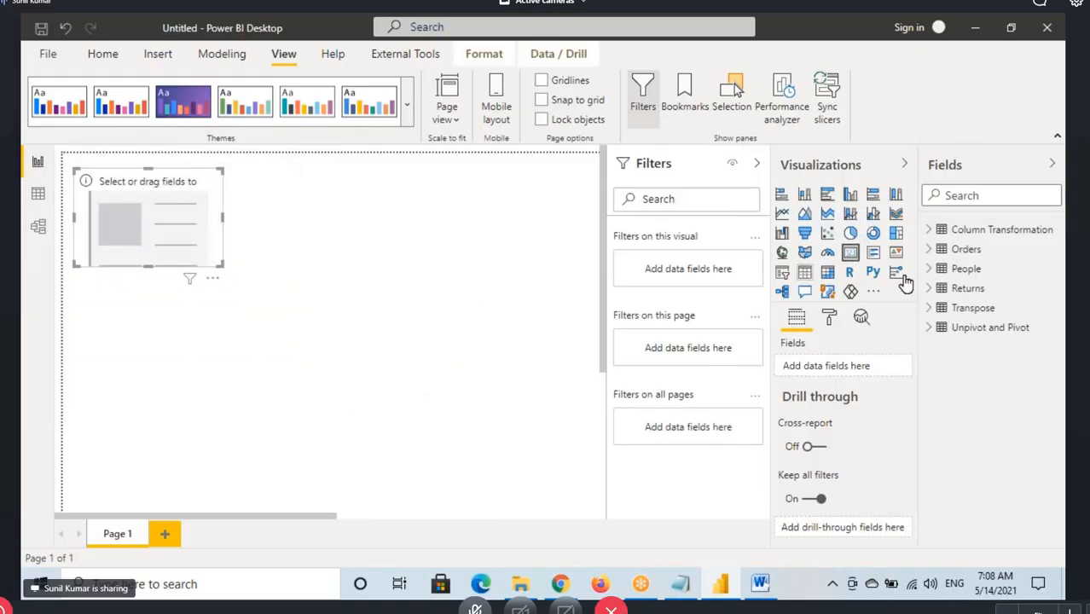
click(931, 249)
scroll(1015, 340, down, 3)
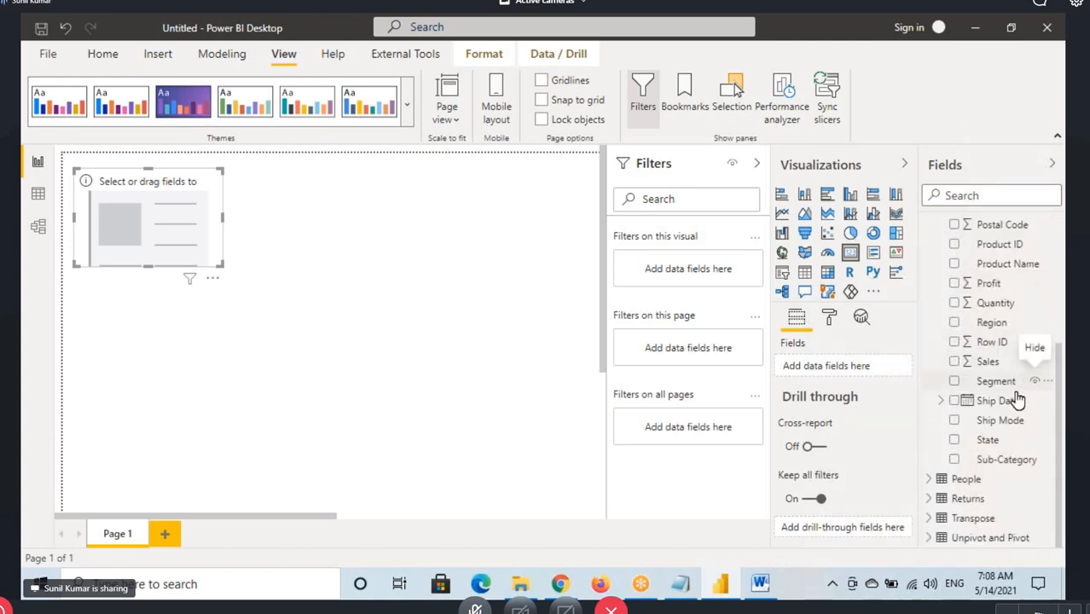
drag(990, 362, 177, 247)
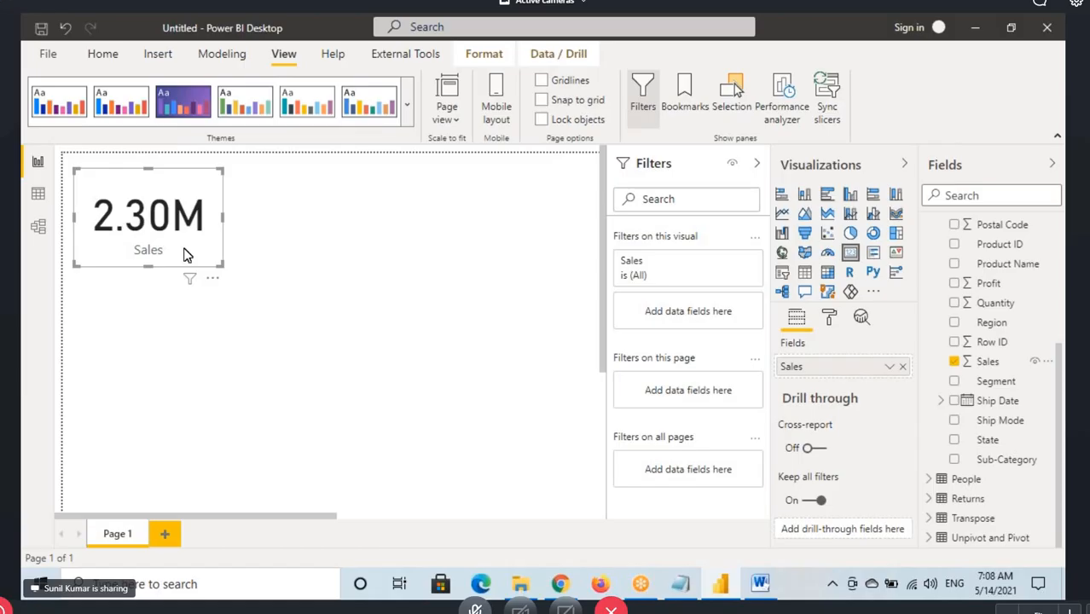
mouse_move(222, 266)
mouse_down()
mouse_move(206, 247)
mouse_move(146, 269)
mouse_up()
Turn on the Sales card's border and set its color to dark gray
click(829, 316)
scroll(847, 452, down, 2)
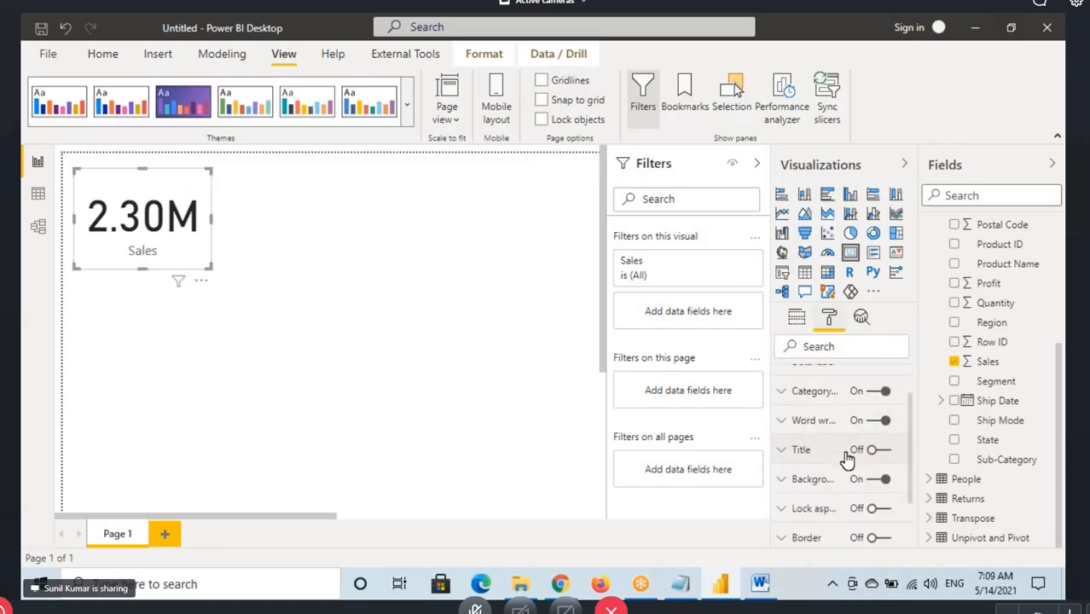
scroll(847, 458, down, 2)
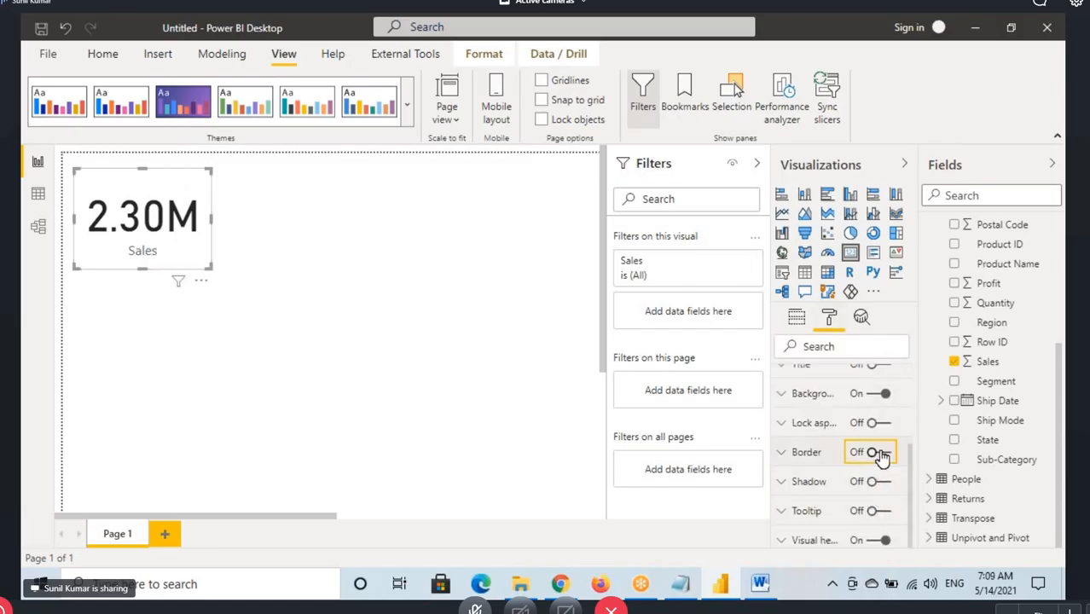
click(878, 454)
click(806, 501)
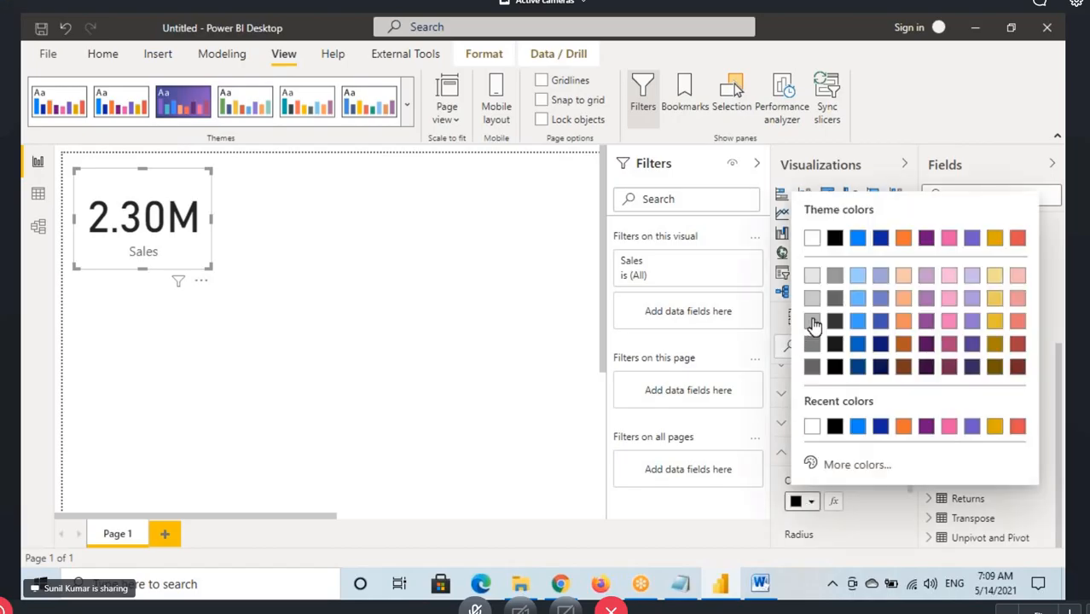
click(812, 366)
Turn on the Sales card's shadow with the Inside position, and reduce the card's height slightly
click(879, 481)
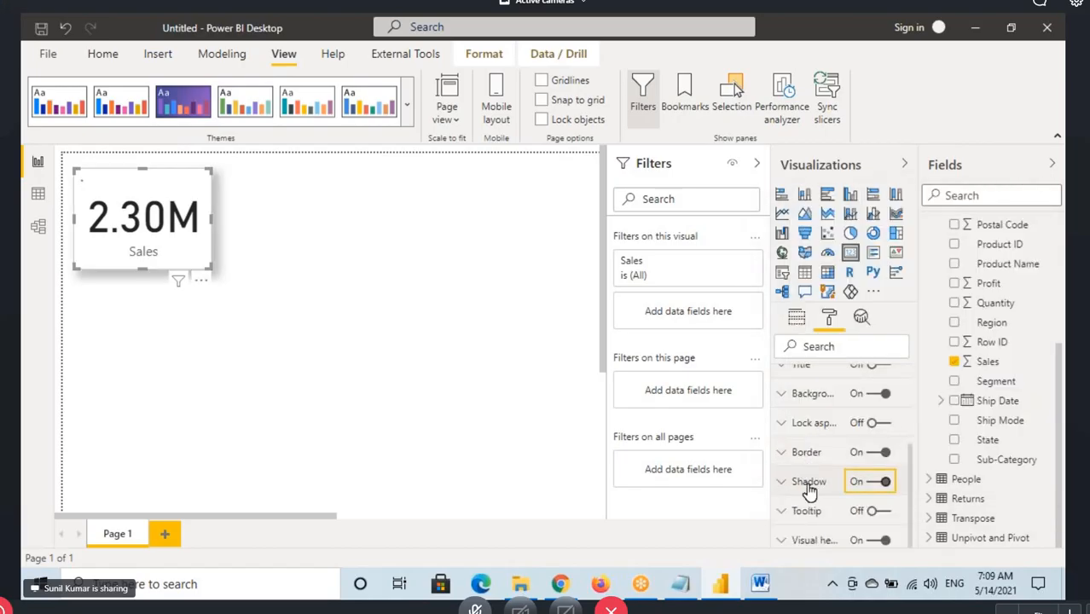
click(809, 482)
scroll(817, 488, down, 2)
click(819, 502)
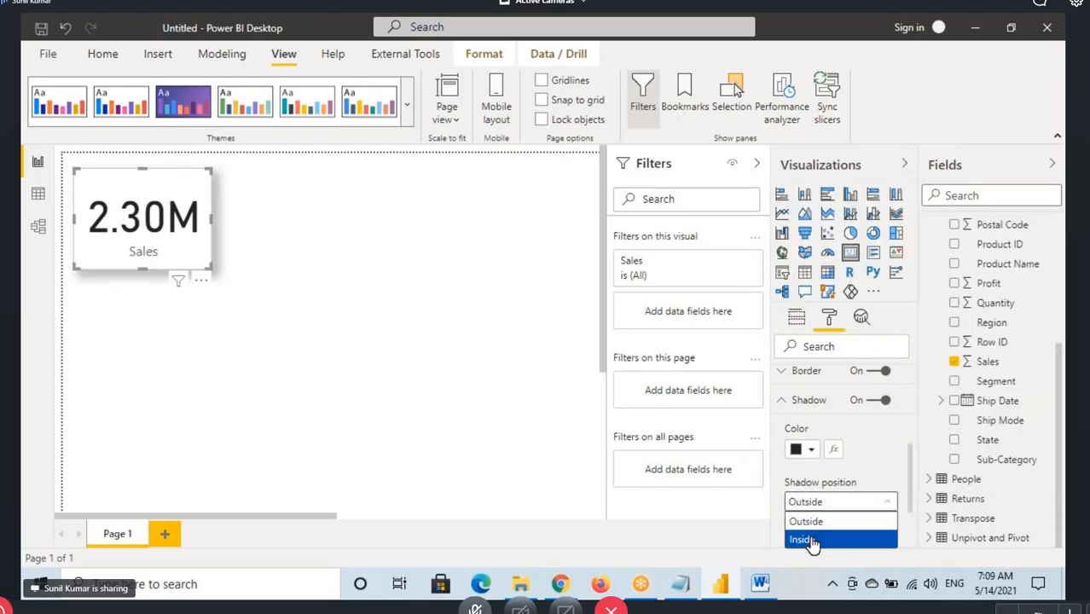
click(810, 542)
drag(144, 268, 146, 266)
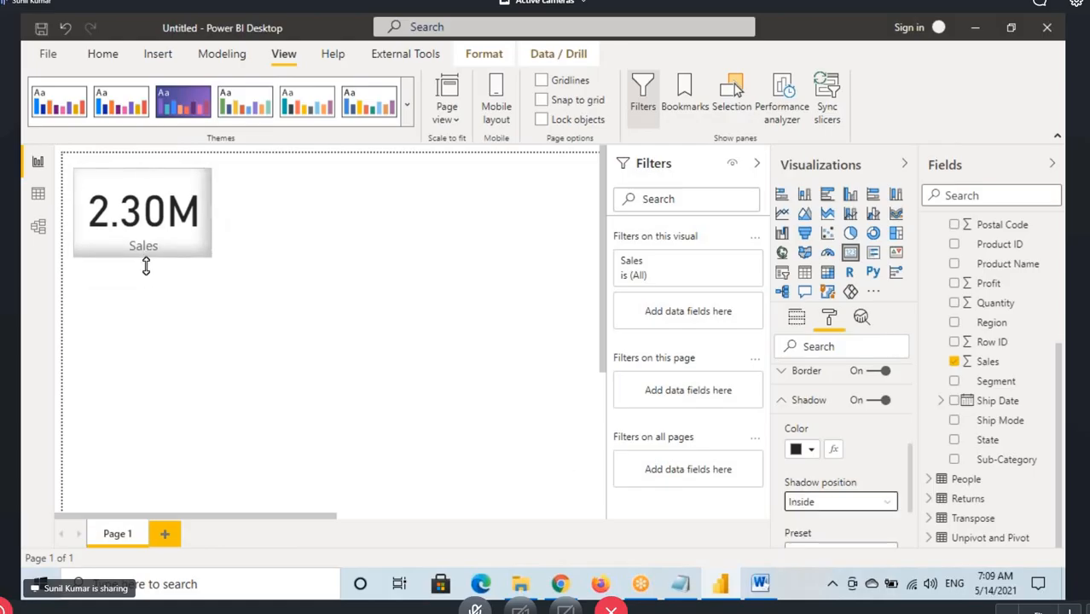
Add a Table visual beside the Sales card and fill it with the Region and Sales fields from Orders
click(341, 217)
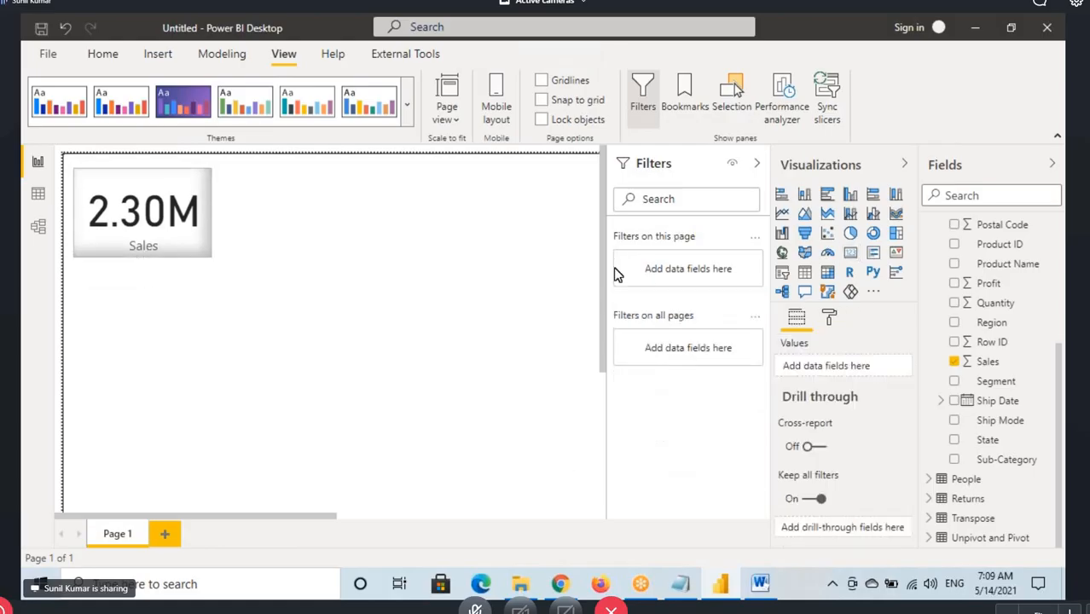
click(805, 271)
drag(303, 319, 294, 225)
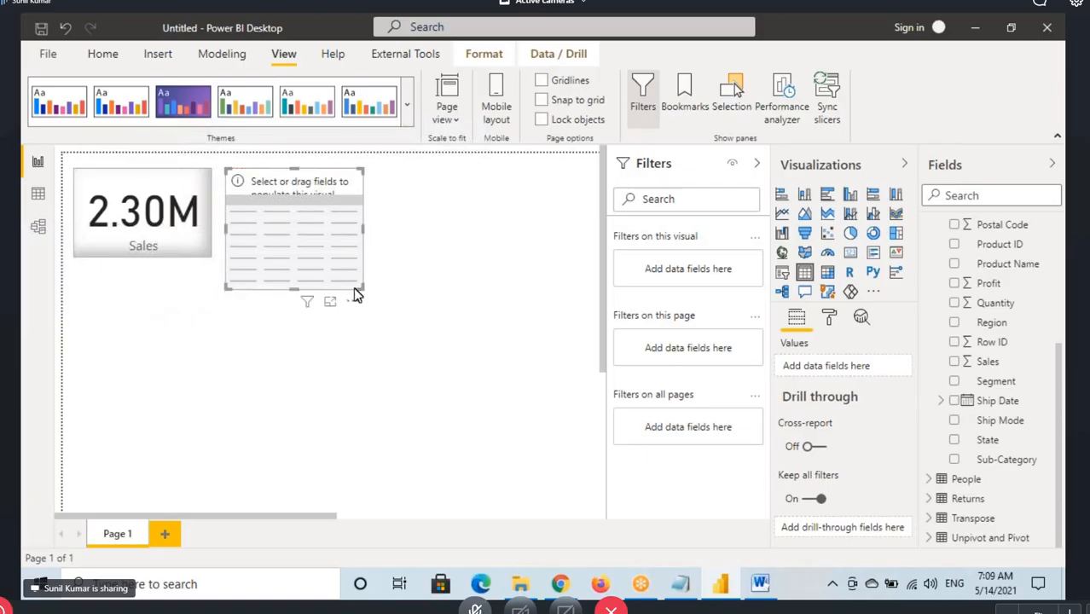
drag(361, 286, 404, 301)
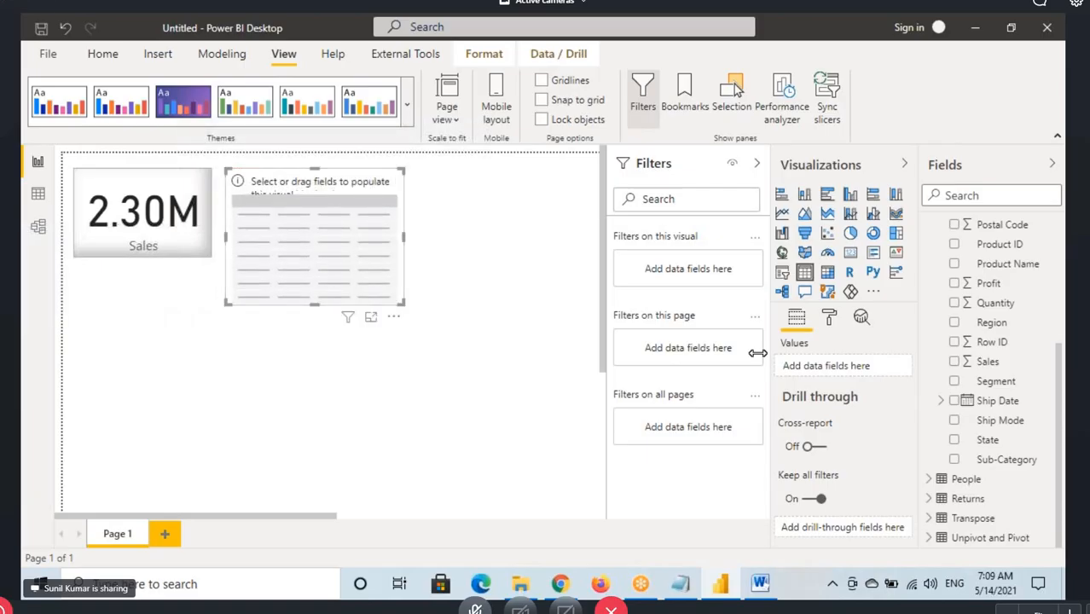
drag(990, 323, 366, 275)
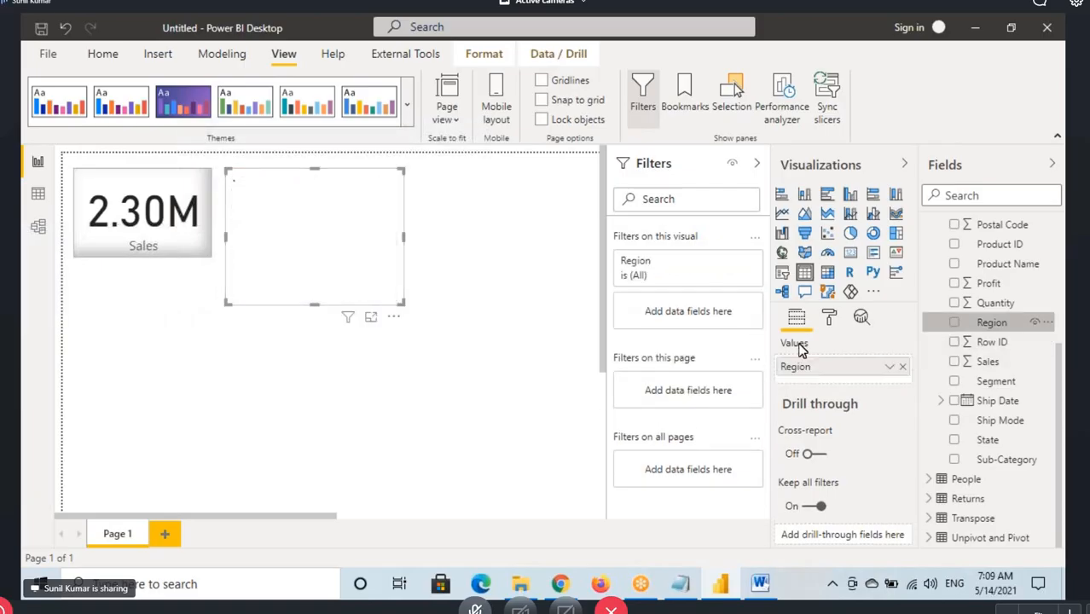
drag(987, 361, 366, 261)
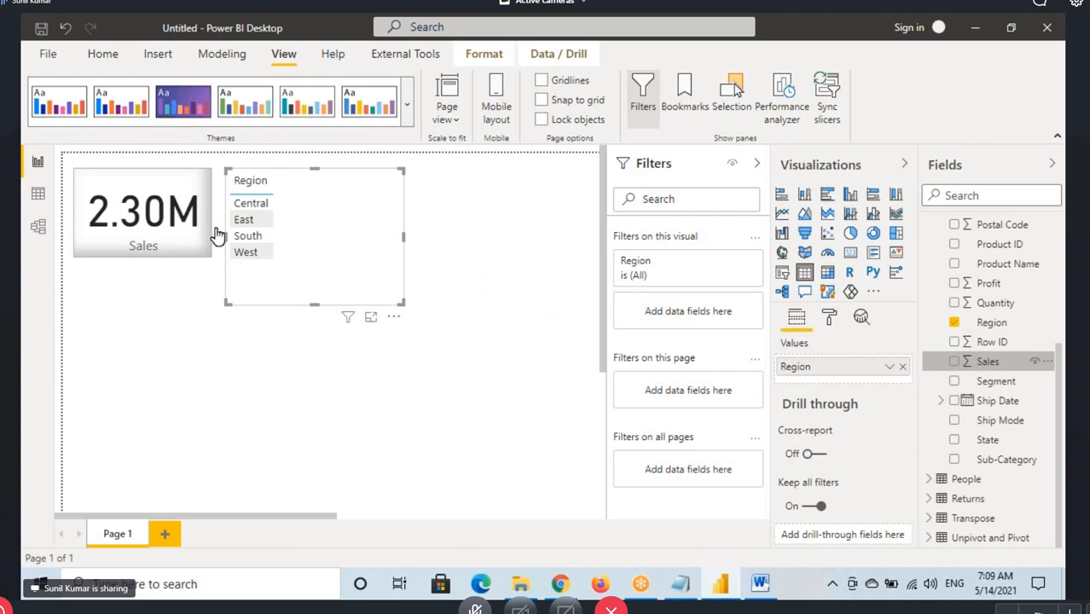
Convert the Region and Sales table to a pie chart and enlarge it
click(158, 218)
click(377, 235)
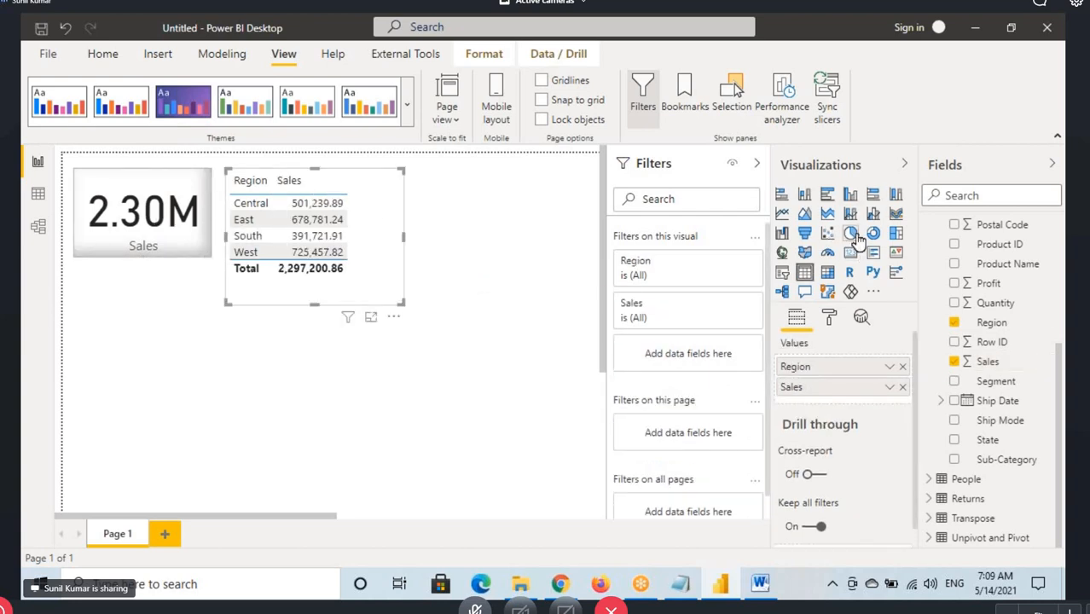
click(854, 238)
drag(403, 303, 482, 348)
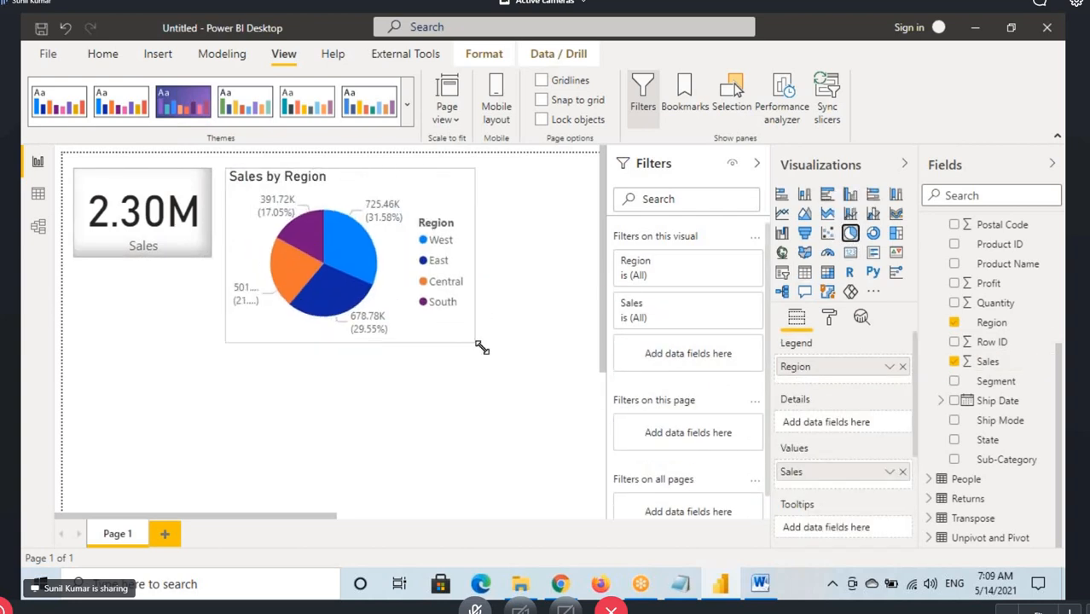
Copy the Sales card's formatting onto the pie chart with Format painter
click(141, 205)
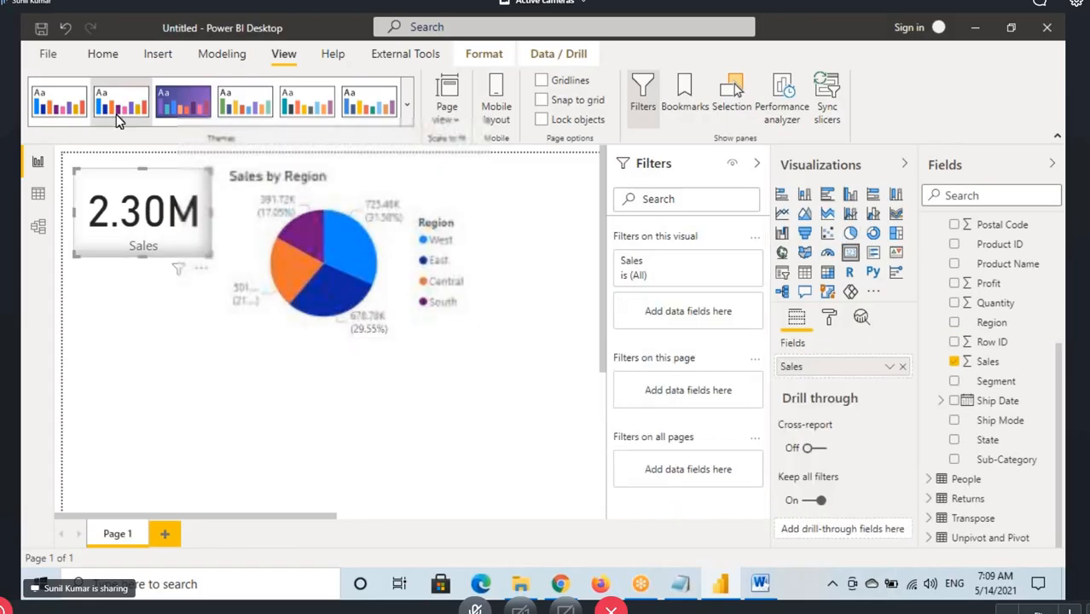
click(103, 53)
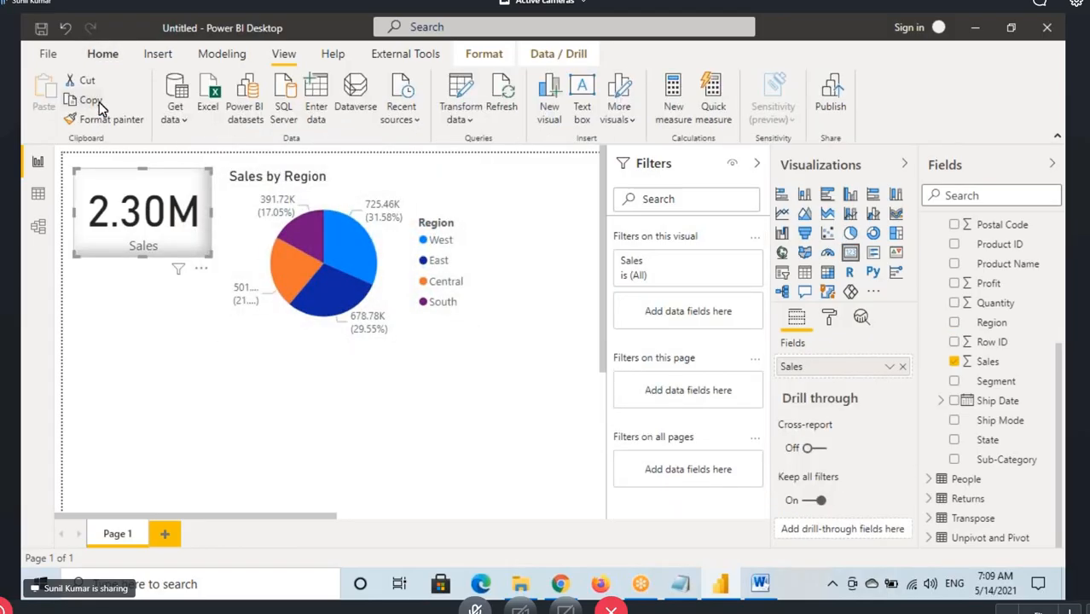
click(403, 267)
Turn off the pie chart's legend and set its detail label style to Category, data value
click(829, 317)
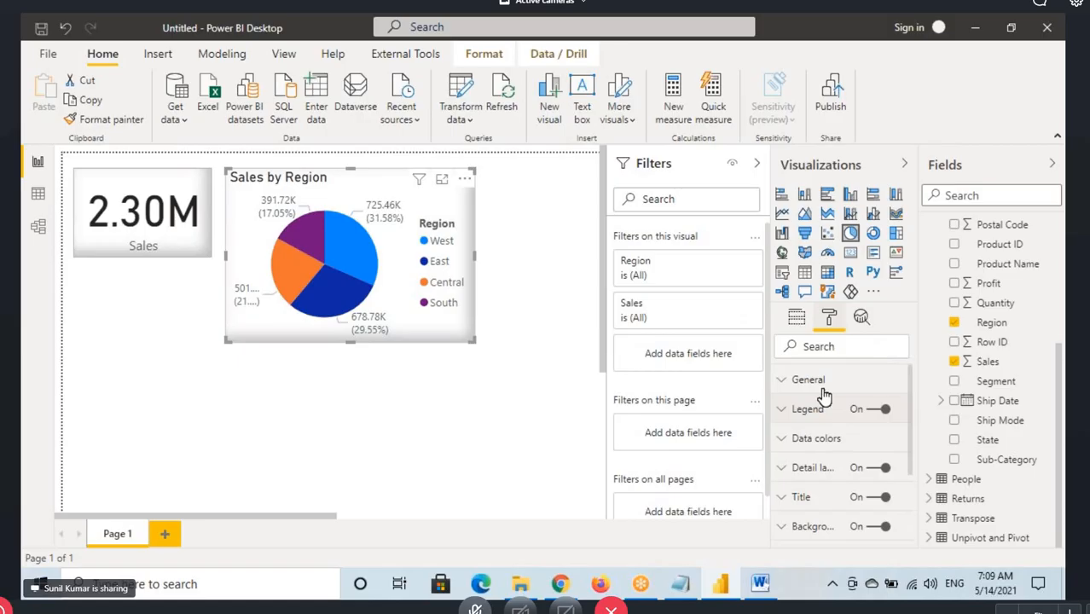
click(877, 409)
click(824, 468)
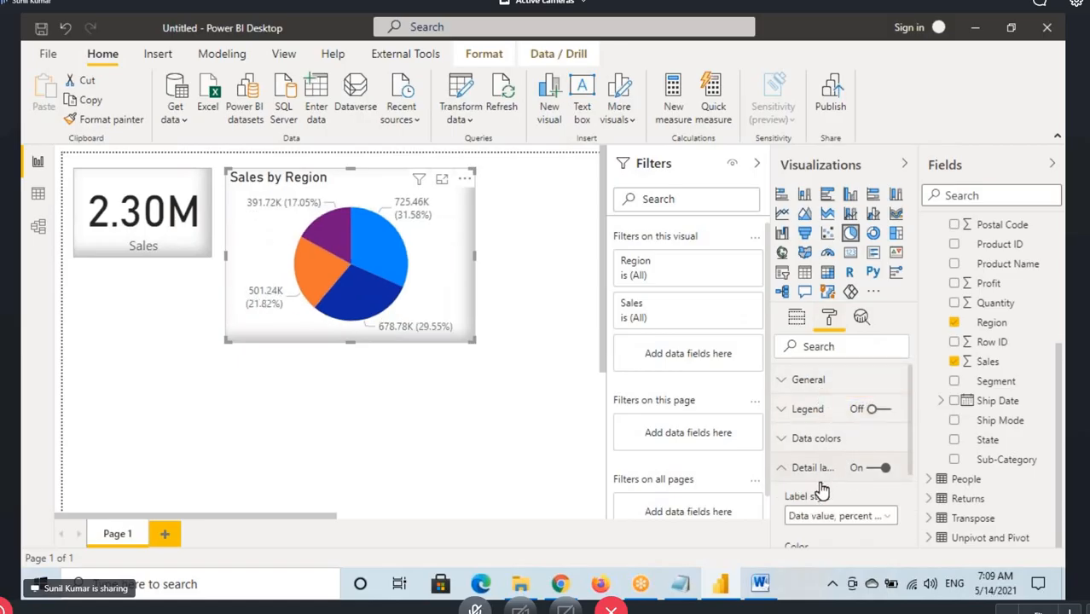
click(823, 515)
click(815, 442)
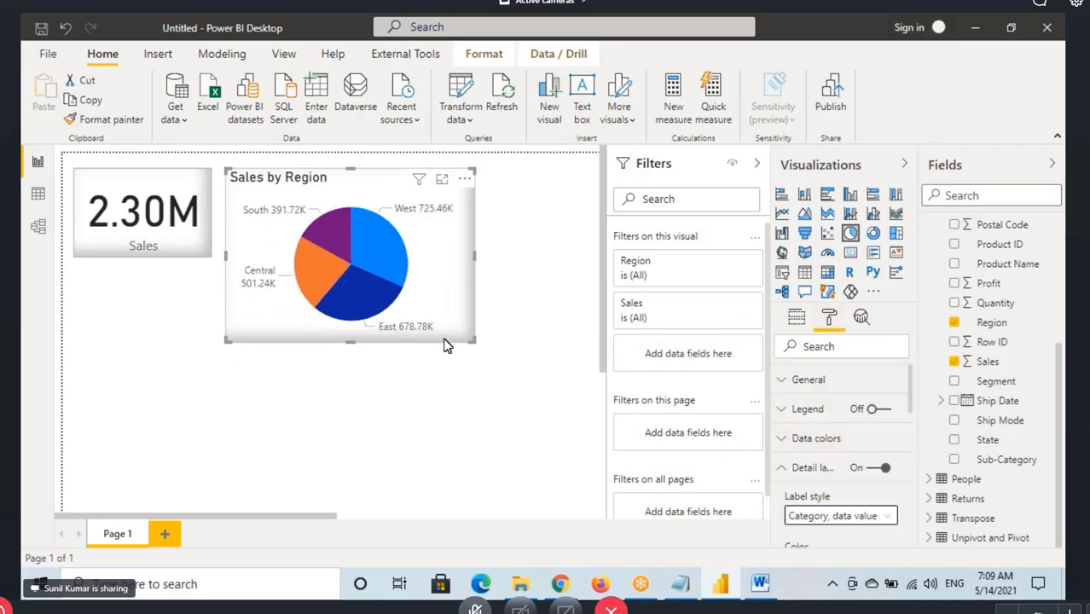
Collapse the Filters pane and enlarge the Sales by Region pie chart slightly
click(204, 424)
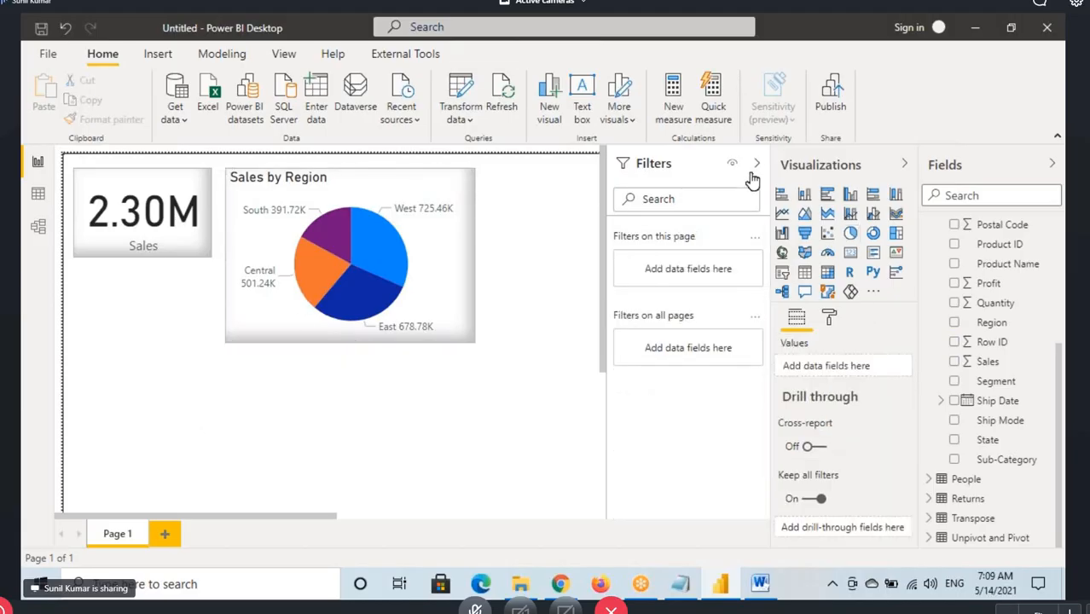
click(757, 163)
click(278, 214)
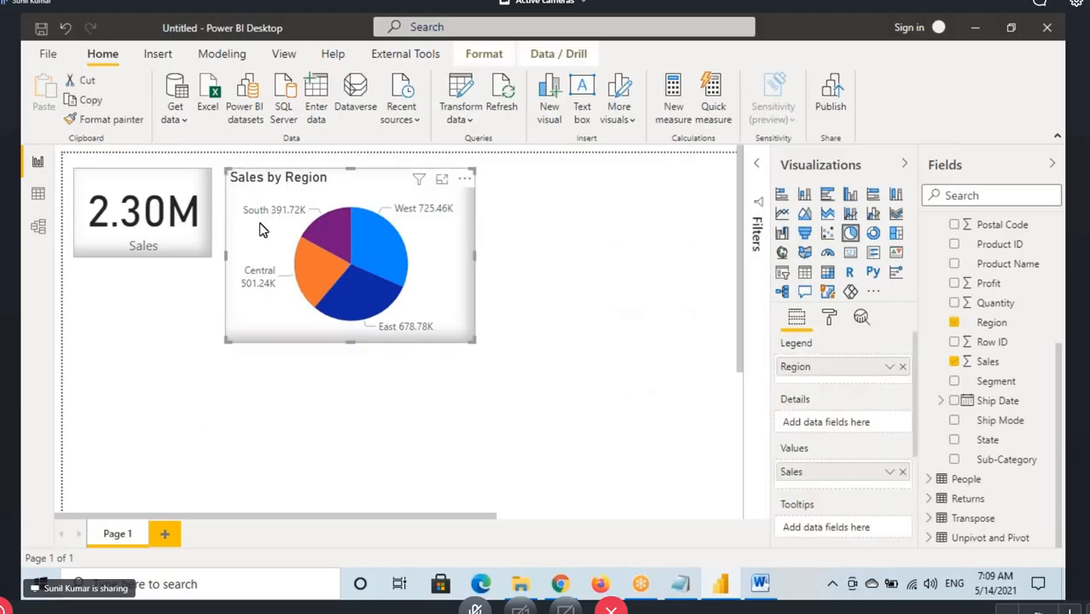
click(133, 229)
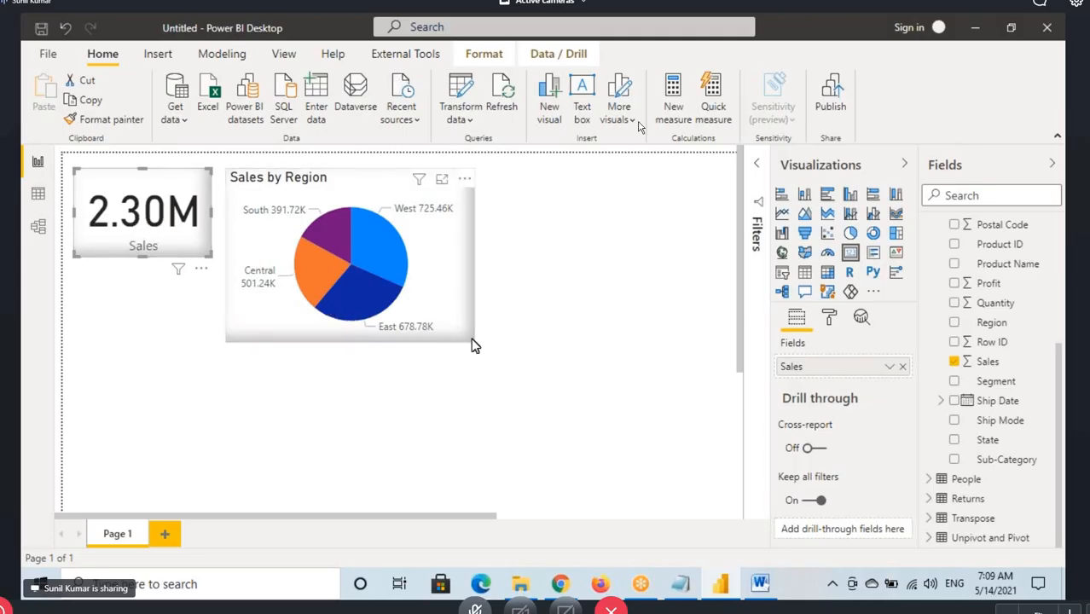
drag(473, 340, 478, 371)
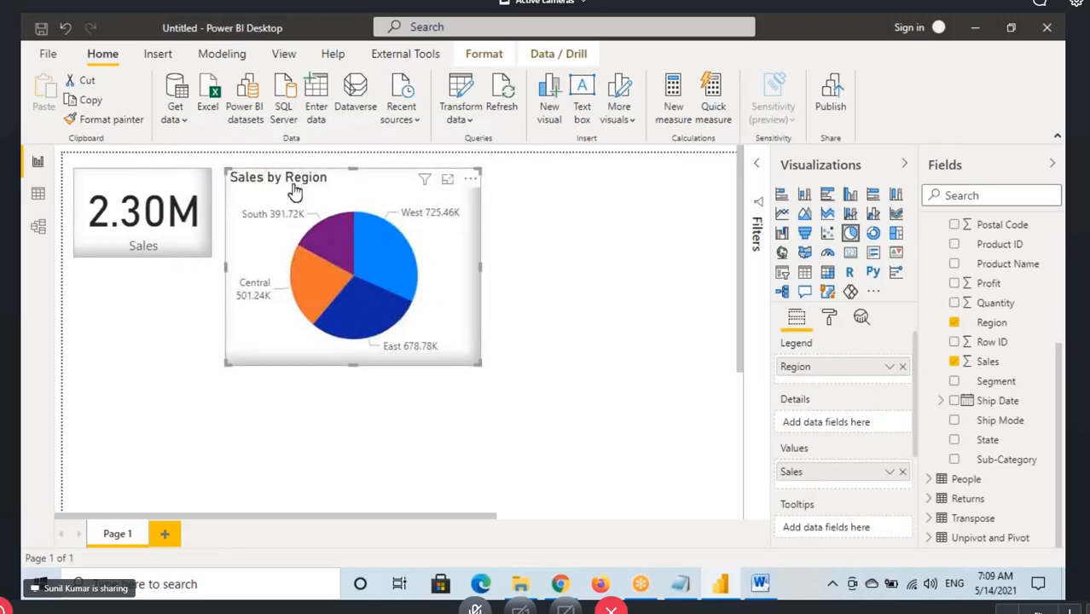
Review the Orders table in Data view and Model view, and return to the Report view
click(37, 194)
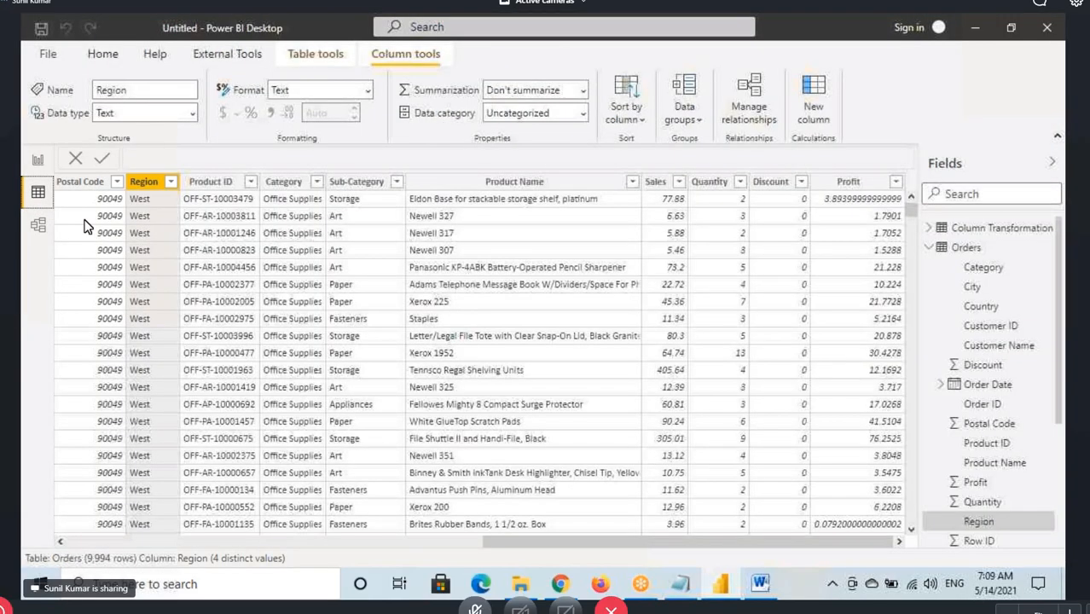
click(36, 232)
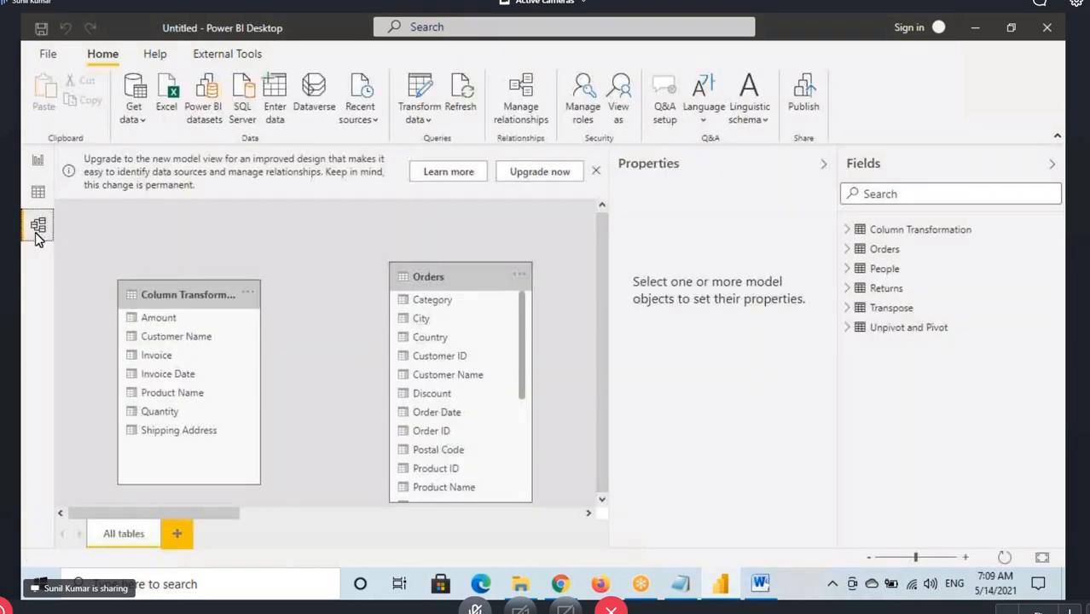
click(437, 278)
click(37, 166)
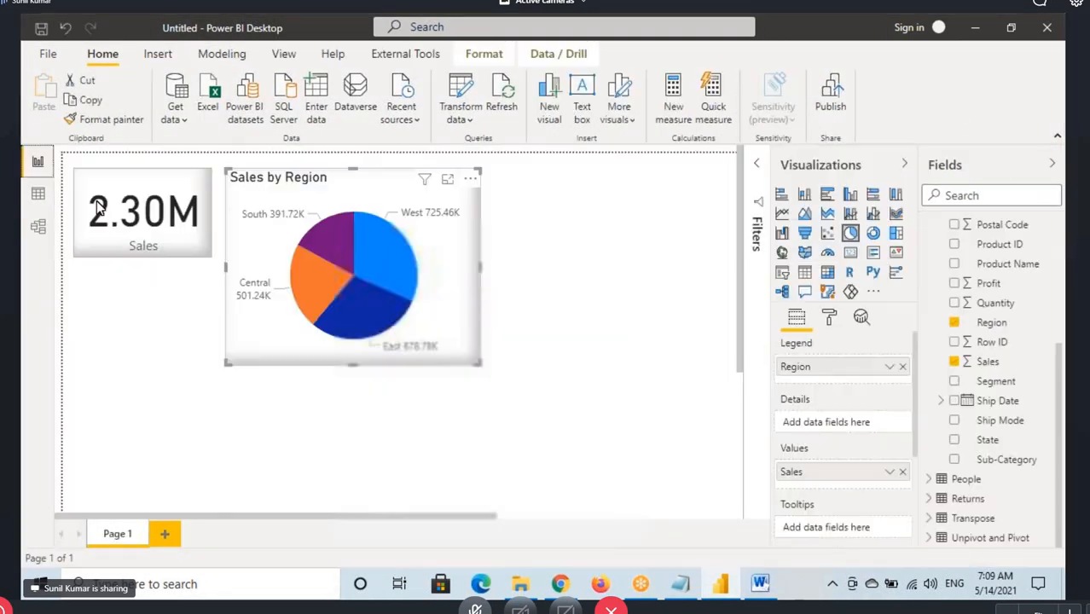
Open the Orders query in Power Query Editor and examine its Sales and Region columns
click(468, 86)
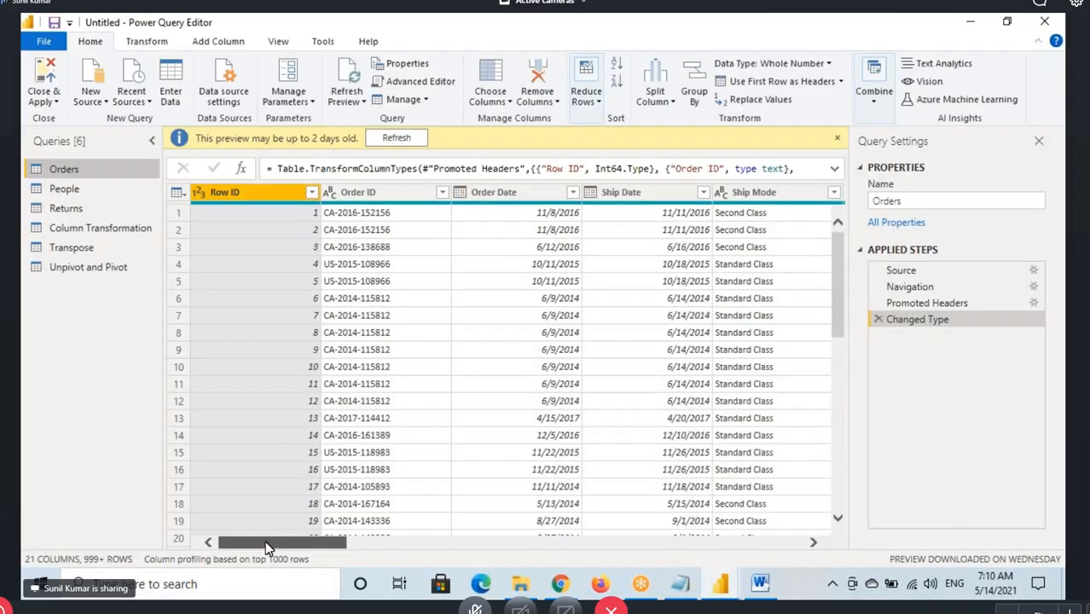
drag(265, 541, 814, 550)
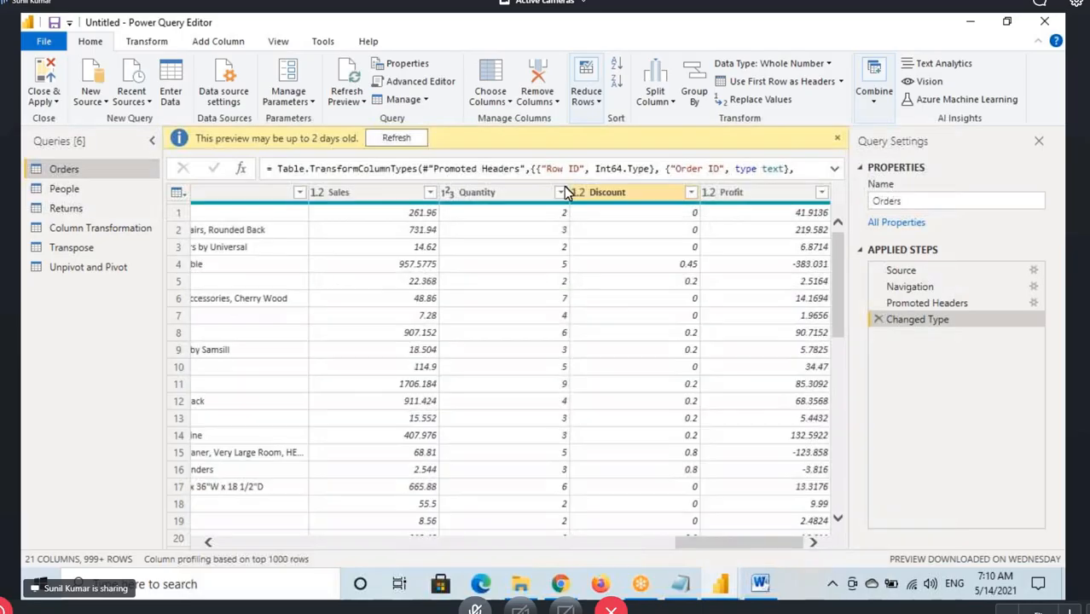
click(317, 193)
click(360, 194)
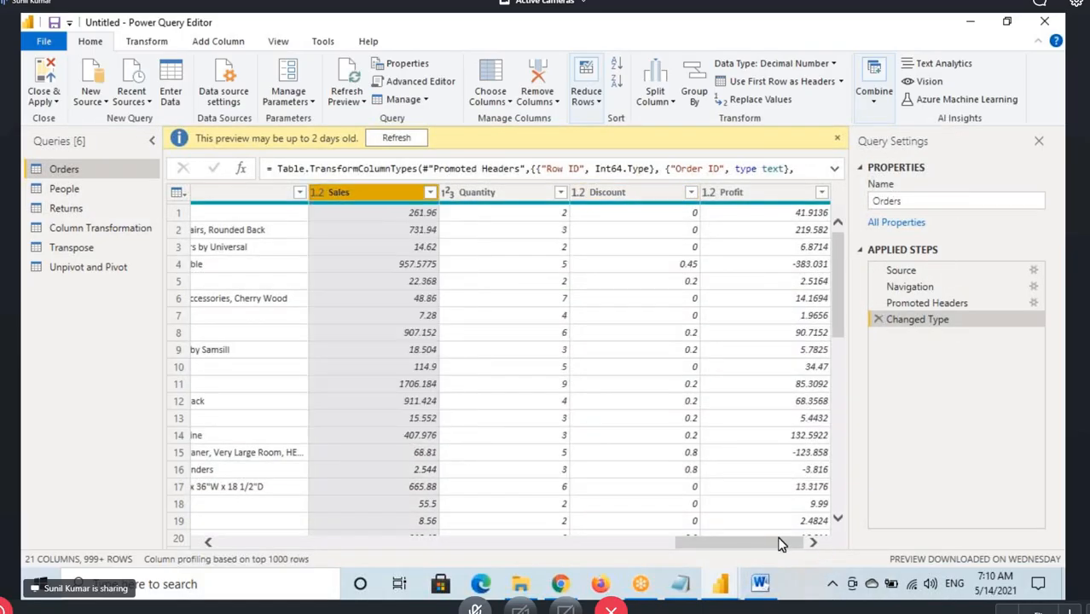
drag(781, 543, 558, 543)
click(356, 189)
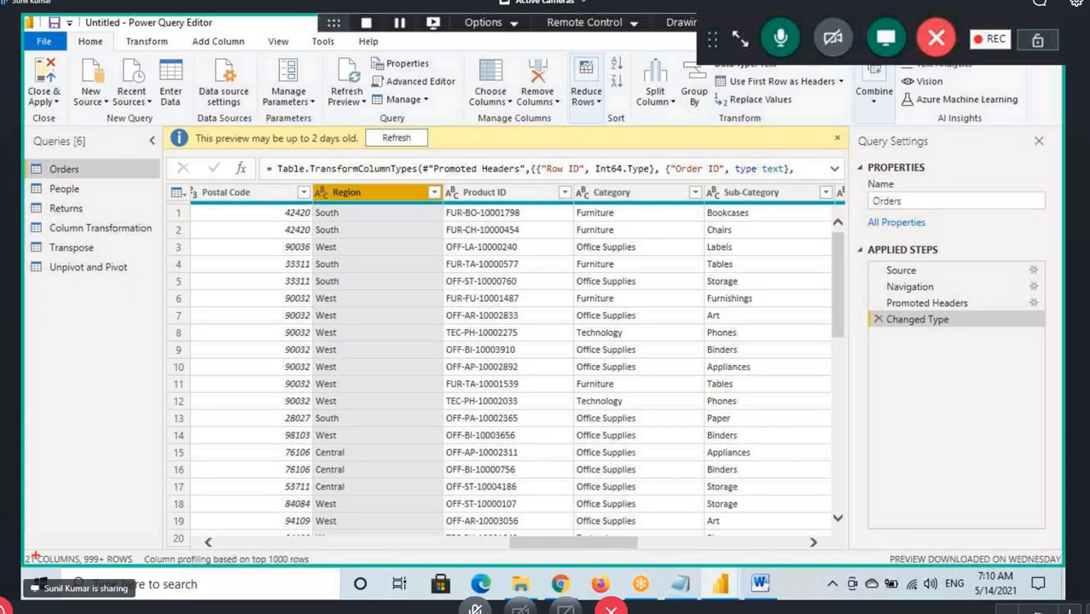
Mark the Orders query's column count with a red rectangle, clear the mark, and examine the Row ID and Order ID columns
drag(22, 548, 82, 567)
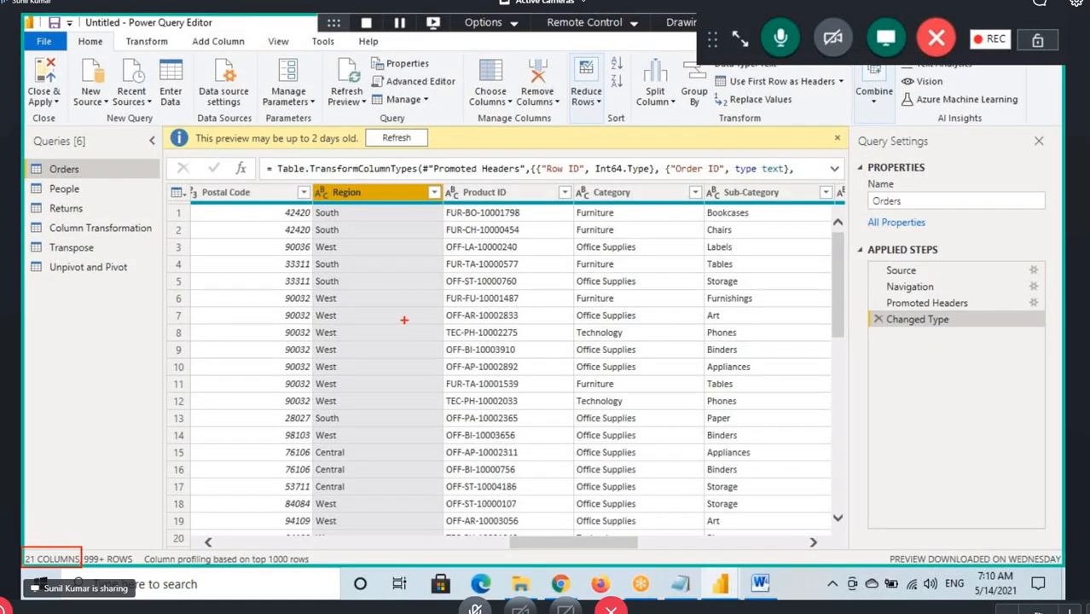
drag(570, 544, 240, 545)
click(251, 194)
click(371, 193)
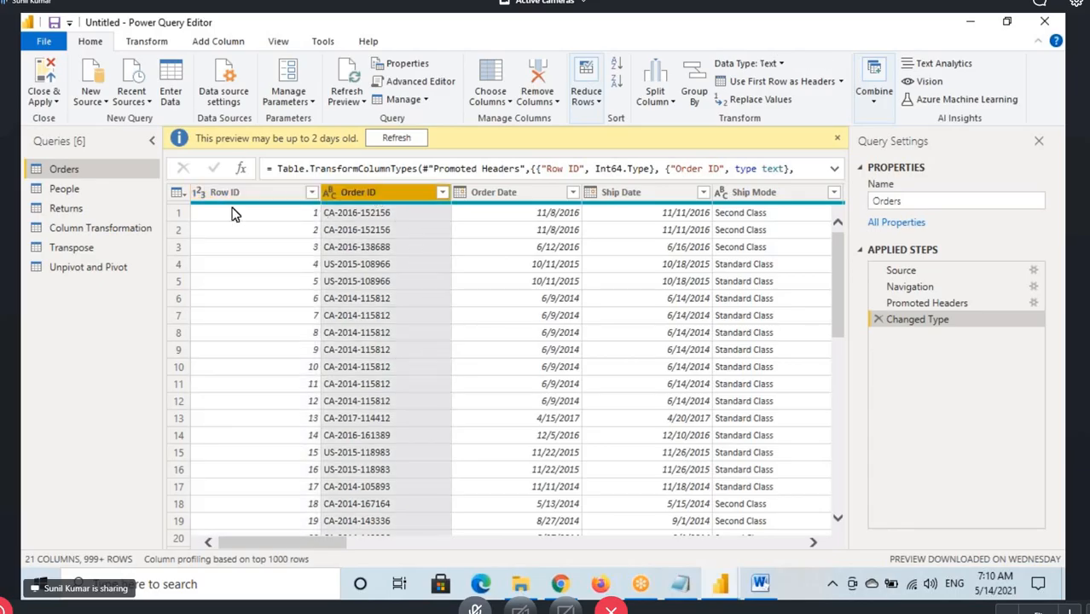
Outline the Row ID and Order ID columns in red, mark their headers and the Order Date header, and clear the marks
click(349, 211)
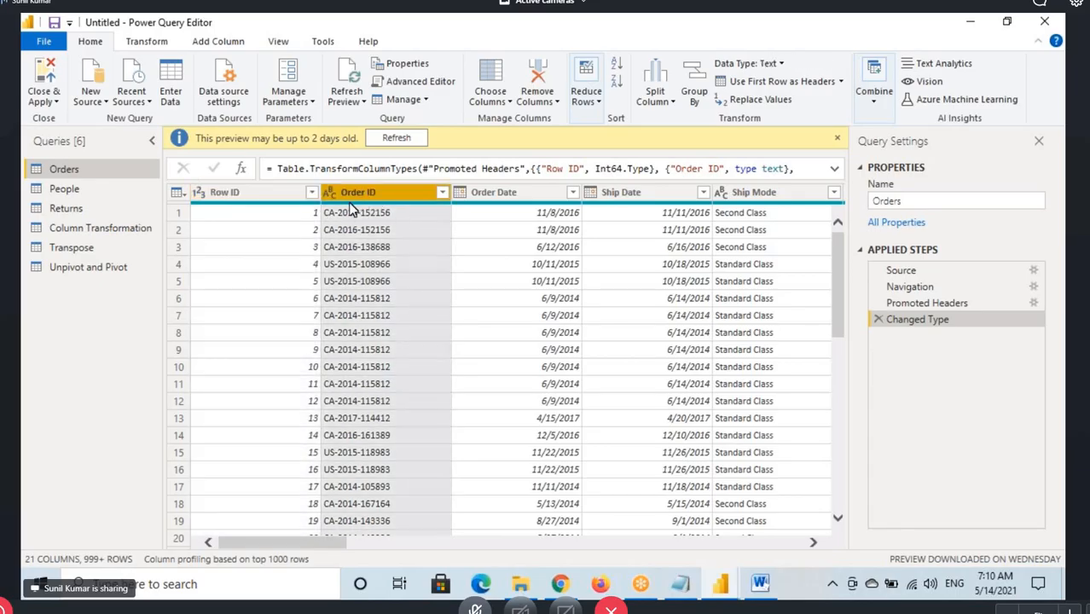
click(238, 205)
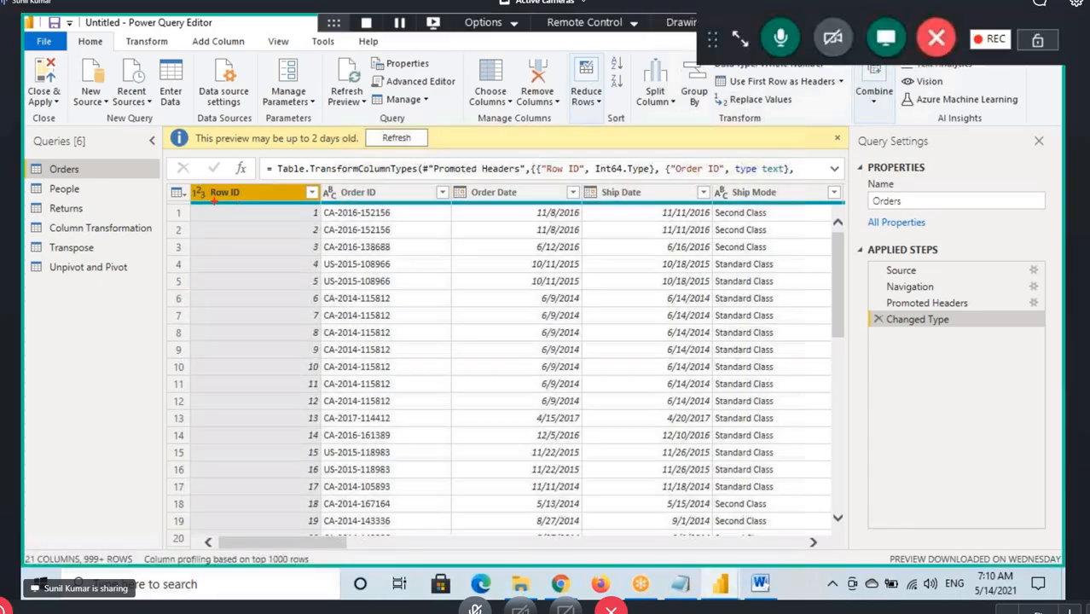
drag(188, 183, 450, 535)
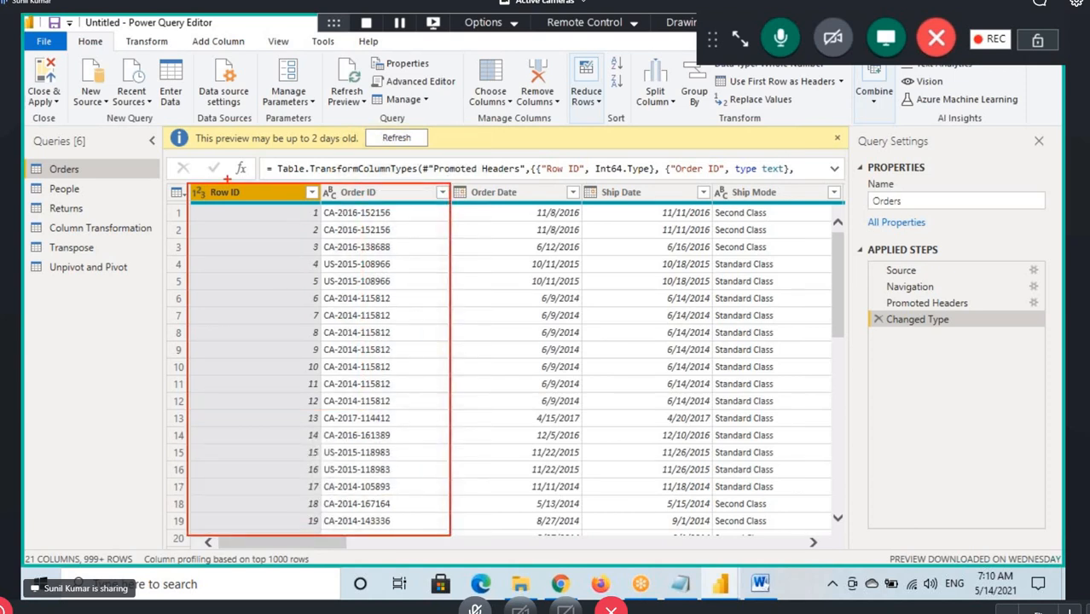
drag(204, 175, 230, 208)
mouse_move(349, 210)
mouse_down()
mouse_move(349, 181)
mouse_move(362, 202)
mouse_up()
mouse_move(480, 200)
mouse_down()
mouse_move(570, 199)
mouse_move(561, 228)
mouse_up()
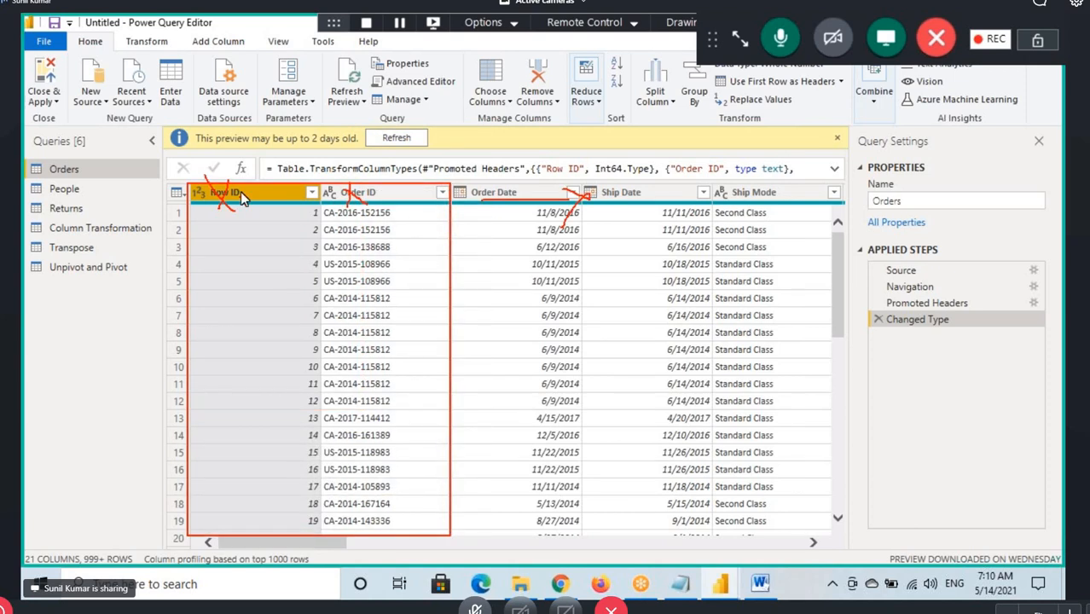
key(Escape)
Select the Row ID and Order ID columns together, moving the other query window aside, and show the column removal options
click(348, 198)
click(266, 198)
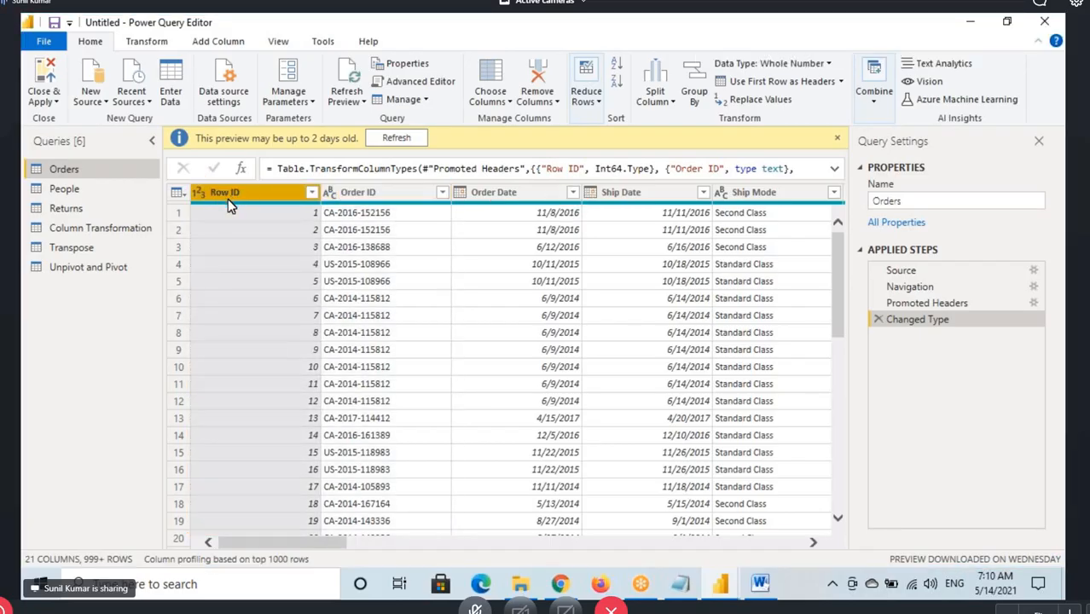
ctrl+click(359, 193)
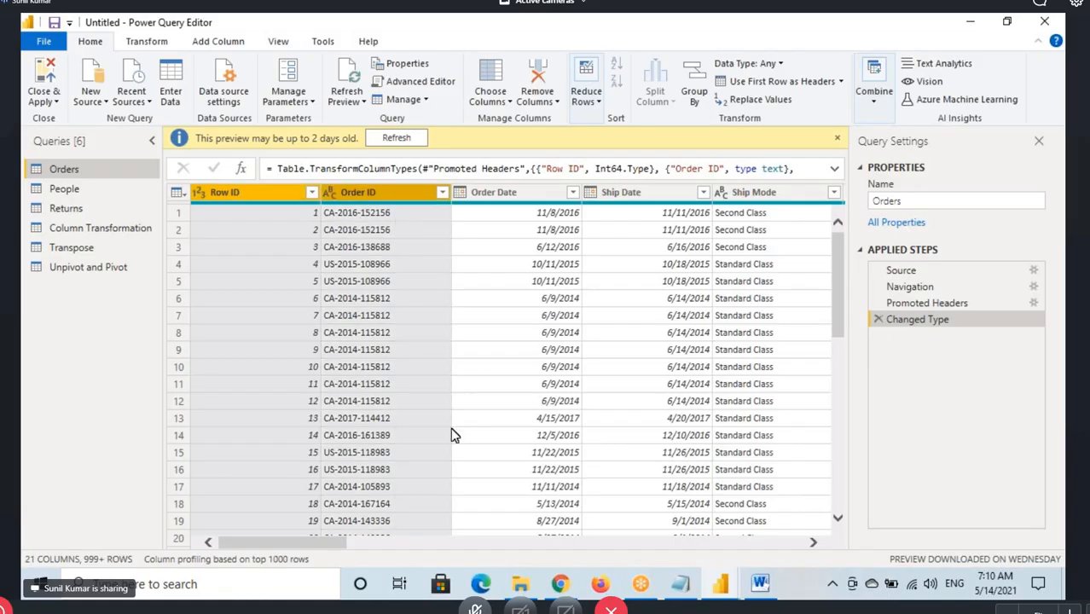
click(279, 193)
ctrl+click(367, 194)
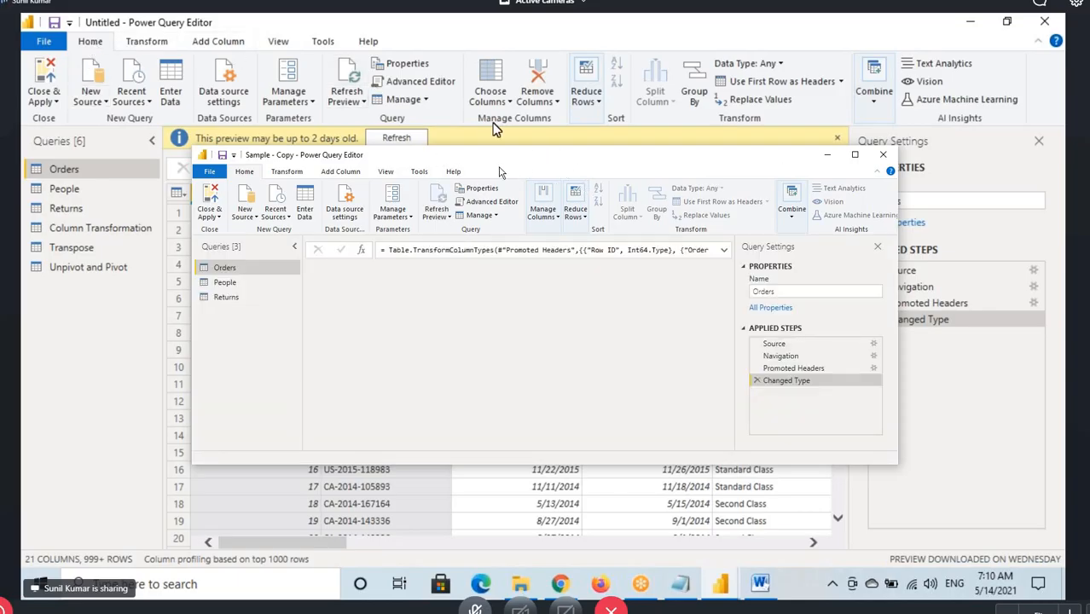
drag(495, 159, 802, 261)
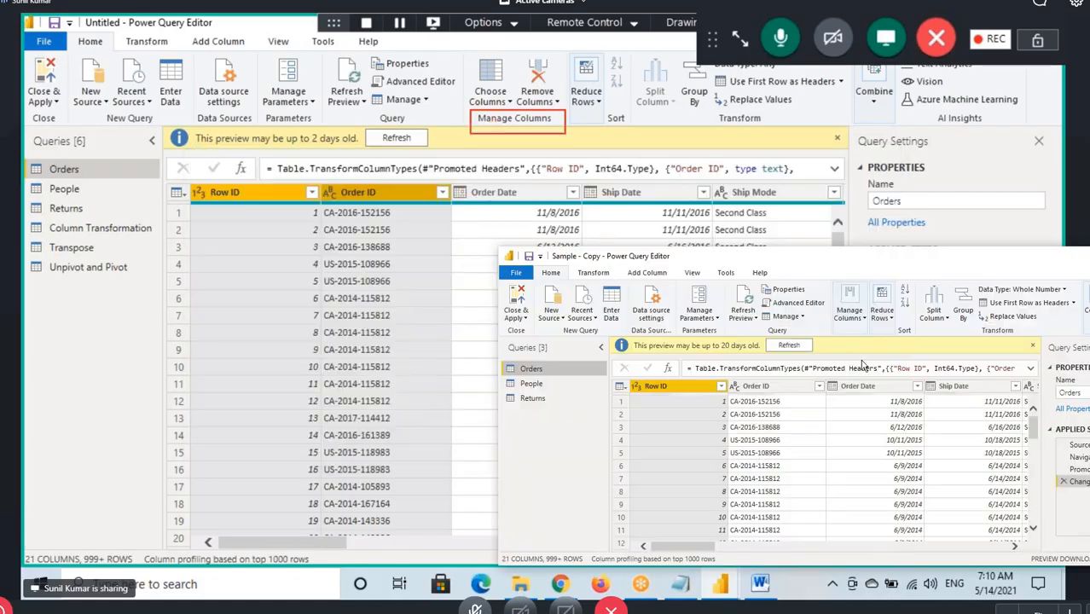
mouse_move(517, 53)
mouse_down()
mouse_move(520, 89)
mouse_move(565, 107)
mouse_up()
click(556, 101)
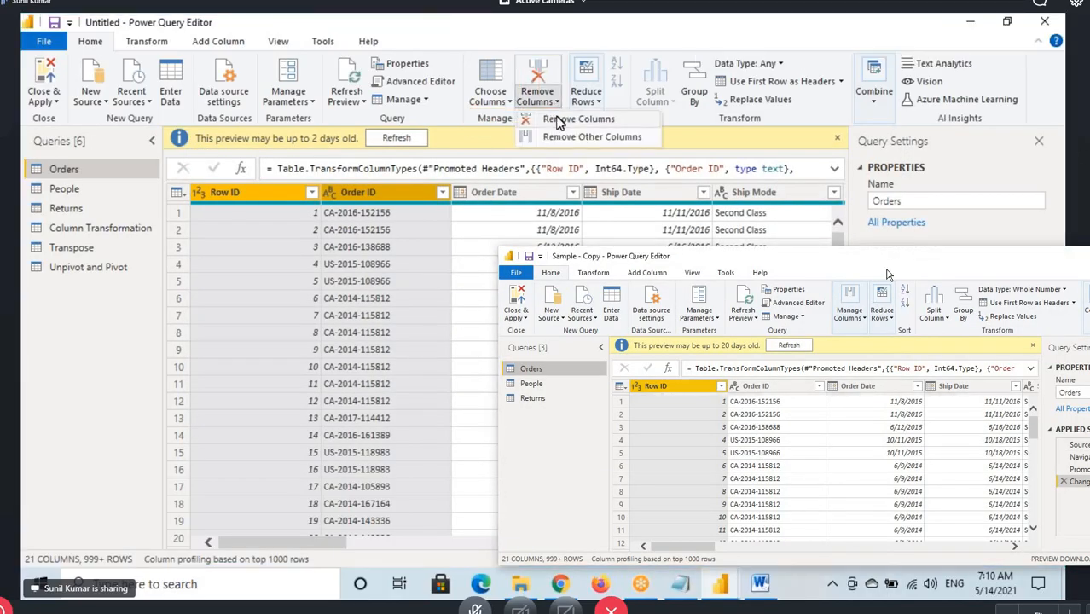
Box the Remove Columns and Remove Other Columns options in red, and circle and tick the Row ID and Order ID headers
drag(515, 112, 636, 127)
mouse_move(516, 128)
mouse_down()
mouse_move(581, 147)
mouse_move(653, 145)
mouse_up()
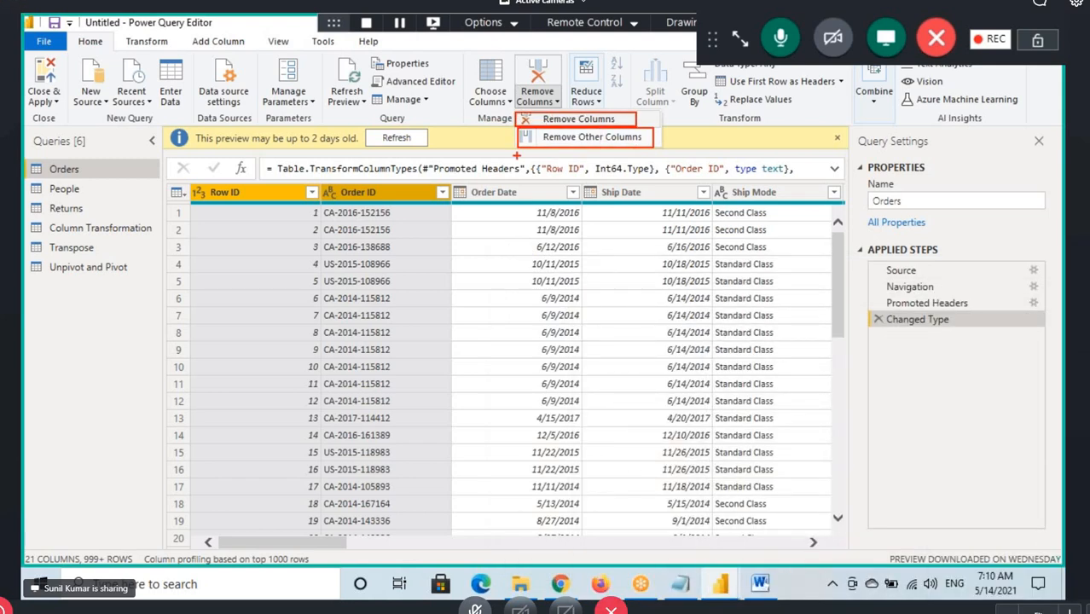
drag(623, 113, 675, 88)
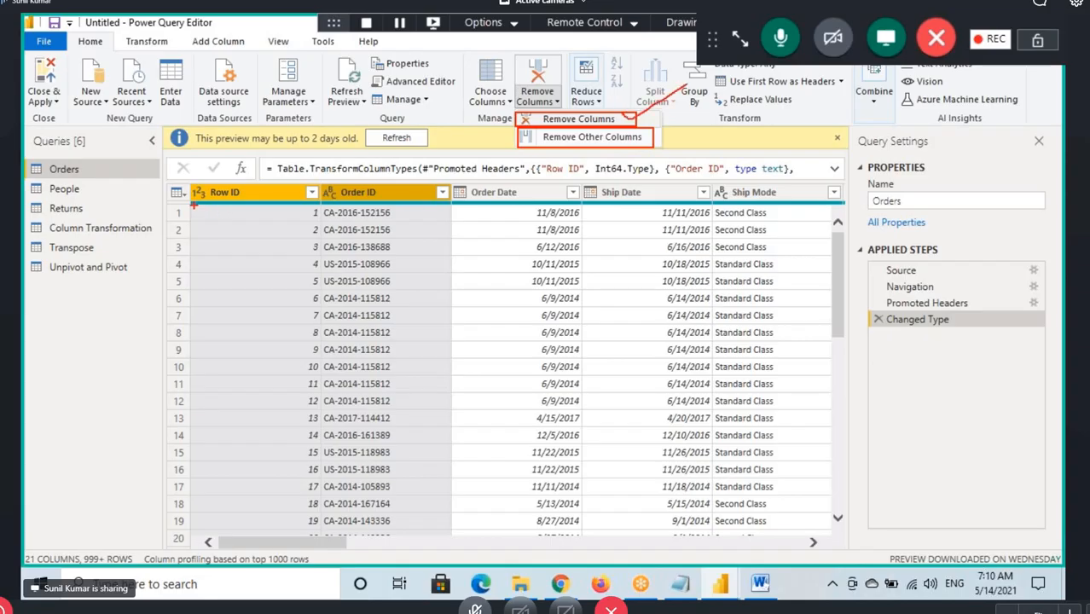
mouse_move(194, 204)
mouse_down()
mouse_move(397, 202)
mouse_move(395, 164)
mouse_move(194, 201)
mouse_up()
drag(551, 144, 602, 142)
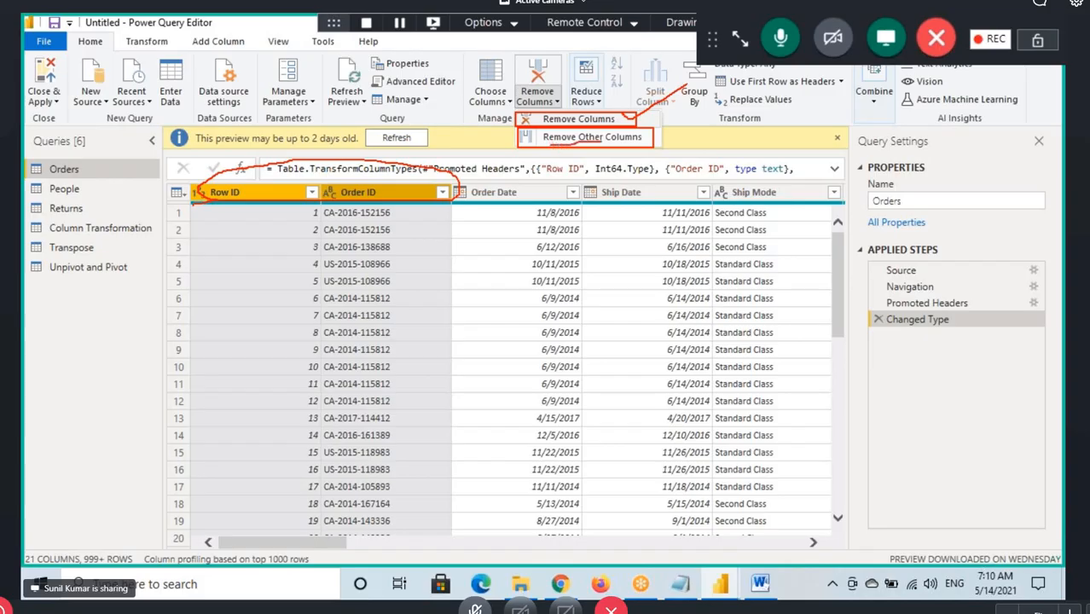
drag(290, 191, 286, 201)
drag(321, 169, 293, 202)
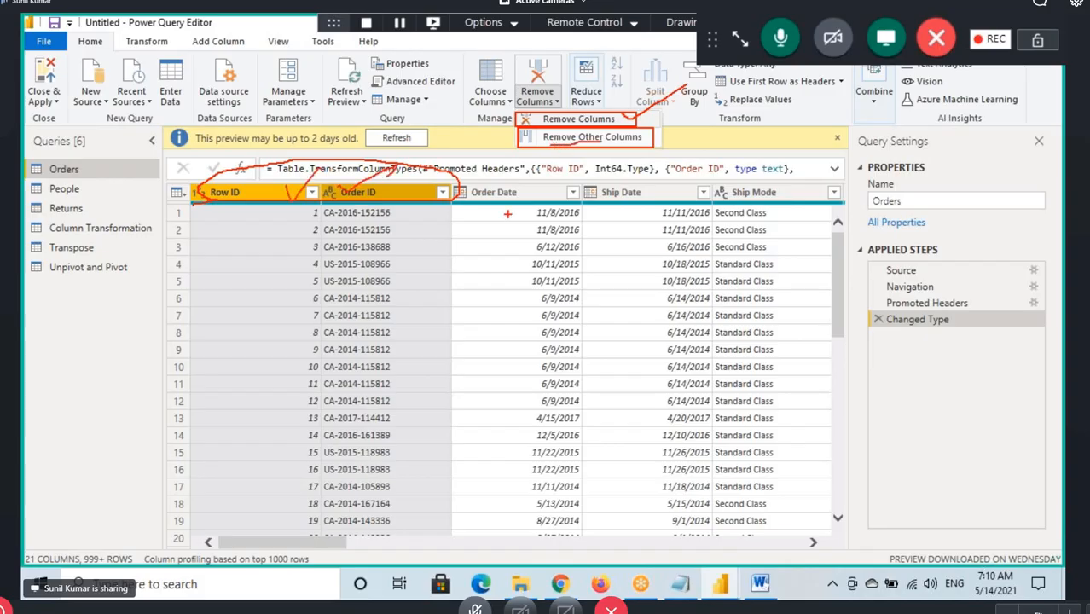
Cross out the remaining columns and draw arrows to the Row ID and Order ID headers in red, and clear all marks
drag(836, 198, 643, 362)
mouse_move(570, 196)
mouse_down()
mouse_move(602, 232)
mouse_move(866, 407)
mouse_up()
drag(847, 179, 616, 378)
drag(557, 182, 713, 310)
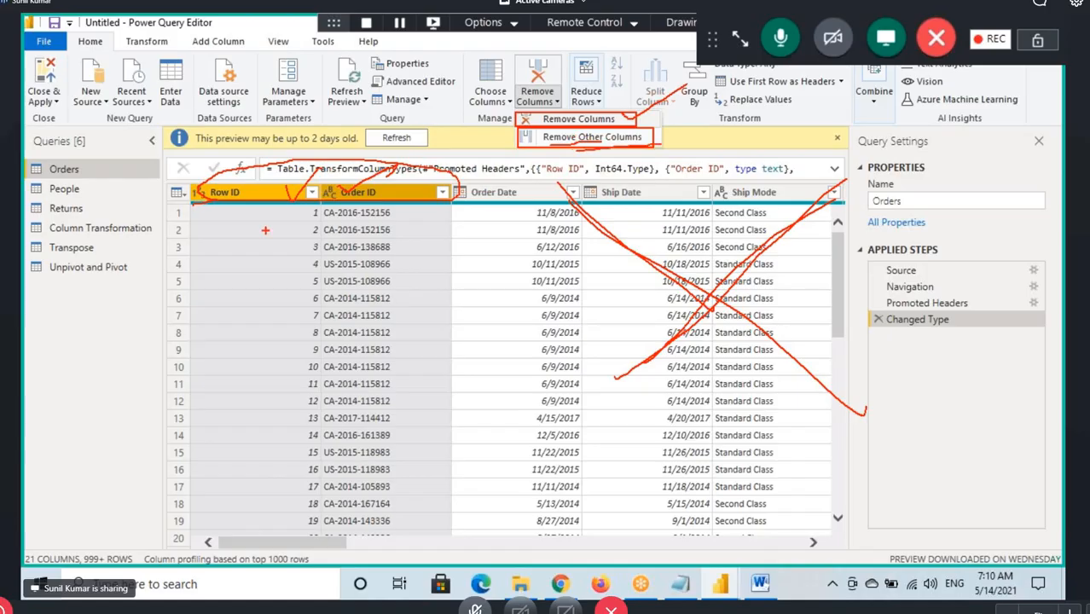
drag(233, 247, 281, 201)
mouse_move(282, 201)
mouse_down()
mouse_move(271, 260)
mouse_move(375, 211)
mouse_move(377, 251)
mouse_up()
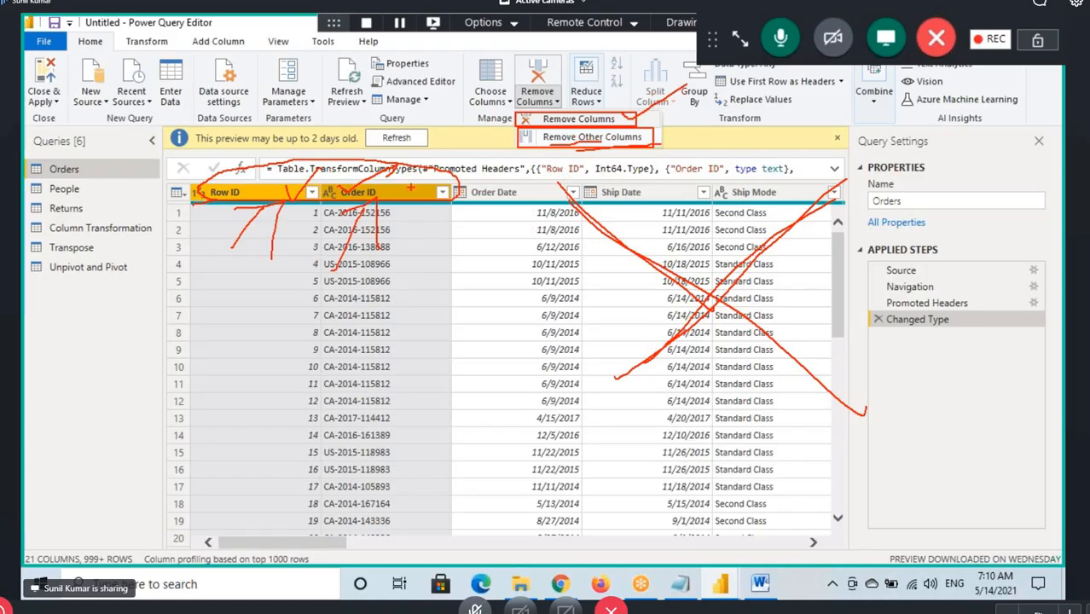
key(Escape)
Remove the Row ID and Order ID columns from the Orders query
click(232, 195)
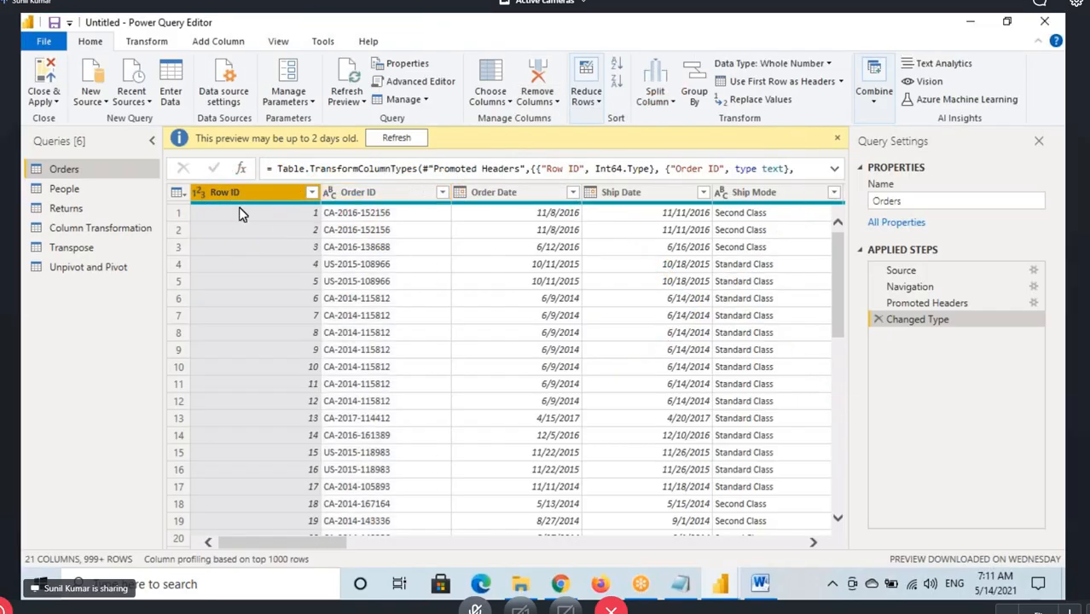
click(385, 196)
click(268, 198)
ctrl+click(389, 197)
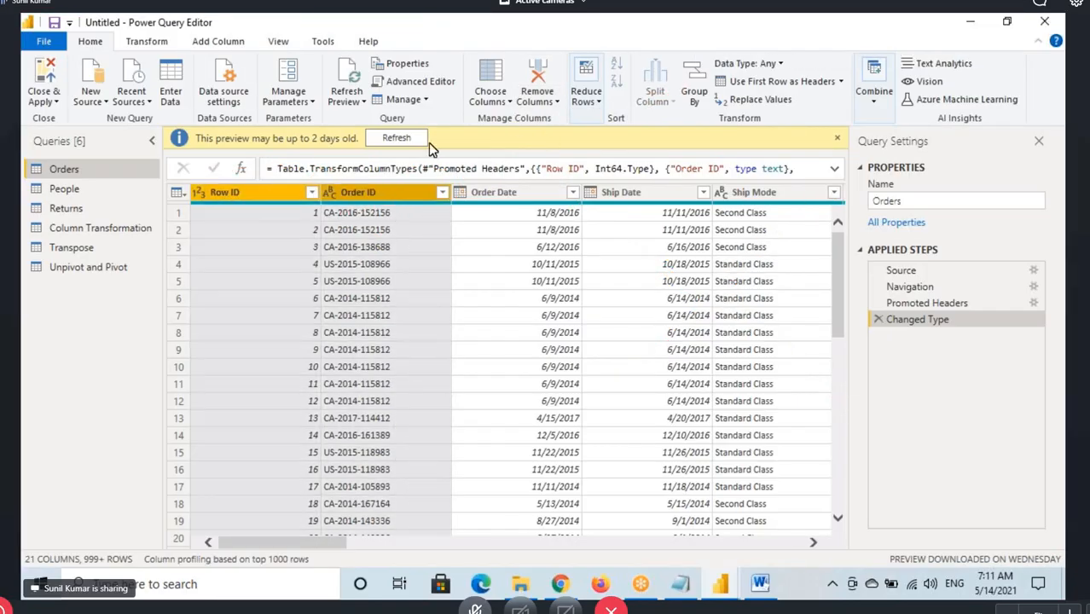
click(550, 99)
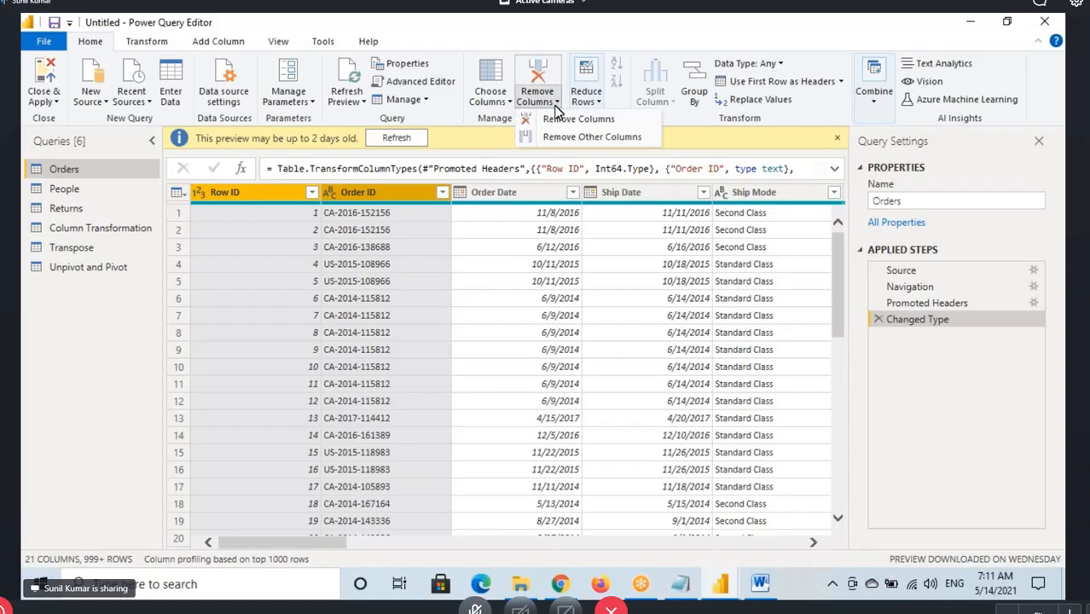
click(577, 119)
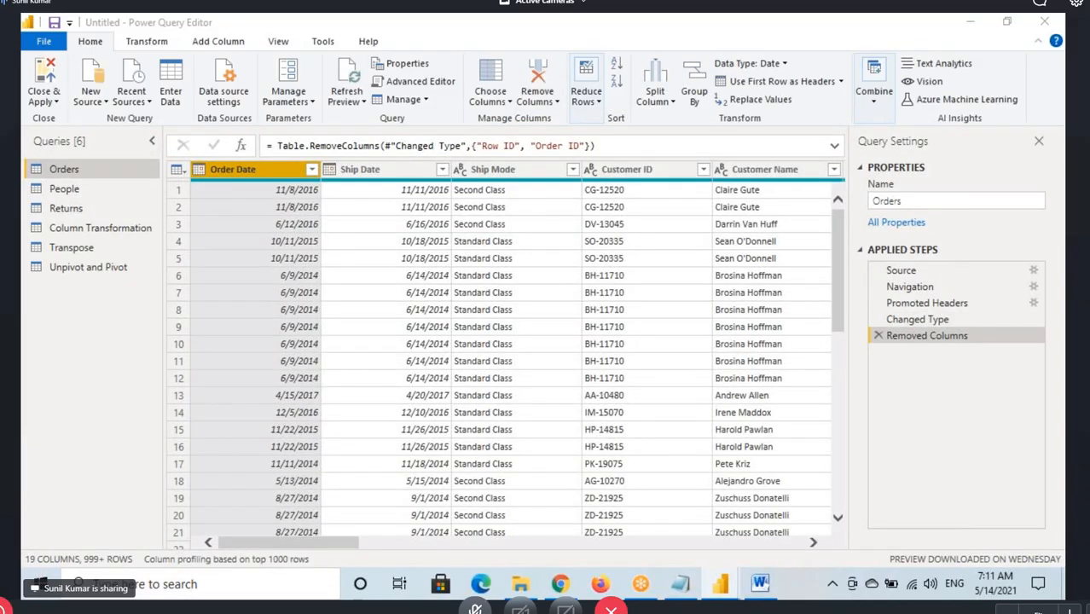
Mark the column count of the reduced Orders query in red and clear the marks
drag(23, 540, 81, 569)
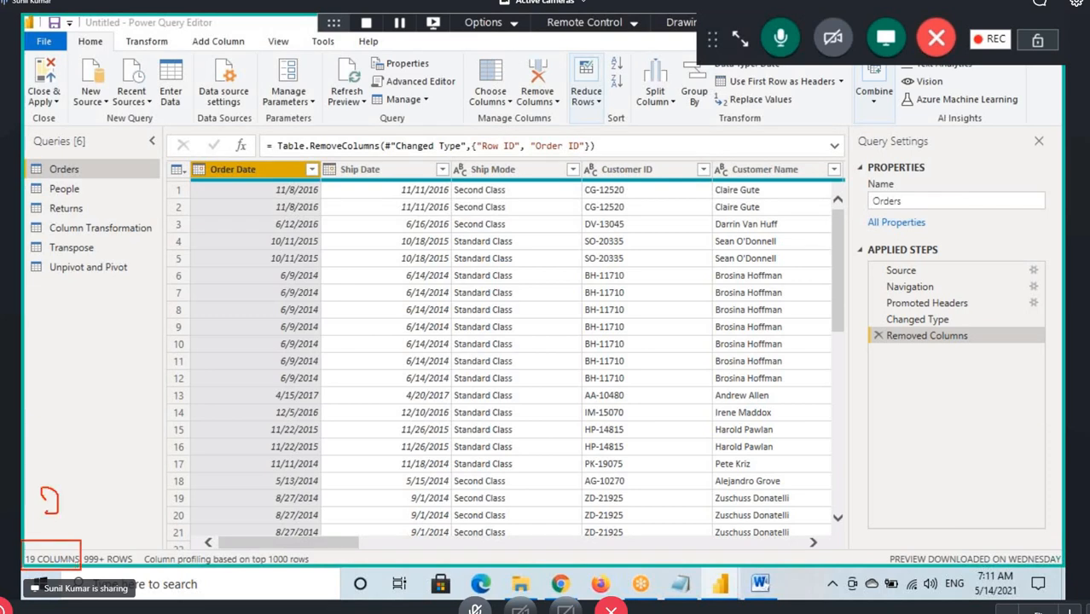
drag(49, 513, 68, 460)
mouse_move(55, 513)
mouse_down()
mouse_move(25, 576)
mouse_move(75, 550)
mouse_up()
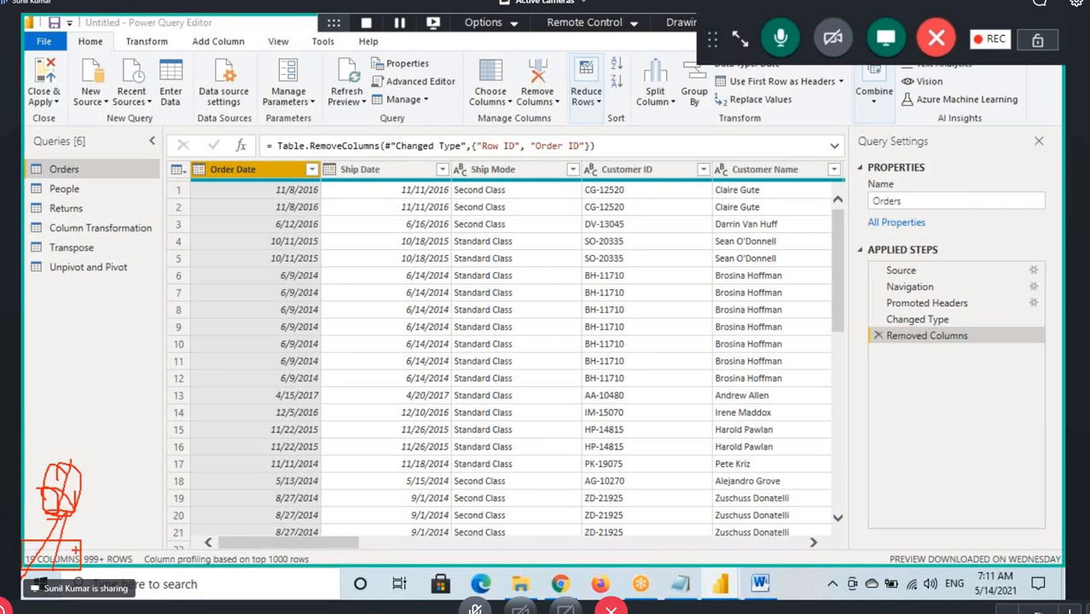
key(Escape)
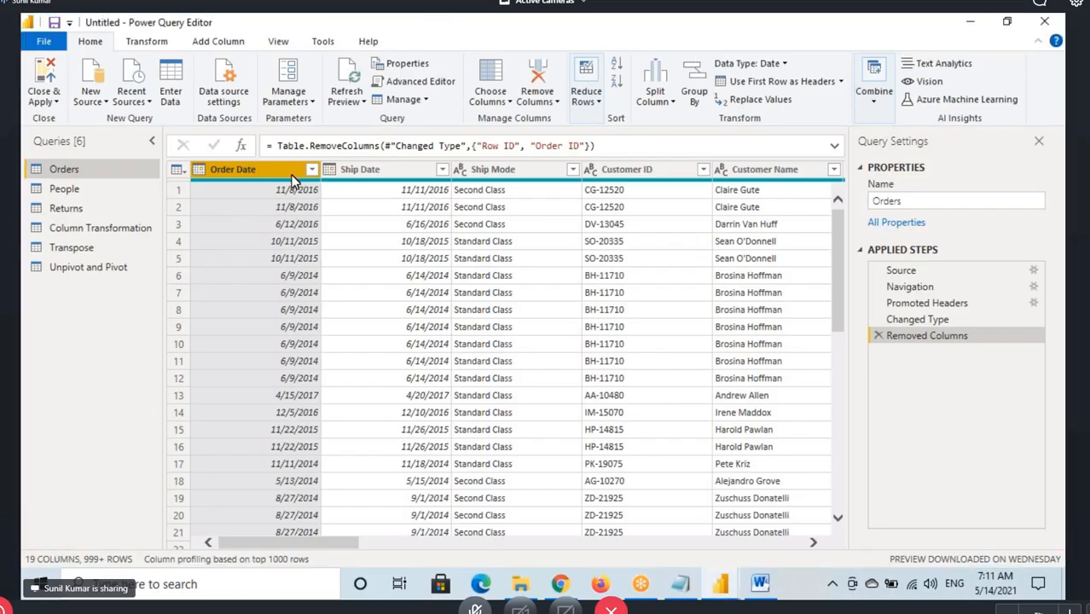
Delete the Removed Columns step from the Orders query's applied steps
click(547, 102)
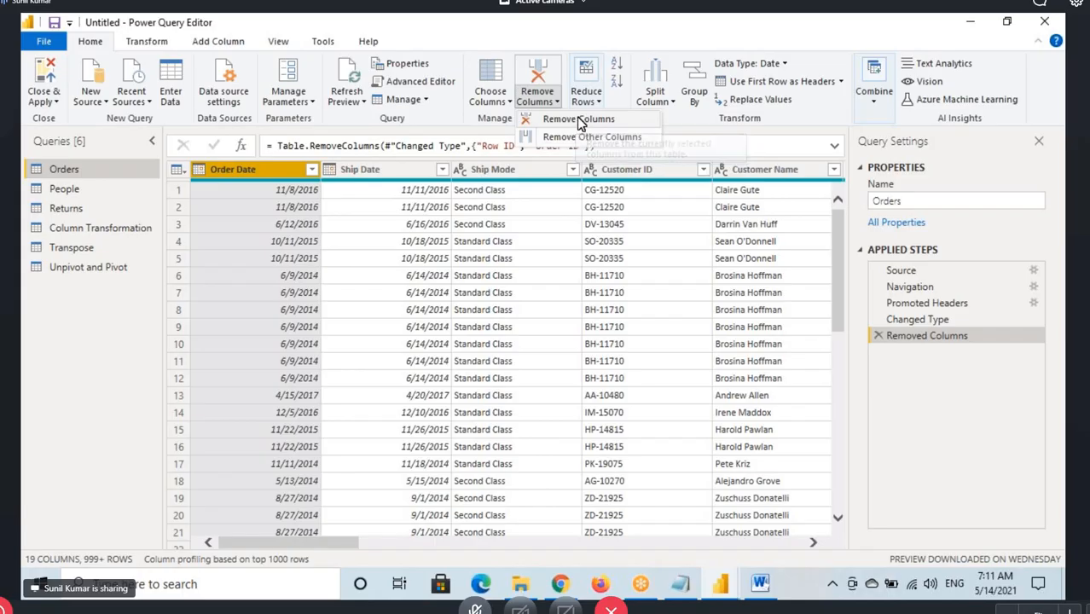
click(917, 341)
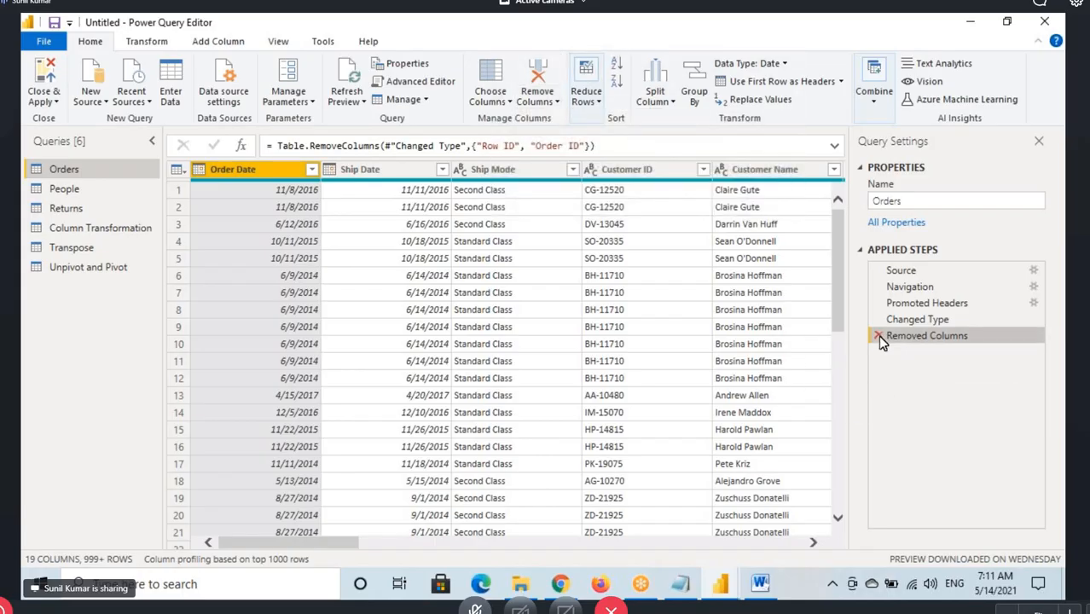
click(878, 335)
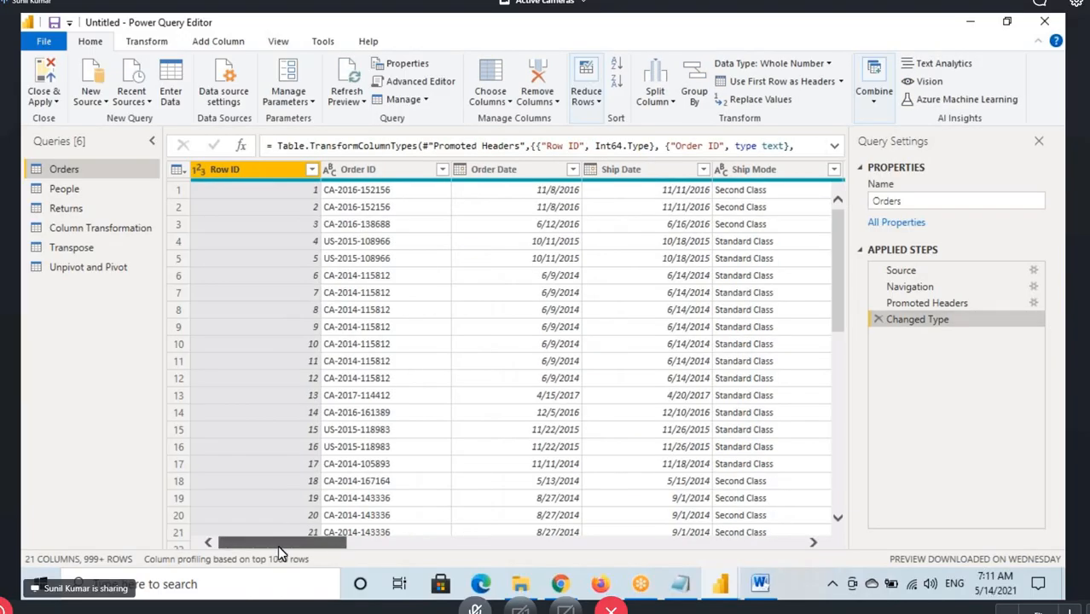
Point out the Region column with a red arrow, clear it, and locate the Sales column in the Orders query
drag(277, 545, 597, 545)
click(241, 194)
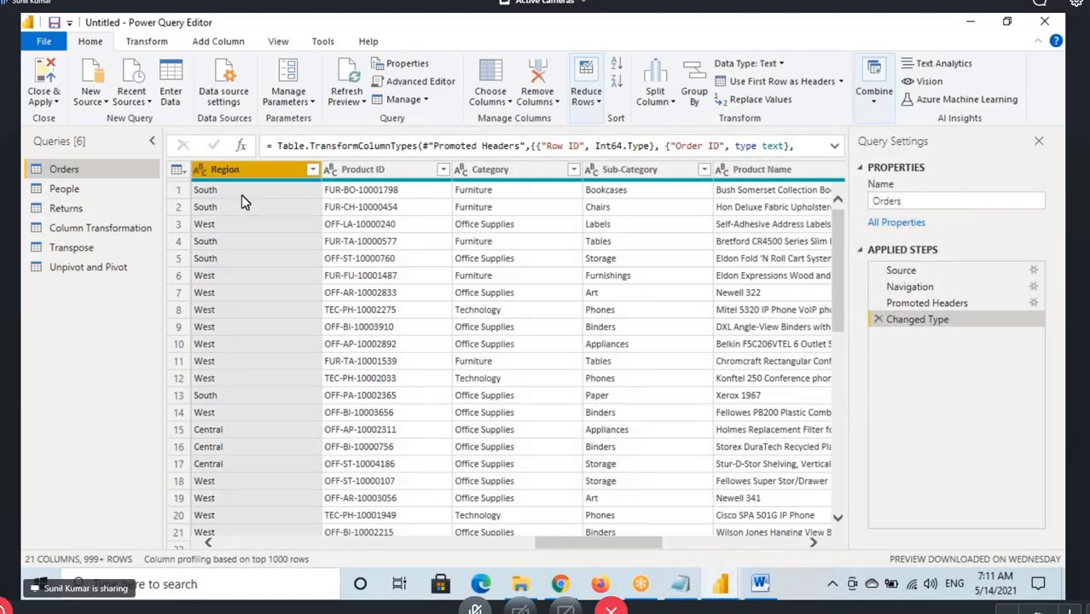
drag(231, 242, 231, 181)
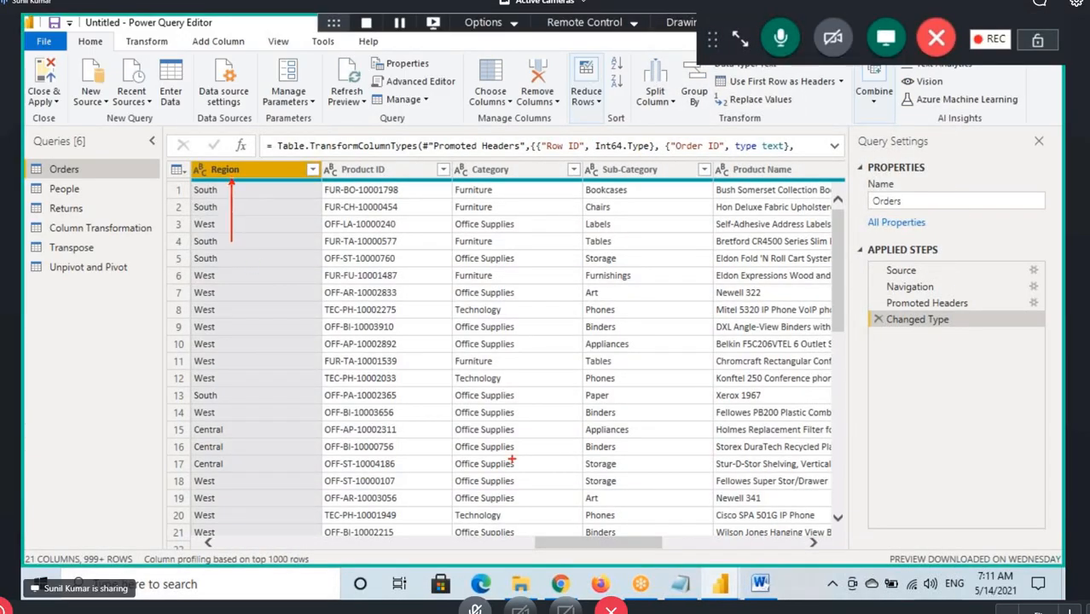
drag(550, 543, 667, 525)
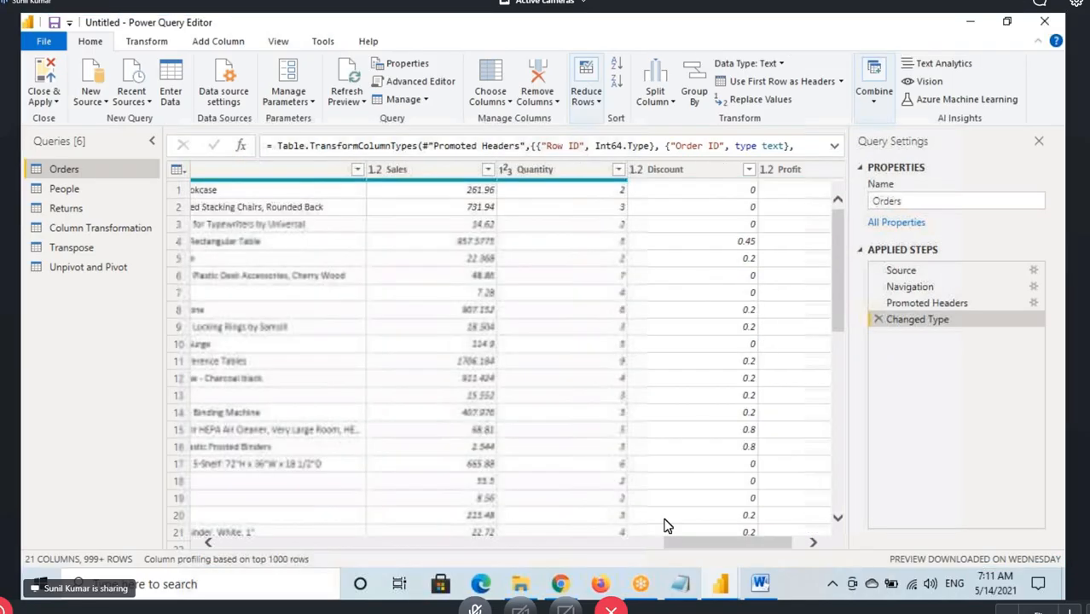
click(396, 169)
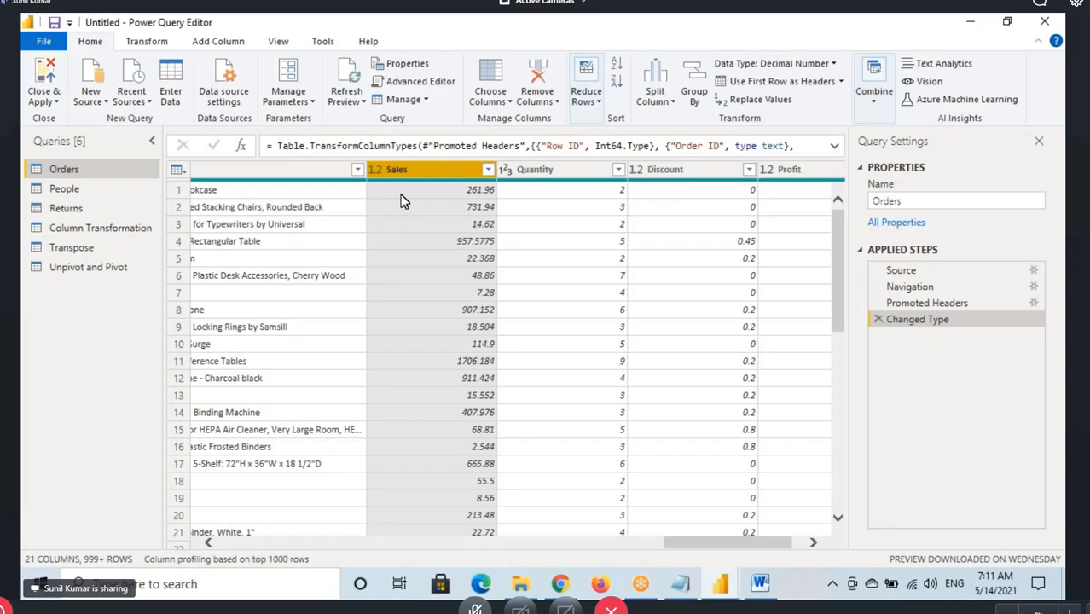
Select the Region and Sales columns together and remove all other columns from the Orders query
drag(683, 542, 501, 542)
click(638, 170)
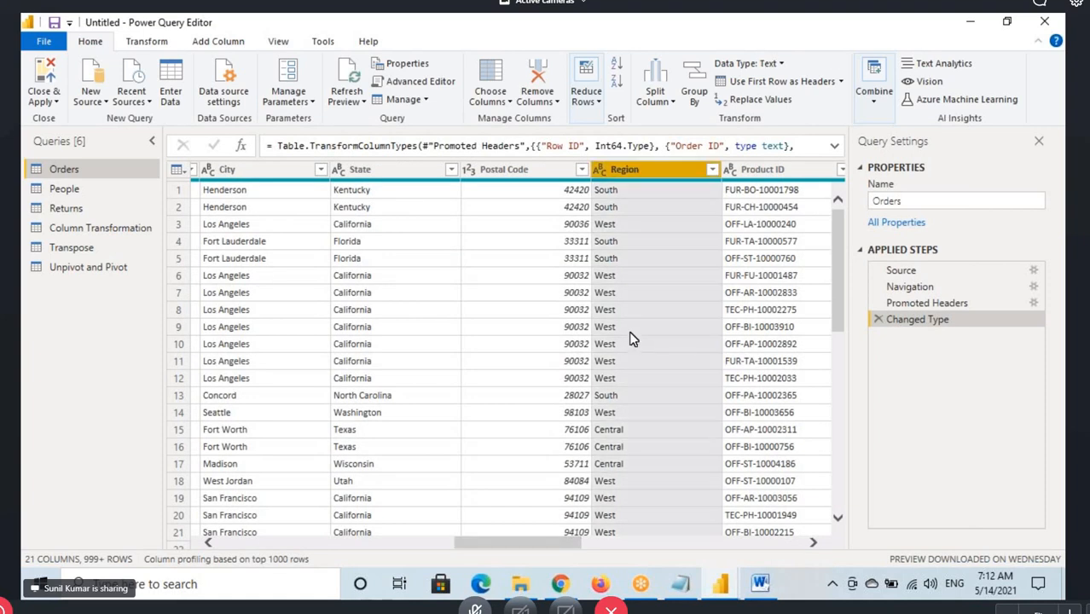
drag(523, 539, 706, 547)
click(589, 170)
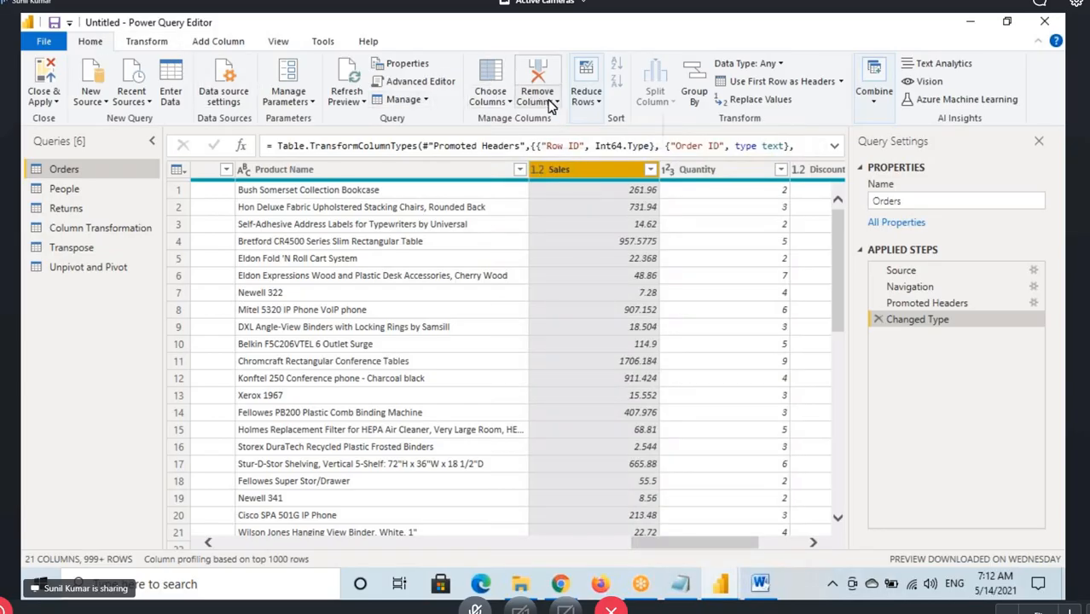
click(550, 103)
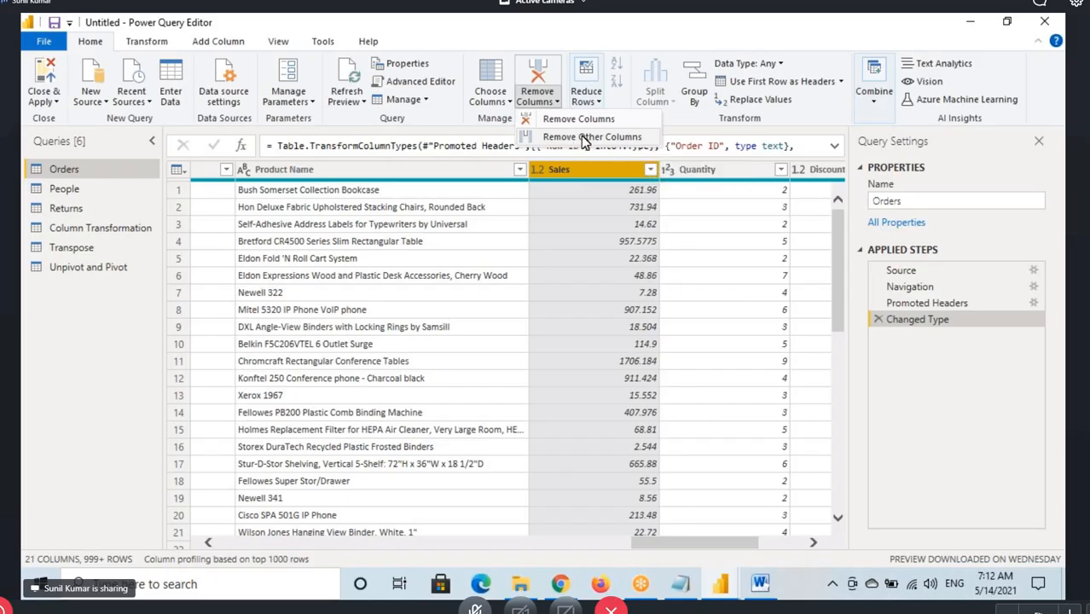
click(588, 137)
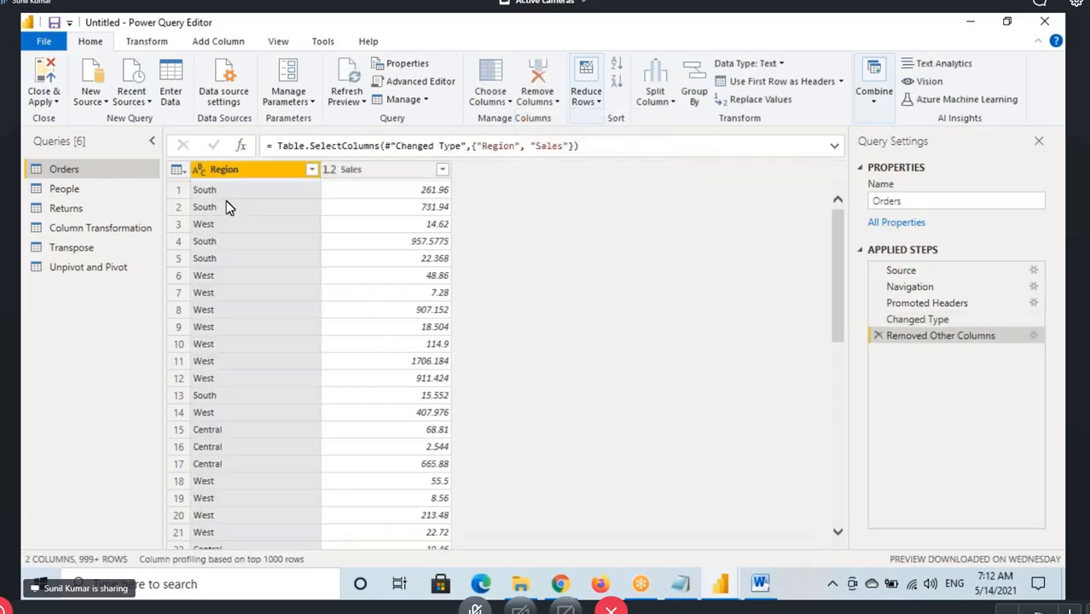
Review the remaining Region and Sales columns of the Orders query one by one
click(369, 171)
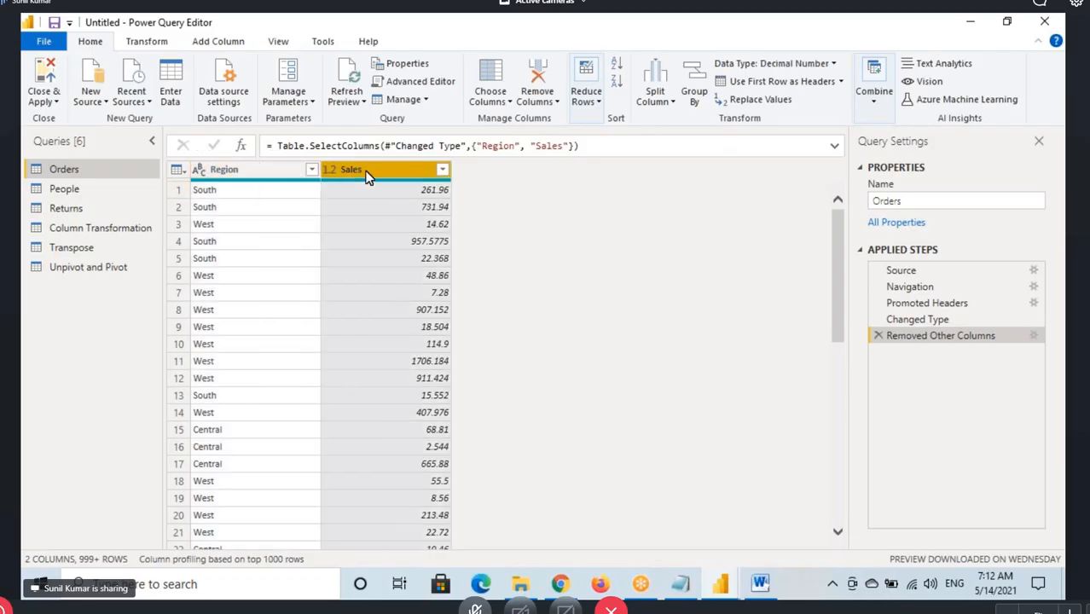
click(237, 166)
click(349, 169)
click(256, 170)
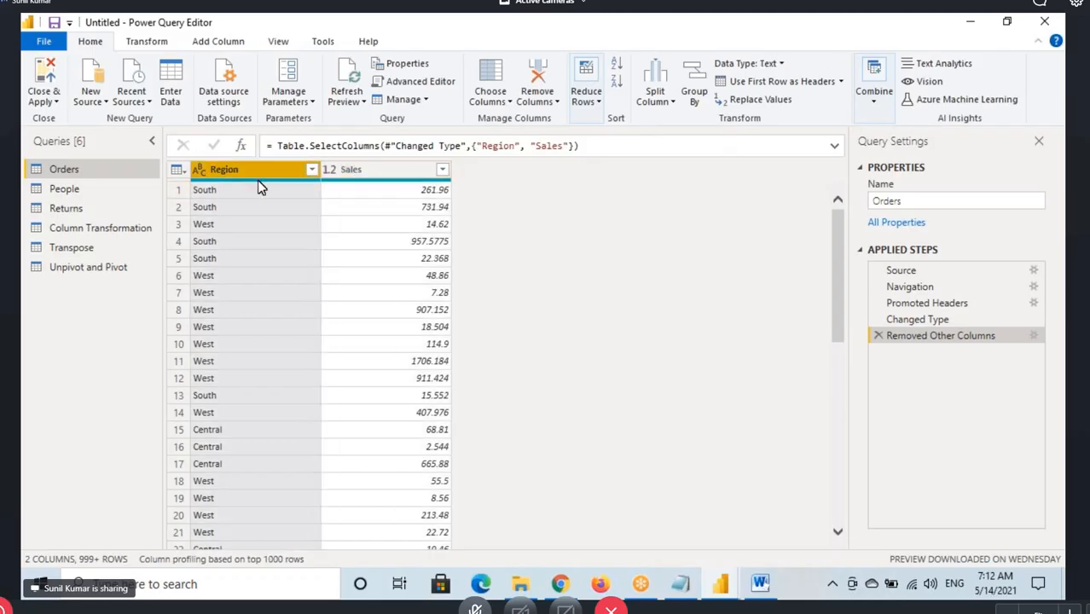
Box the Region and Sales columns in red, point an arrow at Region, and view the column removal options
mouse_move(186, 159)
mouse_down()
mouse_move(347, 346)
mouse_move(458, 556)
mouse_up()
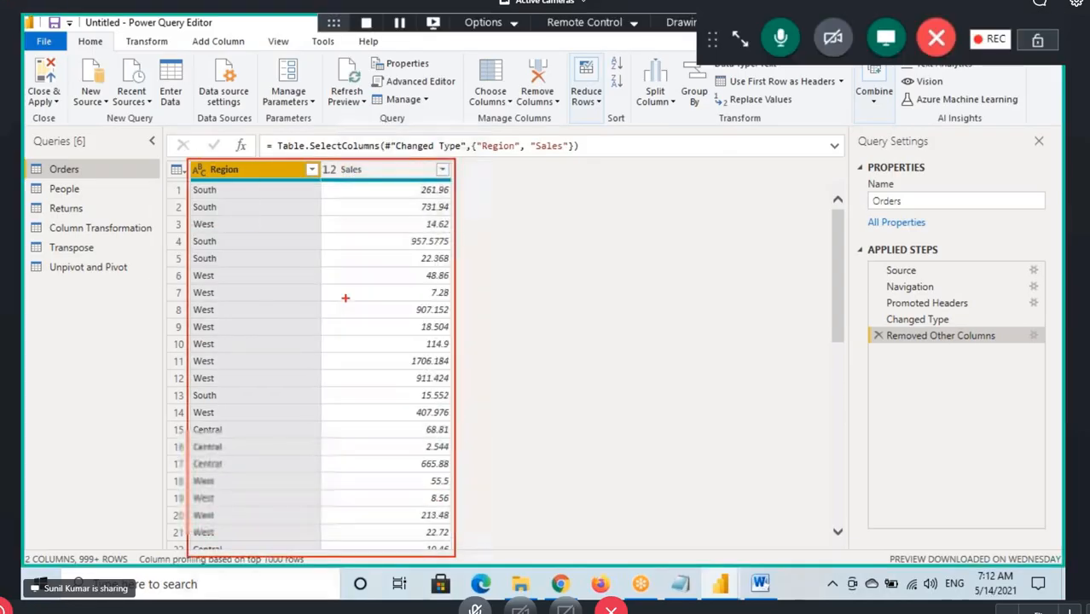
drag(239, 102, 280, 158)
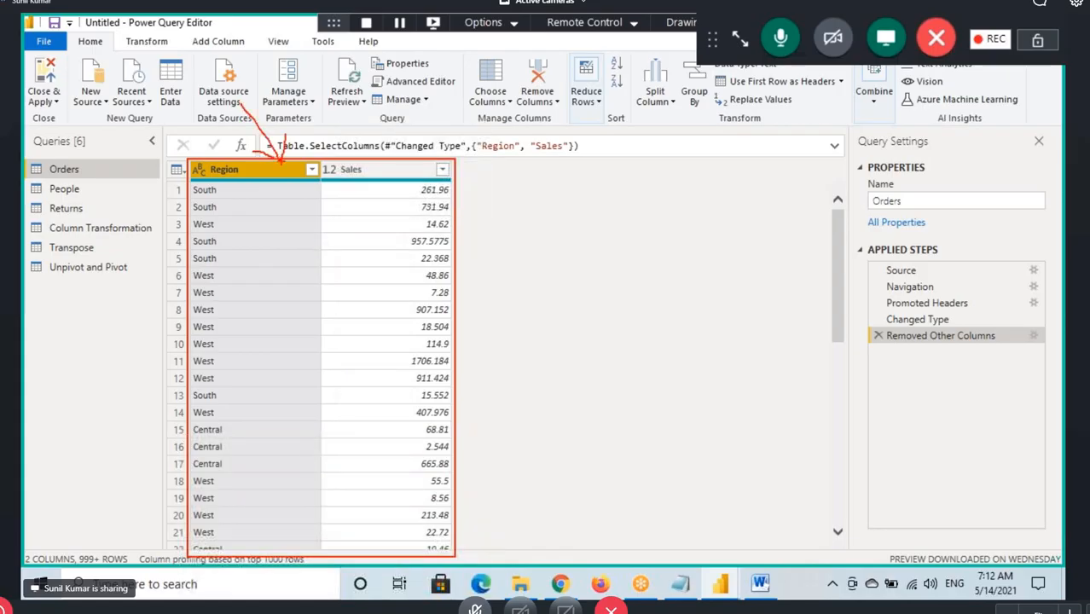
click(539, 100)
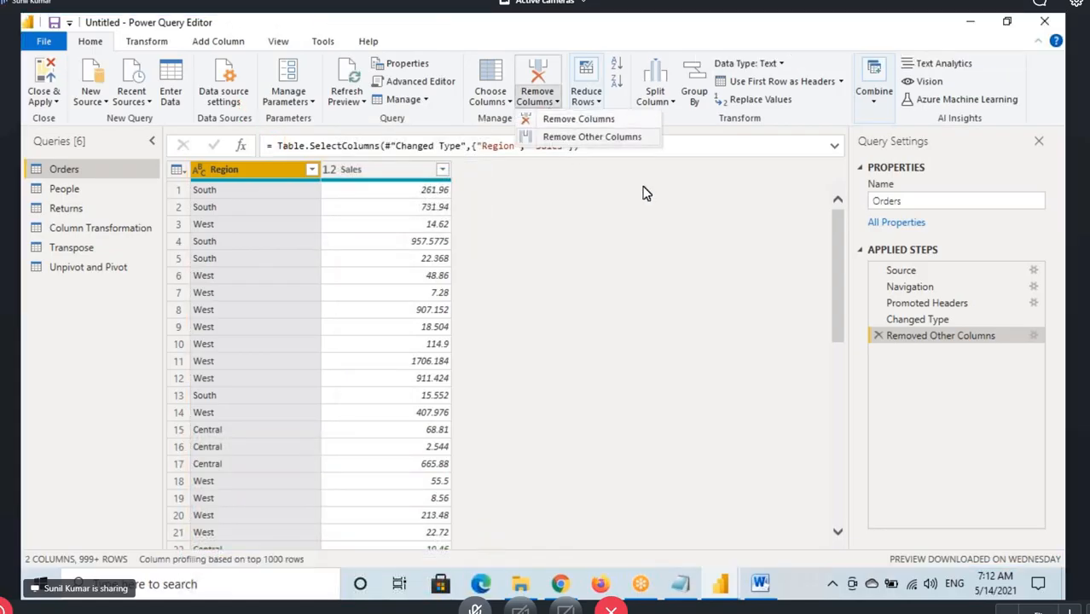
Delete the Removed Other Columns step from the Orders query's applied steps
click(879, 337)
click(879, 338)
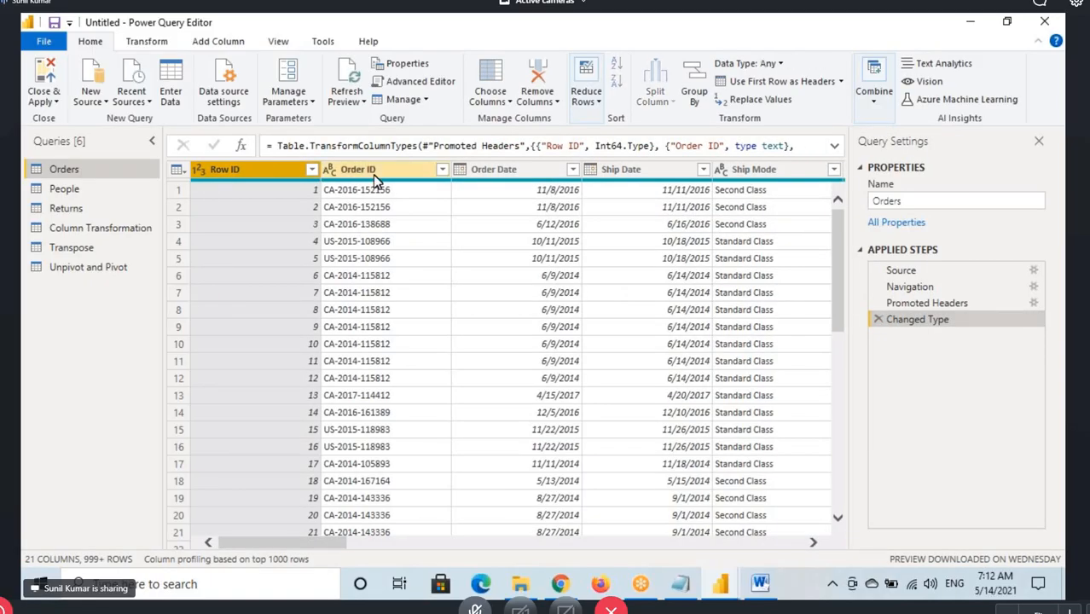
Remove the Row ID and Order ID columns from the Orders query and delete that removal from the applied steps
ctrl+click(376, 175)
key(ctrl+2)
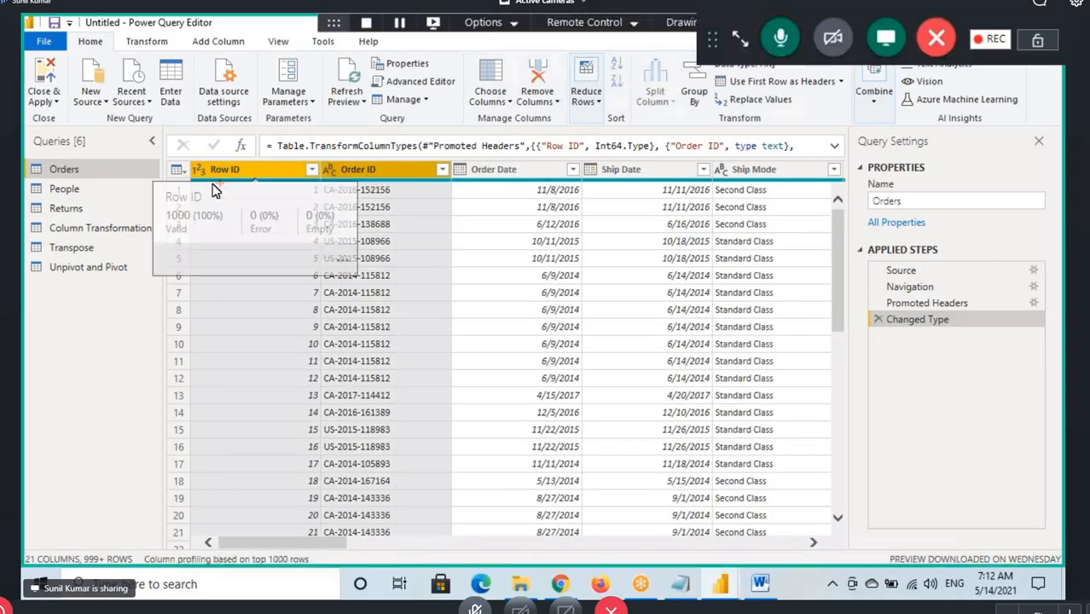
drag(194, 158, 443, 182)
drag(69, 48, 121, 46)
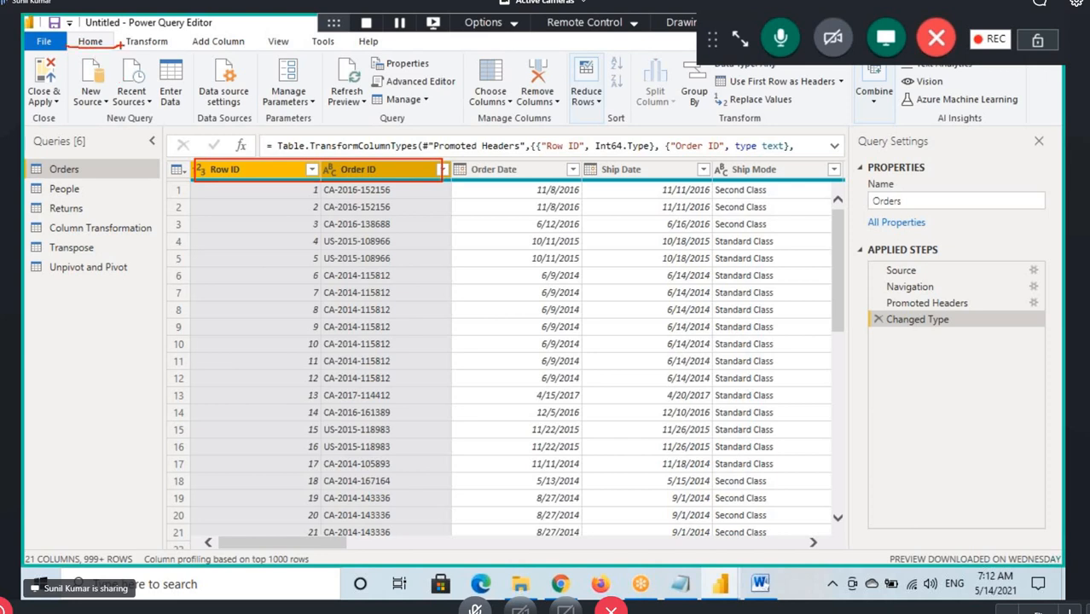
mouse_move(480, 133)
mouse_down()
mouse_move(561, 127)
mouse_move(552, 110)
mouse_up()
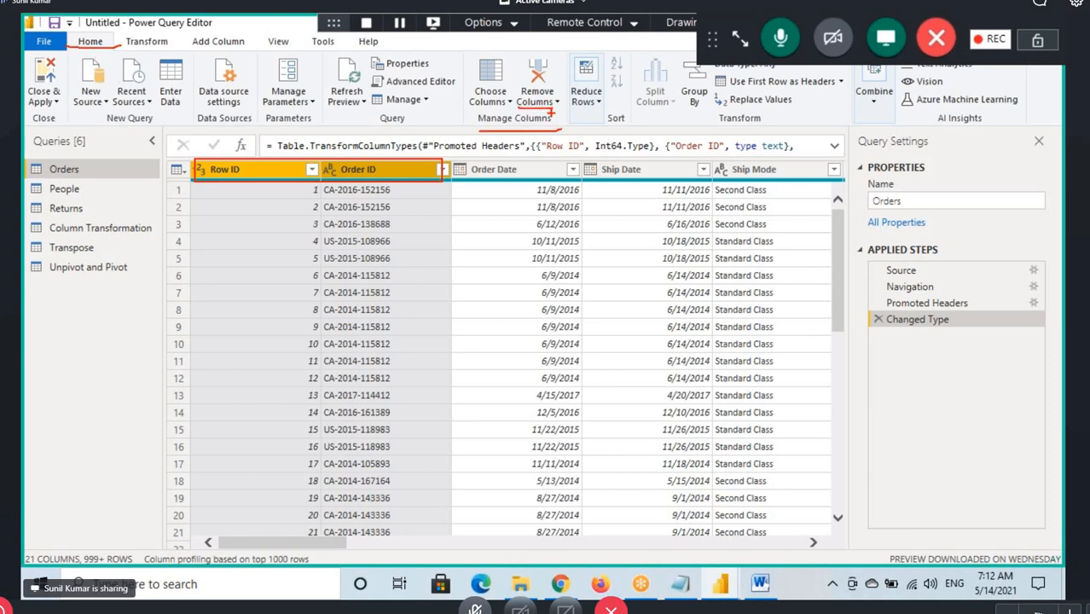
right_click(356, 173)
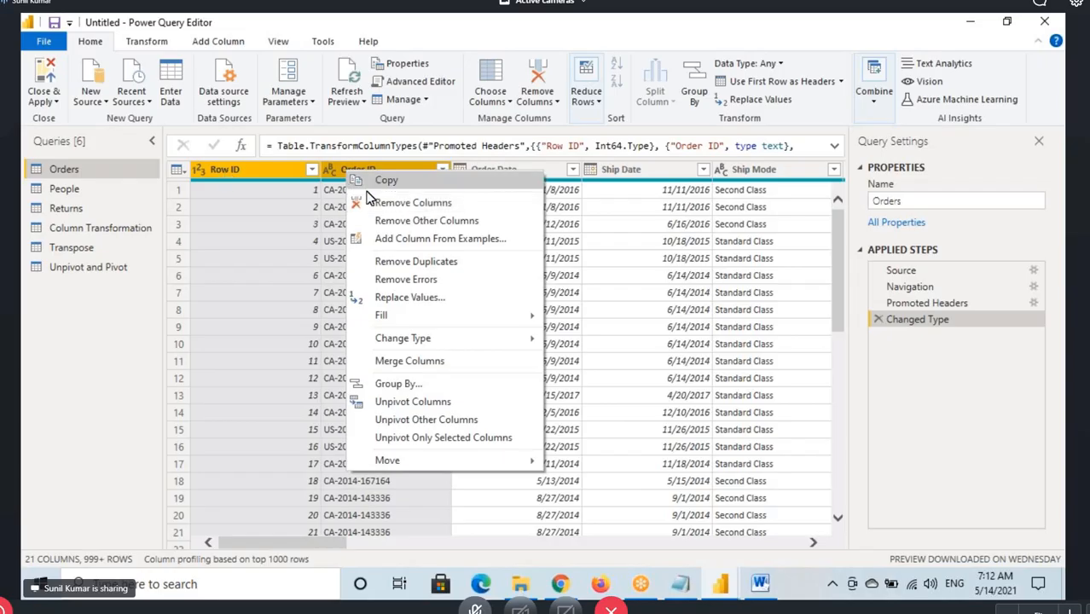
click(413, 203)
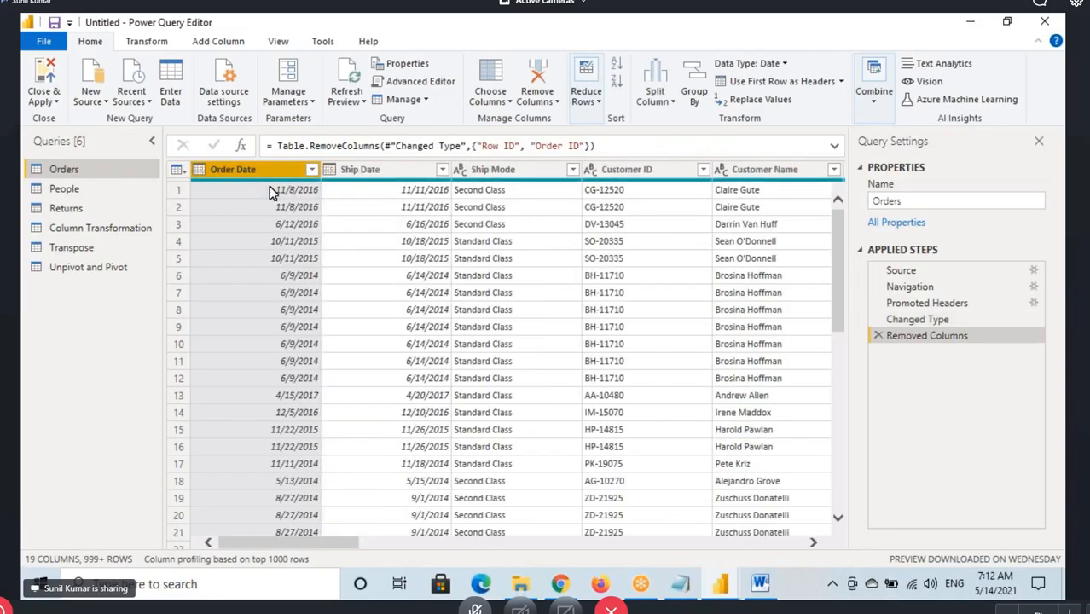
click(878, 335)
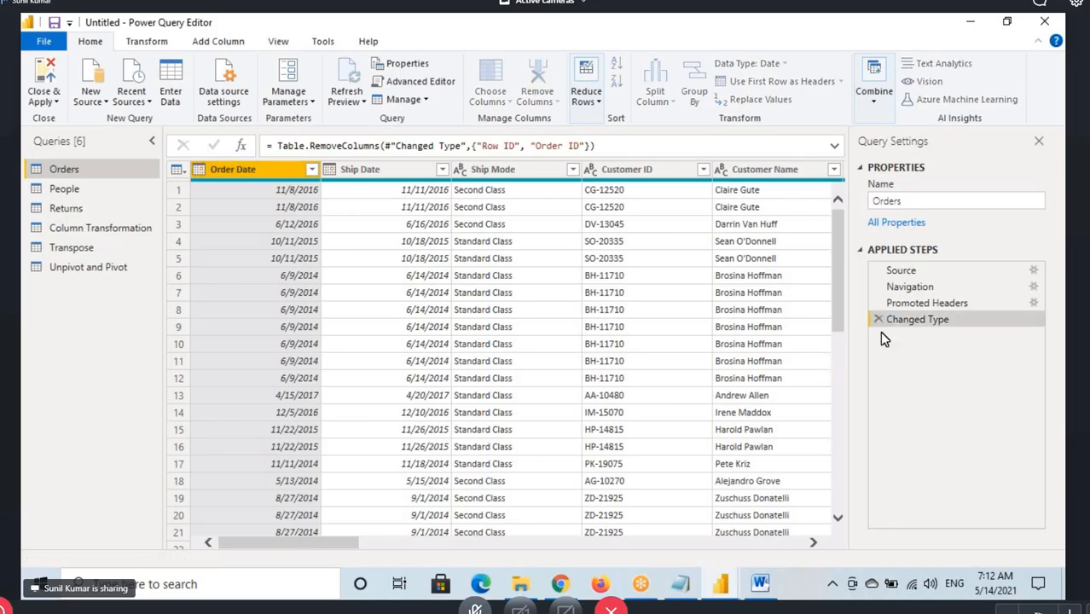
Select Region and Sales in the Orders query, remove all other columns, and apply the changes to the model
drag(338, 552, 584, 551)
drag(493, 554, 668, 536)
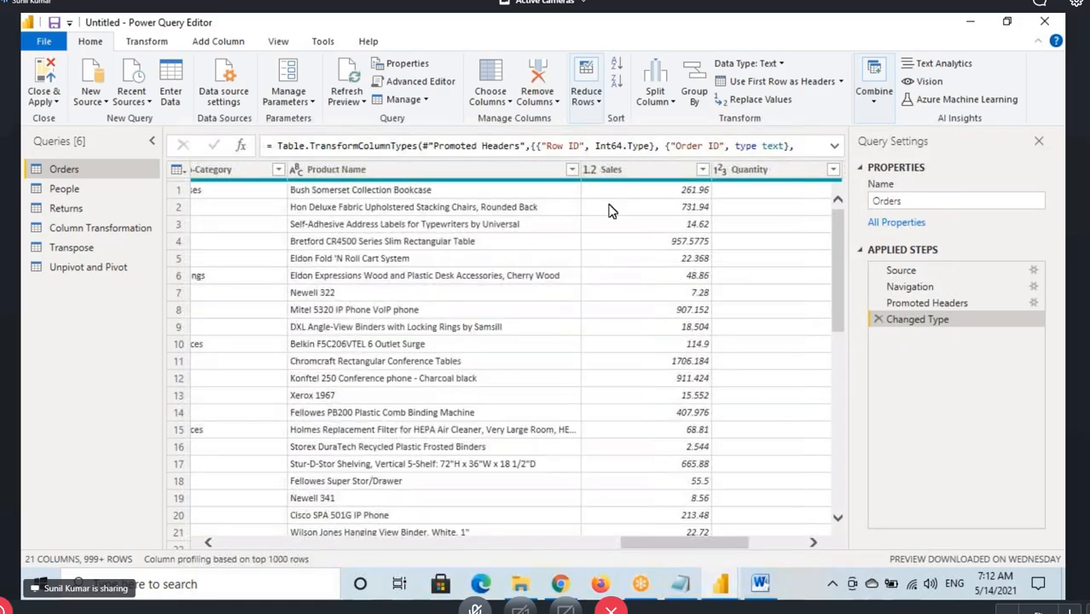
click(632, 182)
right_click(629, 177)
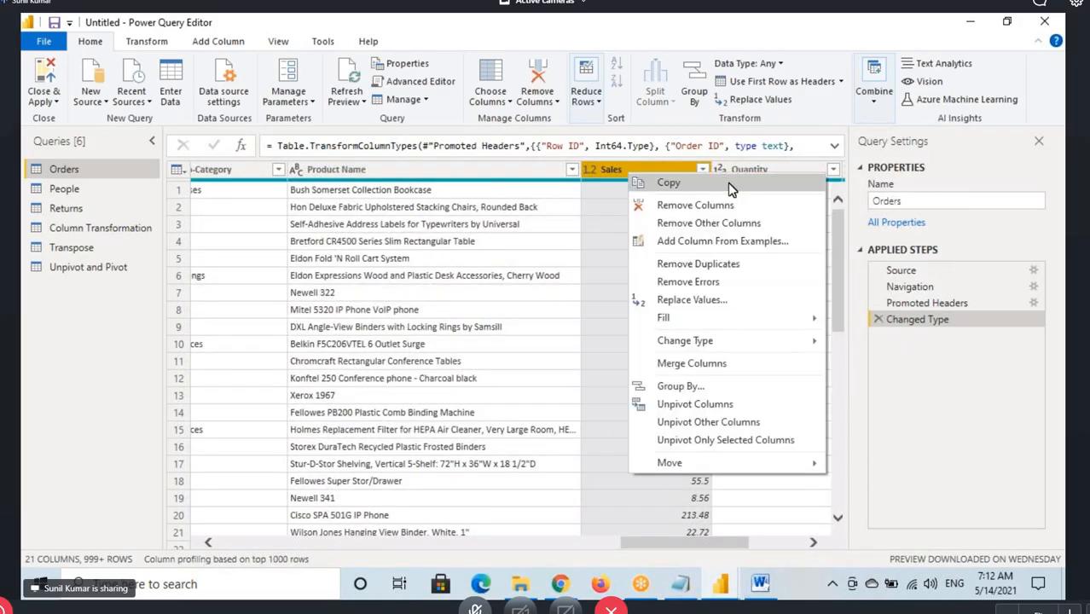
click(706, 224)
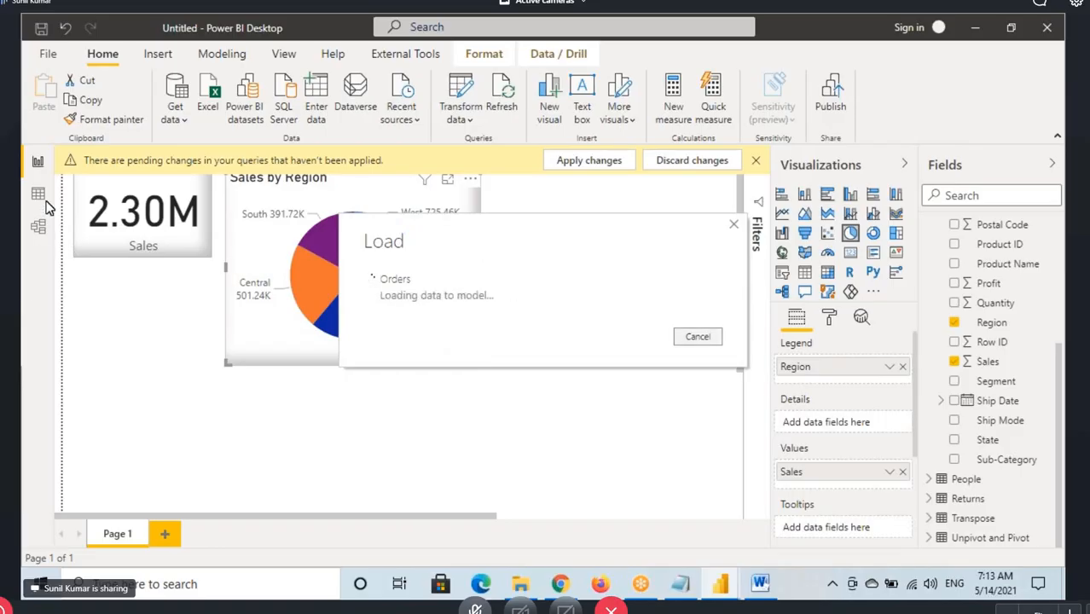
Examine the Region and Sales columns of the loaded Orders table in Data view
click(39, 194)
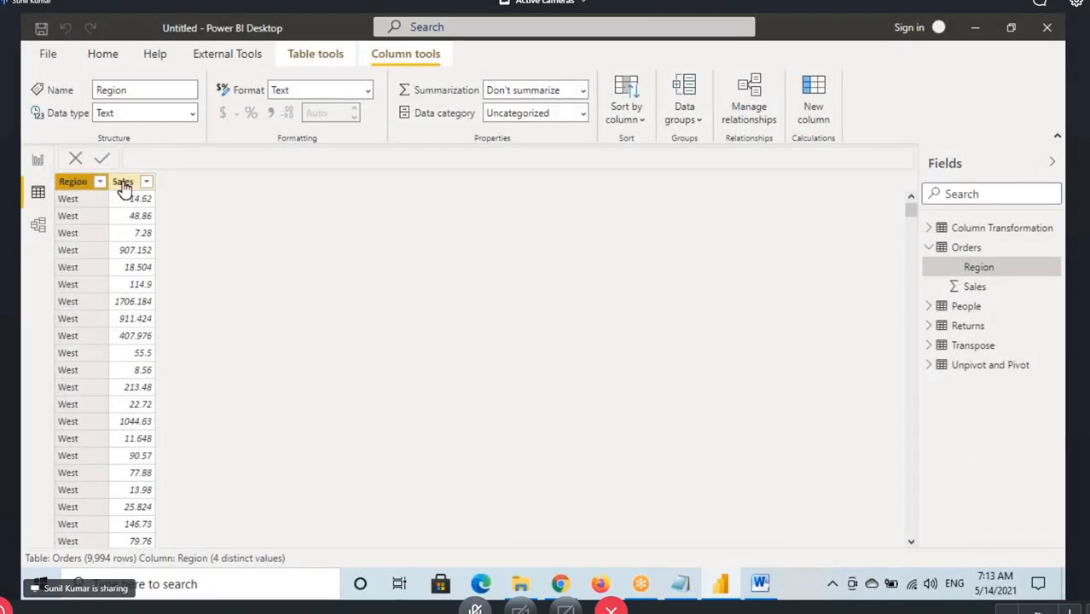
click(72, 184)
click(121, 182)
click(966, 248)
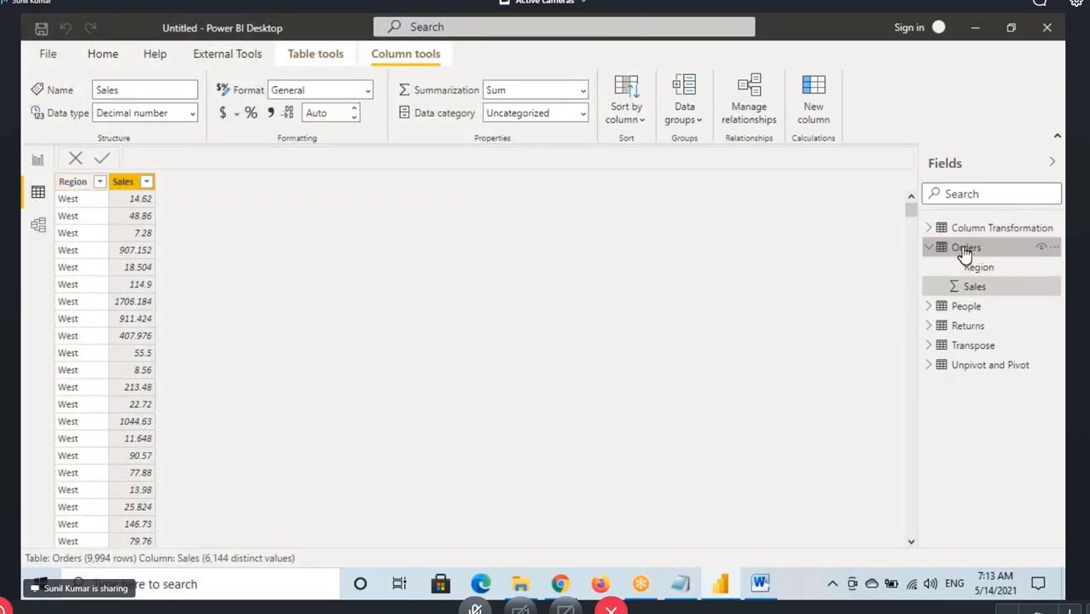
click(72, 184)
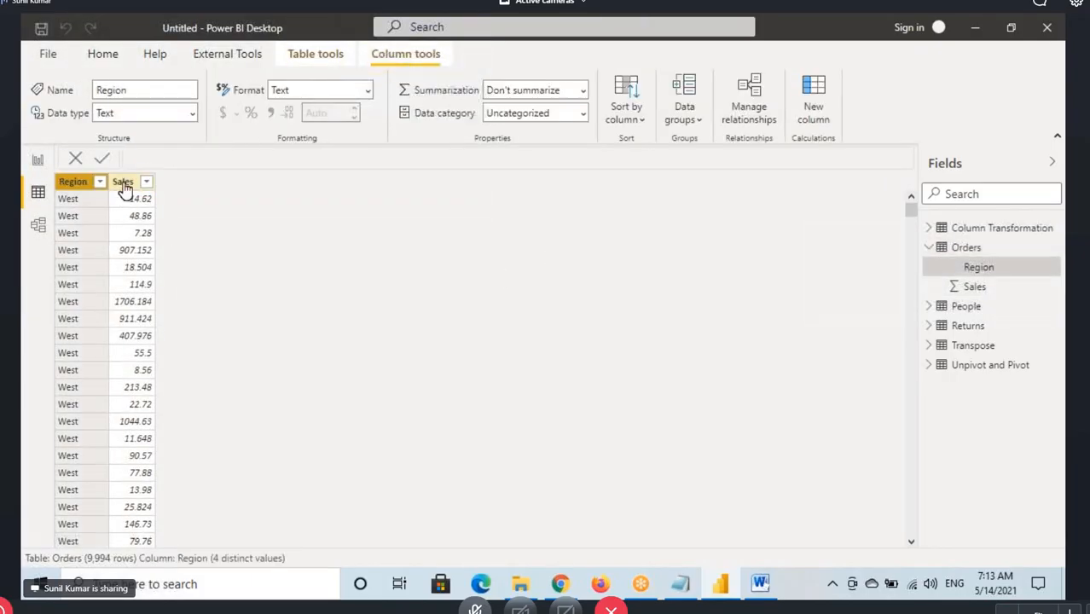
click(121, 182)
Check the Sales card and Sales by Region pie chart in Report view, marking them in red
click(38, 161)
click(156, 228)
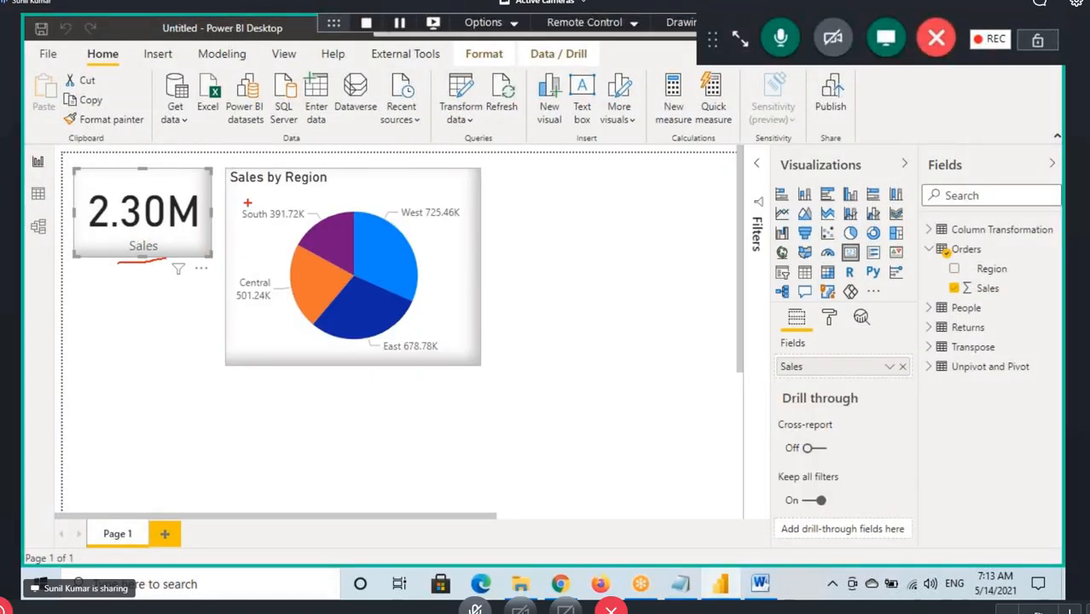
drag(238, 193, 297, 194)
drag(434, 243, 474, 228)
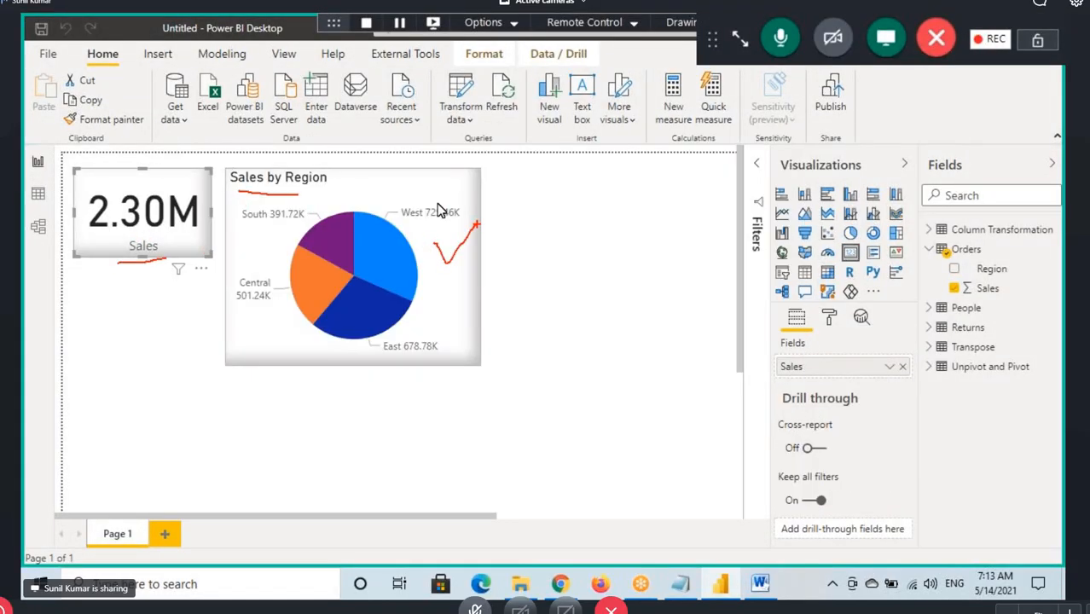
click(393, 184)
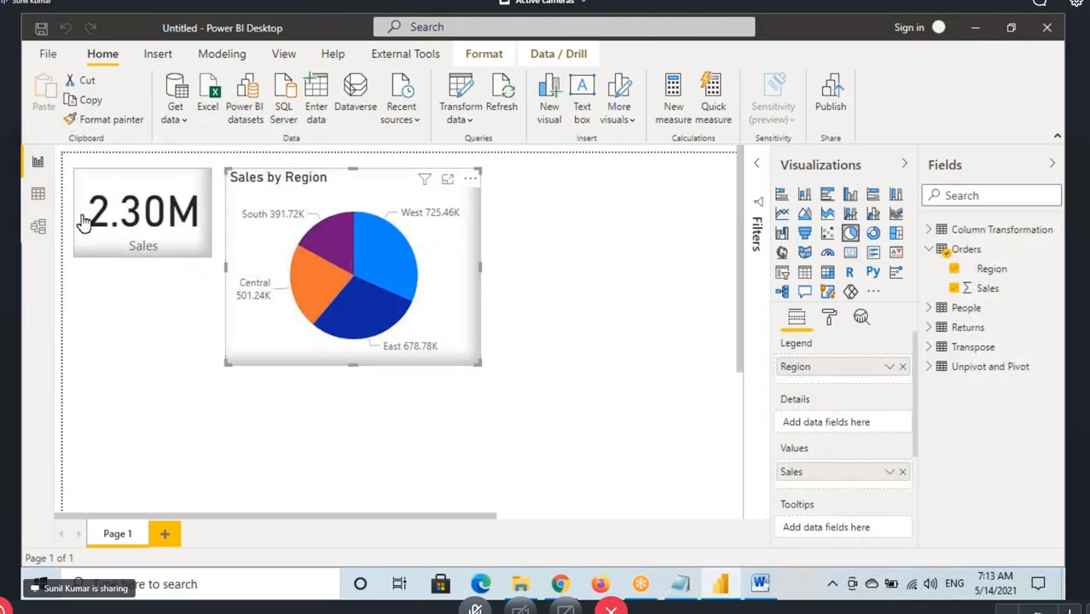
Look at the Orders data once more, return to the report, and deselect the pie chart
click(37, 194)
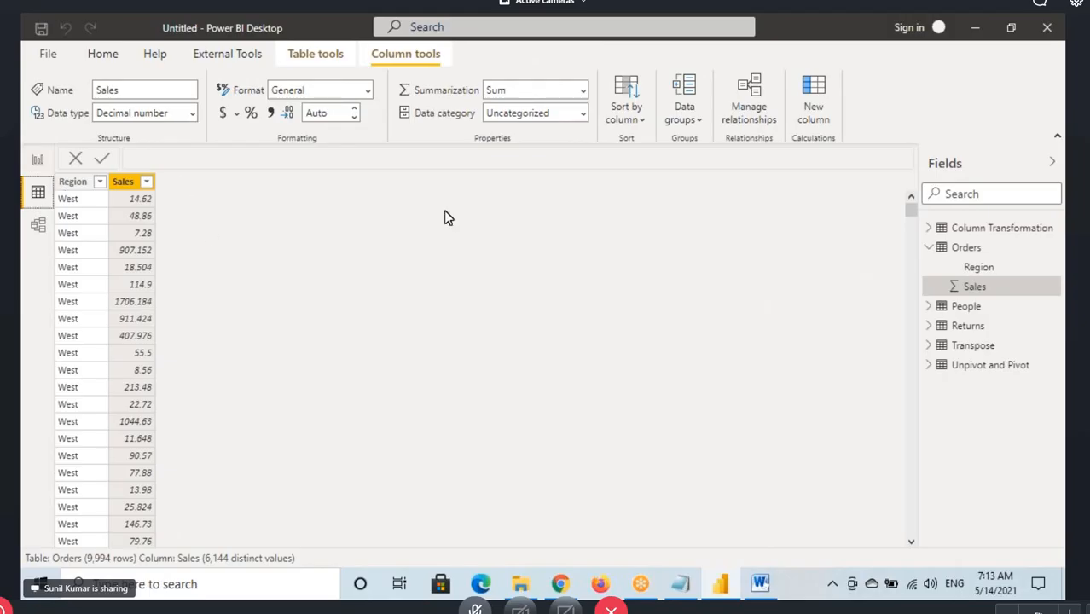
click(38, 159)
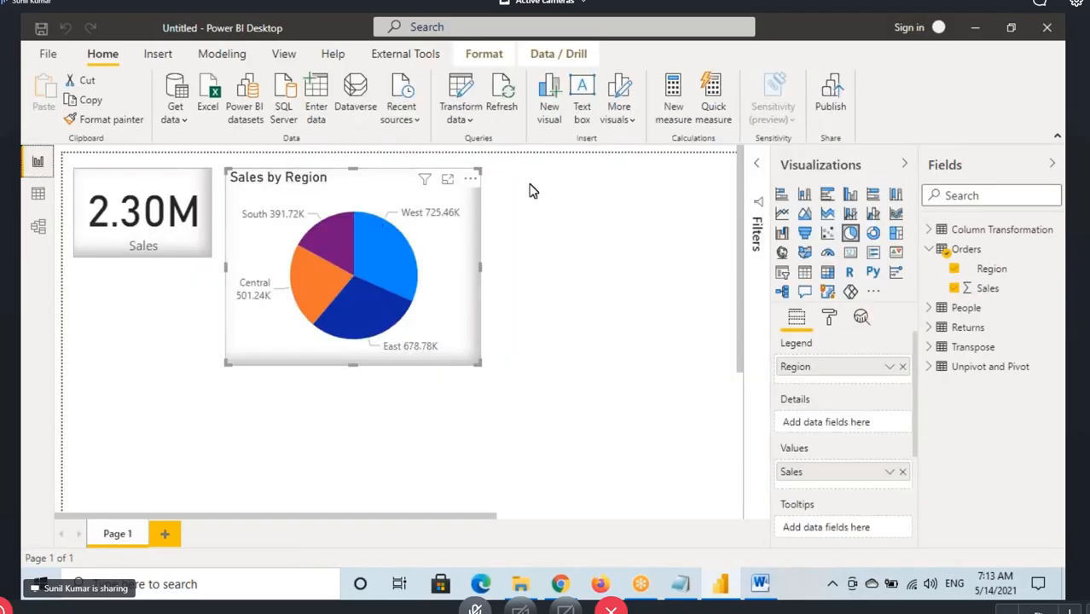
click(533, 199)
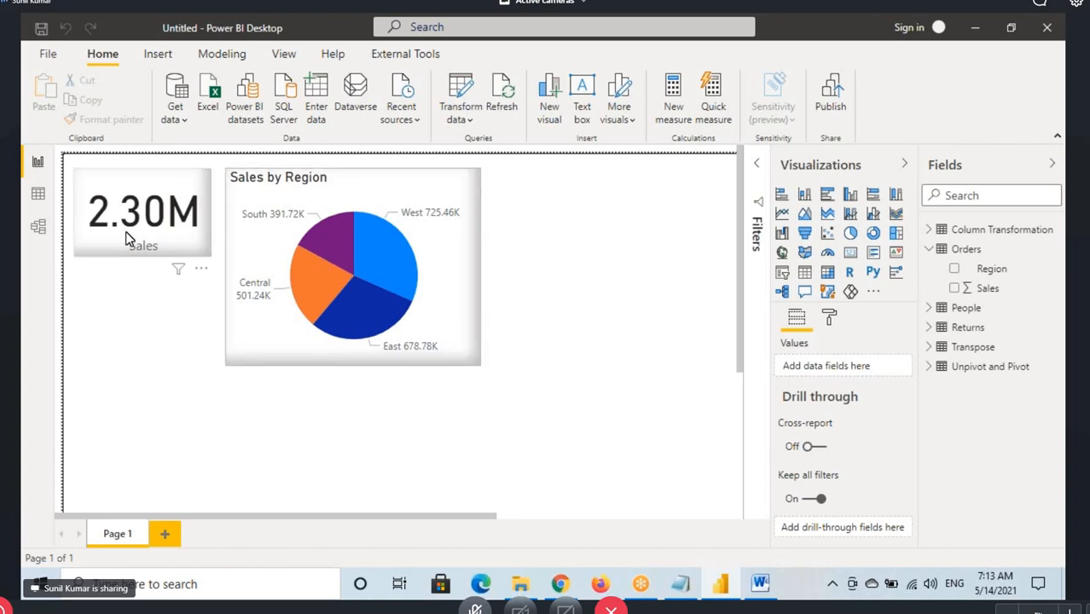
Handwrite "Cat Sales" in red on the report beside the pie chart and underline it
drag(538, 231, 534, 264)
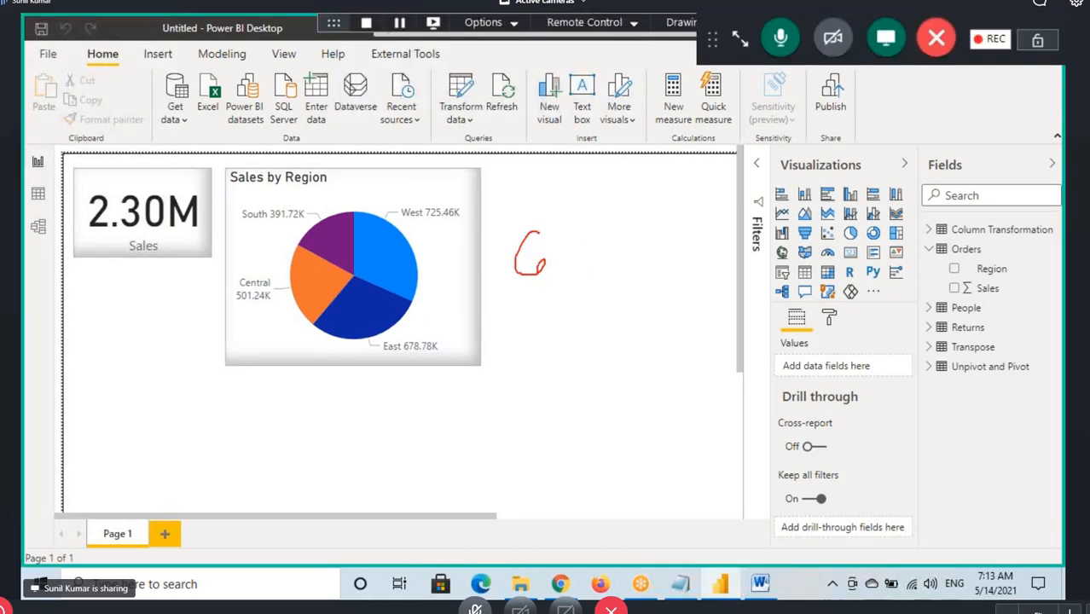
drag(632, 198, 629, 242)
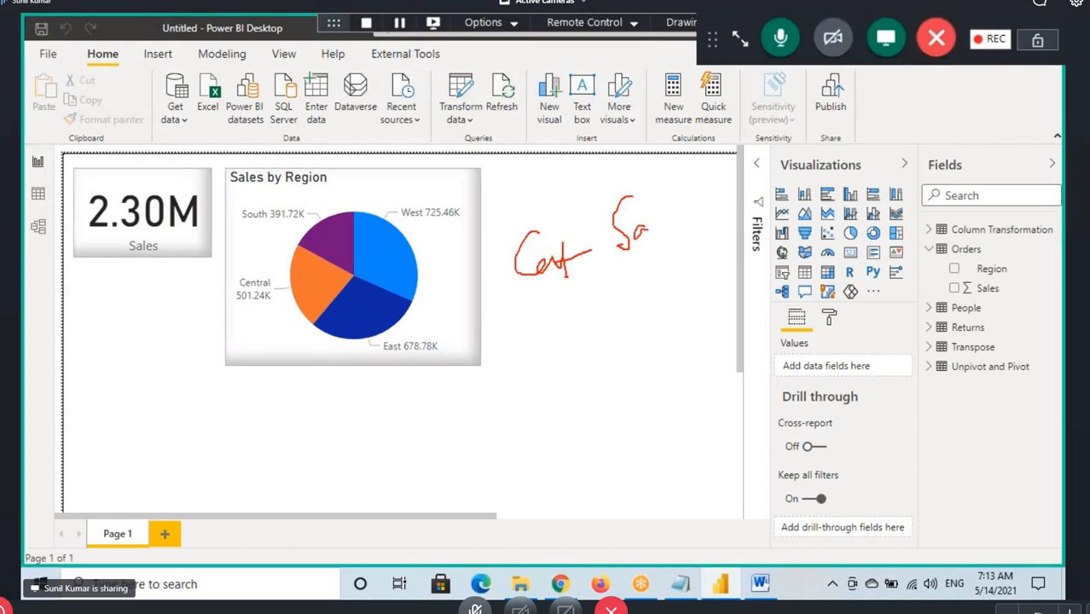
drag(651, 205, 655, 234)
drag(658, 225, 673, 244)
drag(512, 302, 705, 250)
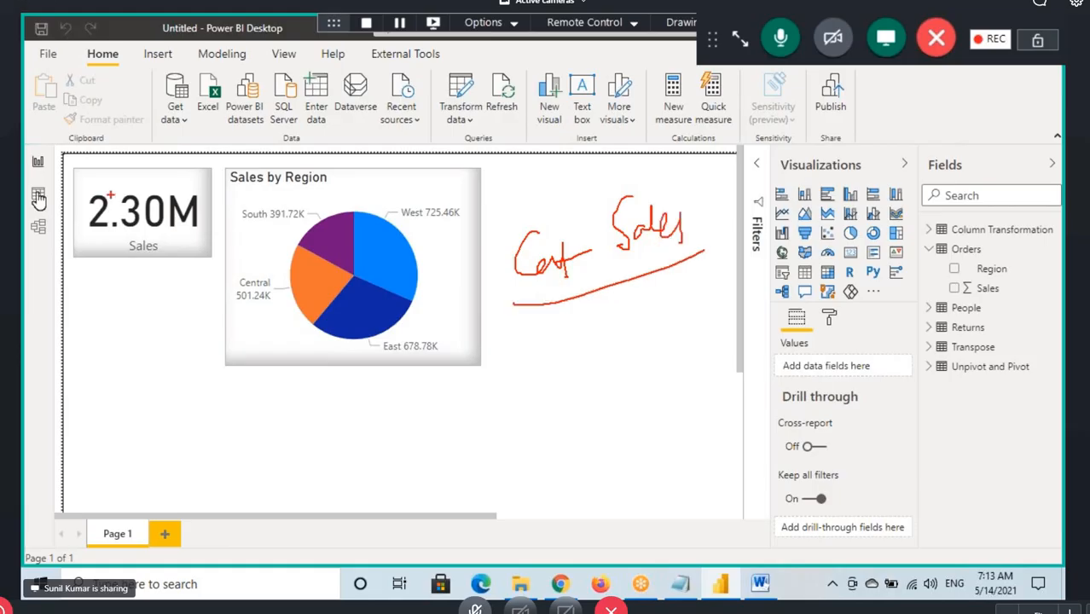
Return to the Power Query Editor and open the settings of the Orders query's Removed Other Columns step
click(38, 194)
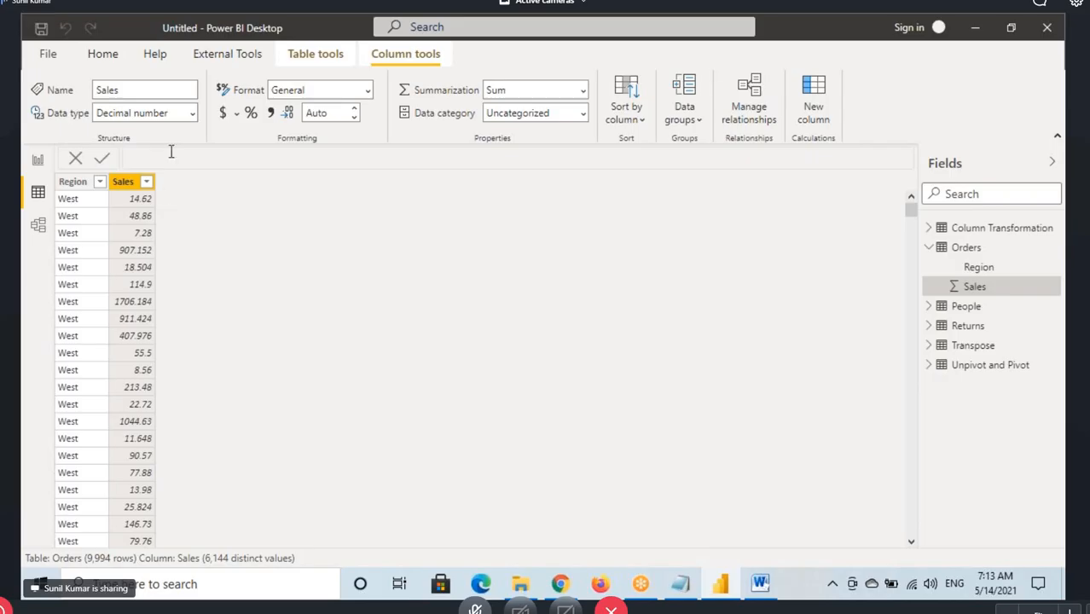
click(109, 58)
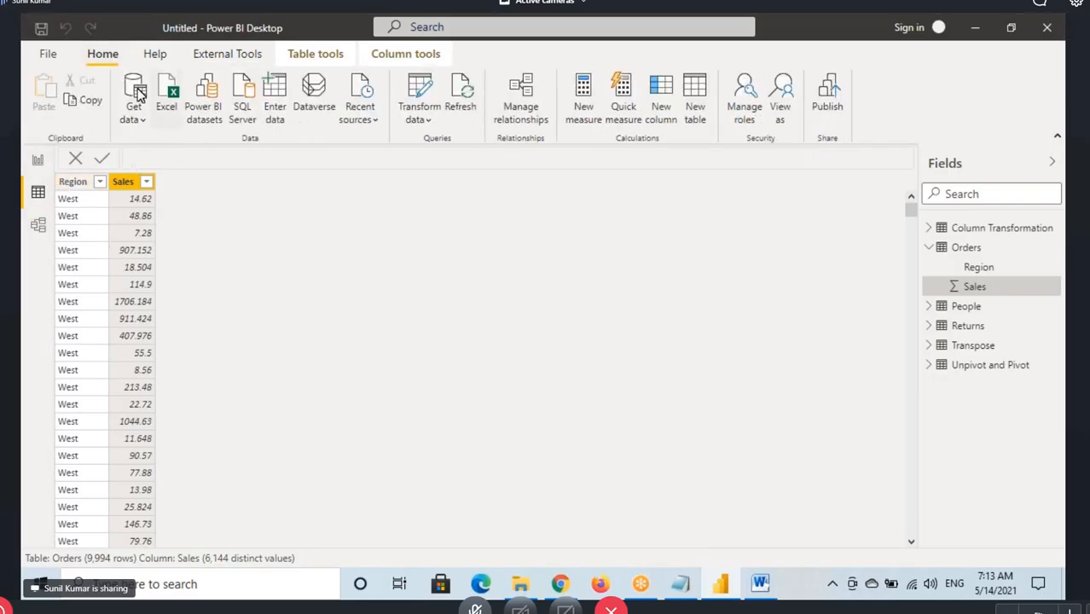
click(419, 103)
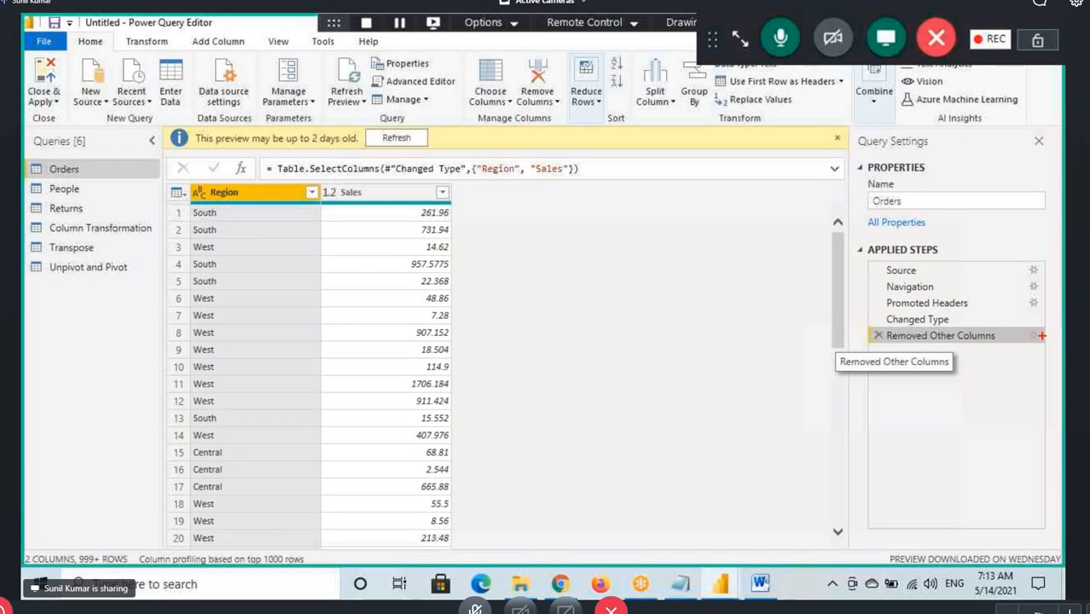
drag(1032, 327, 1043, 357)
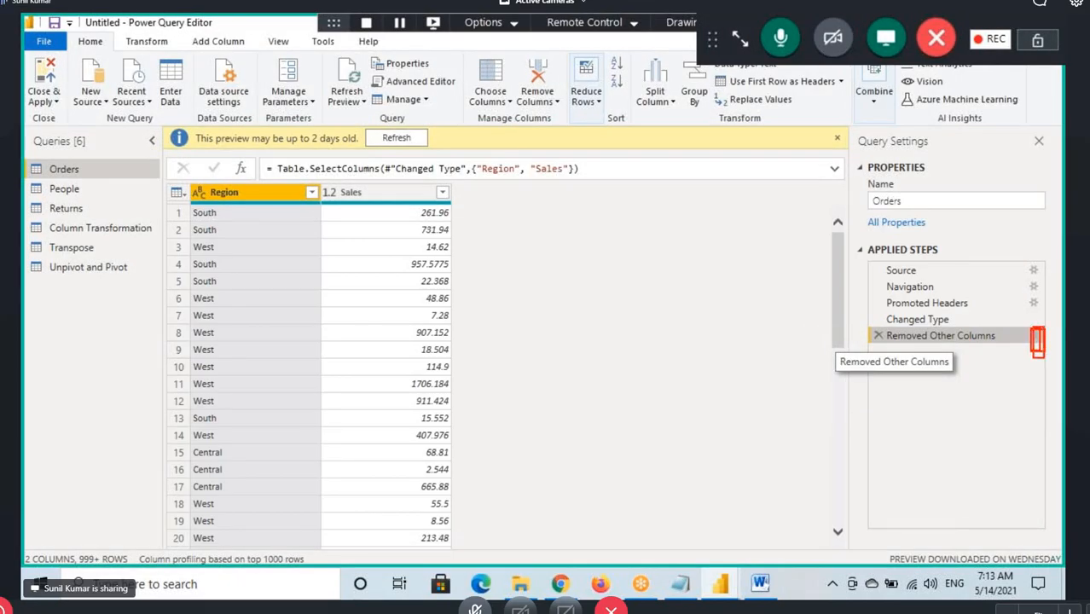
click(1034, 336)
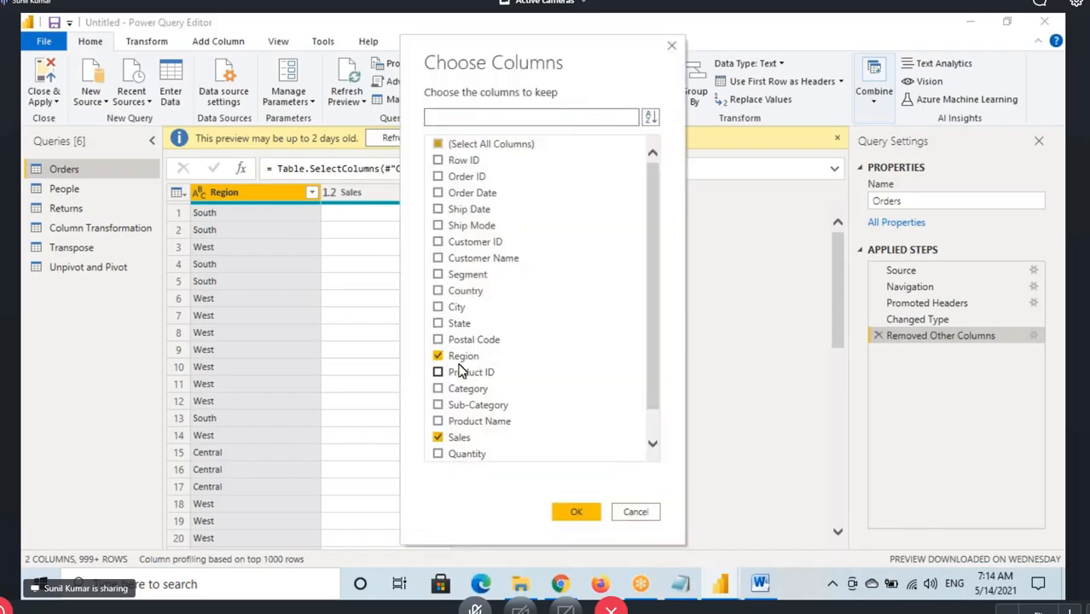
Add Category to the kept columns alongside Region and Sales, and apply the changes to the model
drag(432, 344, 501, 368)
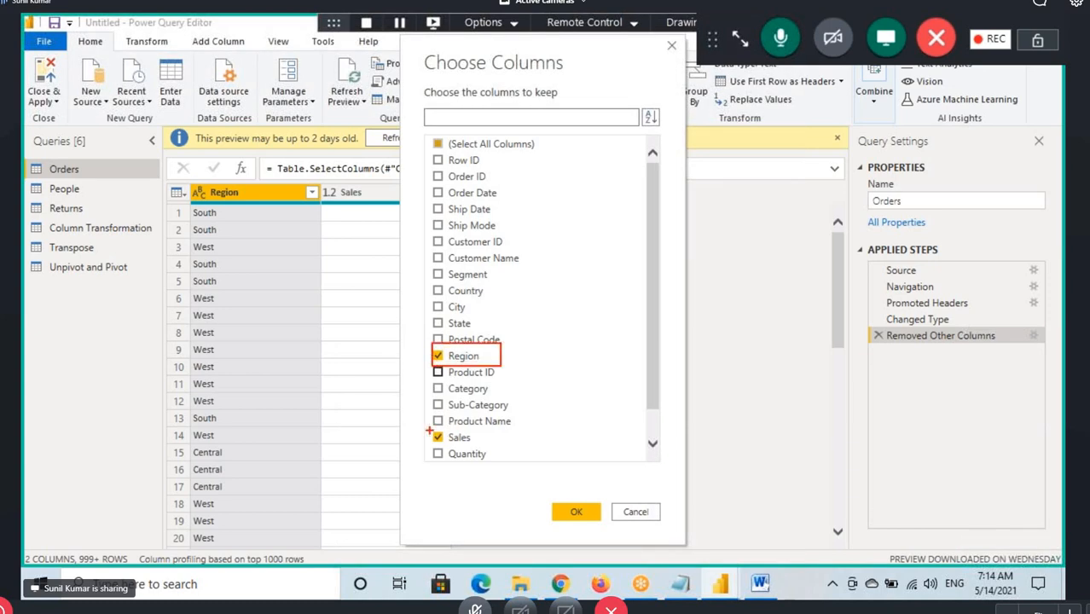
drag(430, 430, 488, 449)
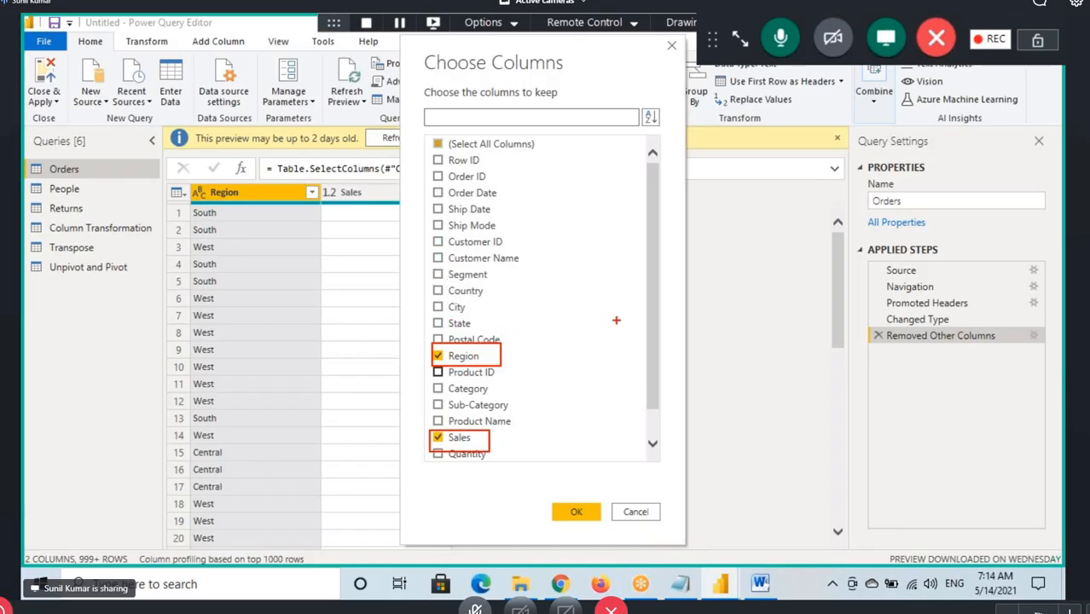
click(439, 389)
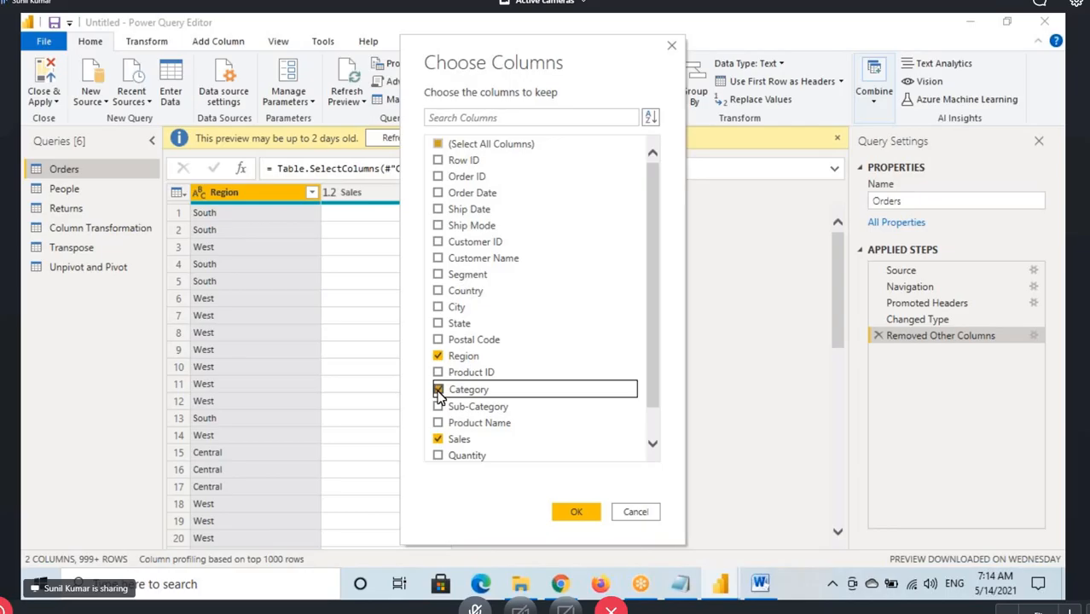
click(576, 512)
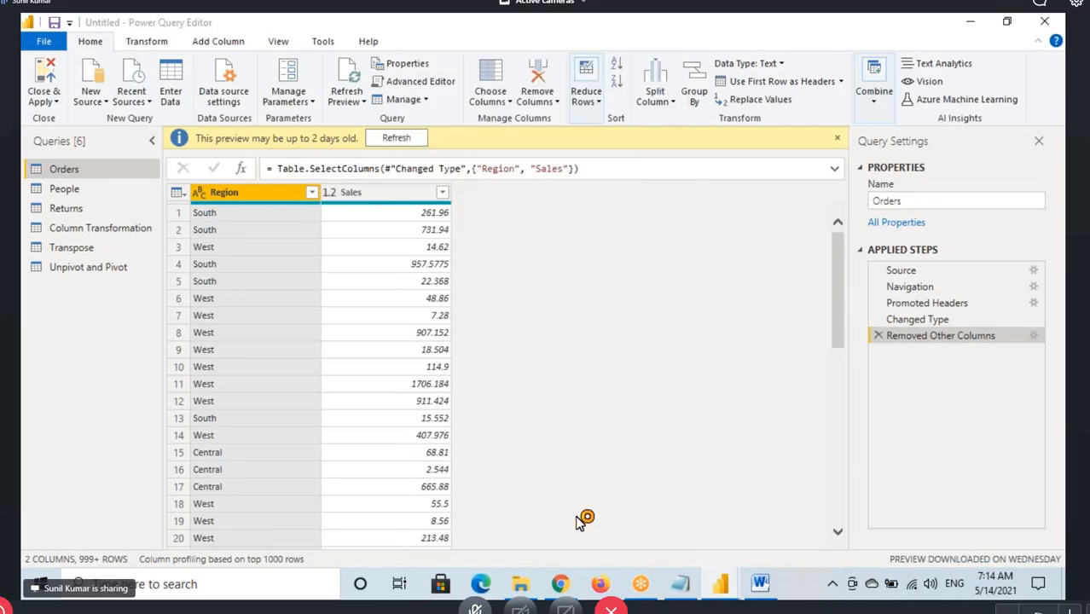
click(362, 175)
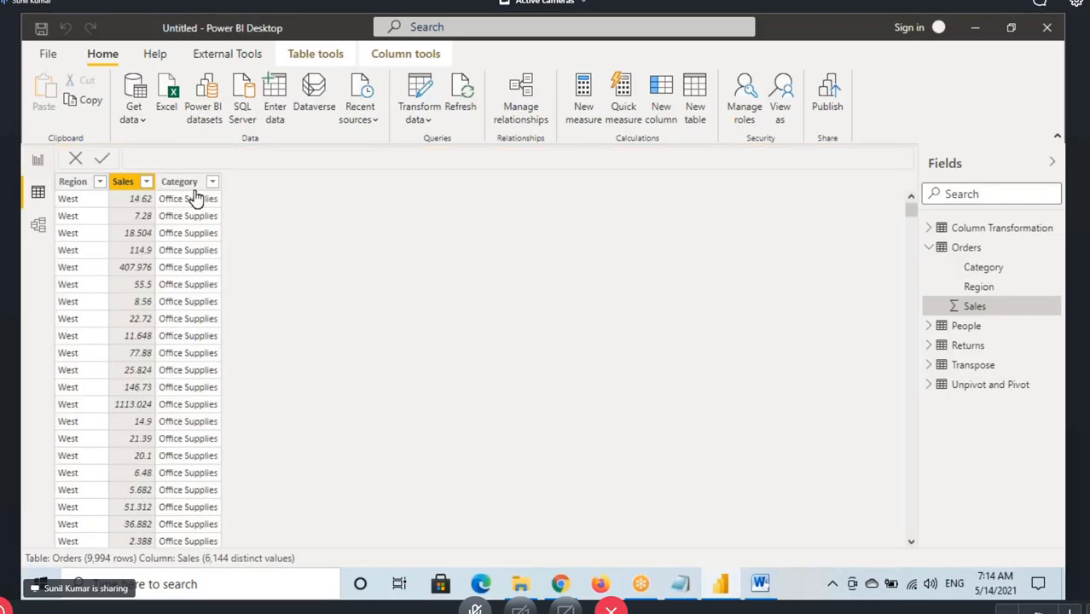
Return to the report, shrink the Sales by Region pie chart slightly, and place an enlarged donut chart beside it
click(38, 165)
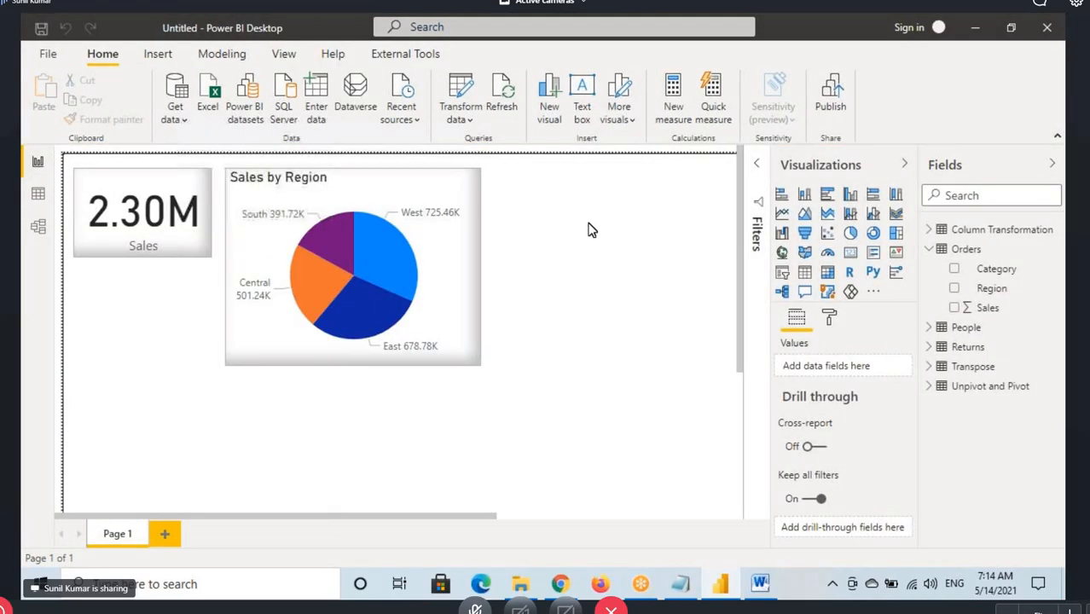
drag(479, 360, 449, 345)
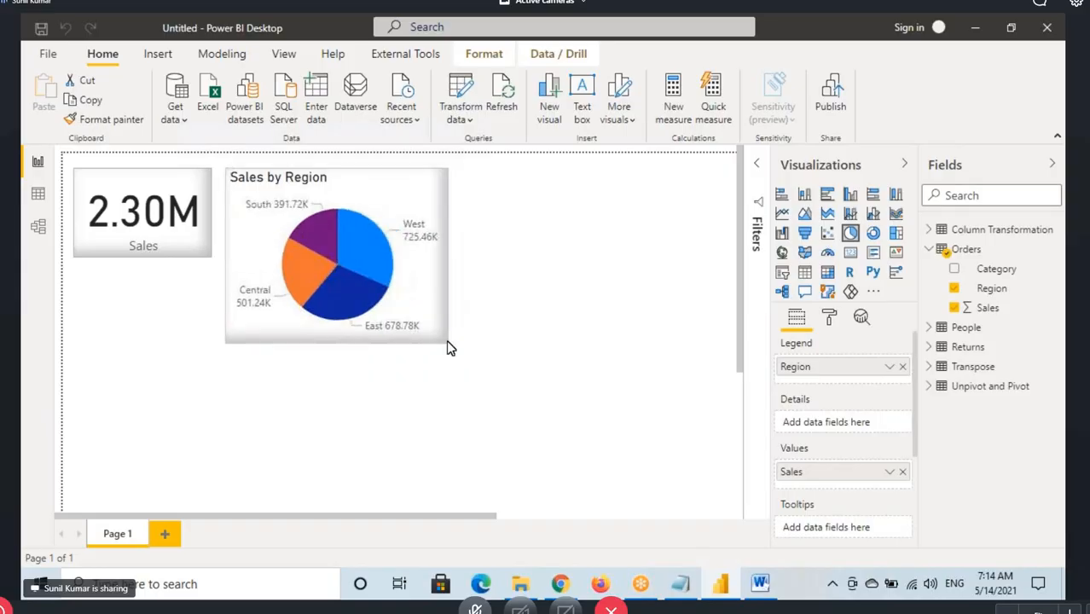
click(716, 260)
click(873, 232)
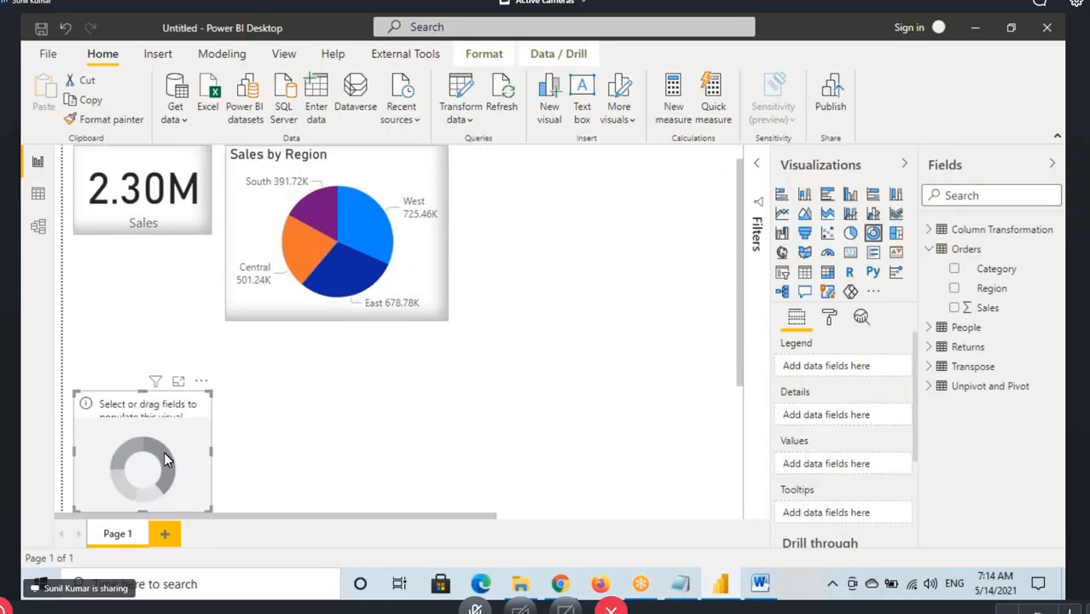
drag(179, 456, 582, 216)
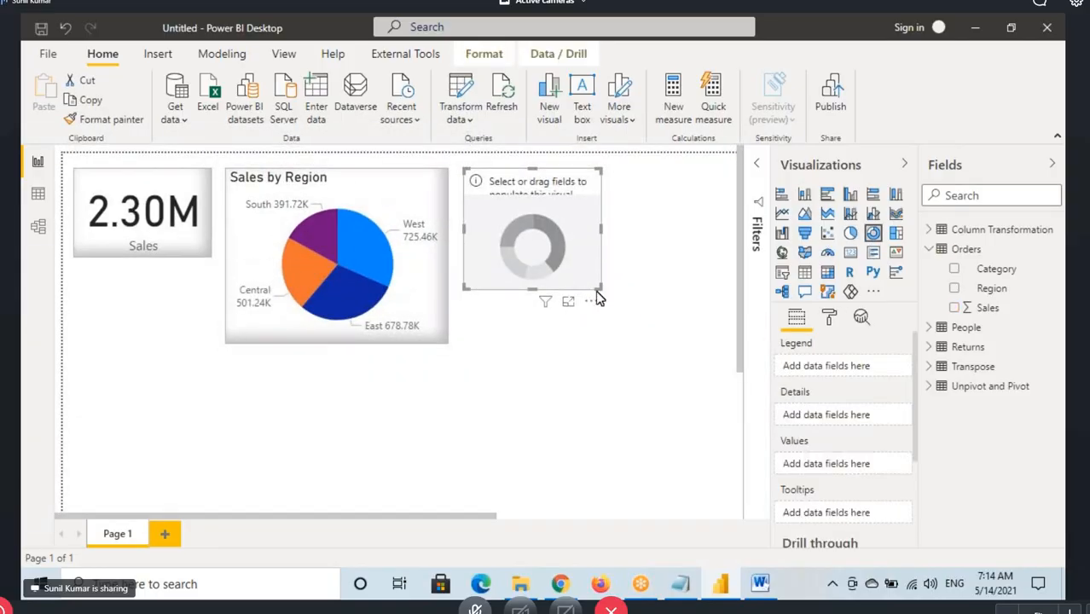
drag(599, 291, 668, 344)
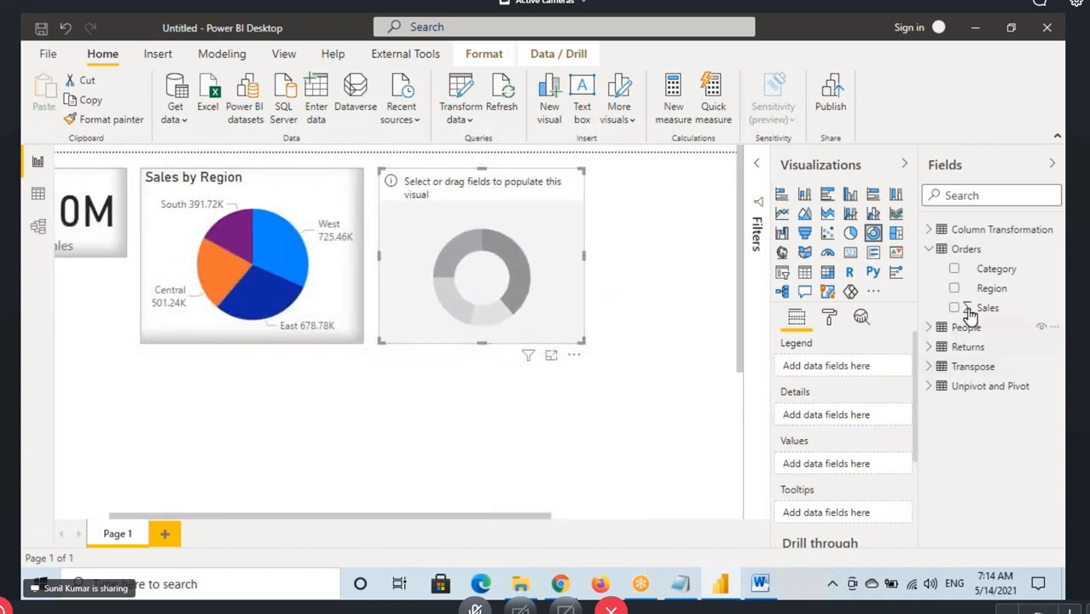
Fill the donut chart with Category as legend and Sales as values, and copy the pie chart's formatting onto it
drag(997, 268, 515, 249)
drag(988, 308, 479, 290)
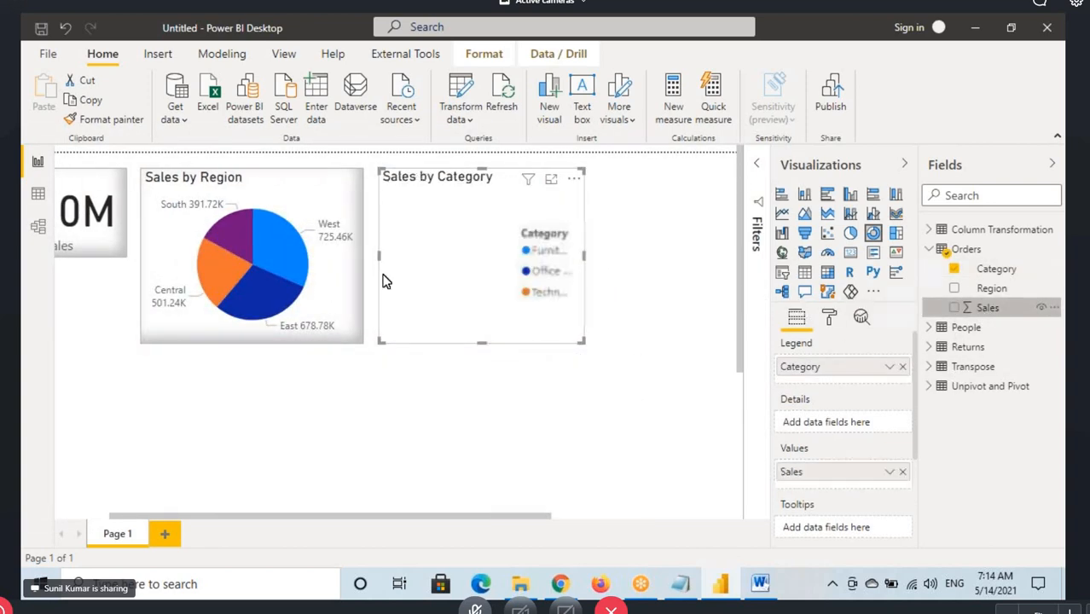
click(327, 261)
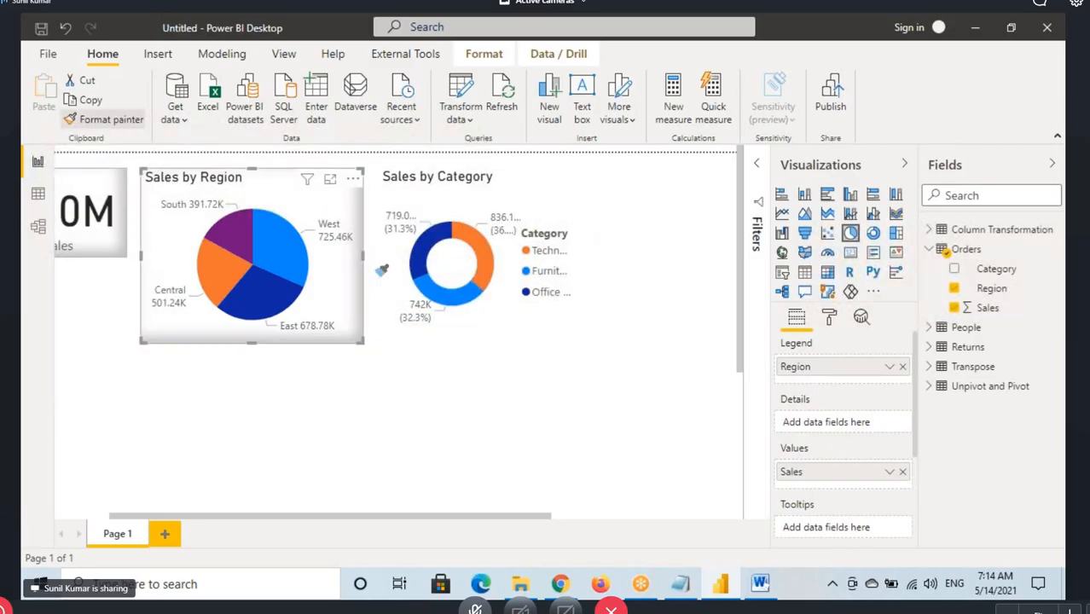
click(483, 329)
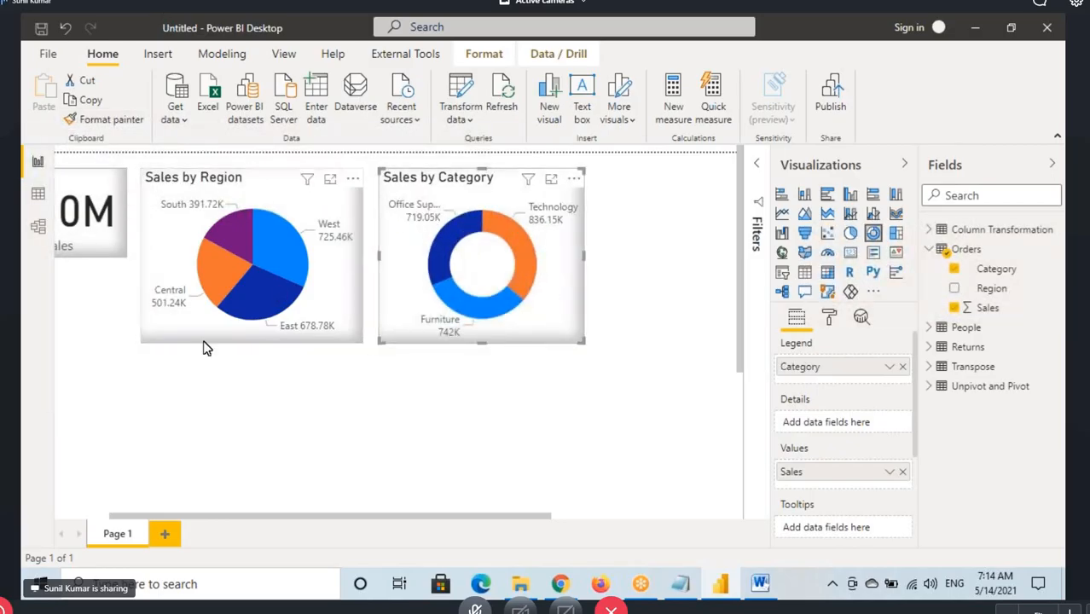
click(139, 527)
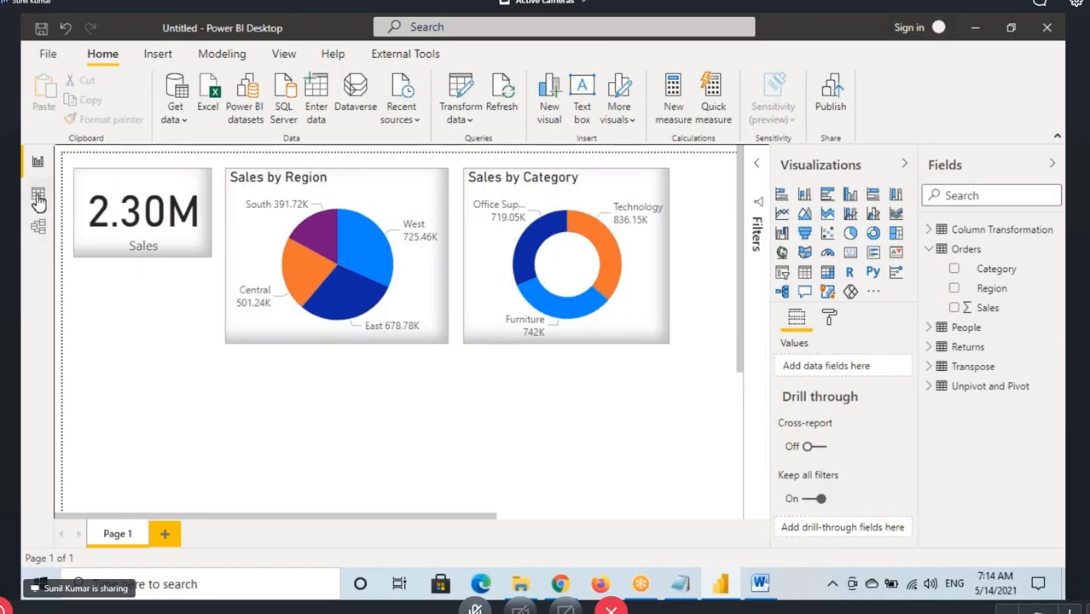
Check the Orders data, return to the Power Query Editor, and add Sub-Category to the columns kept by the Removed Other Columns step
click(39, 194)
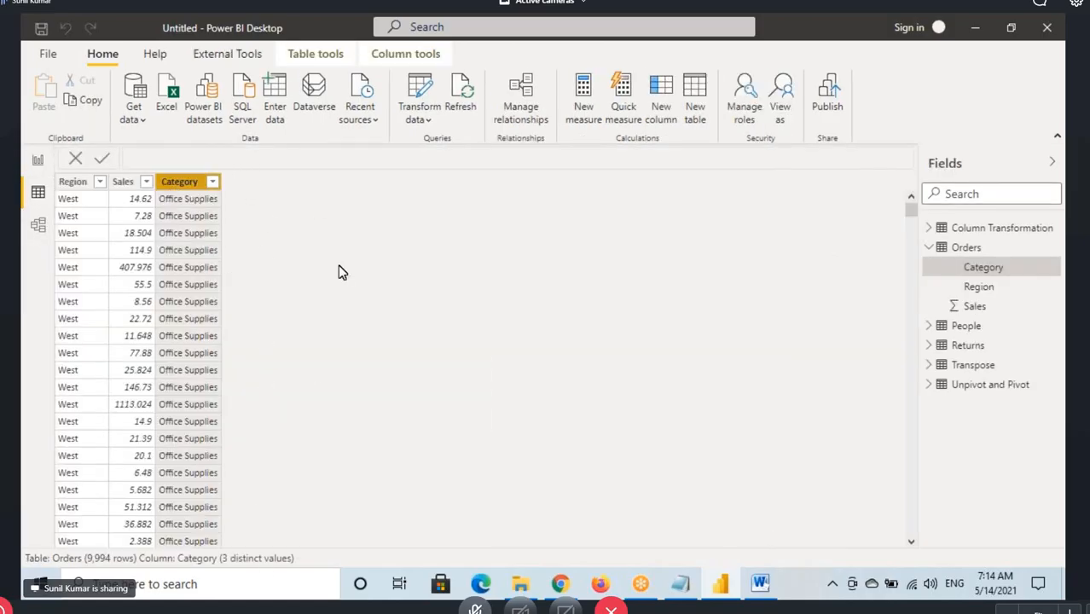
click(425, 92)
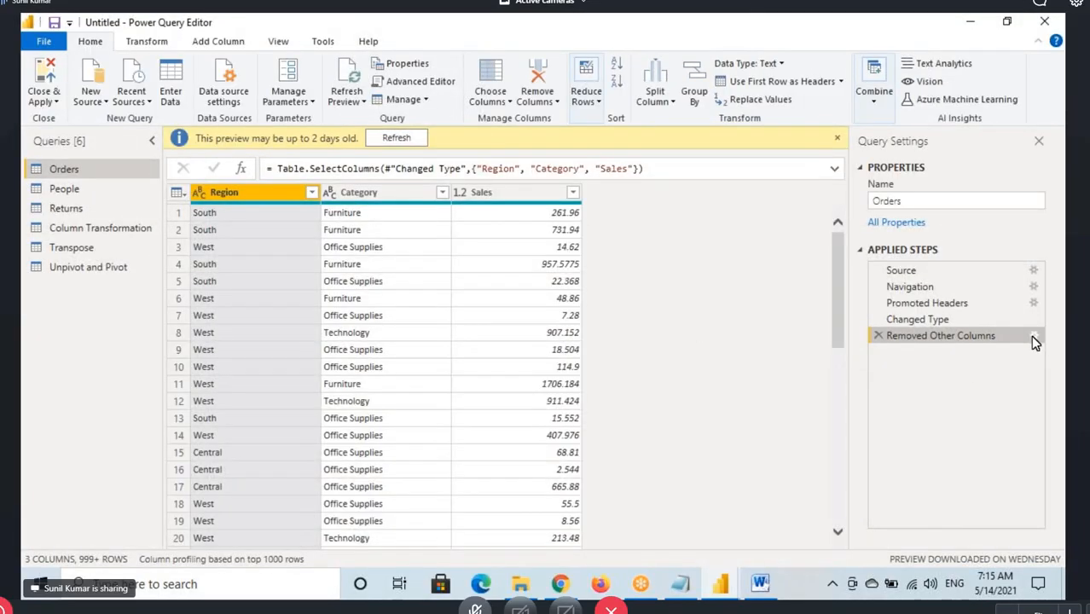
click(1033, 336)
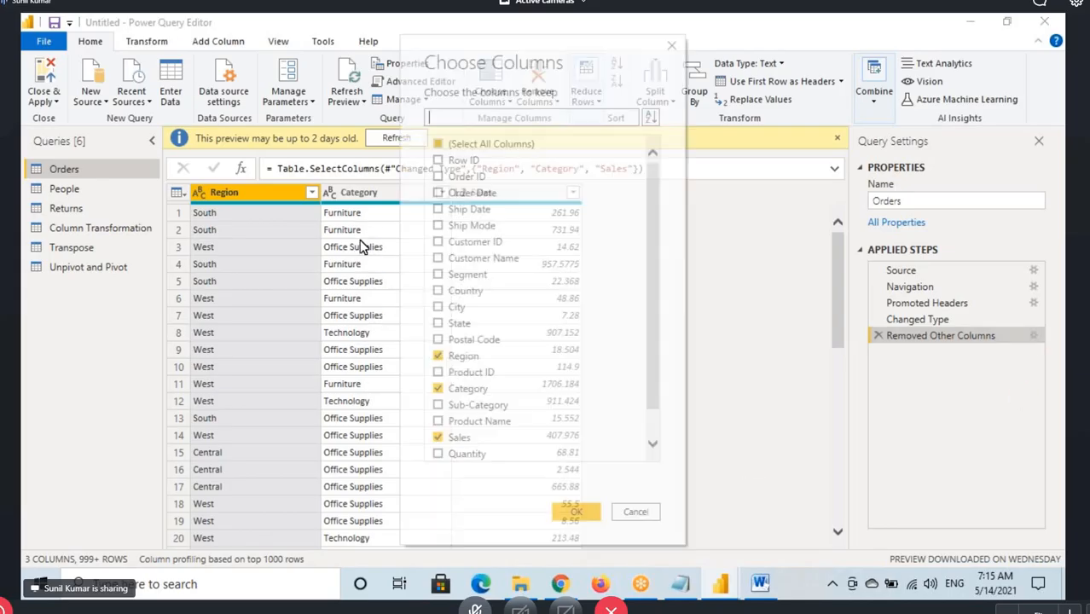
scroll(440, 392, down, 1)
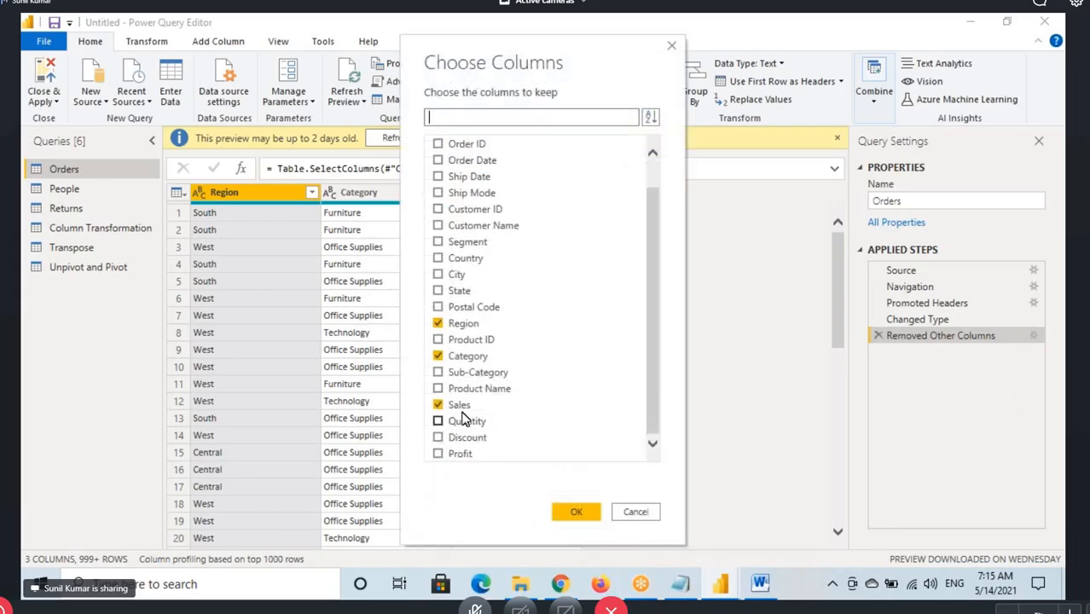
click(438, 373)
click(571, 514)
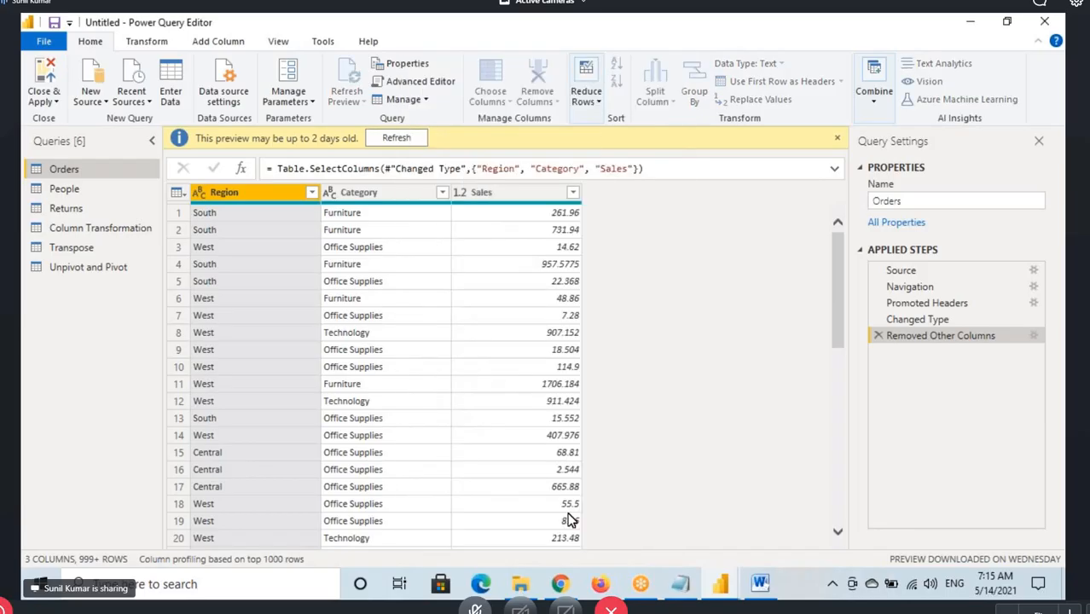
click(499, 171)
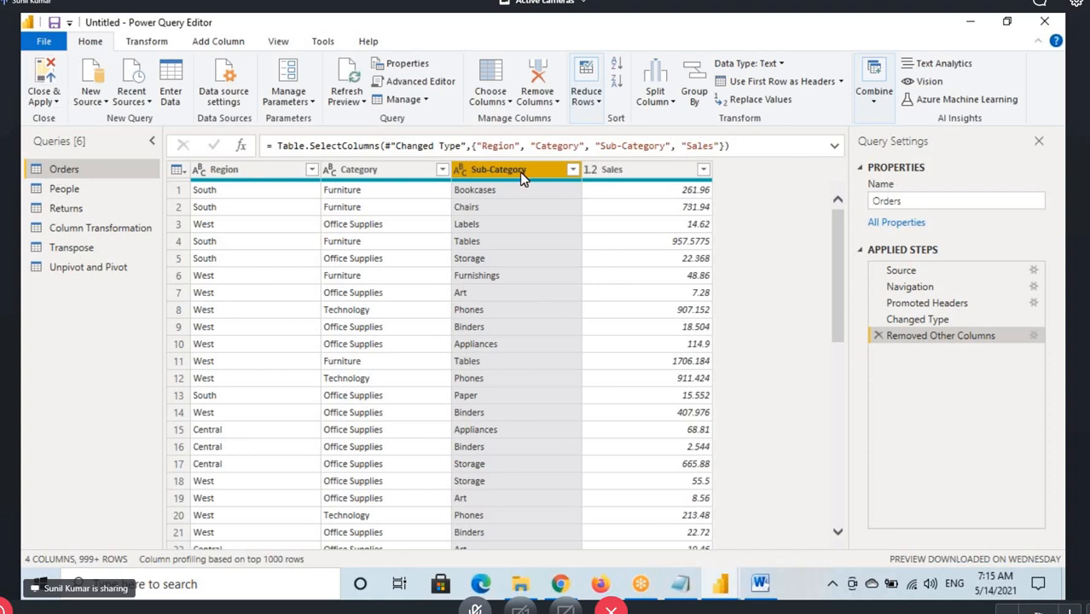
Look over the Remove Columns and Choose Columns options, and delete the Removed Other Columns step from the Orders query
click(555, 101)
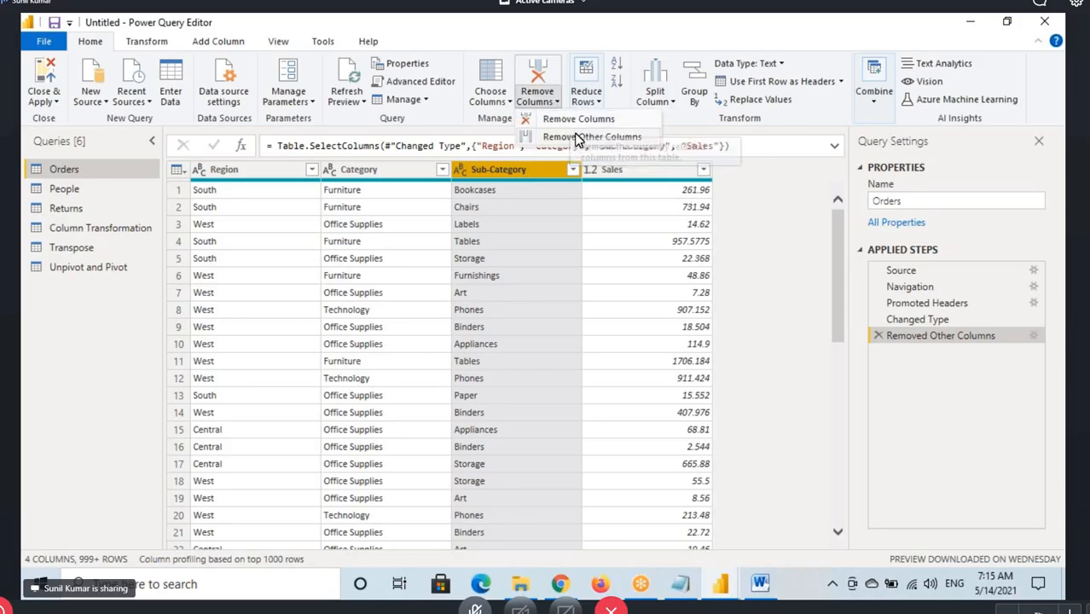
click(510, 102)
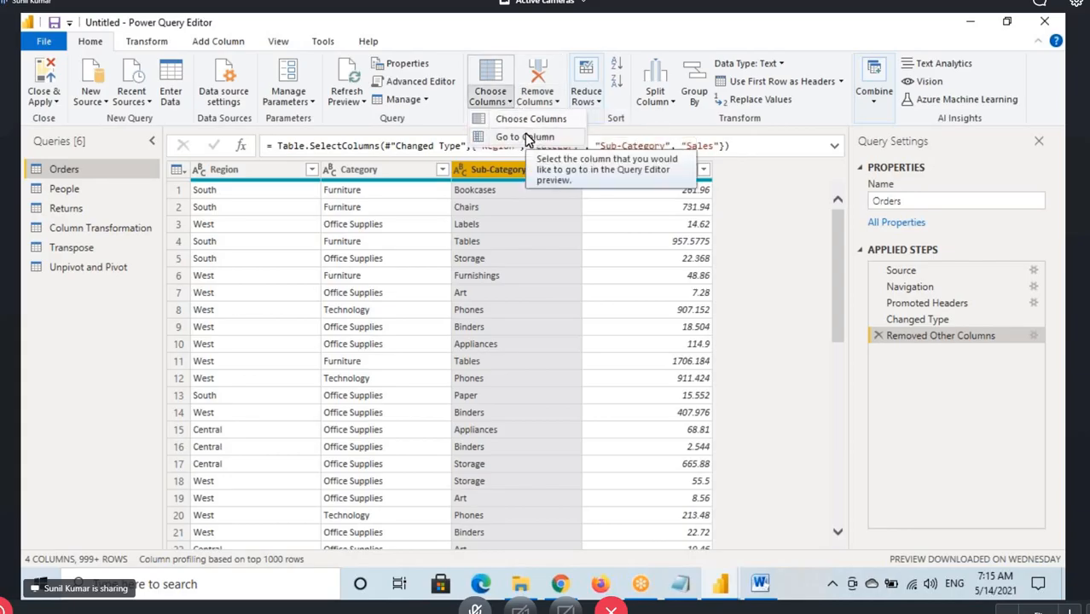
click(880, 337)
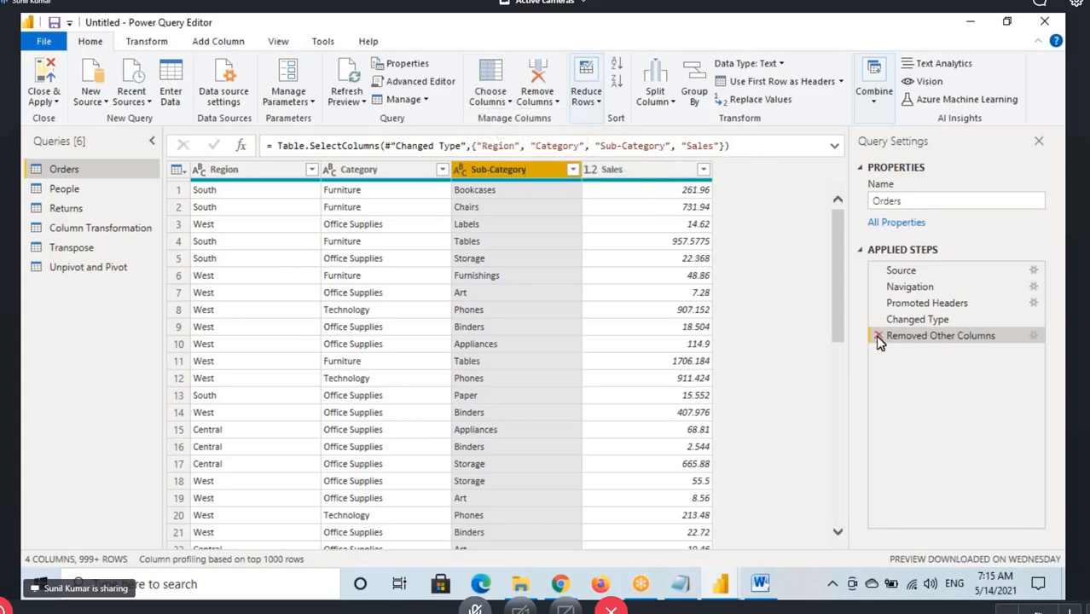
click(880, 337)
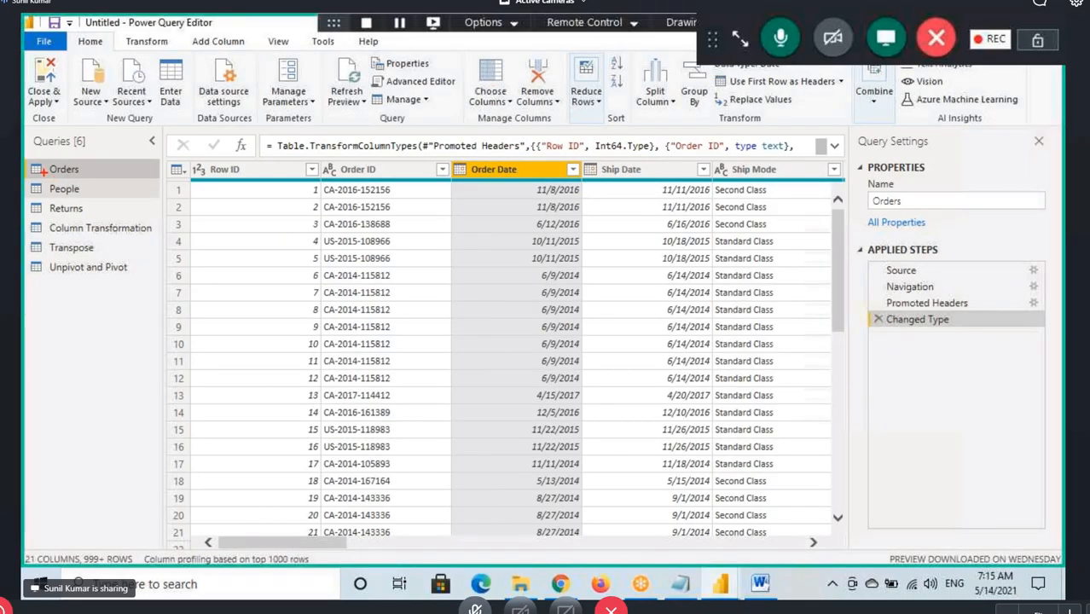
Box the Orders query in red, draw arrows from it to a handwritten 100 and a circled 50, and clear the annotations
drag(28, 162, 91, 179)
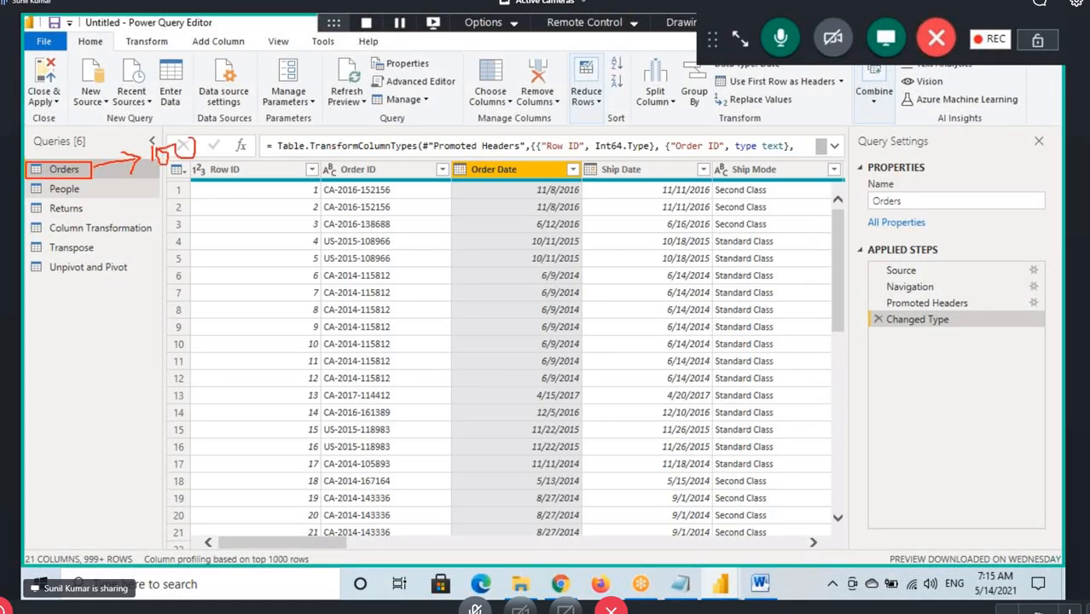
drag(155, 179, 67, 382)
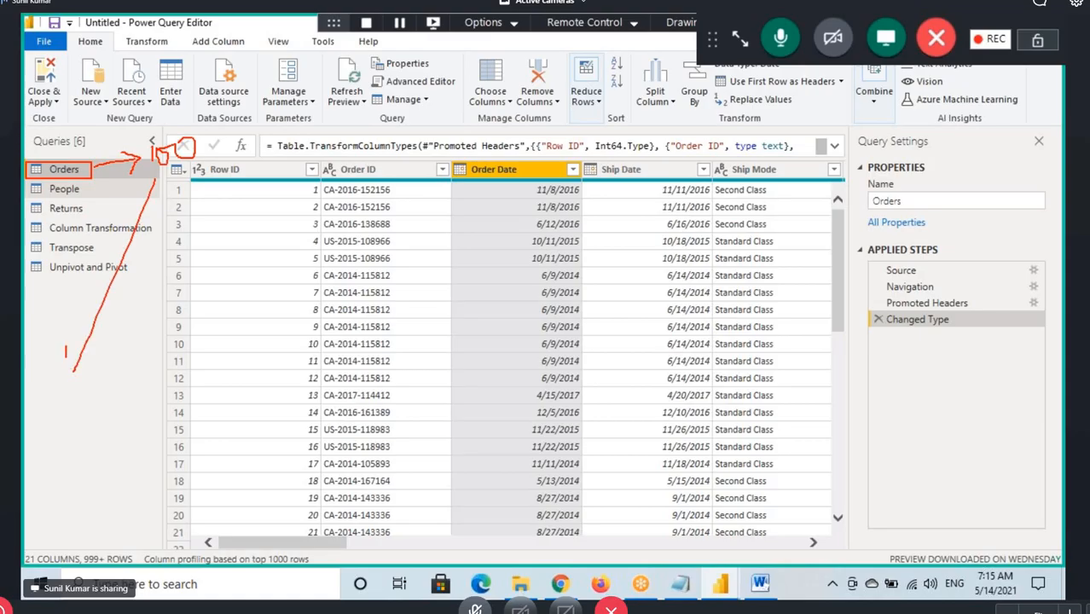
drag(124, 338, 68, 382)
drag(50, 418, 63, 471)
drag(48, 428, 102, 412)
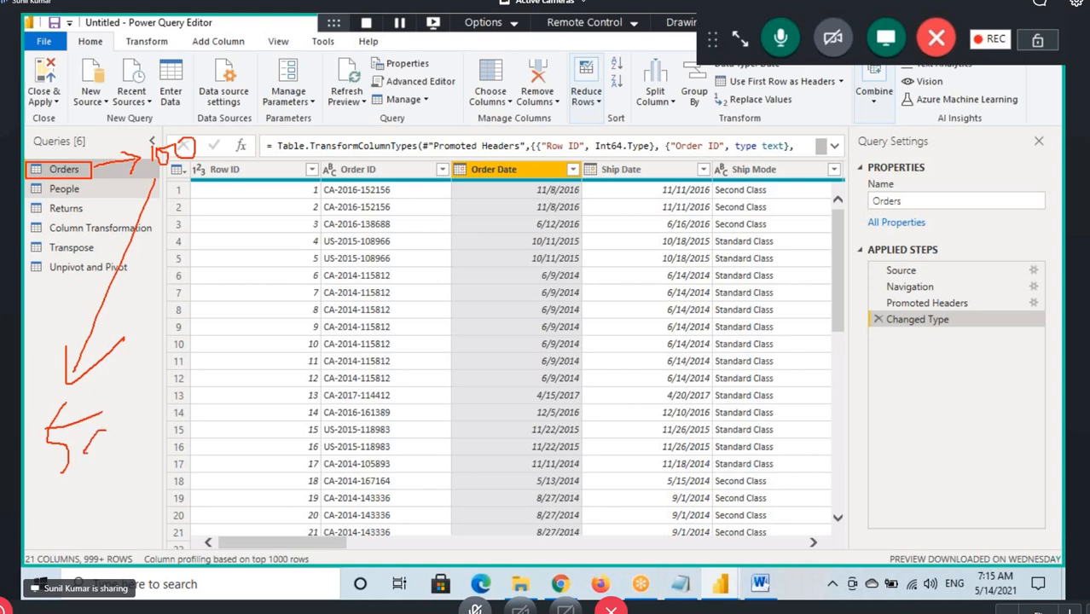
mouse_move(61, 485)
mouse_down()
mouse_move(137, 452)
mouse_move(53, 471)
mouse_up()
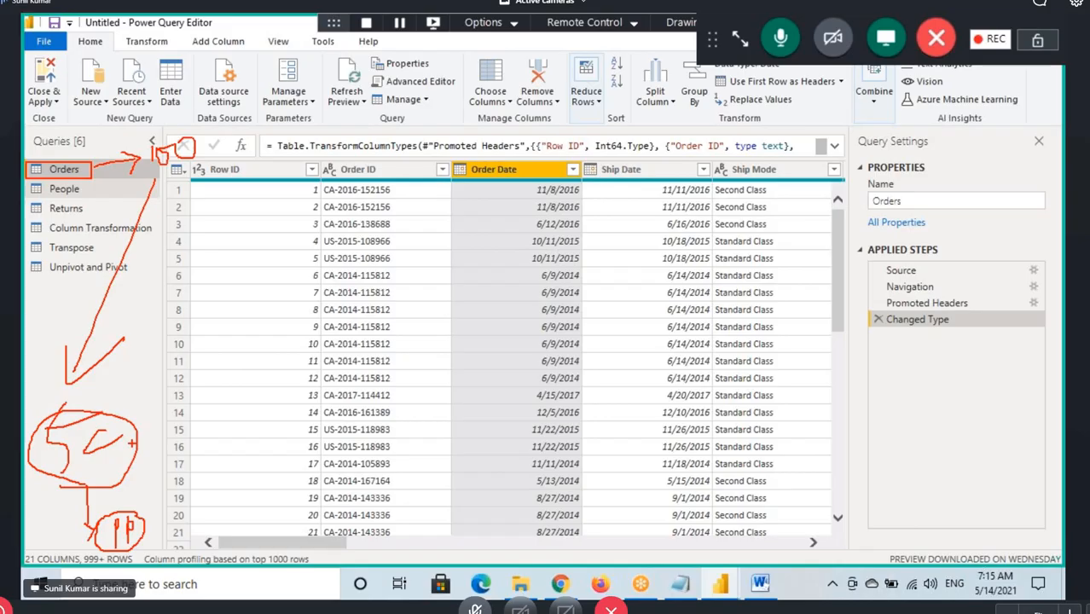
mouse_move(243, 546)
mouse_down()
mouse_move(444, 563)
mouse_move(429, 565)
mouse_move(742, 537)
mouse_move(286, 543)
mouse_up()
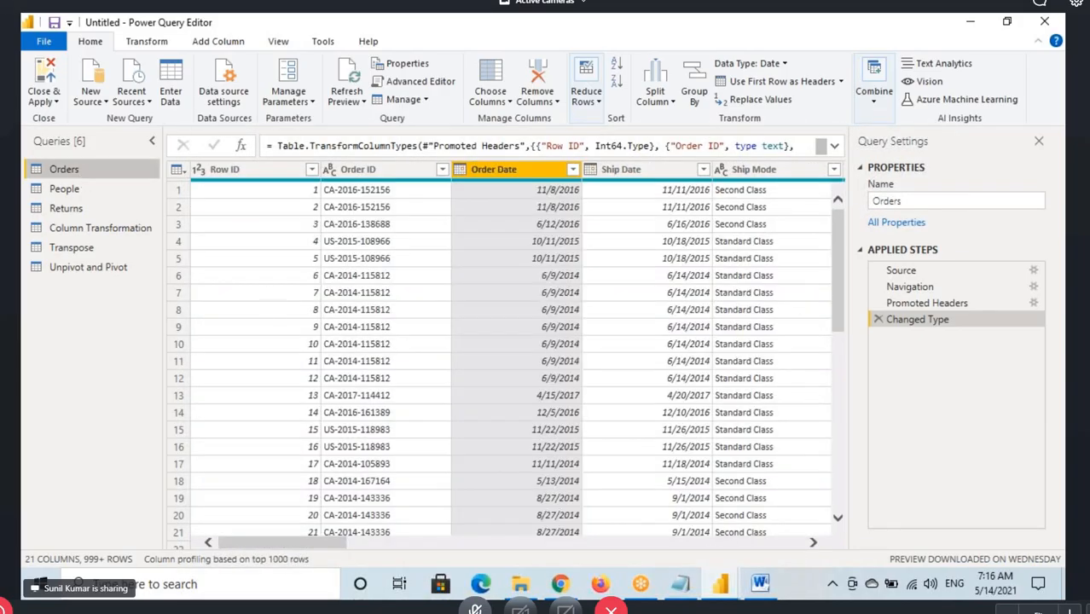
Handwrite an abbreviated column list in red, with C, St, Sal, Prf and Qty, circle it, and clear the drawing
drag(105, 326, 88, 333)
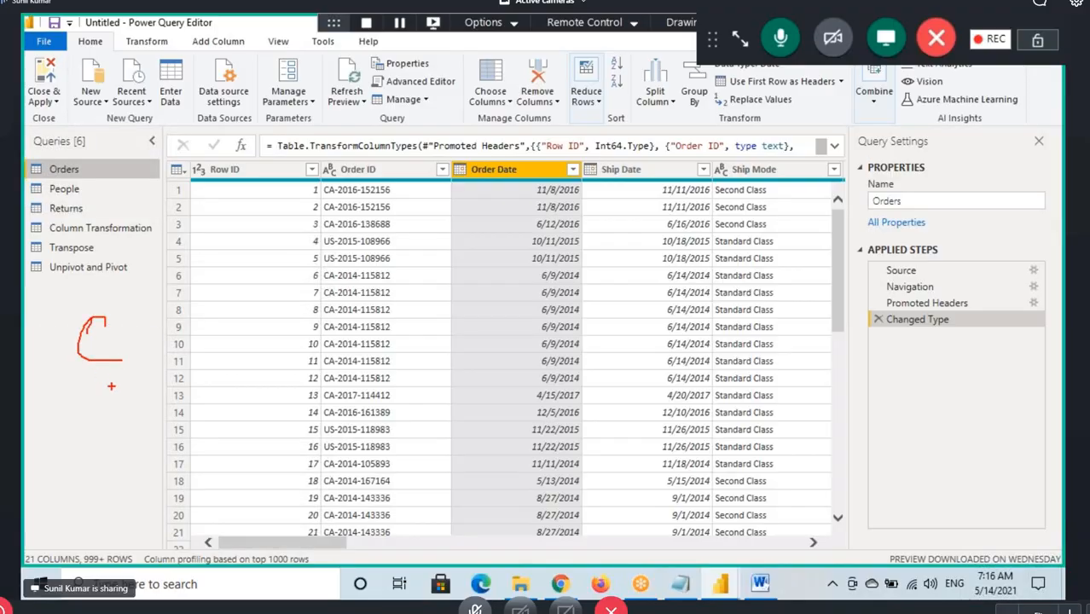
mouse_move(113, 385)
mouse_down()
mouse_move(127, 429)
mouse_move(92, 426)
mouse_move(133, 420)
mouse_up()
drag(117, 406, 179, 384)
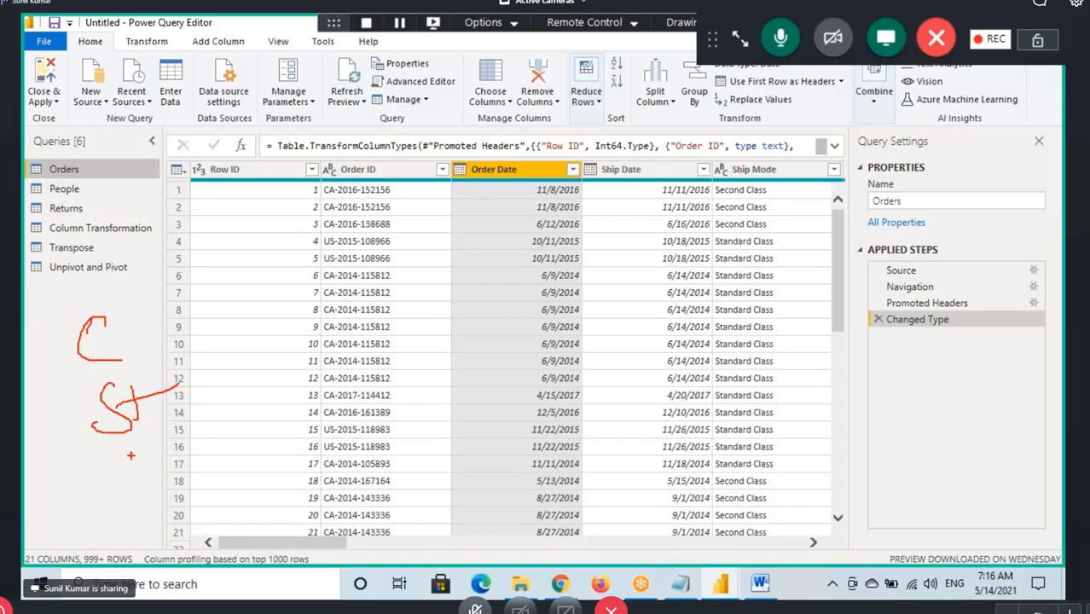
mouse_move(131, 456)
mouse_down()
mouse_move(106, 460)
mouse_move(172, 442)
mouse_up()
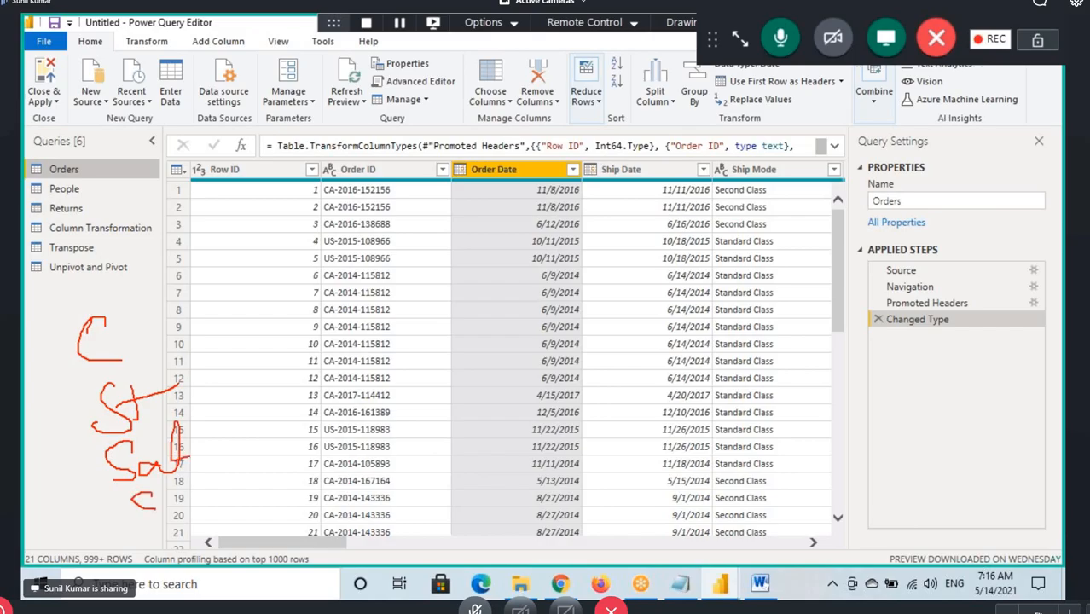
drag(197, 483, 179, 522)
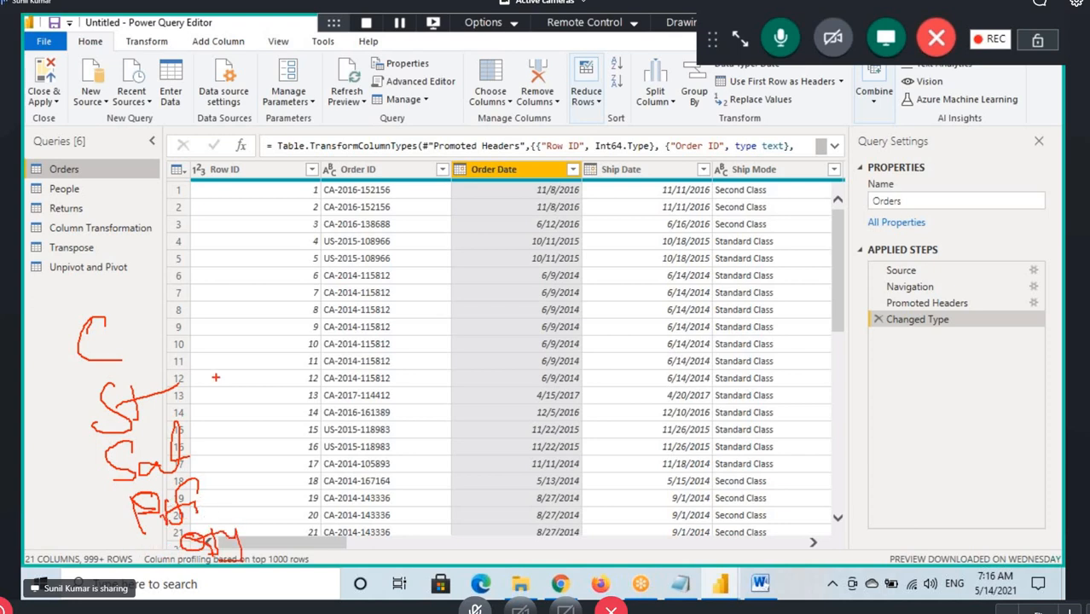
mouse_move(216, 377)
mouse_down()
mouse_move(119, 341)
mouse_move(162, 530)
mouse_move(272, 431)
mouse_move(208, 301)
mouse_up()
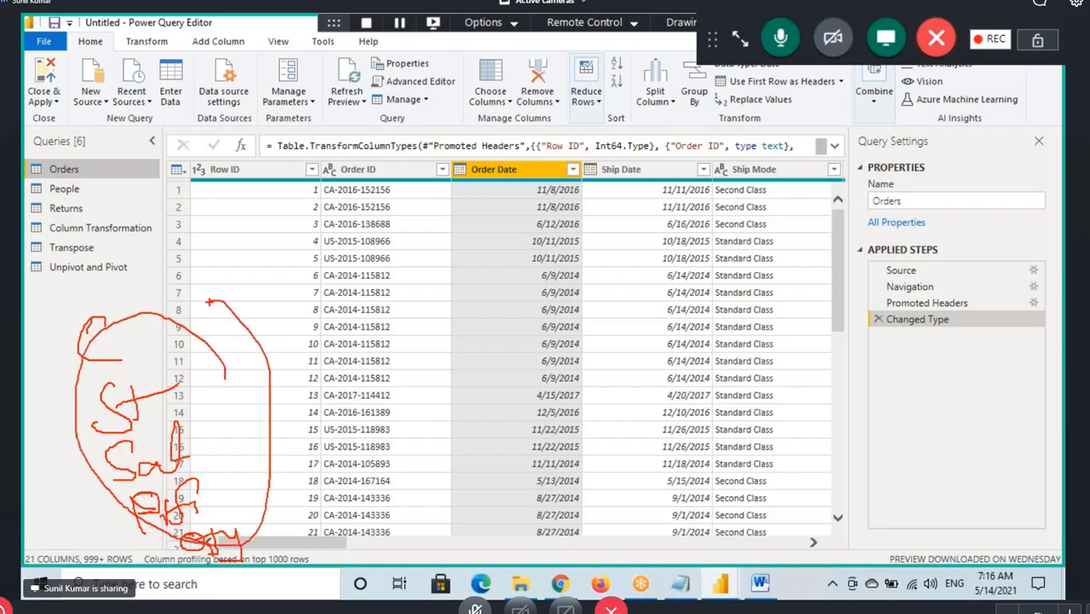
key(Escape)
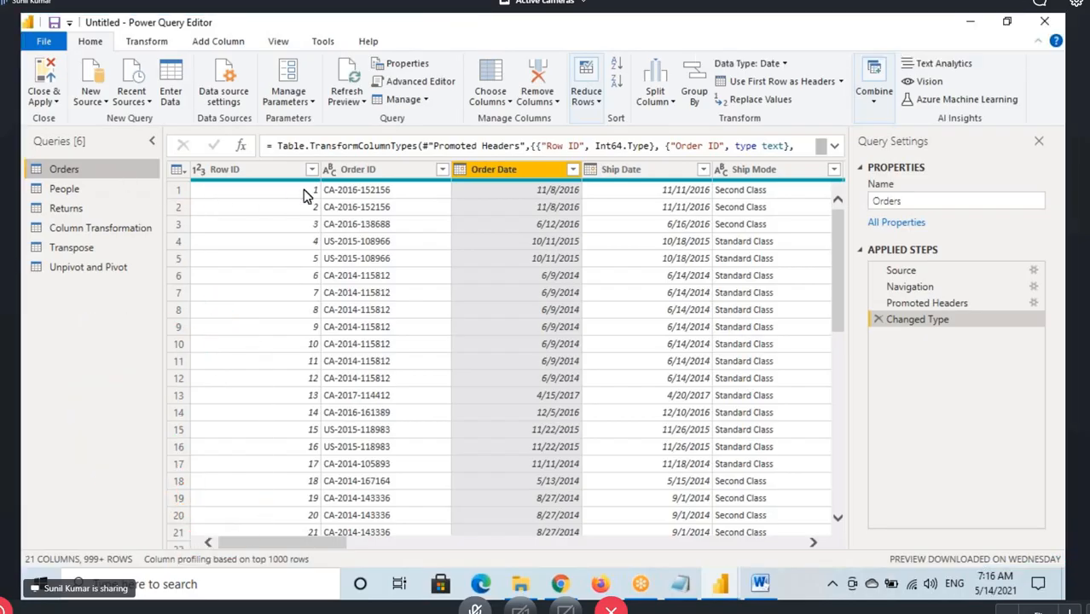
Select the Country and State columns together in the Orders query preview
drag(266, 542, 482, 550)
click(348, 522)
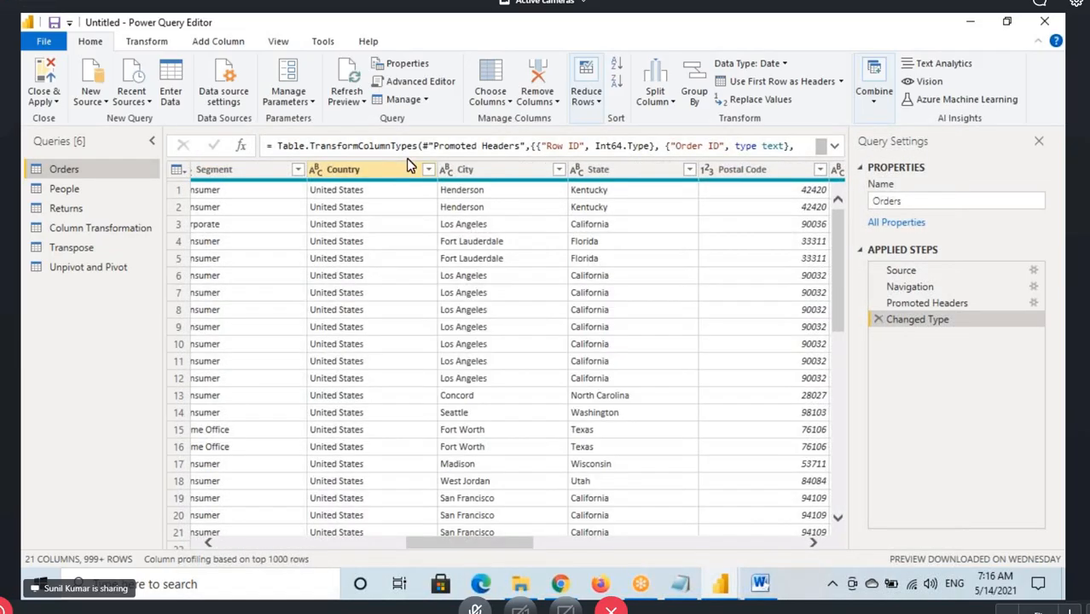
click(468, 188)
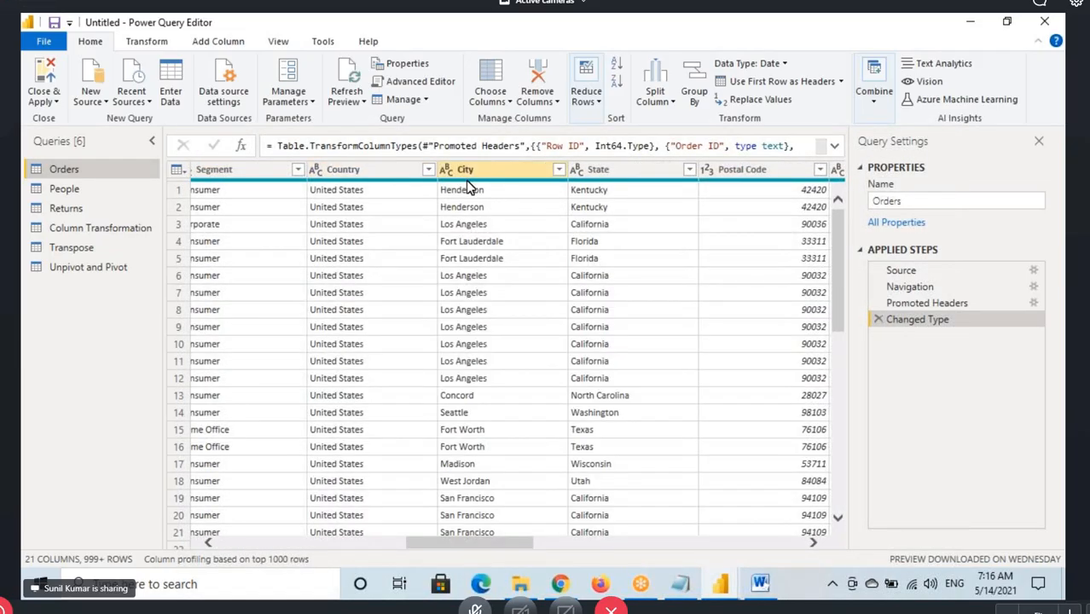
click(361, 166)
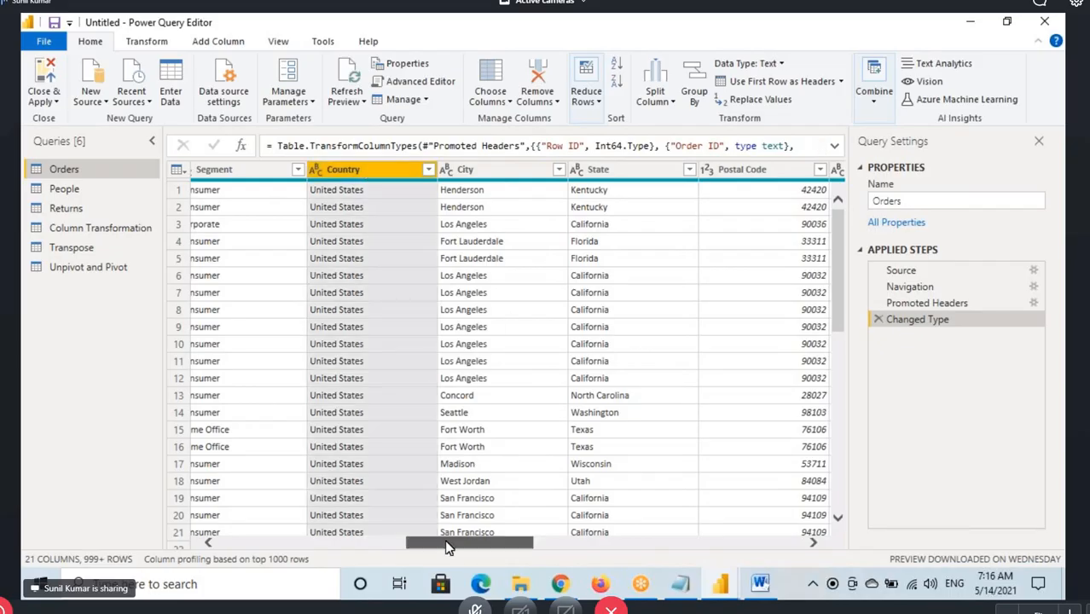
drag(445, 547, 508, 553)
click(393, 171)
click(584, 169)
ctrl+click(730, 171)
ctrl+click(772, 173)
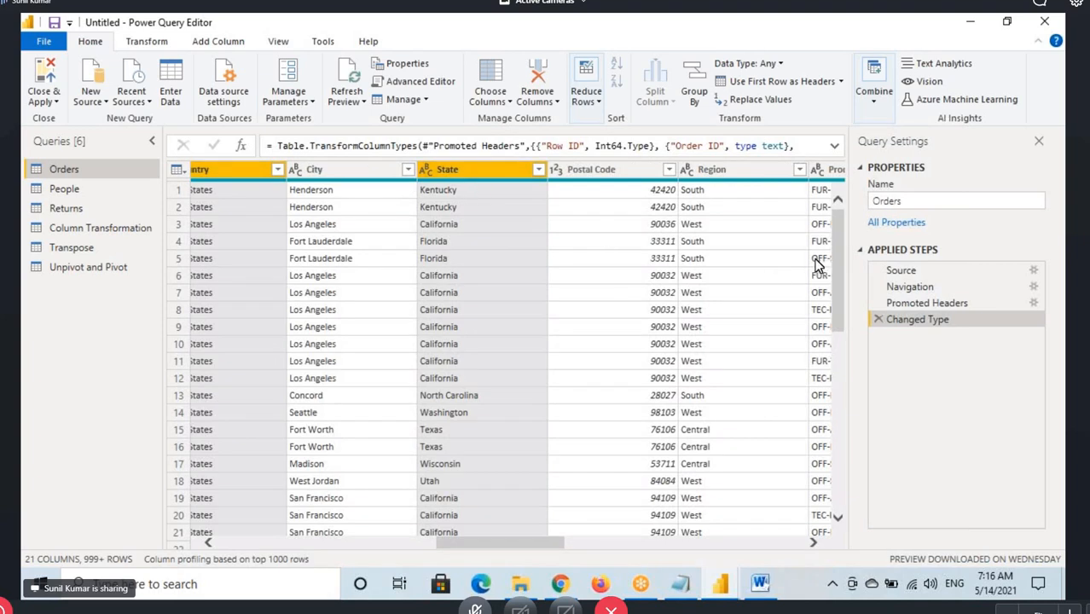
Show the Choose Columns options, and mark the Choose Columns command with a red box and arrow and the Orders query with a red box
drag(476, 555, 241, 563)
click(503, 100)
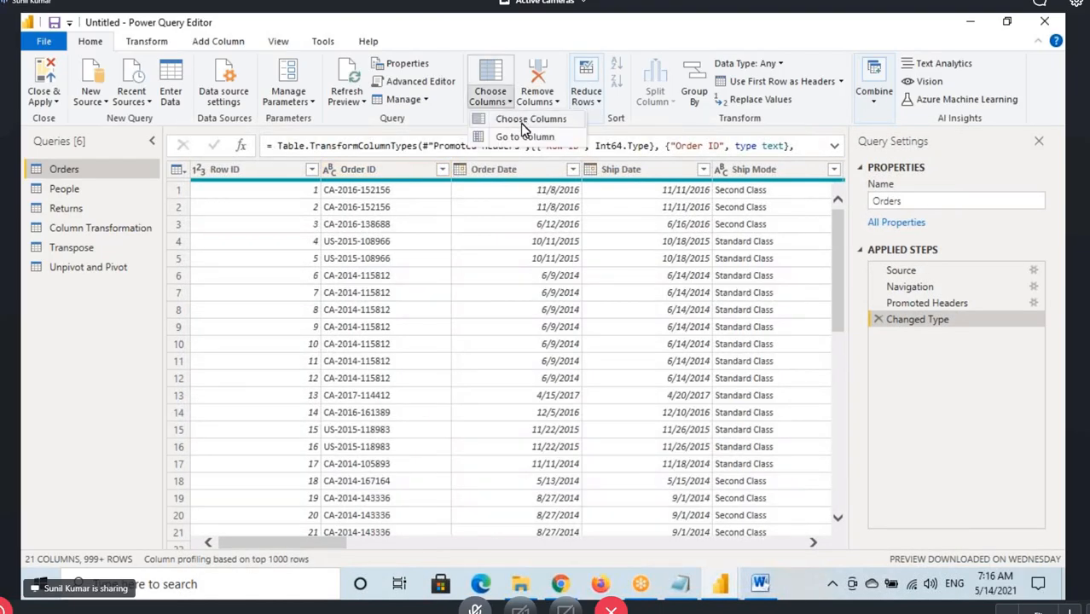
key(ctrl+2)
mouse_move(469, 111)
mouse_down()
mouse_move(590, 129)
mouse_move(625, 90)
mouse_move(687, 126)
mouse_up()
drag(36, 176, 98, 175)
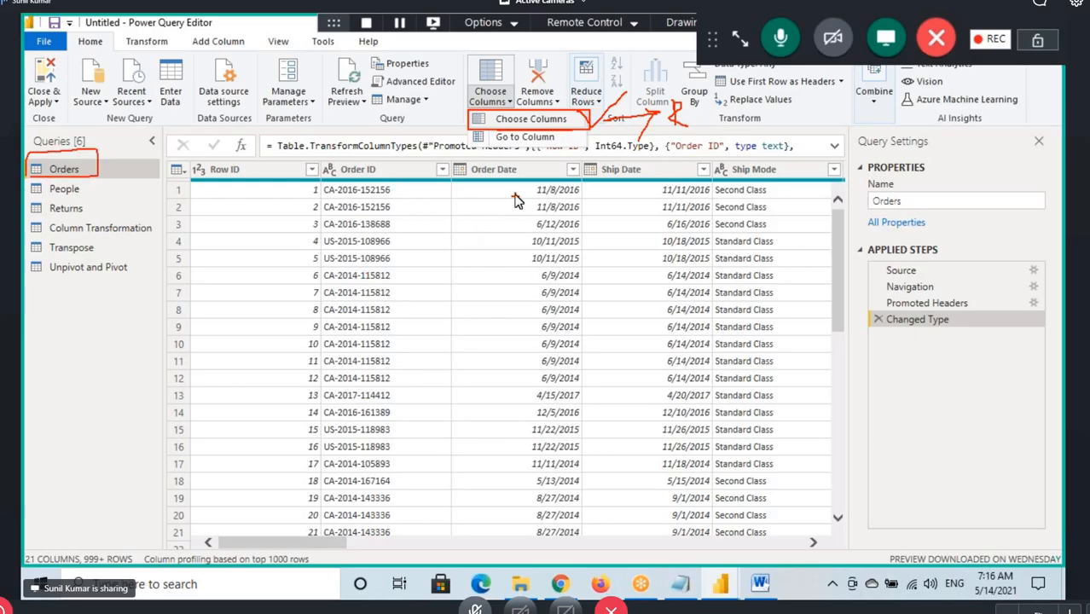
Open Choose Columns for the Orders query, box its title and column list in red, and draw an arrow from the Orders query to the list
click(511, 119)
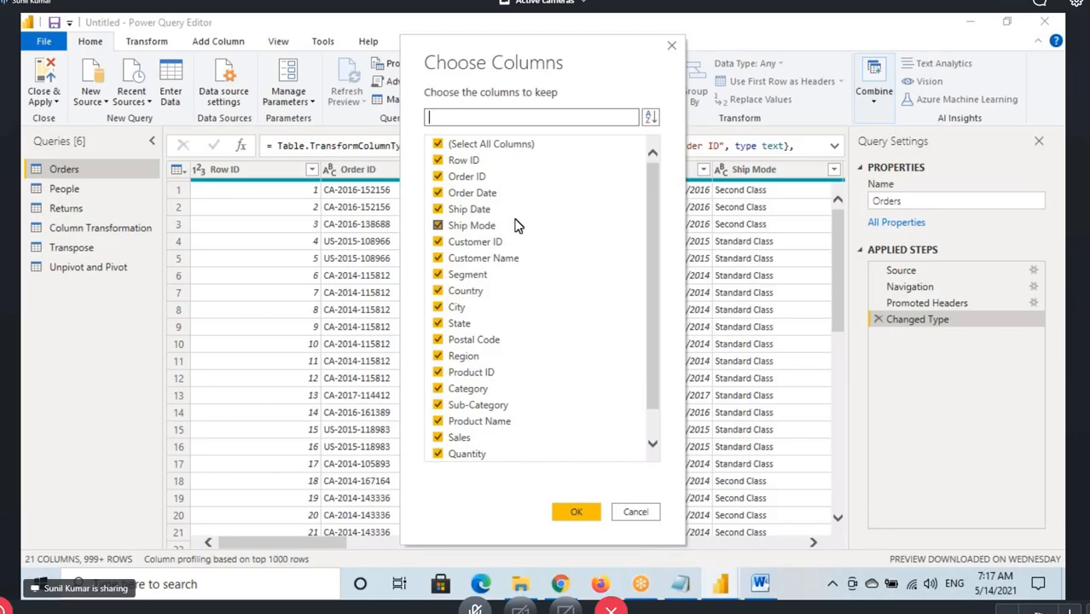
key(ctrl+shift+d)
drag(420, 50, 580, 78)
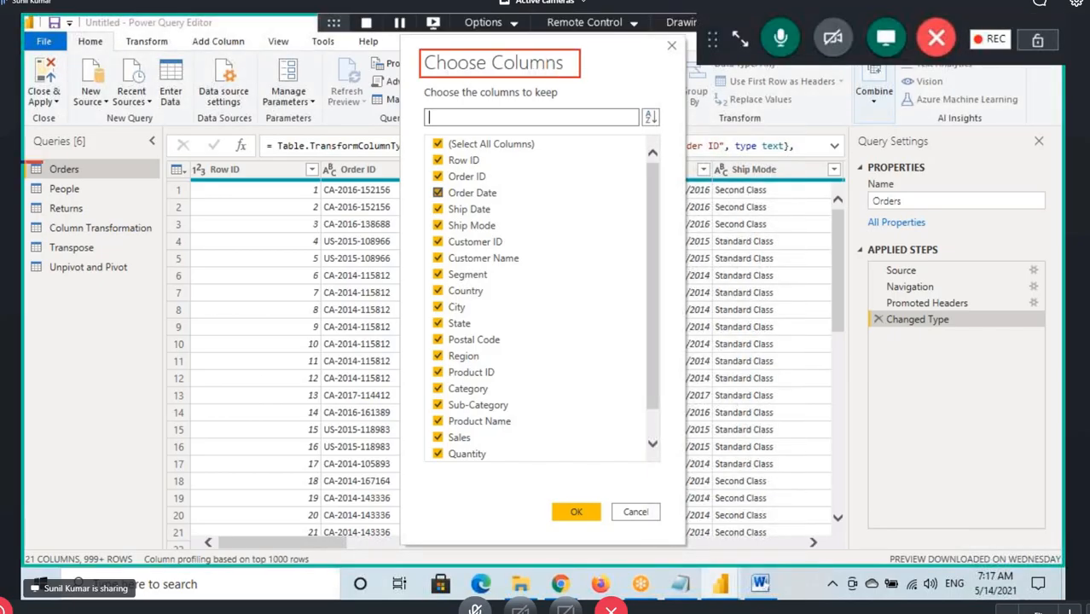
mouse_move(42, 162)
mouse_down()
mouse_move(97, 178)
mouse_move(329, 83)
mouse_move(416, 156)
mouse_move(392, 141)
mouse_move(454, 256)
mouse_move(511, 479)
mouse_up()
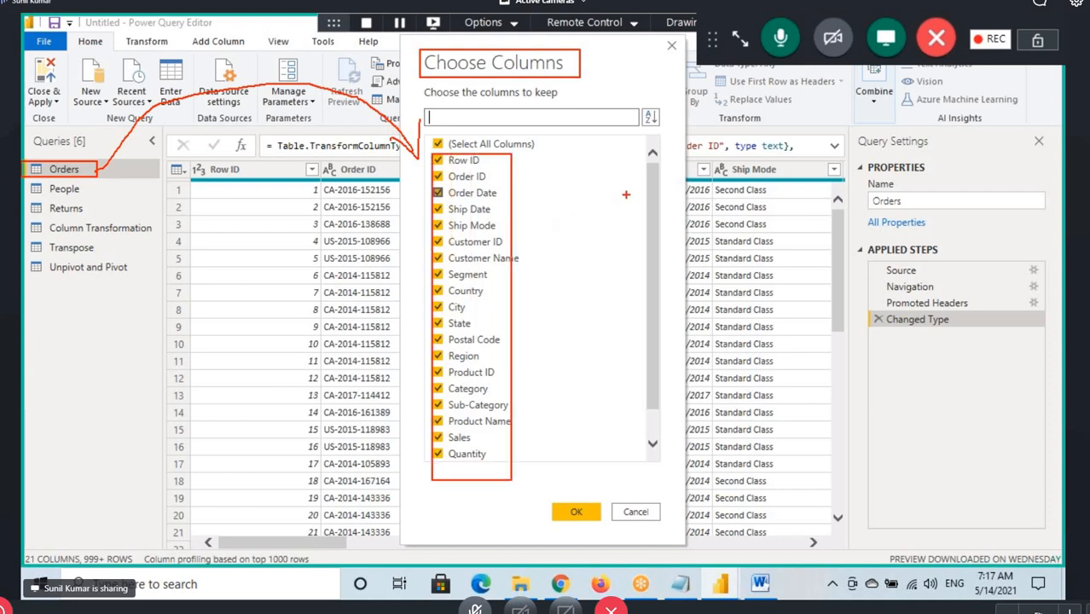
Keep only the Country, State, Sales, Quantity and Profit columns in the Orders query with Choose Columns
click(443, 145)
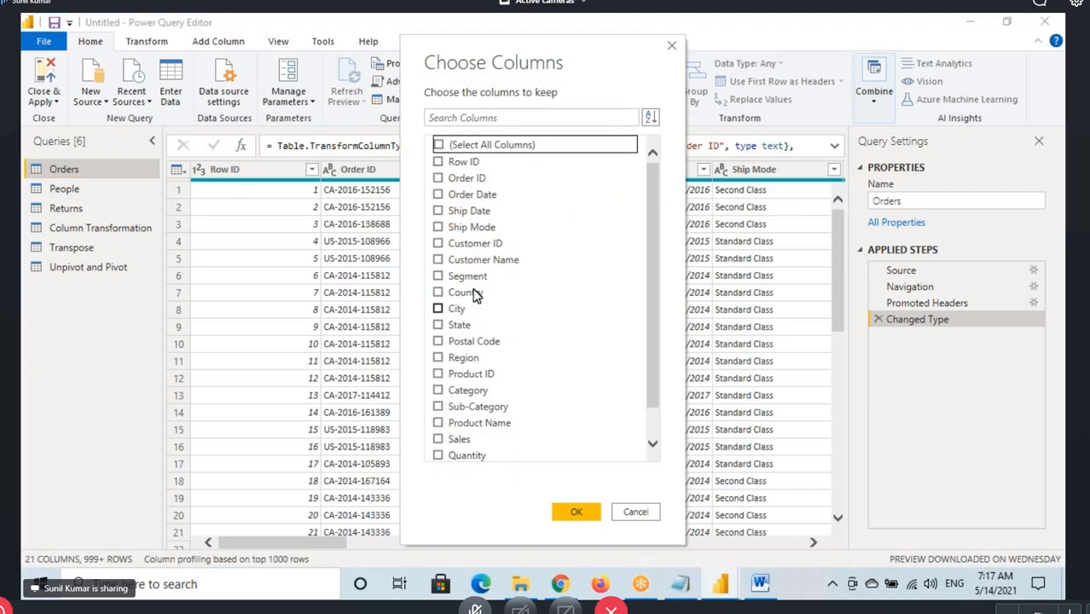
click(439, 292)
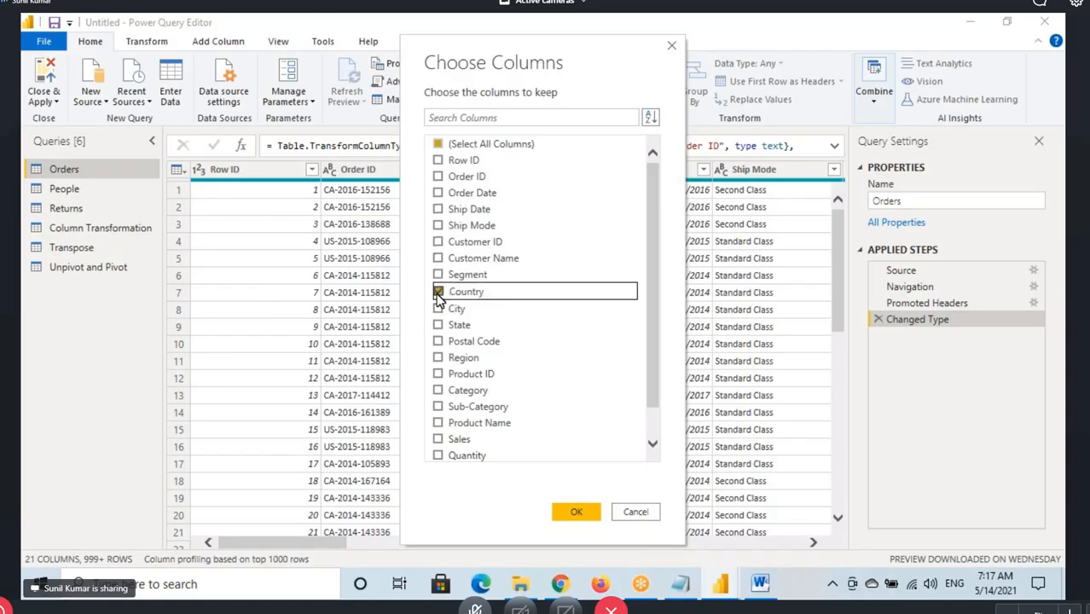
click(438, 326)
scroll(452, 363, down, 2)
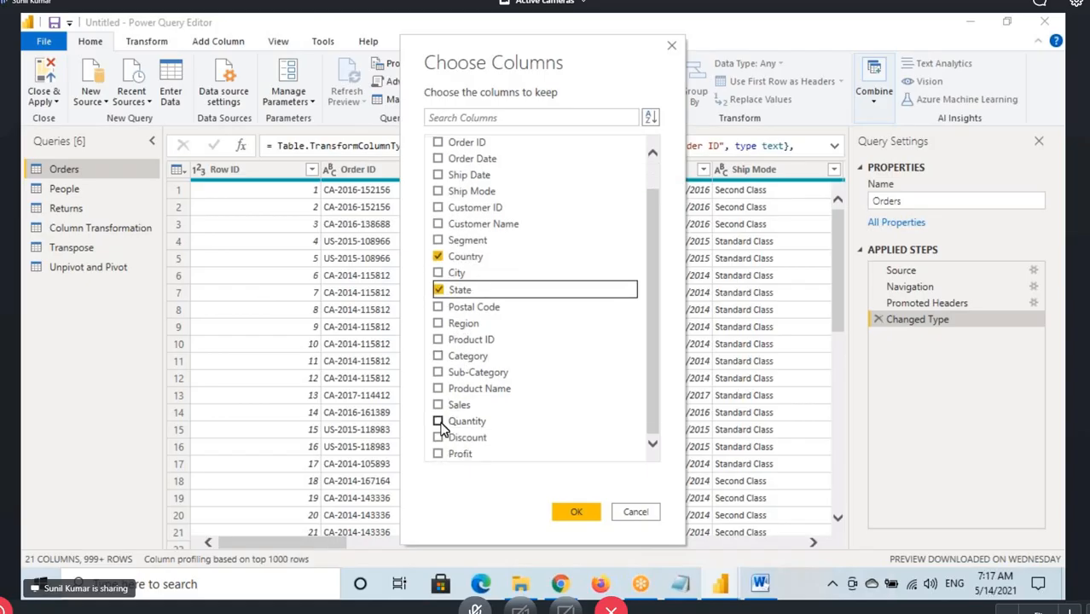
click(438, 420)
click(438, 420)
click(438, 403)
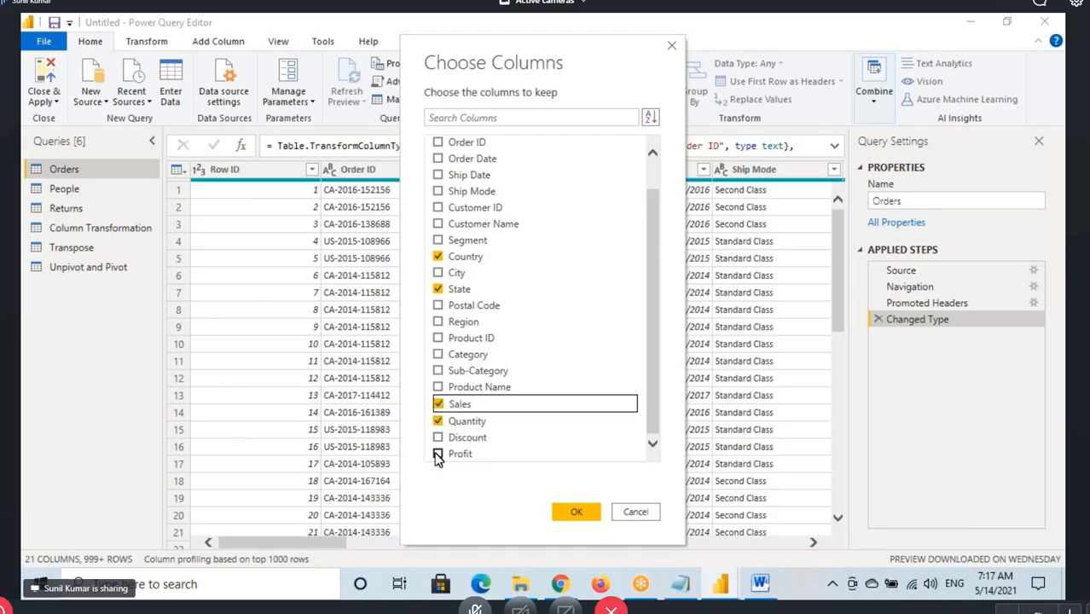
click(437, 453)
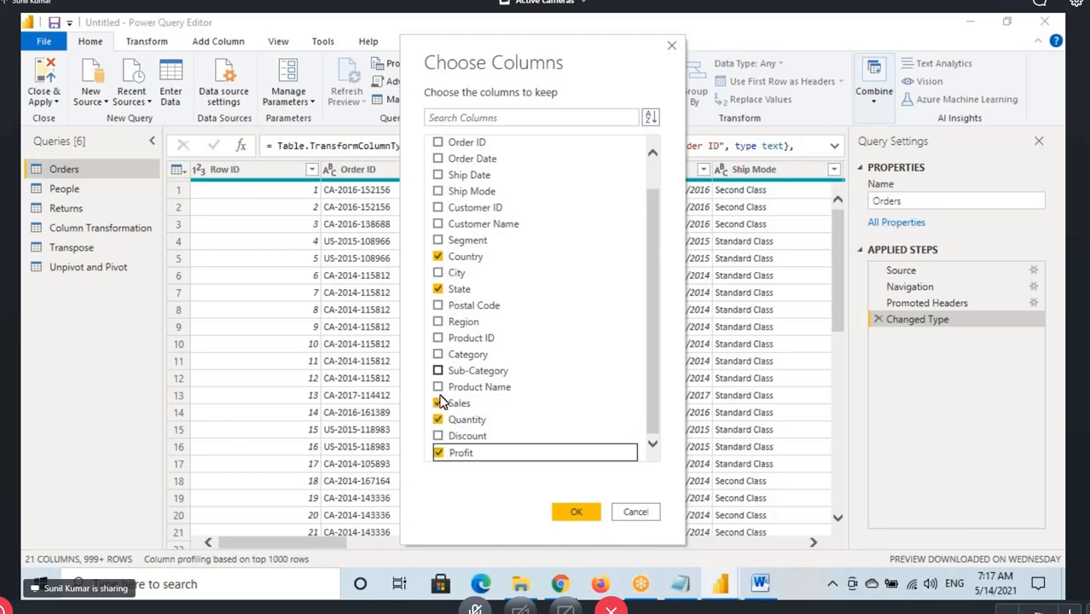
scroll(466, 292, up, 2)
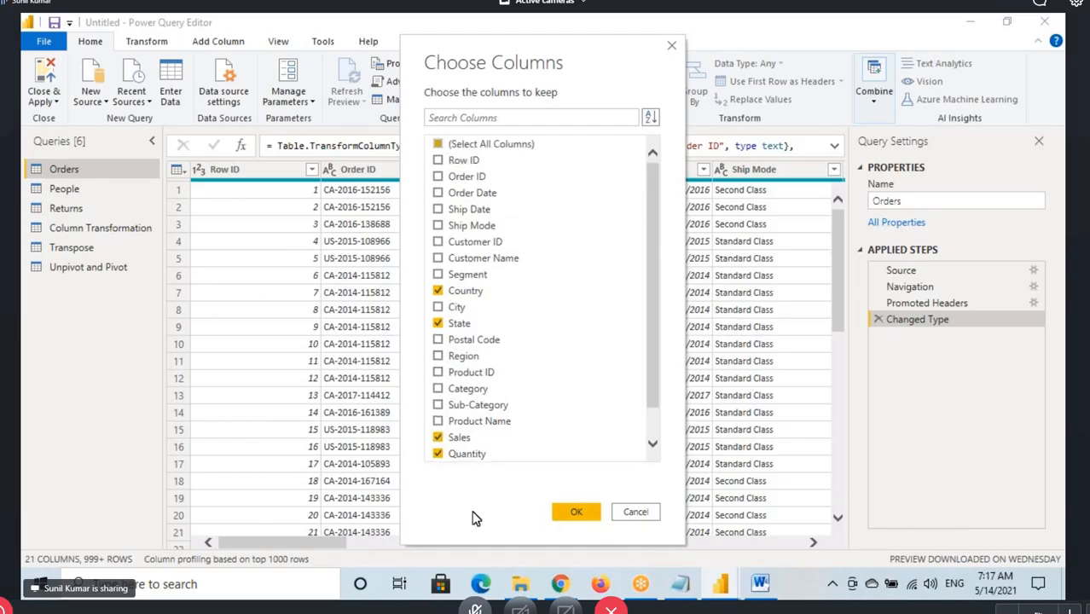
scroll(479, 213, down, 2)
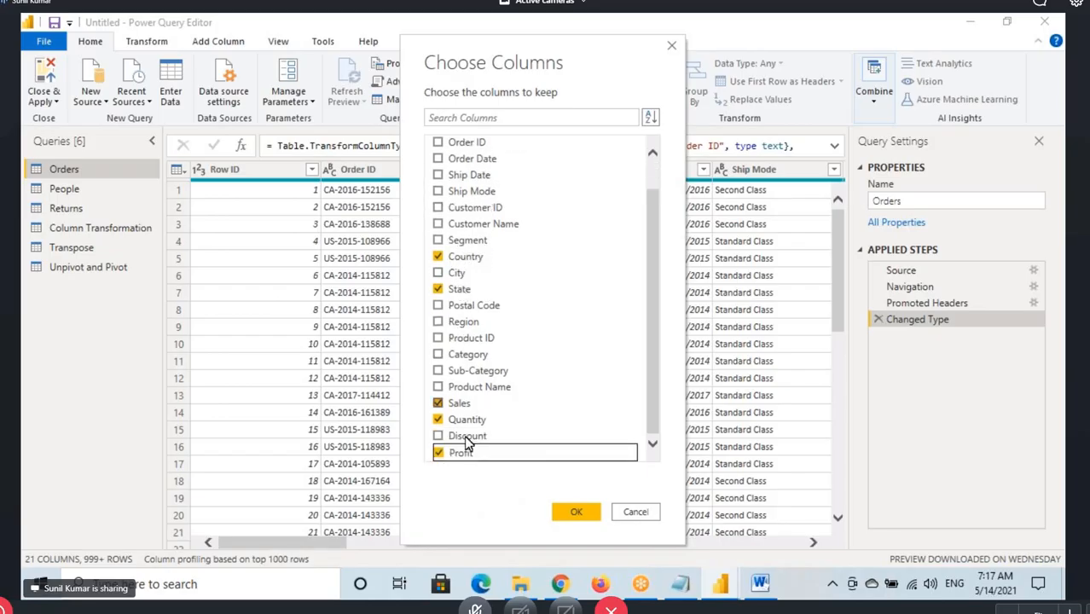
click(570, 512)
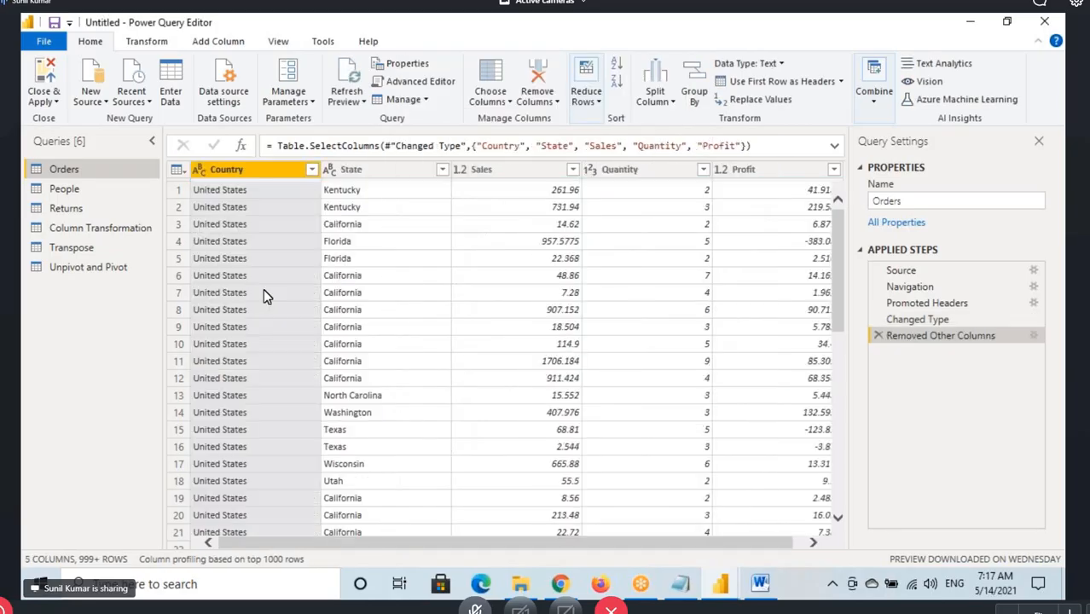
Go through the State, Sales, Quantity and Profit columns, and delete the Removed Other Columns step from the Orders query
click(376, 169)
click(507, 170)
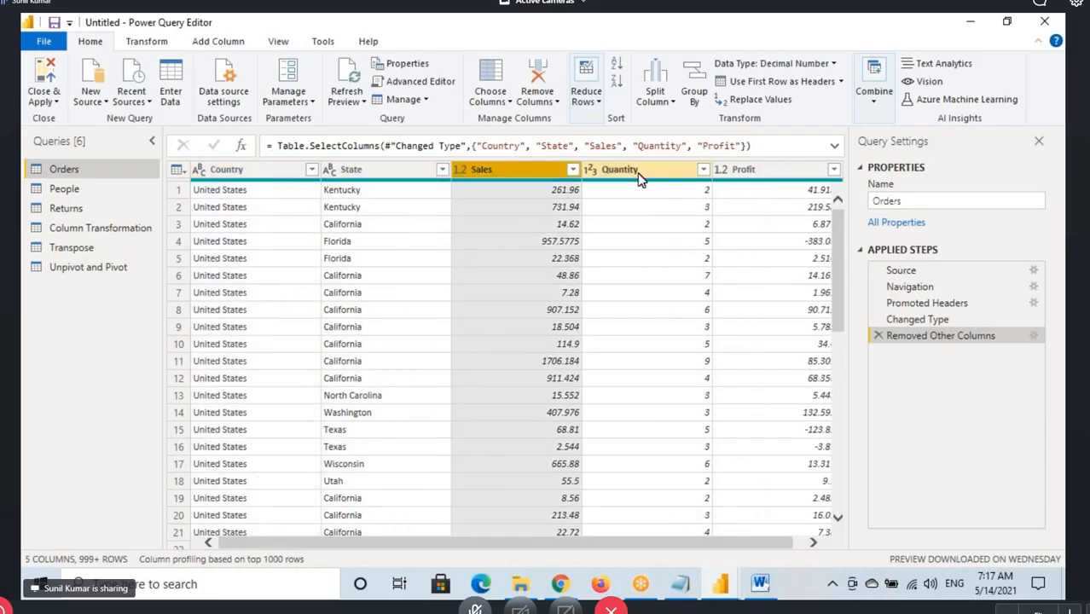
click(635, 170)
click(768, 170)
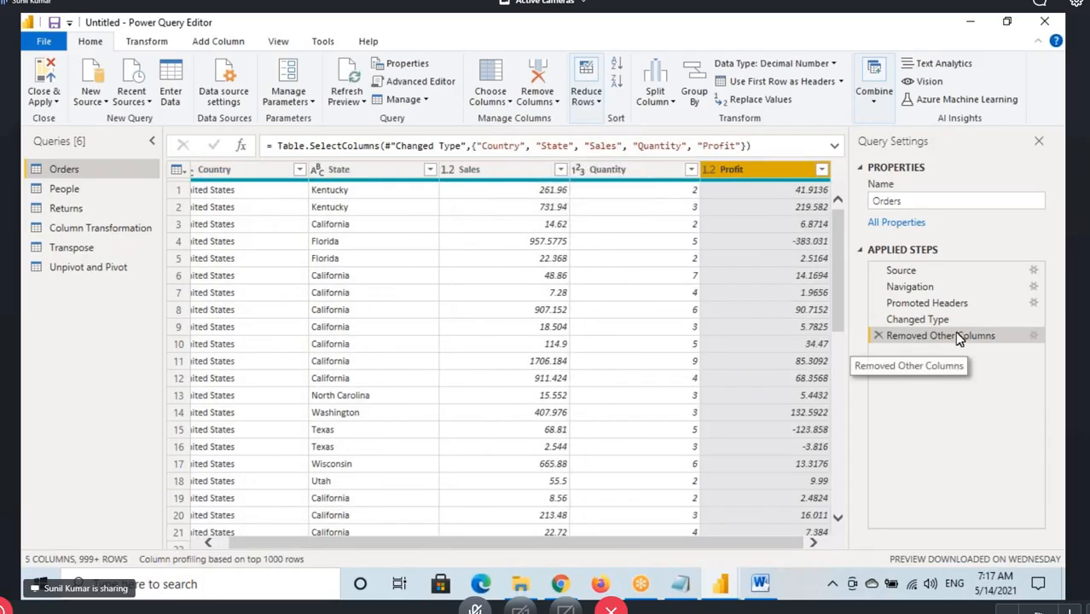
click(878, 336)
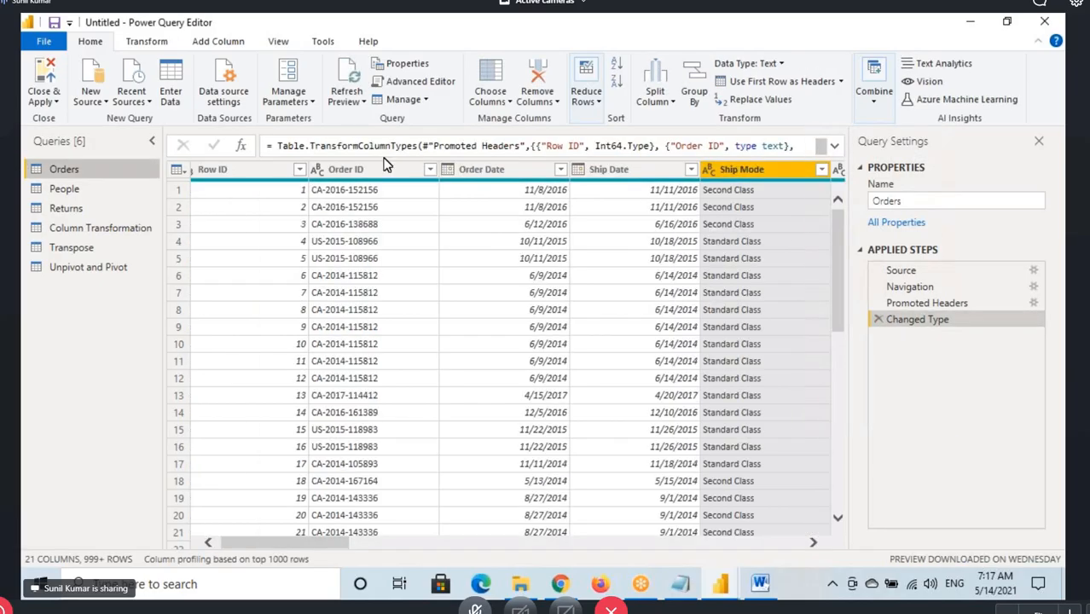
Show the sort options in Choose Columns, mark Natural Order and the matching Orders column sequence in red, and clear the drawing
click(502, 102)
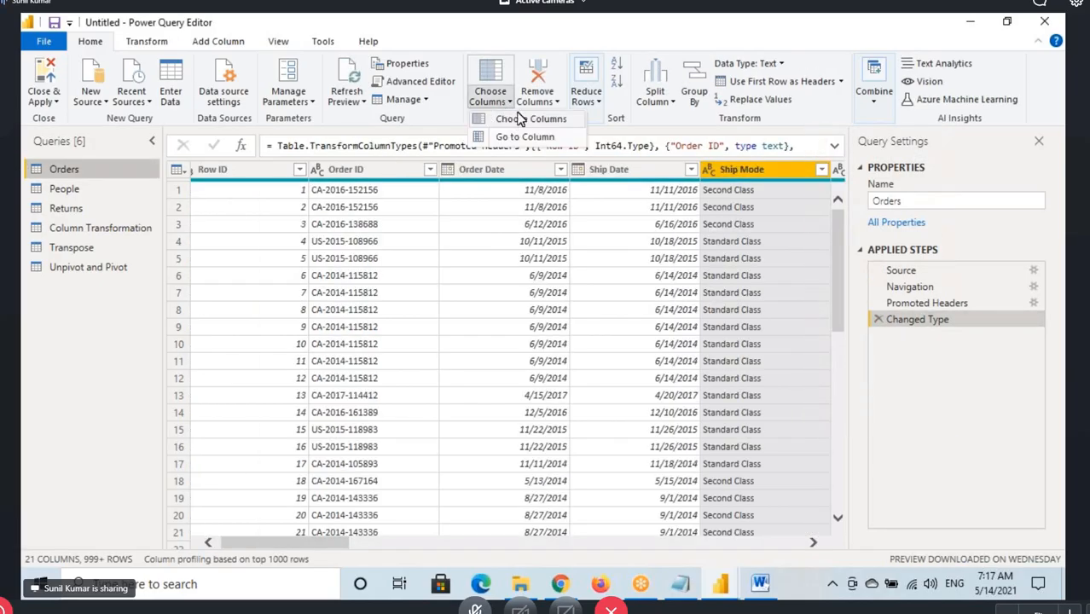
click(517, 119)
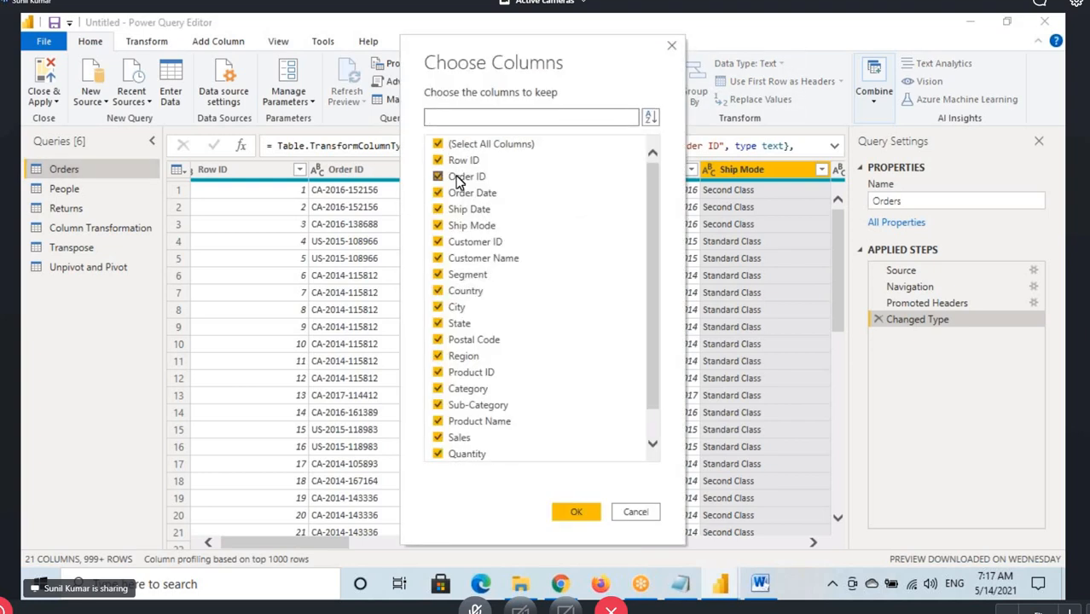
click(650, 117)
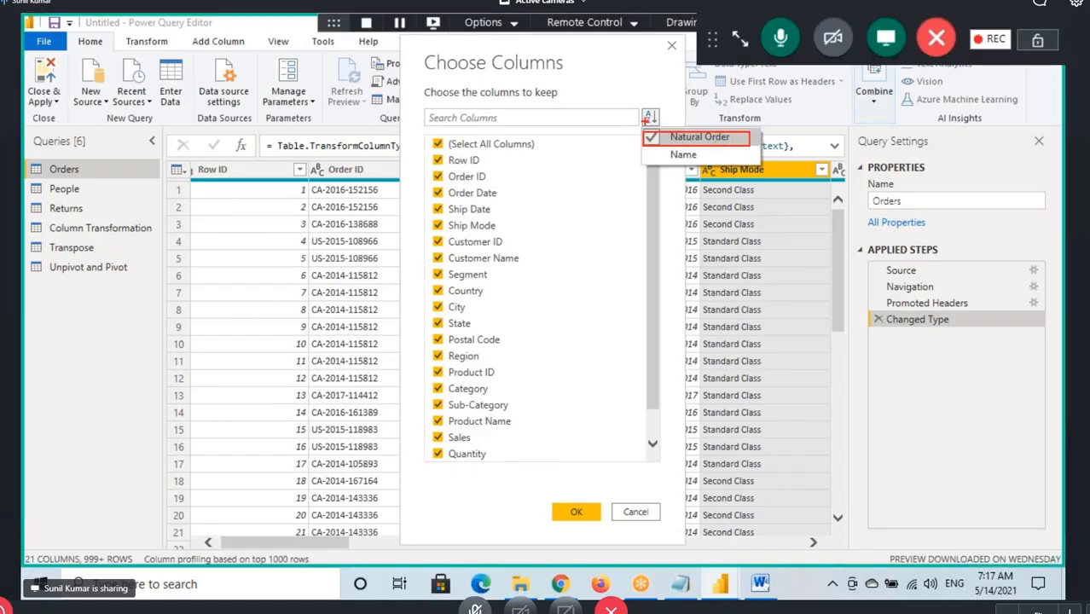
drag(51, 178, 100, 177)
drag(230, 177, 441, 152)
drag(384, 178, 437, 174)
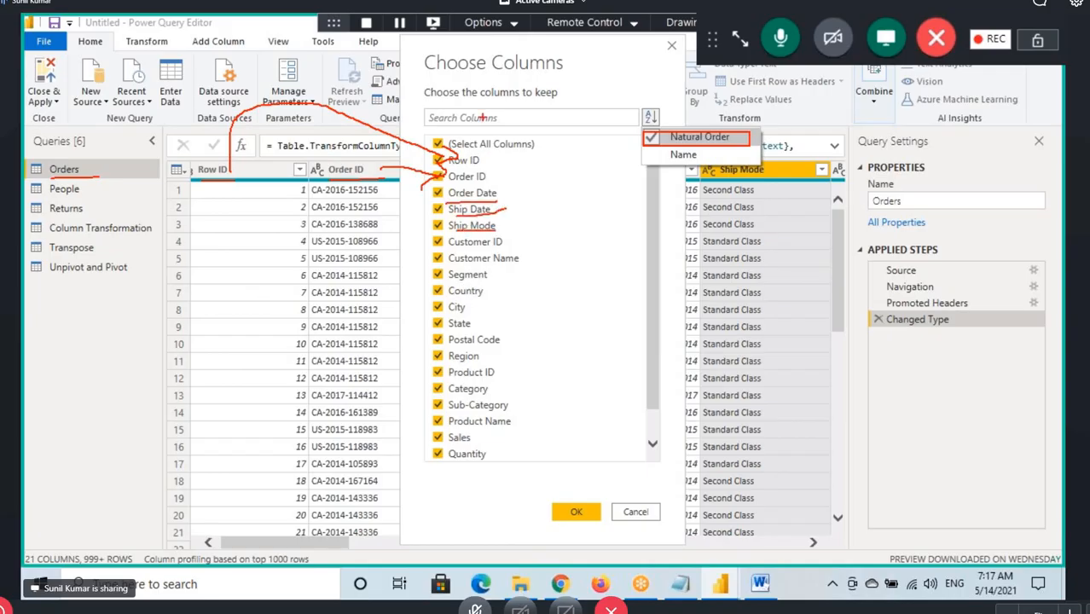
drag(58, 179, 122, 169)
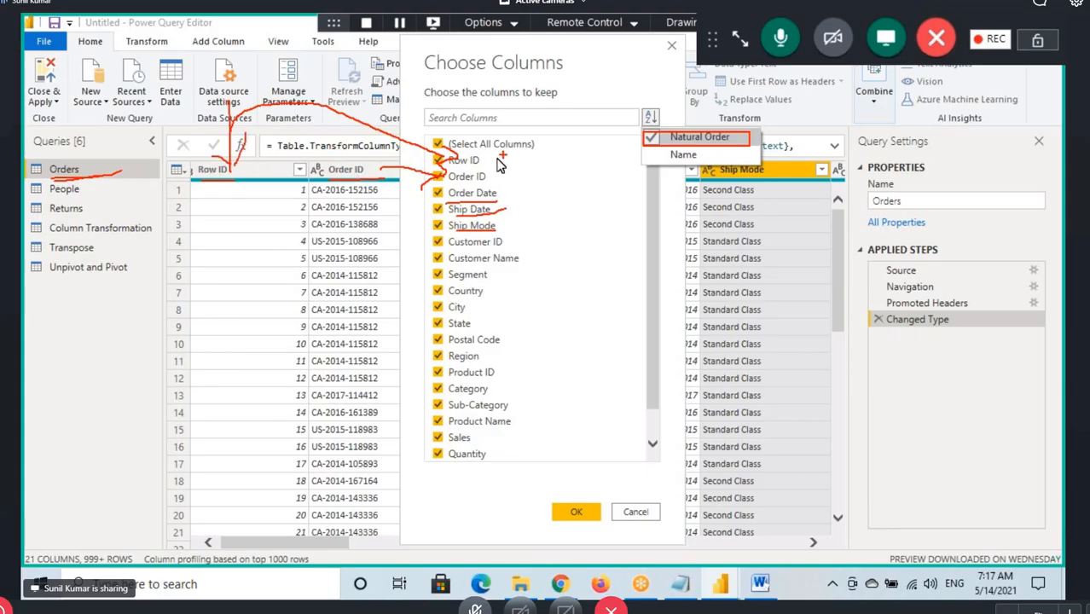
key(Escape)
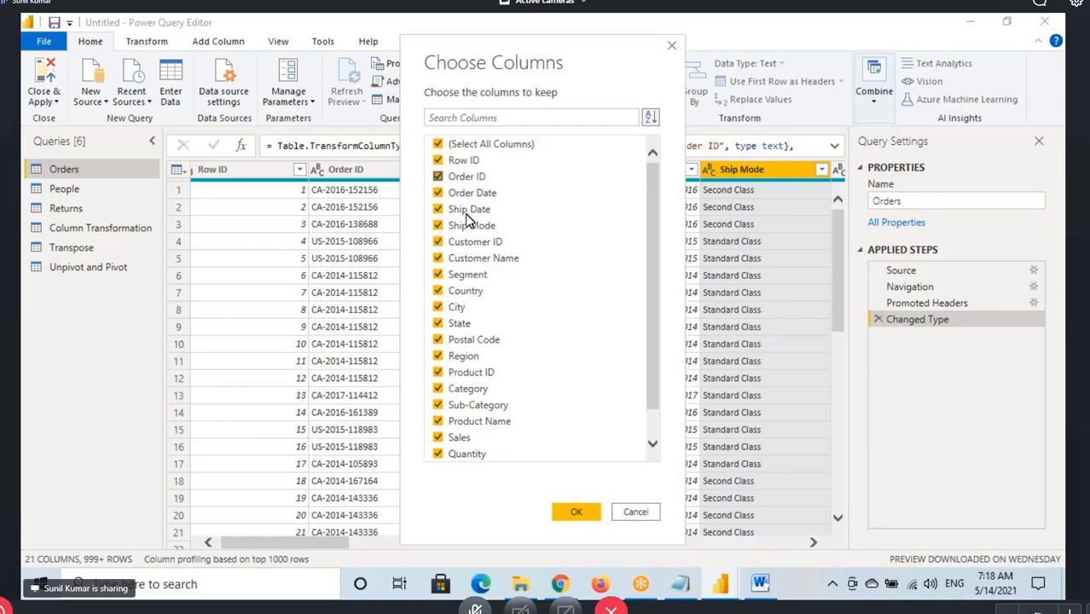
Sort the Choose Columns list by Name, handwrite a red A and Z beside it, and clear the drawing
click(651, 117)
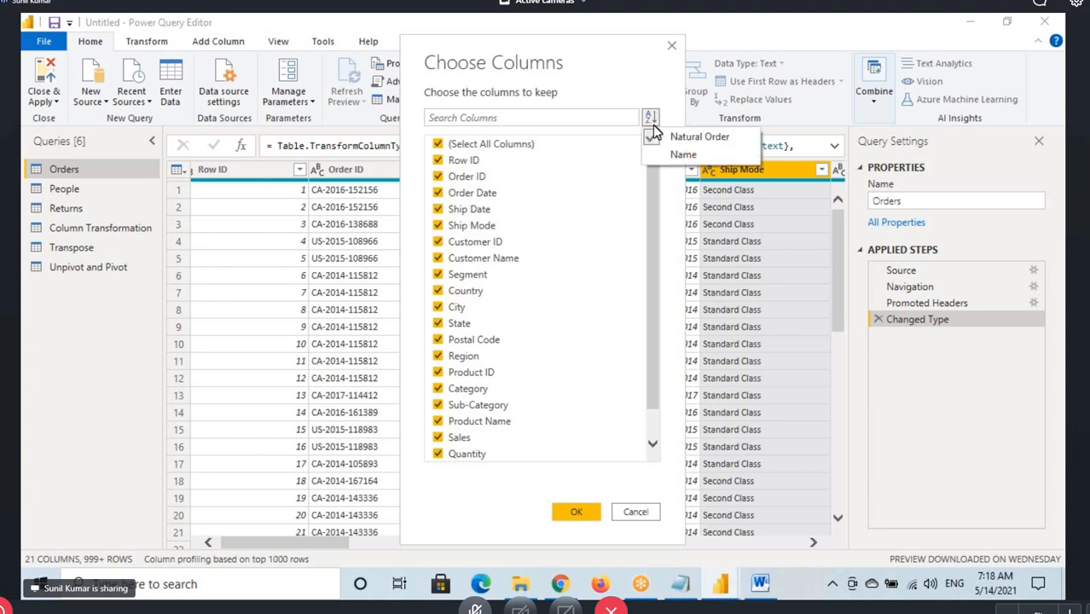
click(684, 156)
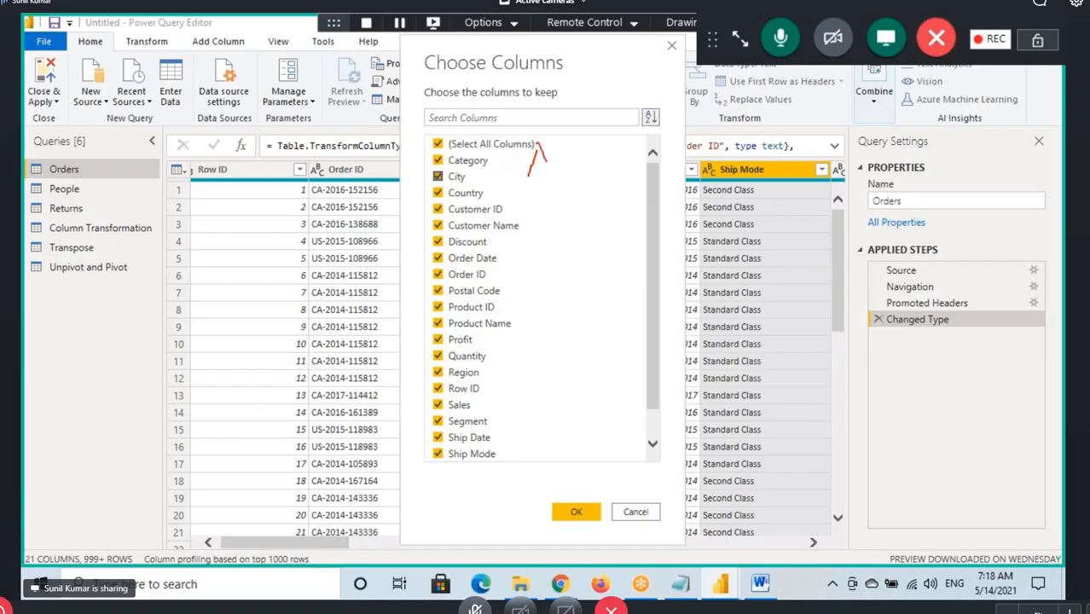
drag(531, 173, 556, 151)
drag(524, 418, 569, 398)
drag(532, 181, 561, 160)
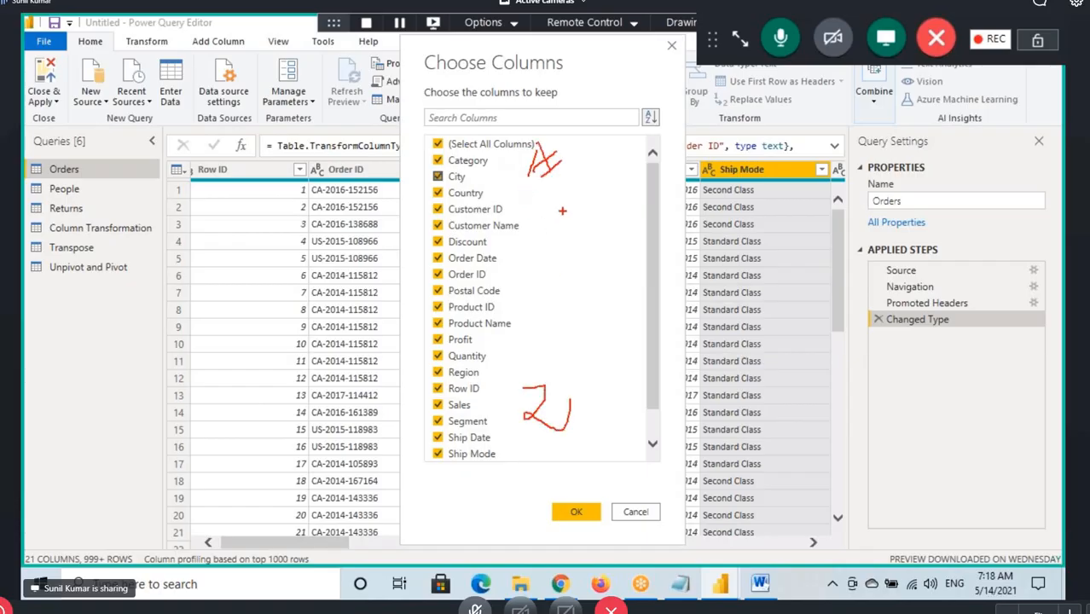
drag(525, 443, 584, 436)
key(Escape)
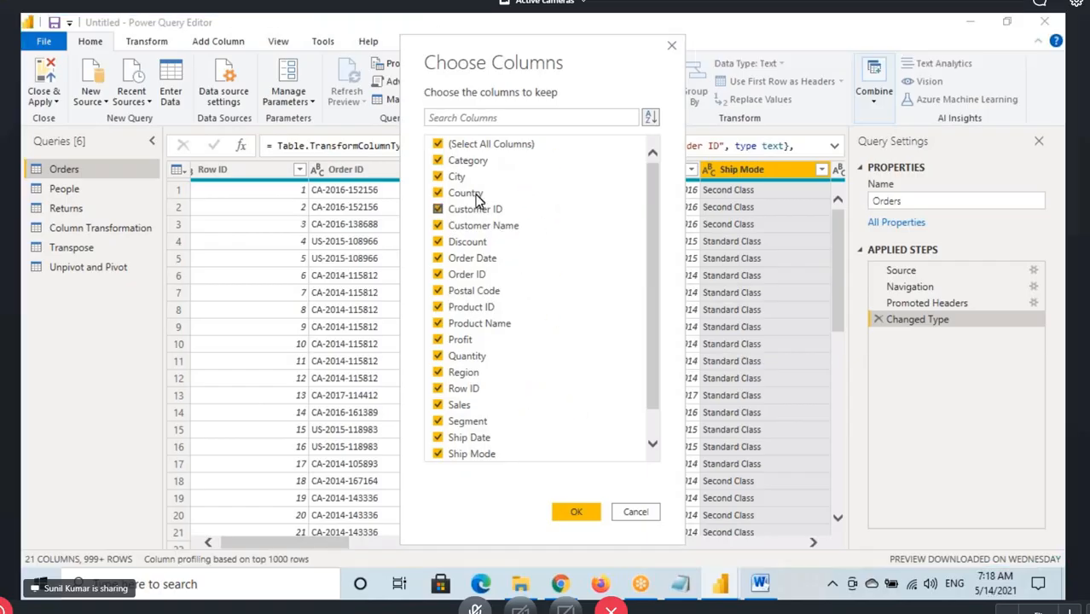
Deselect all columns in the name-sorted list, and select only Country, State, Quantity, Sales and Profit to keep
click(439, 145)
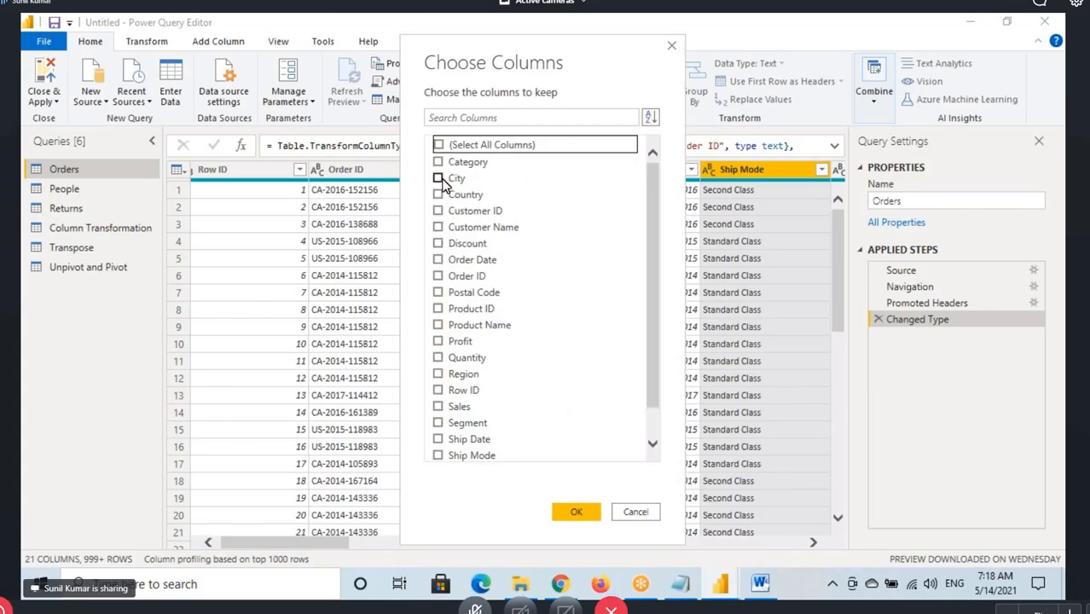
click(439, 194)
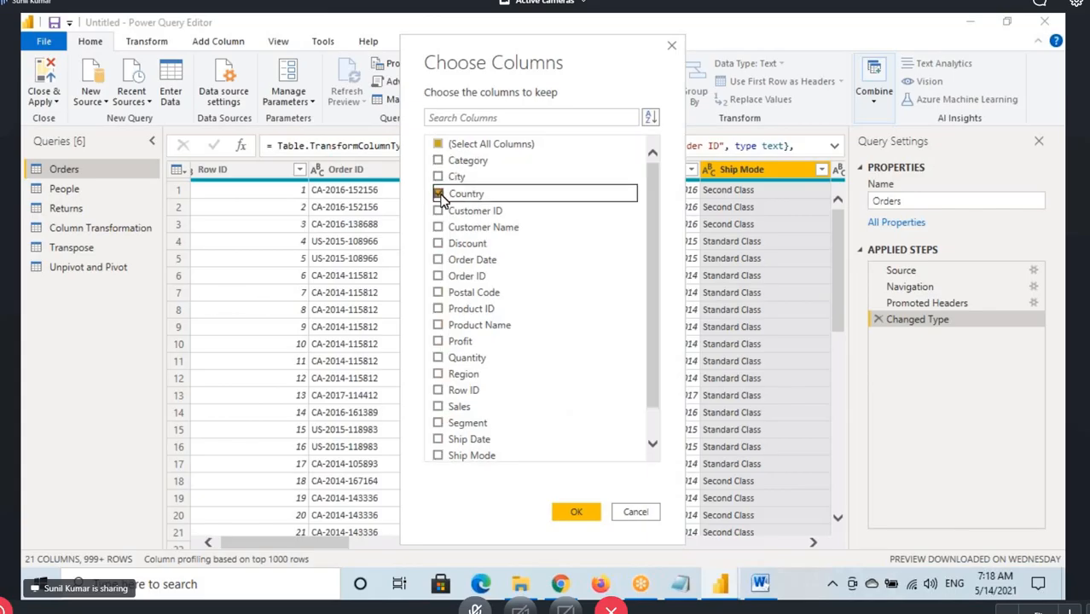
scroll(460, 332, down, 2)
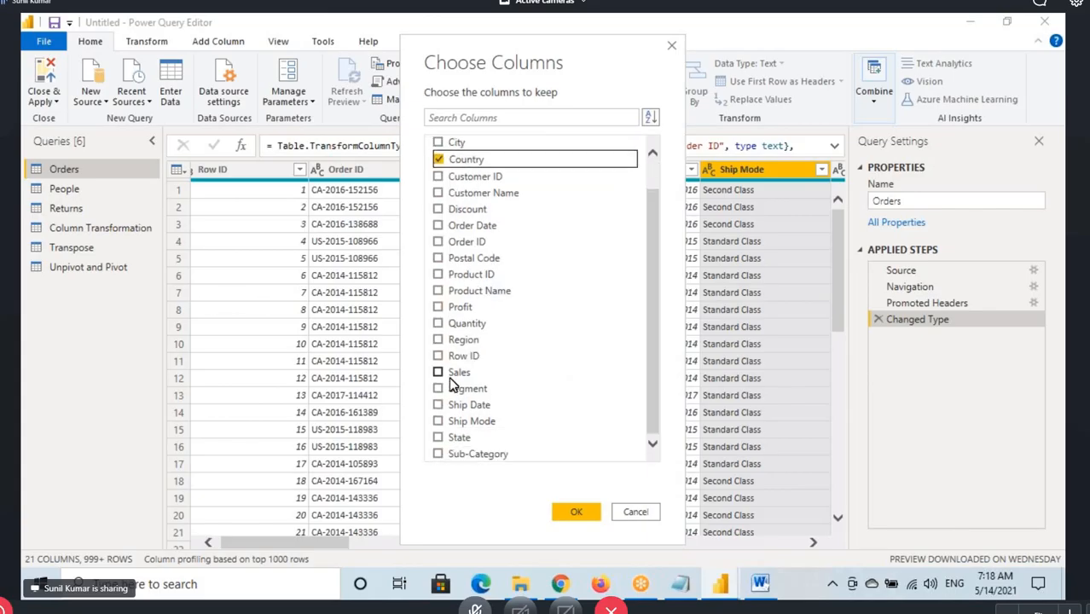
click(438, 438)
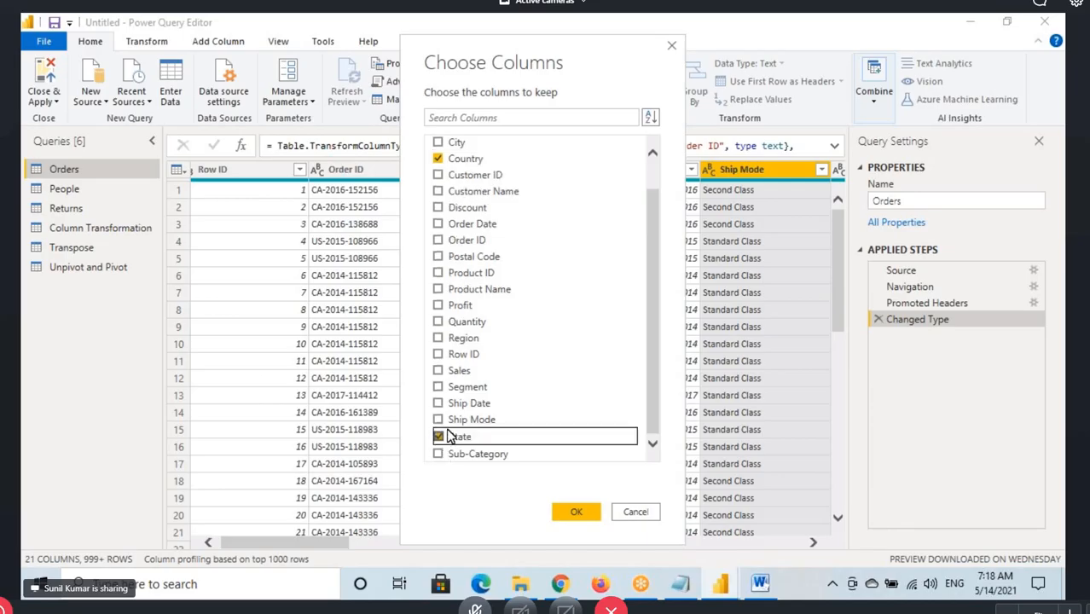
click(441, 322)
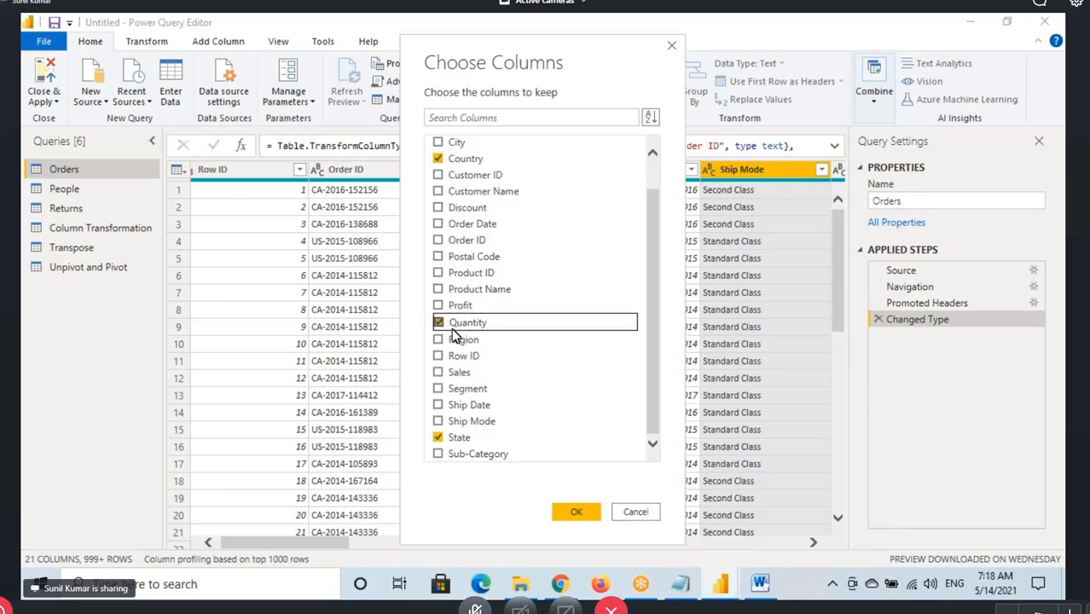
click(438, 373)
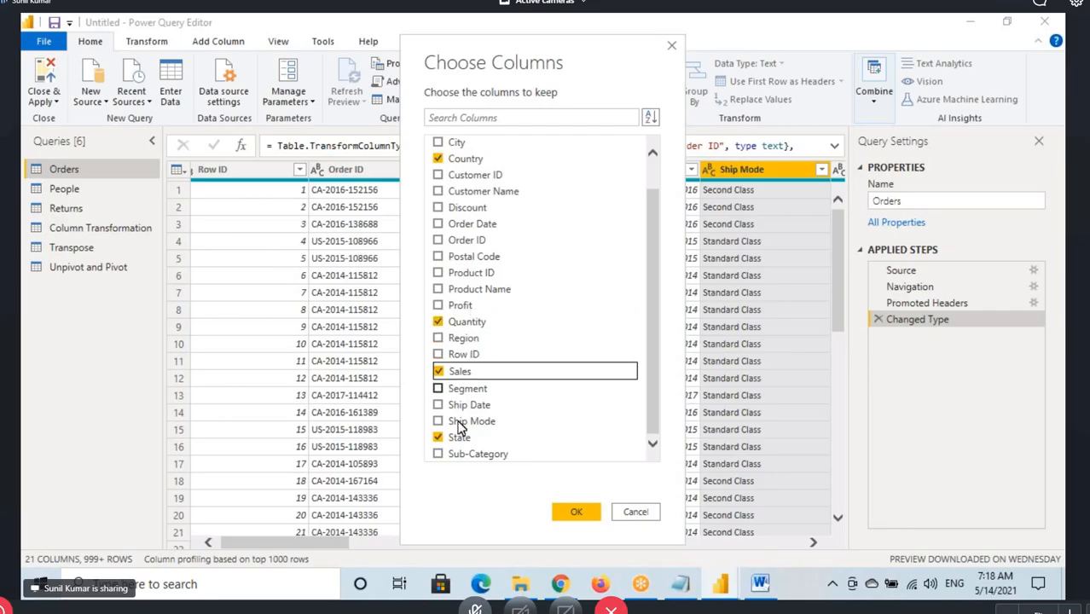
click(438, 305)
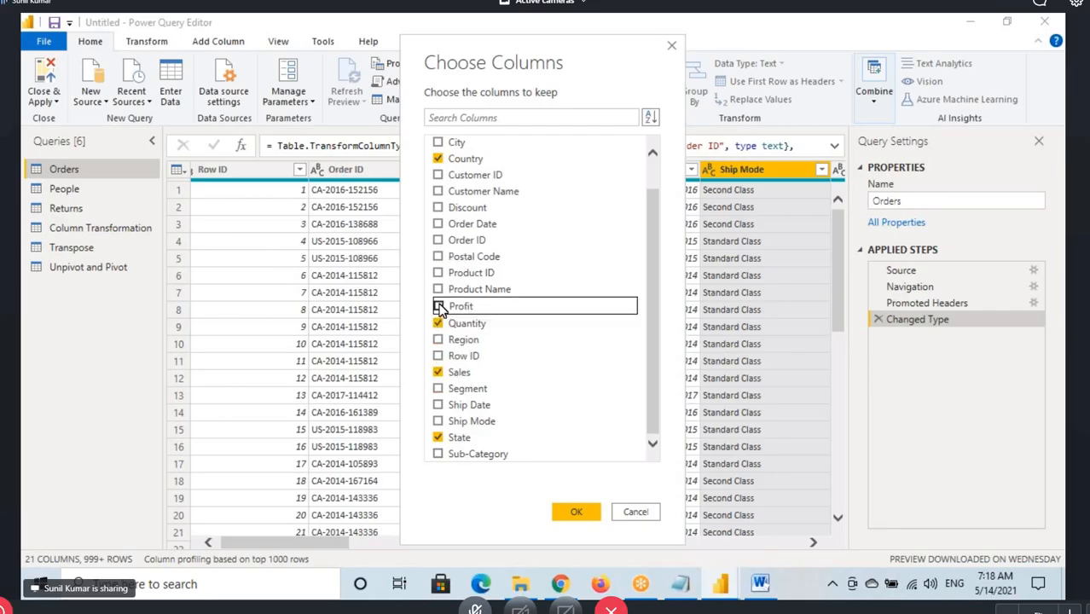
scroll(471, 247, up, 1)
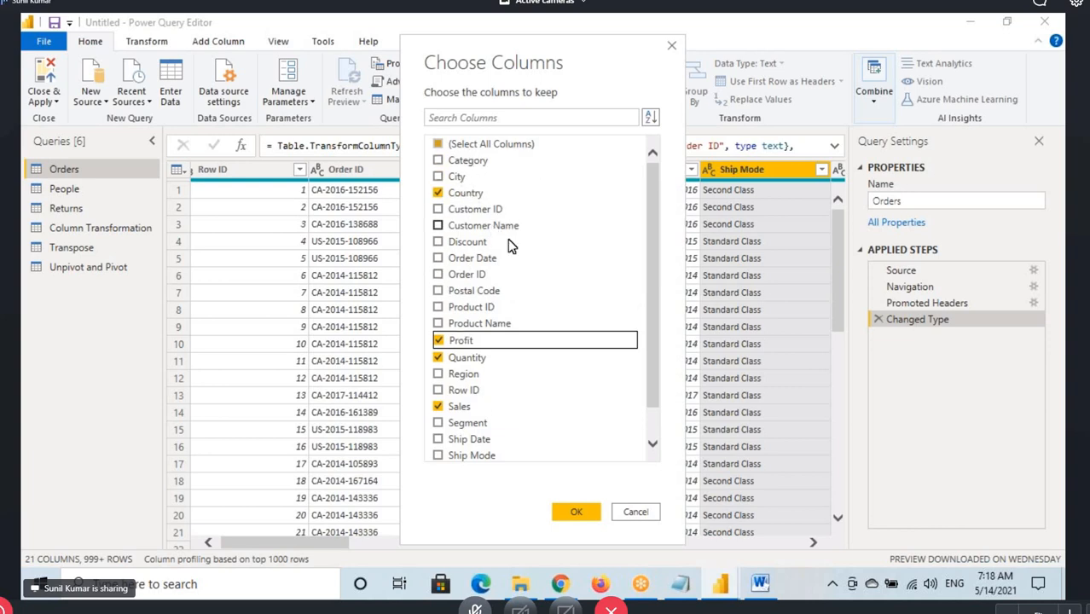
click(645, 193)
drag(646, 193, 648, 157)
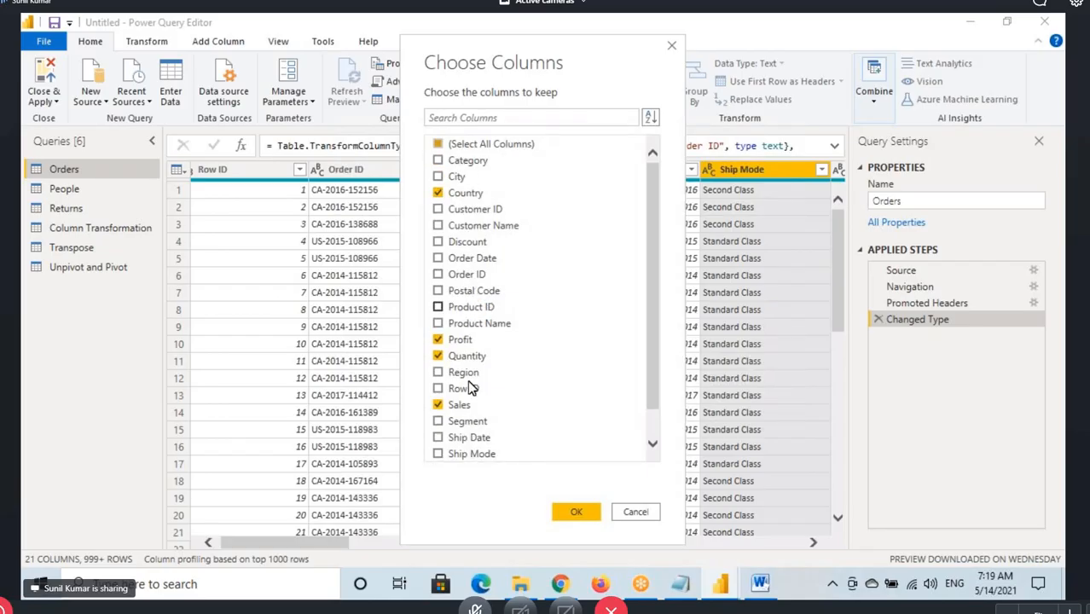
Search the Choose Columns list for Quantity and Sales, and clear the search
click(428, 118)
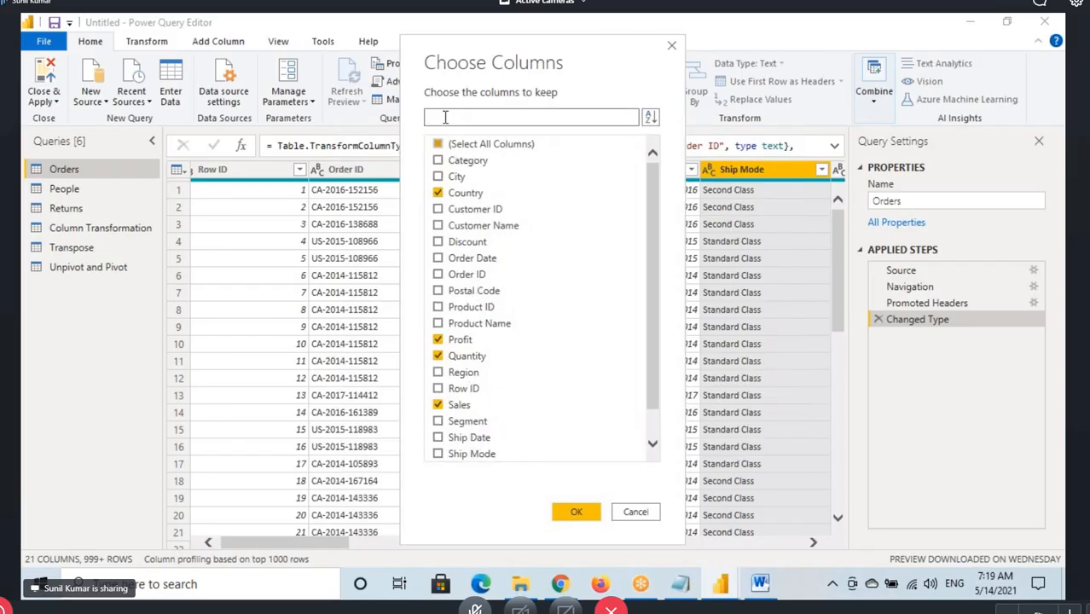
text(q)
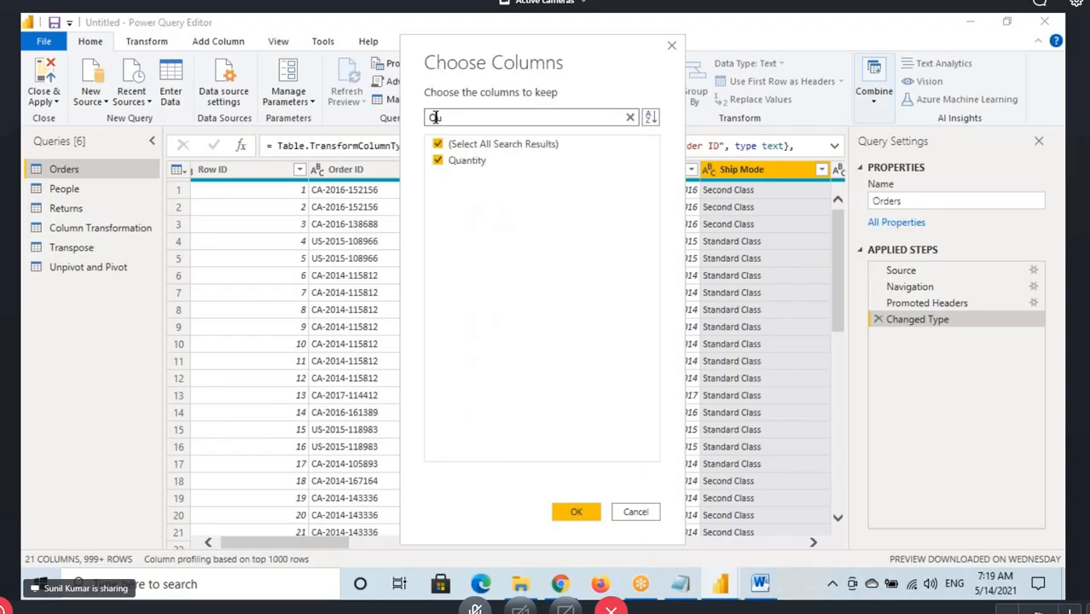
text(uantity)
drag(471, 120, 381, 124)
text(Sales)
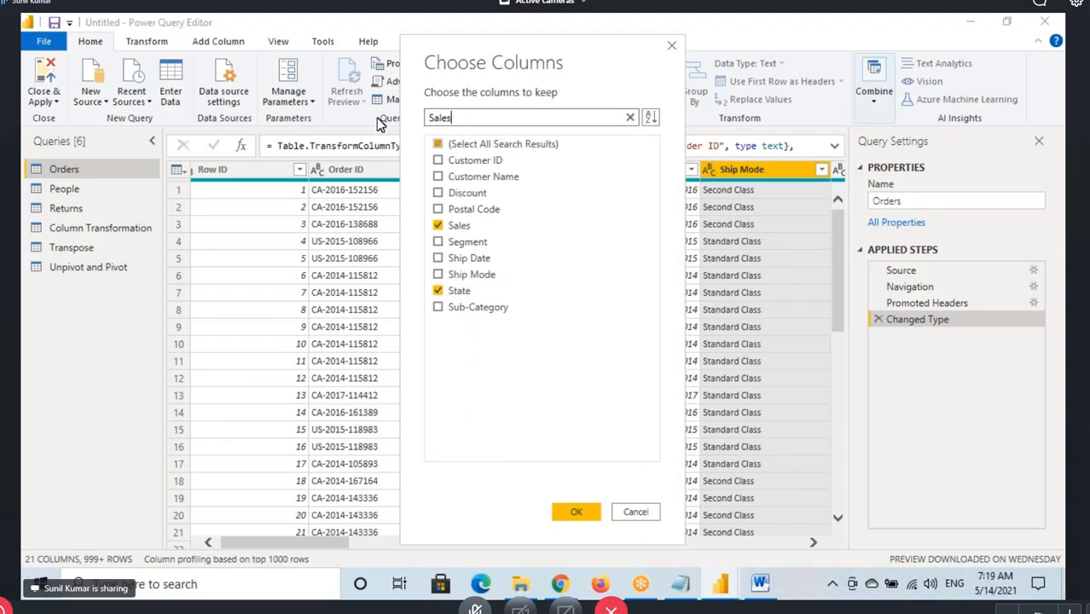
key(BackSpace)
key(BackSpace)
key(BackSpace)
key(BackSpace)
key(BackSpace)
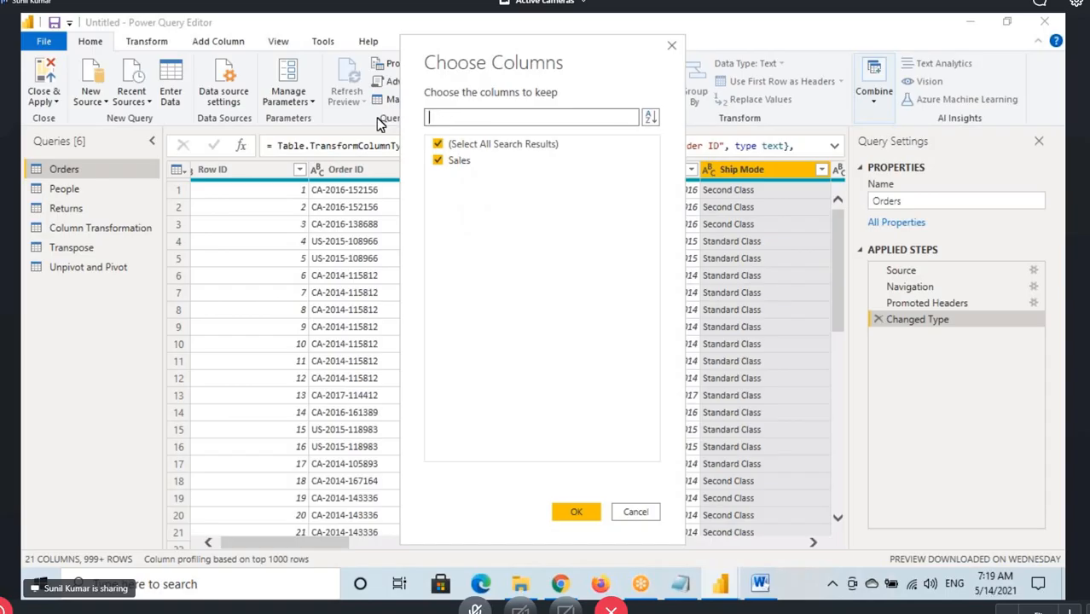
Search for Categor, add Category to the columns to keep, clear the search, and apply the column selection to Orders
text(Ca)
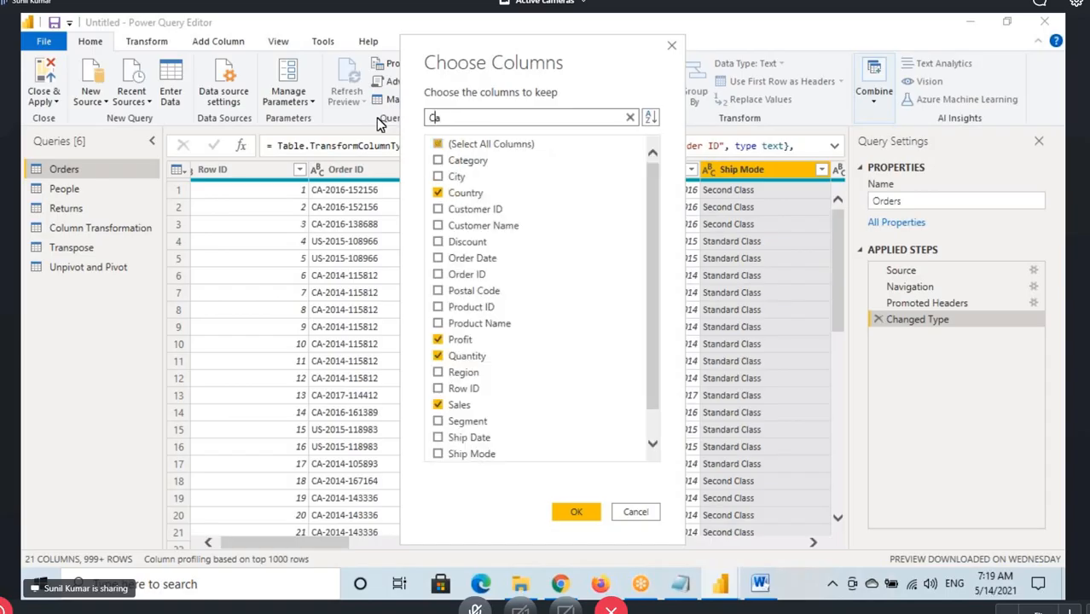
text(tegor)
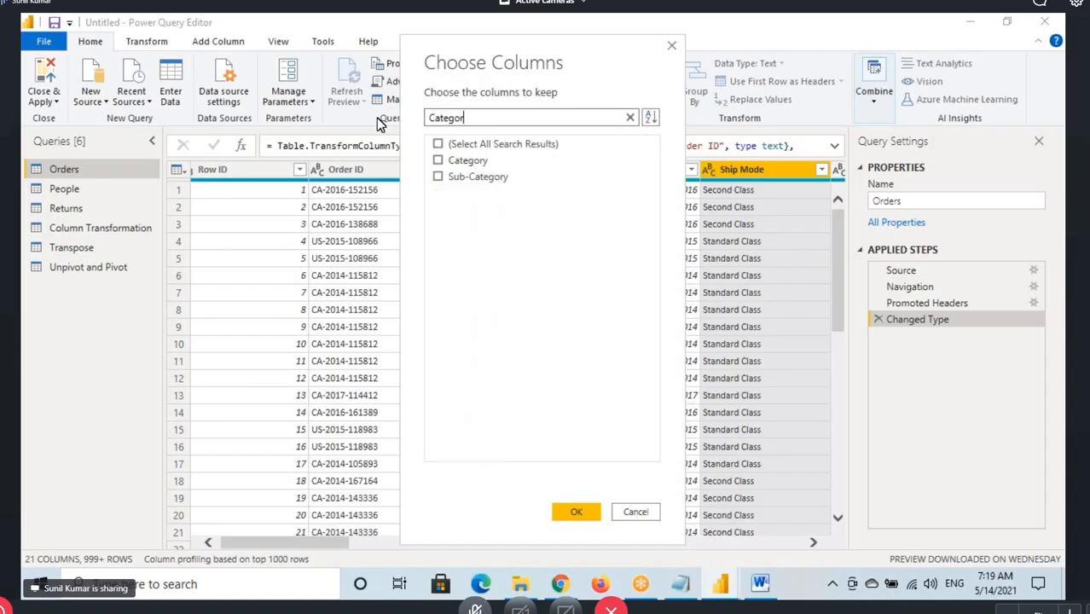
click(437, 162)
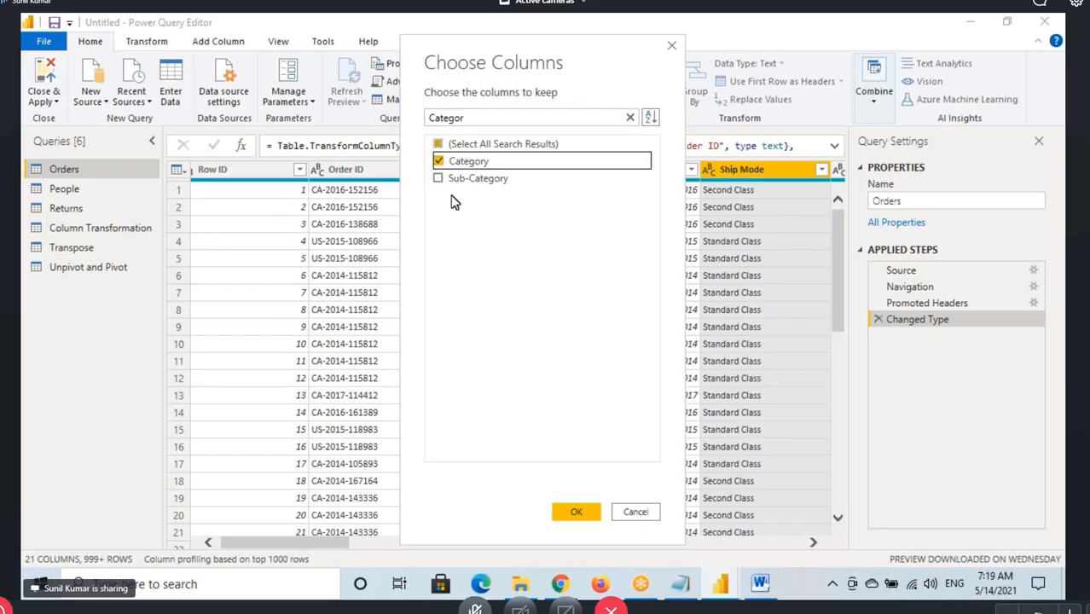
click(494, 115)
key(BackSpace)
key(BackSpace)
key(BackSpace)
key(BackSpace)
key(BackSpace)
key(BackSpace)
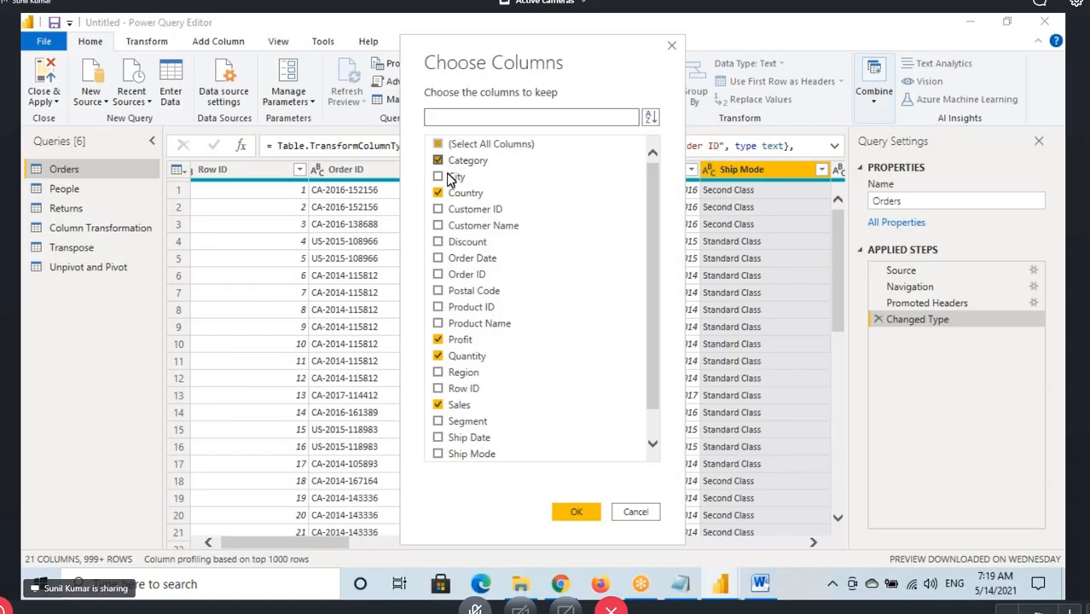
click(579, 512)
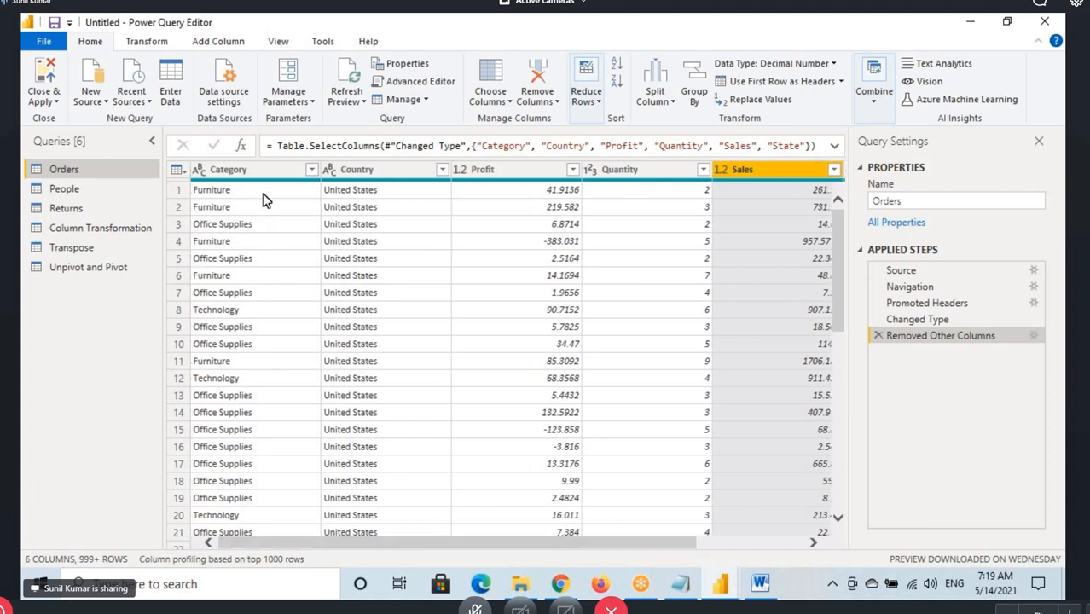
Go through the kept columns from Category to State, and delete the Removed Other Columns step from the Orders query
click(256, 169)
click(384, 170)
click(533, 174)
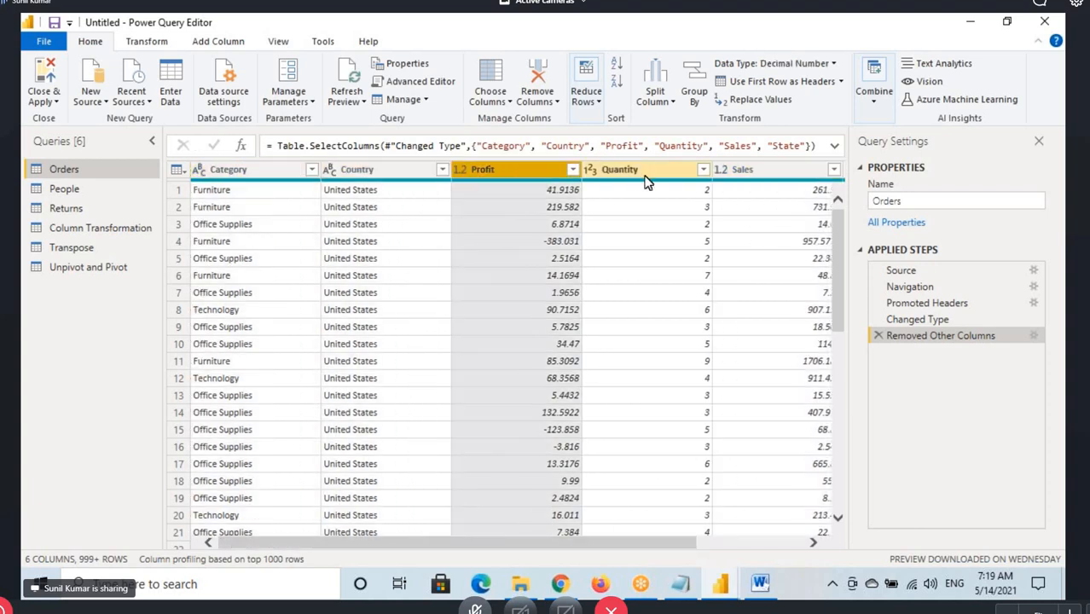
click(645, 173)
click(747, 173)
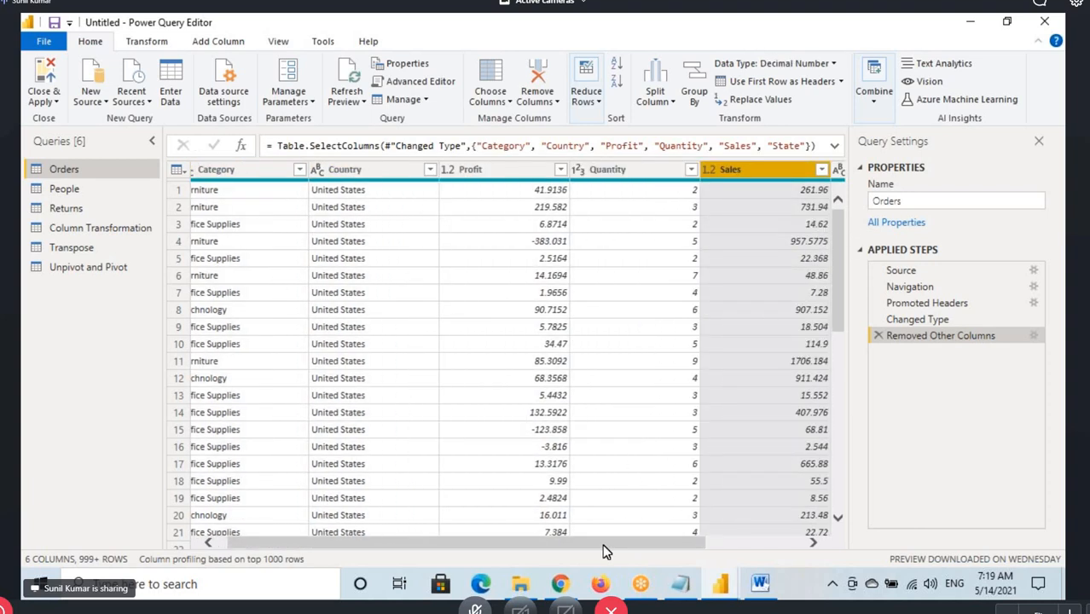
drag(604, 550, 704, 550)
click(748, 192)
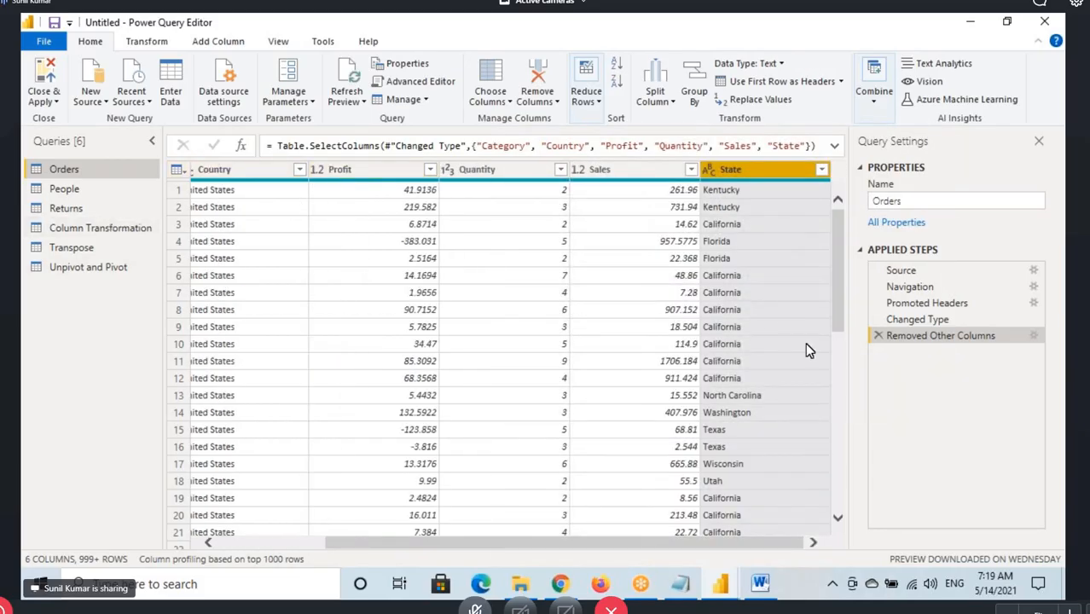
click(878, 336)
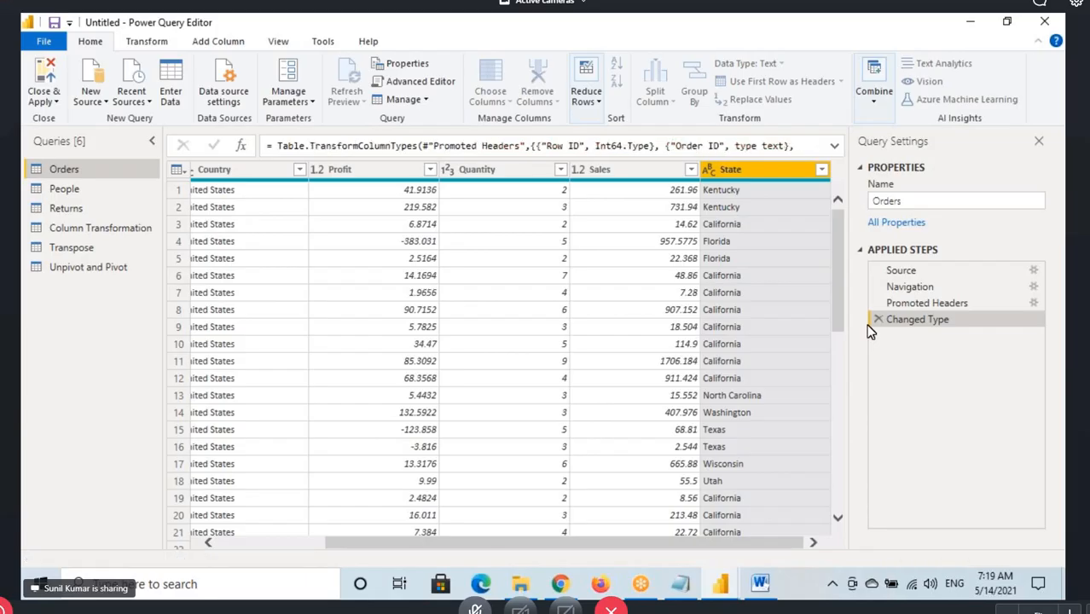
Show the Choose Columns options, select the Row ID column, and look through the full width of the Orders table
click(490, 98)
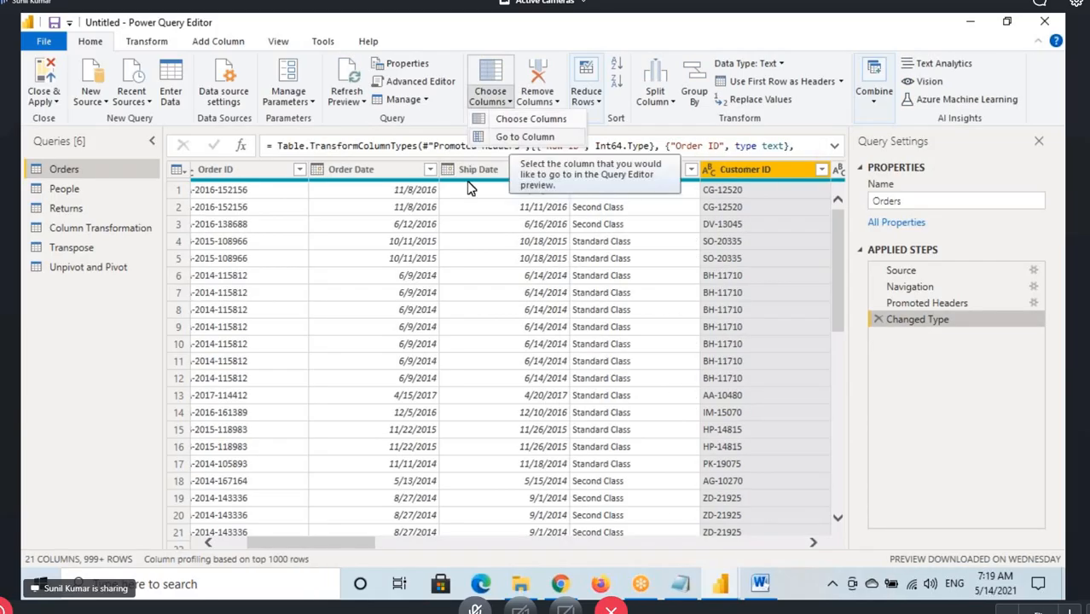
click(239, 552)
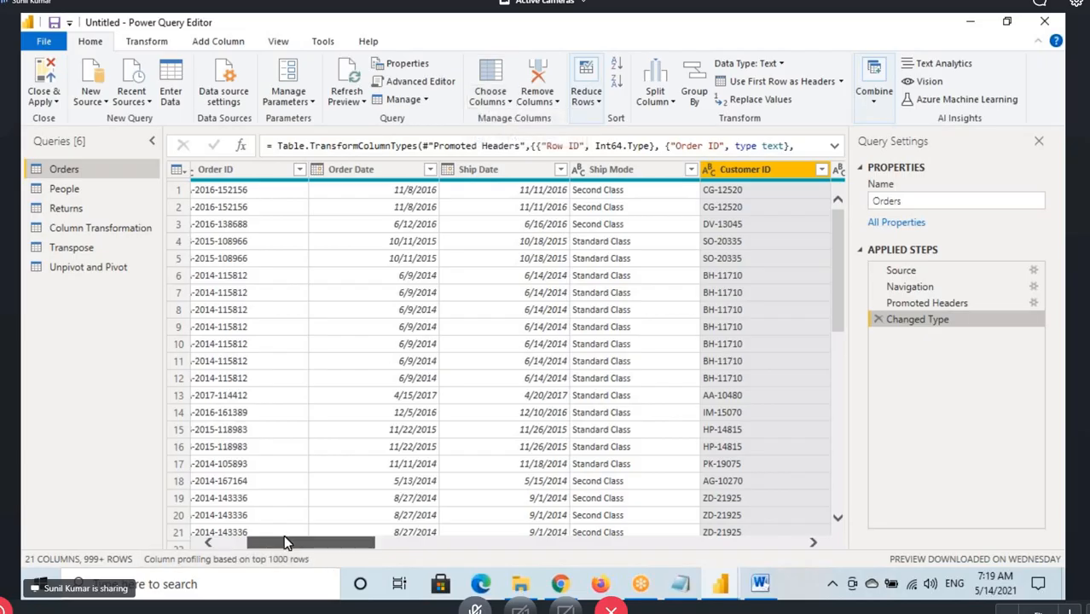
drag(283, 540, 254, 540)
click(270, 173)
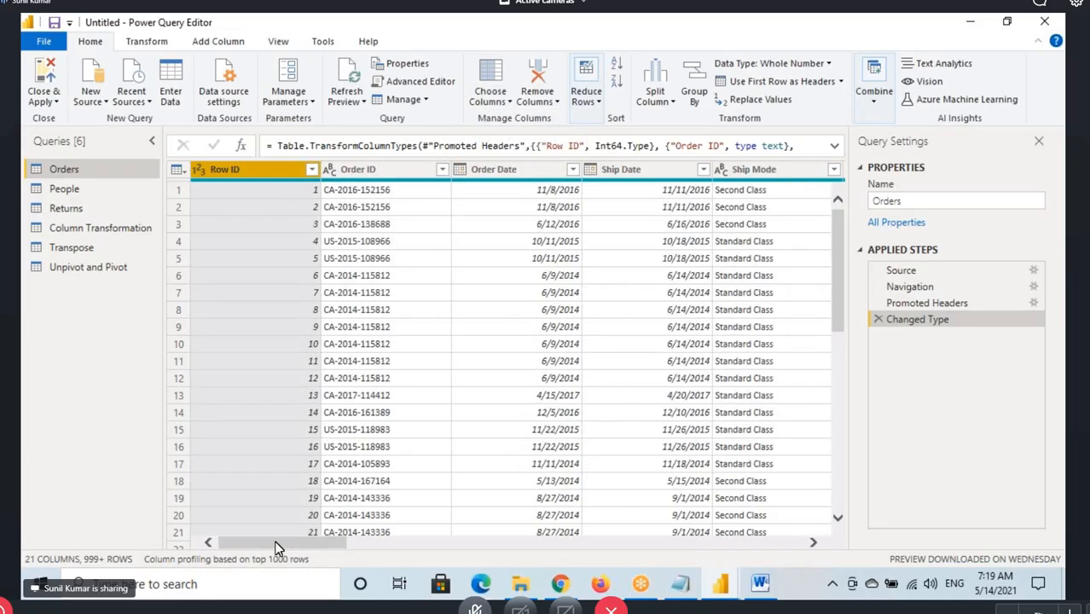
drag(275, 544, 548, 548)
drag(605, 550, 292, 557)
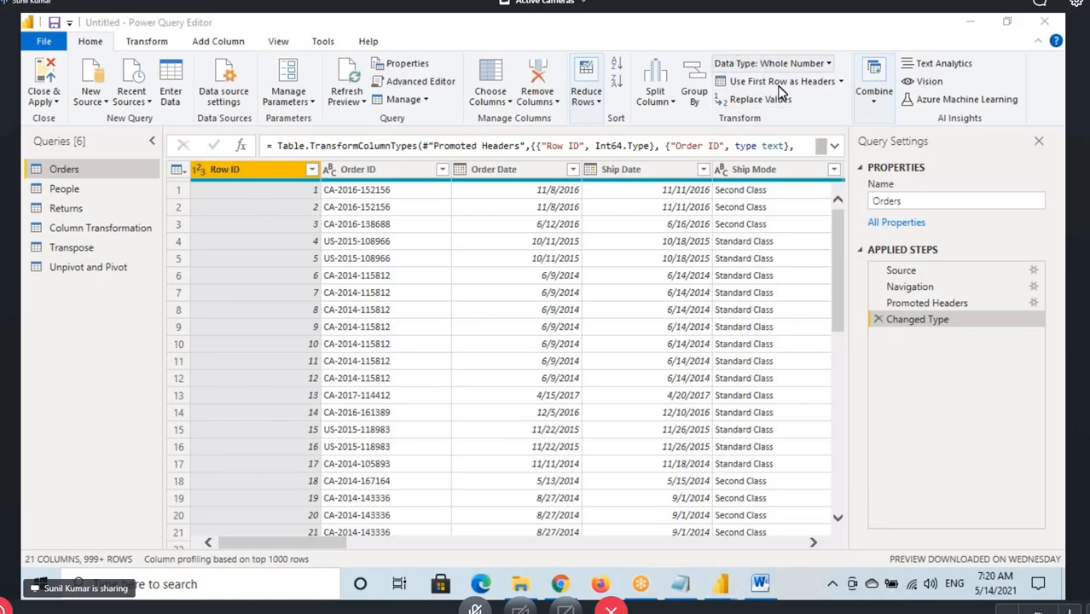
Start Go to Column for the Orders query and choose Region as the target column
click(505, 104)
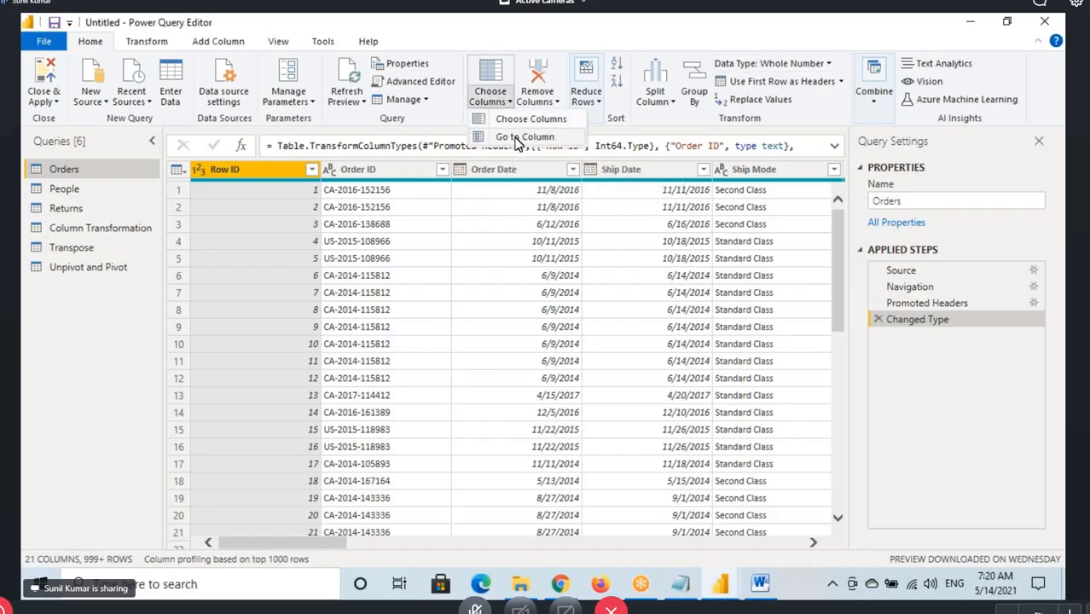
click(516, 140)
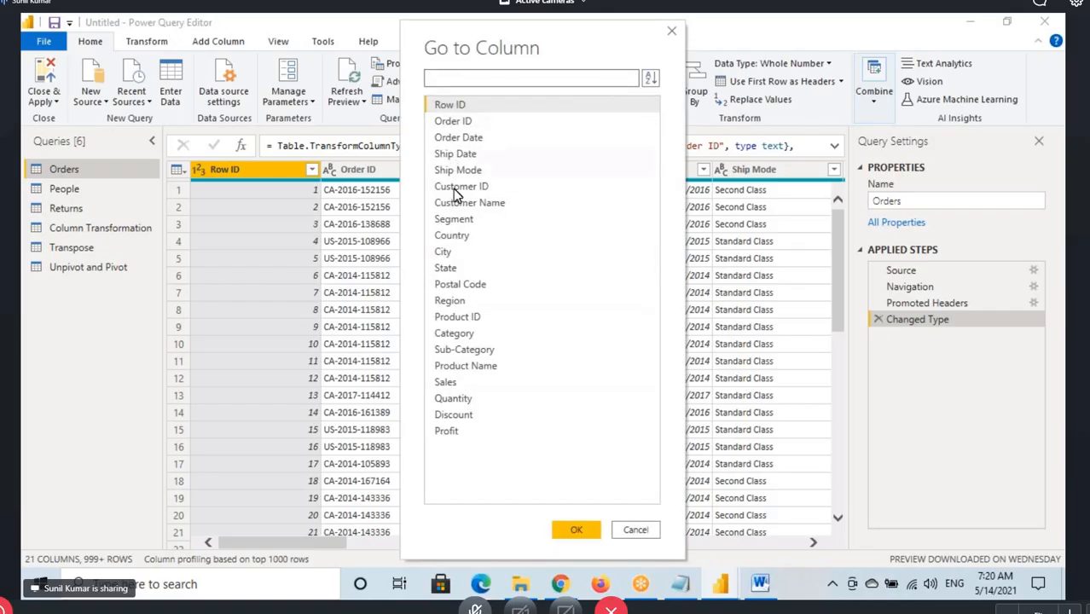
click(450, 304)
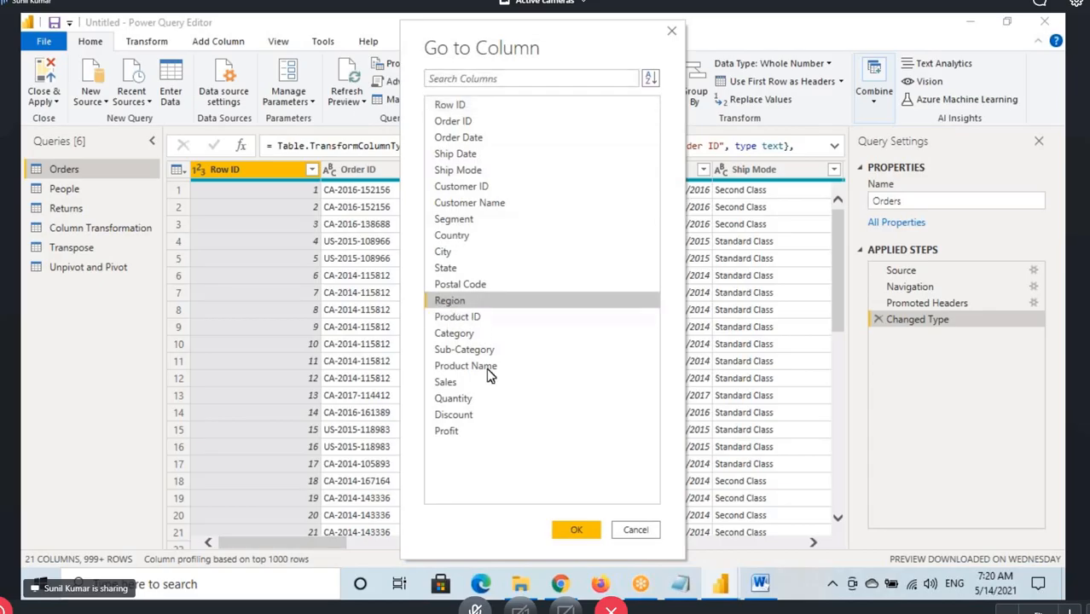
click(574, 532)
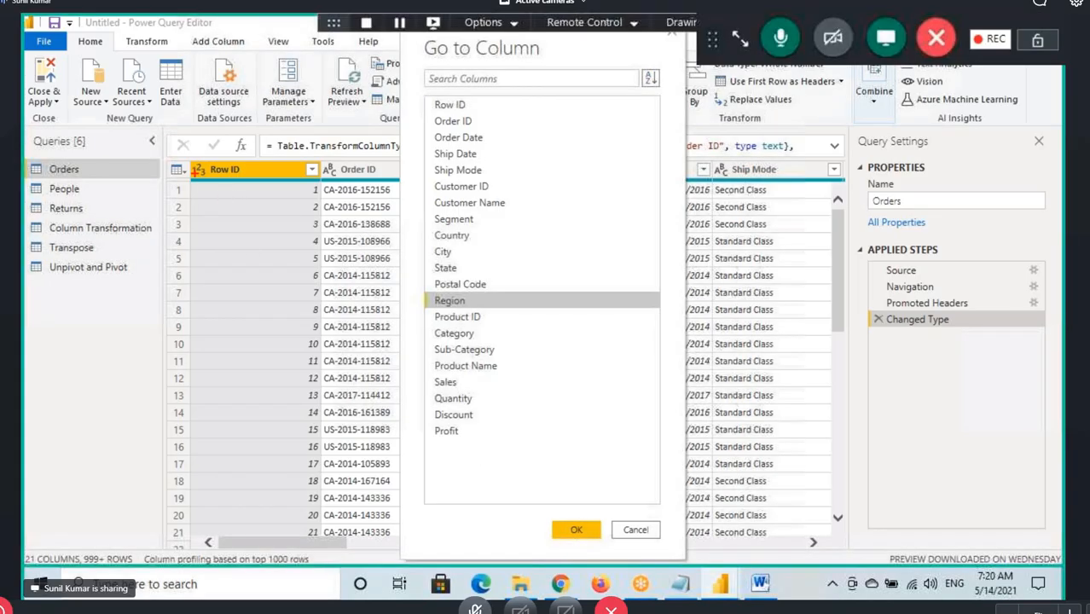
Mark Row ID with a red box and arrow, underline Region, circle the OK option, and jump to the Region column
drag(184, 159, 300, 181)
drag(223, 181, 235, 276)
drag(248, 237, 224, 288)
drag(431, 310, 471, 307)
mouse_move(573, 516)
mouse_down()
mouse_move(563, 522)
mouse_move(597, 517)
mouse_up()
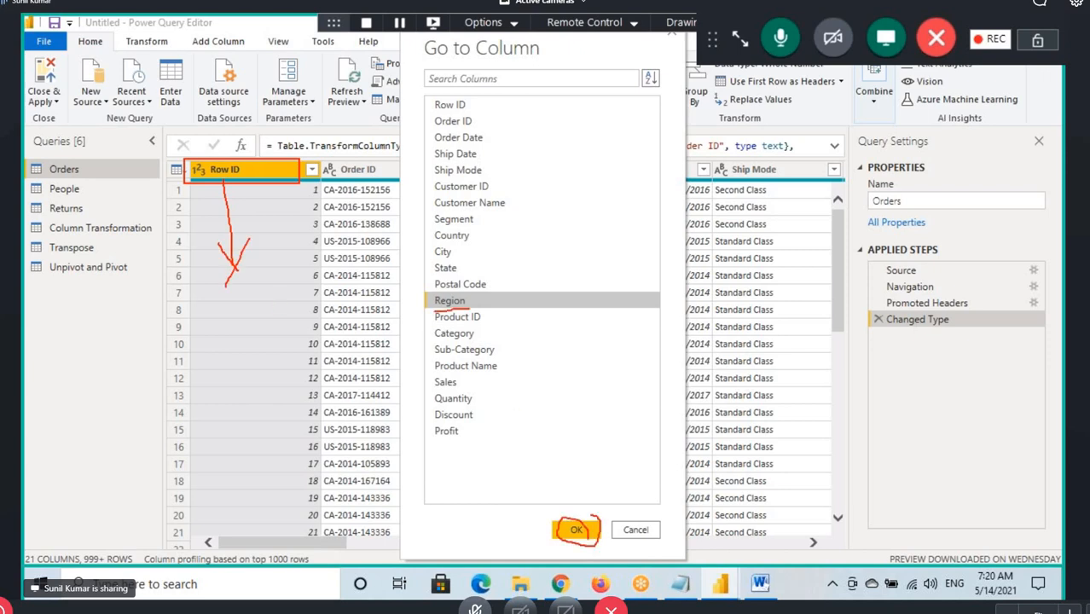
click(583, 533)
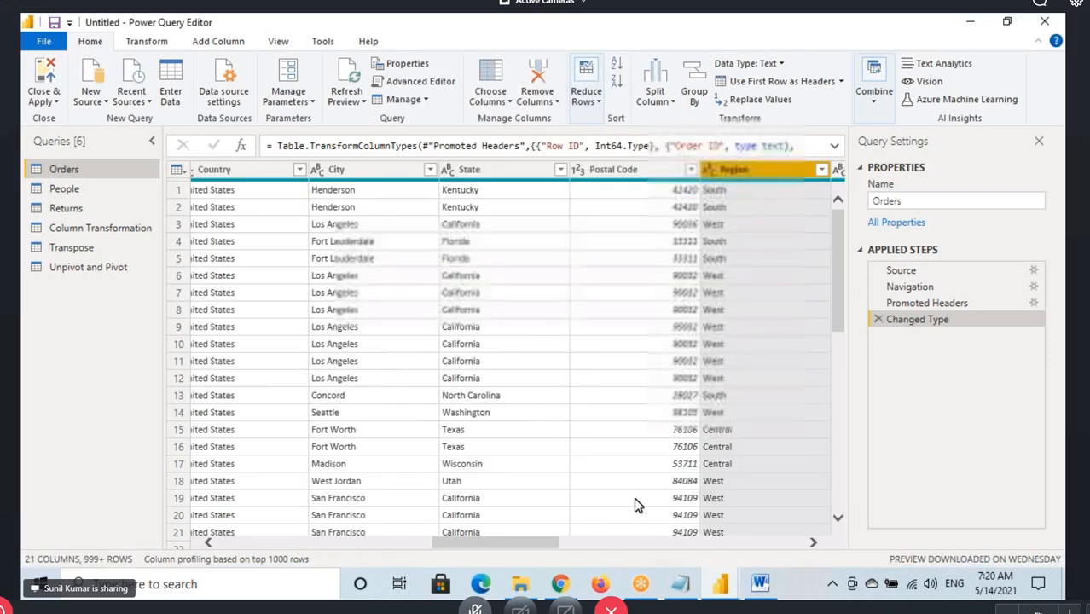
View the Region column's filter options, browse the Orders rows and remaining columns, and select the Sales column
click(821, 170)
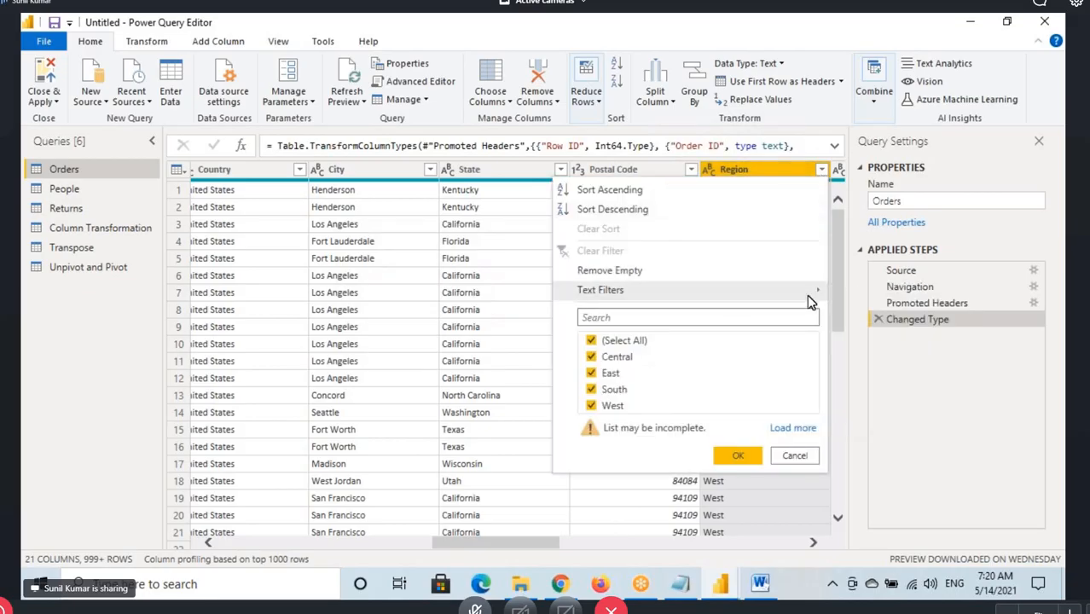
mouse_move(807, 294)
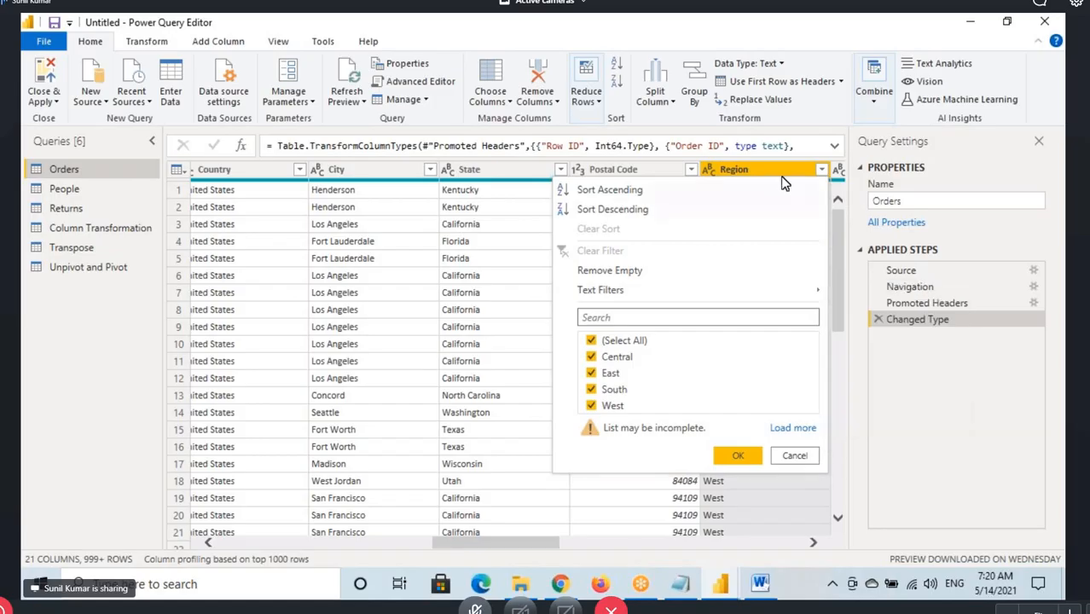
click(781, 181)
scroll(743, 213, down, 15)
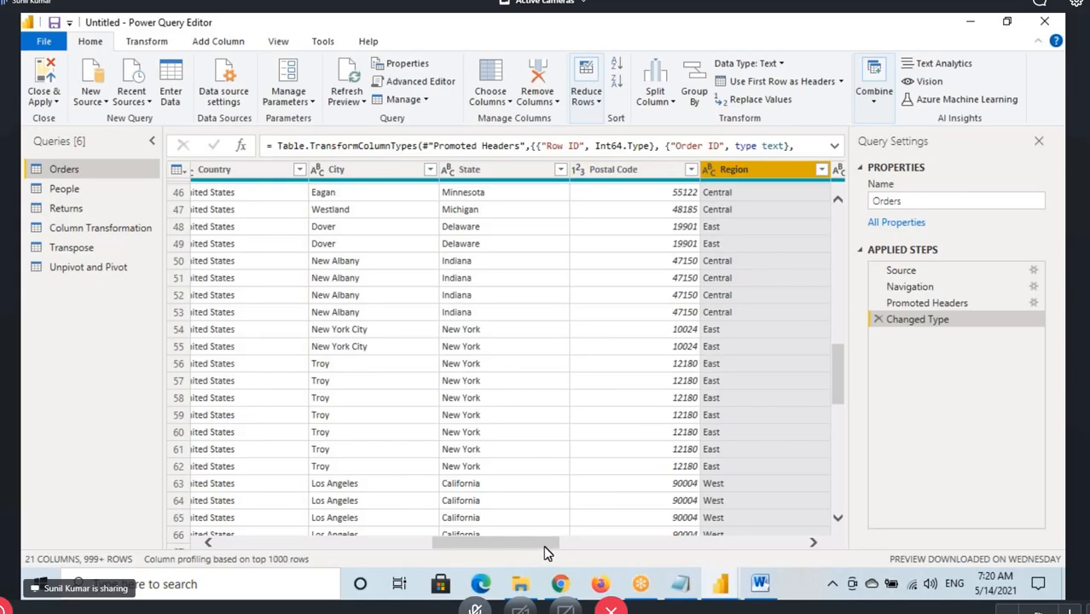
drag(547, 553, 802, 527)
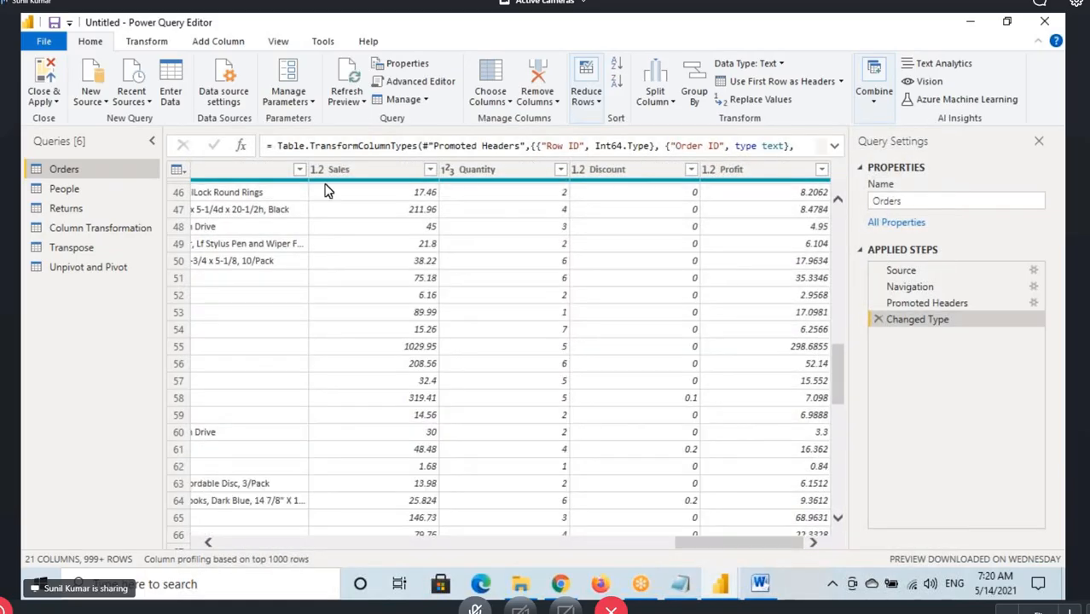
click(365, 163)
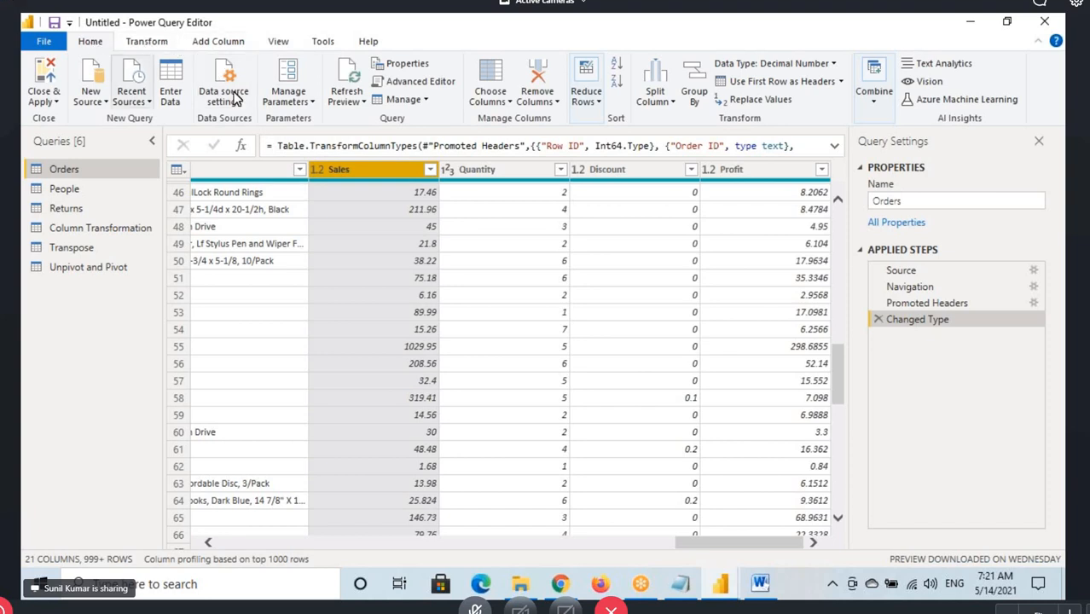
Use Go to Column to jump to the Order Date column
click(490, 94)
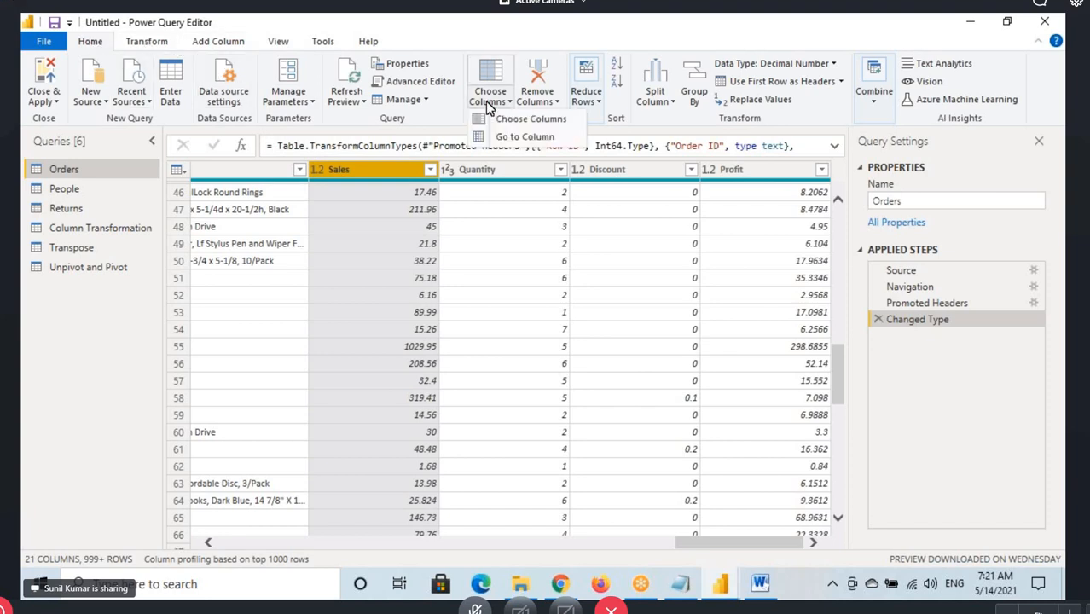
click(529, 145)
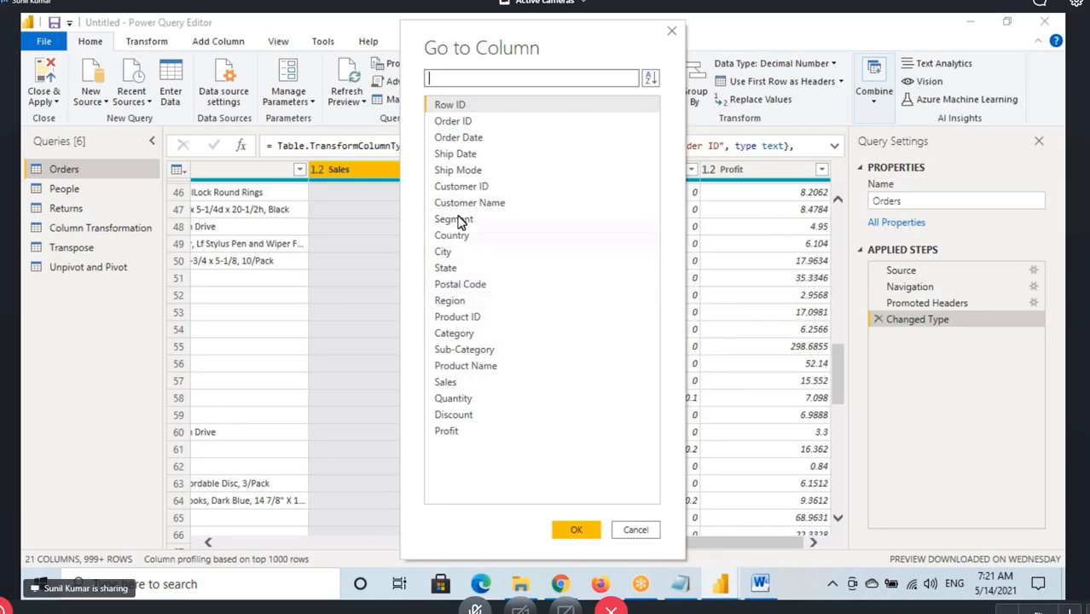
click(465, 140)
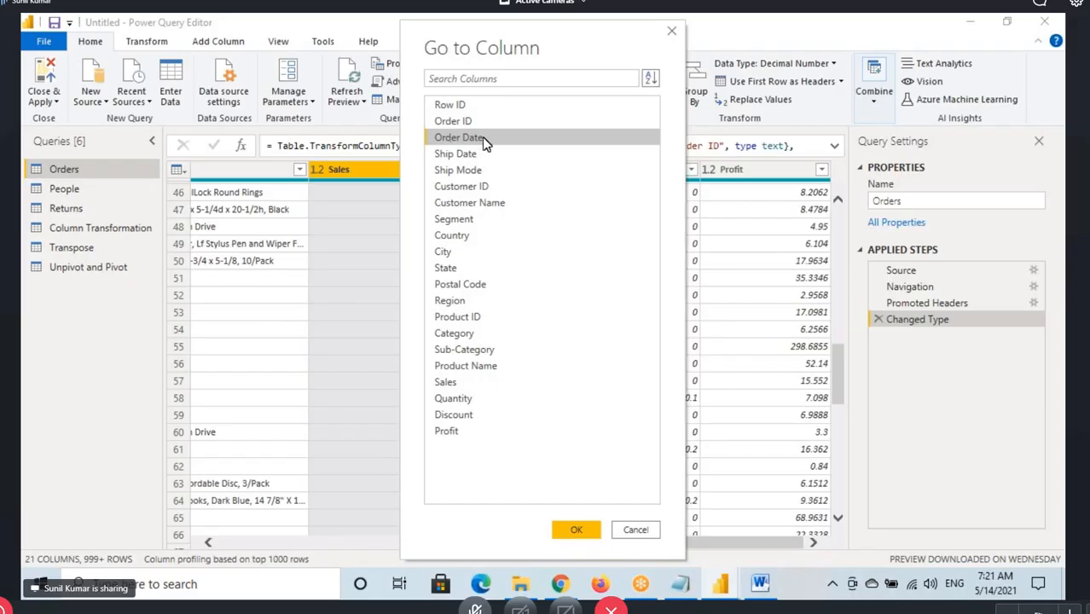
click(575, 529)
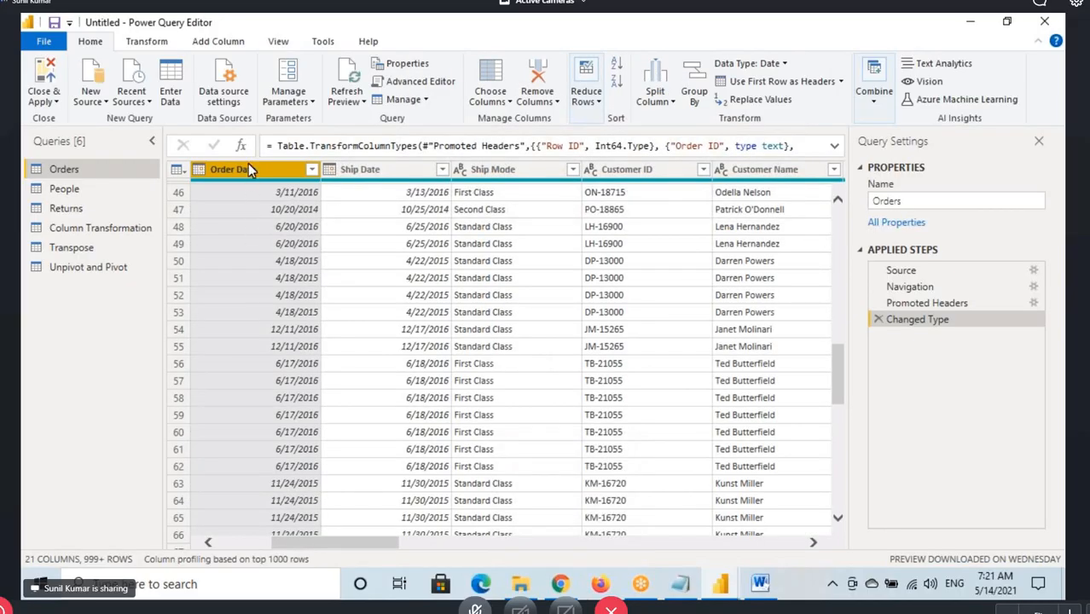
drag(312, 550, 297, 548)
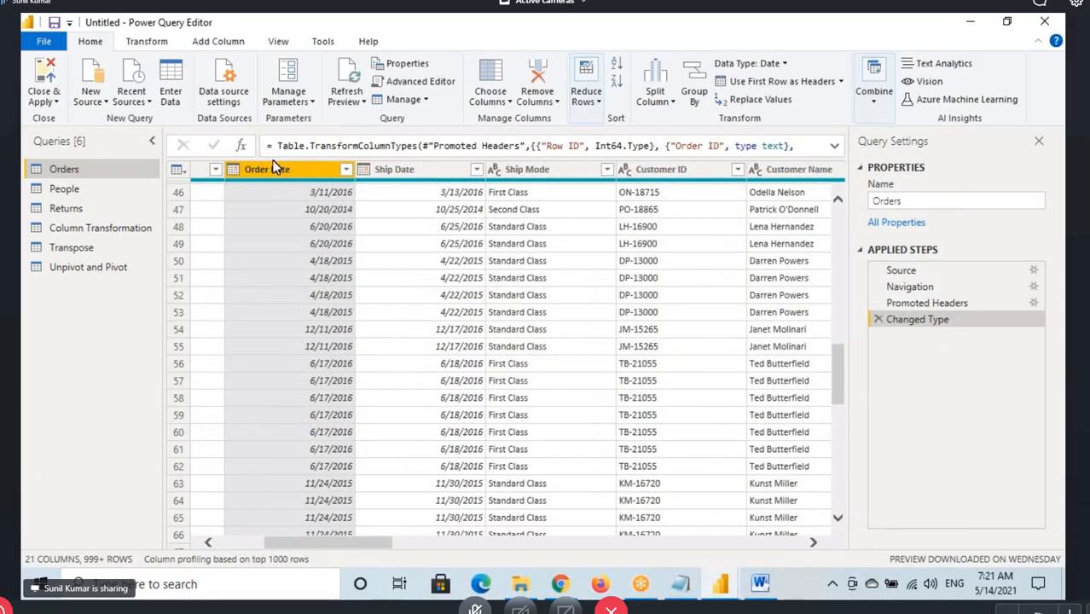
Switch to the notes window, highlight a passage, and return to the Power Query Editor
click(681, 583)
drag(94, 301, 256, 346)
mouse_move(720, 584)
click(810, 503)
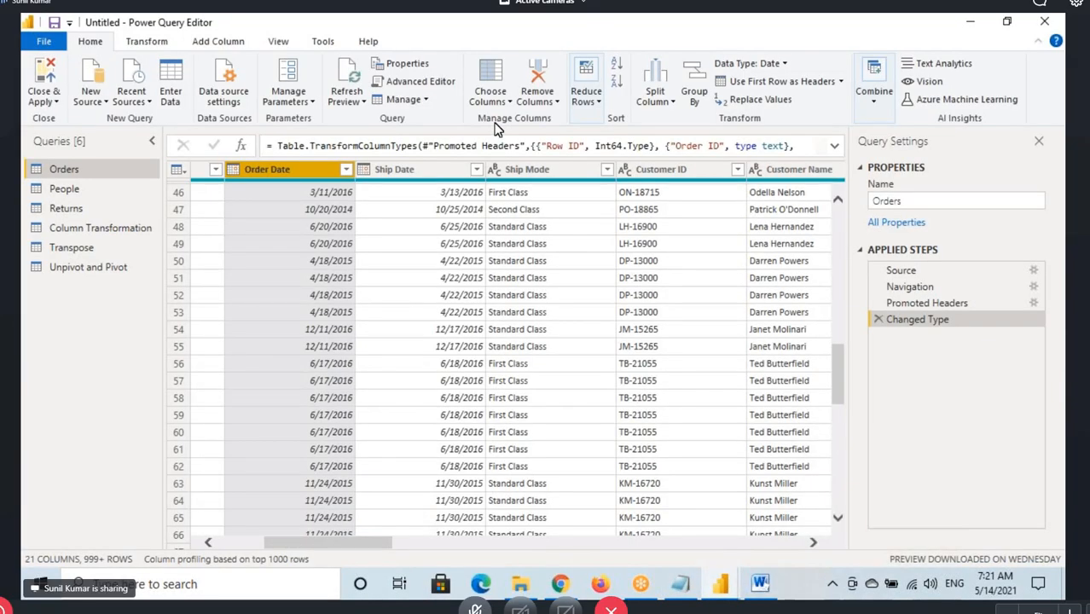
Mark the Manage Columns commands, clear the drawing, and switch to the Power BI Architecture document in Word
key(ctrl+2)
drag(475, 117, 593, 133)
key(Escape)
click(778, 581)
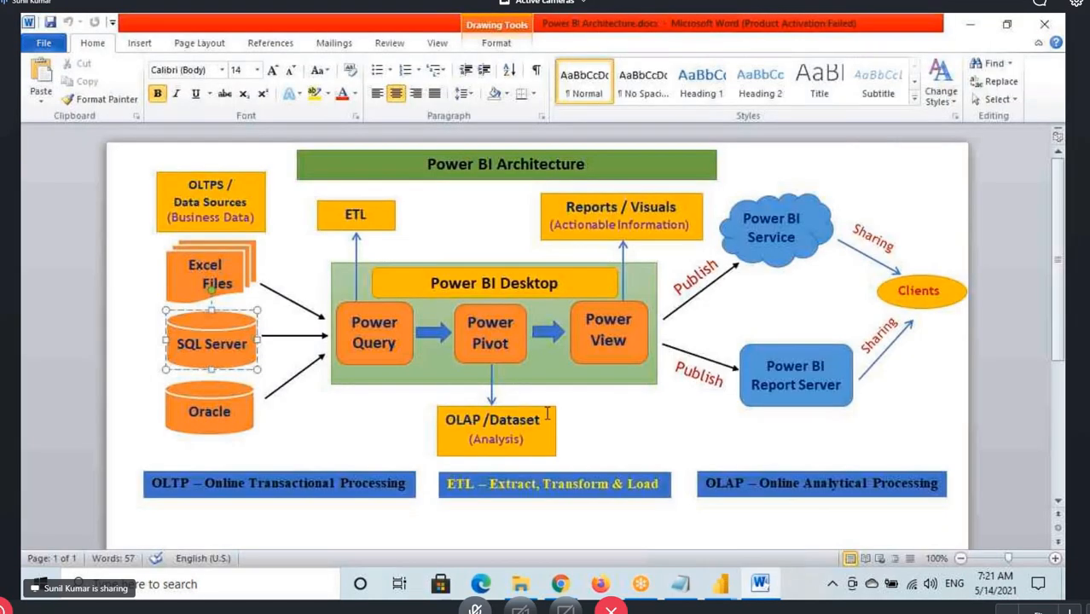
Outline the Power Pivot box in the architecture diagram and draw an arrow from SQL Server to Power Query
click(491, 337)
click(498, 343)
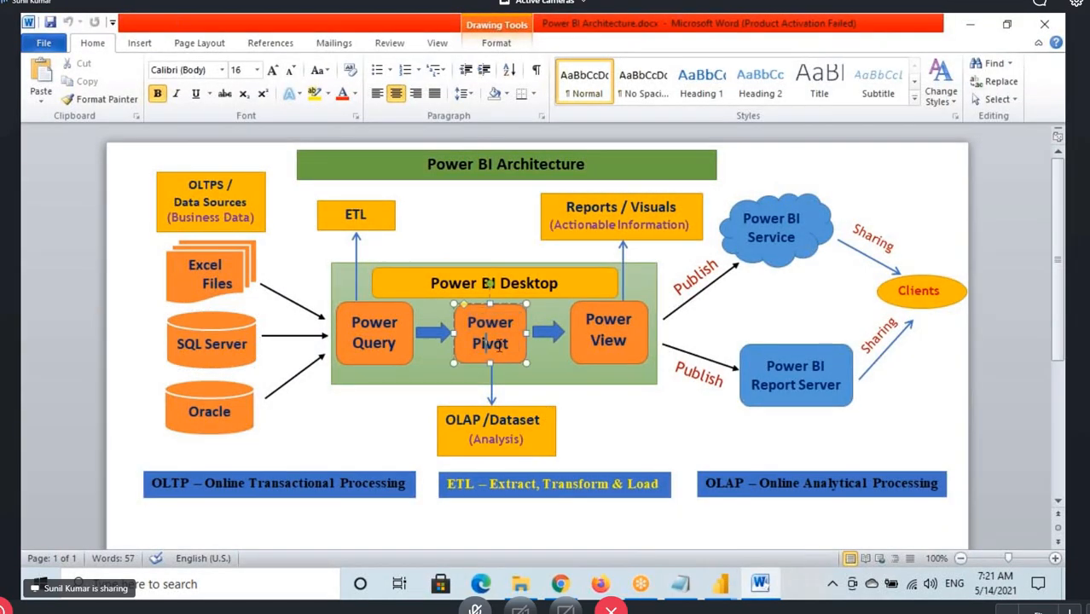
key(ctrl+2)
drag(454, 303, 528, 366)
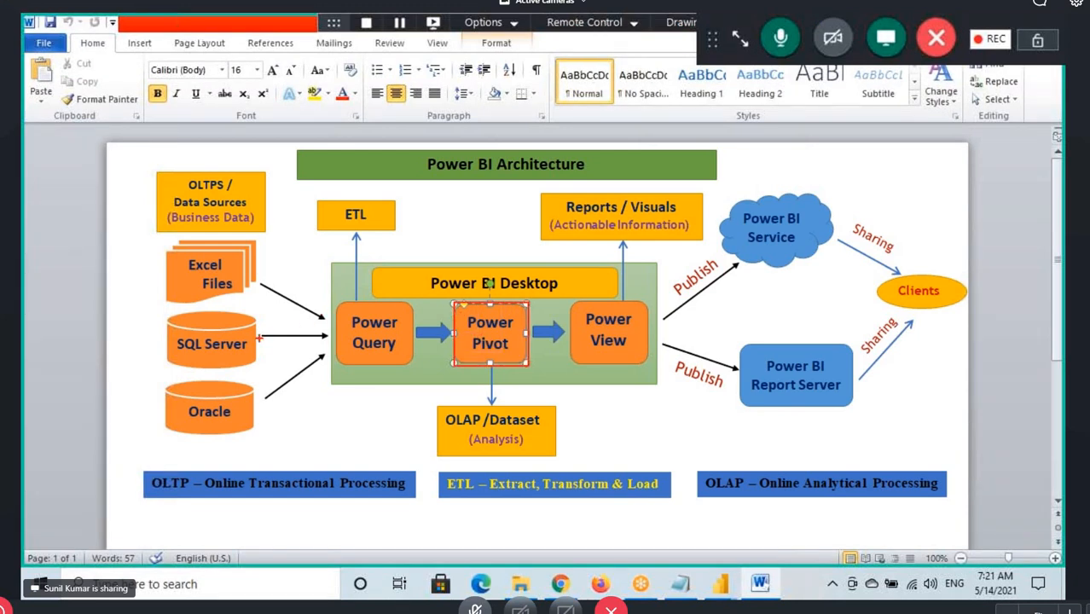
mouse_move(259, 338)
mouse_down()
mouse_move(298, 338)
mouse_move(313, 351)
mouse_up()
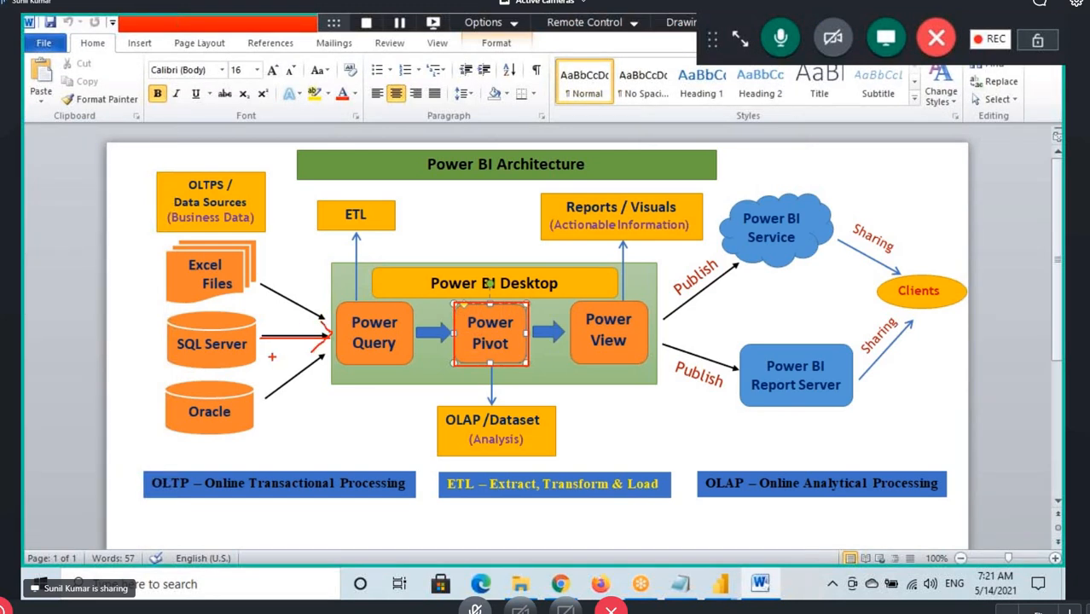
Annotate SQL Server with an arrow to a handwritten "20Y" and a second arrow leading up to "50M"
mouse_move(138, 324)
mouse_down()
mouse_move(177, 345)
mouse_move(135, 339)
mouse_move(162, 322)
mouse_up()
drag(61, 300, 75, 319)
mouse_move(65, 281)
mouse_down()
mouse_move(67, 299)
mouse_move(76, 287)
mouse_move(105, 302)
mouse_up()
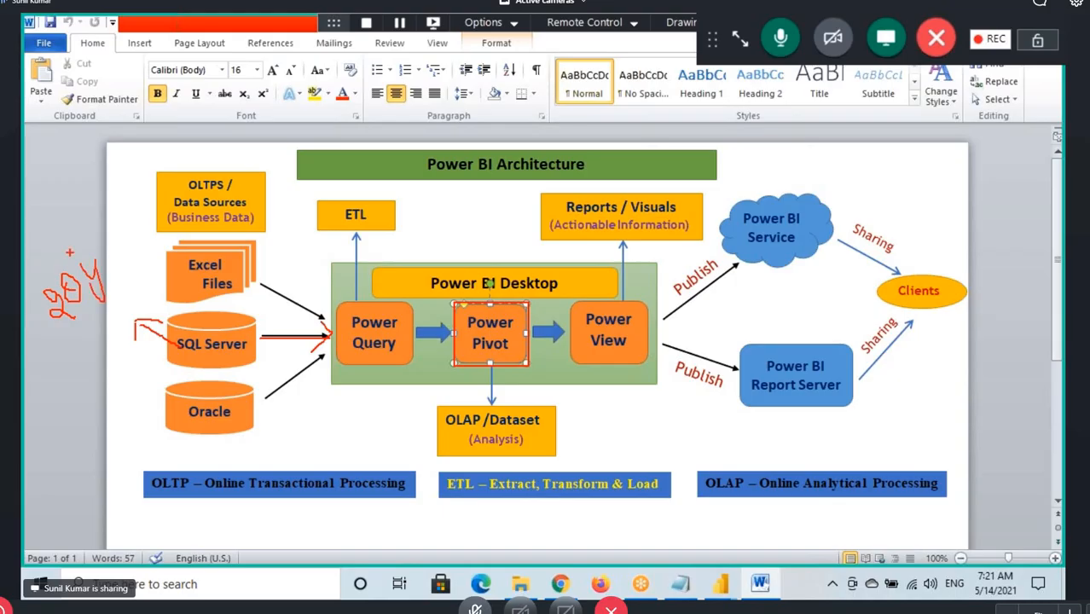
drag(62, 215, 71, 256)
drag(52, 166, 73, 167)
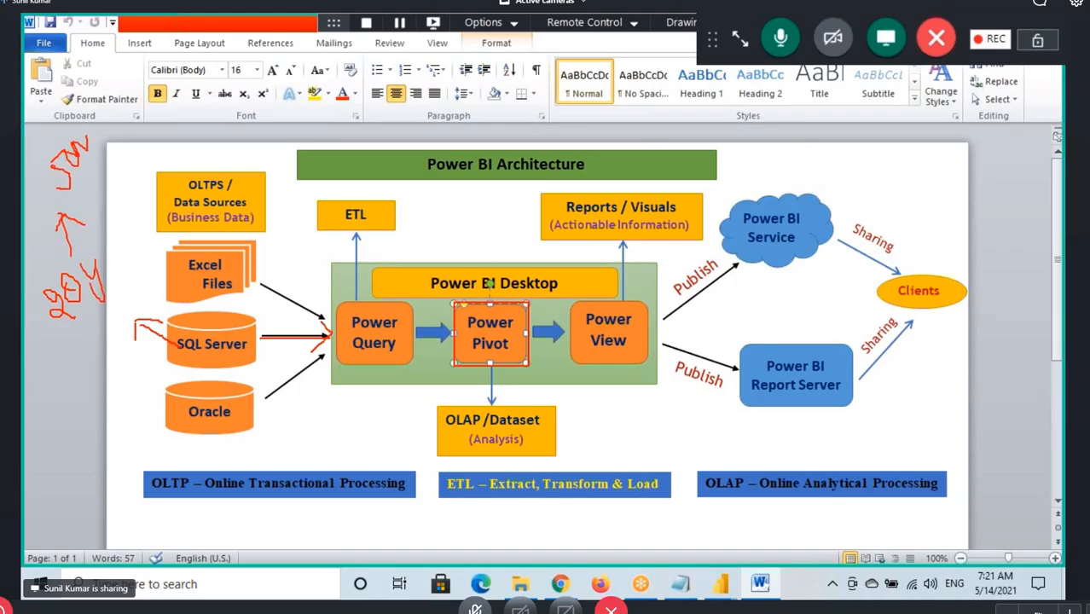
drag(86, 127, 126, 171)
Link Visuals to a boxed "5Y" note, underline the 20Y and 50M notes, and draw a "5" arrow down to "20M"
mouse_move(643, 218)
mouse_down()
mouse_move(688, 217)
mouse_move(673, 164)
mouse_move(684, 181)
mouse_move(721, 144)
mouse_move(749, 157)
mouse_move(680, 183)
mouse_up()
drag(124, 270, 82, 315)
drag(113, 155, 54, 189)
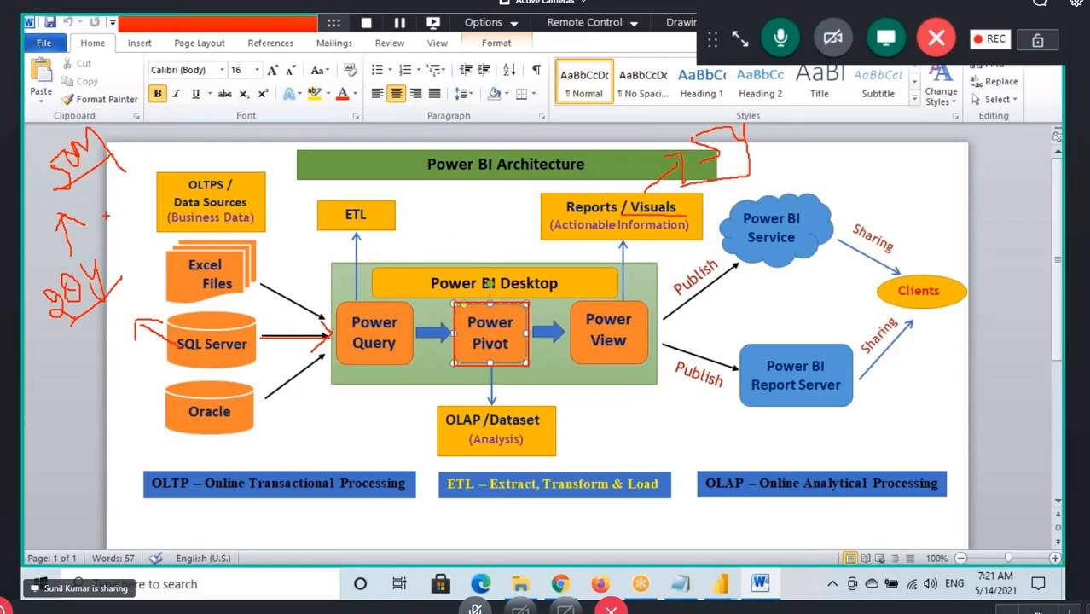
drag(61, 411, 75, 460)
mouse_move(53, 478)
mouse_down()
mouse_move(64, 474)
mouse_move(47, 508)
mouse_move(72, 503)
mouse_up()
drag(94, 476, 154, 430)
Draw arrows from 50M to Power Pivot and on to Visuals, and outline the Power View and Power Pivot boxes
mouse_move(75, 120)
mouse_down()
mouse_move(405, 234)
mouse_move(471, 336)
mouse_up()
drag(486, 290, 480, 335)
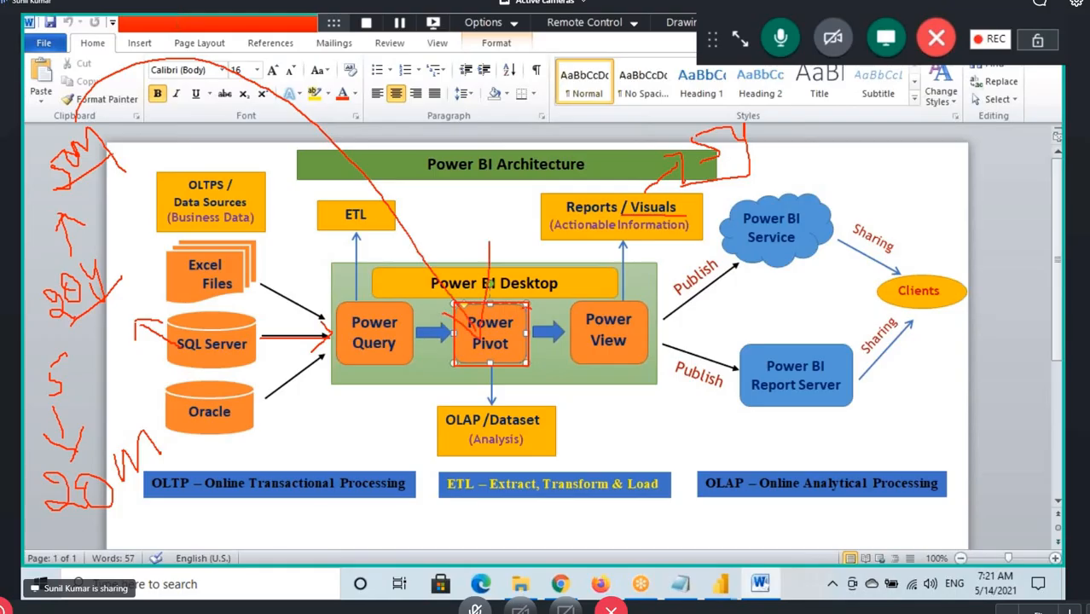
drag(530, 309, 638, 231)
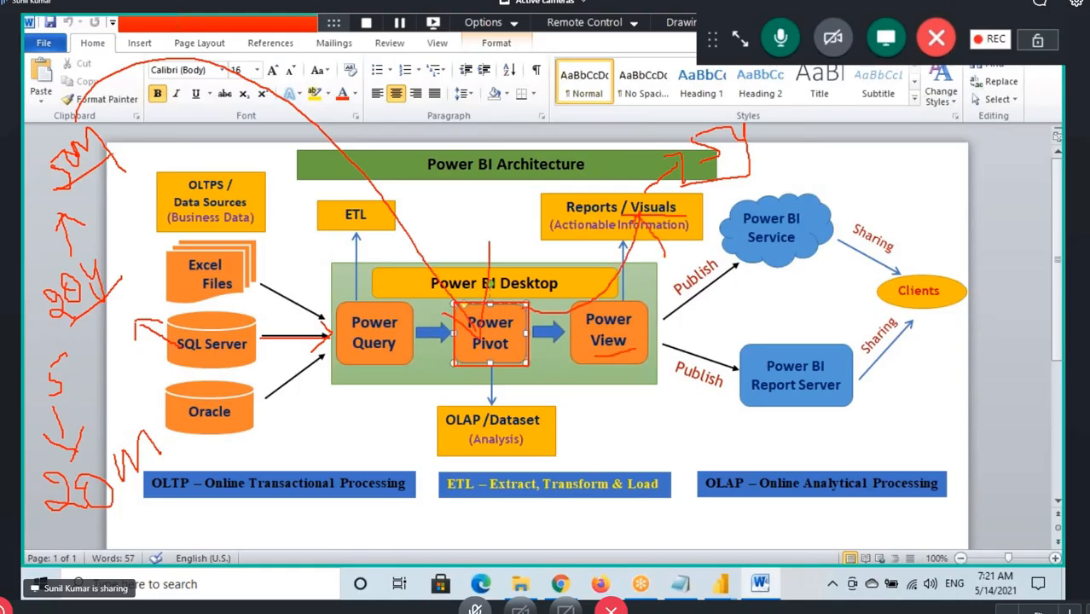
drag(574, 309, 643, 302)
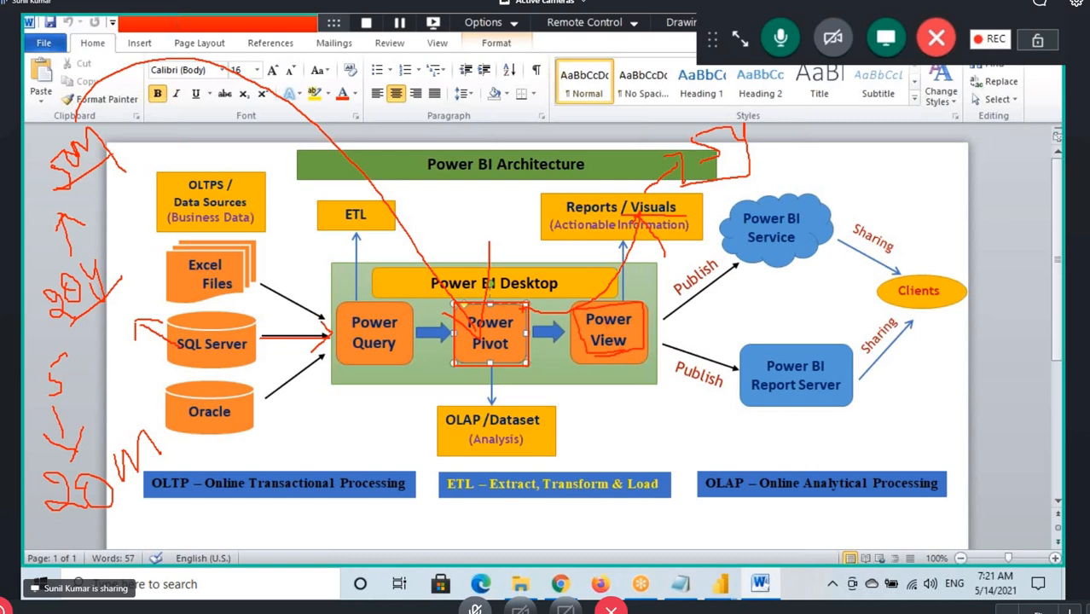
mouse_move(522, 304)
mouse_down()
mouse_move(458, 340)
mouse_move(539, 343)
mouse_up()
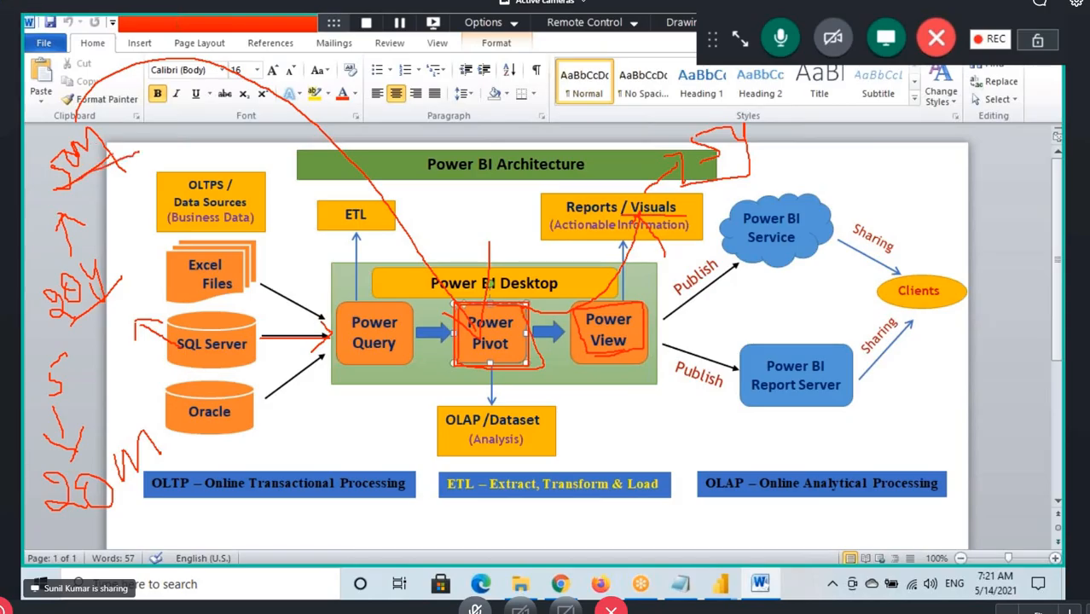
Draw further arrows from the 50M and 20M notes to Power Pivot and underline the 20M note
mouse_move(113, 145)
mouse_down()
mouse_move(303, 123)
mouse_move(470, 282)
mouse_up()
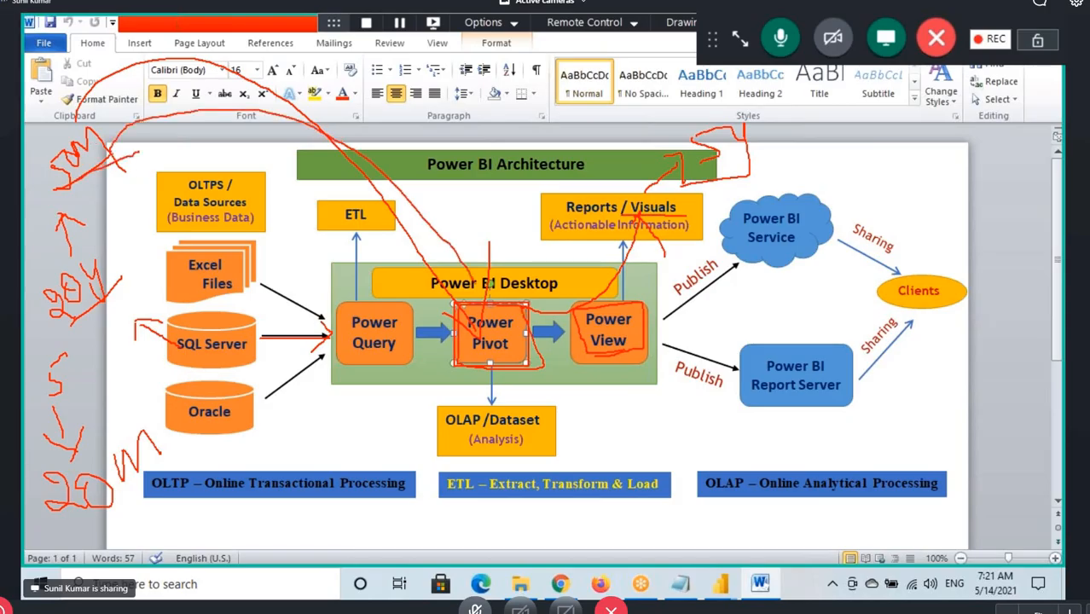
mouse_move(136, 499)
mouse_down()
mouse_move(318, 533)
mouse_move(476, 357)
mouse_up()
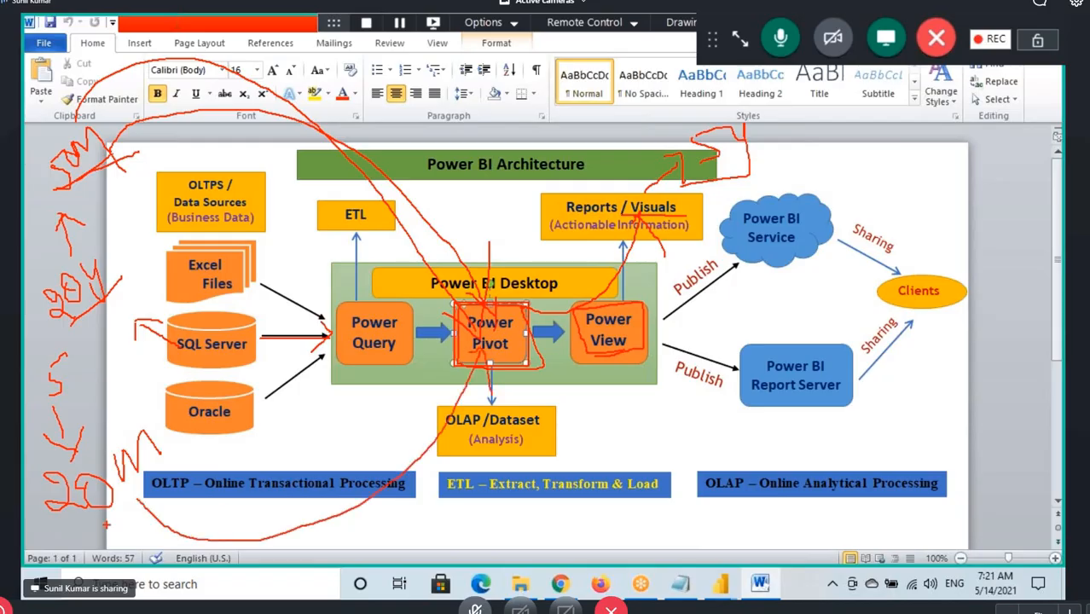
drag(82, 520, 174, 503)
drag(116, 523, 174, 495)
Clear all drawings from the architecture diagram and highlight the text in the Power Pivot shape
key(Escape)
click(493, 348)
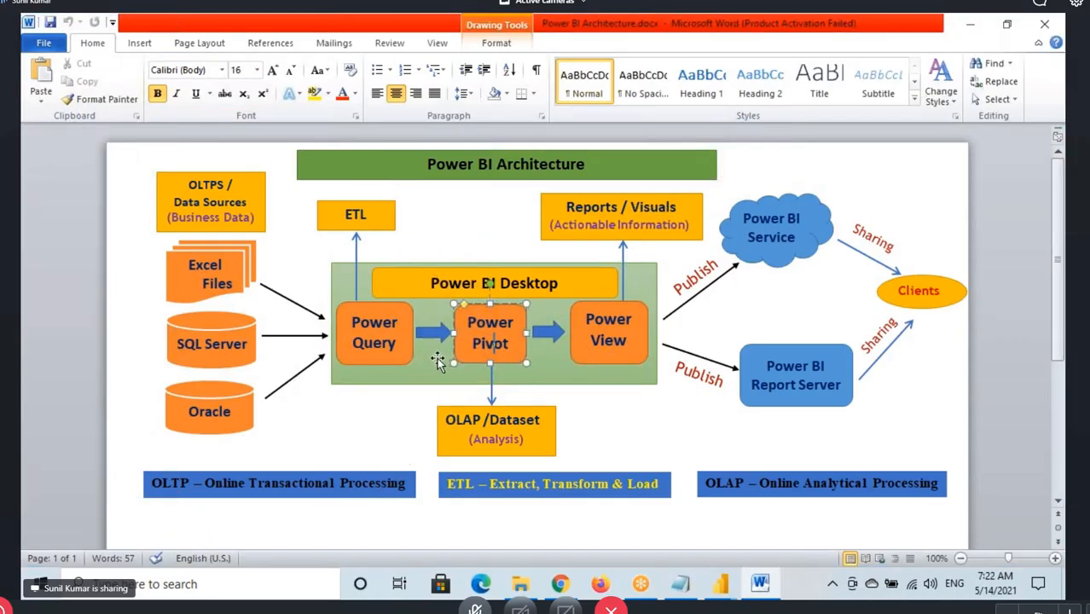
drag(517, 345, 498, 330)
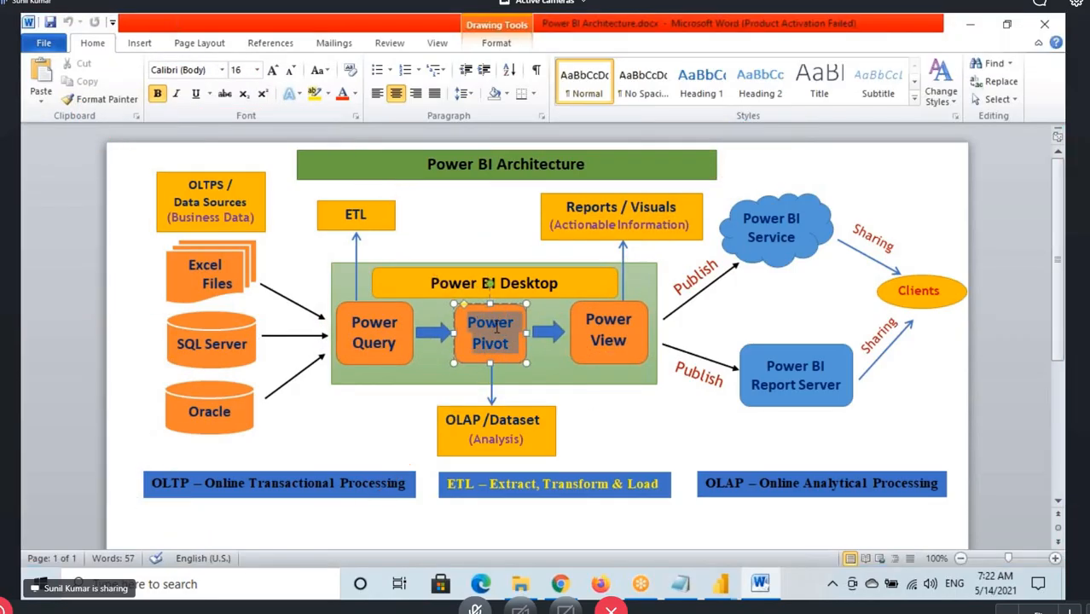
Switch to the Notepad notes and add "To Save Space in Power Pivot Remove Unwanted Rows" below the "Choose Columns, Go To Column" line
click(695, 585)
click(340, 331)
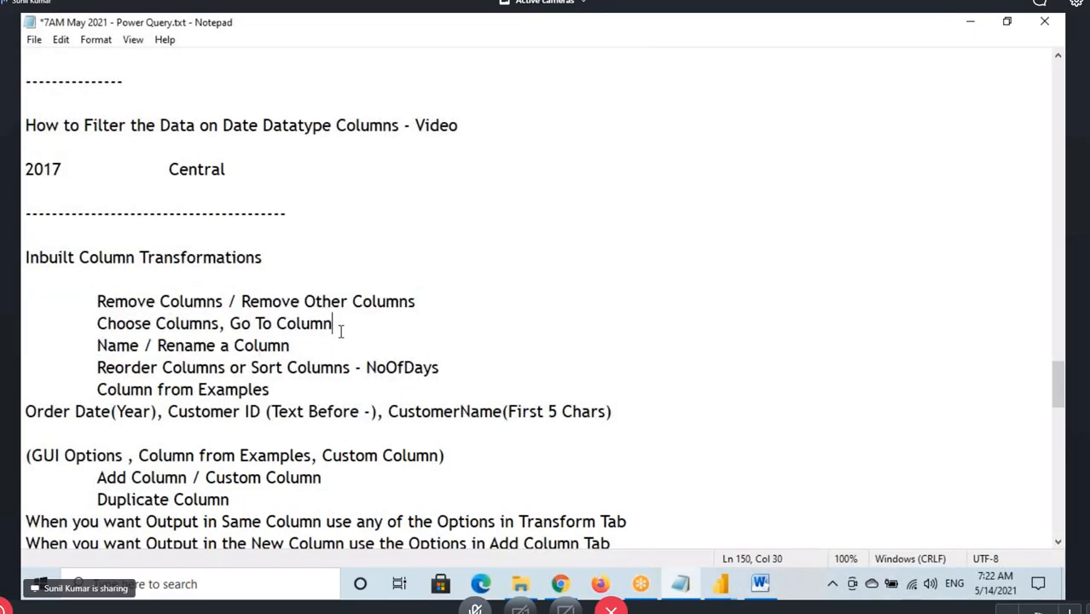
key(Return)
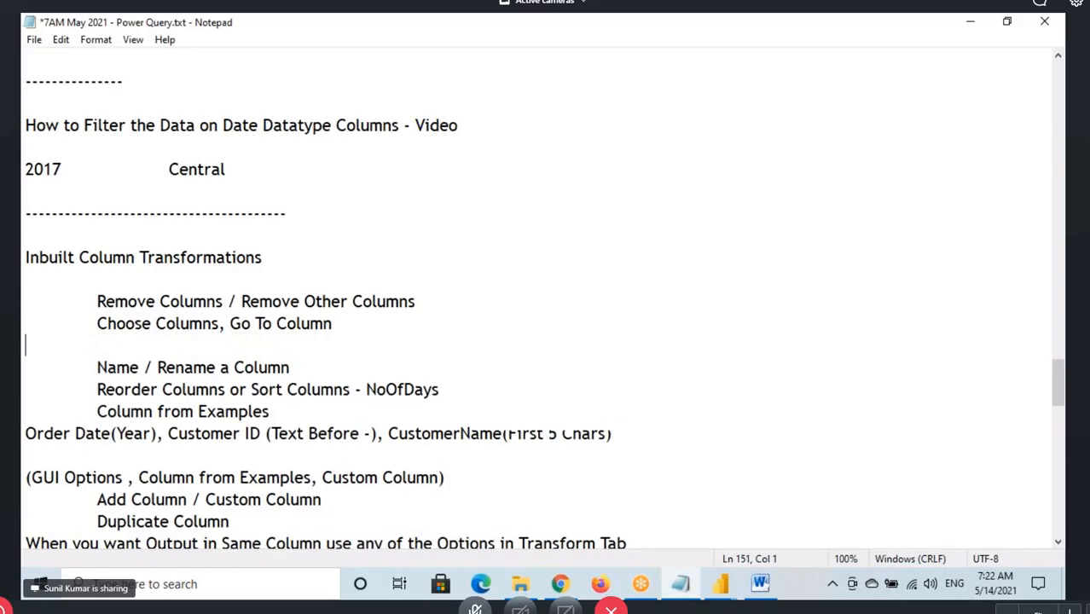
key(Return)
key(Return)
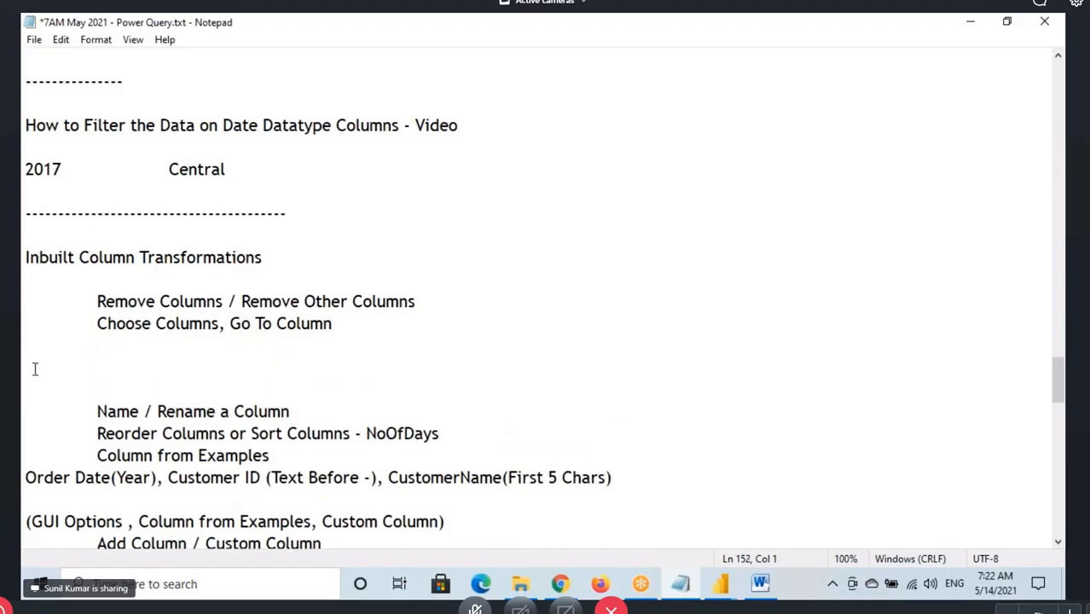
text(To Save Space in )
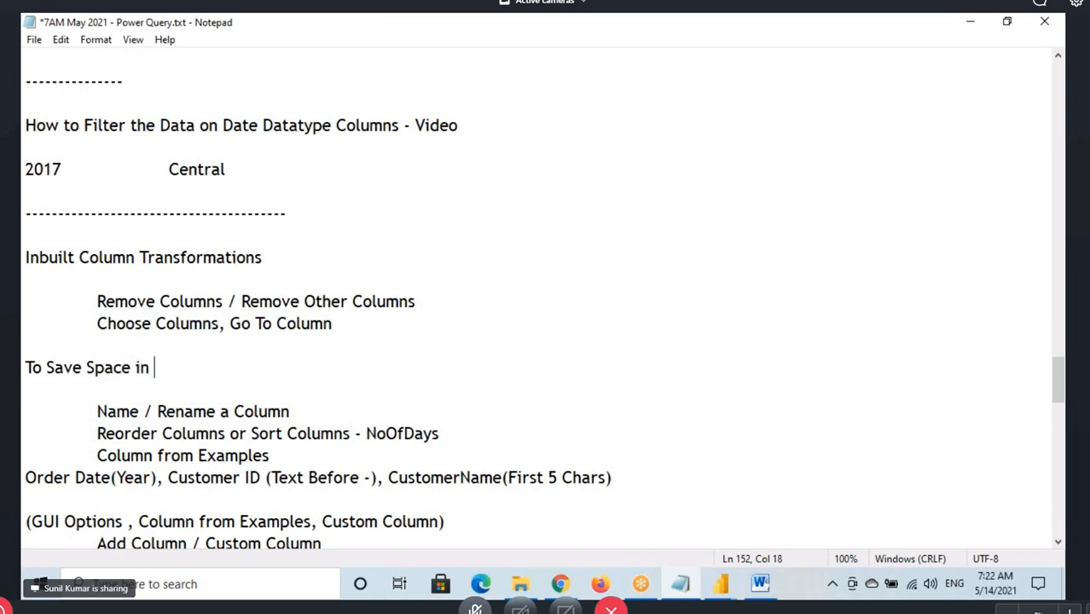
text(Power Pivot )
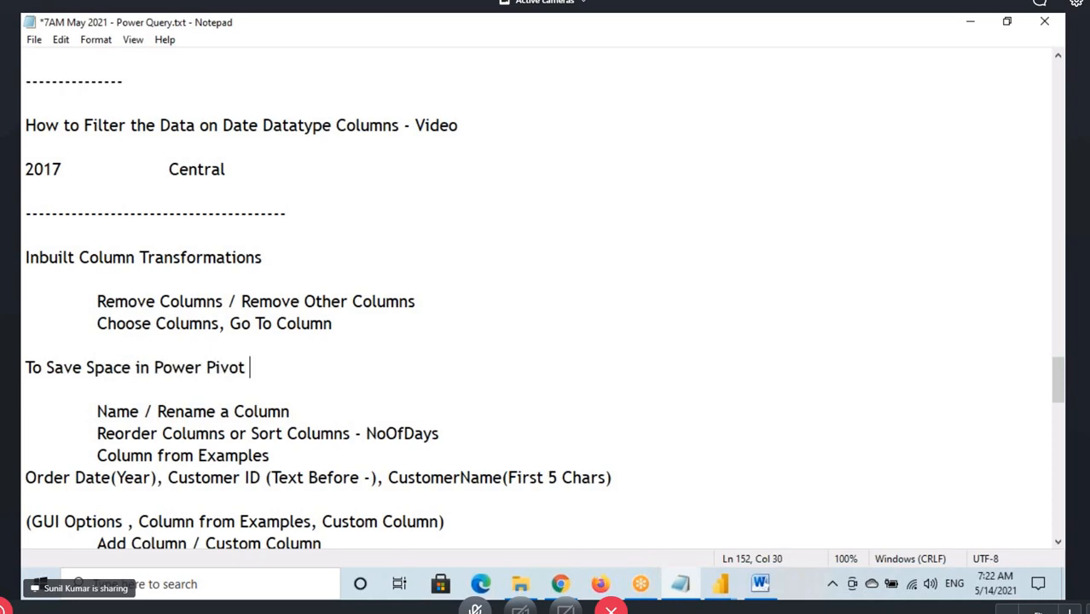
text(Remove )
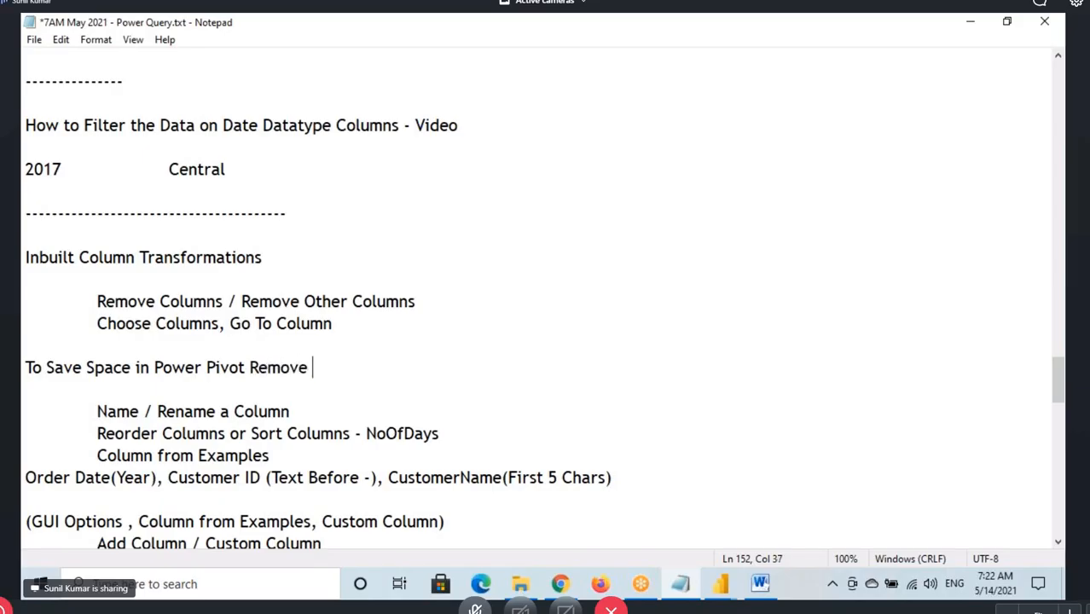
text(Unwanr)
text(ed )
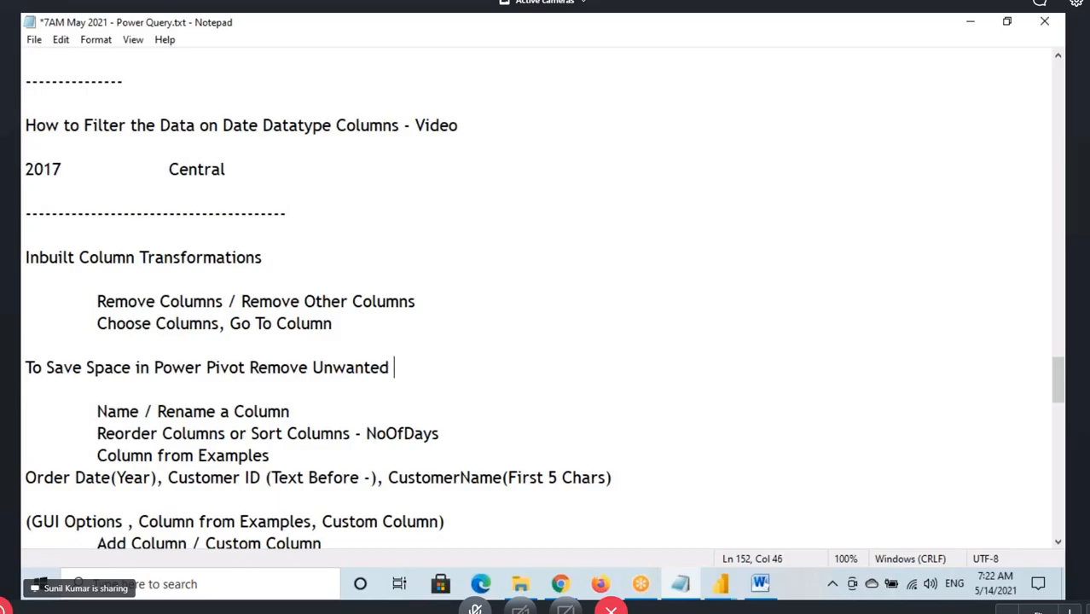
text(Rwo)
key(BackSpace)
key(BackSpace)
text(ows)
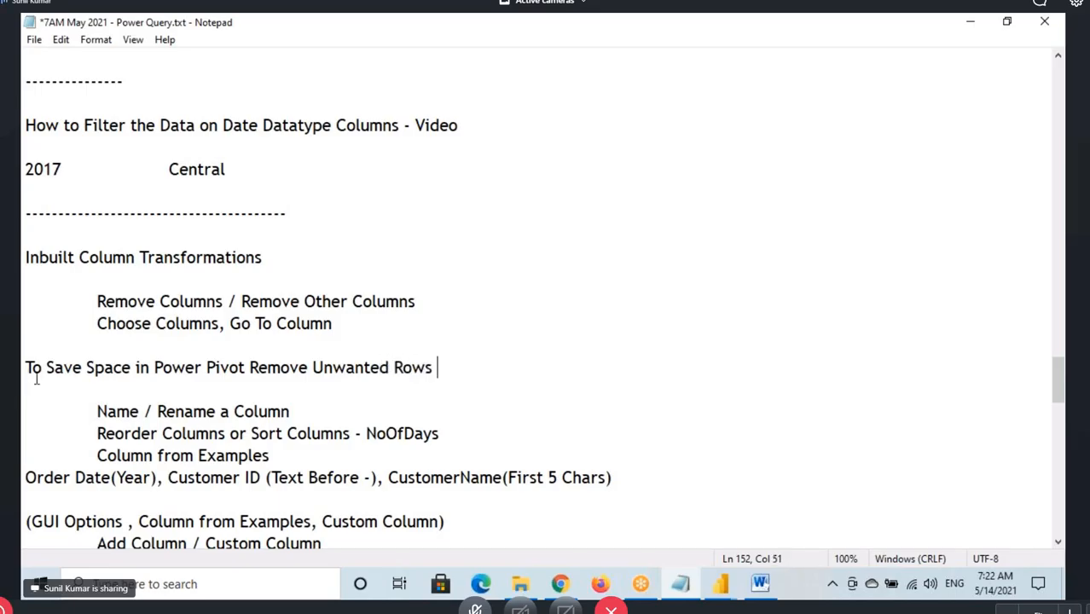
Append "- Filters" to the Remove Unwanted Rows note and highlight parts of that line
drag(303, 366, 392, 367)
click(472, 358)
text(- Filters)
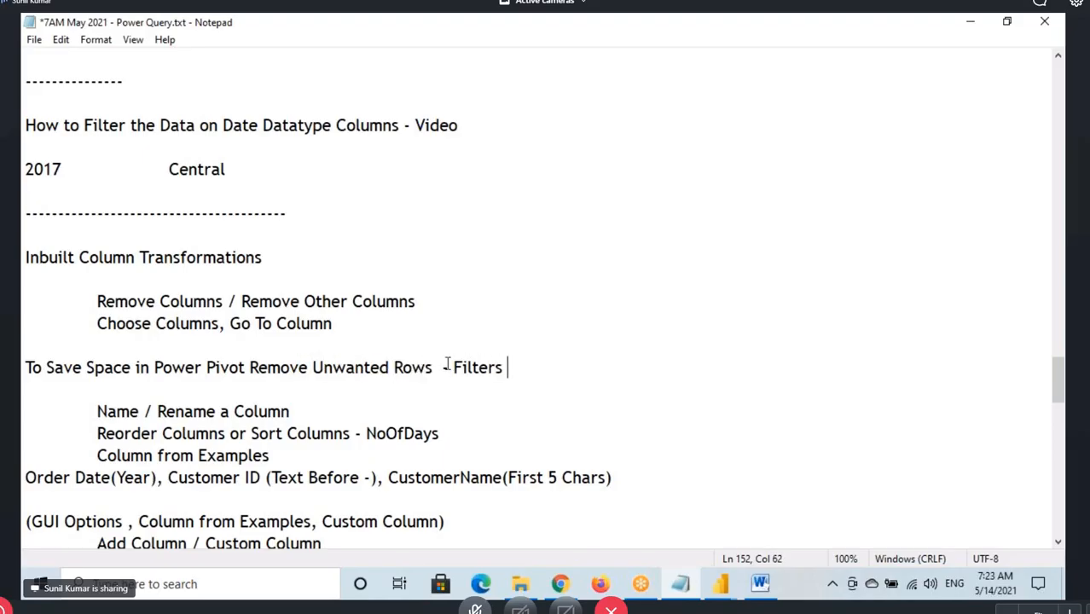
drag(447, 364, 538, 360)
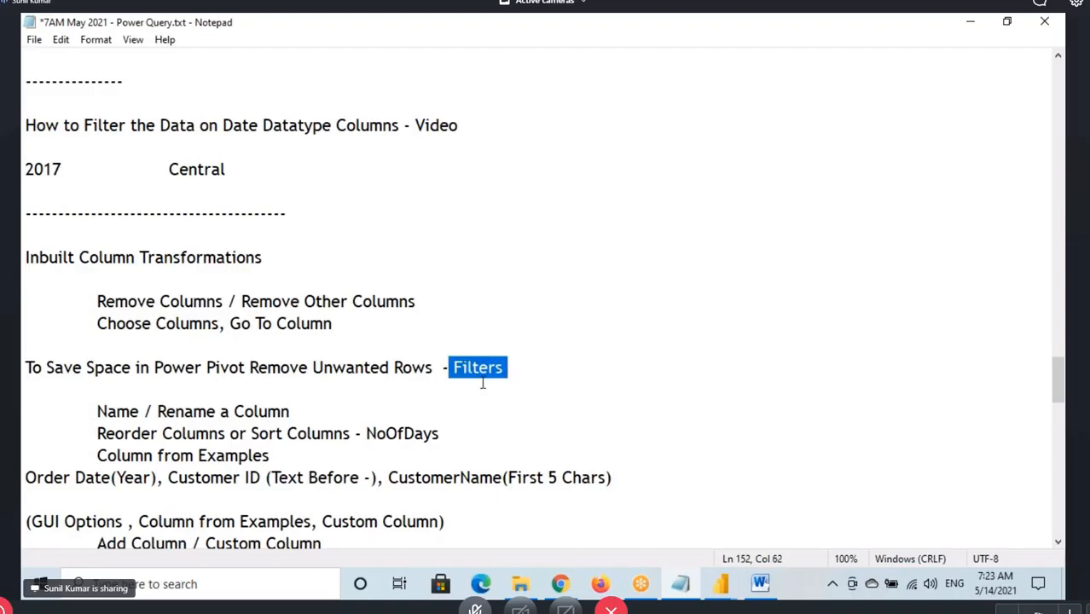
drag(34, 368, 333, 368)
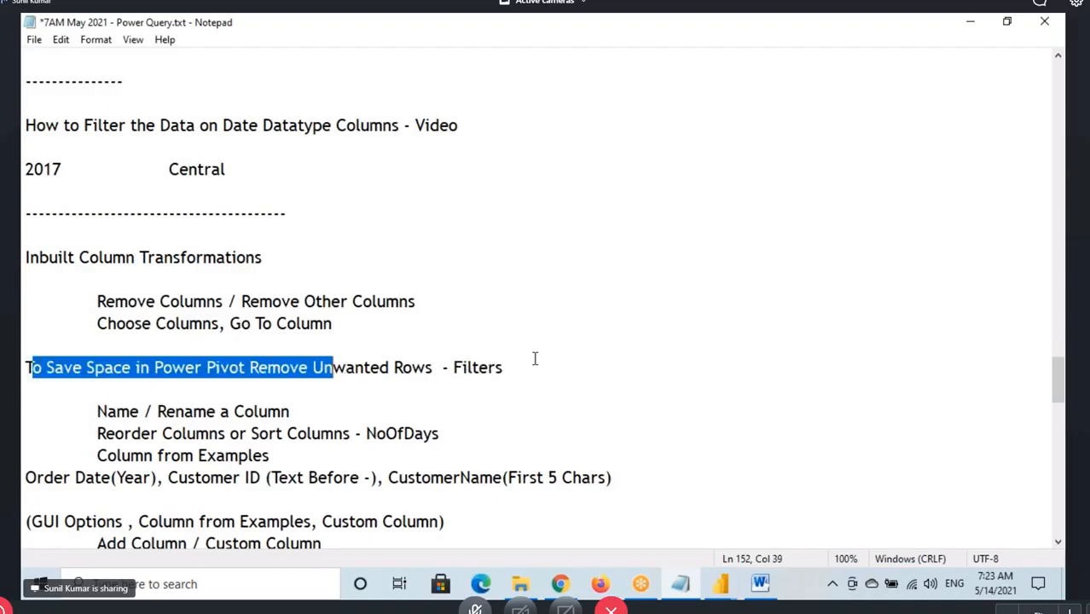
click(534, 363)
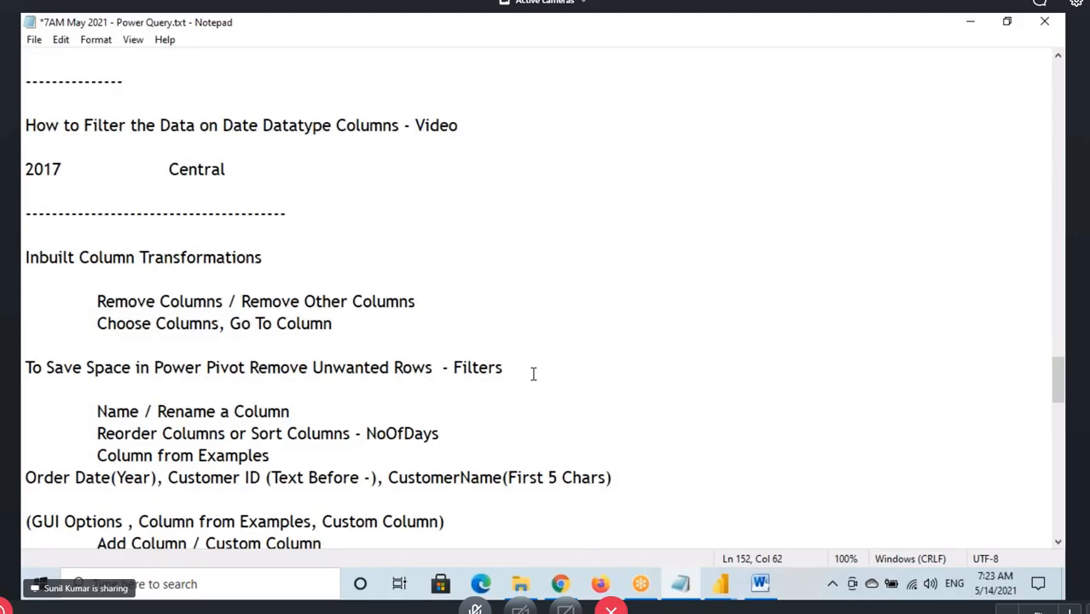
Add a second line, "To Save Space in Power Pivot Remove Unwanted Columns -", reusing the copied opening phrase of the line above
key(Return)
drag(24, 367, 249, 367)
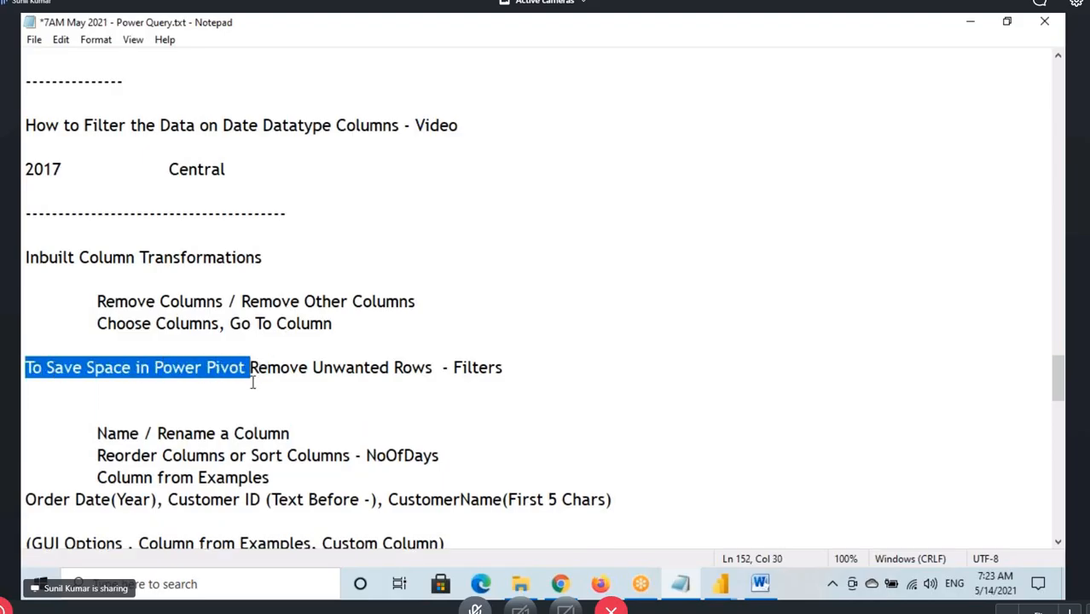
key(ctrl+c)
click(56, 396)
key(ctrl+v)
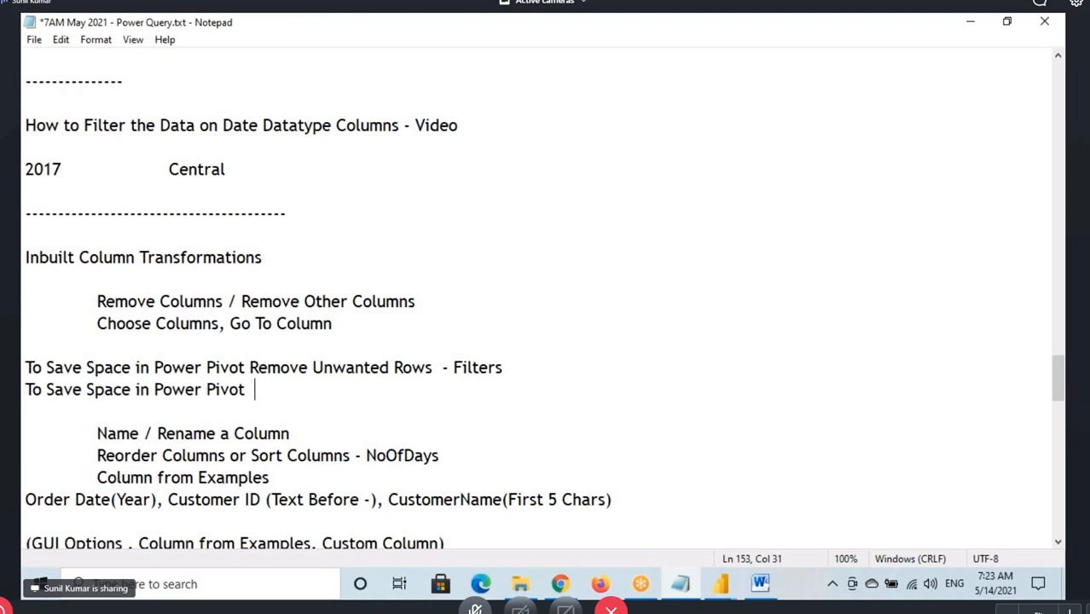
text(Remove)
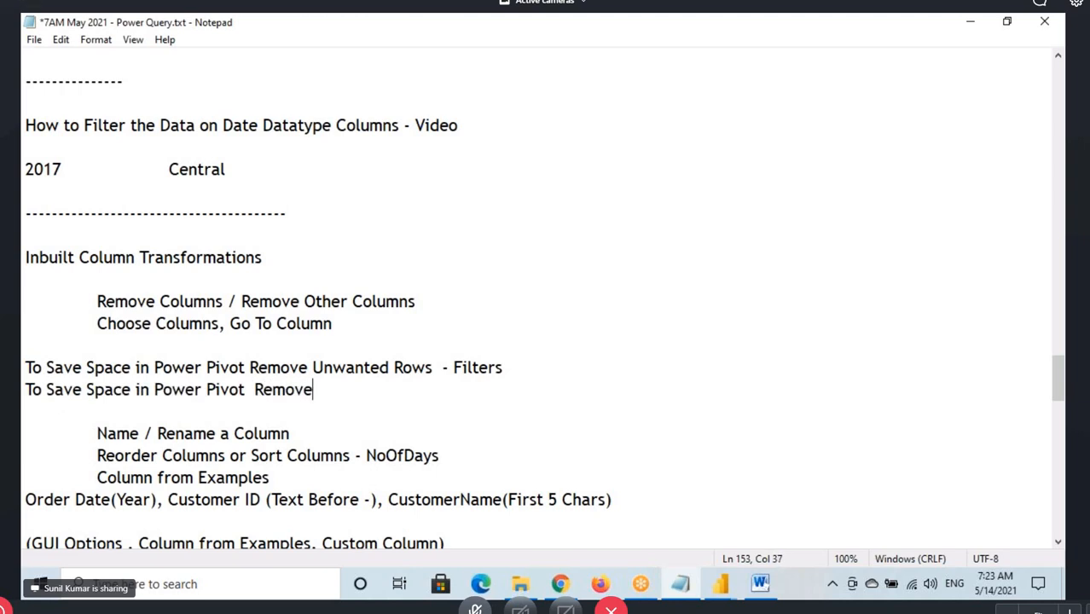
text( Unwante)
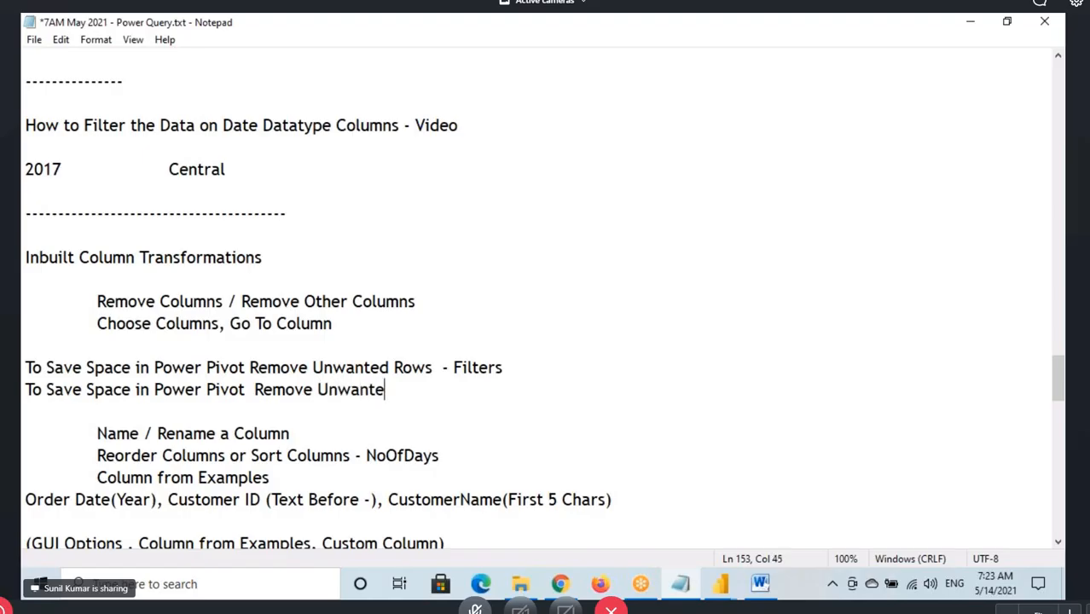
text(d Columns )
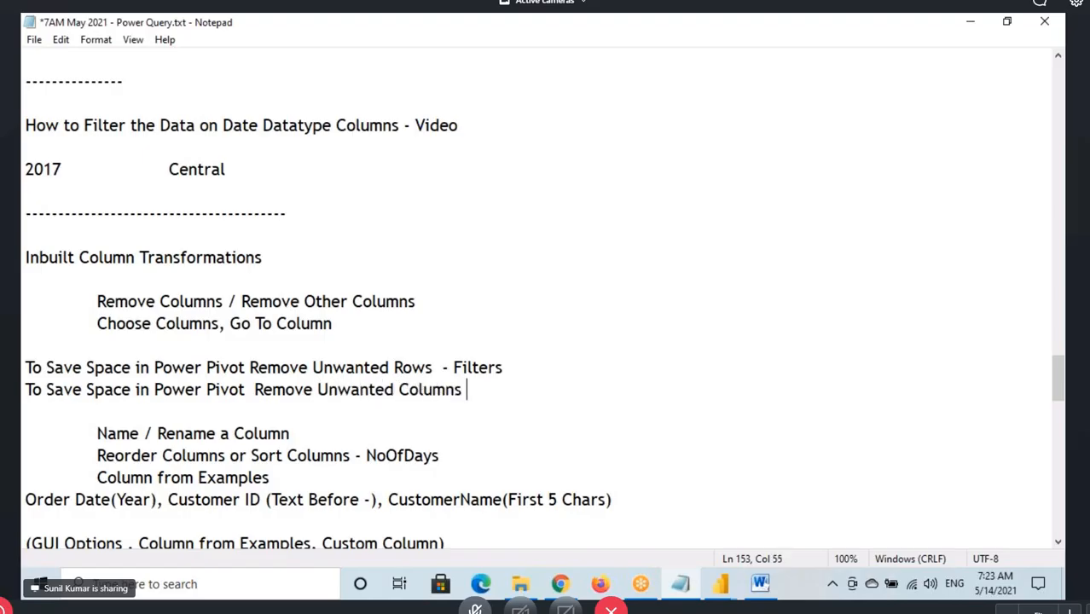
text(-)
Switch to the Power Query Editor, mark the Manage Columns group, clear the drawing, and return to the Notepad notes
click(721, 583)
click(800, 530)
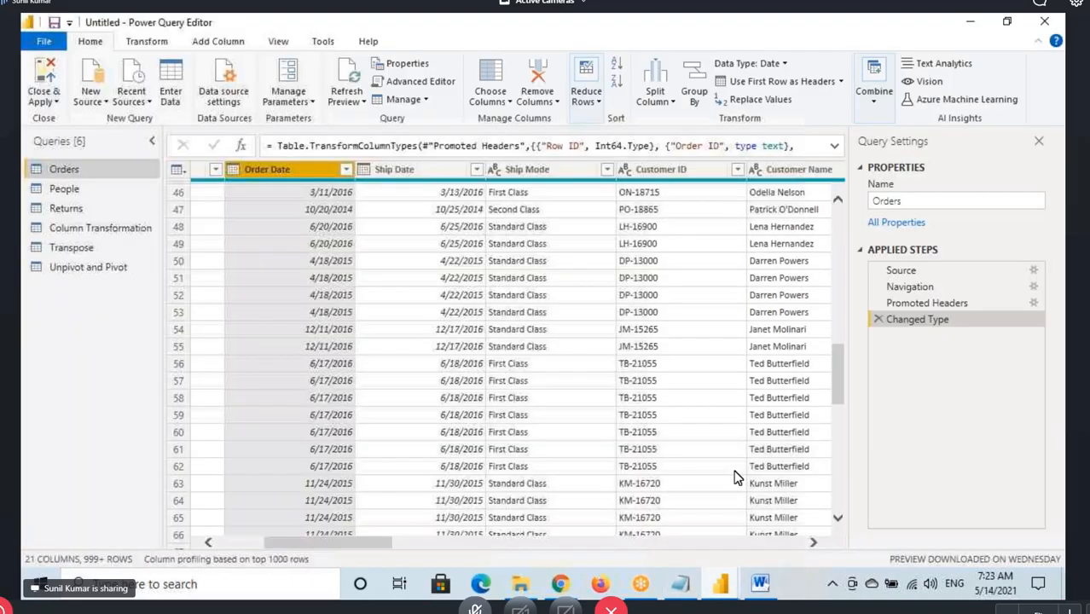
key(ctrl+2)
mouse_move(460, 46)
mouse_down()
mouse_move(562, 133)
mouse_move(563, 120)
mouse_move(476, 124)
mouse_move(556, 114)
mouse_up()
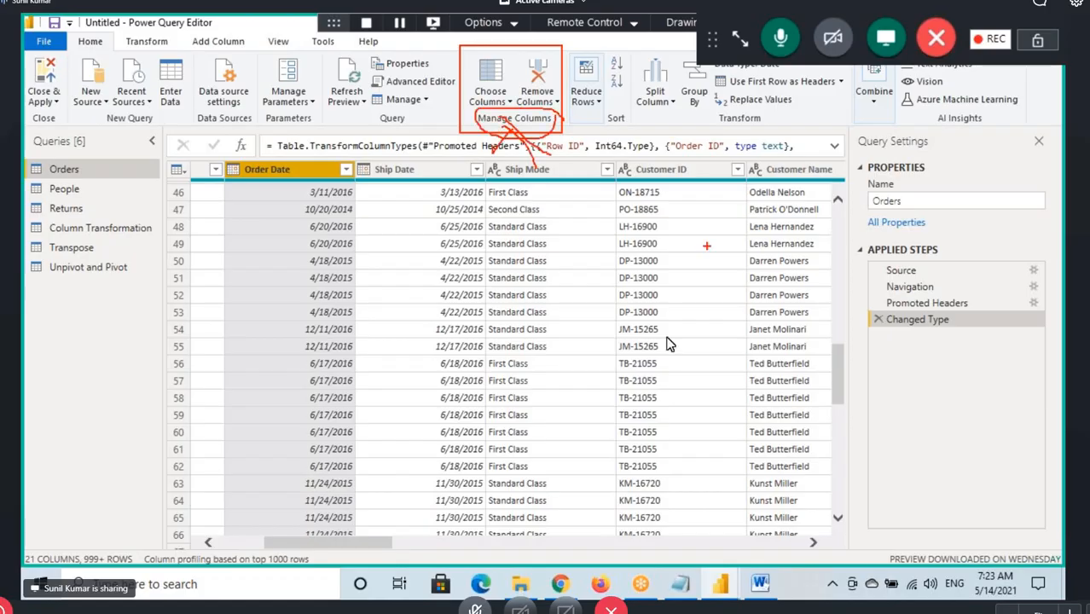
key(Escape)
click(678, 587)
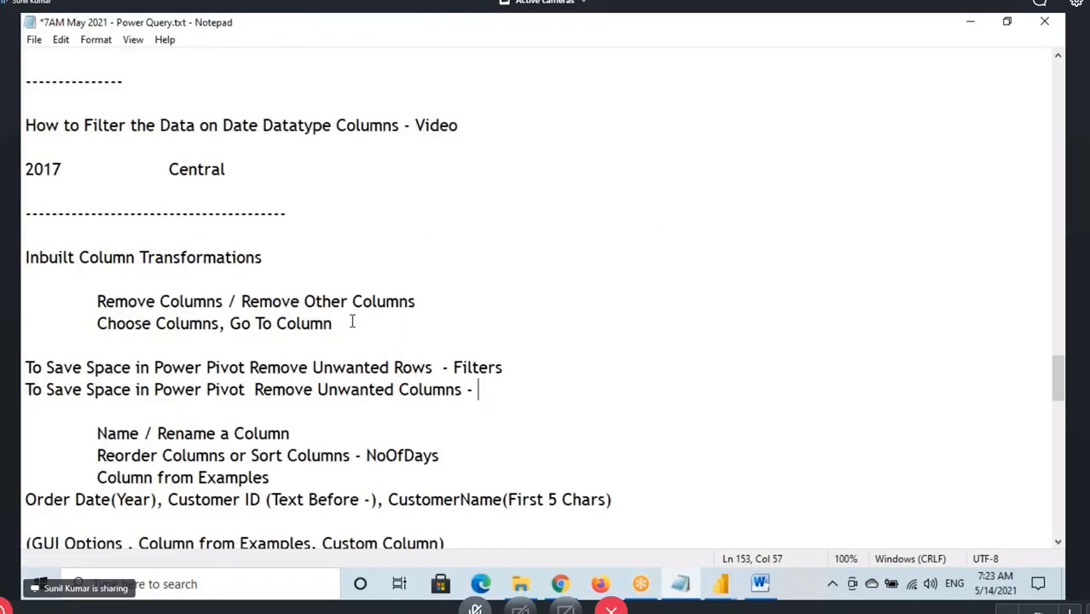
Complete the Remove Unwanted Columns note with "Manage Columns"
text(Manage Columns)
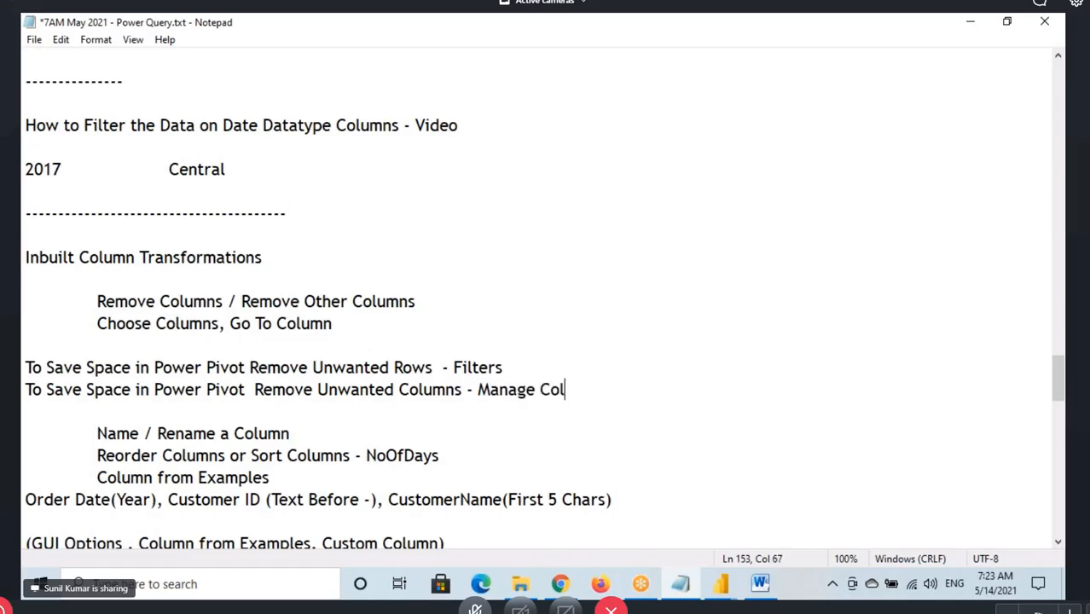
Switch to the Power BI Architecture document in Word, box Power Pivot, underline Dataset, and handwrite a circled "10 GB" with an arrow beneath Power Pivot
click(760, 584)
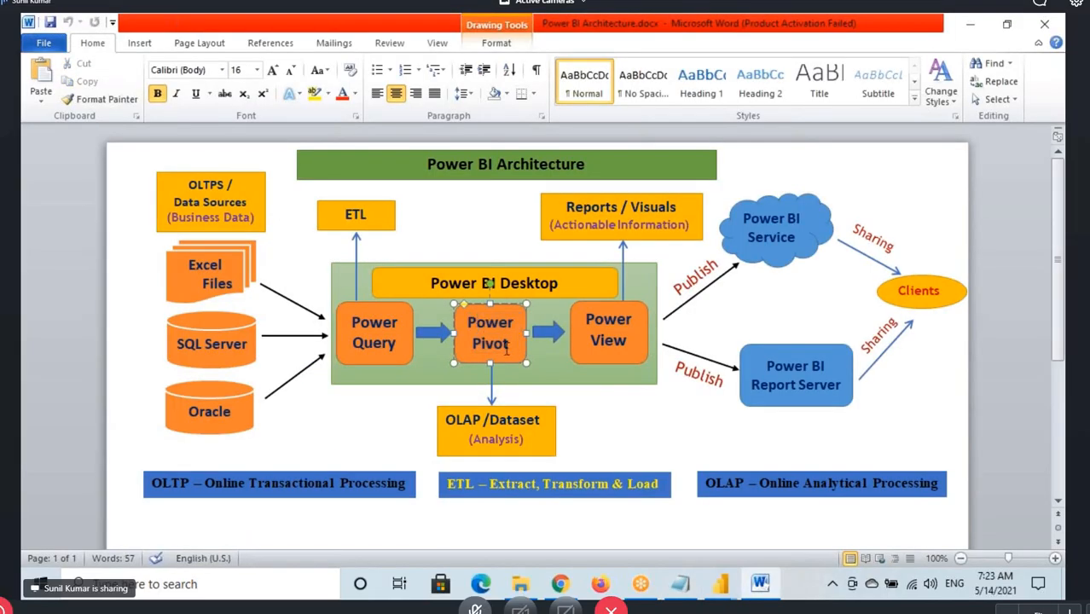
drag(452, 303, 534, 369)
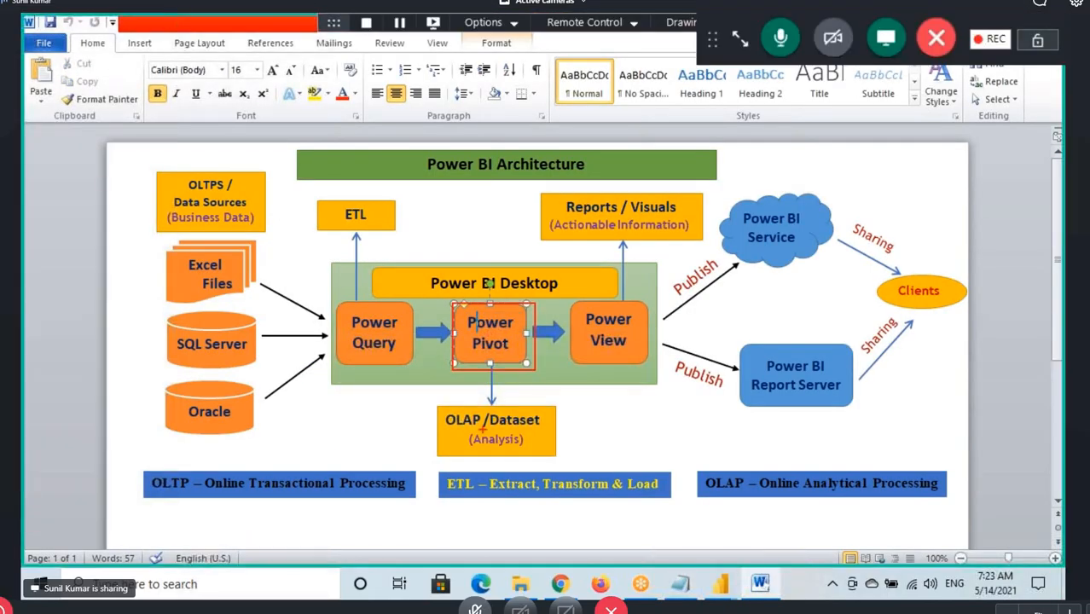
drag(491, 433, 565, 432)
mouse_move(510, 380)
mouse_down()
mouse_move(509, 400)
mouse_move(539, 382)
mouse_move(563, 389)
mouse_up()
mouse_move(583, 363)
mouse_down()
mouse_move(573, 345)
mouse_move(518, 416)
mouse_move(581, 347)
mouse_up()
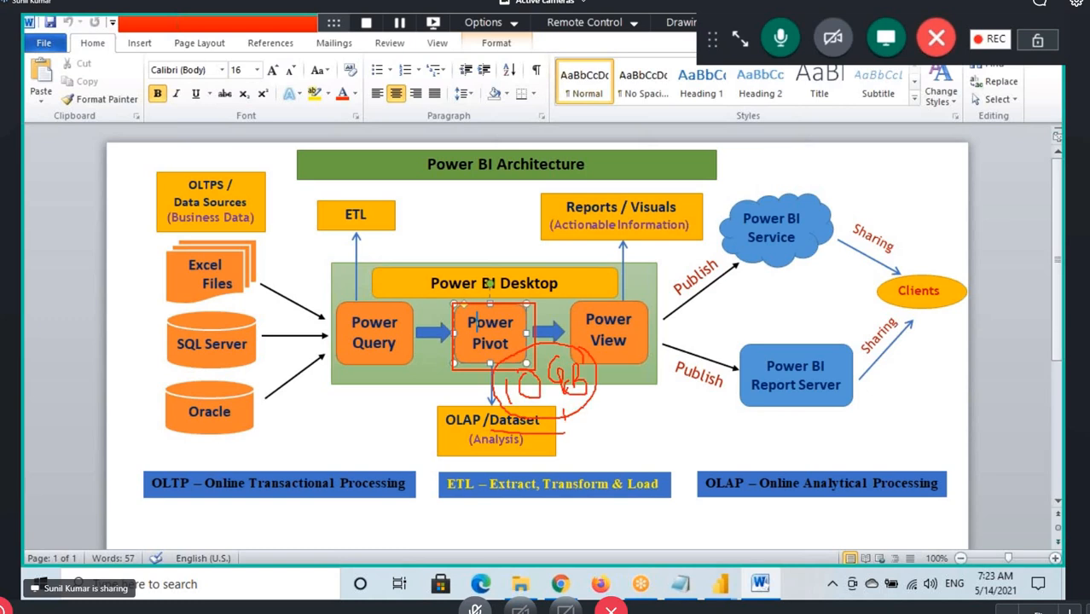
drag(563, 413, 546, 425)
Underline SQL Server, handwrite "100 GB" above it, and draw a curved arrow from that figure to Power Pivot
drag(226, 364, 184, 364)
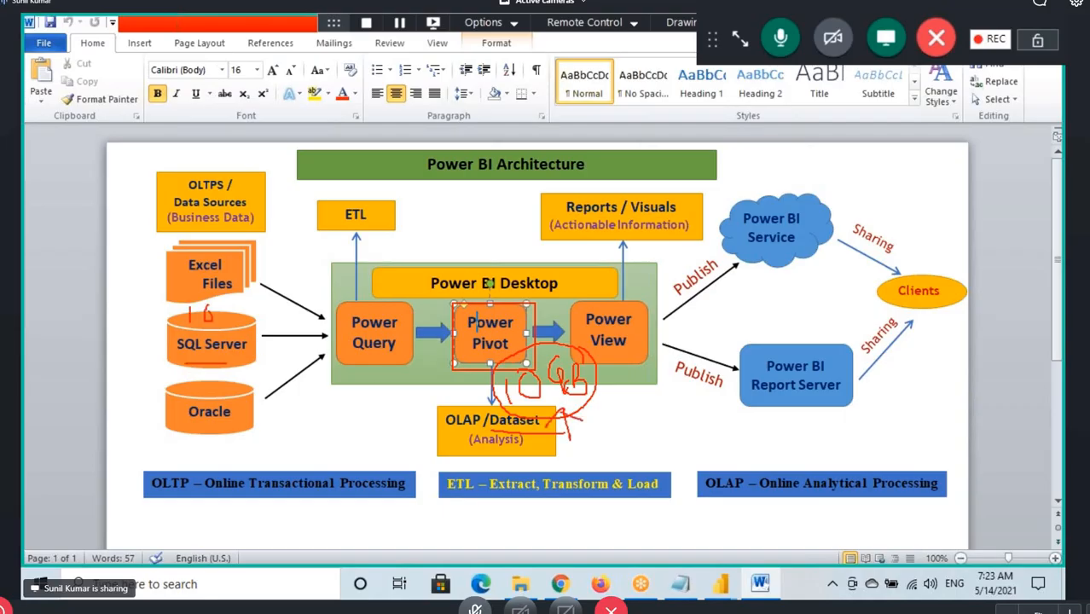
drag(216, 318, 223, 312)
mouse_move(253, 295)
mouse_down()
mouse_move(242, 318)
mouse_move(272, 322)
mouse_up()
mouse_move(265, 303)
mouse_down()
mouse_move(278, 298)
mouse_move(290, 329)
mouse_move(273, 329)
mouse_up()
mouse_move(280, 296)
mouse_down()
mouse_move(338, 225)
mouse_move(503, 352)
mouse_up()
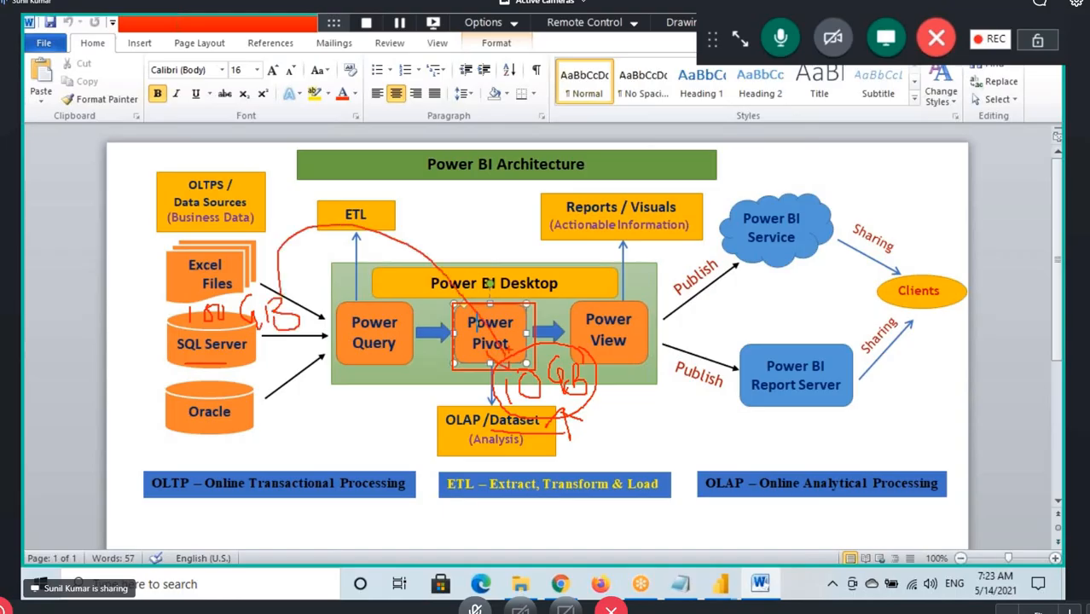
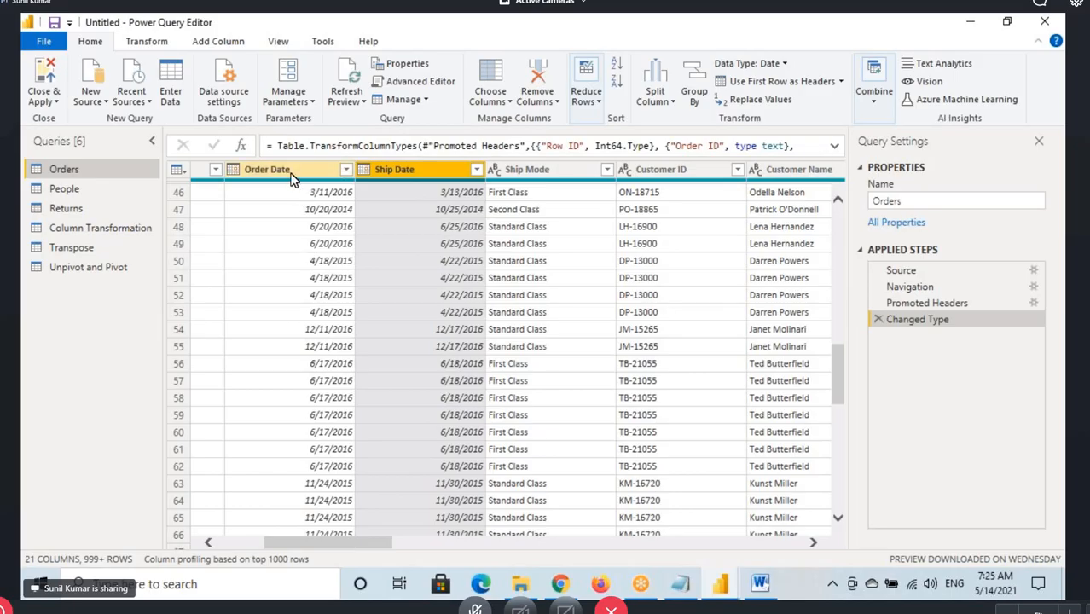
Add the Order Date column to the Ship Date selection, show the Add Column commands, box the Add Column heading, and clear the drawing
ctrl+click(291, 171)
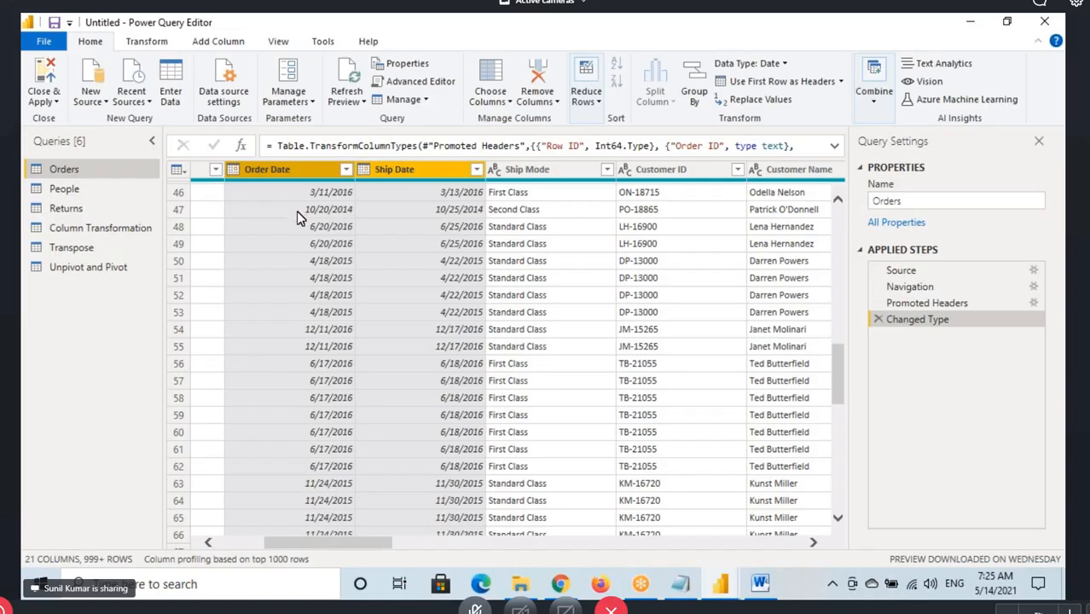
click(224, 43)
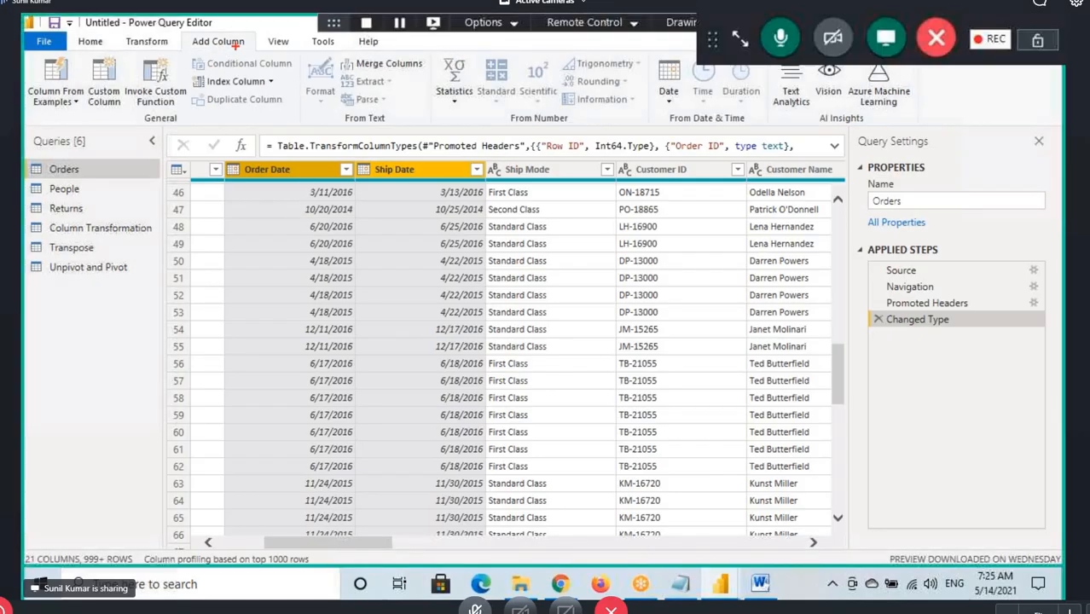
drag(180, 31, 250, 54)
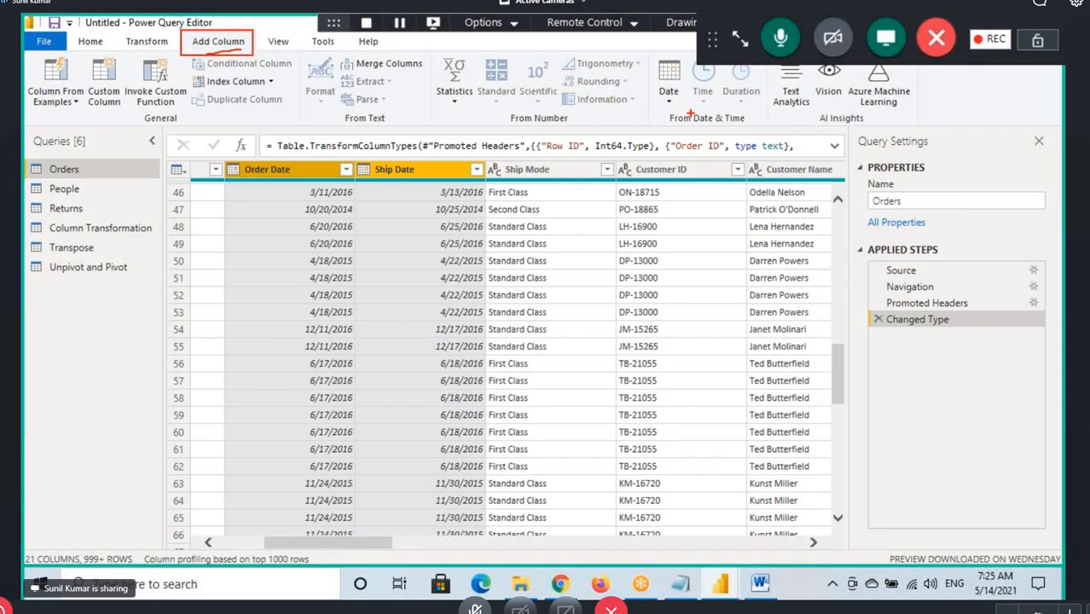
key(Escape)
Show the date operations for the selected columns and draw boxes around Subtract Days, Add Column and Date
click(669, 95)
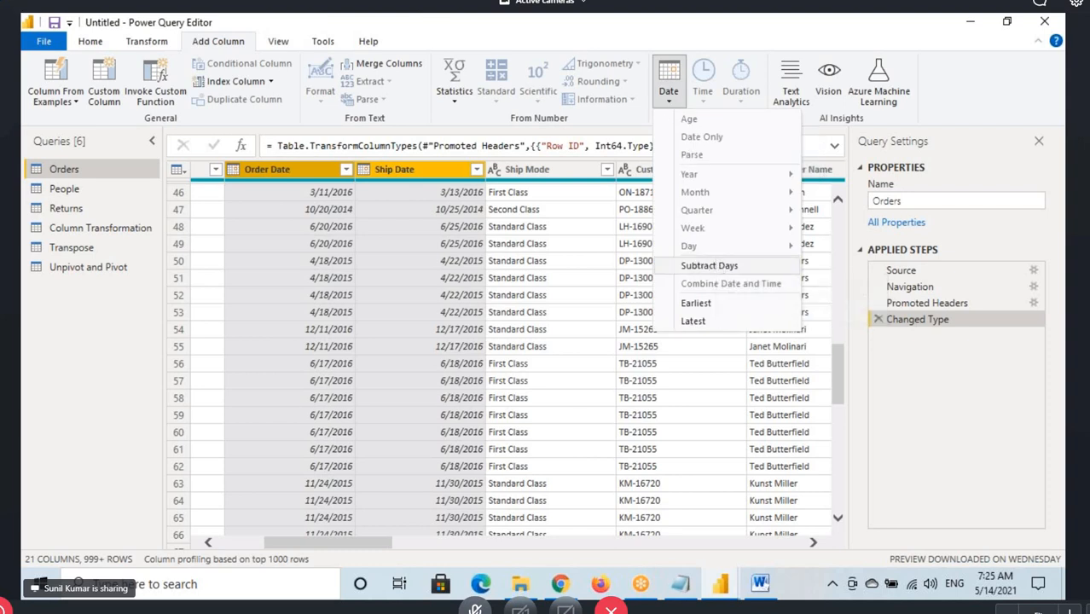
key(ctrl+2)
drag(670, 255, 765, 278)
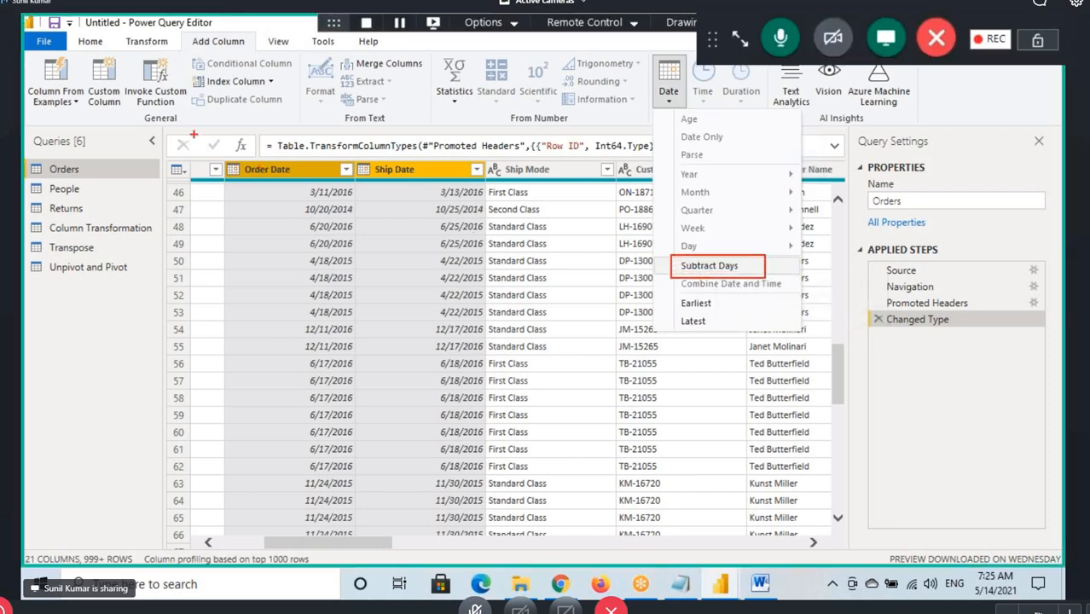
drag(183, 37, 256, 52)
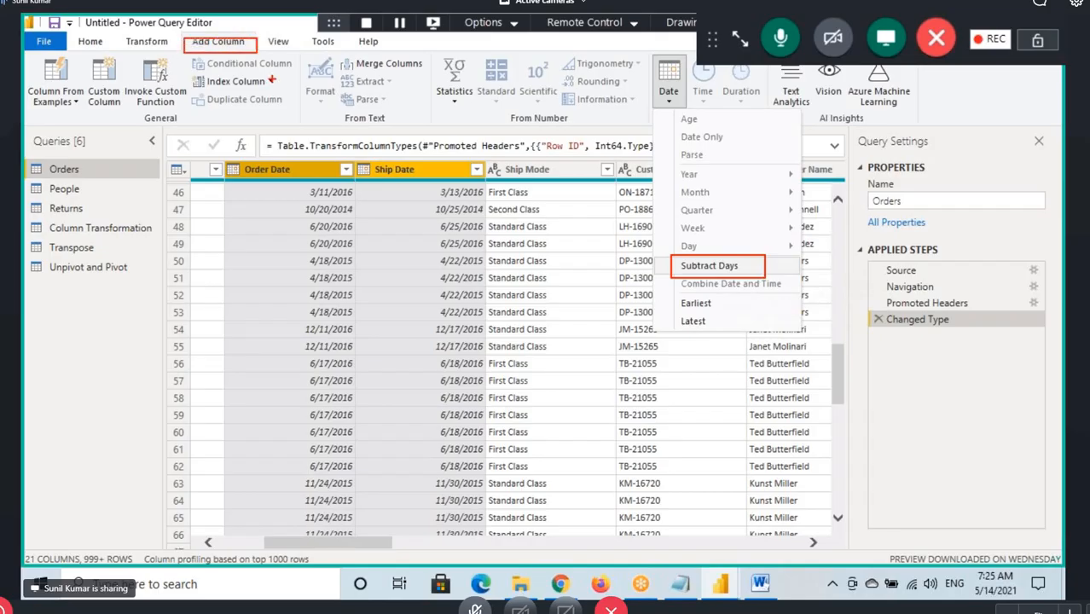
drag(646, 57, 693, 108)
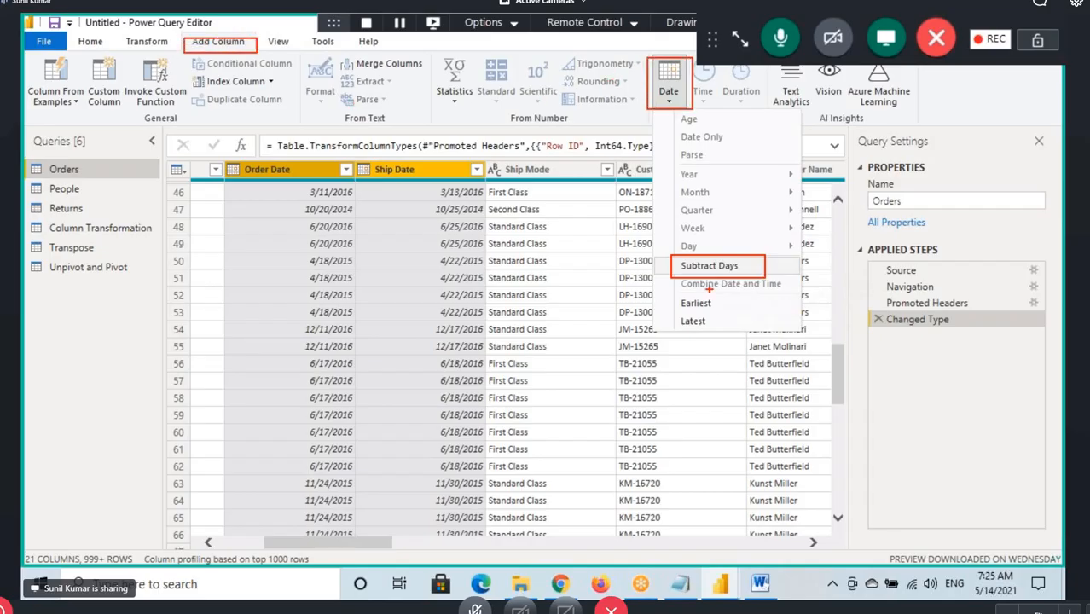
Draw an arrow to Subtract Days, underline the Ship Date and Order Date headers, and connect them with a curved arrow towards Order Date
mouse_move(650, 283)
mouse_down()
mouse_move(679, 261)
mouse_move(672, 284)
mouse_up()
drag(373, 176, 430, 174)
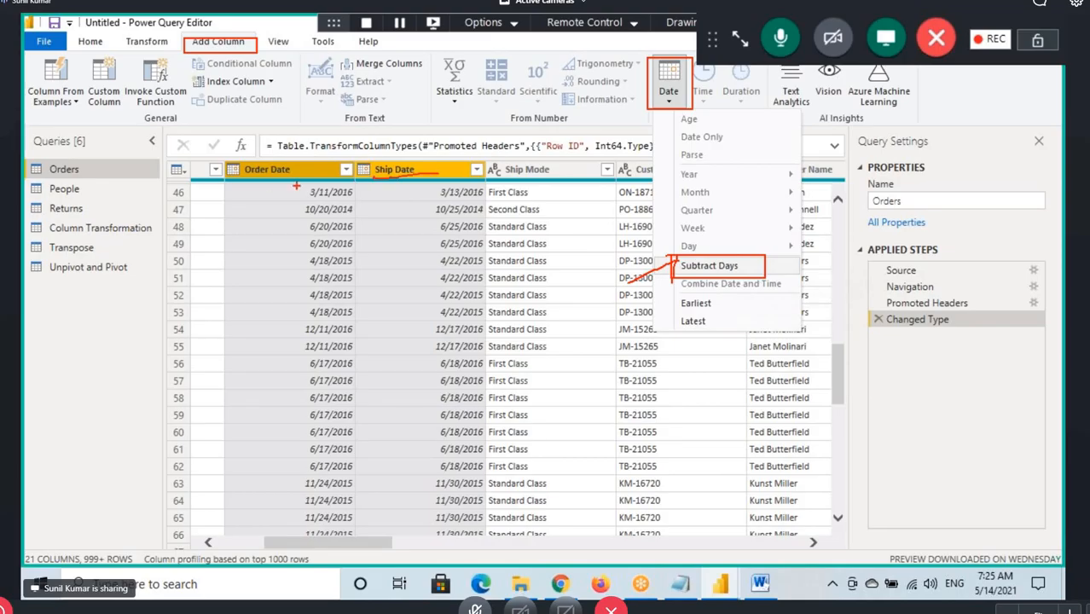
drag(263, 182, 319, 182)
mouse_move(393, 162)
mouse_down()
mouse_move(271, 151)
mouse_move(274, 164)
mouse_up()
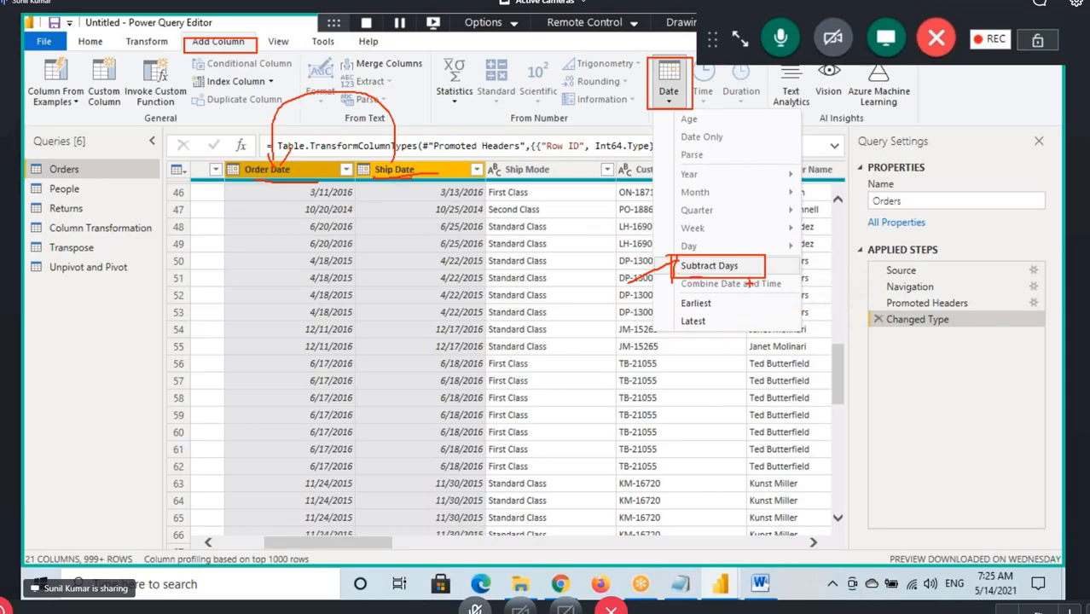
Clear the drawing and add a column that subtracts Order Date from Ship Date in days
key(Escape)
click(671, 92)
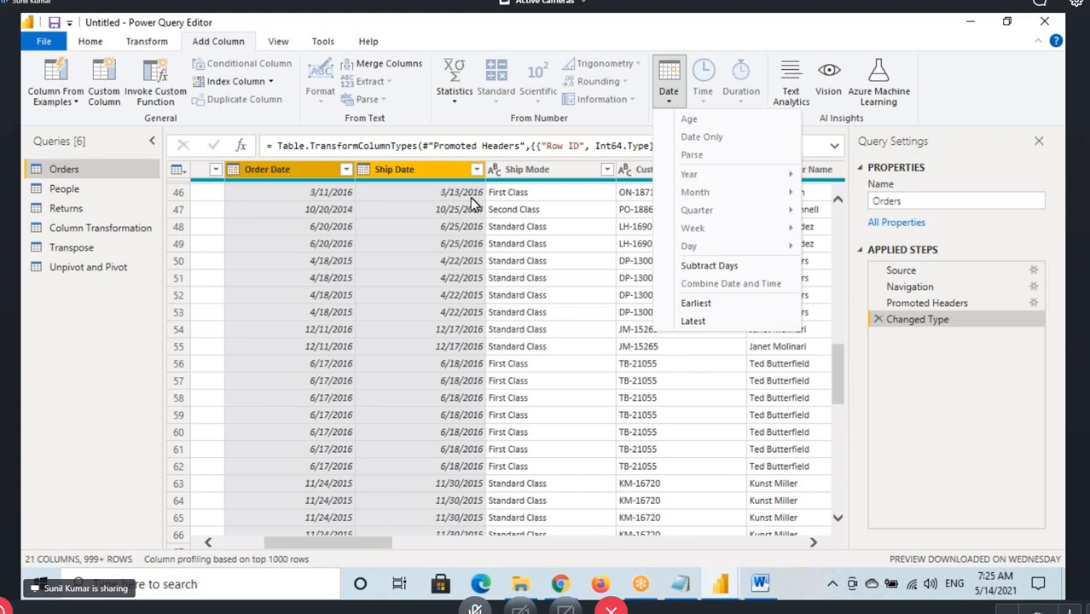
click(705, 269)
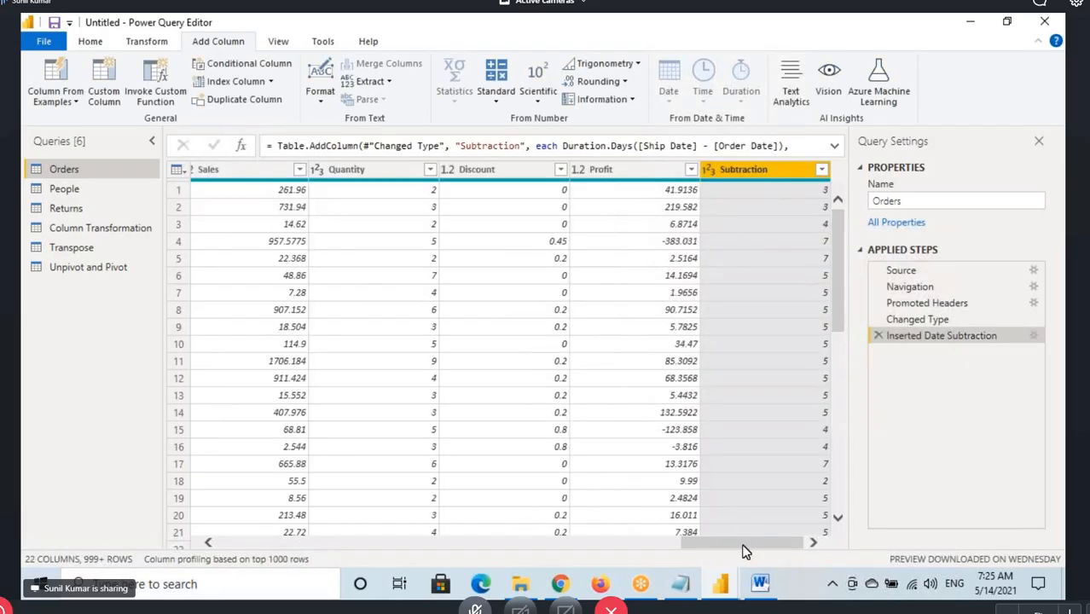
Underline the first row's Order Date and Ship Date values, draw a curved arrow from Ship Date to Order Date, and clear the drawing
drag(742, 546, 334, 555)
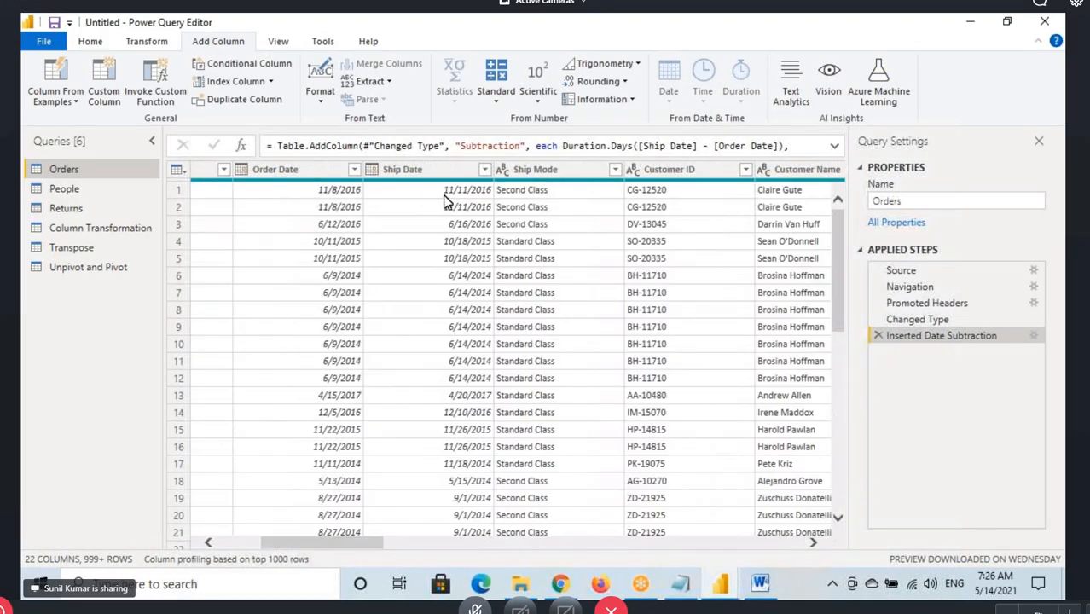
key(ctrl+2)
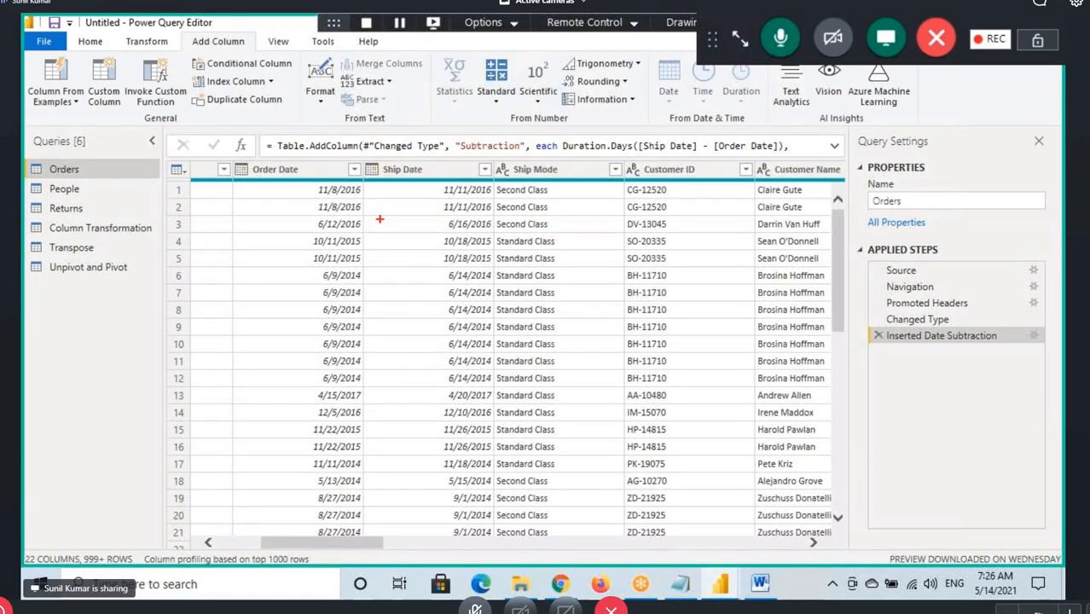
drag(318, 202, 357, 200)
mouse_move(443, 201)
mouse_down()
mouse_move(468, 201)
mouse_move(355, 158)
mouse_move(337, 189)
mouse_move(384, 182)
mouse_up()
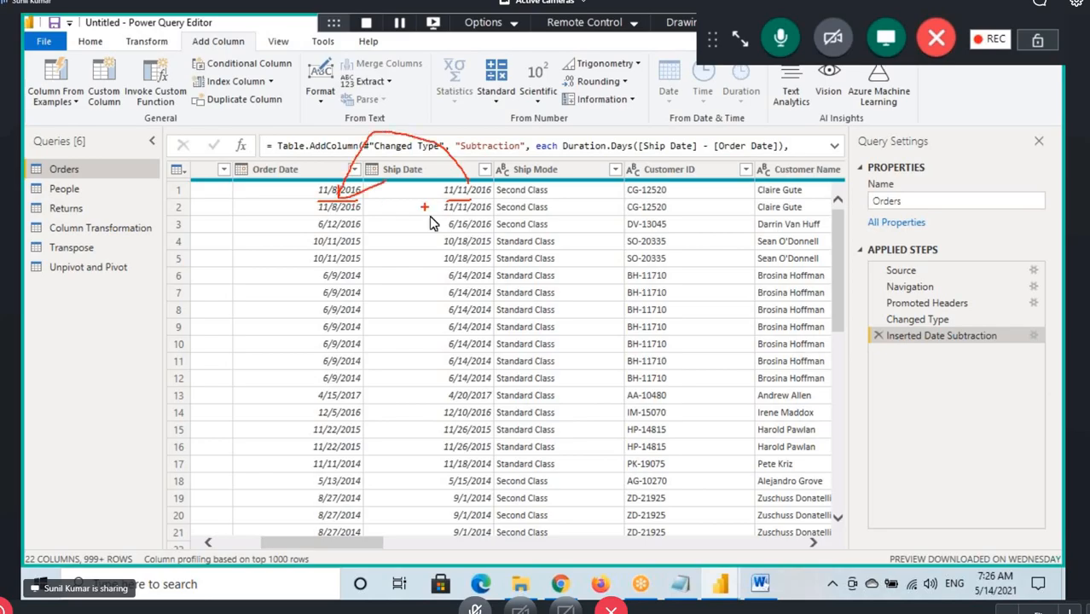
key(Escape)
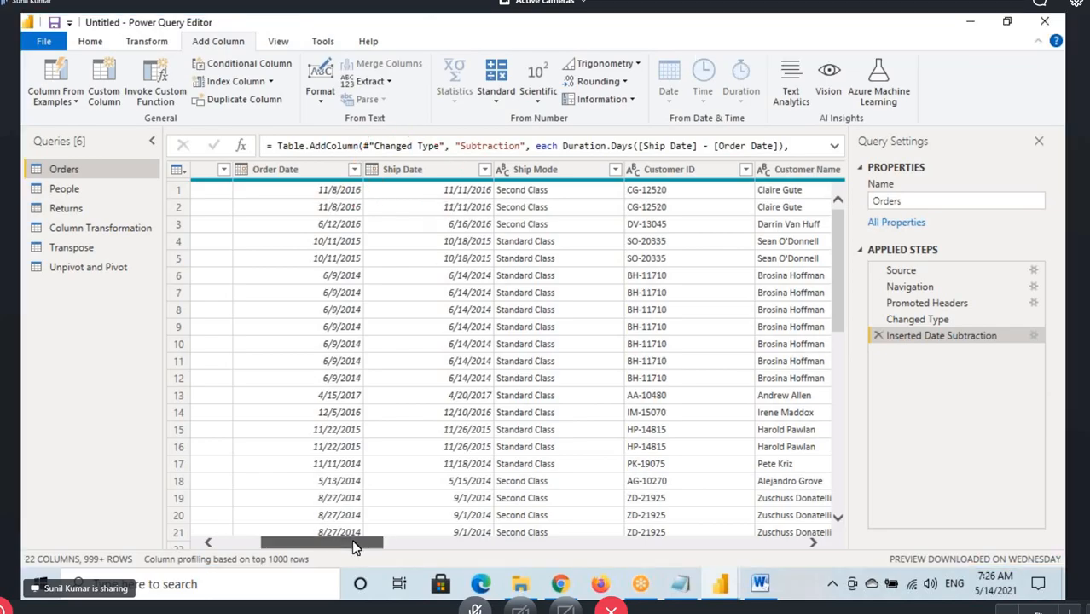
Box the first value of the Subtraction column and outline and mark the column's header
drag(356, 545, 778, 543)
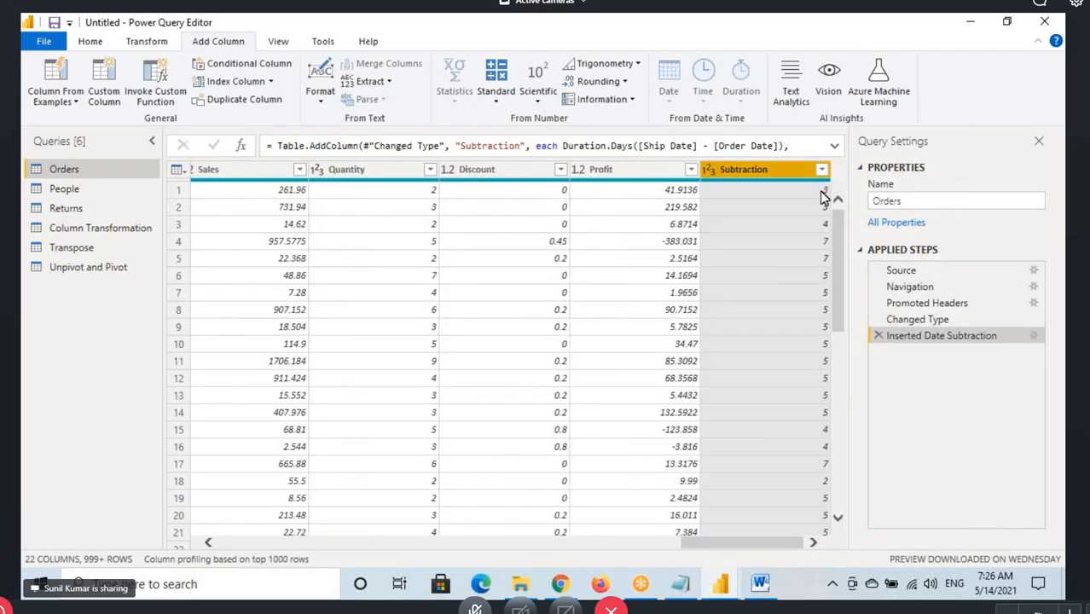
key(ctrl+2)
drag(813, 183, 840, 195)
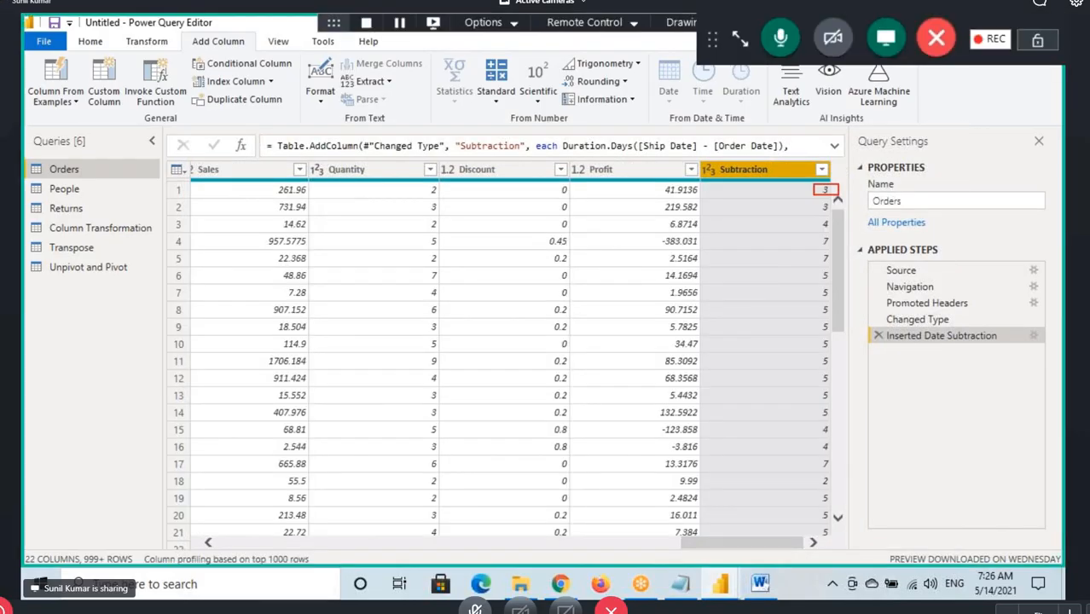
drag(707, 181, 771, 177)
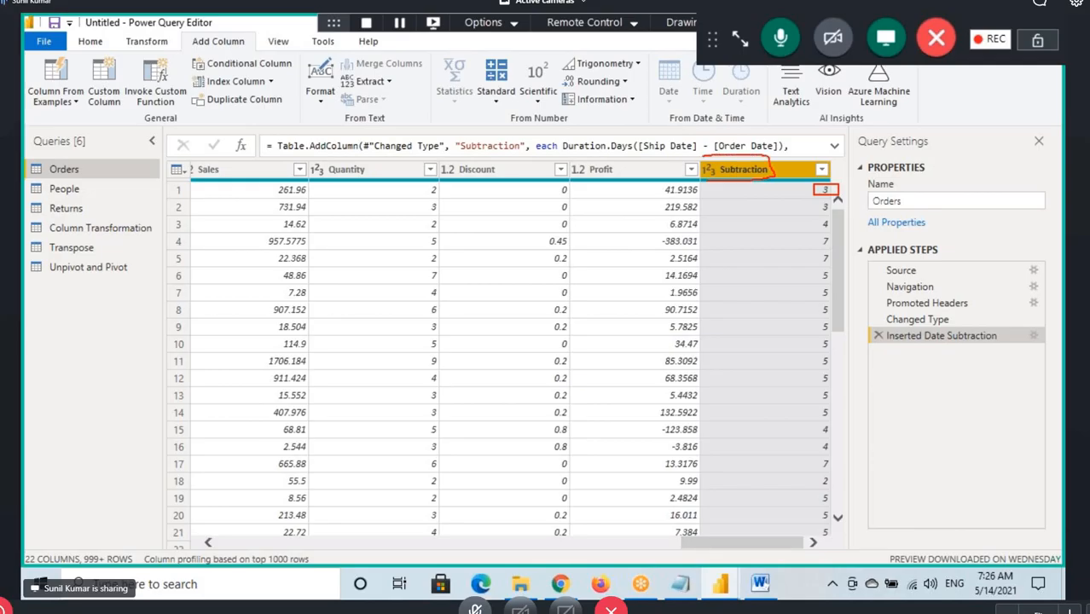
drag(696, 184, 745, 183)
drag(765, 121, 741, 162)
drag(740, 152, 802, 163)
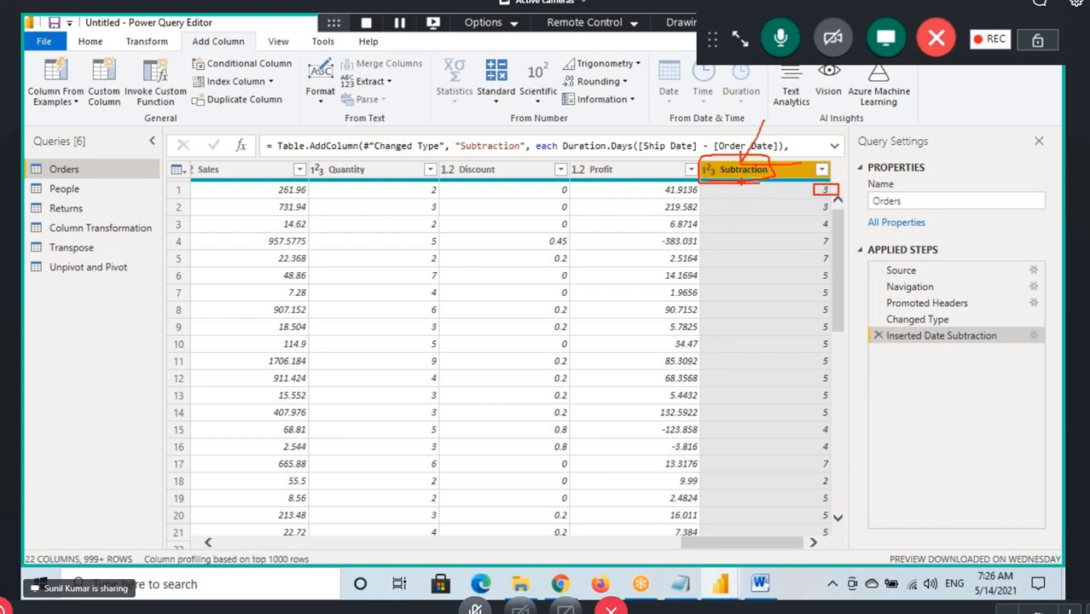
Show the Subtraction column's commands, box Rename among them, and clear the drawing
right_click(746, 172)
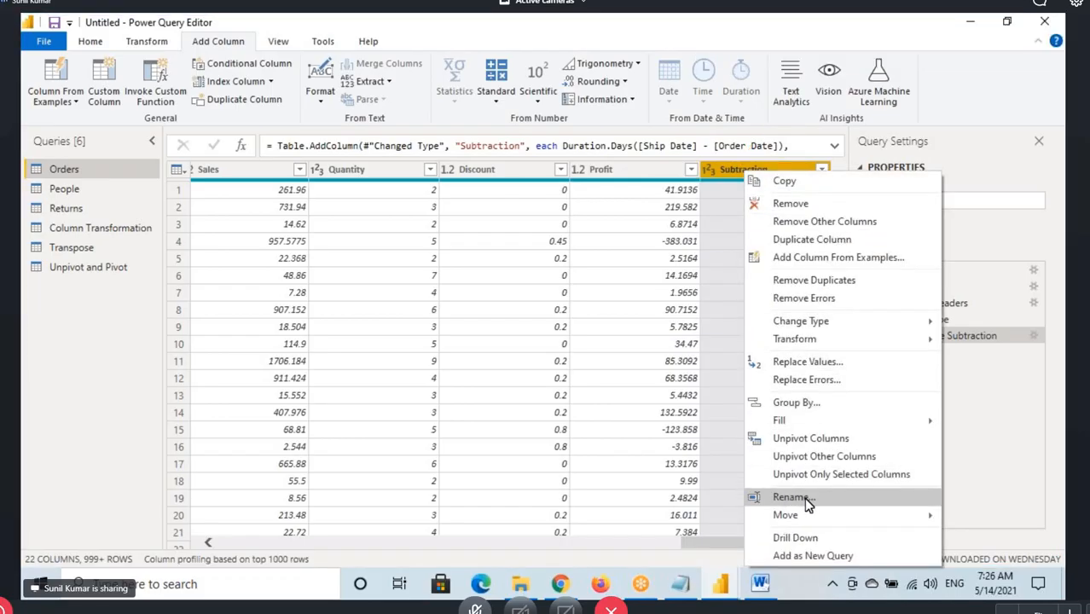
drag(747, 490, 819, 507)
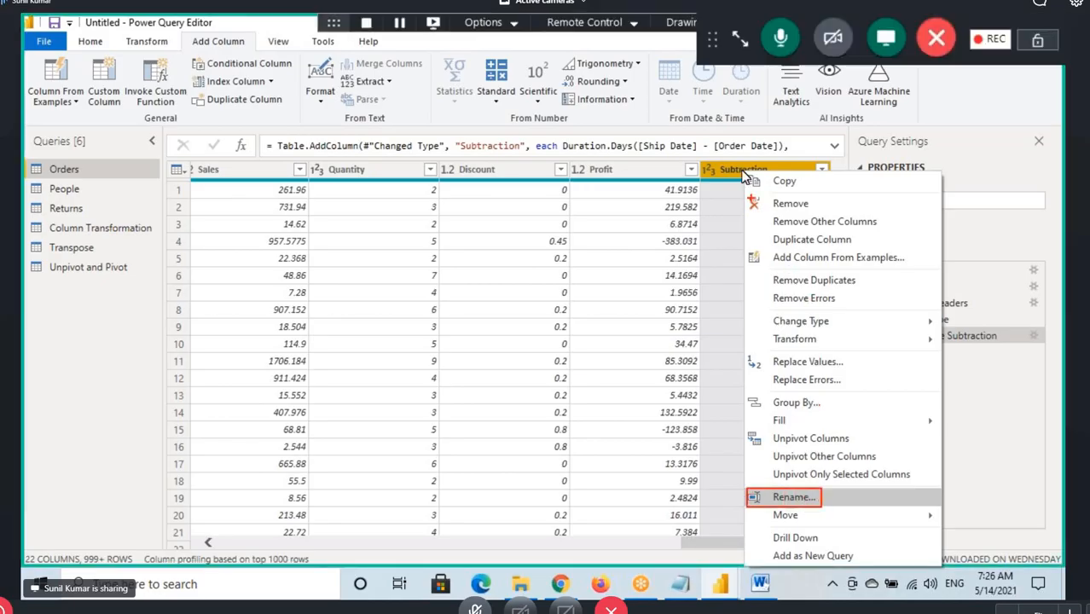
key(Escape)
Show the Transform commands, box Rename, and outline the Transform heading
click(147, 48)
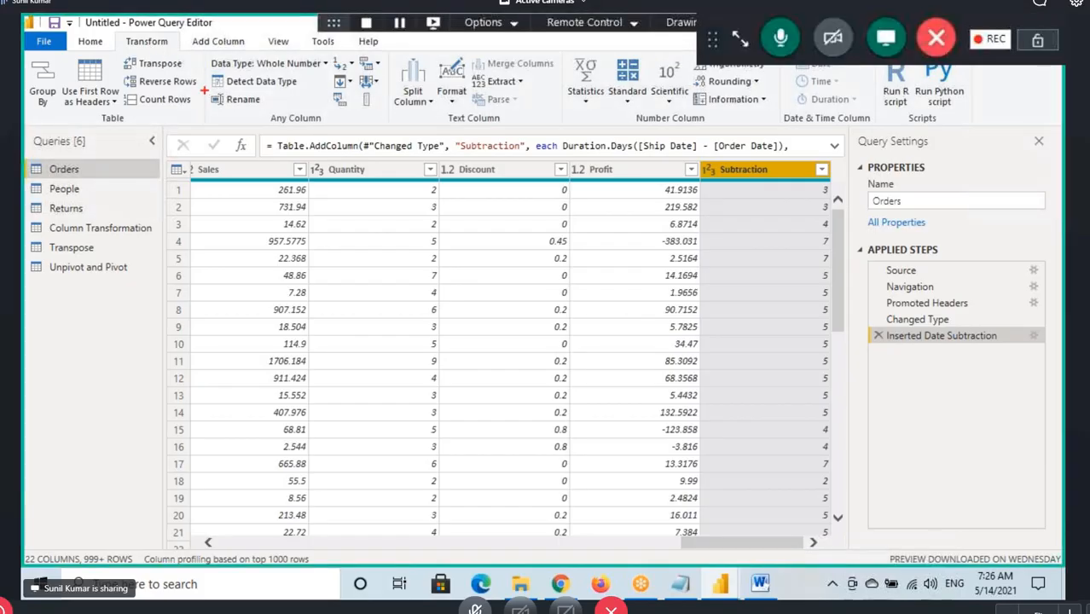
drag(204, 91, 264, 108)
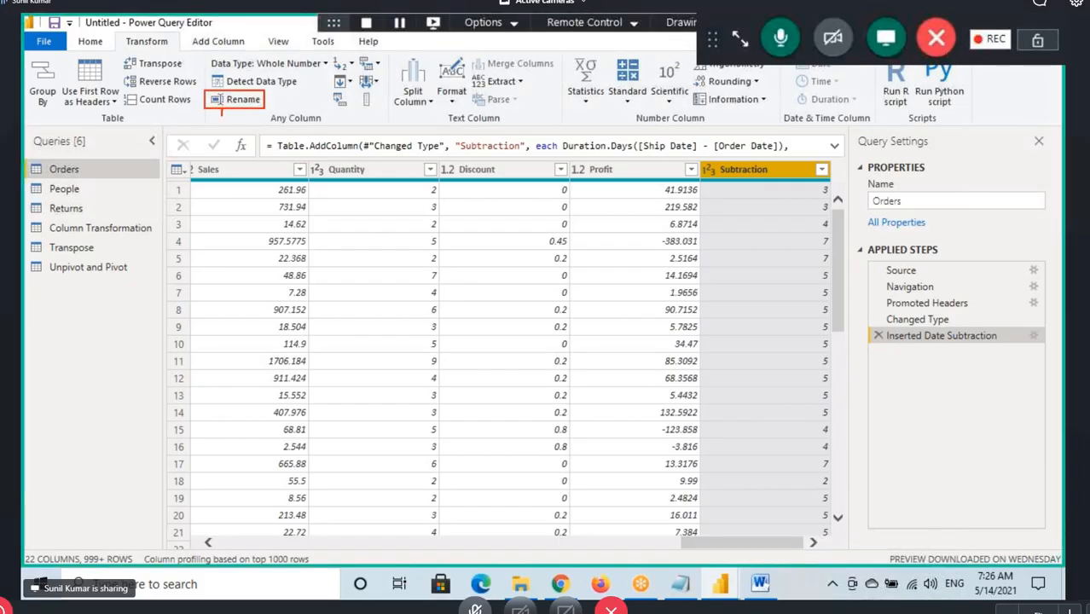
mouse_move(128, 53)
mouse_down()
mouse_move(176, 39)
mouse_move(112, 43)
mouse_up()
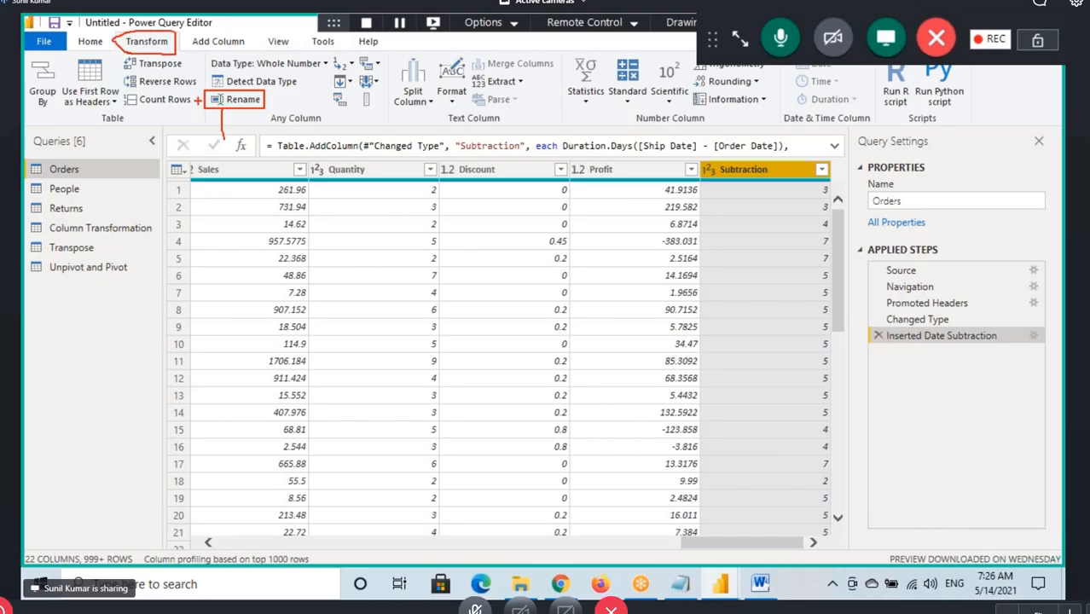
right_click(745, 174)
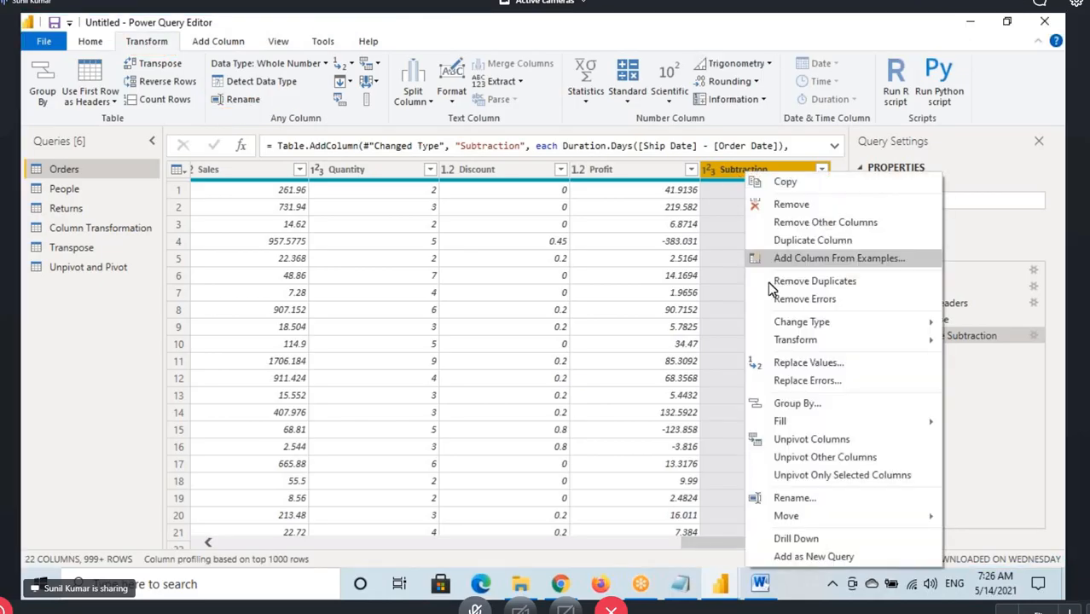
click(167, 53)
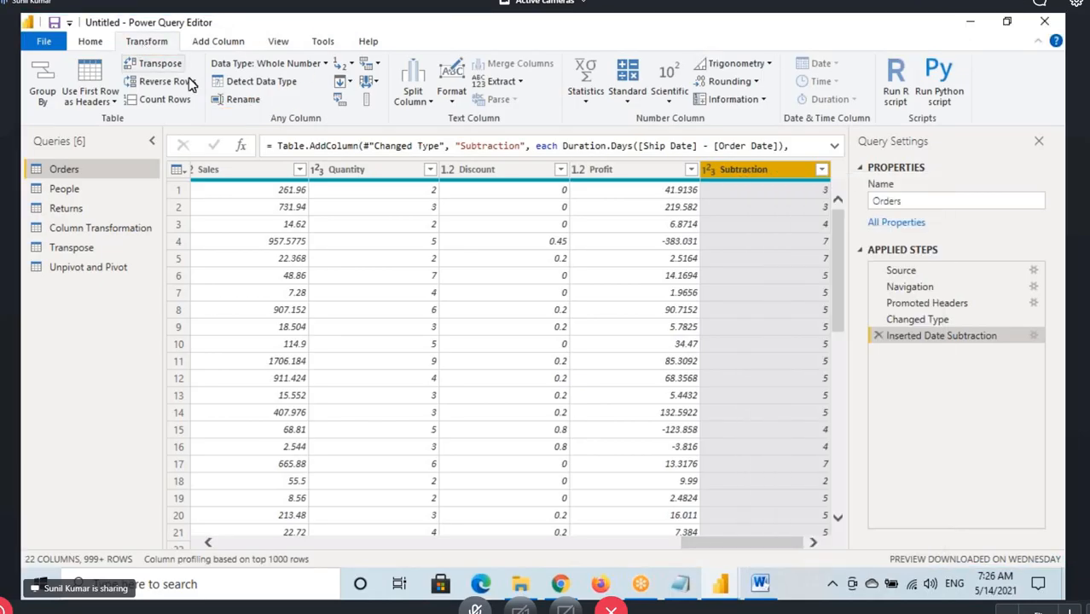
double_click(740, 170)
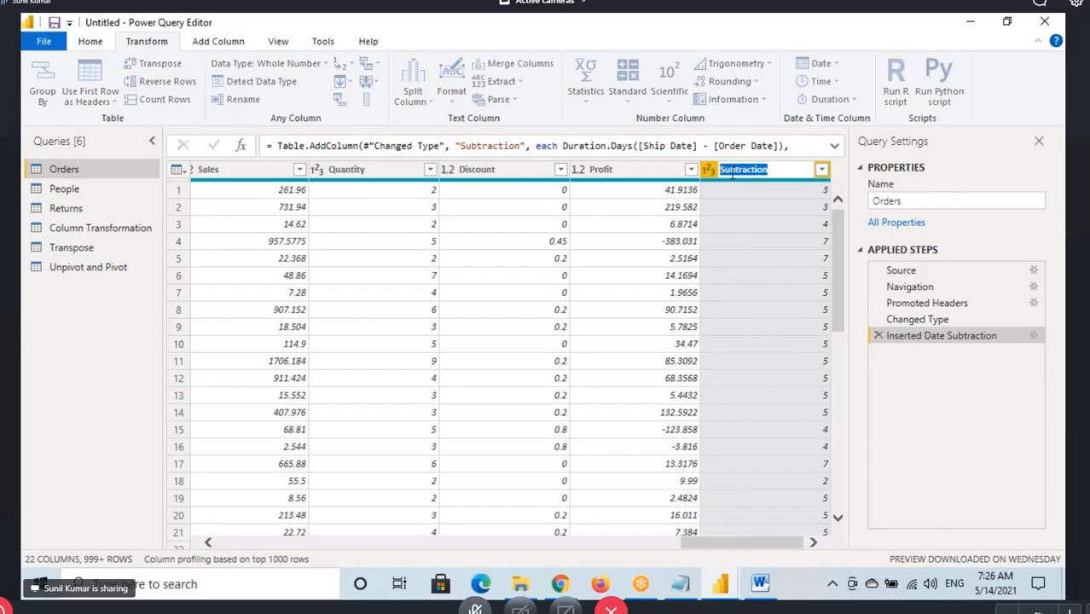
click(768, 169)
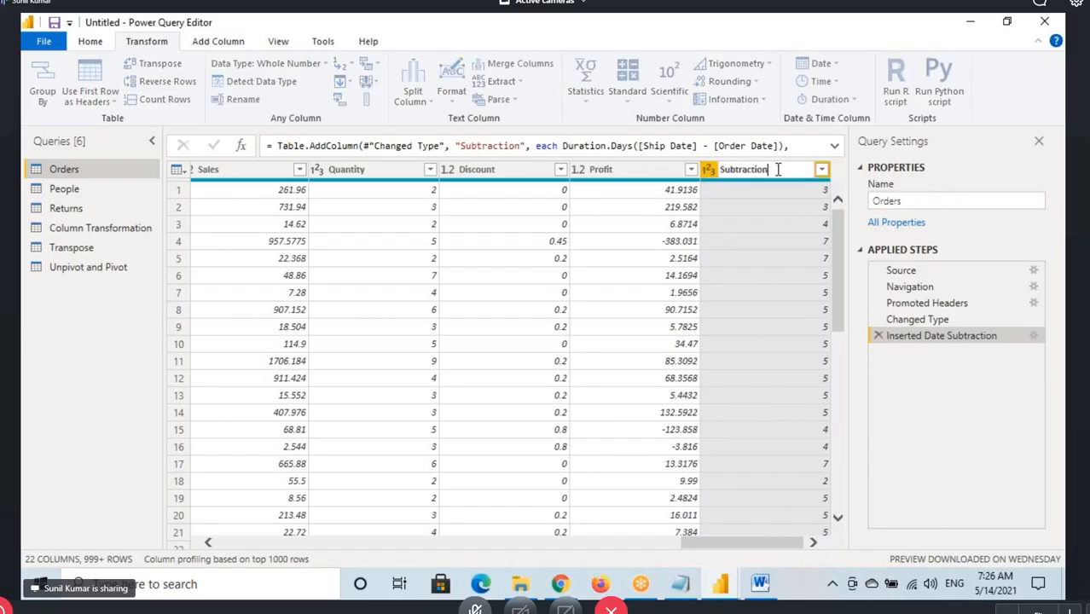
drag(778, 169, 711, 170)
click(748, 213)
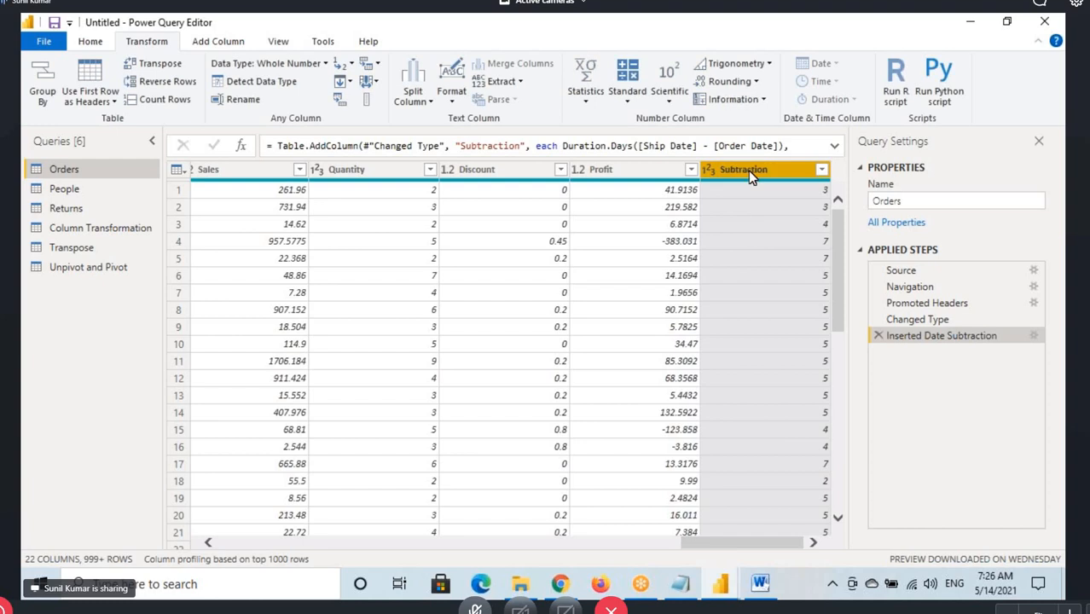
right_click(748, 171)
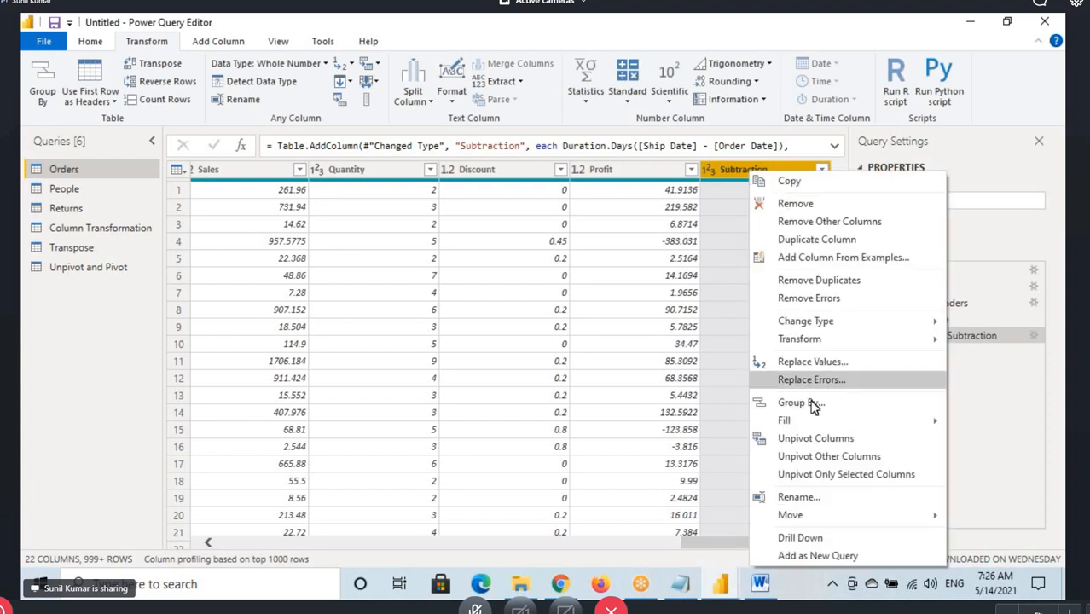
click(806, 499)
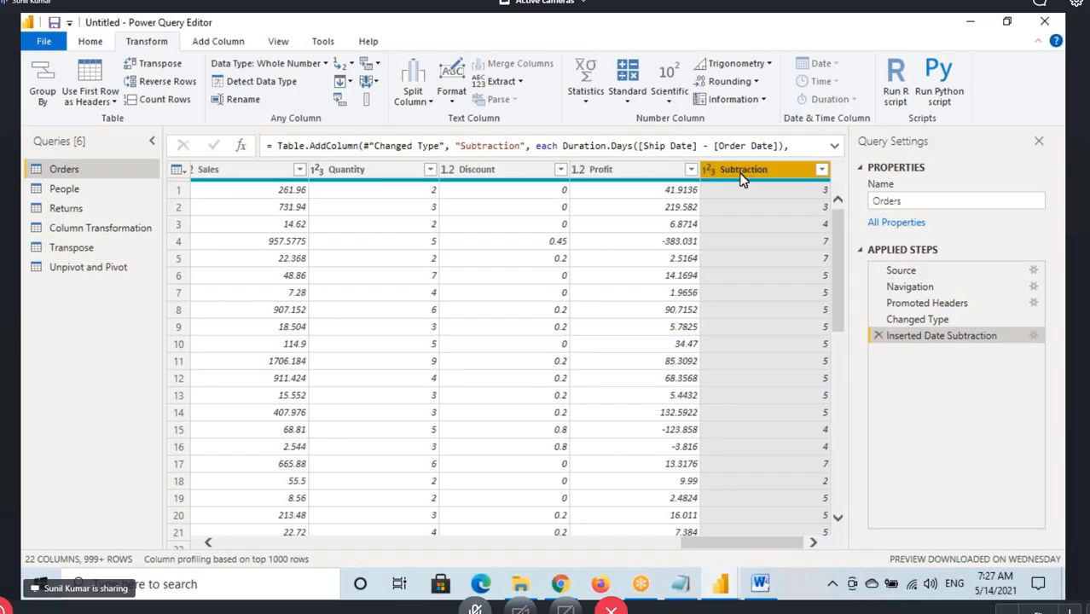
double_click(742, 176)
click(768, 192)
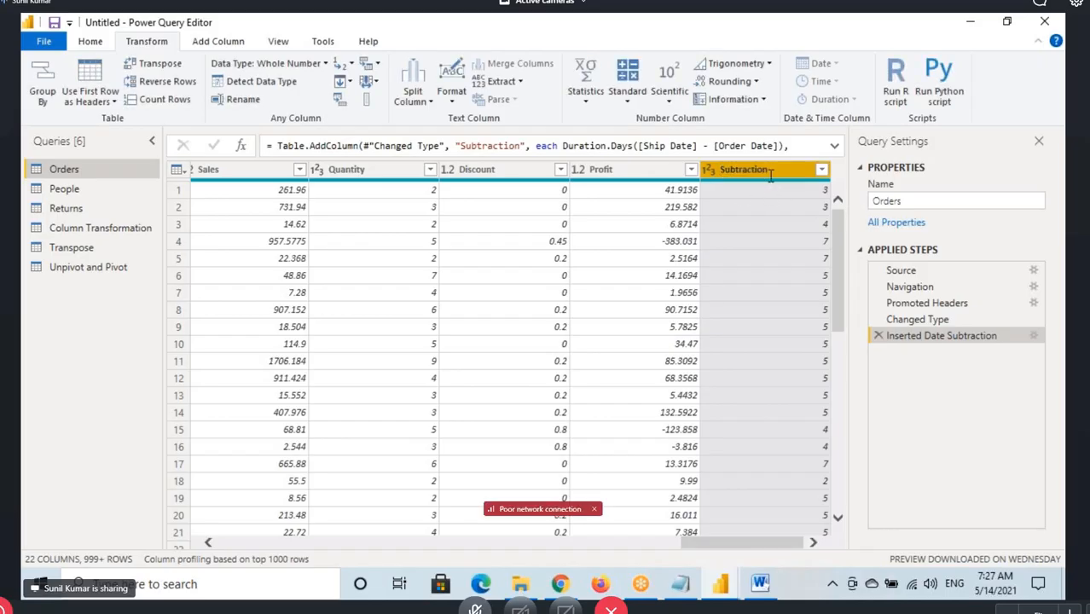
double_click(770, 173)
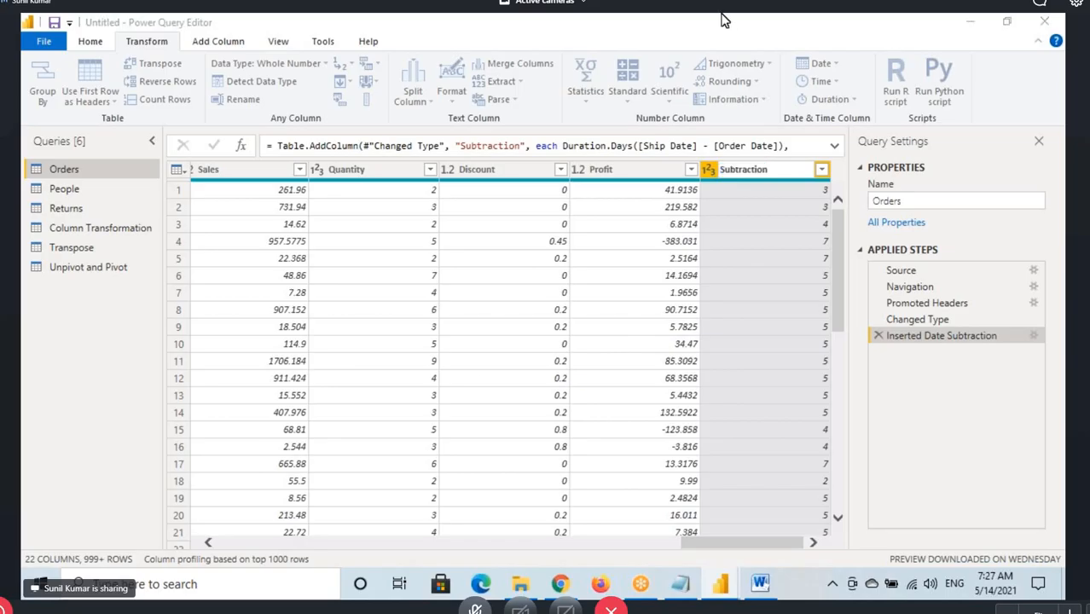
key(Return)
Rename the Subtraction column to NoOfDayDel and return to the Notepad notes
double_click(744, 174)
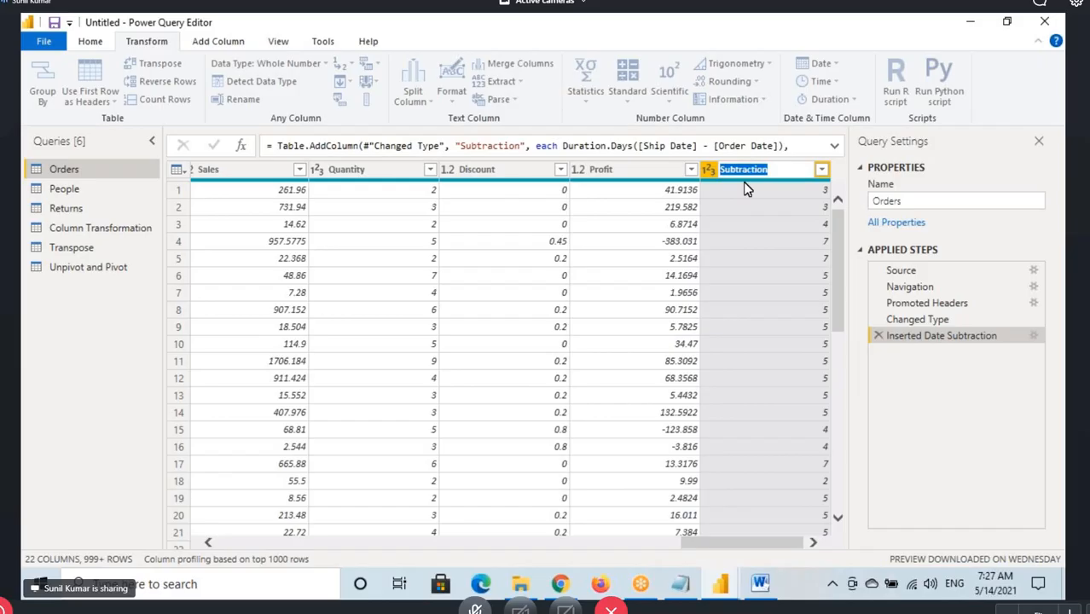
text(NoOfDayDel)
key(Return)
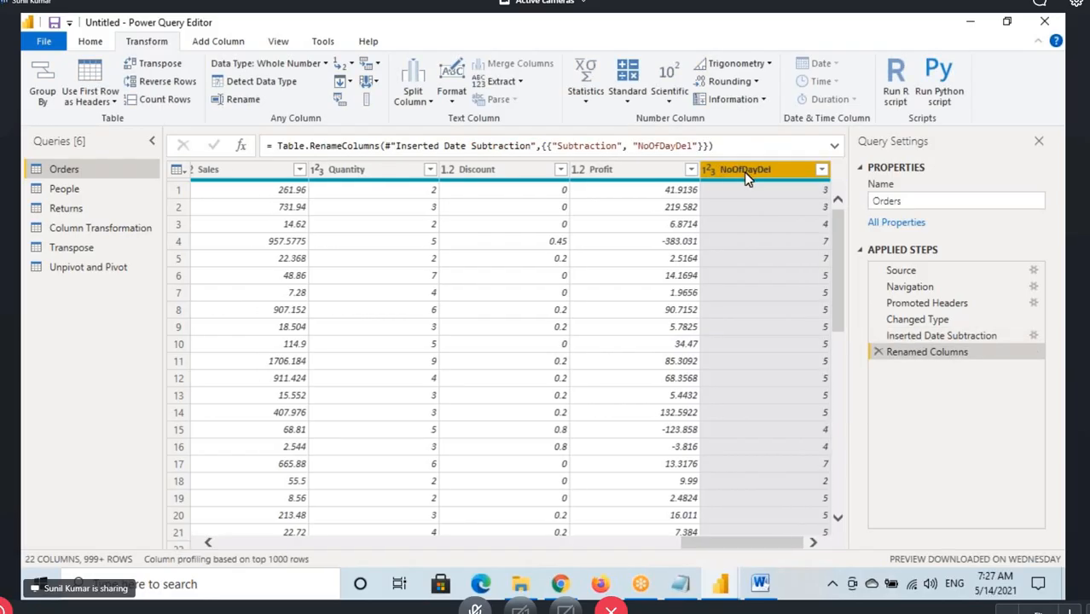
click(680, 584)
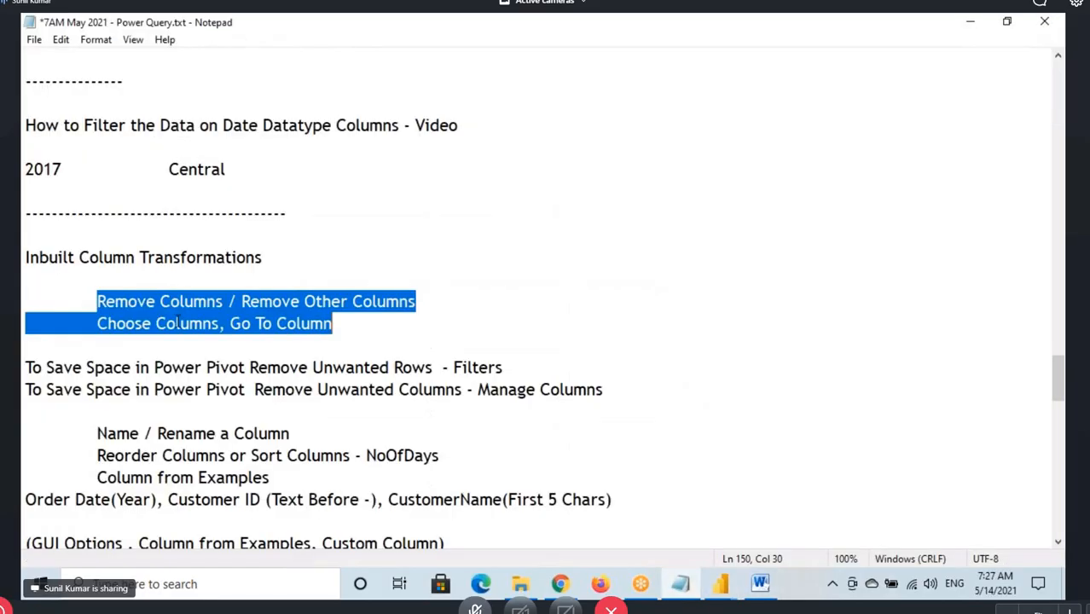
Highlight the Rename a Column and Reorder or Sort Columns lines in the notes, and switch to the Power Query Editor
scroll(151, 419, down, 2)
drag(116, 301, 290, 301)
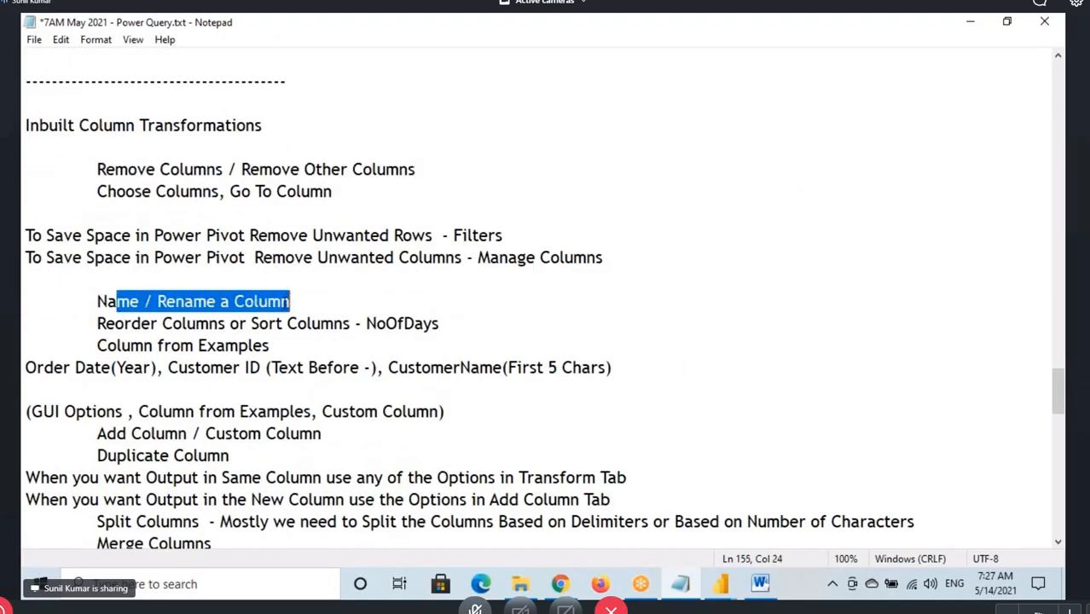
drag(135, 345, 349, 323)
click(267, 323)
click(731, 590)
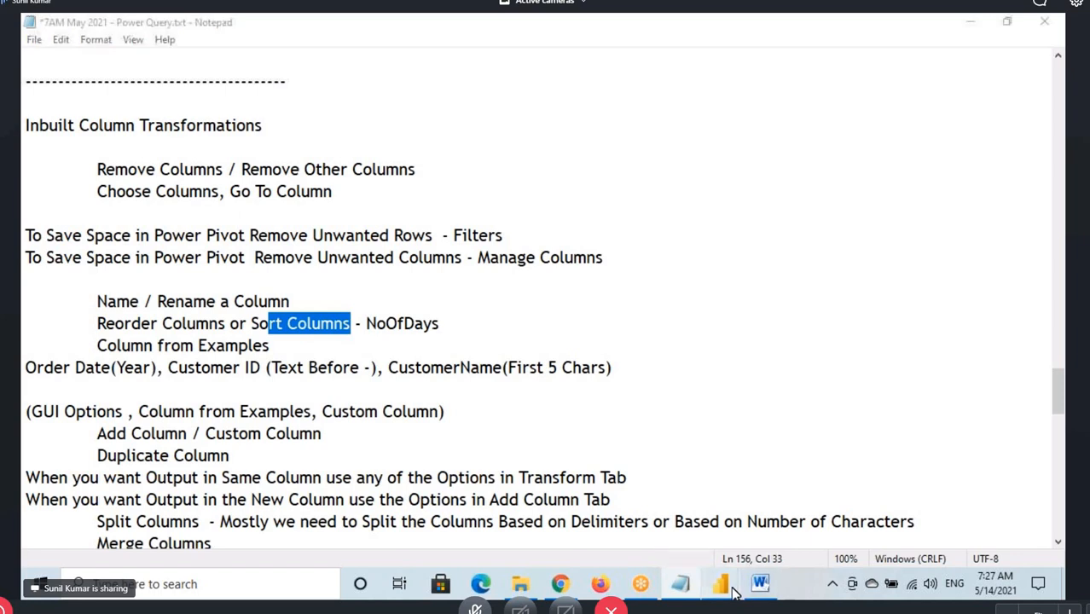
click(816, 540)
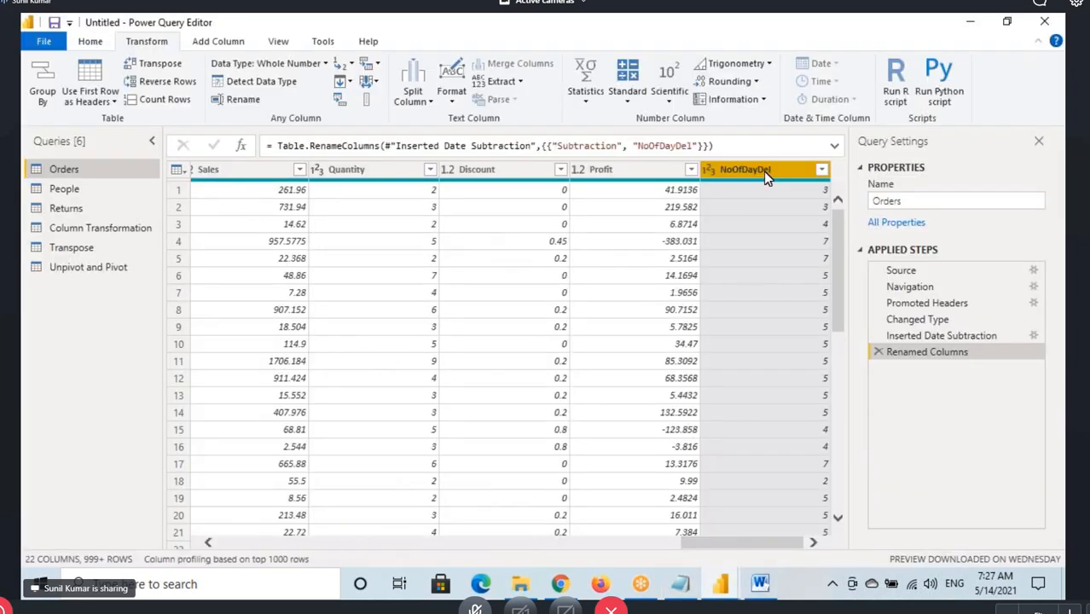
Go to the start of the Orders table and select the Order Date and Ship Date columns in turn
click(735, 33)
drag(725, 546, 242, 538)
click(539, 184)
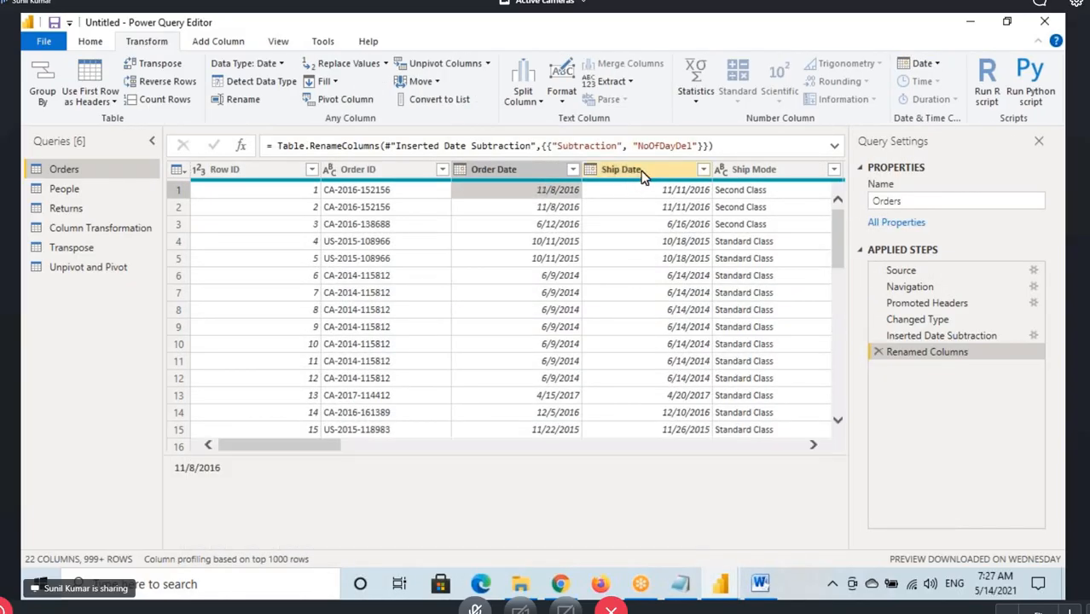
click(535, 170)
click(669, 169)
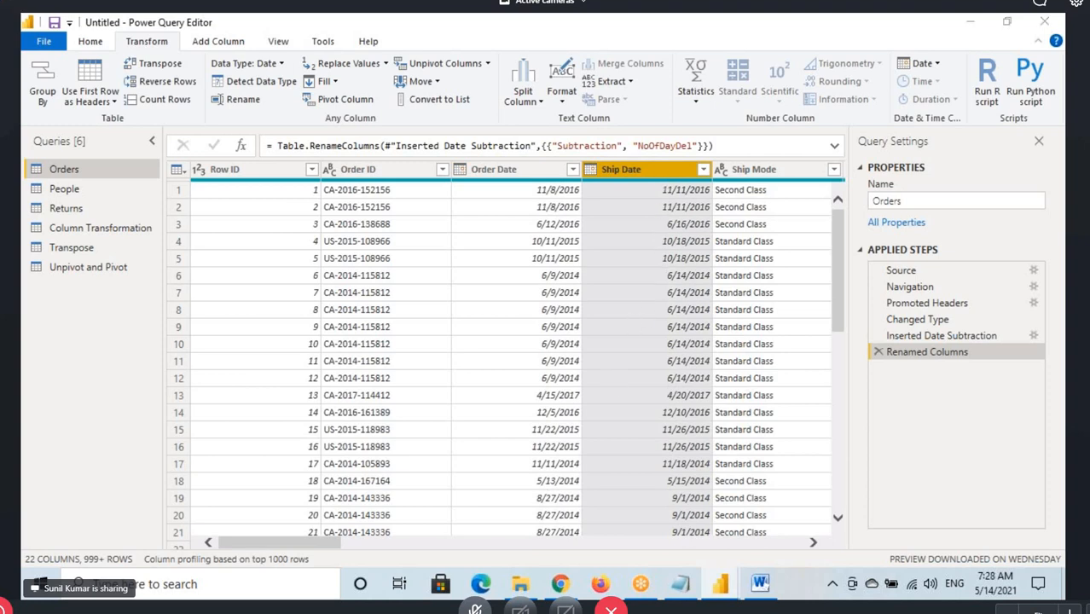
Underline the Order Date and Ship Date headers, mark the boundary after Ship Date with an arrow and a short handwritten label, and clear the drawing
drag(722, 136, 732, 185)
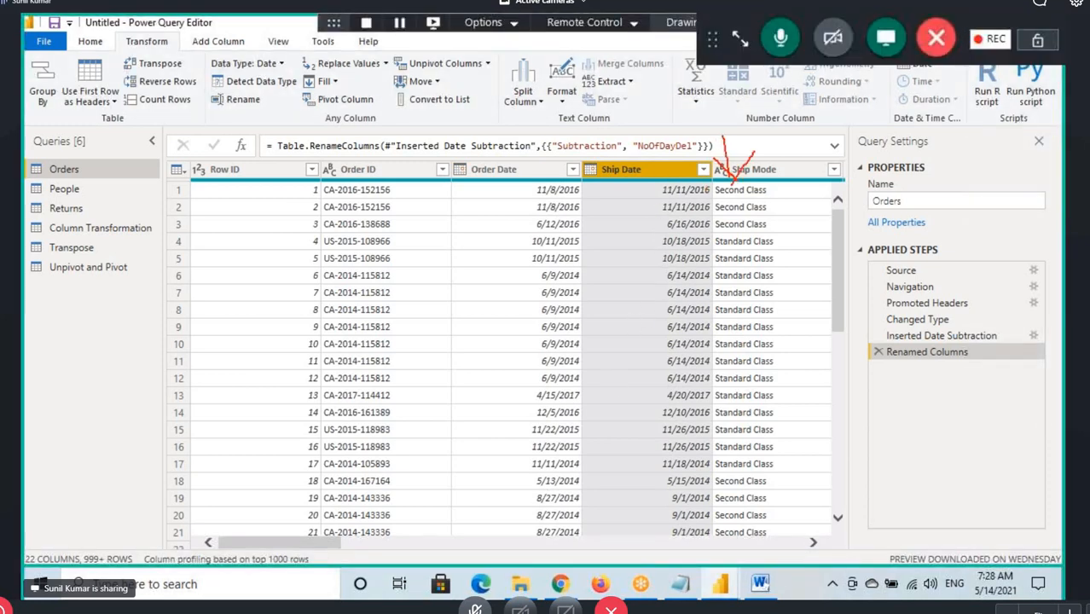
drag(461, 183, 698, 188)
drag(735, 183, 736, 213)
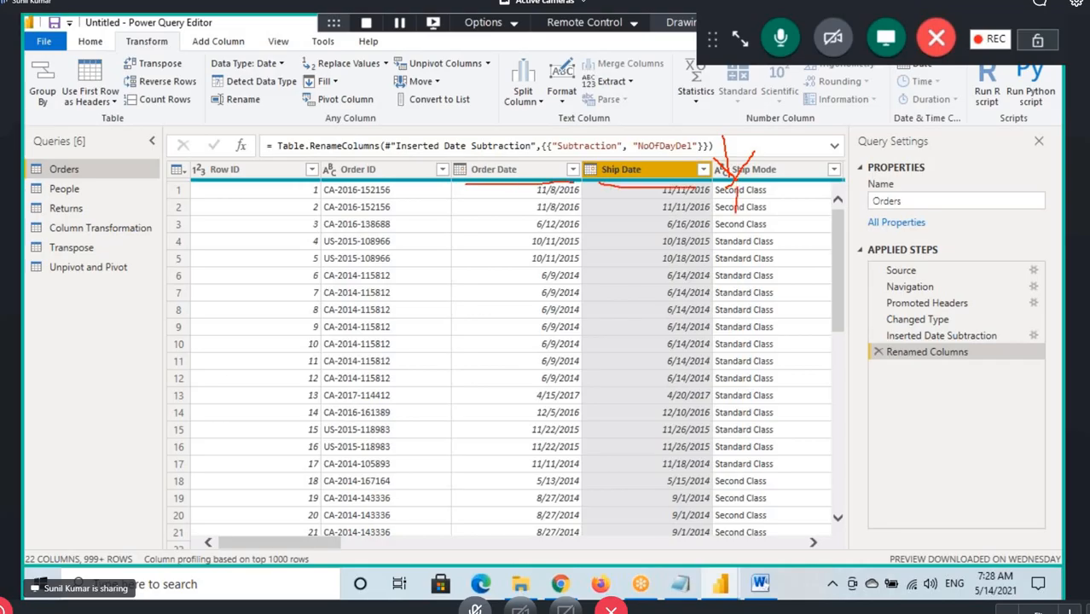
drag(756, 176, 773, 200)
drag(776, 209, 787, 190)
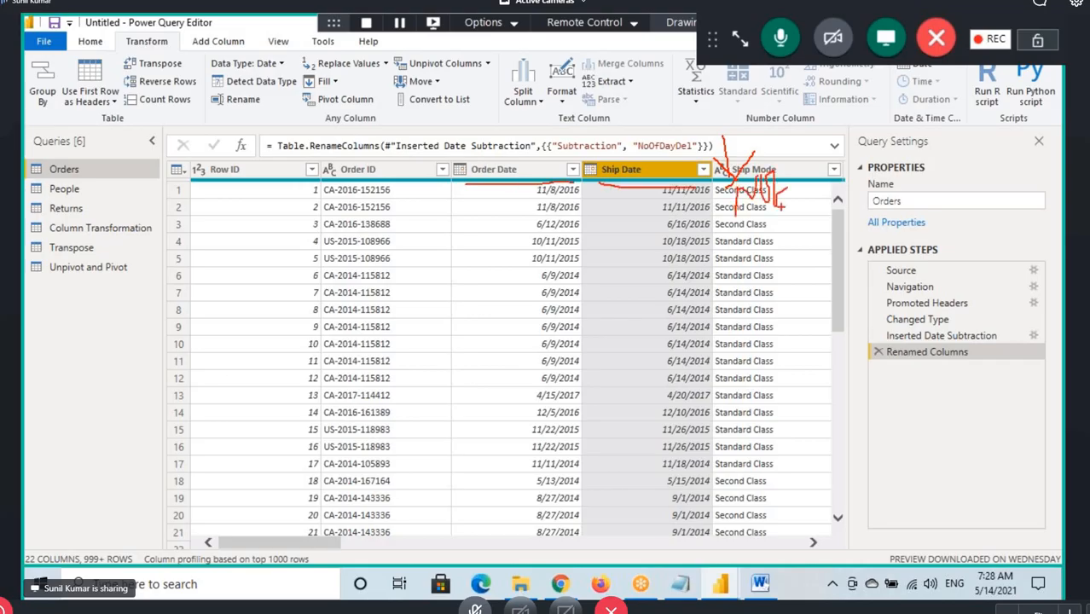
drag(549, 250, 715, 248)
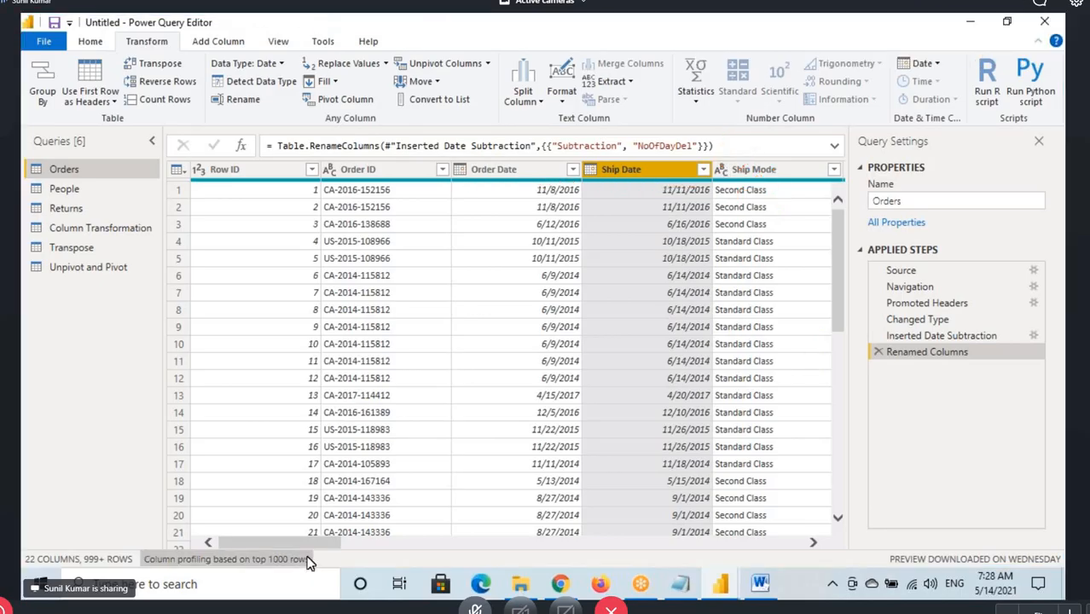
Select the NoOfDayDel, Sales and Product Name columns in turn to show their places in the table
click(744, 538)
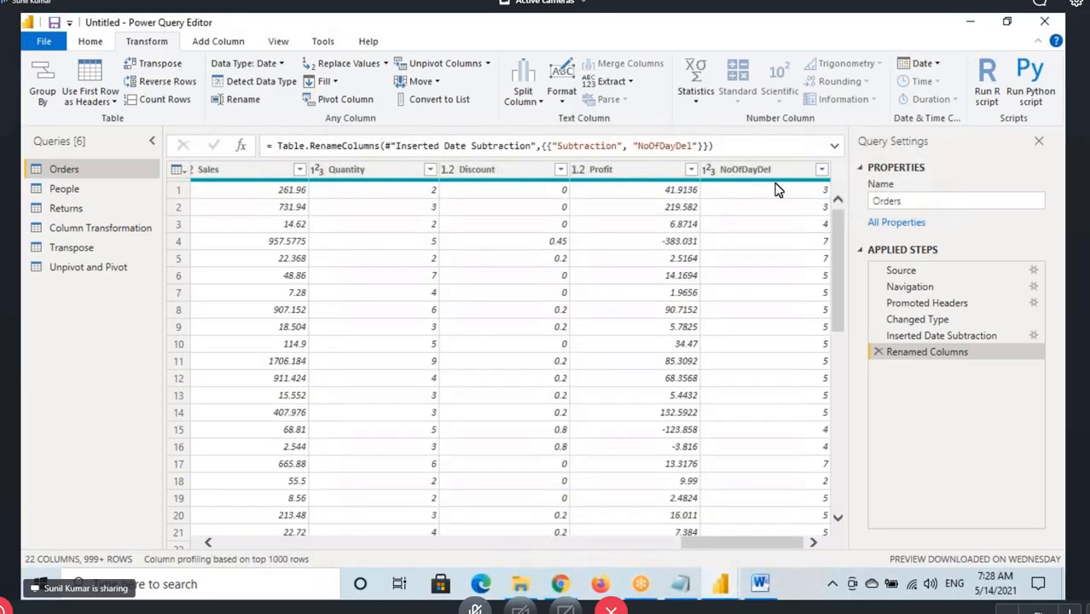
click(748, 170)
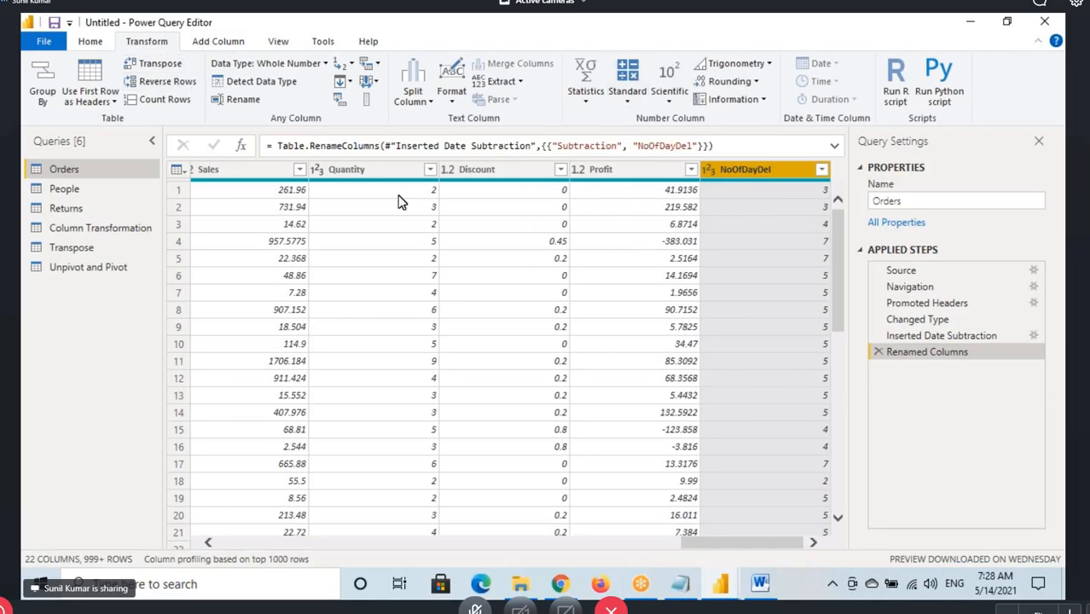
click(247, 175)
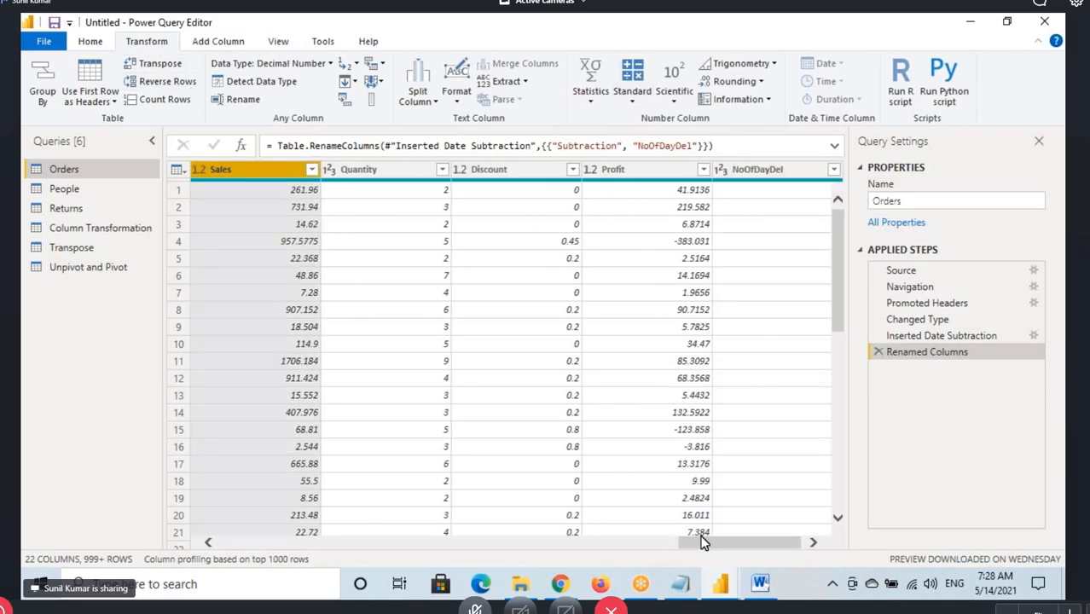
drag(694, 542, 576, 539)
click(588, 174)
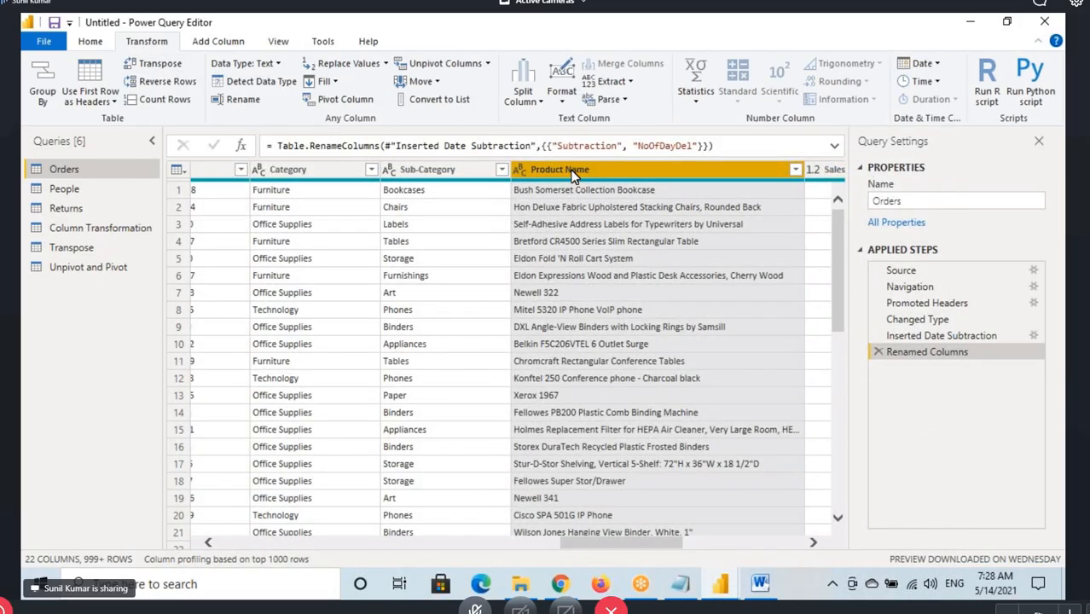
Trace a move of the Product Name column toward Category and show the Move options
mouse_move(570, 171)
mouse_down()
mouse_move(307, 193)
mouse_move(339, 201)
mouse_up()
key(Escape)
click(421, 81)
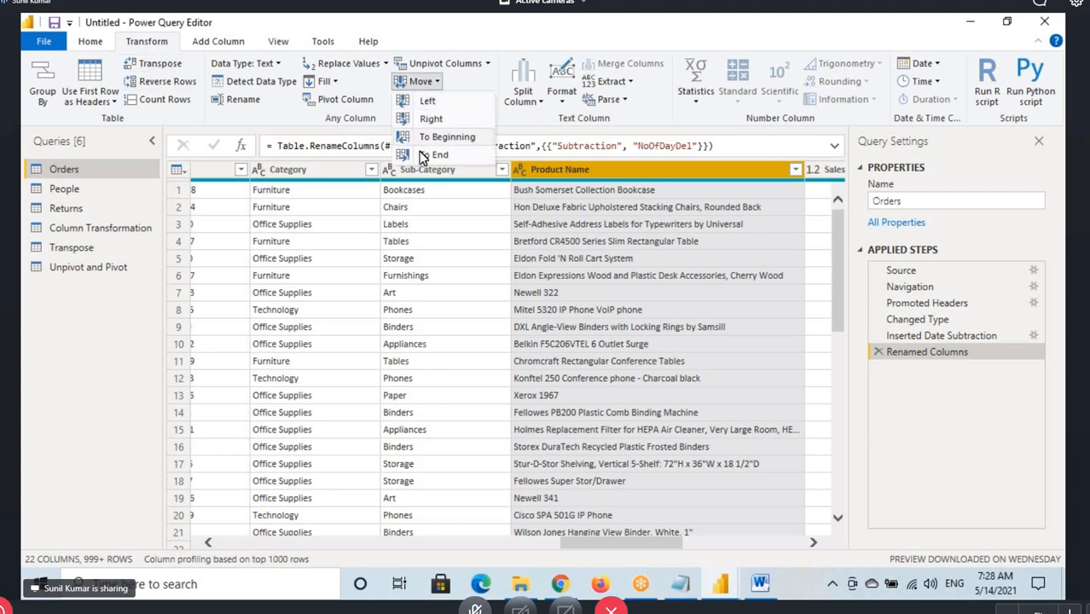
Select the Category column, draw lines from its header past Product ID and past Sub-Category, and clear the drawing
click(331, 175)
click(331, 175)
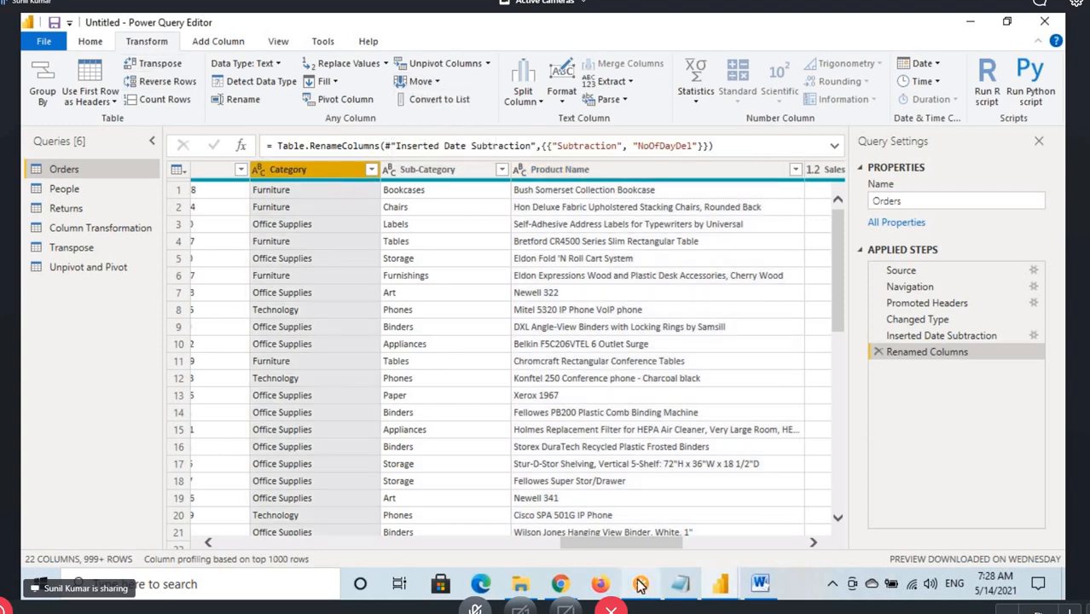
drag(621, 546, 562, 550)
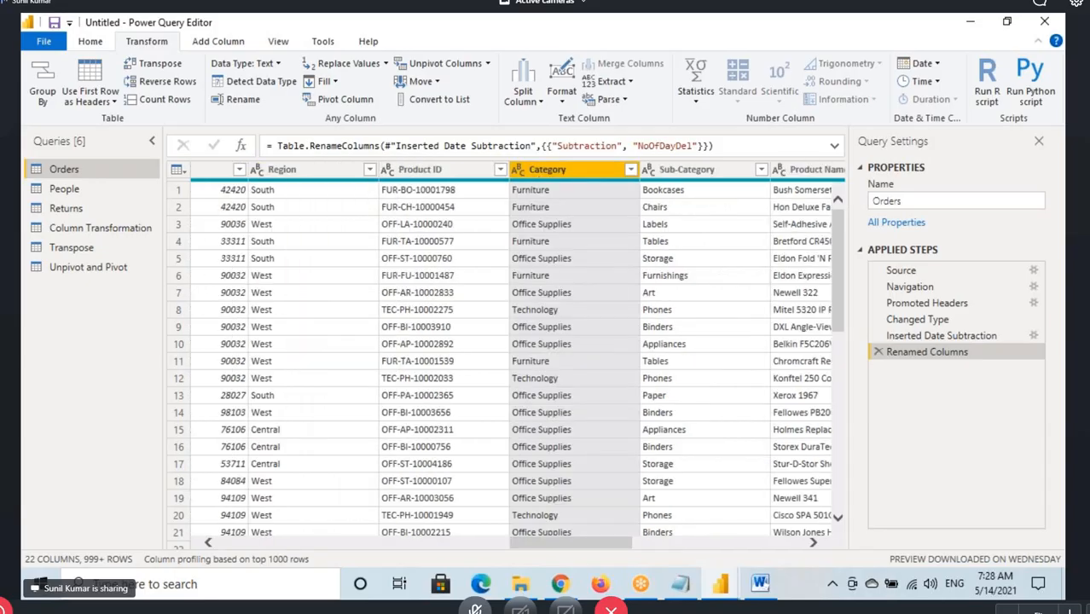
drag(546, 185, 369, 179)
mouse_move(363, 151)
mouse_down()
mouse_move(367, 207)
mouse_move(457, 181)
mouse_up()
click(548, 176)
mouse_move(549, 175)
mouse_down()
mouse_move(589, 121)
mouse_move(725, 117)
mouse_move(778, 186)
mouse_up()
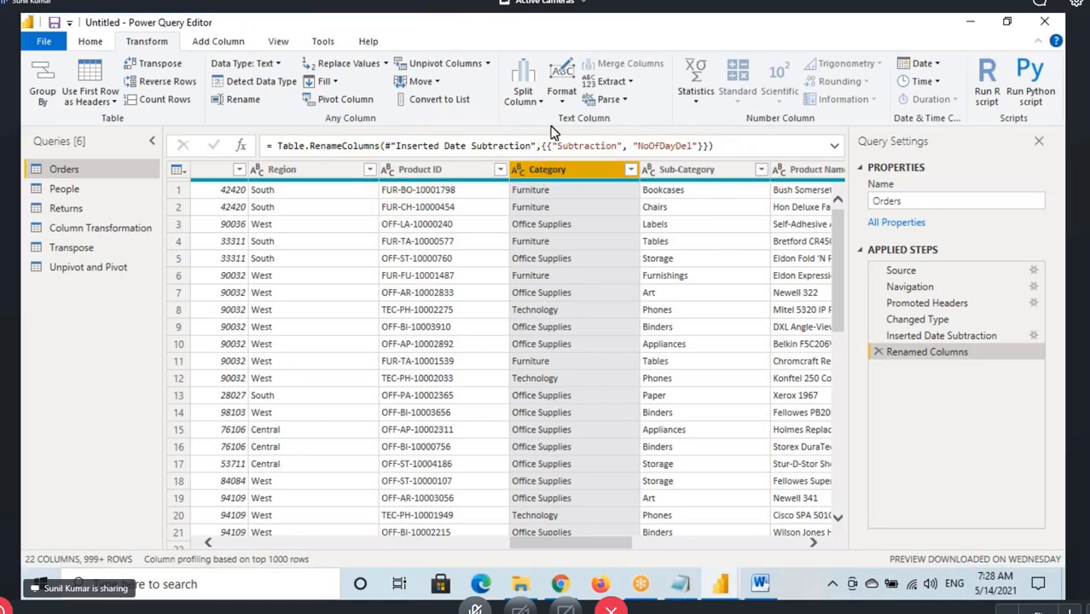
Move the Category column one place left, before Product ID, and back one place right
click(422, 81)
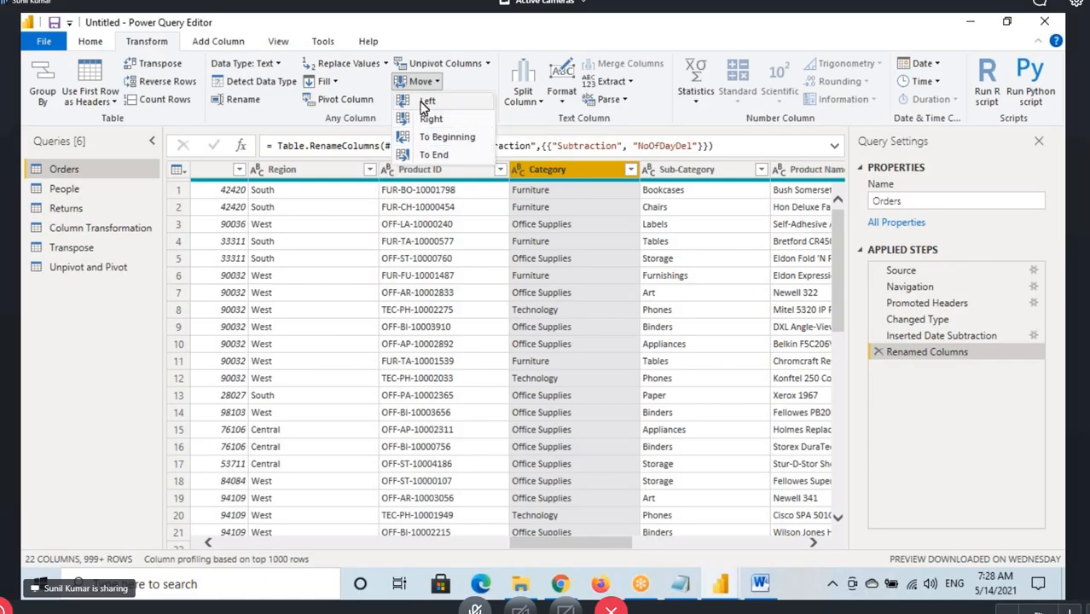
click(426, 102)
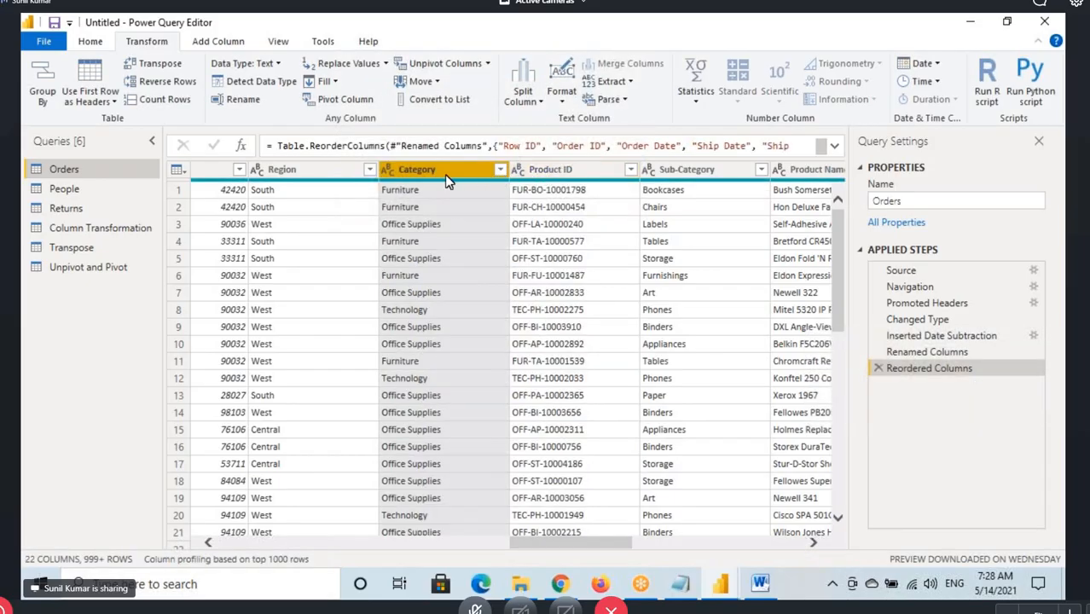
click(422, 81)
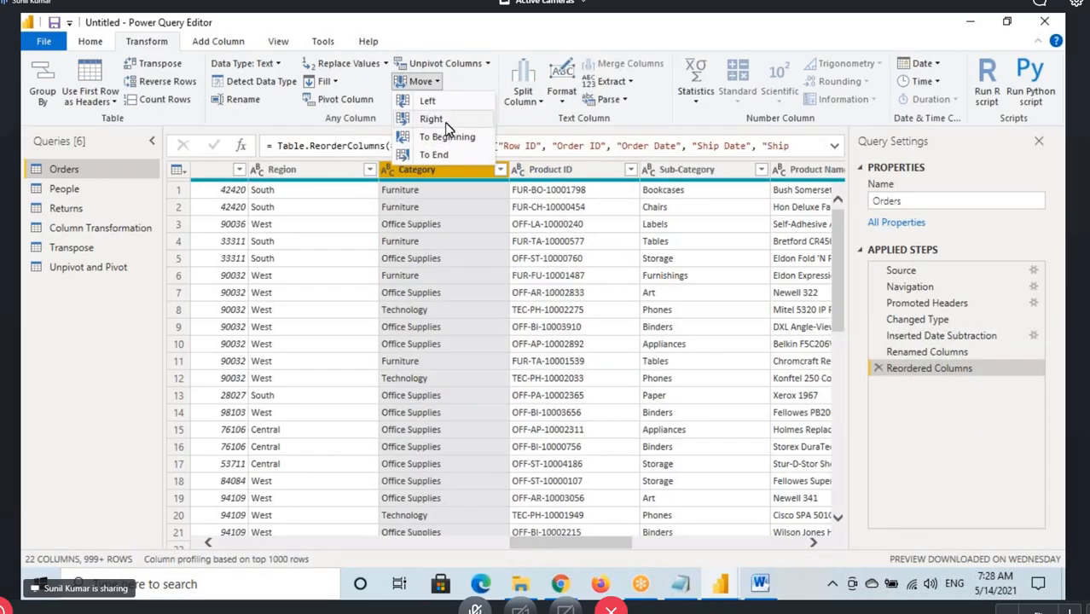
click(444, 119)
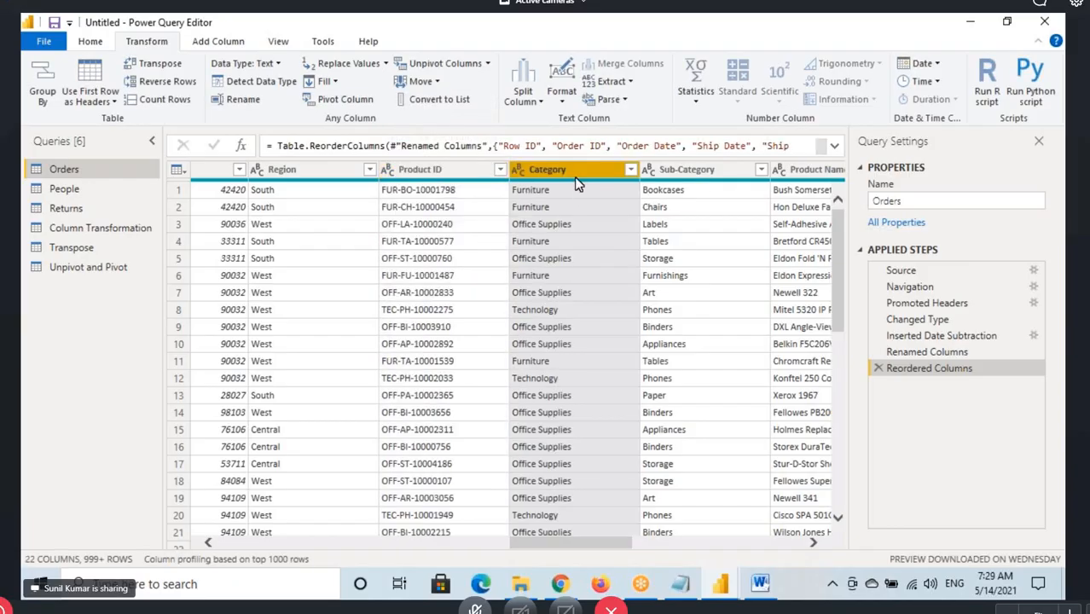
Move the Category column to the beginning of the table and from there to the end
click(423, 81)
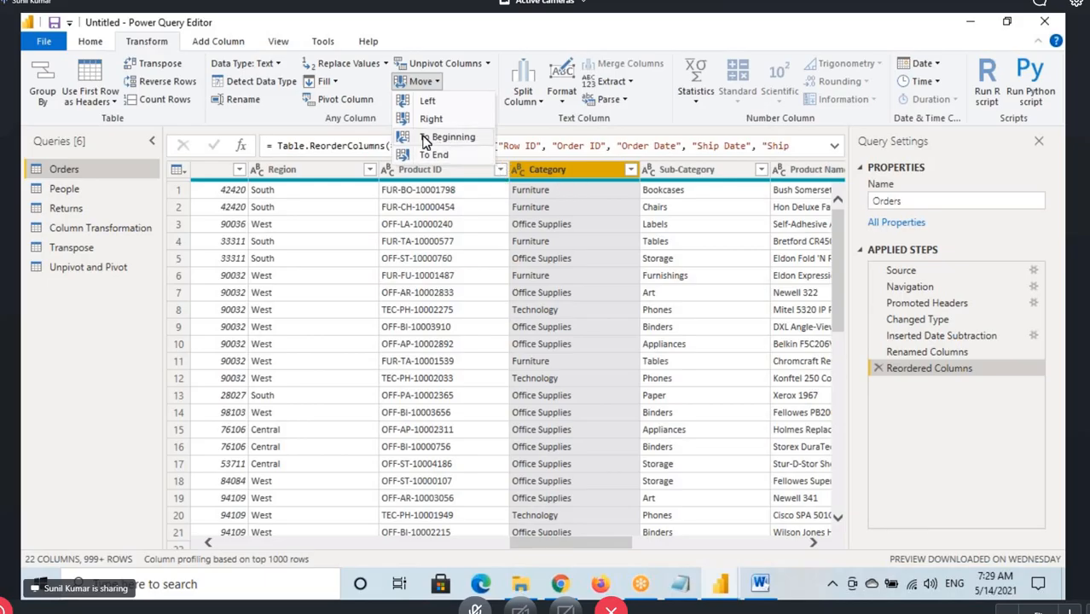
click(461, 139)
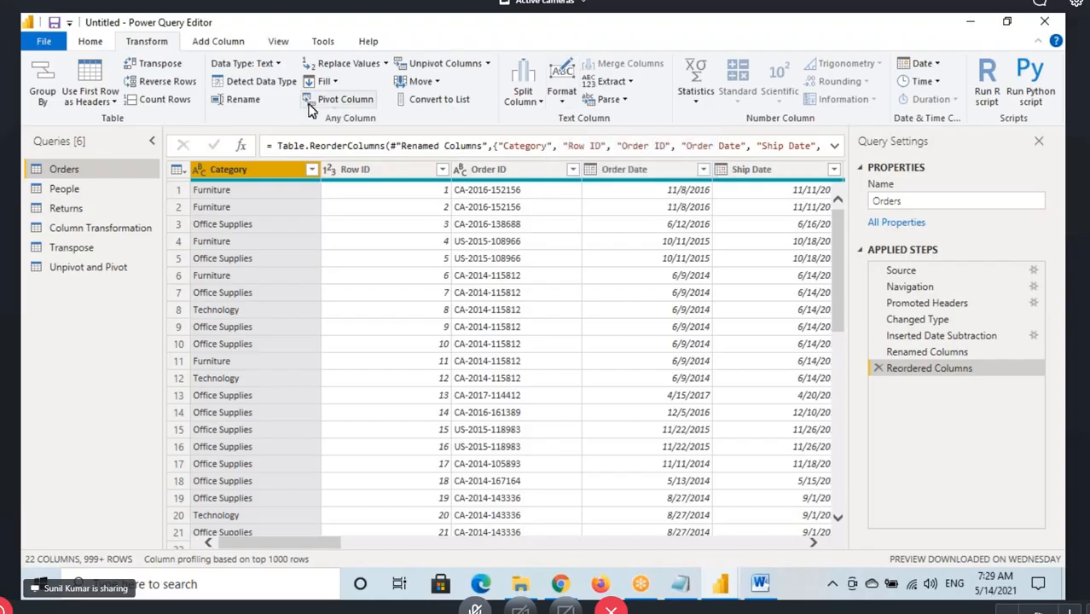
click(336, 82)
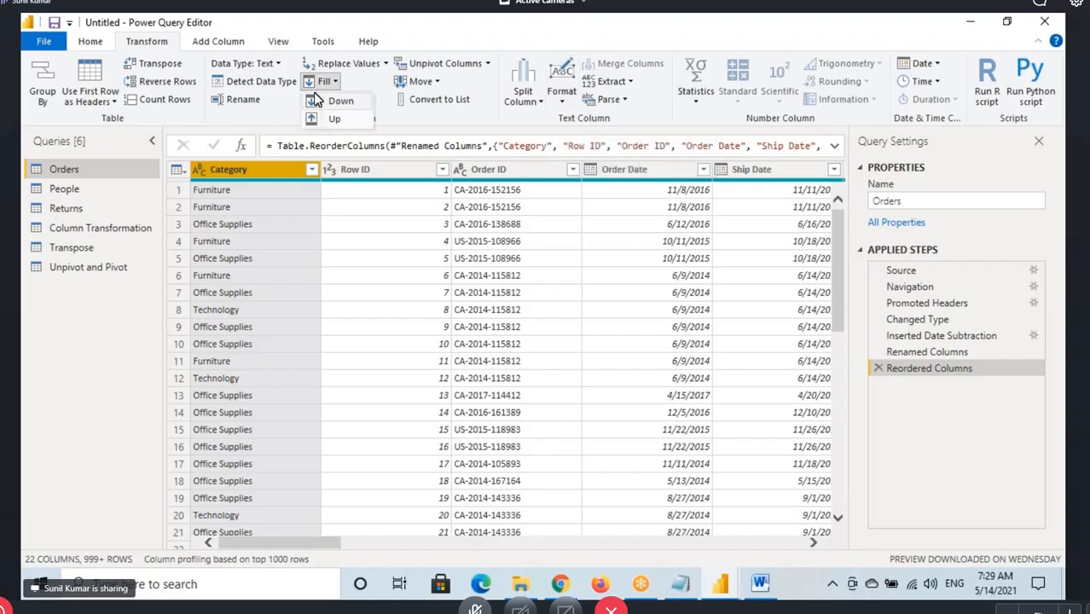
click(430, 84)
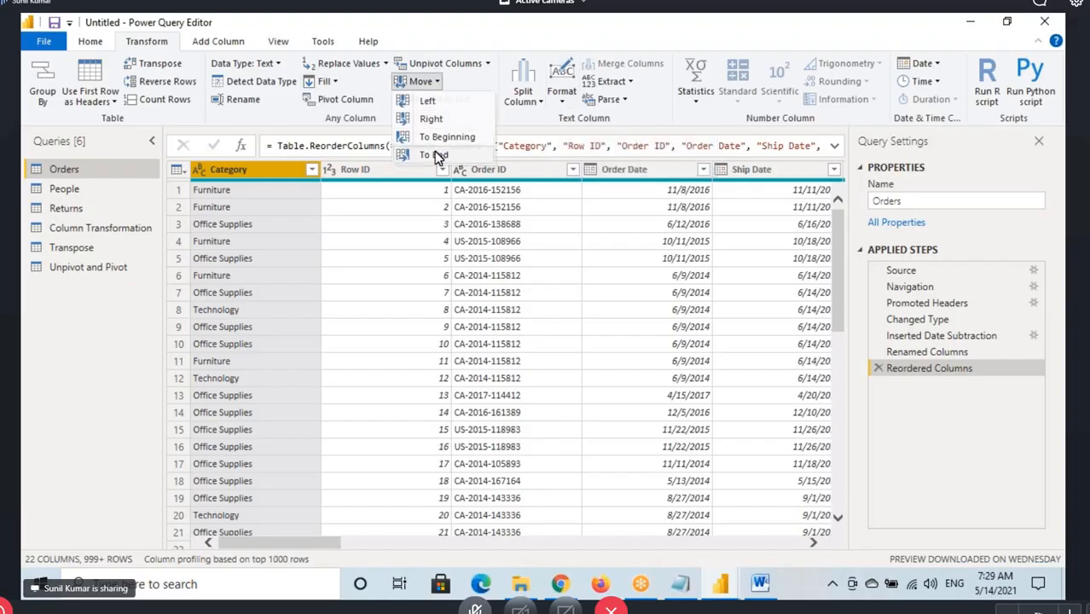
click(434, 155)
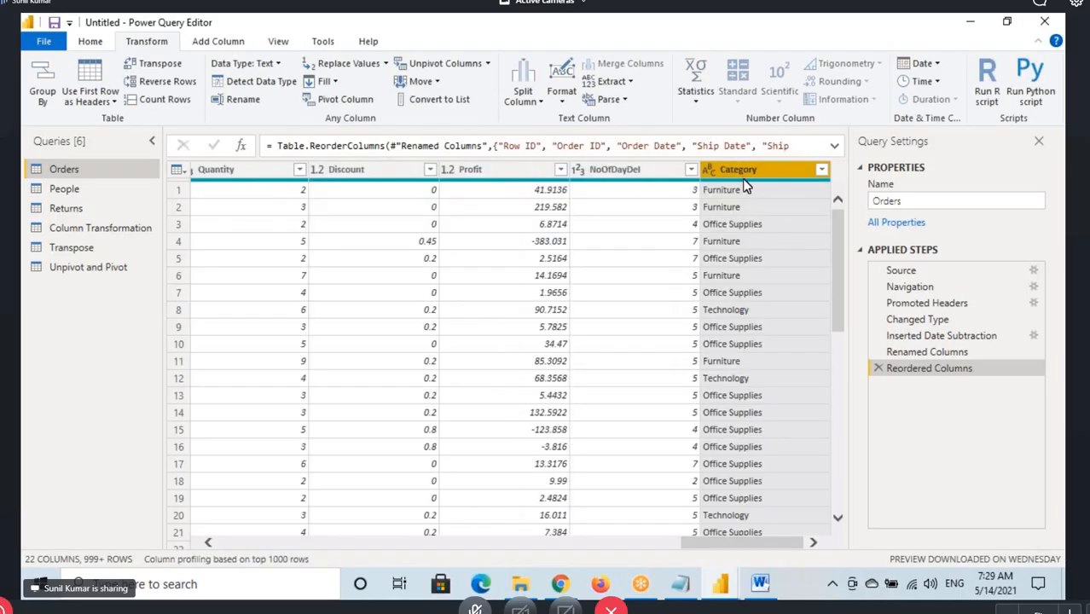
Delete the Reordered Columns step from the Orders query and bring the NoOfDayDel column fully into view
click(878, 368)
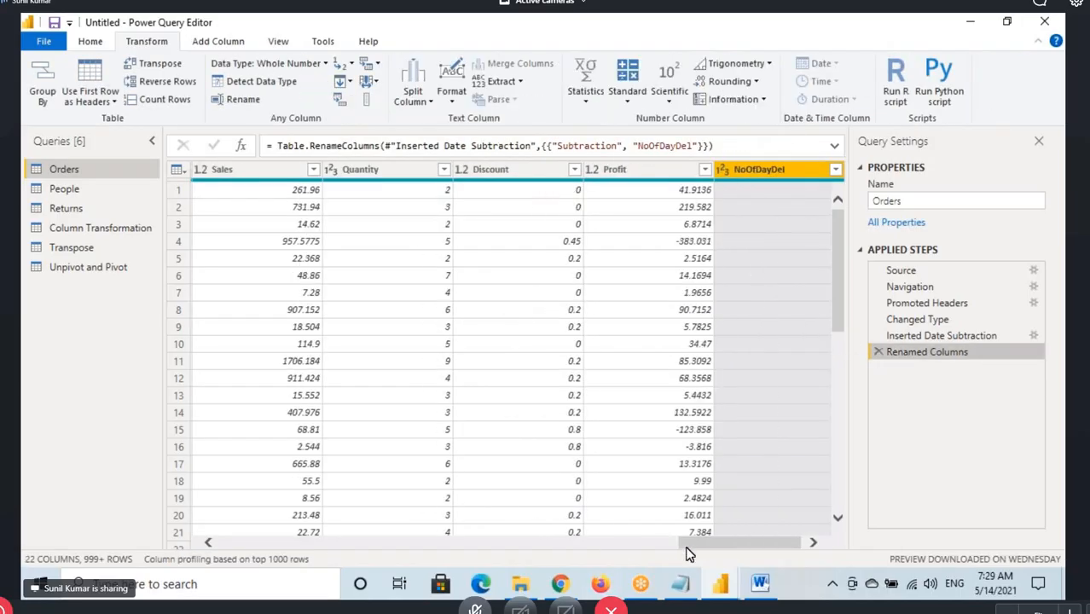
drag(686, 546, 729, 548)
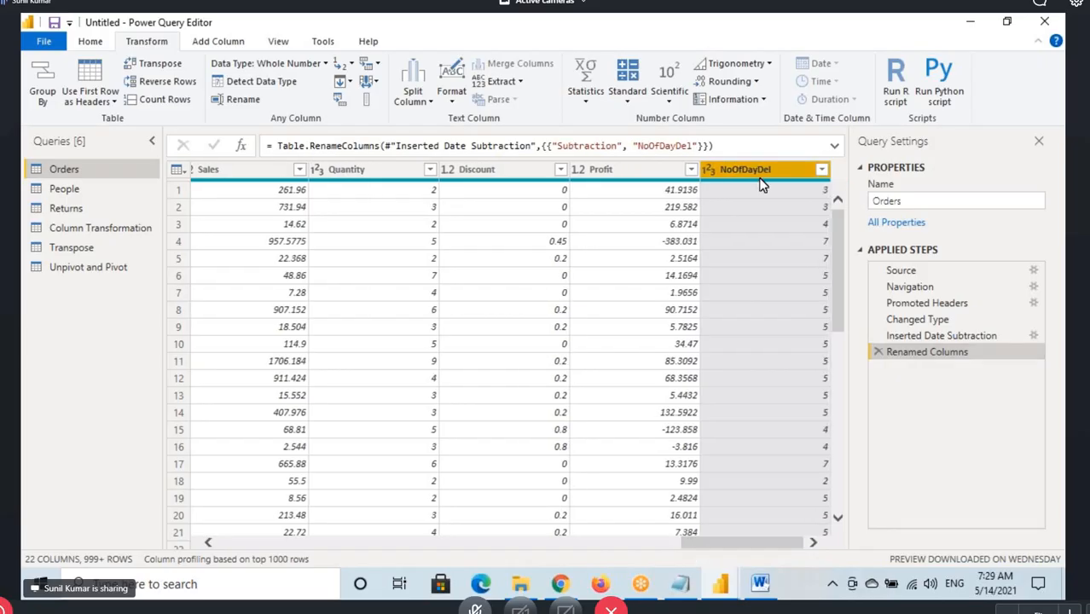
Box the NoOfDayDel header, draw an arrow from it to the Quantity header, and clear the drawing
drag(696, 161, 827, 188)
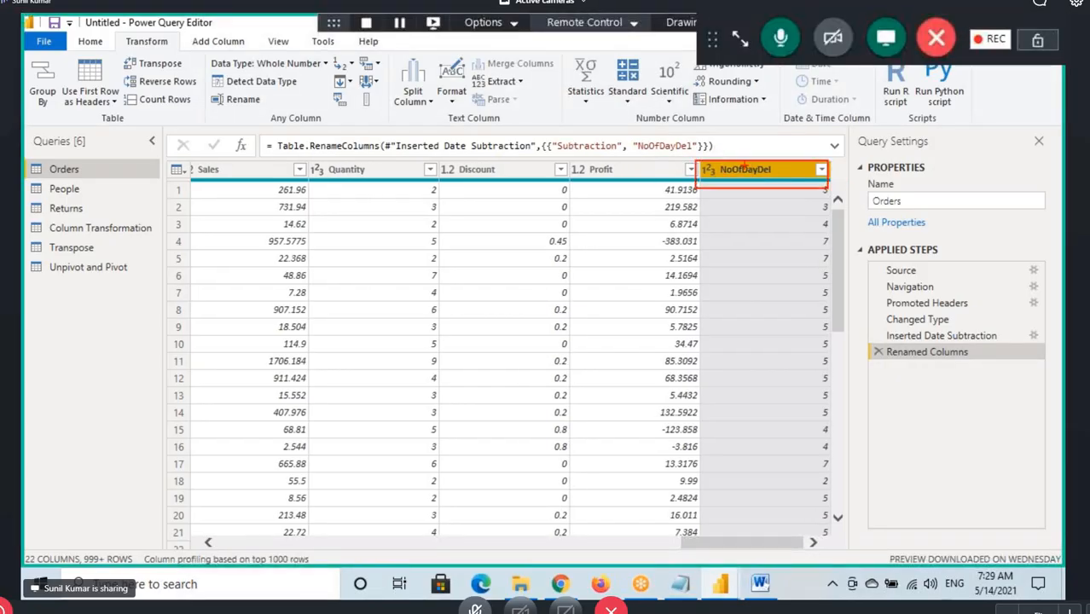
drag(734, 142, 347, 196)
mouse_move(339, 164)
mouse_down()
mouse_move(346, 202)
mouse_move(390, 204)
mouse_up()
key(Escape)
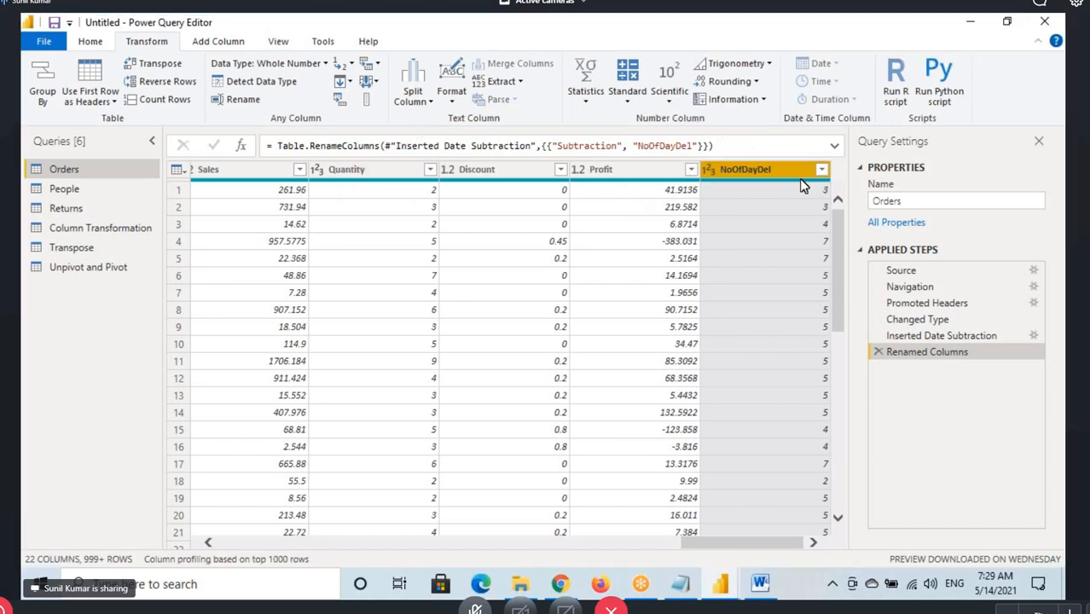
Show the Move options for the NoOfDayDel column in both the ribbon and the column's own commands
click(368, 82)
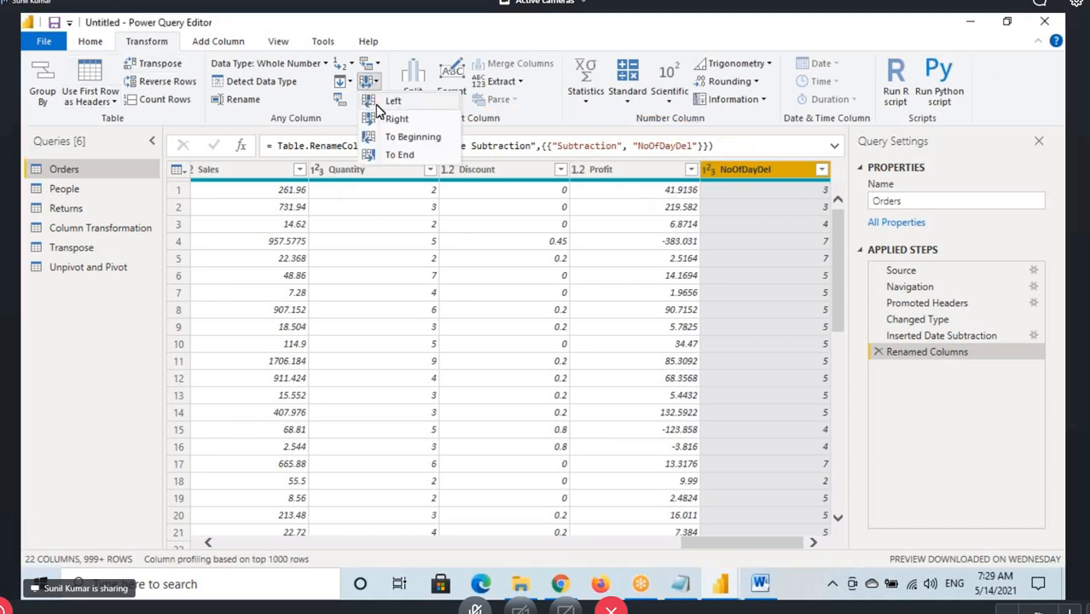
right_click(757, 173)
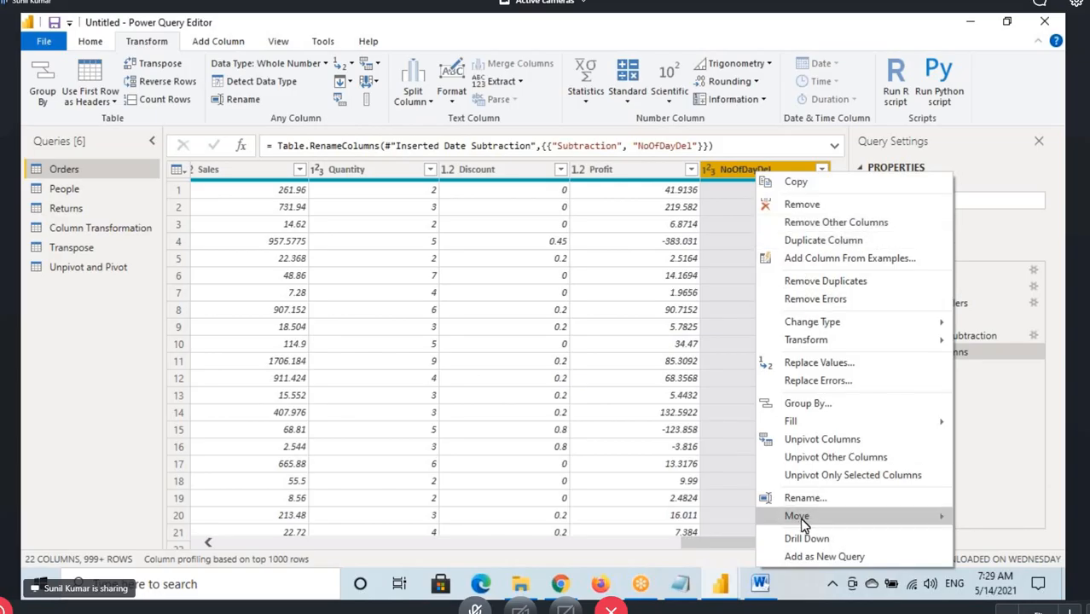
mouse_move(800, 518)
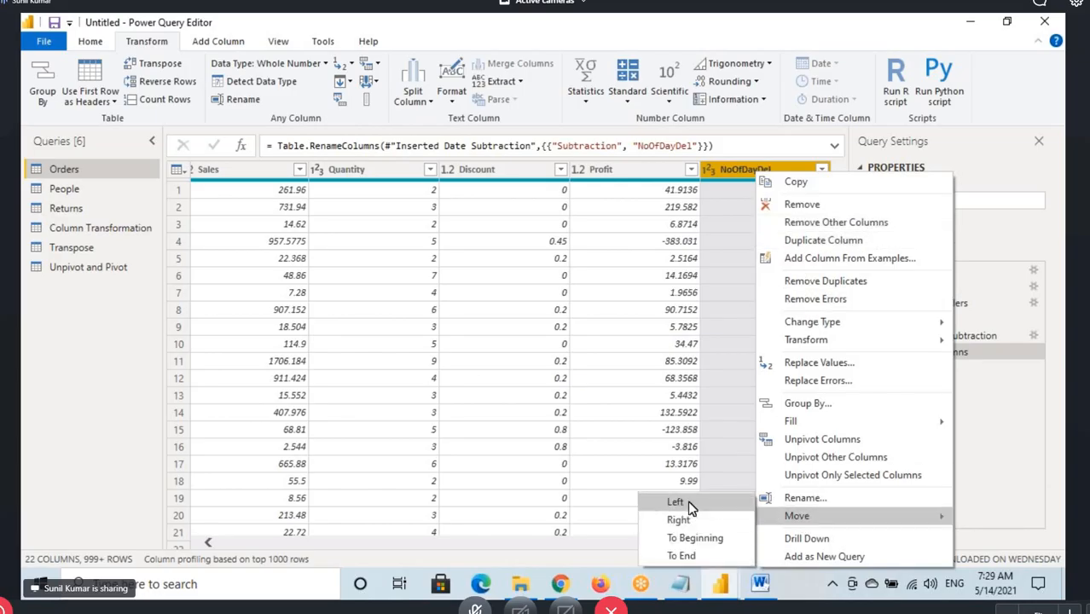
right_click(747, 168)
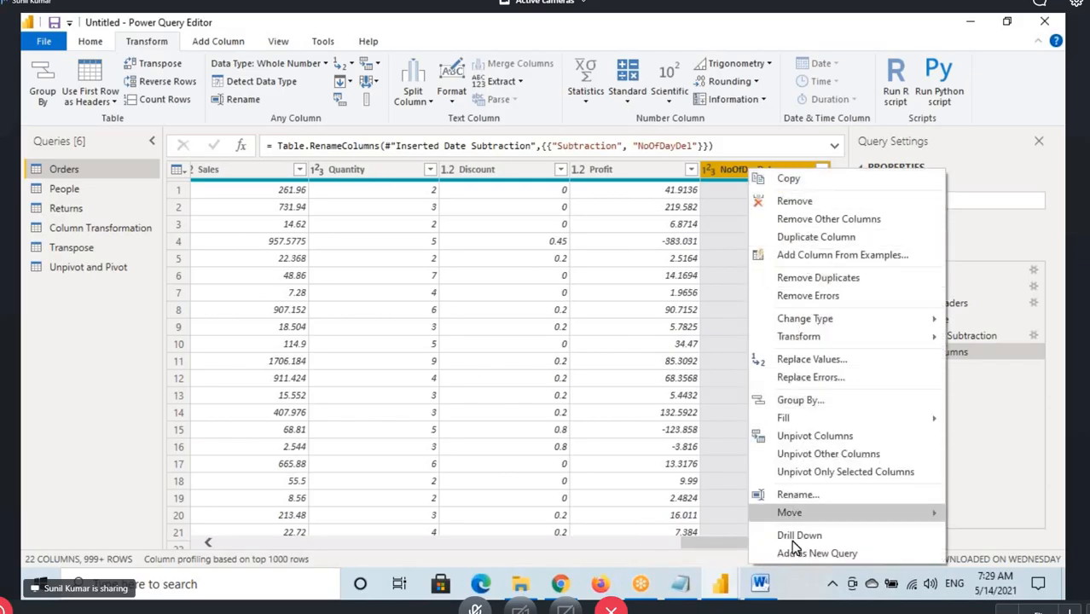
click(386, 117)
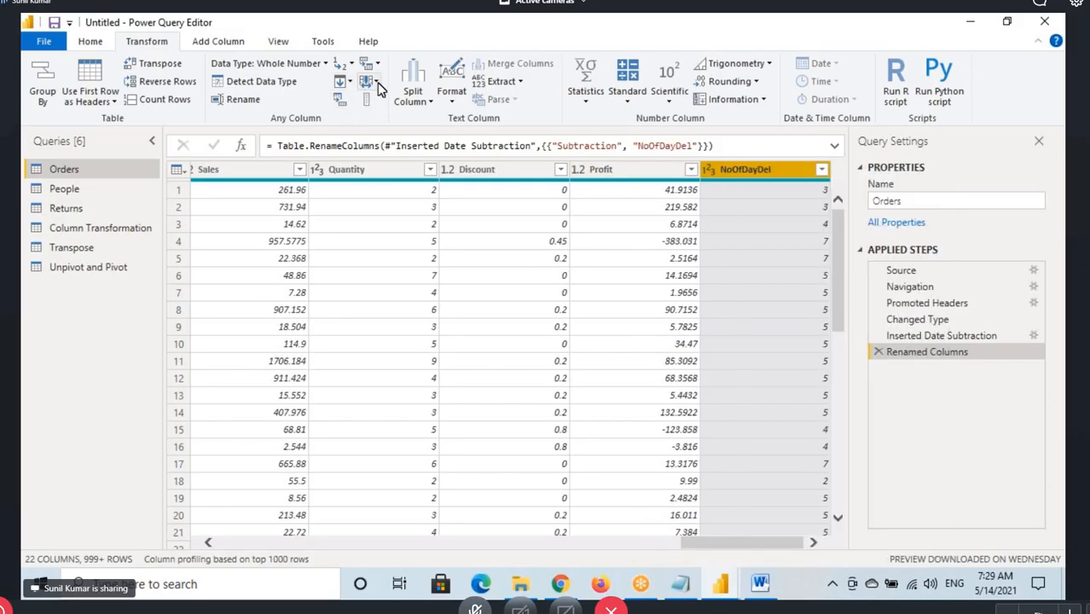
Move the NoOfDayDel column one place left, ahead of Profit, and from there to the beginning of the table
click(367, 82)
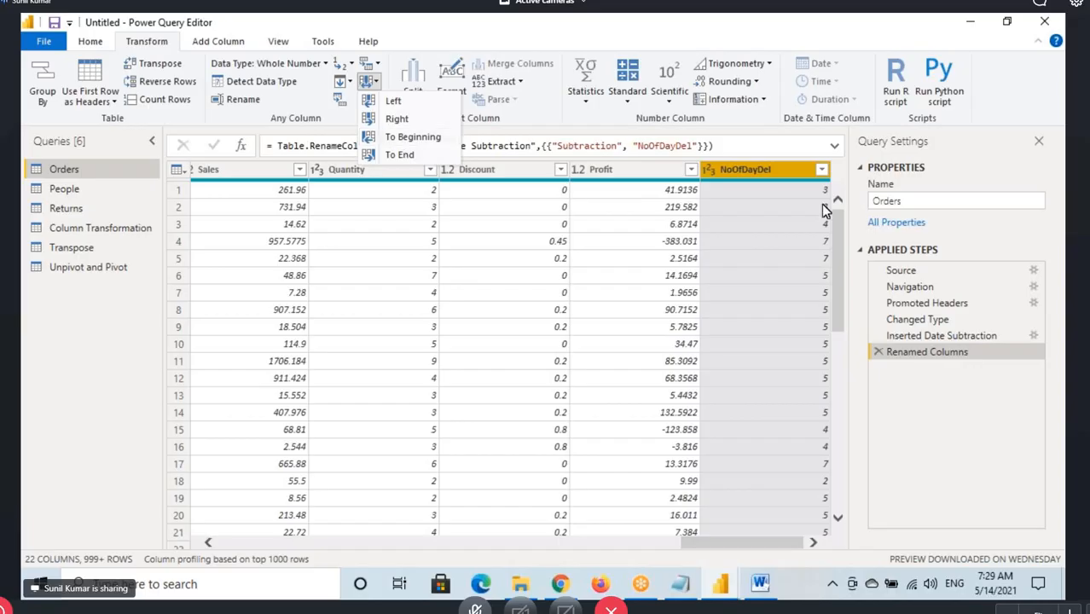
click(765, 177)
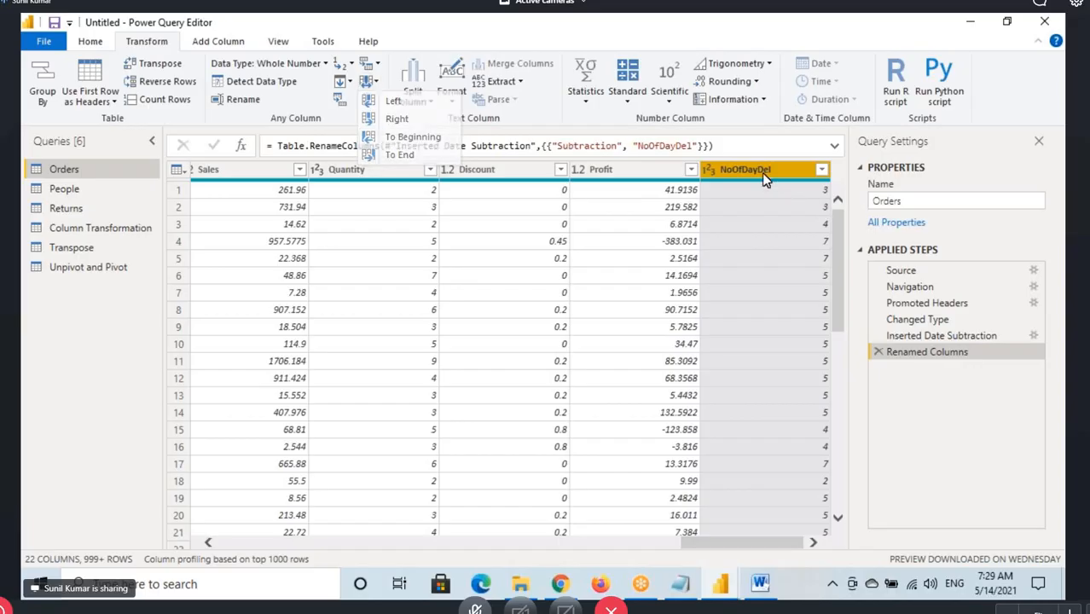
right_click(766, 178)
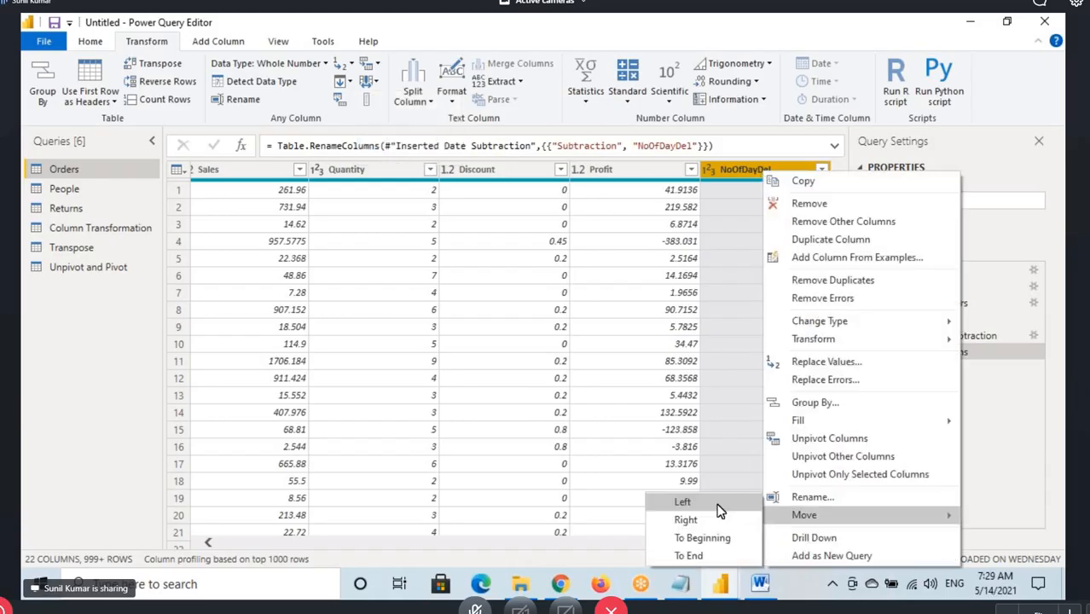
click(721, 503)
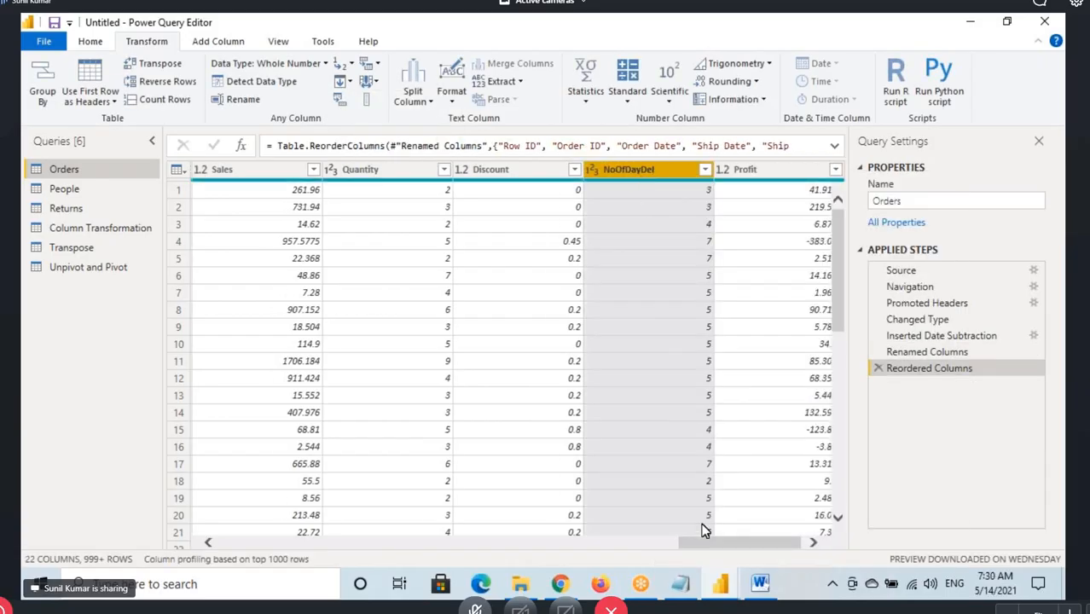
drag(705, 550, 245, 550)
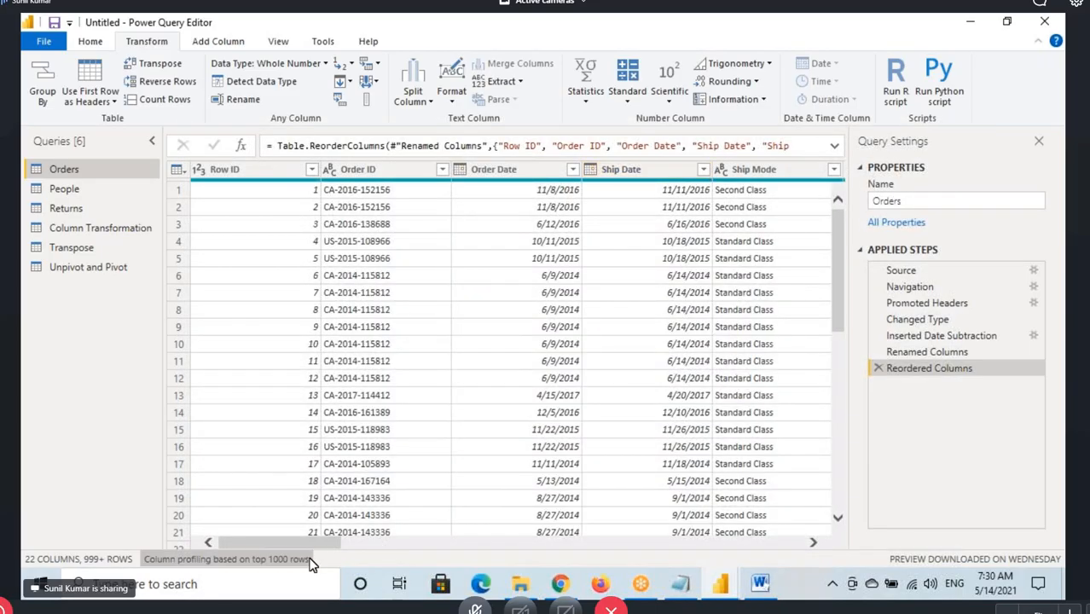
drag(316, 548, 994, 540)
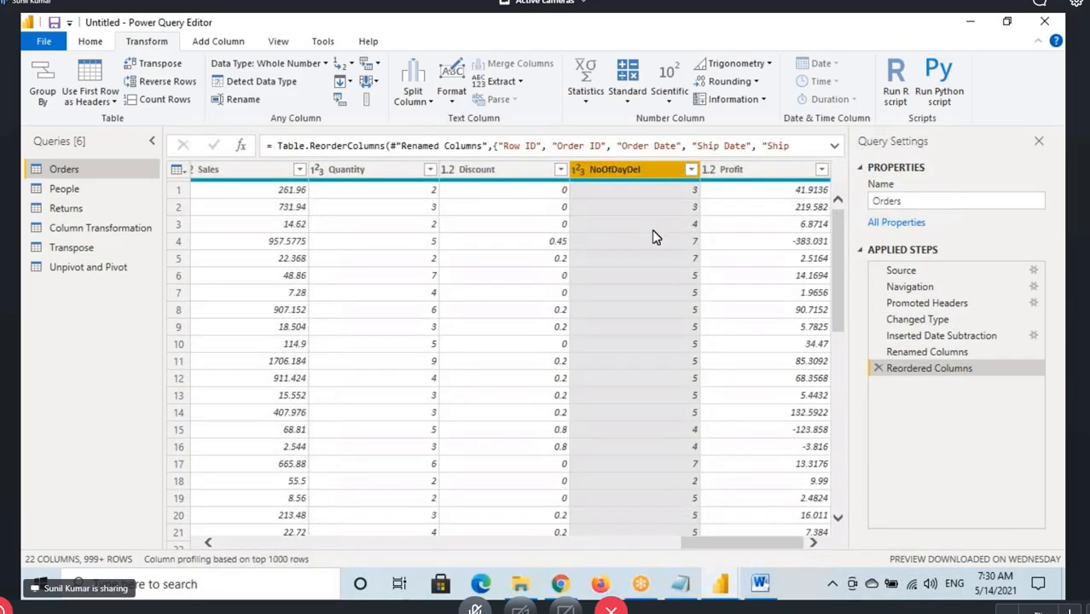
click(368, 81)
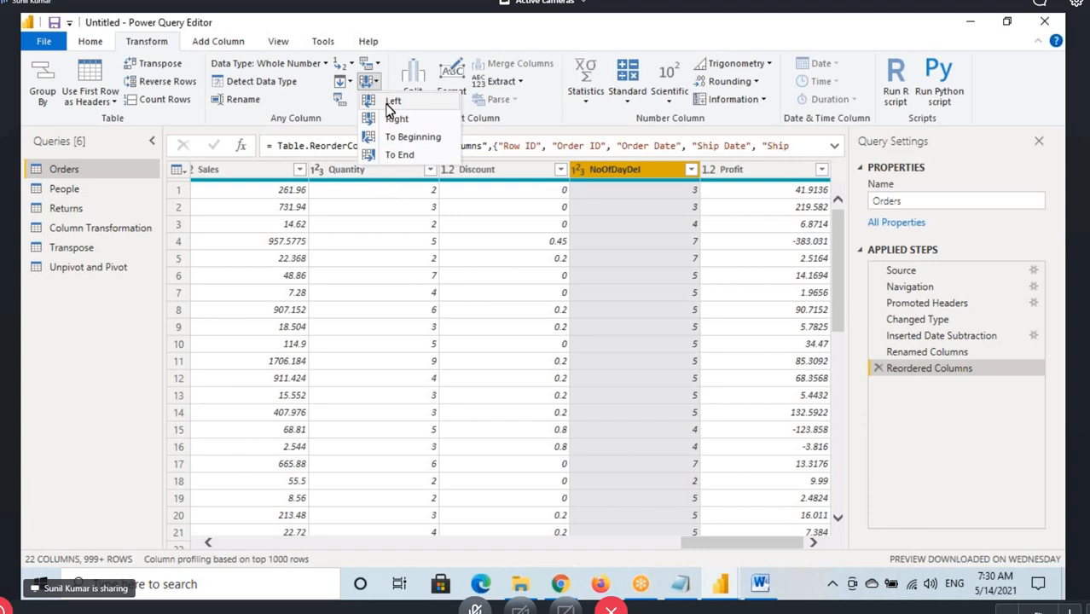
click(411, 140)
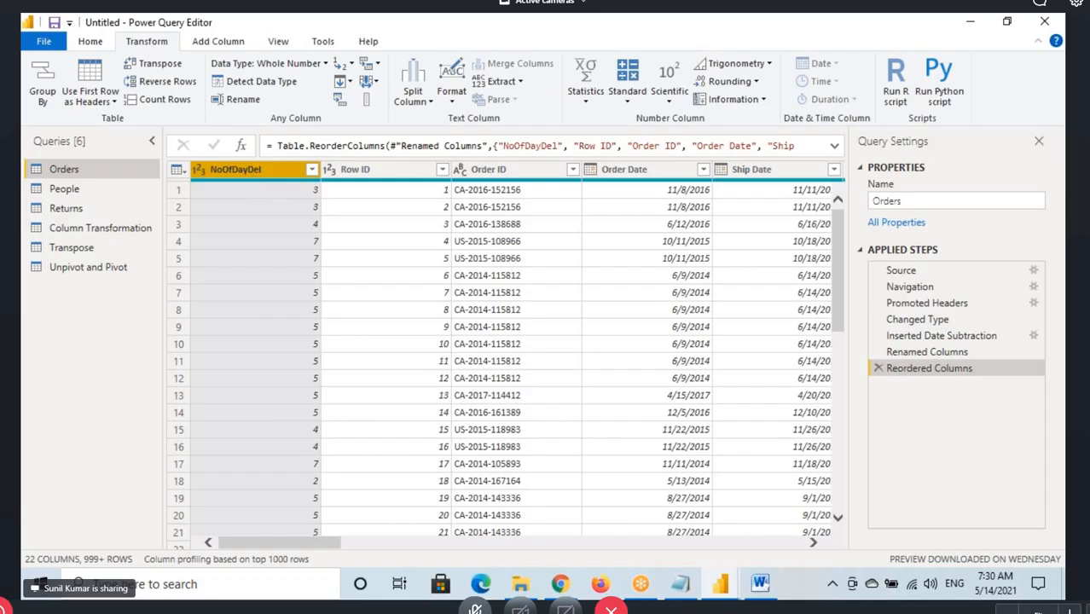
Draw lines from the NoOfDayDel header across to the Ship Date header, clear them, and show the column's Move options
key(ctrl+2)
mouse_move(237, 168)
mouse_down()
mouse_move(442, 78)
mouse_move(829, 201)
mouse_move(834, 165)
mouse_up()
mouse_move(267, 173)
mouse_down()
mouse_move(376, 137)
mouse_move(430, 172)
mouse_move(545, 134)
mouse_move(570, 174)
mouse_move(713, 169)
mouse_move(718, 179)
mouse_move(814, 128)
mouse_move(840, 195)
mouse_move(843, 154)
mouse_up()
key(Escape)
right_click(277, 174)
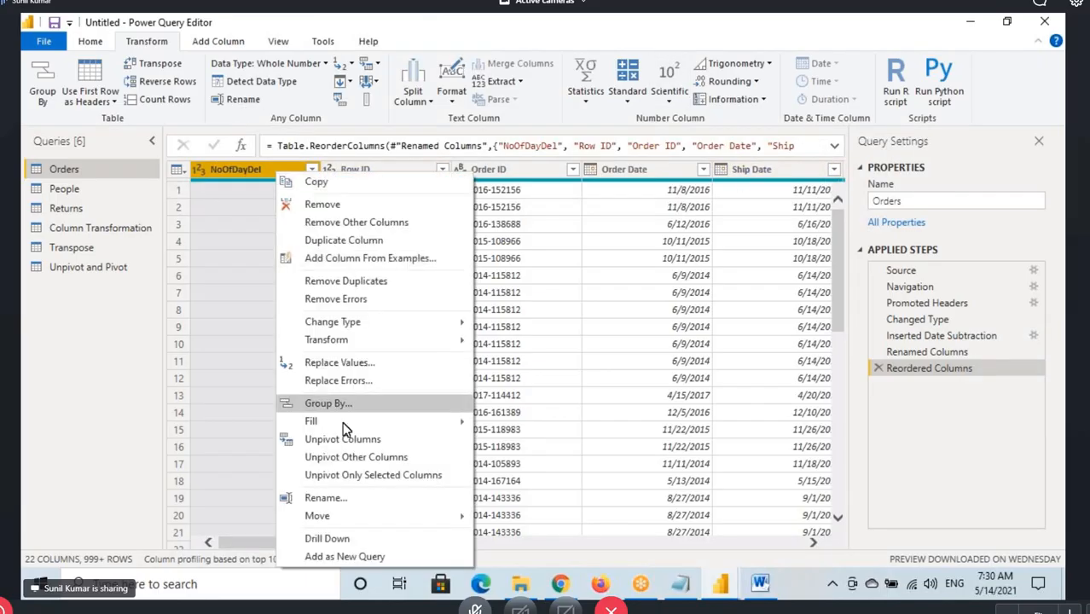
mouse_move(467, 516)
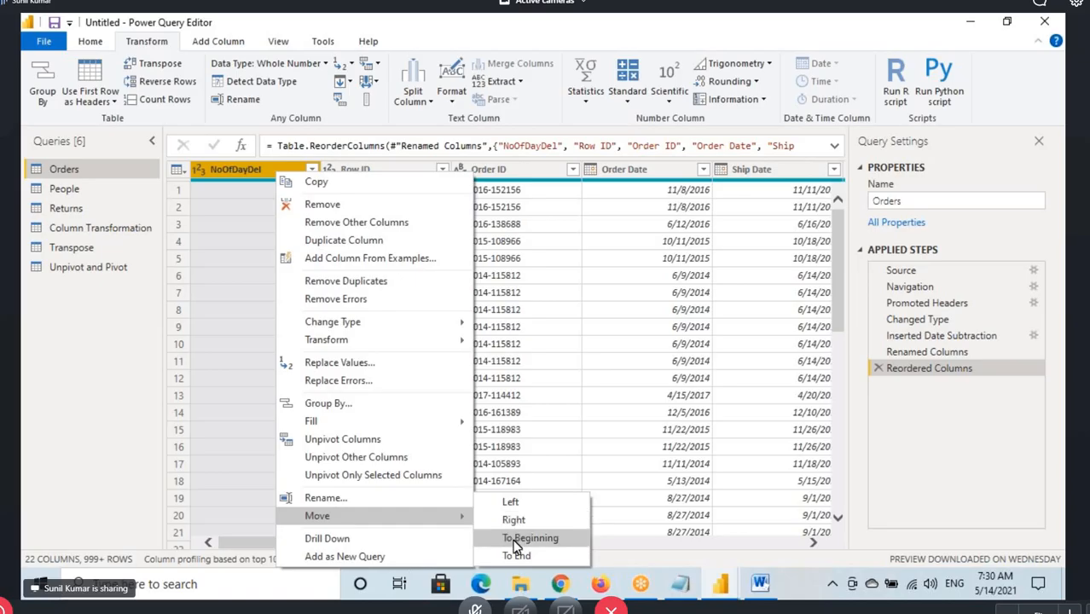
click(242, 174)
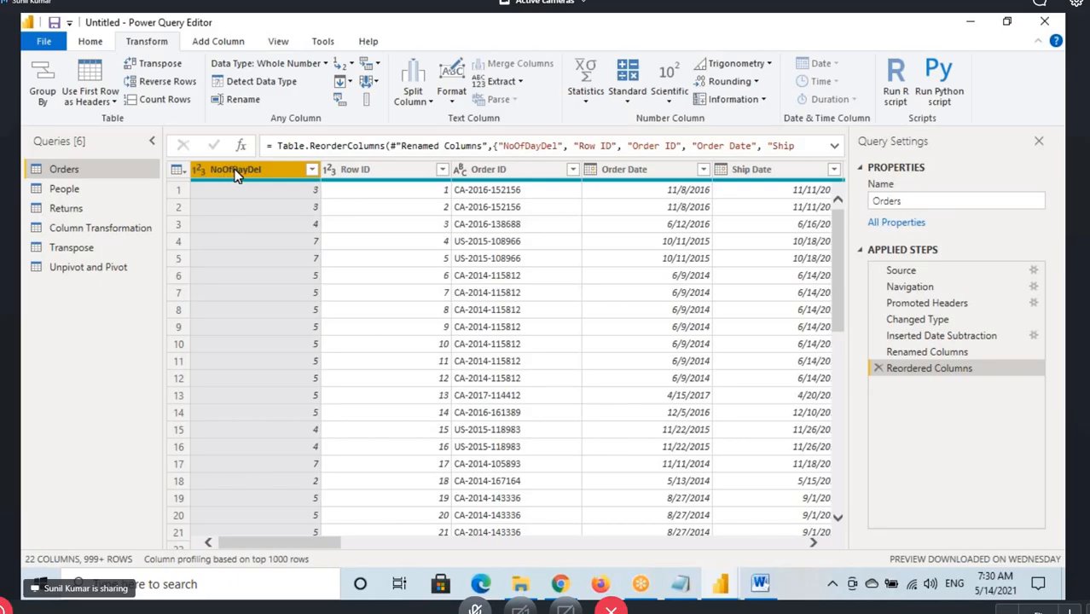
Reposition the NoOfDayDel column by its header, first between Order ID and Order Date, and finally between Ship Date and Ship Mode
drag(238, 175, 612, 194)
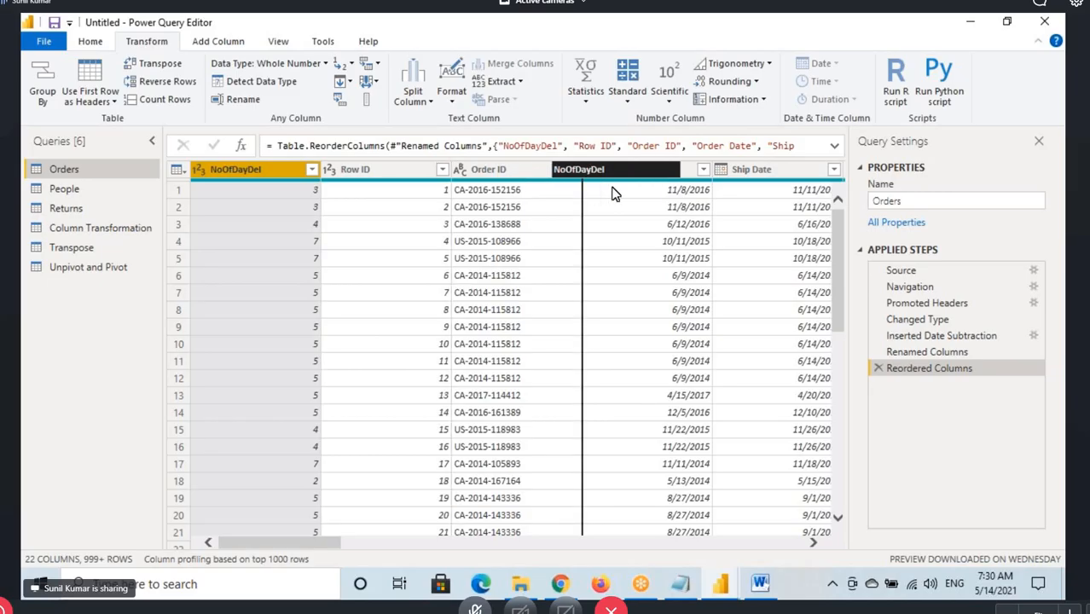
drag(612, 194, 548, 190)
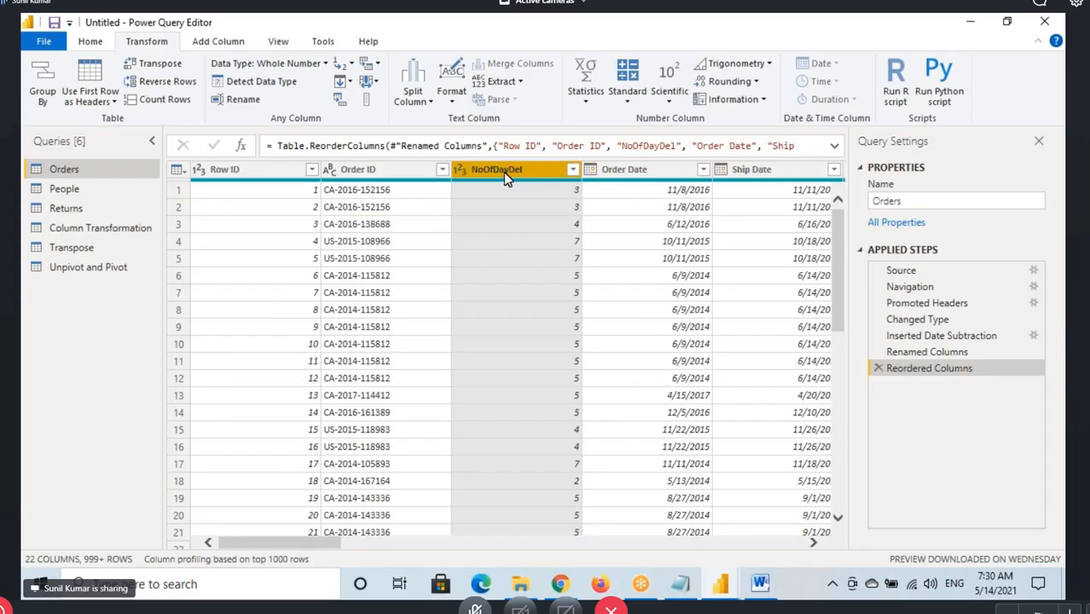
drag(503, 175, 789, 188)
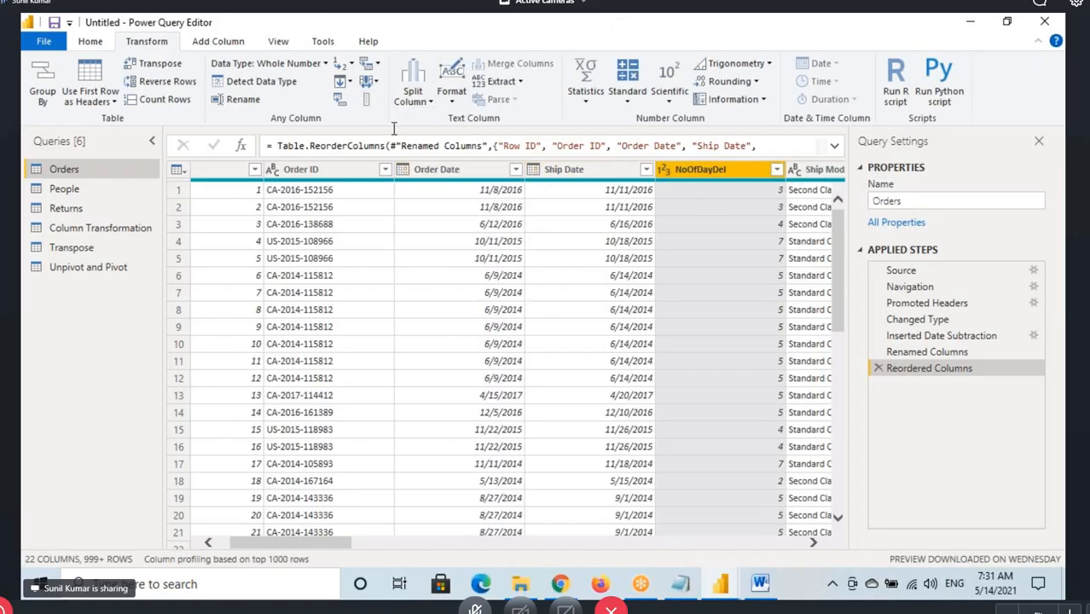
Show the Move options for the Order ID column and try repositioning the column directly by its header
click(309, 171)
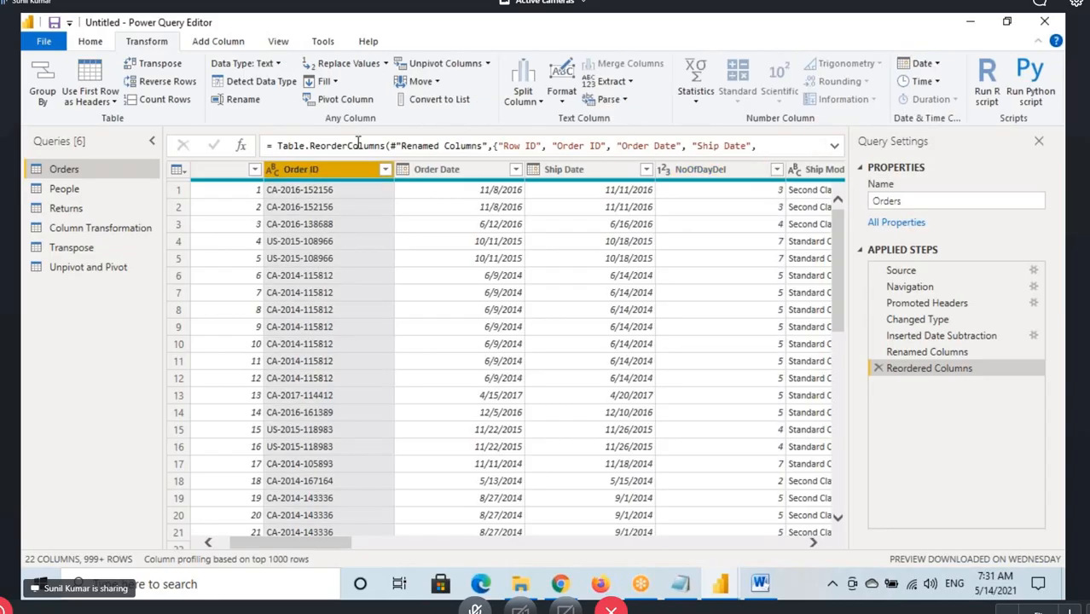
click(418, 81)
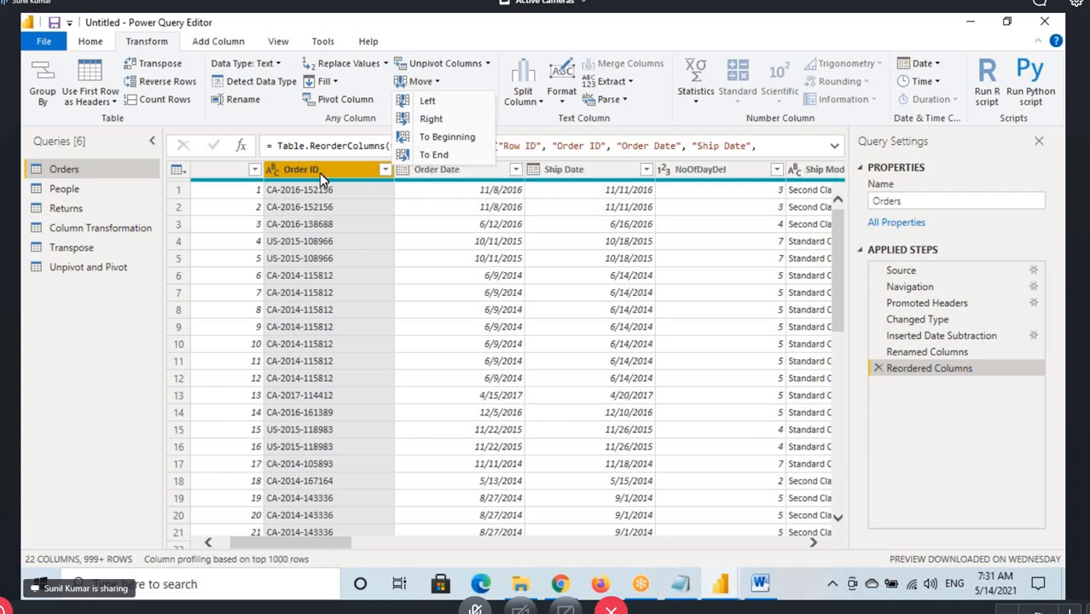
drag(319, 174, 460, 178)
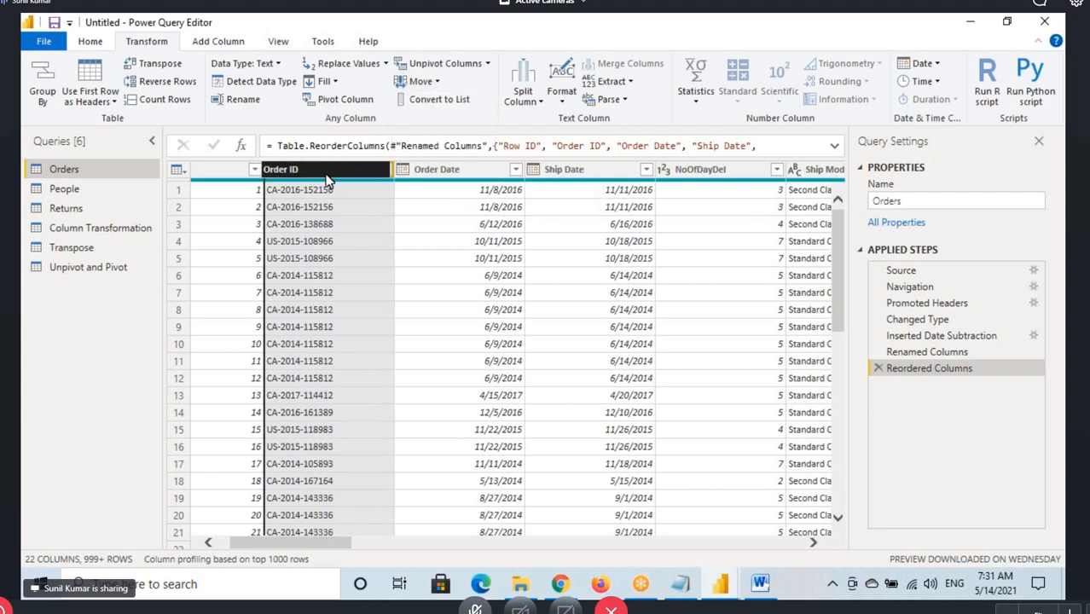
click(100, 43)
Switch to the Notepad notes and highlight the line on reordering or sorting columns and the Column from Examples line
click(673, 588)
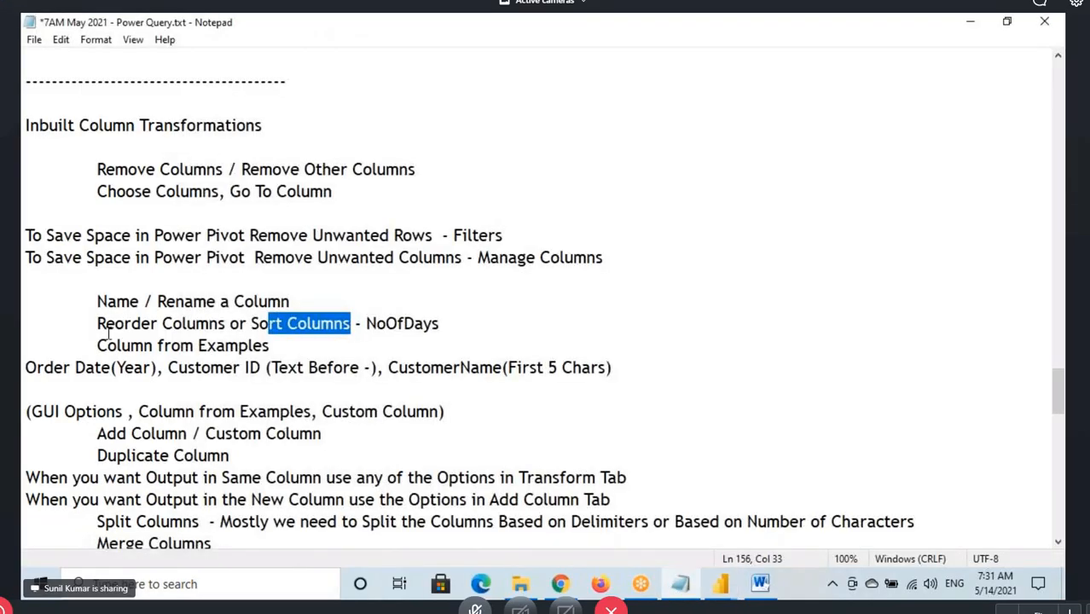
drag(105, 324, 439, 324)
drag(97, 345, 271, 346)
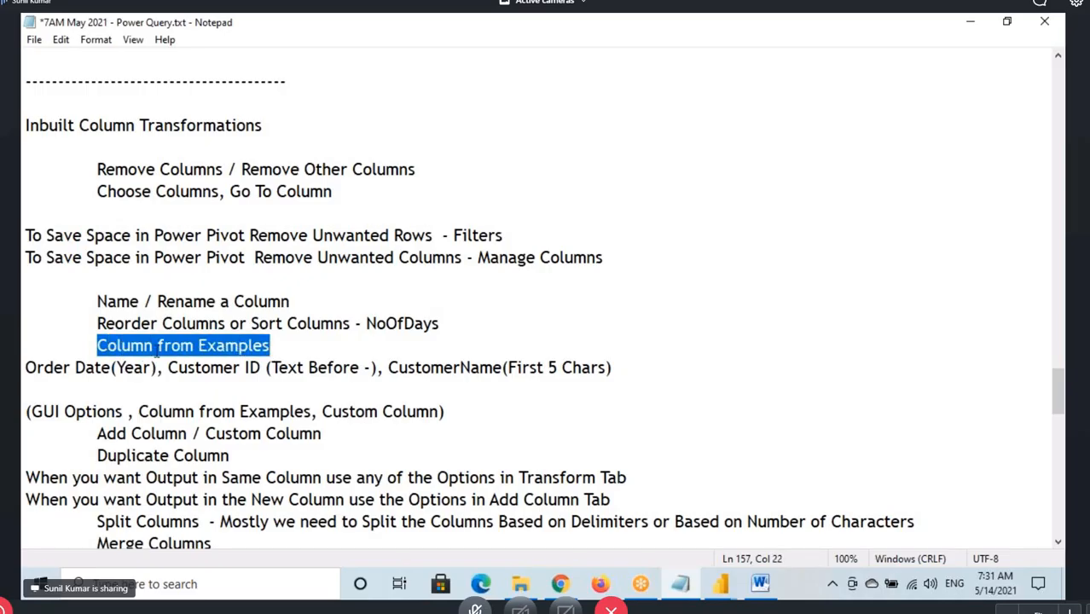
drag(157, 345, 270, 345)
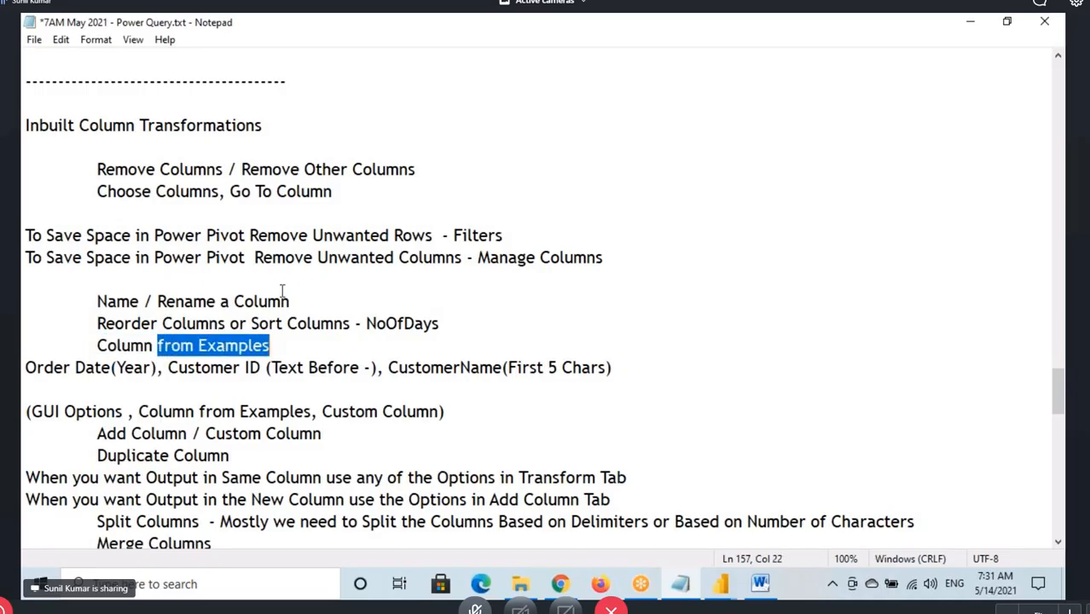
Switch back to Power Query Editor, show the commands for adding columns, and draw a box around Column From Examples
click(730, 589)
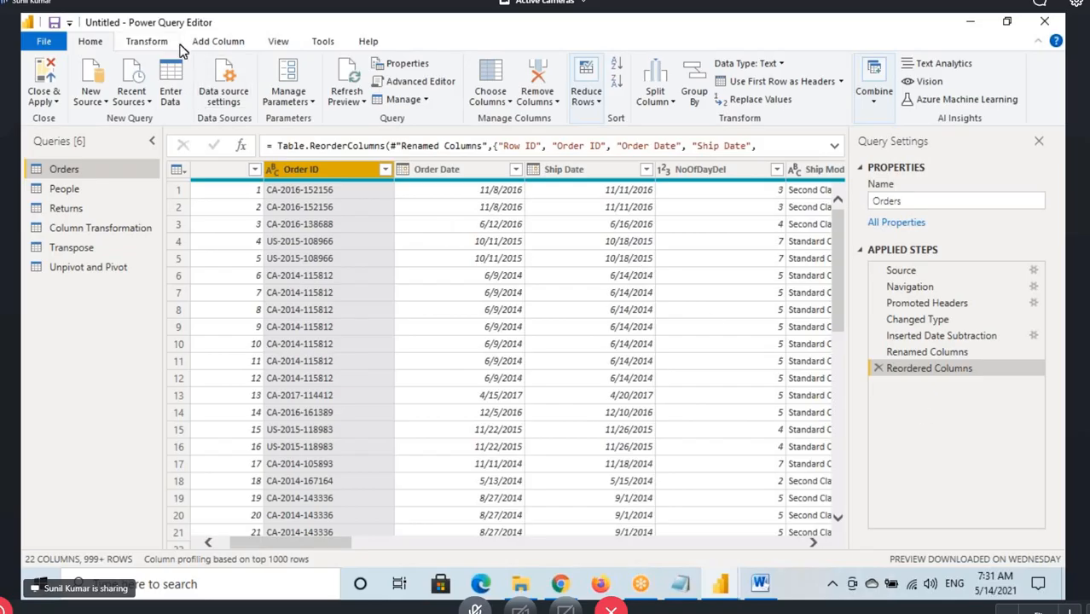
click(220, 42)
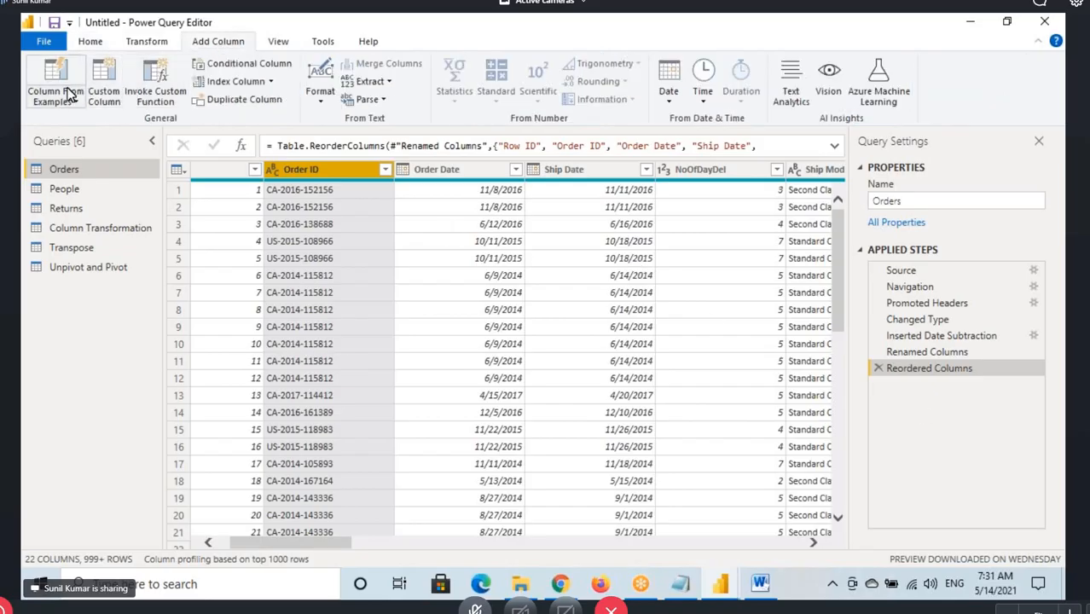
drag(72, 110, 87, 113)
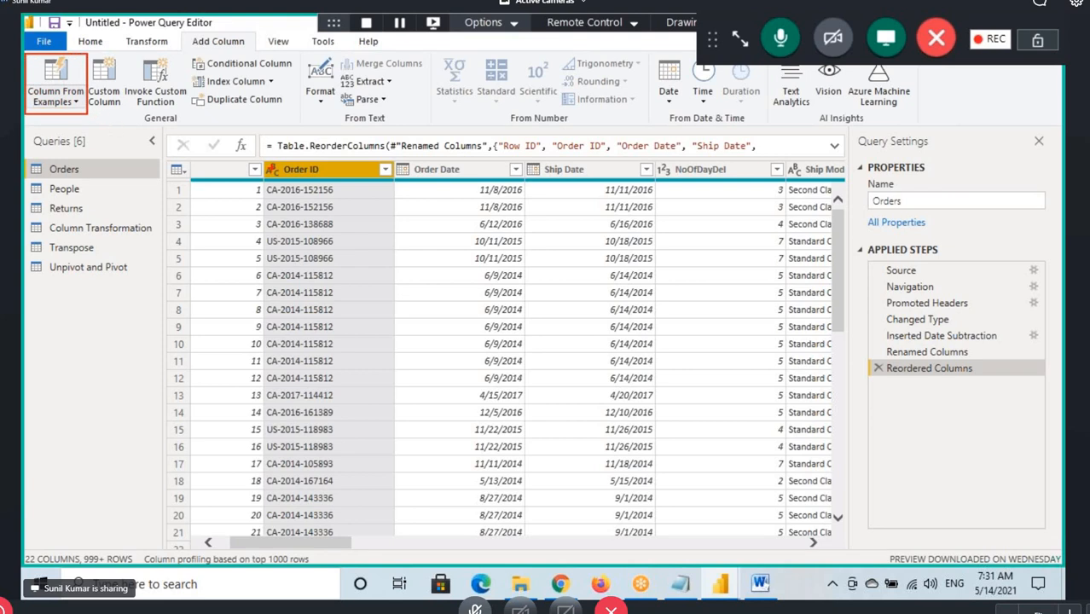
Point out the Order Date and Ship Date columns, select both, and show the date operations available for them
click(568, 169)
click(453, 169)
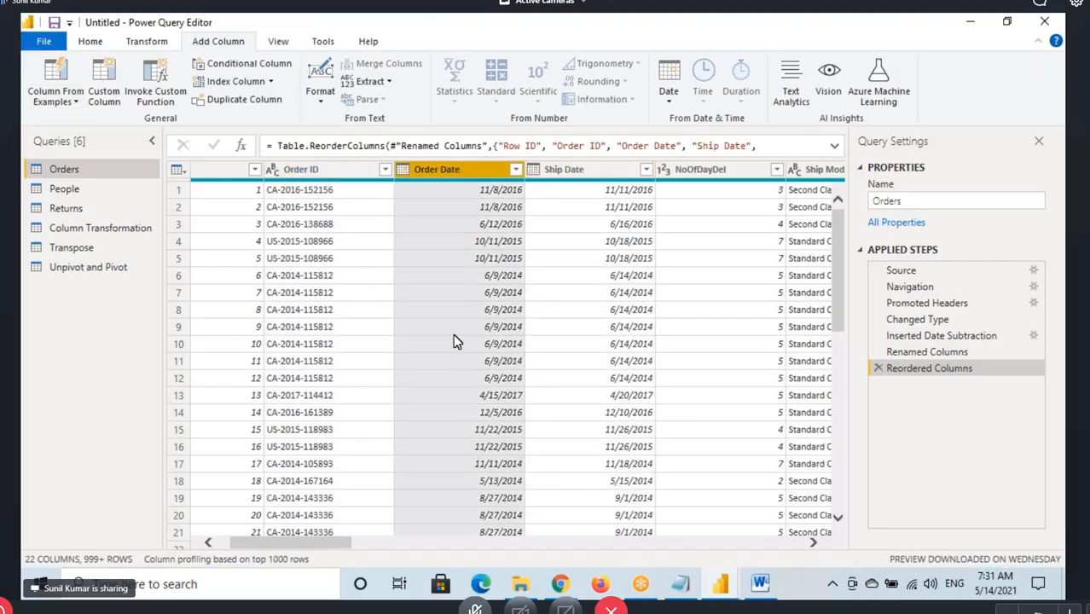
click(565, 171)
click(457, 175)
click(570, 174)
click(456, 172)
click(564, 168)
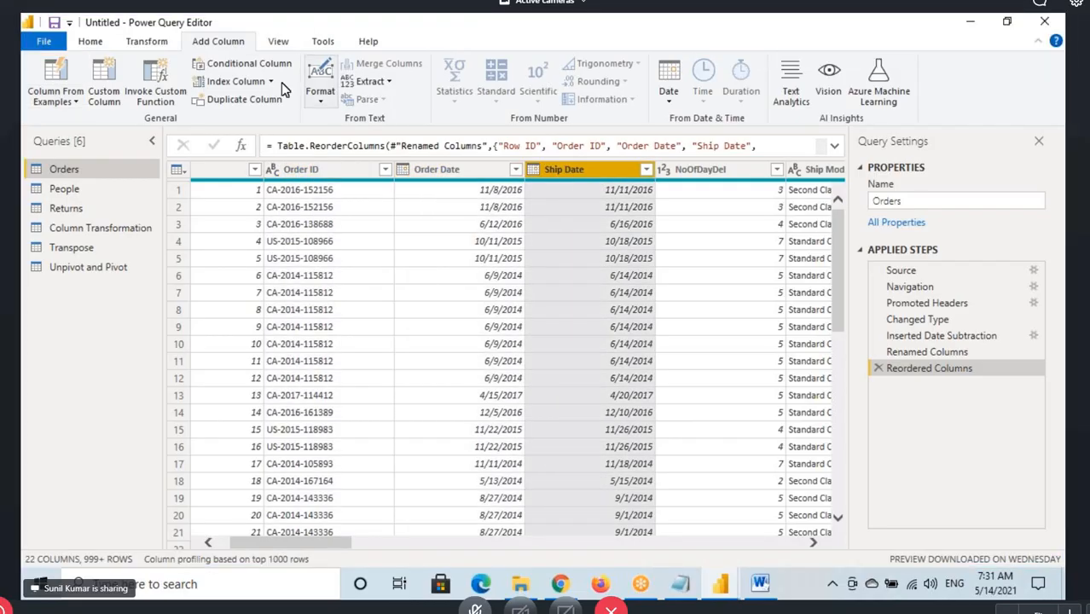
ctrl+click(471, 167)
click(669, 101)
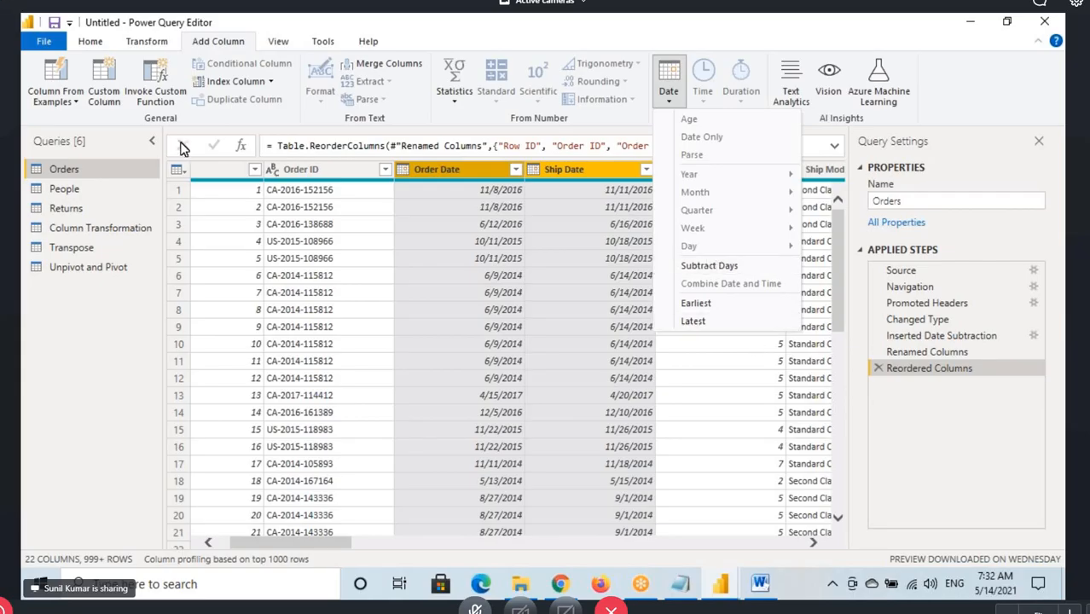
click(203, 44)
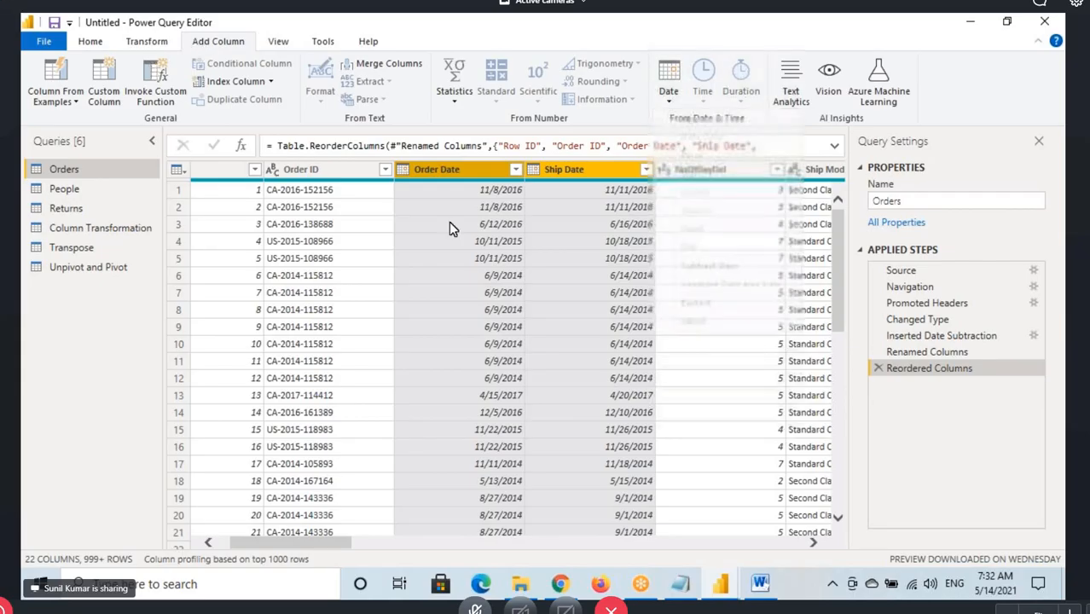
Select the Ship Date and Order Date columns in turn, and mark the Column From Examples command with a box and arrow
click(580, 187)
click(485, 186)
click(581, 181)
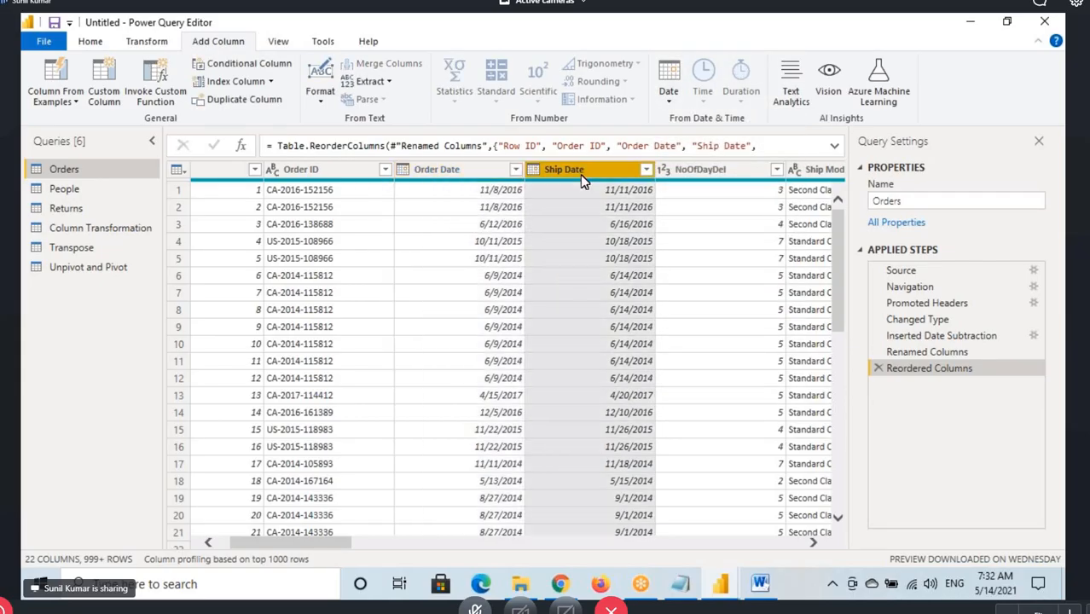
click(480, 173)
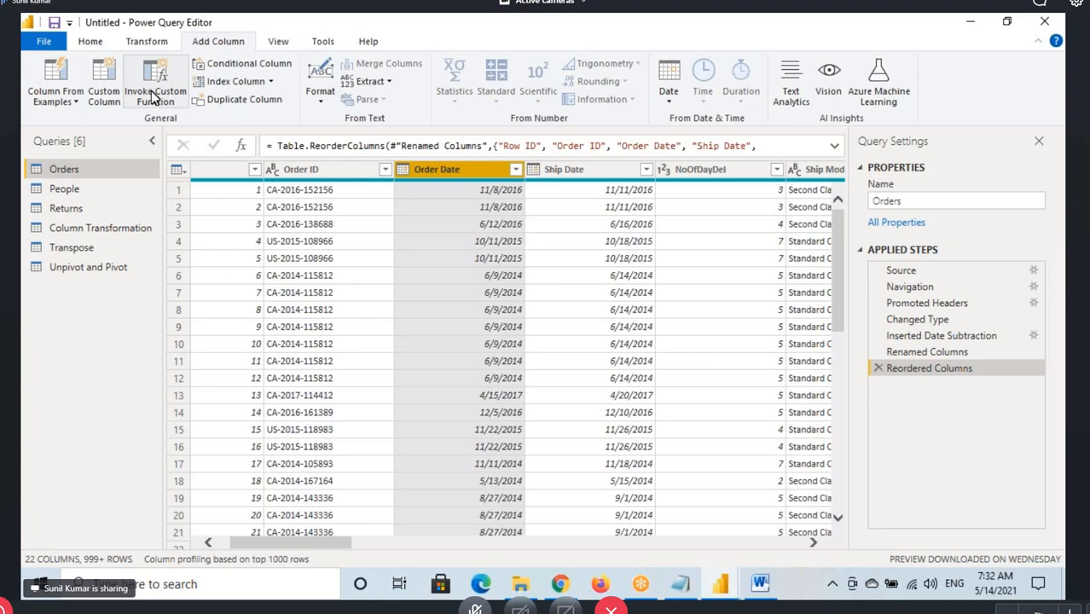
mouse_move(24, 52)
mouse_down()
mouse_move(86, 108)
mouse_move(73, 135)
mouse_move(97, 123)
mouse_up()
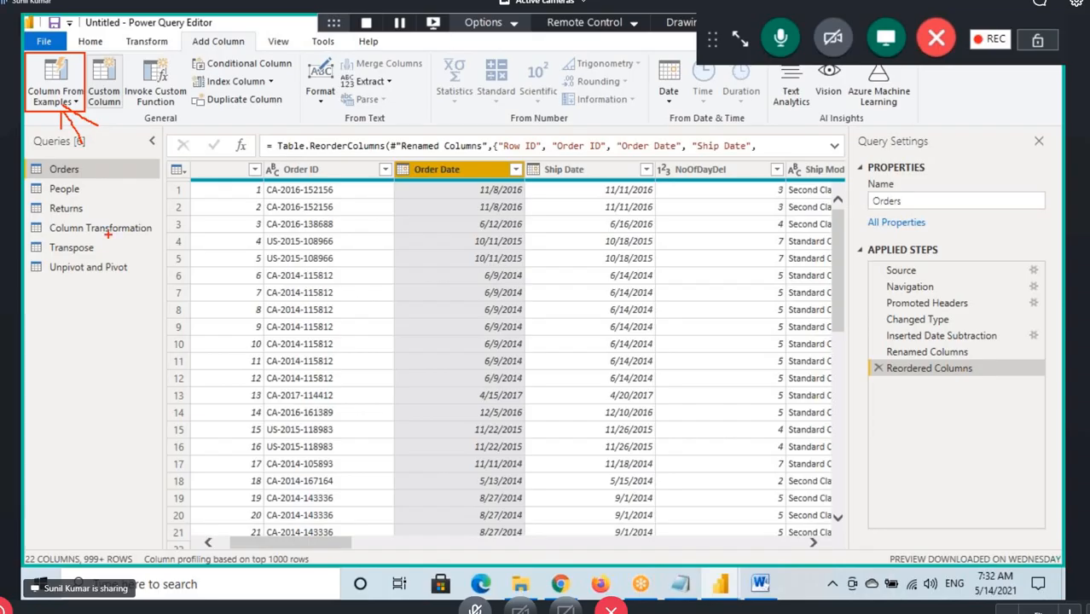
Select Ship Date together with Order Date and show the date operations that include Subtract Days
click(569, 170)
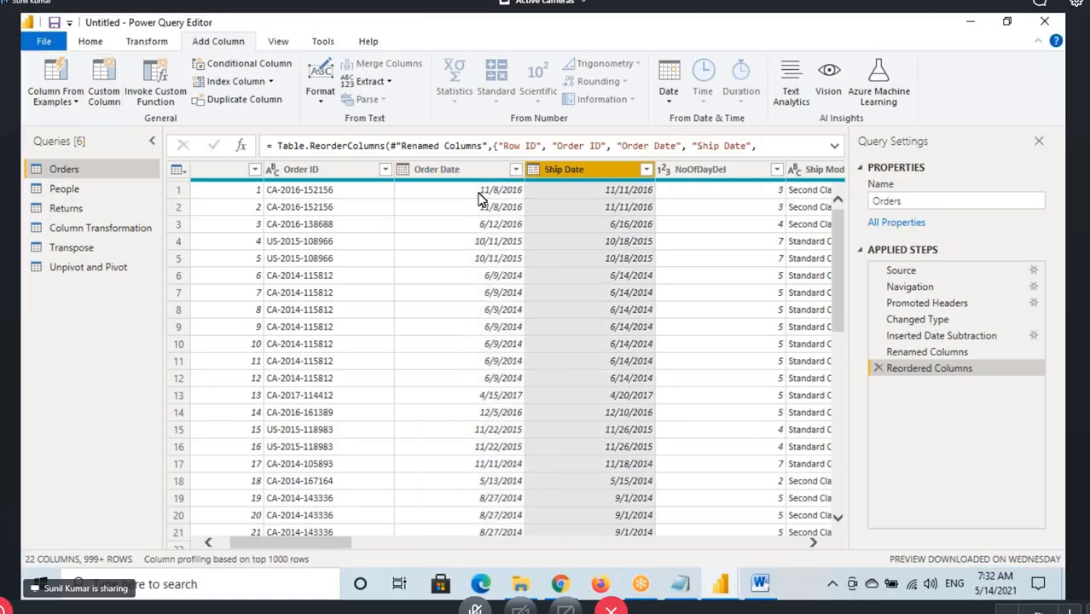
ctrl+click(457, 170)
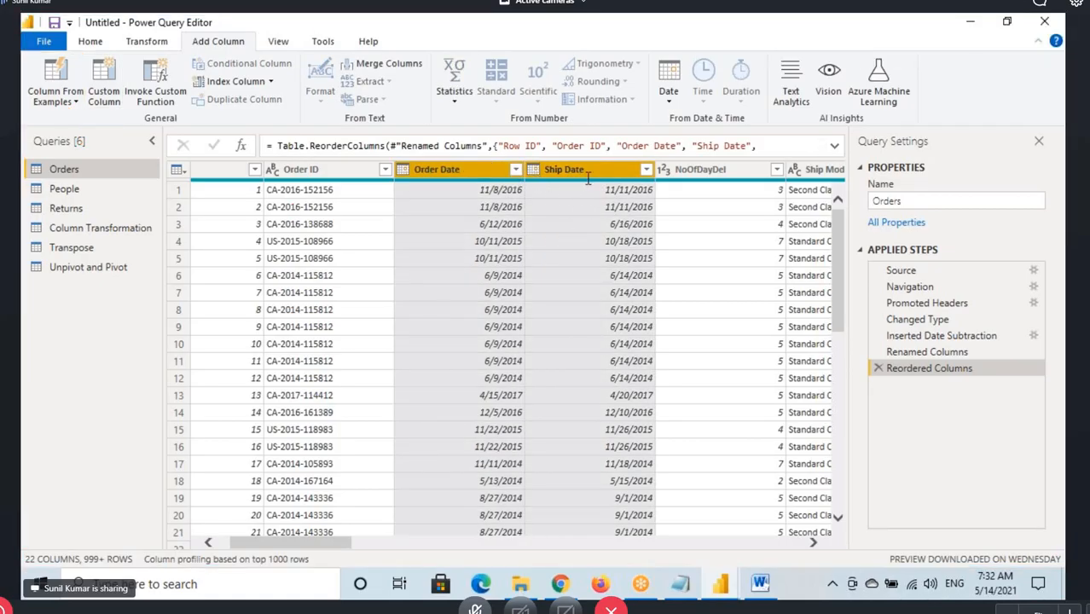
mouse_move(555, 188)
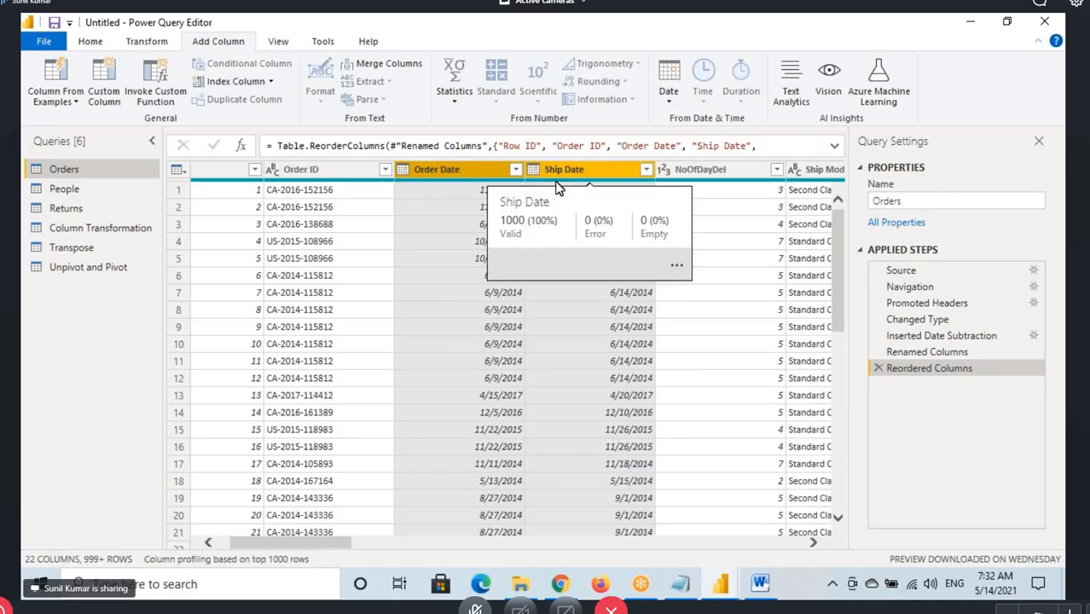
click(668, 84)
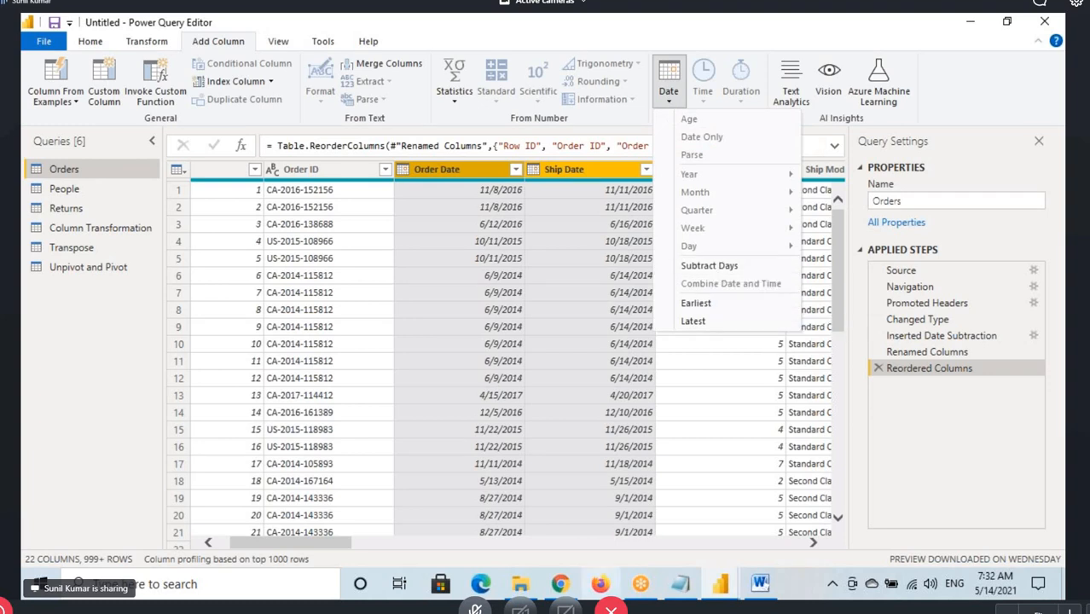
Delete the Reordered Columns step from the Orders query
click(878, 371)
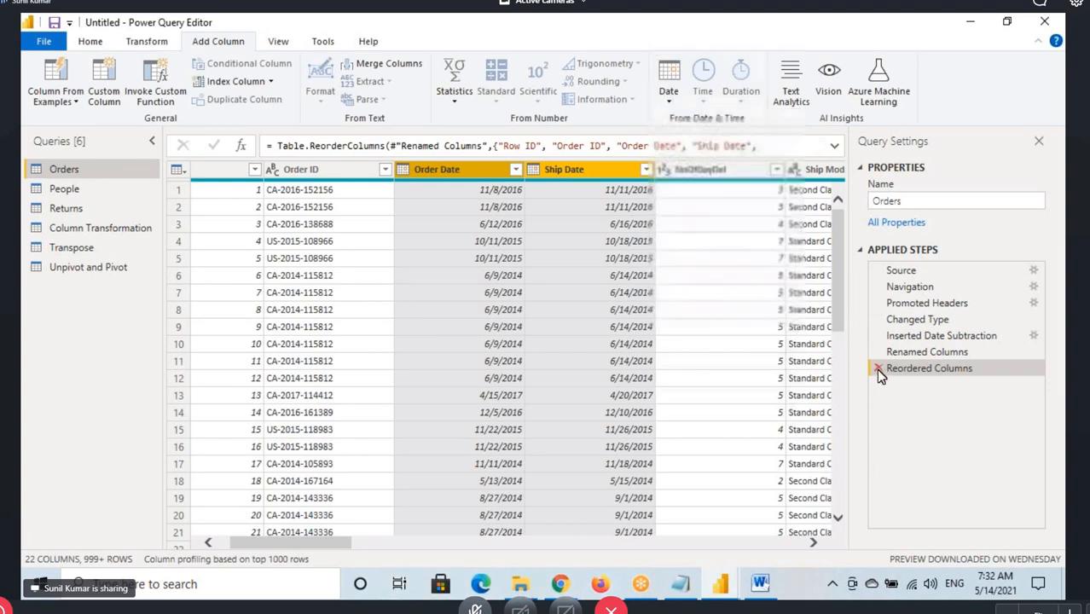
Delete the Reordered Columns, Renamed Columns and Inserted Date Subtraction steps from the Orders query
click(877, 369)
click(878, 351)
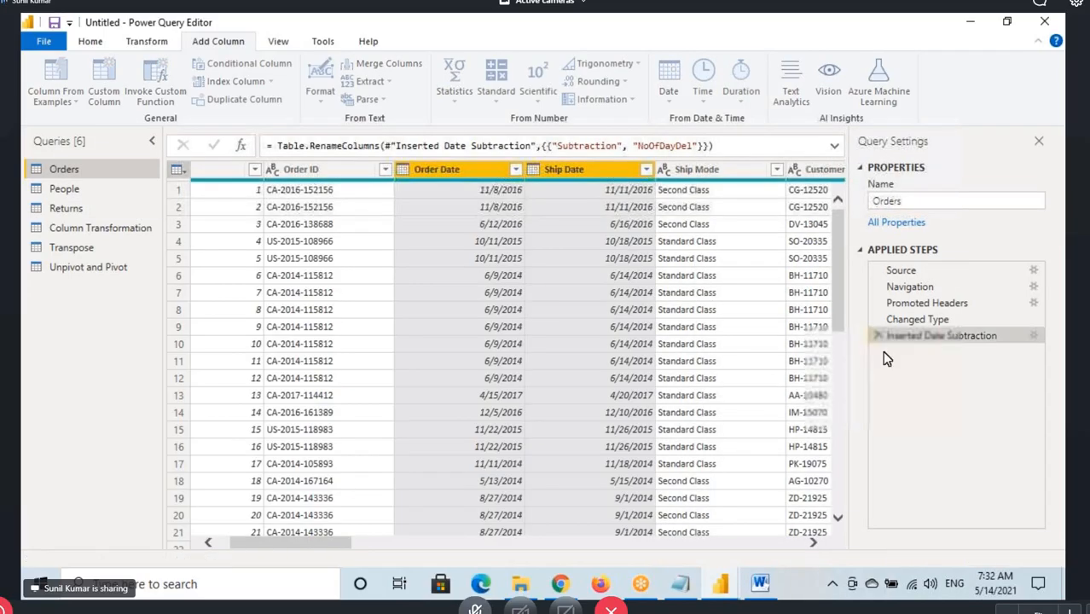
click(878, 335)
Add a Subtract Days column calculating Ship Date minus Order Date, selecting Ship Date first
click(576, 177)
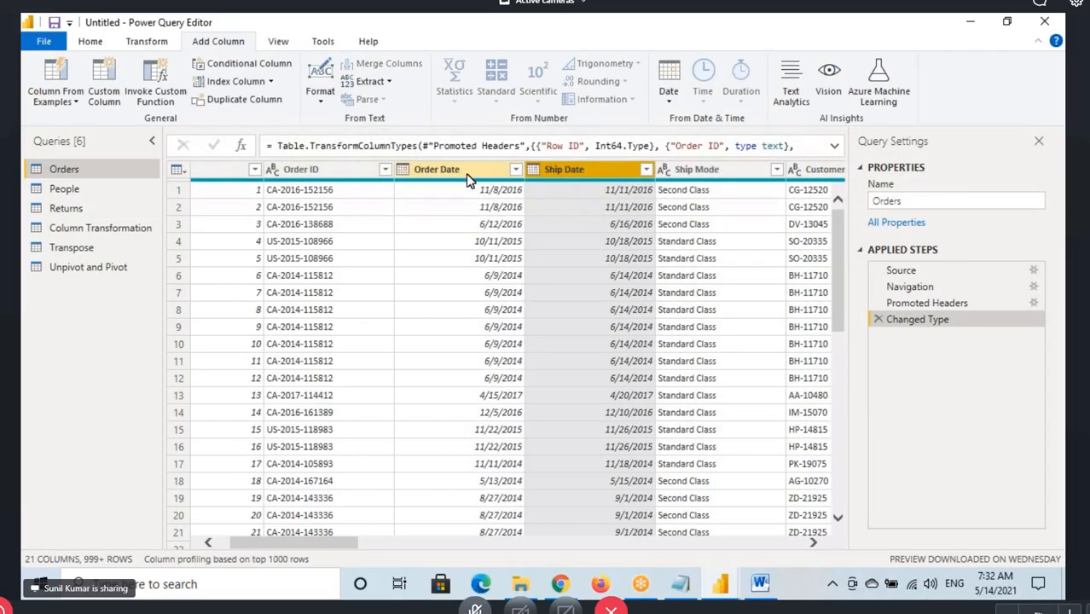
ctrl+click(461, 181)
click(669, 86)
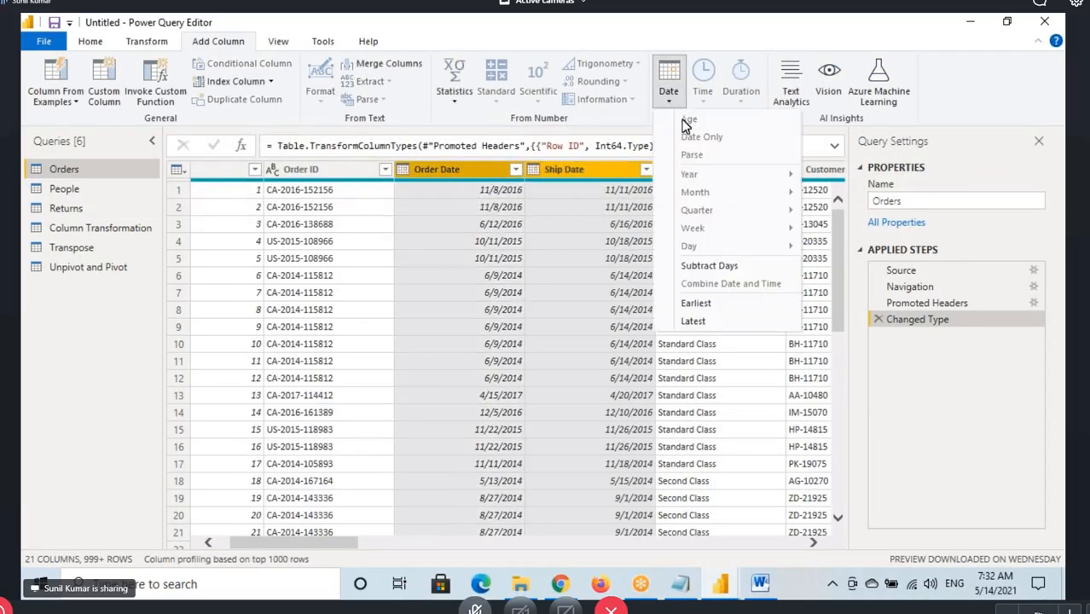
click(708, 266)
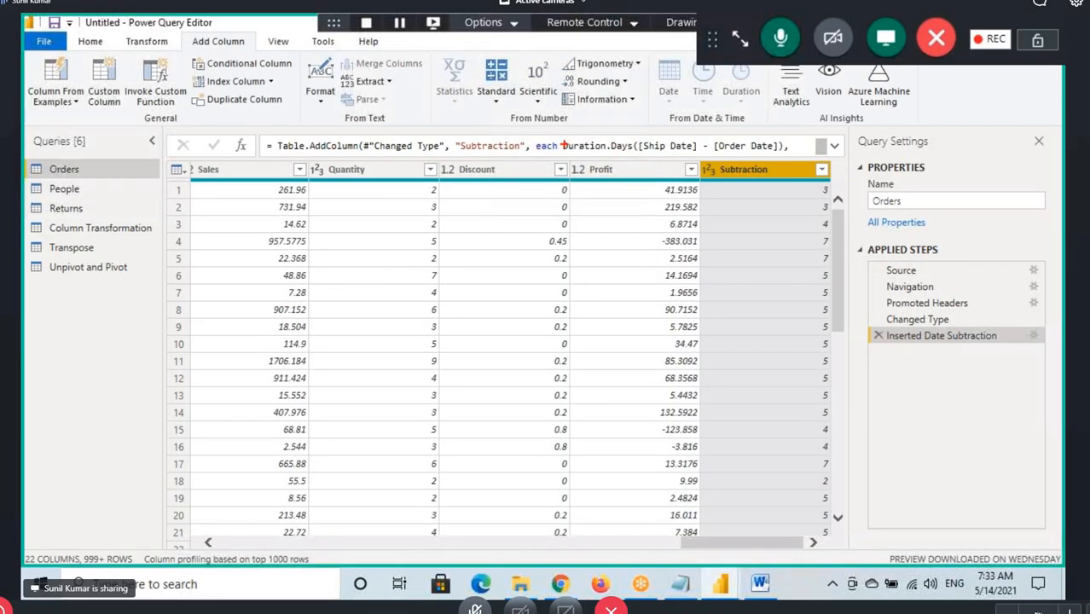
Box Duration.Days in the formula, underline Ship Date and Order Date, and add arrows pointing at the function
drag(563, 140, 634, 159)
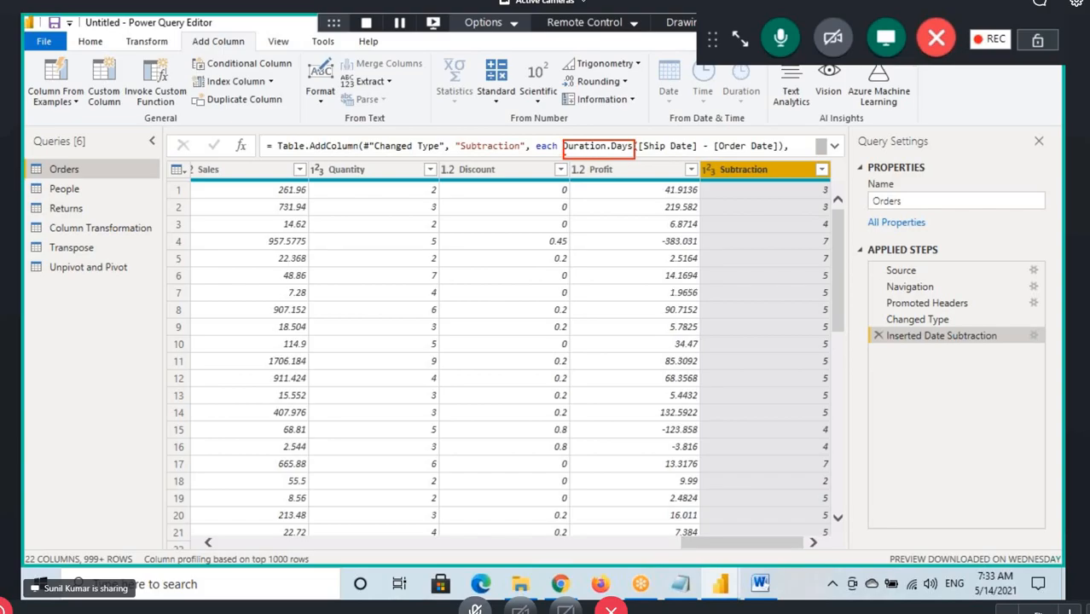
drag(565, 154, 640, 156)
drag(617, 99, 620, 144)
mouse_move(624, 116)
mouse_down()
mouse_move(625, 143)
mouse_move(662, 158)
mouse_move(778, 154)
mouse_up()
drag(657, 156, 692, 156)
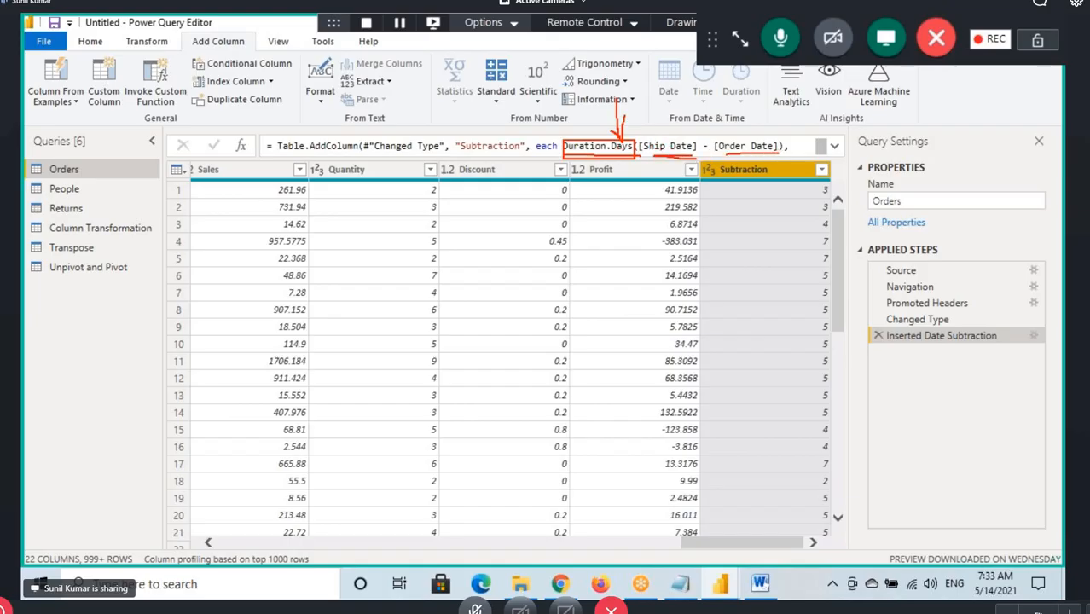
drag(623, 152, 628, 196)
mouse_move(560, 99)
mouse_down()
mouse_move(577, 134)
mouse_move(571, 157)
mouse_up()
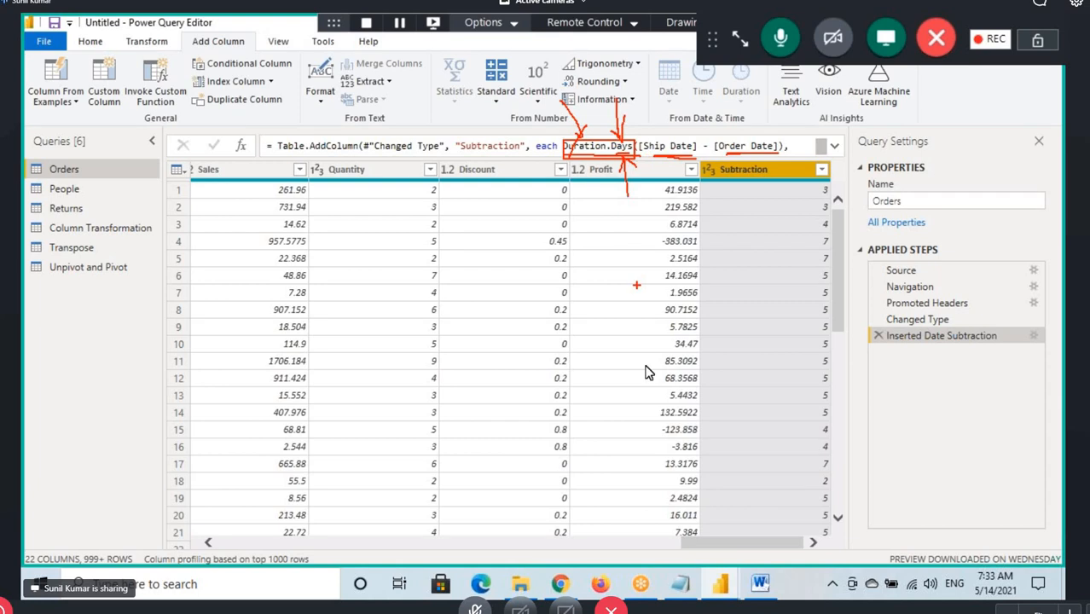
Select Ship Date and Order Date, show the Column From Examples choices, and box From All Columns and From Selection
drag(699, 544, 214, 543)
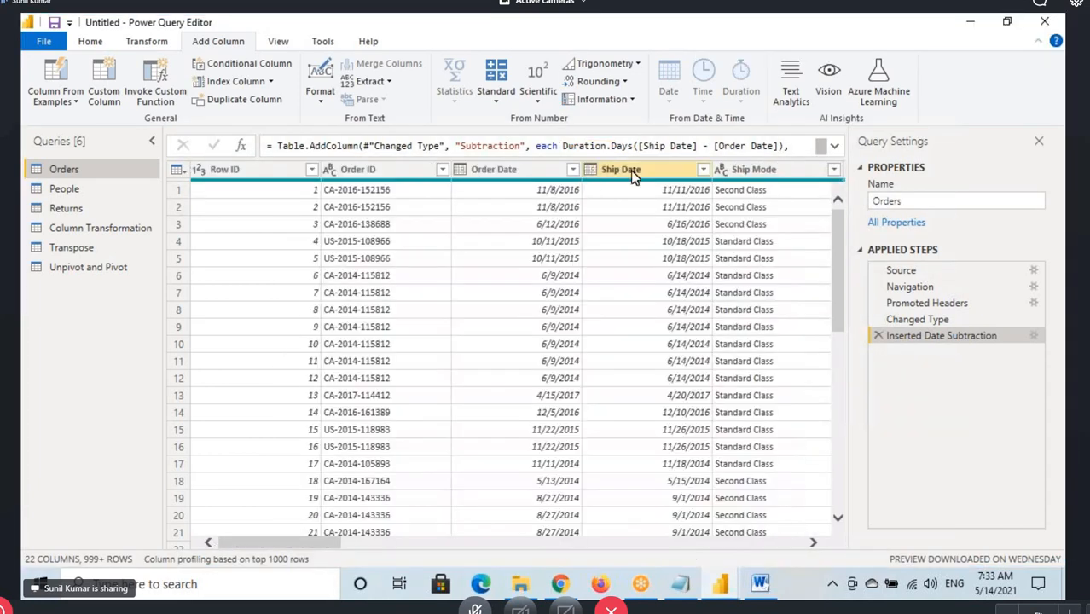
click(632, 175)
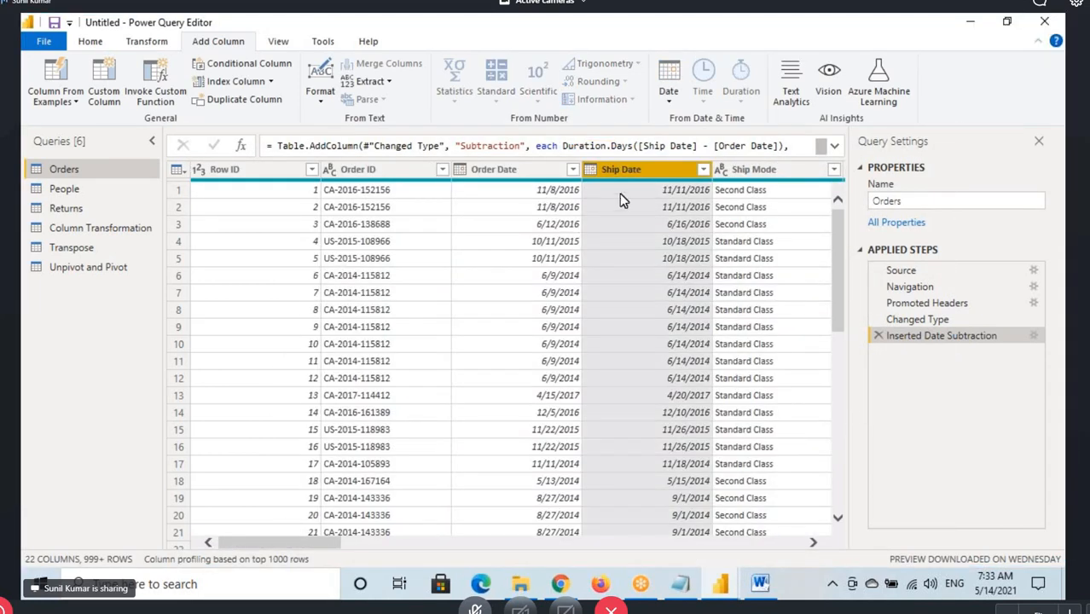
ctrl+click(520, 171)
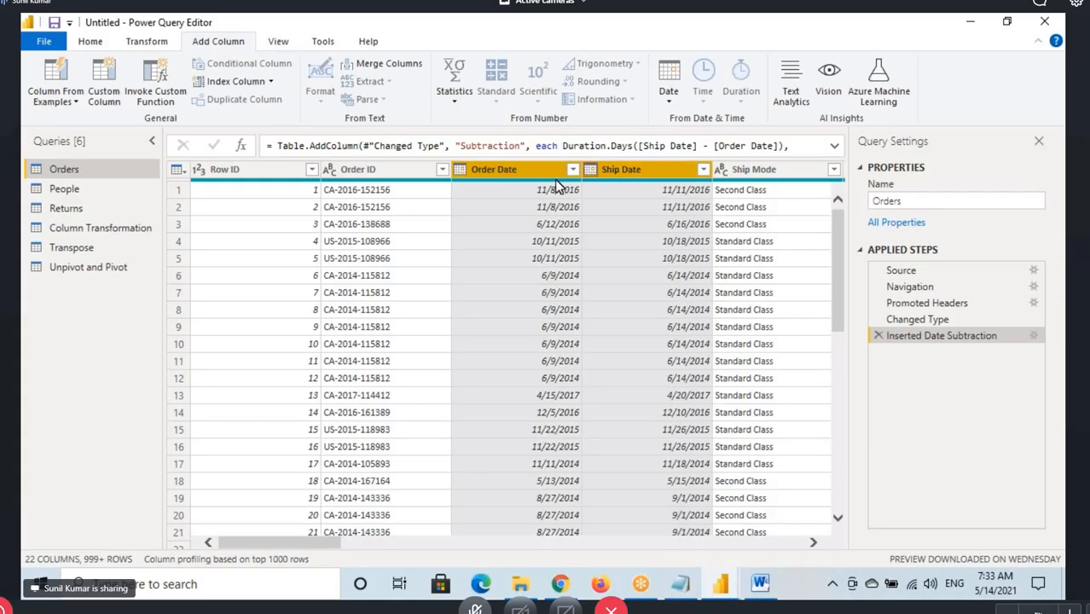
click(56, 102)
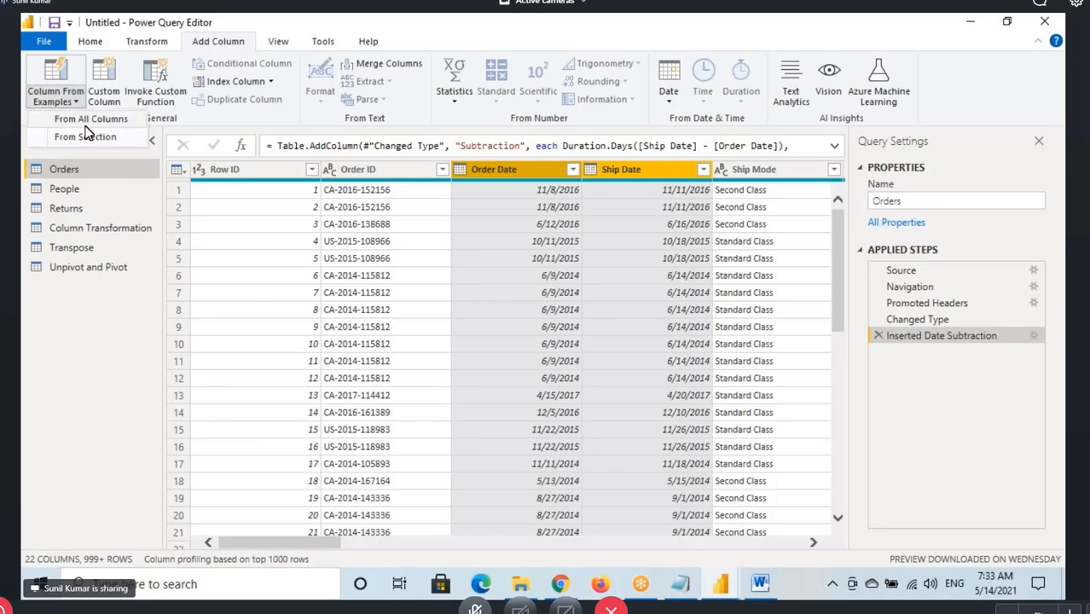
drag(52, 113, 146, 126)
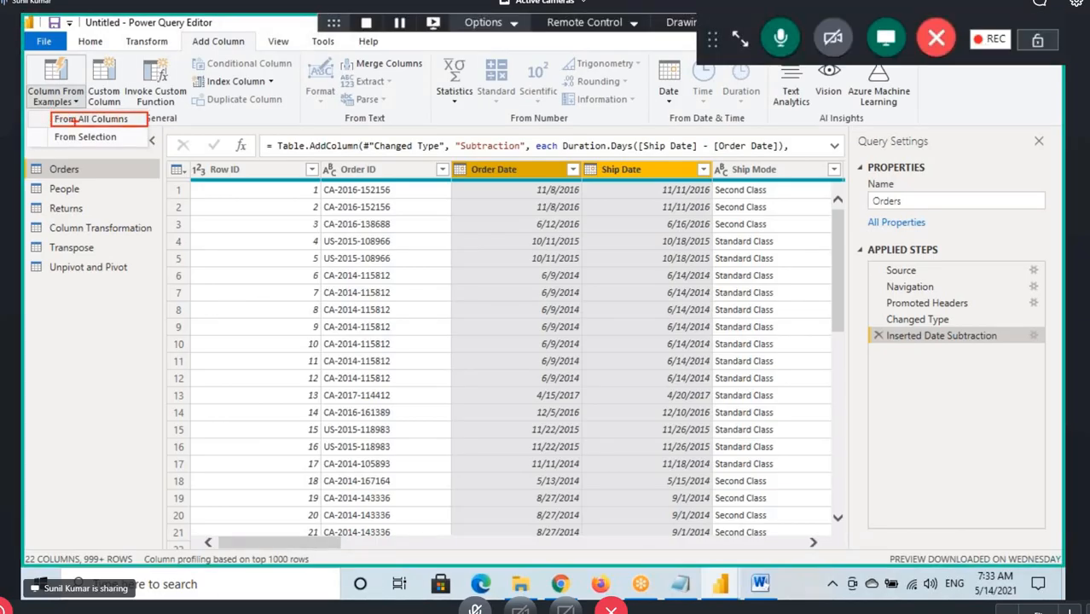
drag(53, 127, 126, 150)
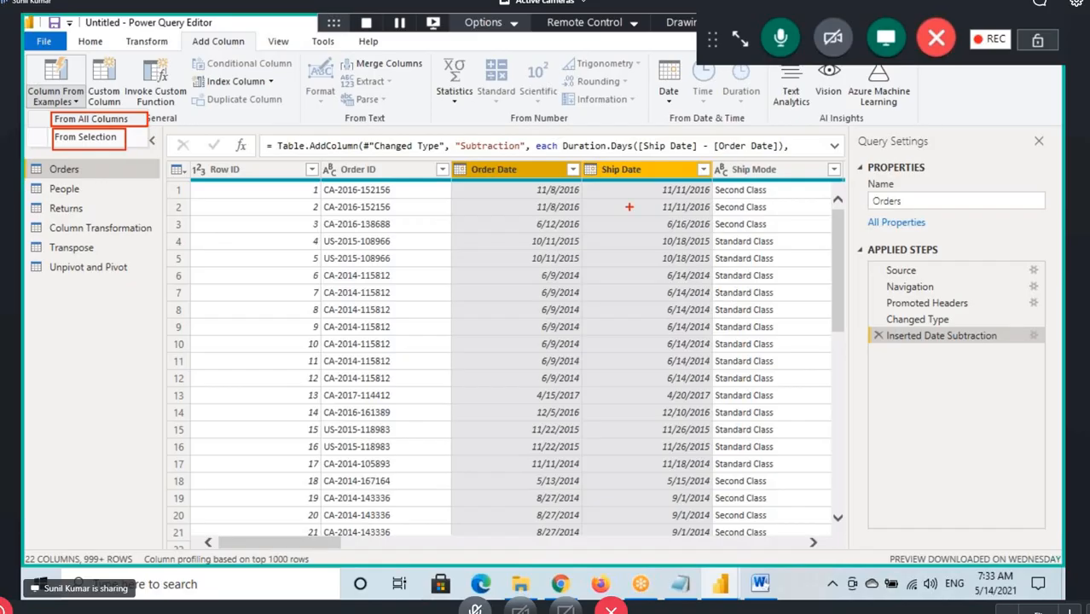
Draw lines joining the Order Date and Ship Date headers, and handwrite a circled note about the number of days
drag(506, 184, 531, 144)
drag(628, 174, 539, 135)
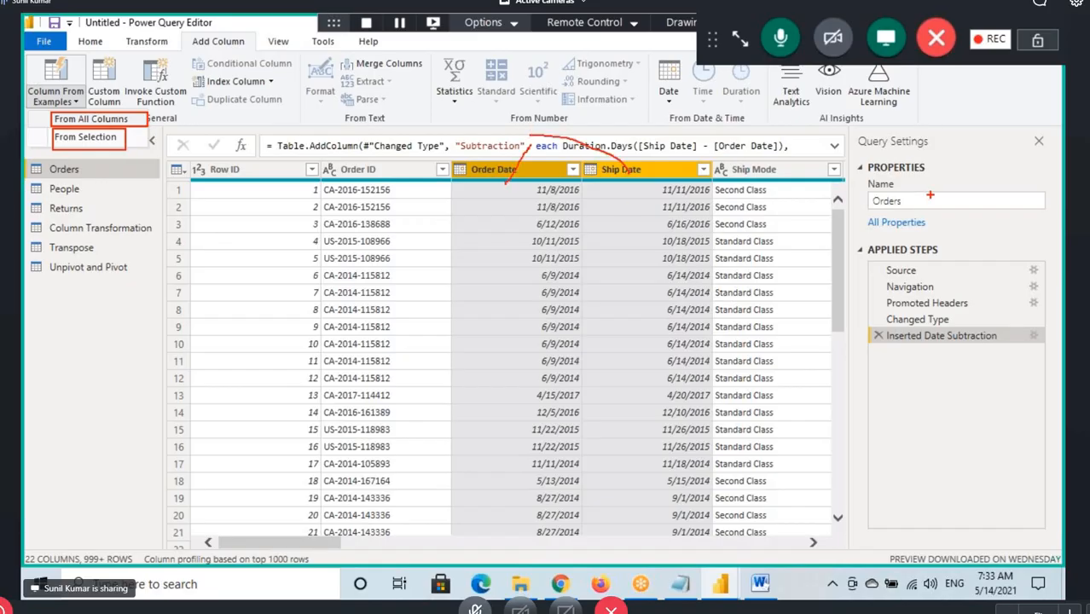
mouse_move(877, 184)
mouse_down()
mouse_move(901, 162)
mouse_move(944, 162)
mouse_move(972, 133)
mouse_move(1020, 197)
mouse_up()
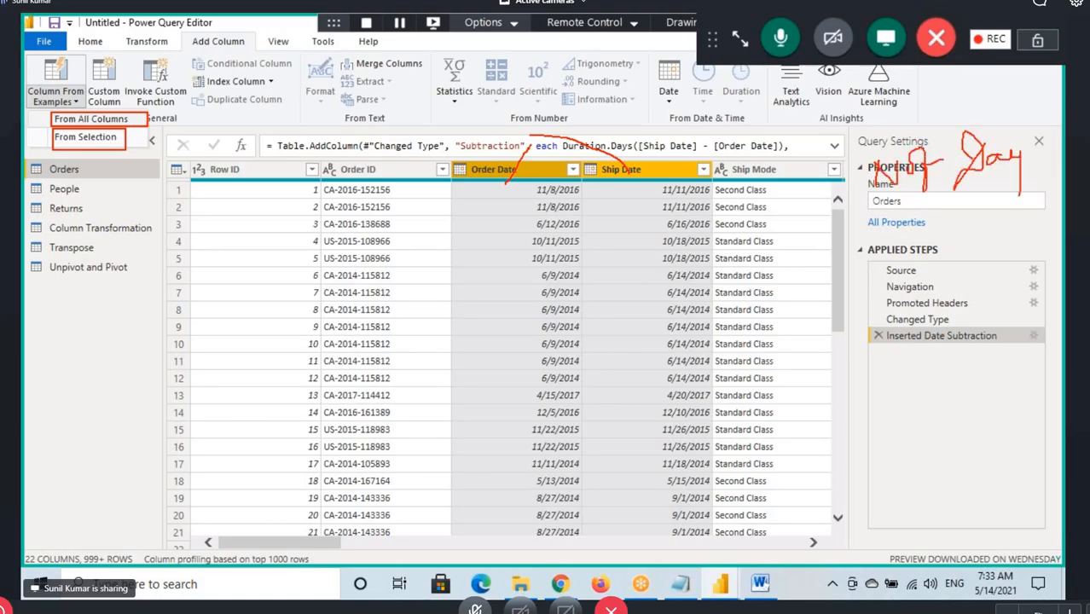
mouse_move(915, 205)
mouse_down()
mouse_move(925, 208)
mouse_move(901, 114)
mouse_move(927, 210)
mouse_move(968, 204)
mouse_up()
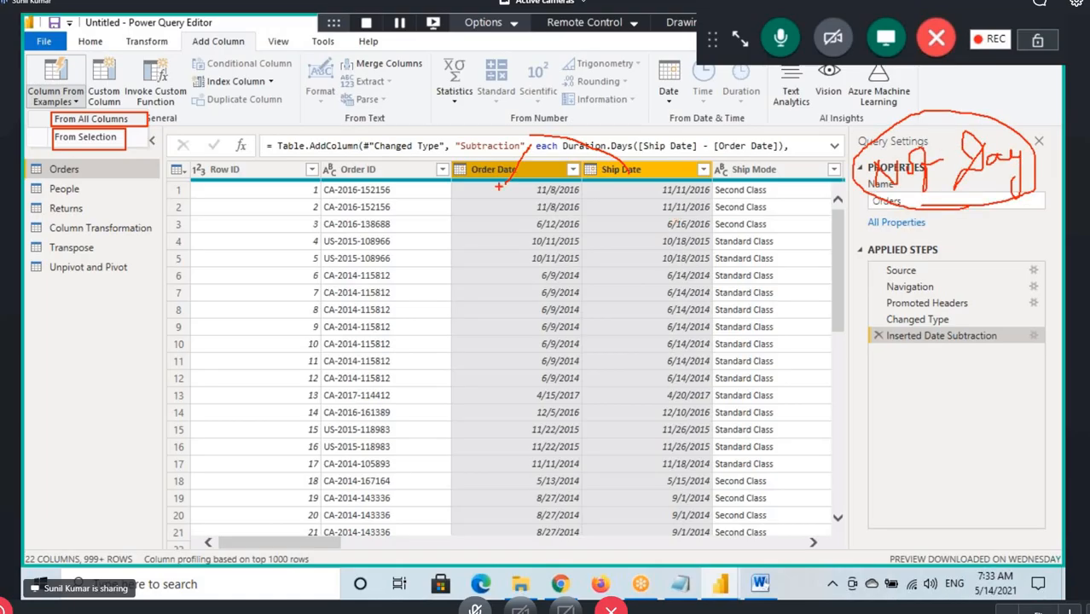
Underline the Row ID and Order ID headers, mark From All Columns and both date columns, and clear the annotations
drag(529, 140, 654, 167)
drag(227, 179, 413, 182)
mouse_move(54, 125)
mouse_down()
mouse_move(92, 125)
mouse_move(94, 109)
mouse_move(52, 123)
mouse_move(79, 115)
mouse_up()
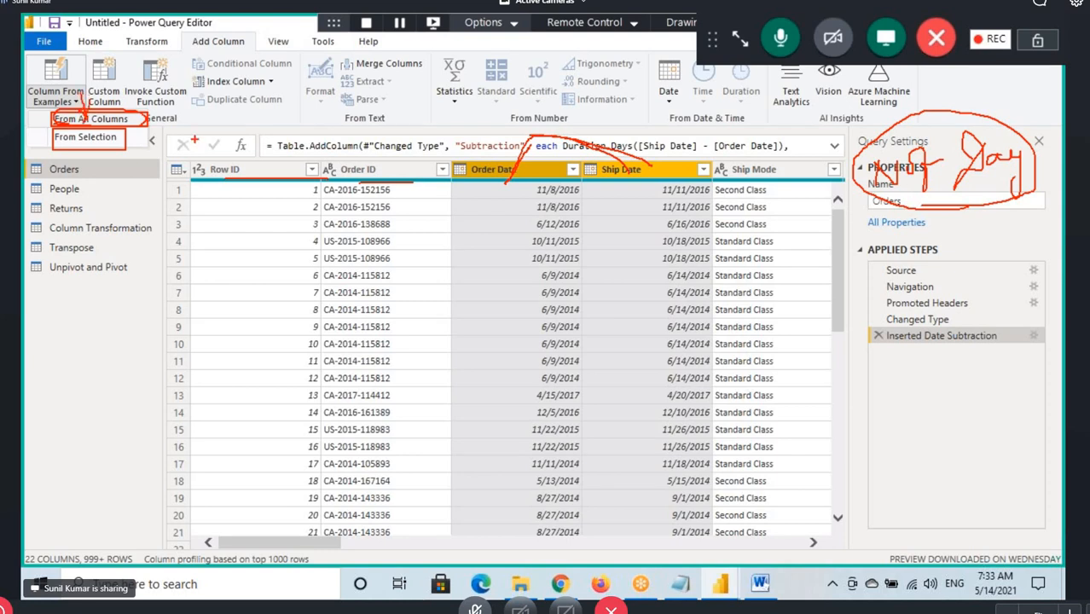
mouse_move(467, 172)
mouse_down()
mouse_move(491, 177)
mouse_move(483, 194)
mouse_up()
mouse_move(632, 125)
mouse_down()
mouse_move(631, 173)
mouse_move(649, 172)
mouse_move(622, 195)
mouse_move(644, 175)
mouse_up()
drag(492, 178, 533, 176)
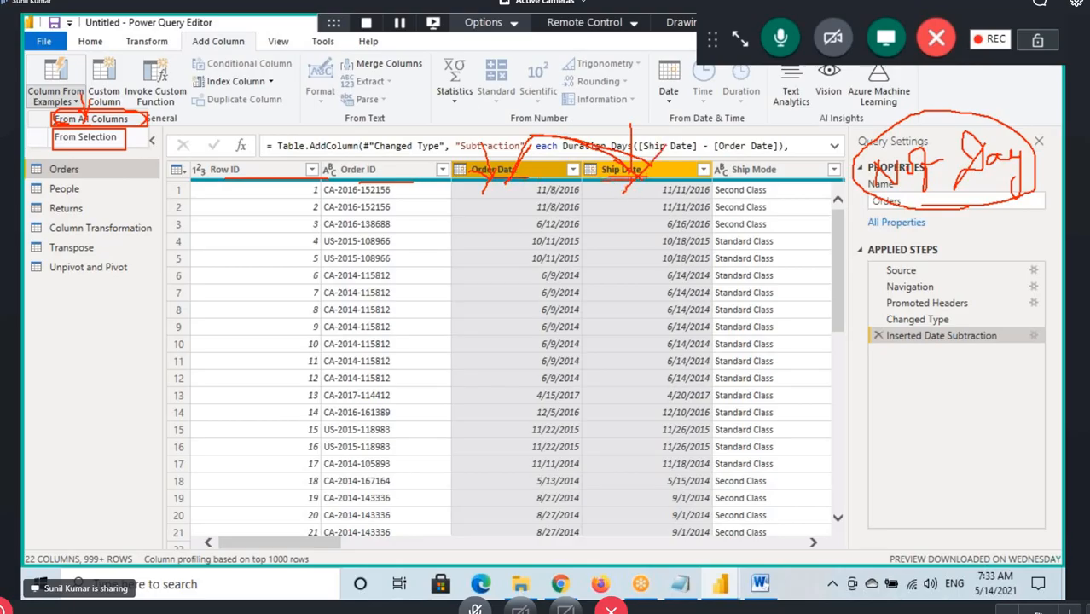
key(Escape)
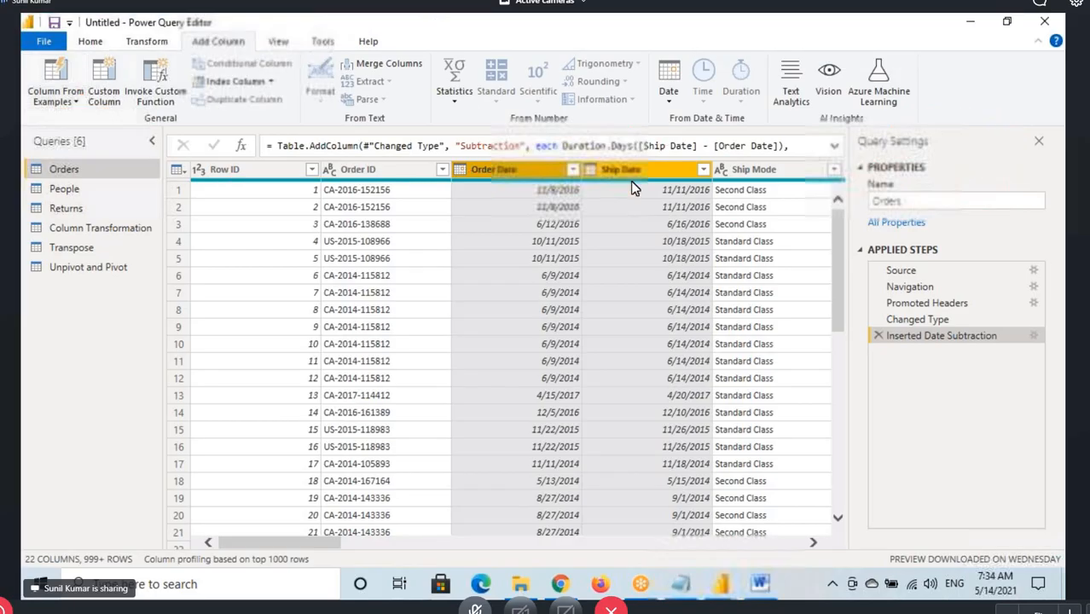
Start a column from examples based on the selected date columns, and box the Order Date and Ship Date checkboxes
click(75, 99)
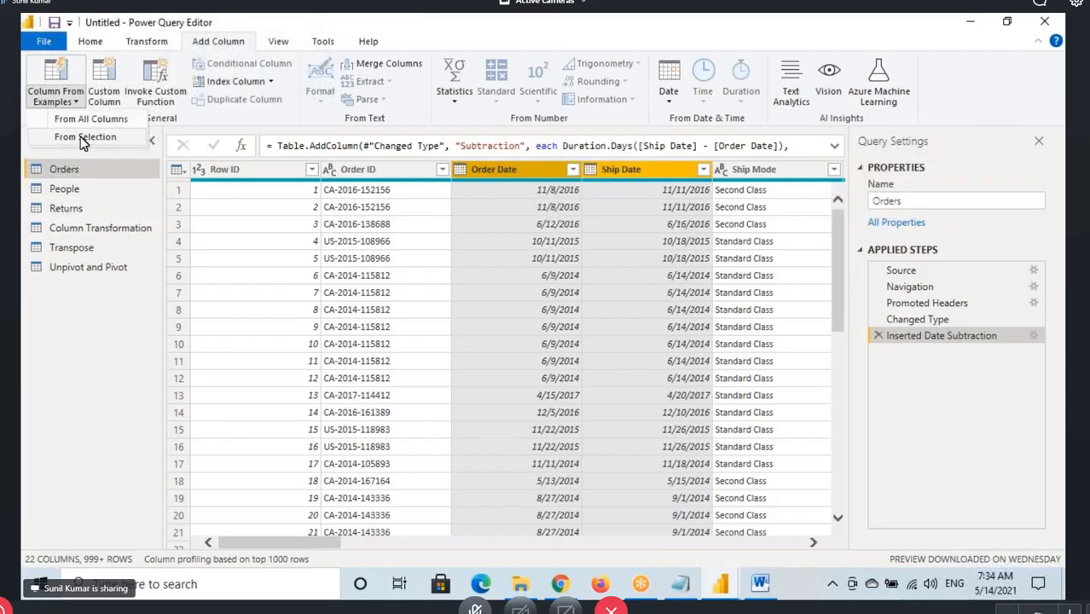
click(103, 246)
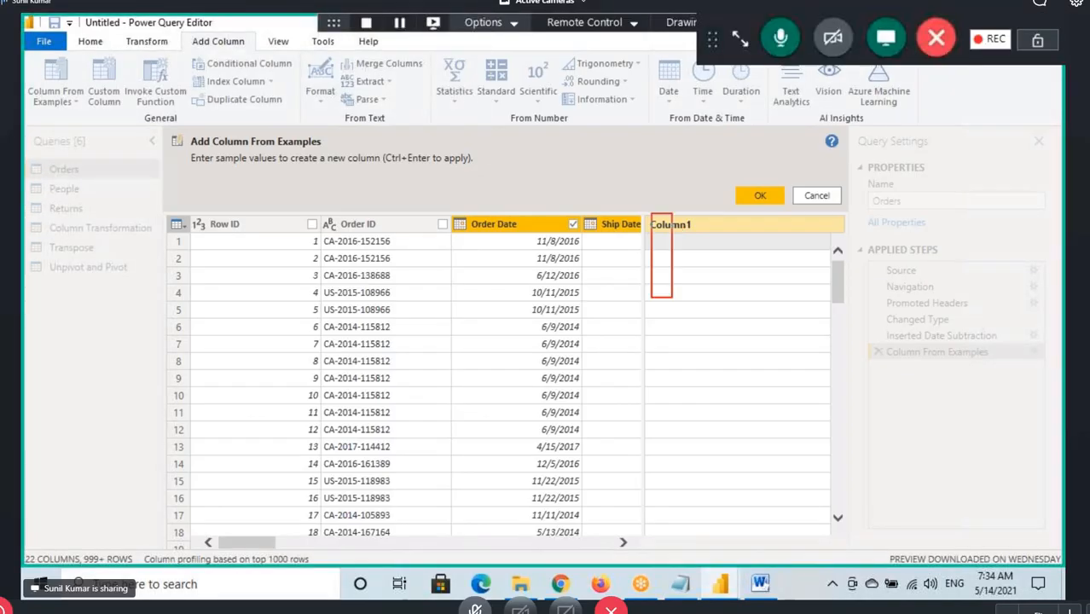
drag(263, 546, 291, 544)
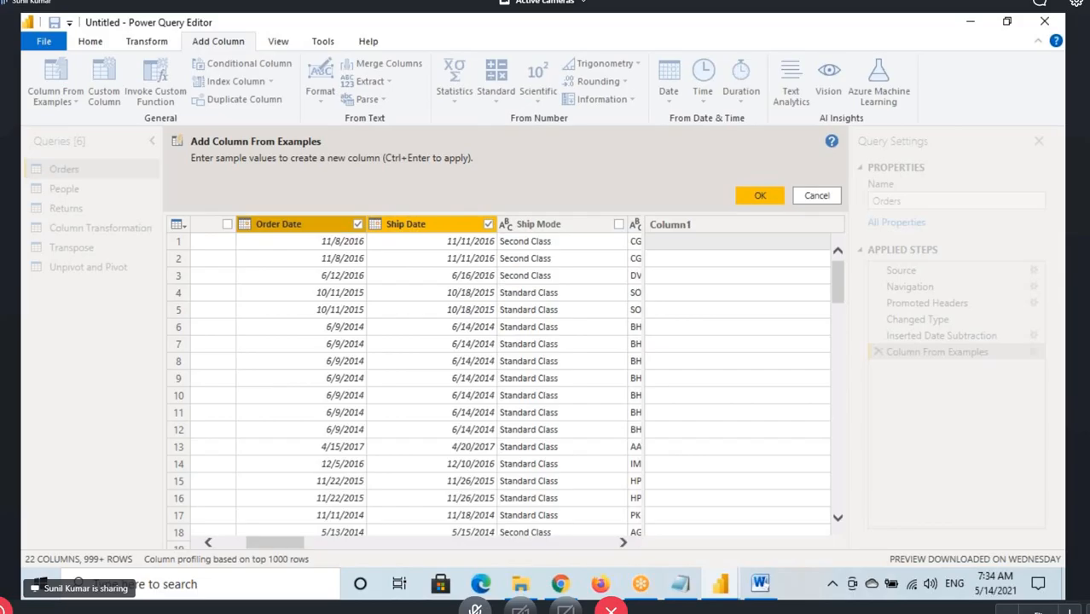
drag(347, 215, 372, 235)
drag(473, 219, 506, 235)
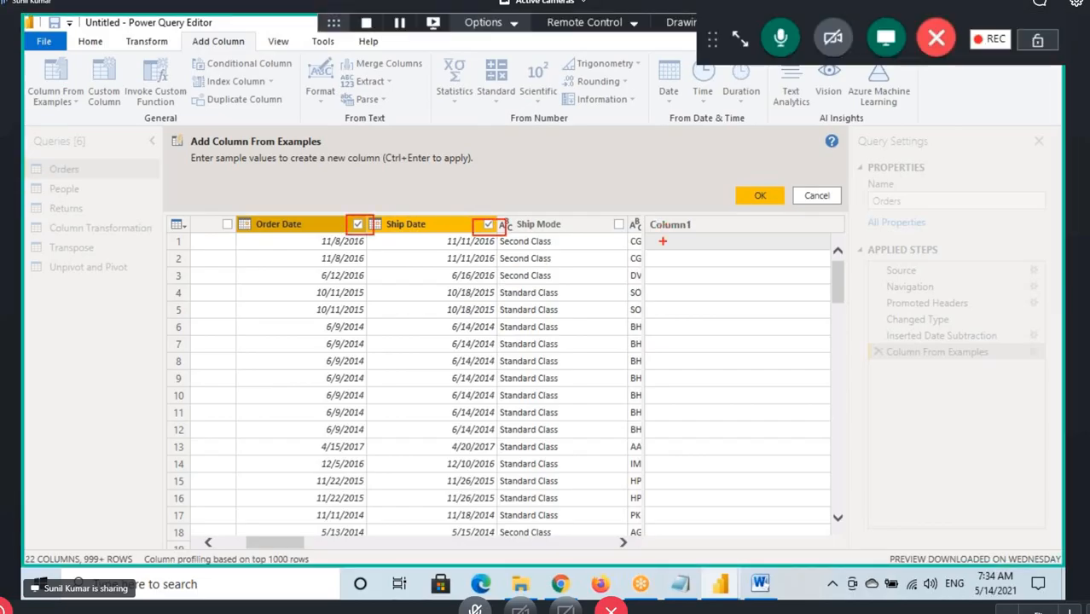
Underline Column1 and the sample values instruction, mark where example rows go, and clear the annotations
mouse_move(648, 236)
mouse_down()
mouse_move(710, 241)
mouse_move(708, 228)
mouse_up()
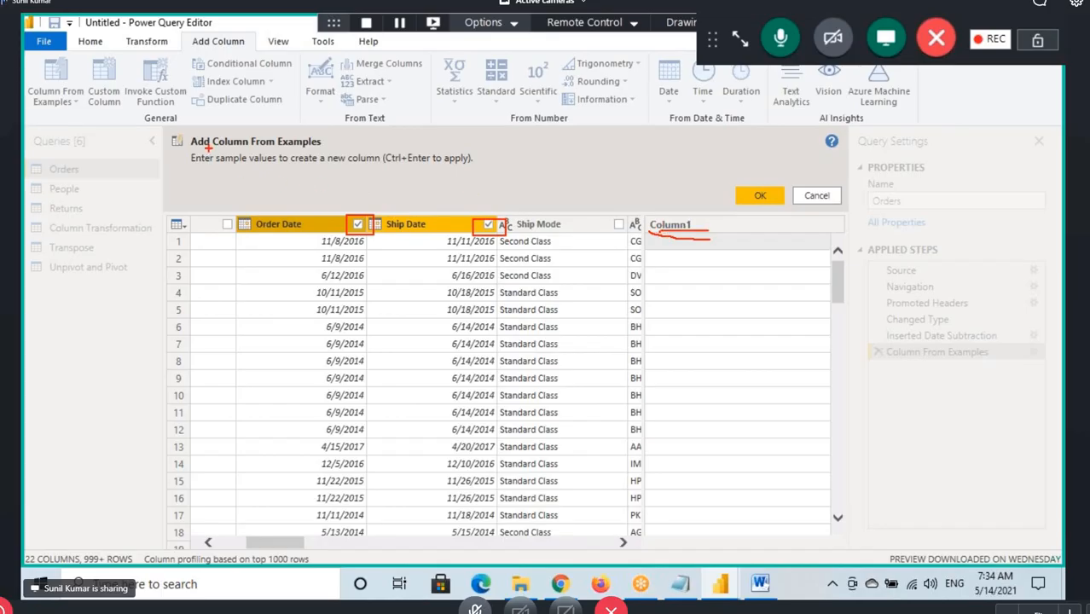
drag(208, 167, 373, 167)
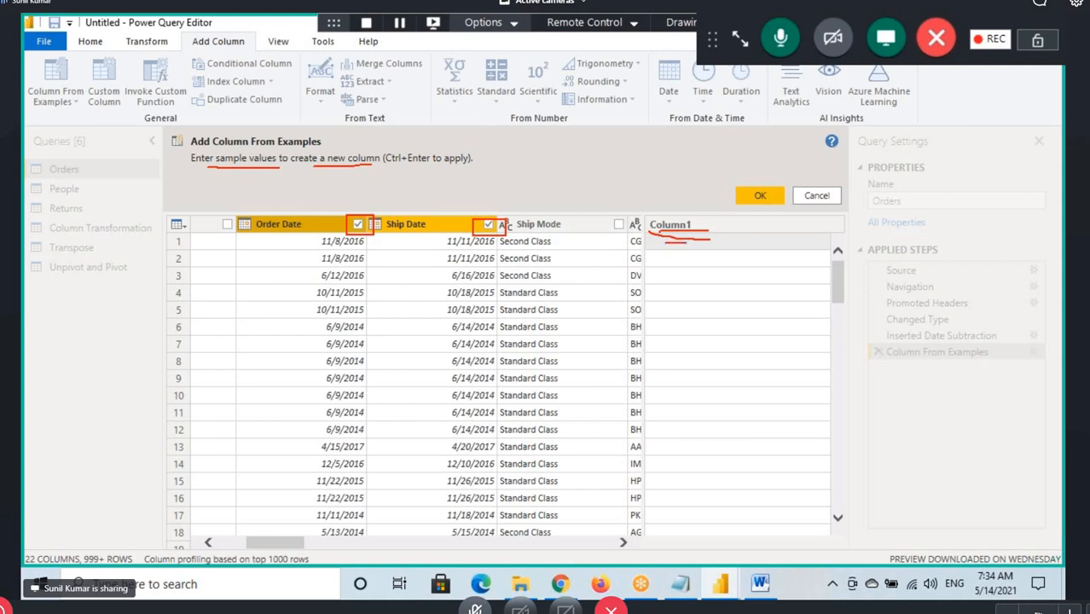
mouse_move(660, 263)
mouse_down()
mouse_move(687, 262)
mouse_move(703, 303)
mouse_up()
mouse_move(665, 332)
mouse_down()
mouse_move(695, 326)
mouse_move(706, 340)
mouse_up()
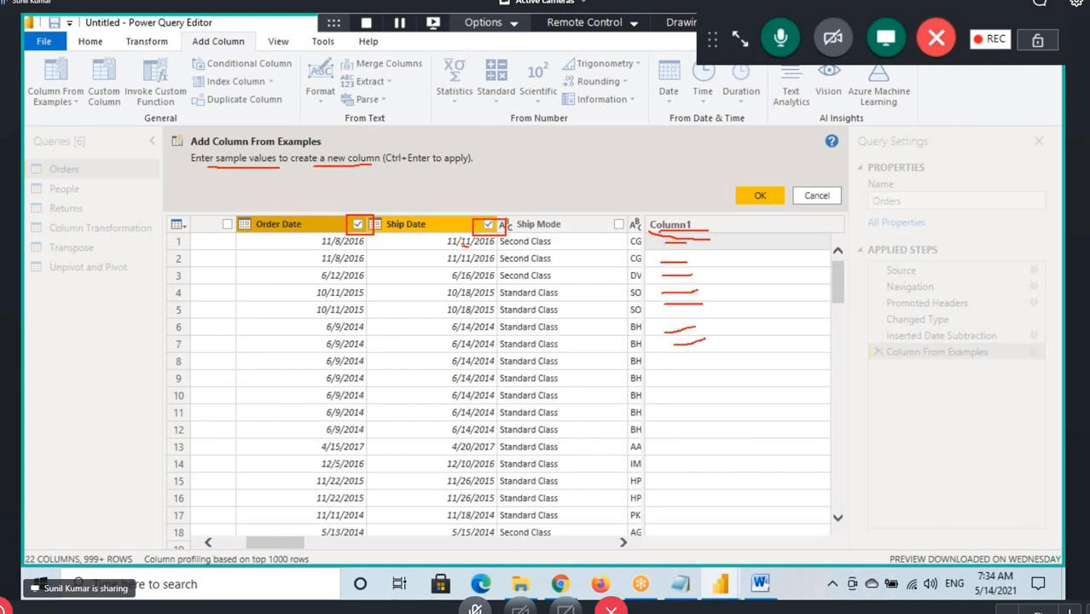
drag(469, 247, 477, 248)
drag(671, 235, 671, 247)
key(Escape)
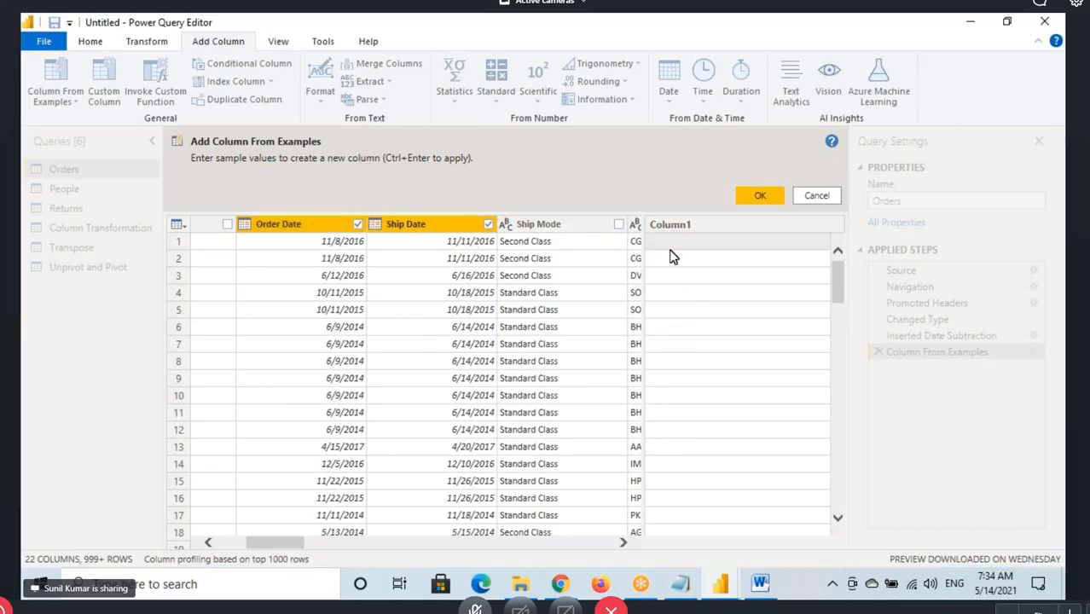
Enter 3 as the sample value in both the first and second rows of the new column
click(672, 247)
double_click(672, 247)
text(3)
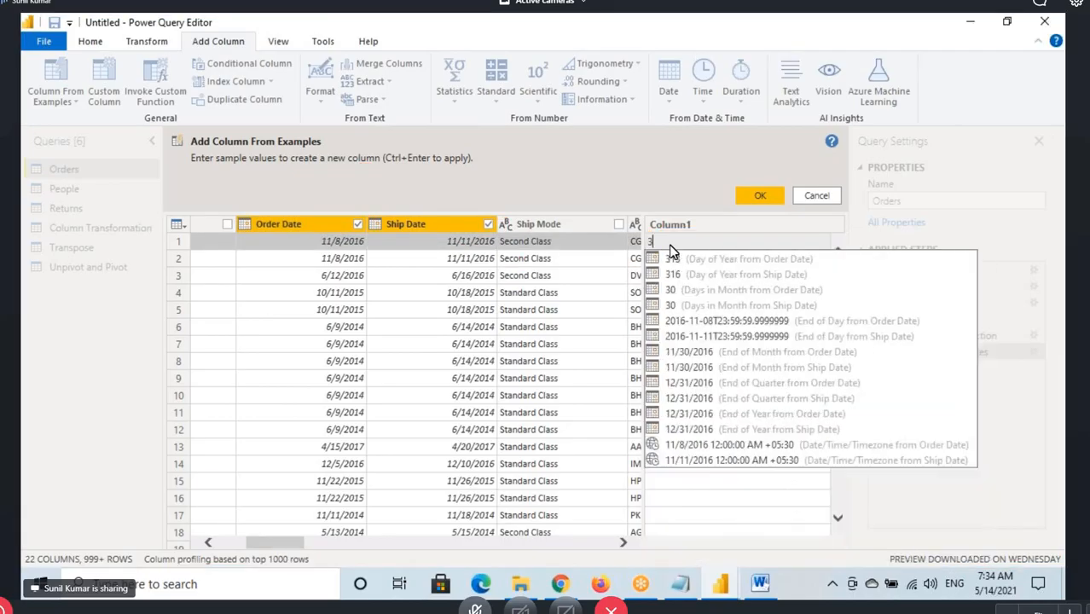
click(664, 261)
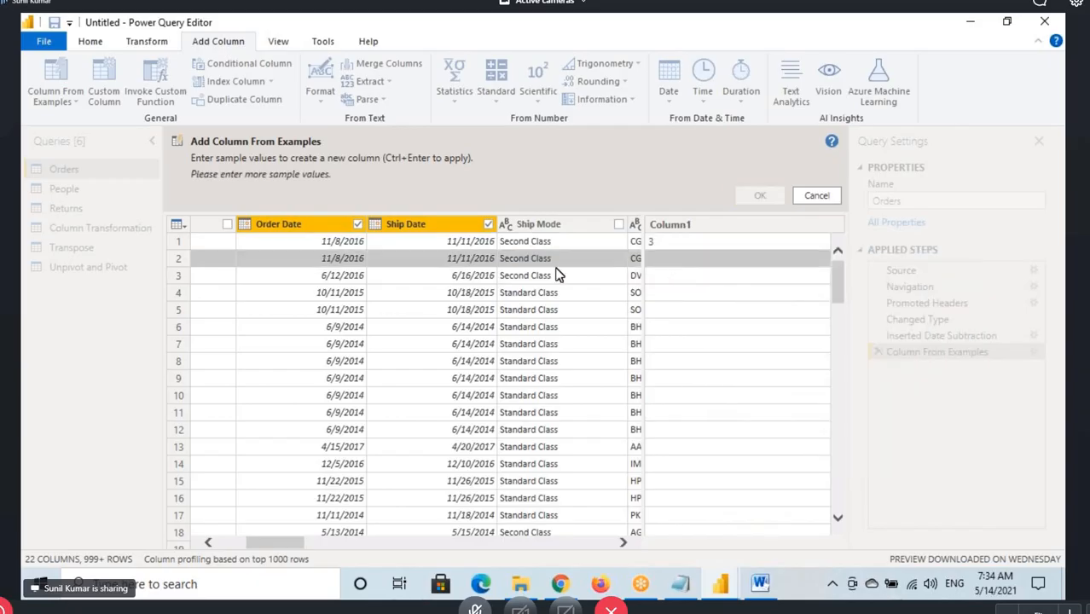
click(657, 261)
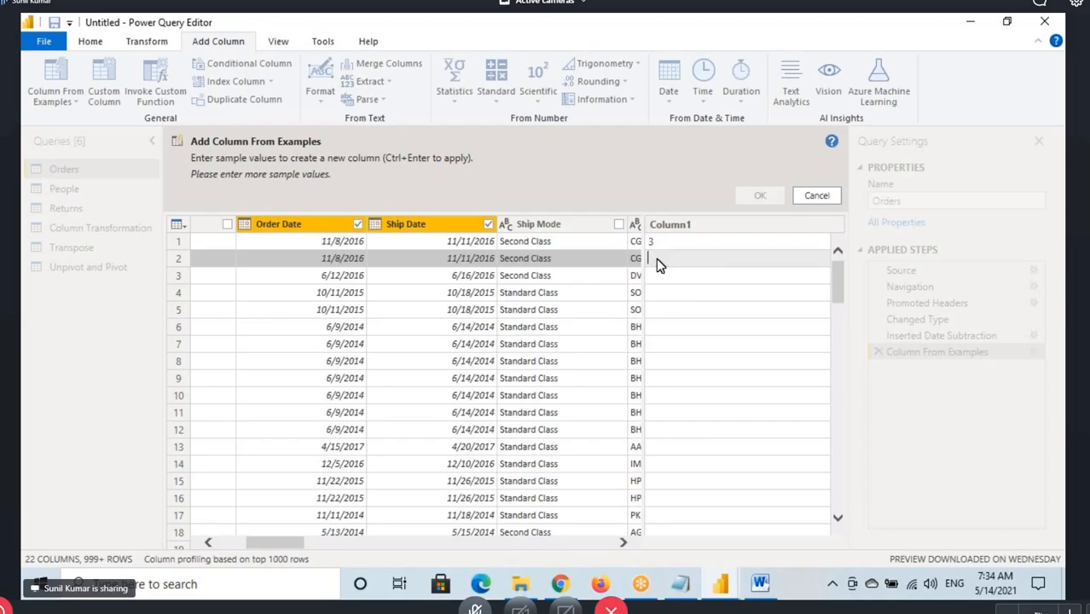
text(3)
click(657, 276)
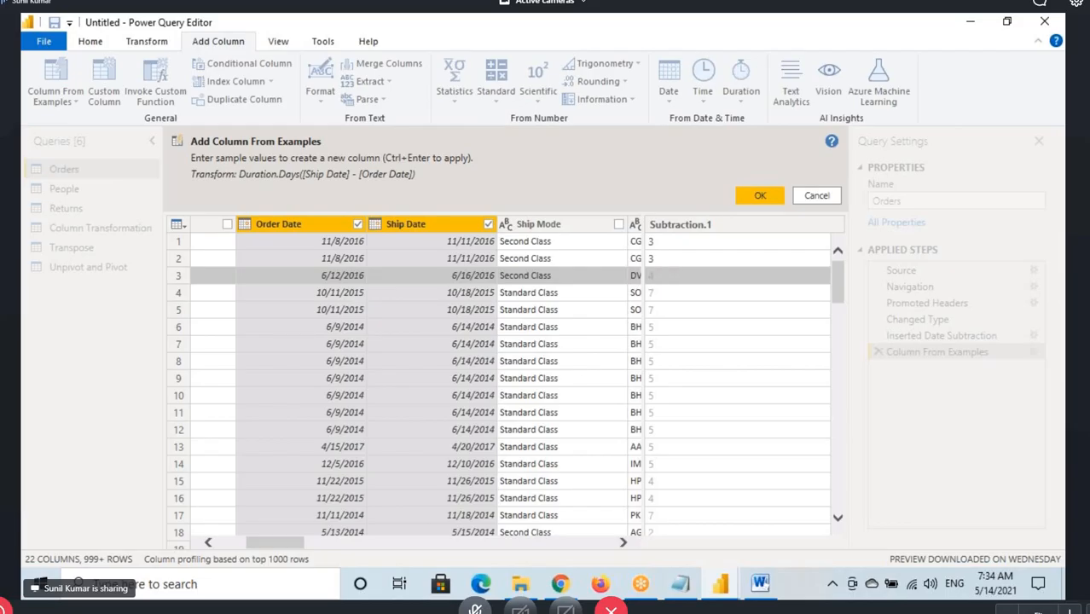
Box the suggested column values, circle and tick the Duration.Days transform, circle OK, and draw a mark beside the values
drag(648, 241, 674, 529)
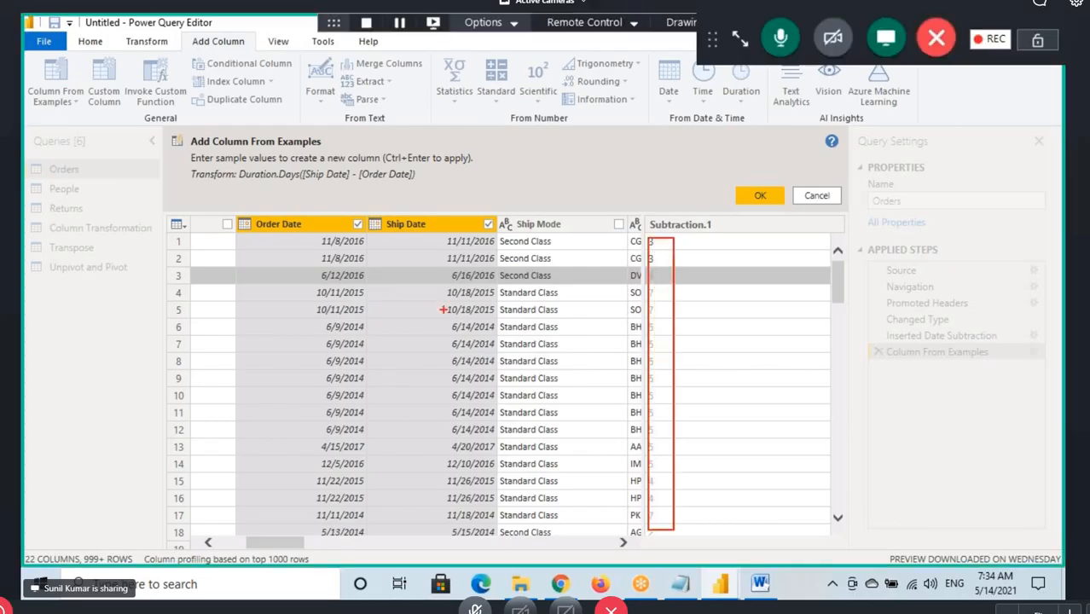
mouse_move(241, 184)
mouse_down()
mouse_move(424, 196)
mouse_move(423, 166)
mouse_move(238, 160)
mouse_move(293, 182)
mouse_move(414, 183)
mouse_move(465, 167)
mouse_move(492, 140)
mouse_up()
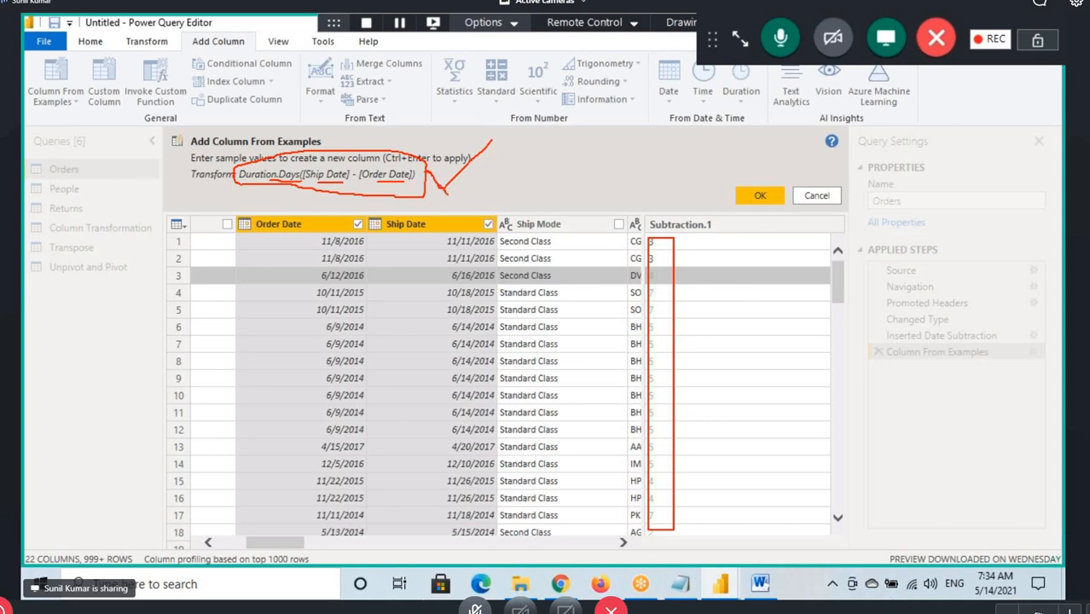
drag(442, 189, 496, 139)
drag(772, 184, 749, 183)
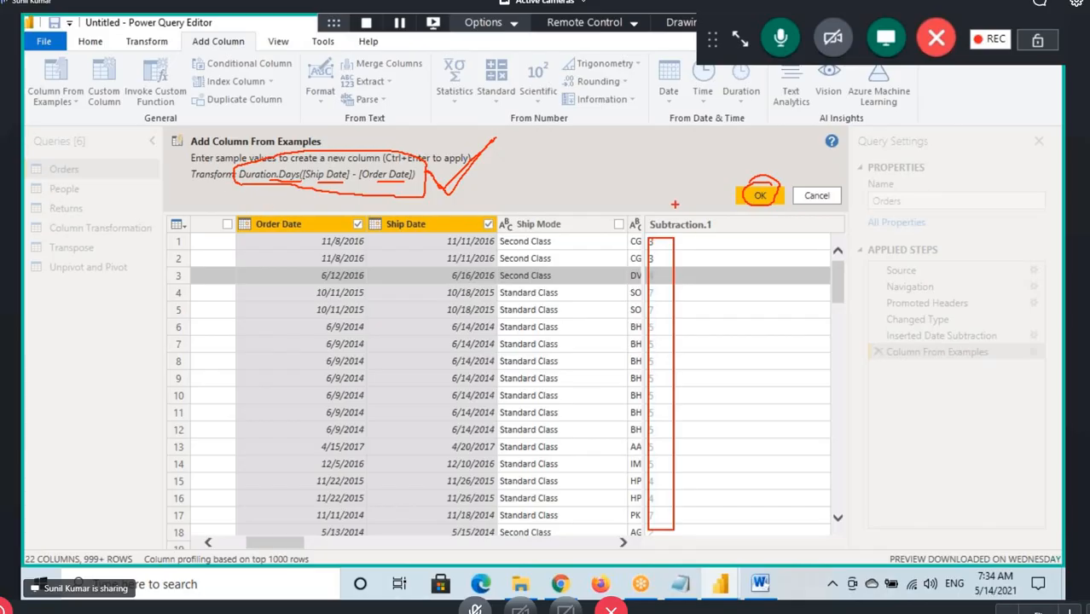
mouse_move(675, 205)
mouse_down()
mouse_move(691, 284)
mouse_move(713, 255)
mouse_up()
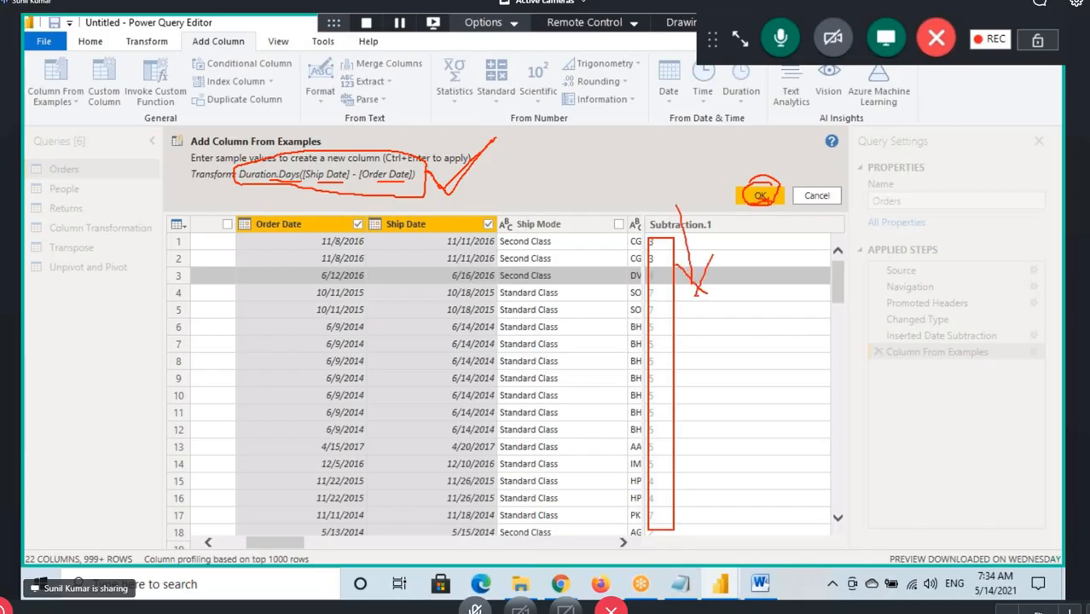
Accept the day-difference column from examples, highlight the Order Date(Year) item in the Notepad notes, and return to Power Query Editor
click(767, 202)
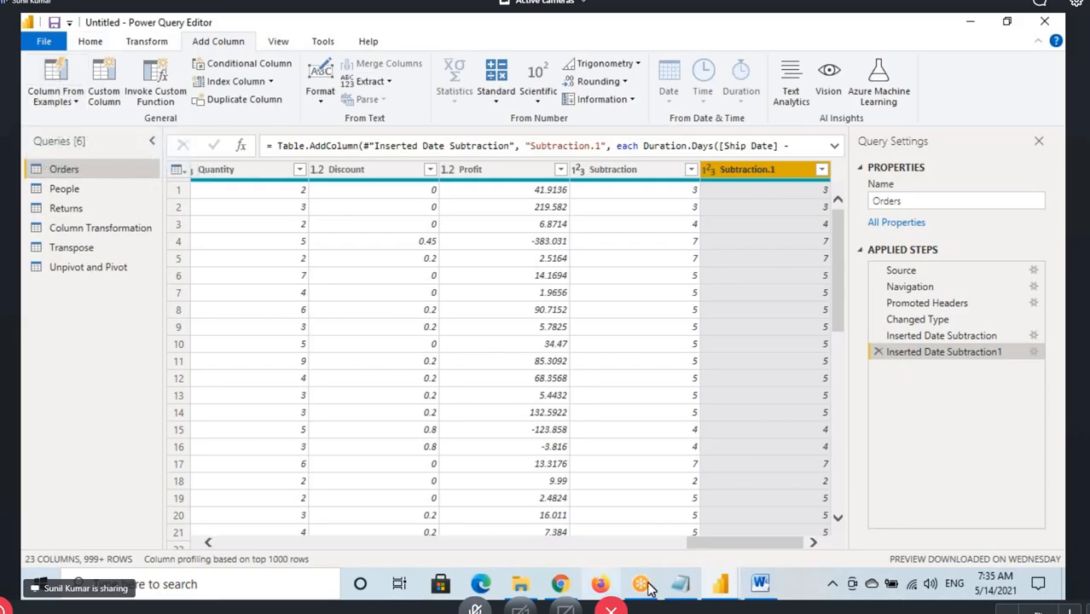
click(689, 588)
drag(26, 368, 159, 368)
drag(85, 368, 154, 369)
click(725, 587)
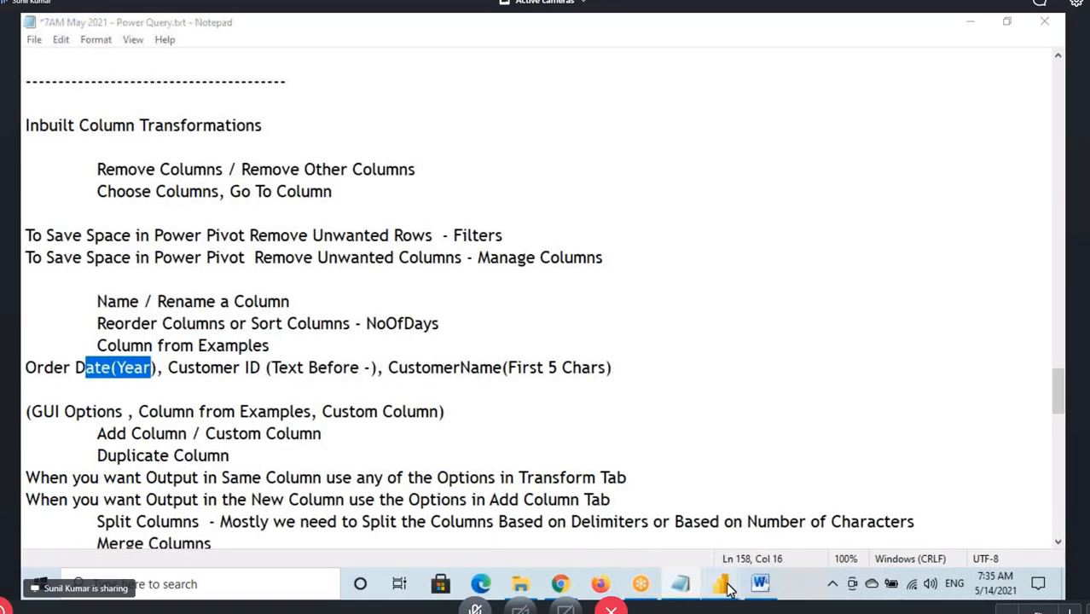
click(769, 512)
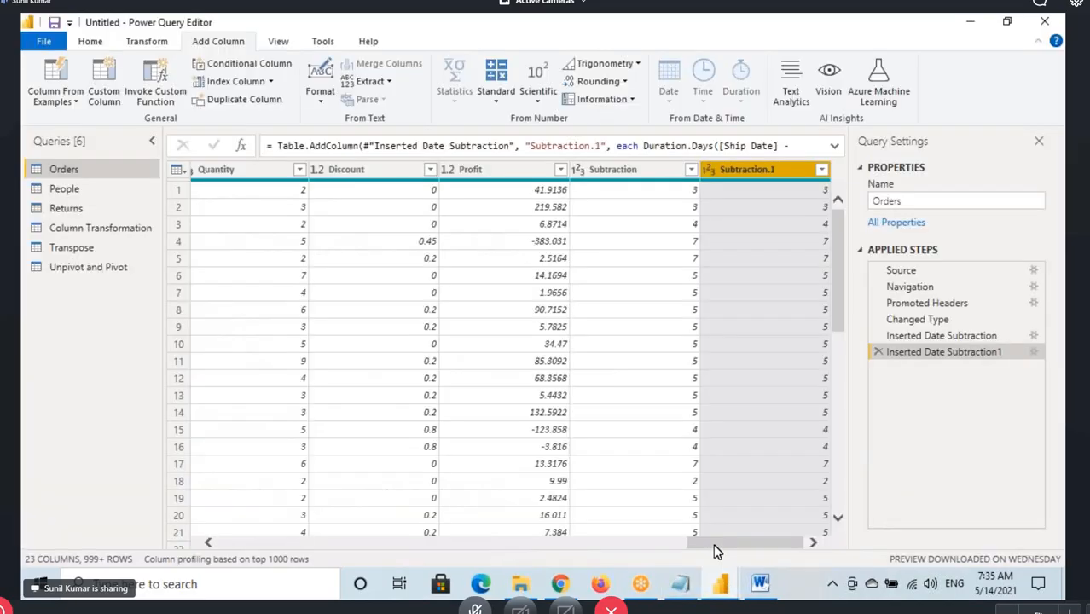
Select the Order Date column, draw a box around it and mark across its first rows, and clear the annotations
click(491, 169)
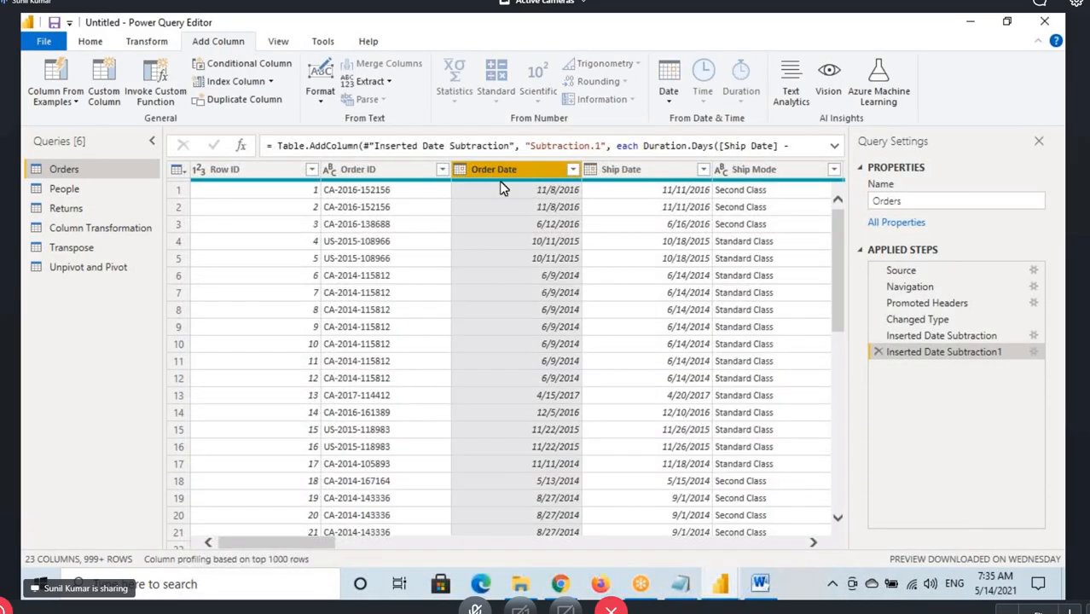
drag(453, 165, 597, 532)
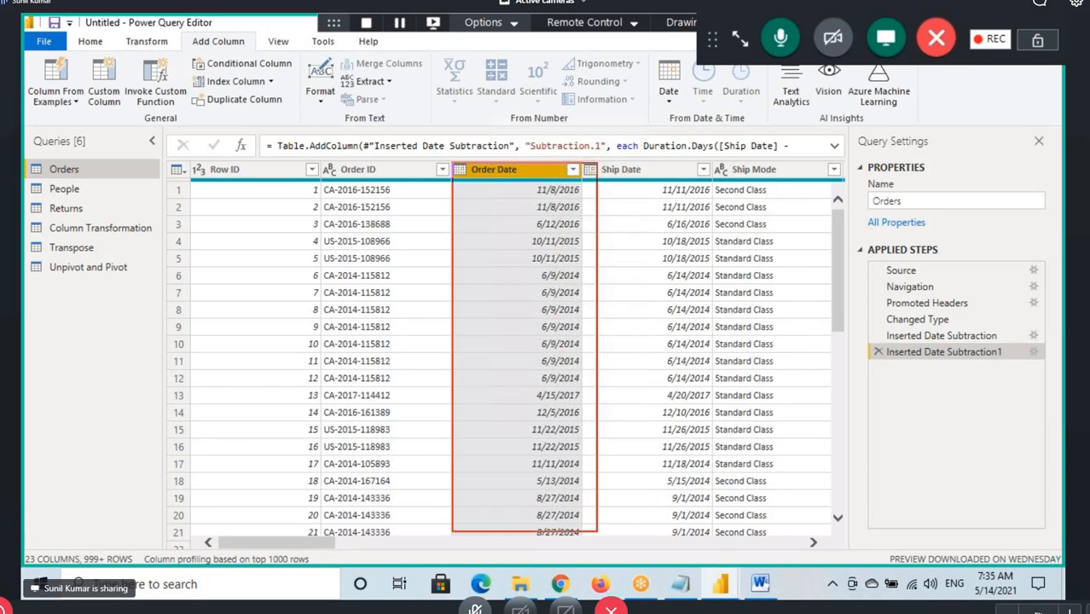
mouse_move(516, 192)
mouse_down()
mouse_move(515, 152)
mouse_move(690, 169)
mouse_move(696, 139)
mouse_move(725, 178)
mouse_move(728, 224)
mouse_up()
key(Escape)
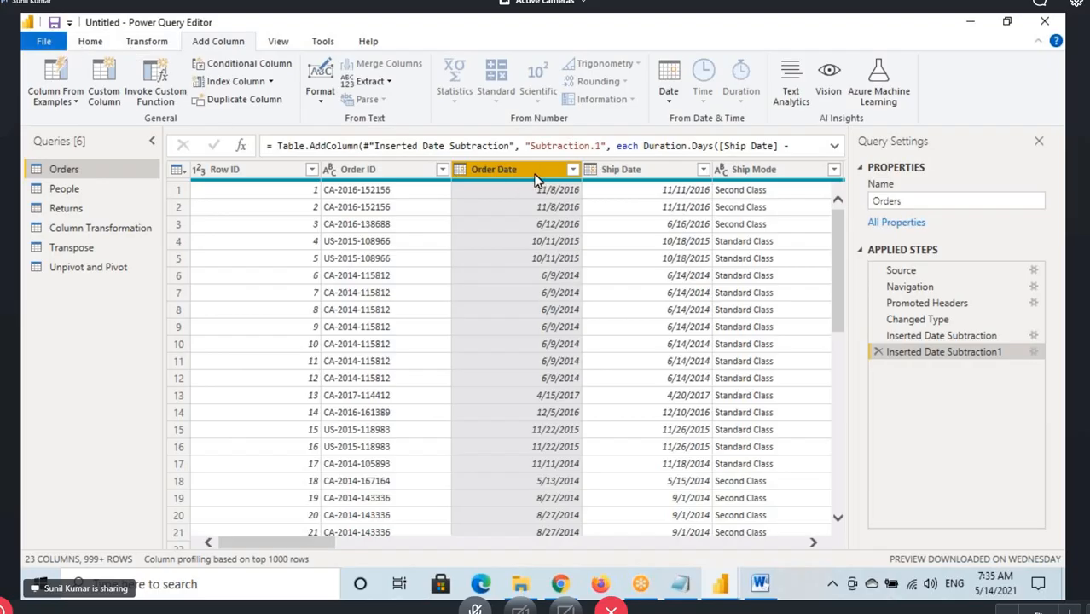
Box the Order Date header, mark Add Column, and add a new column containing the year of each order date
drag(450, 160, 544, 193)
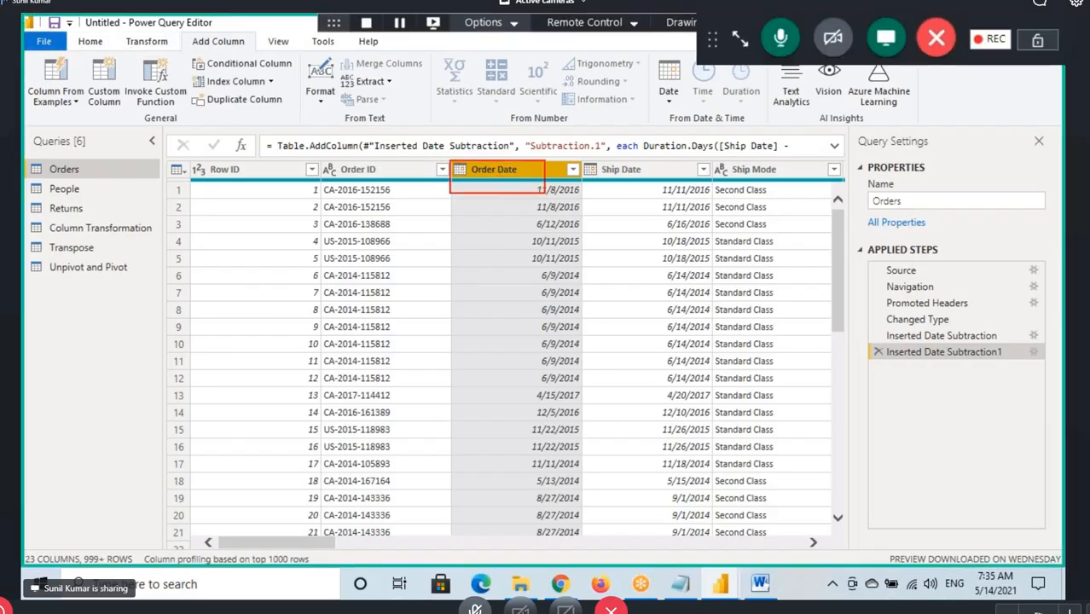
drag(191, 53, 253, 49)
click(668, 104)
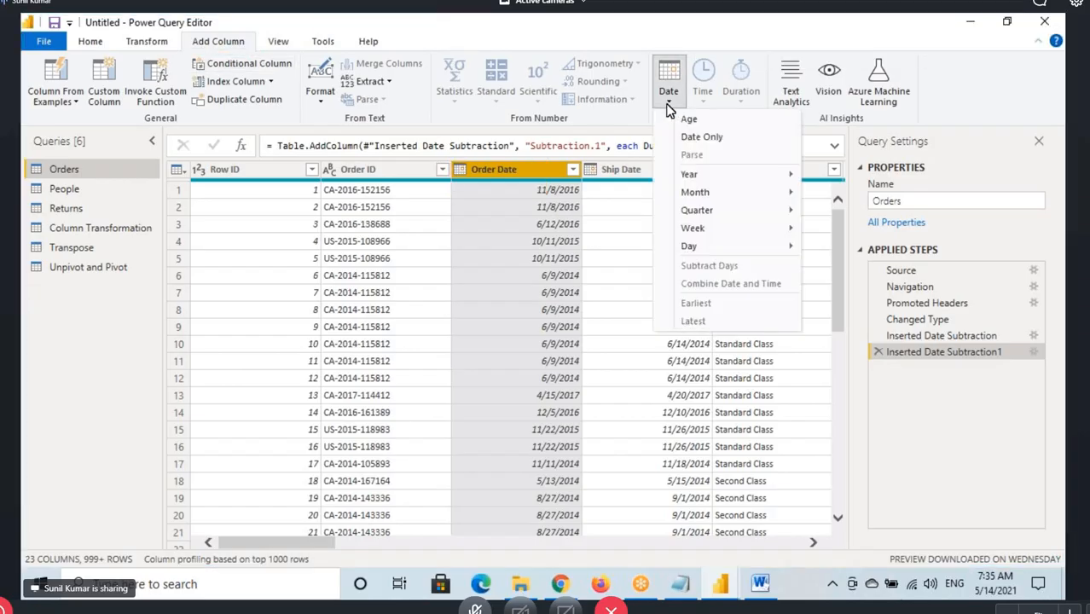
mouse_move(697, 177)
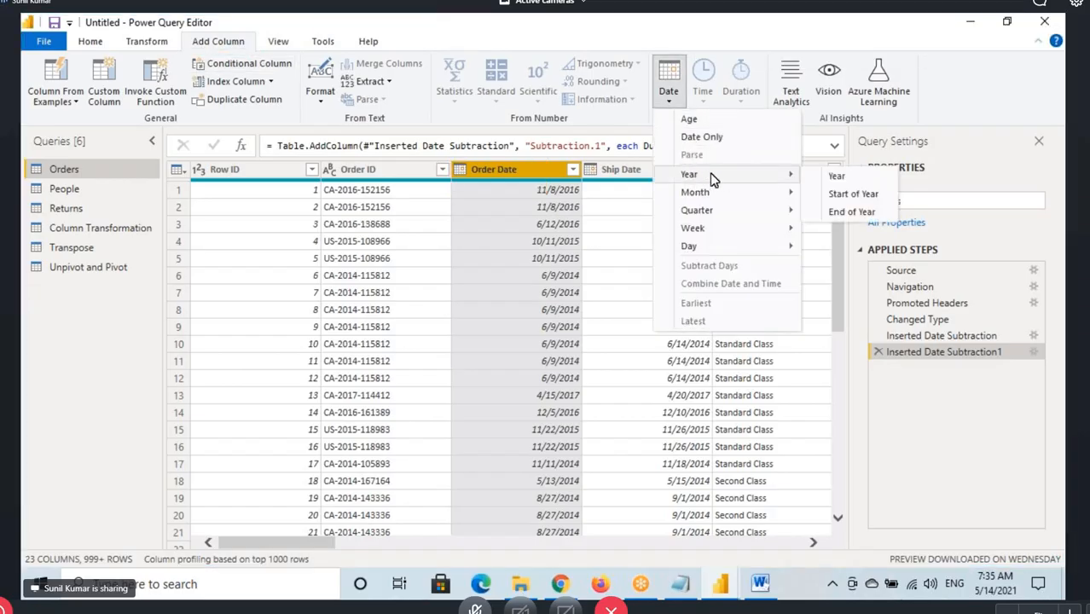
click(839, 178)
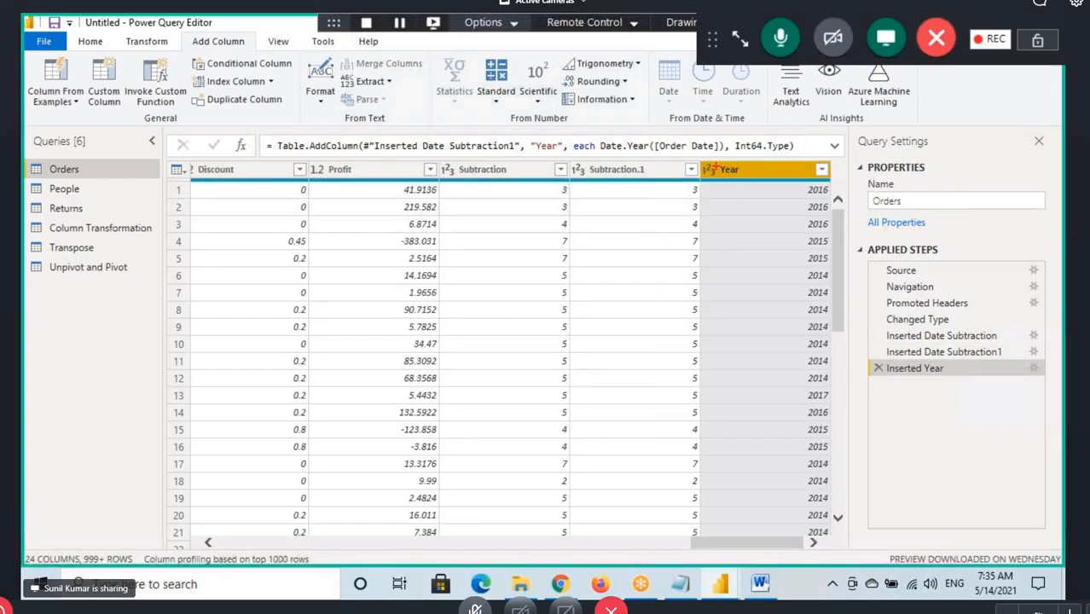
Mark the Year header, underline Date.Year in the formula with an arrow to Order Date, box the expression, and clear the annotations
drag(722, 171, 758, 184)
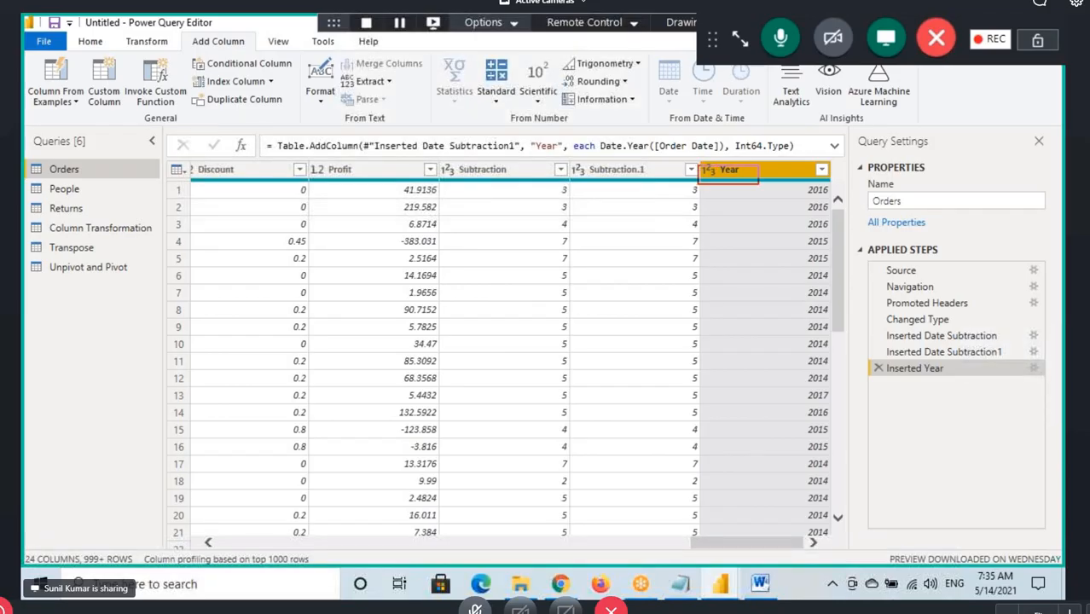
drag(605, 152, 643, 151)
mouse_move(638, 141)
mouse_down()
mouse_move(686, 139)
mouse_move(700, 106)
mouse_up()
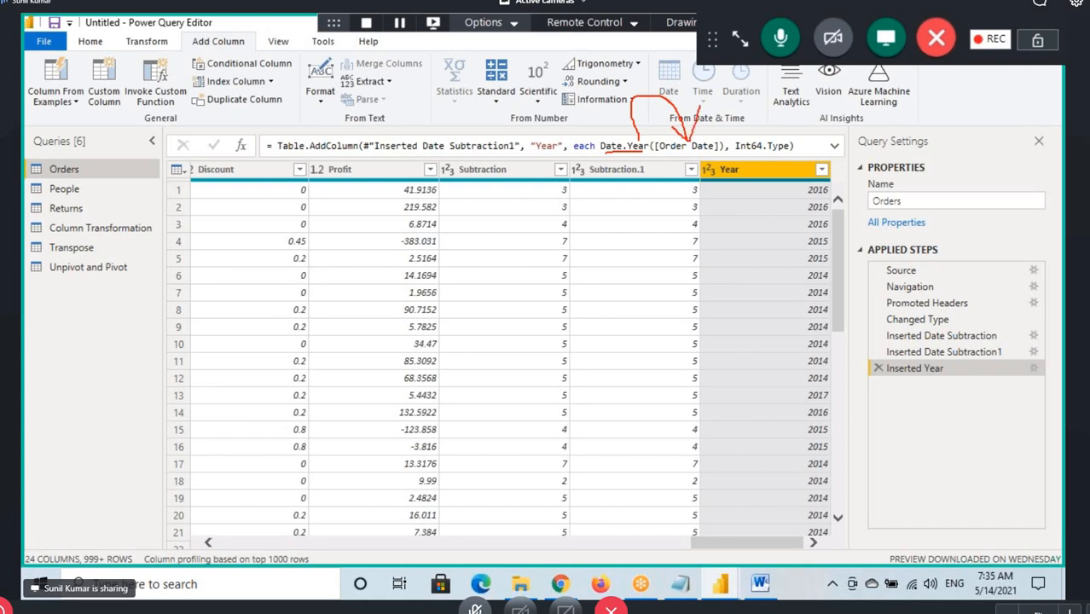
drag(597, 138, 724, 154)
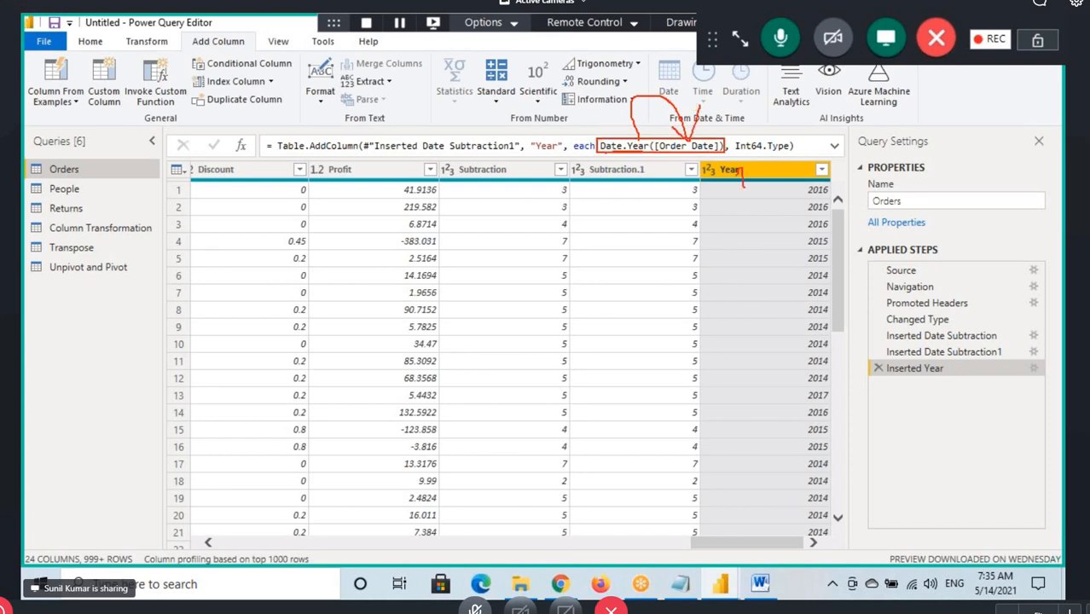
key(Escape)
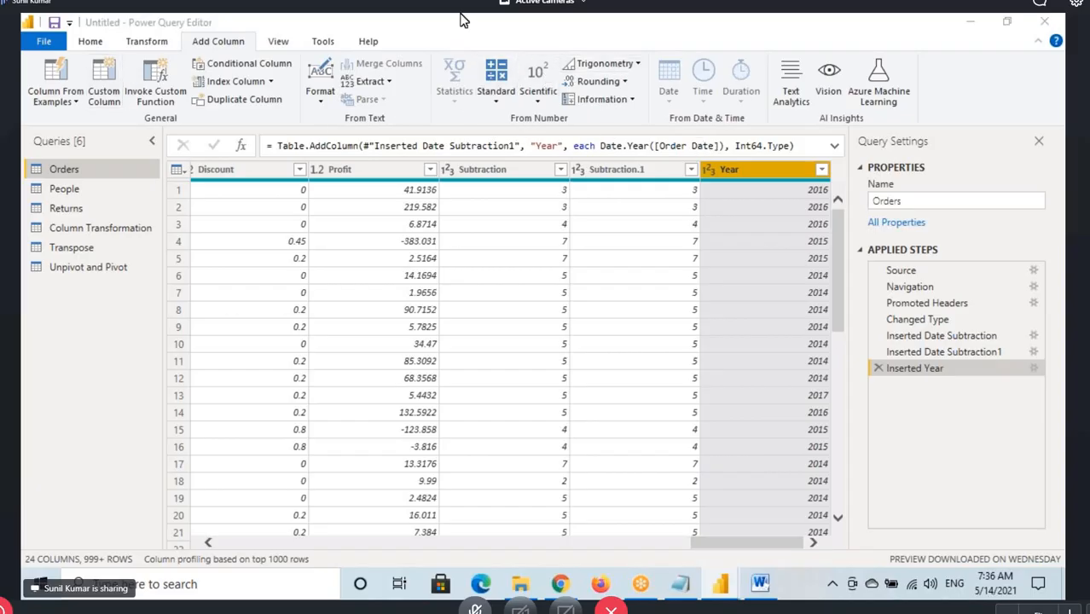
Select the Order Date column and start a column from examples based on that selection
click(99, 41)
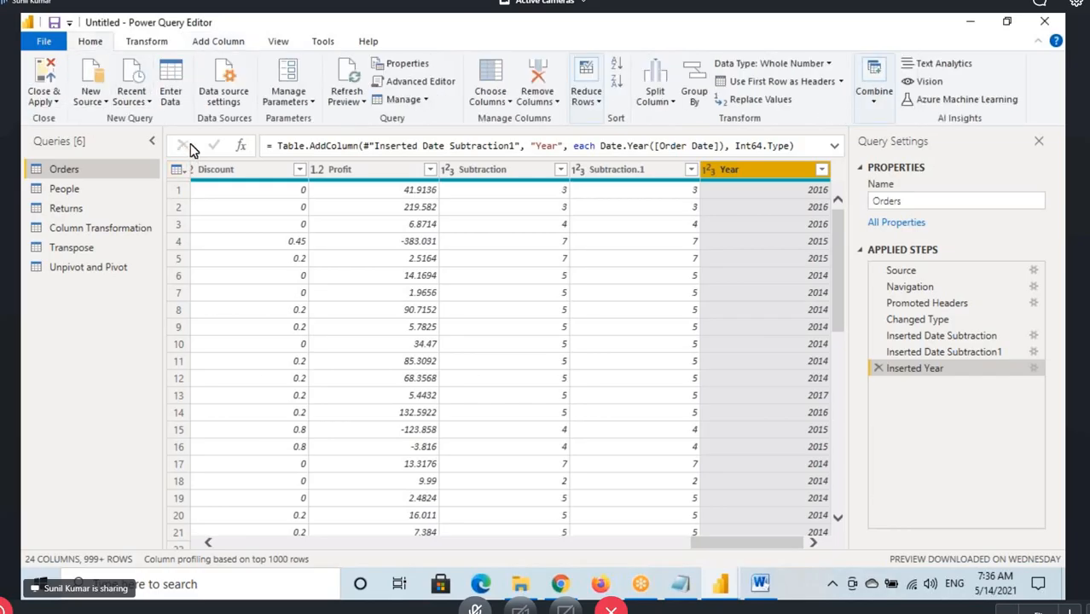
click(220, 41)
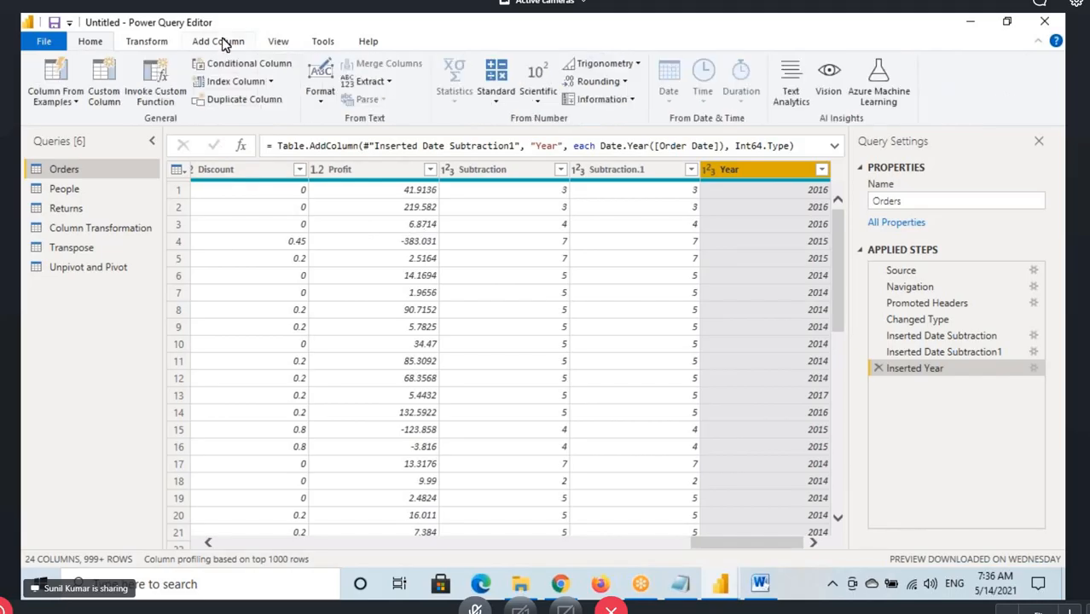
drag(705, 550, 243, 532)
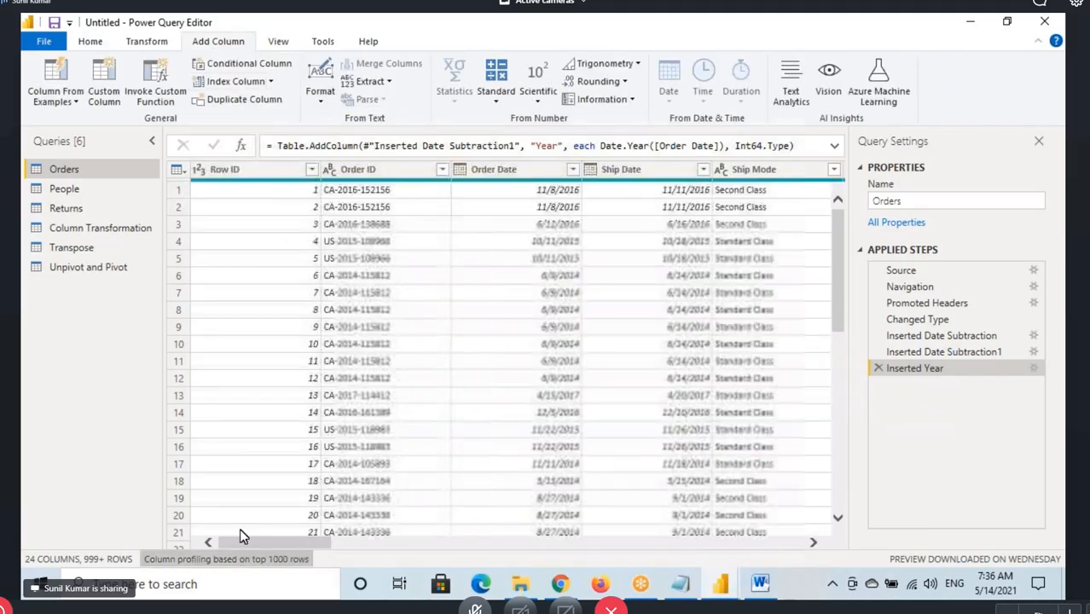
click(511, 181)
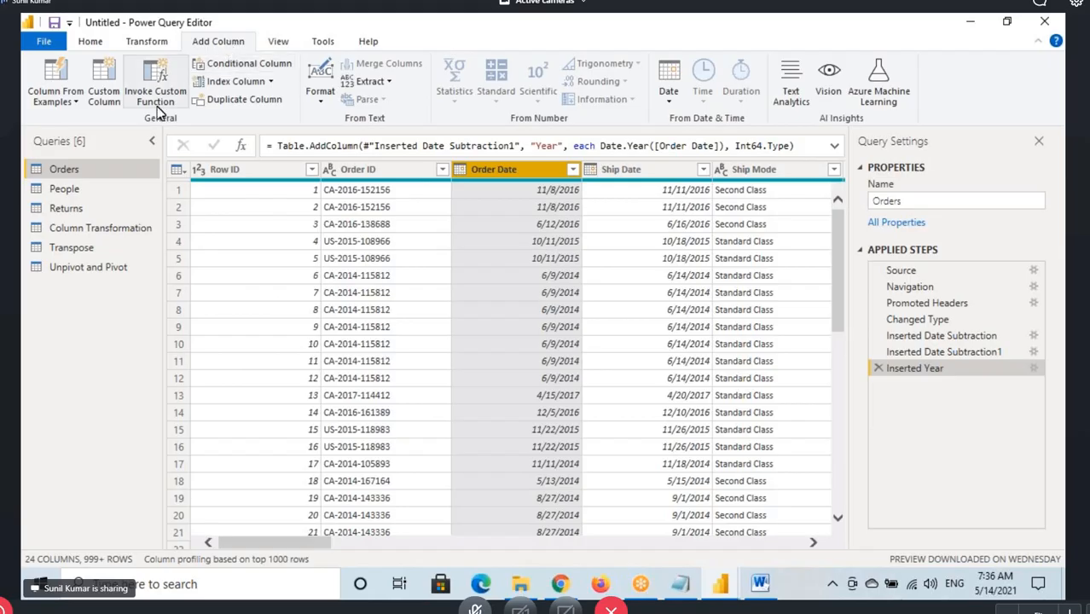
click(70, 100)
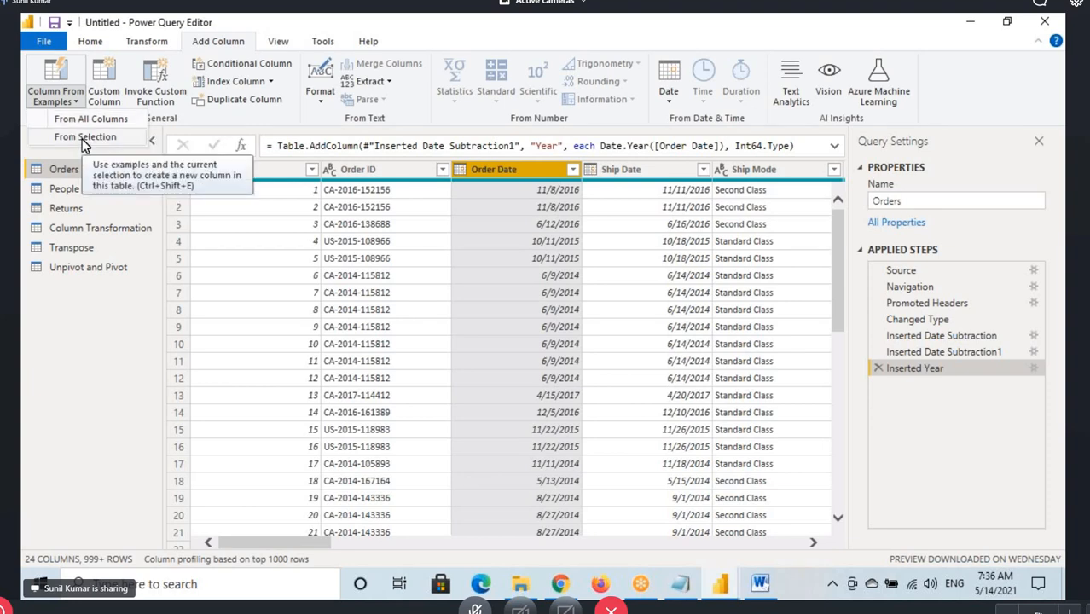
click(84, 137)
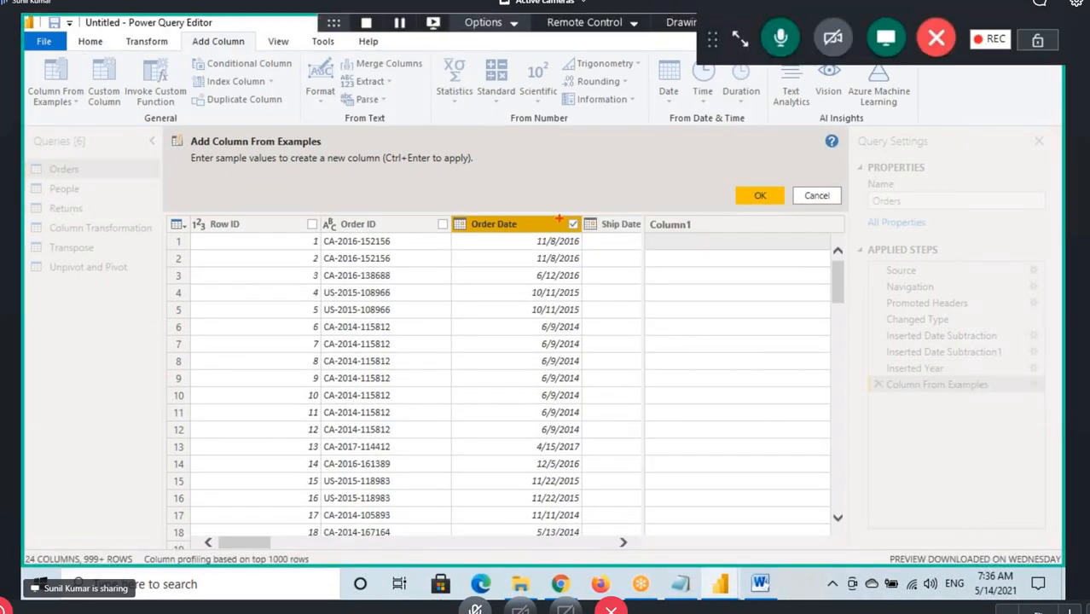
Box the Order Date checkbox, point to Column1, underline the sample values instruction and first date, and handwrite 2016 in the first row
drag(562, 215, 584, 238)
drag(664, 178, 670, 220)
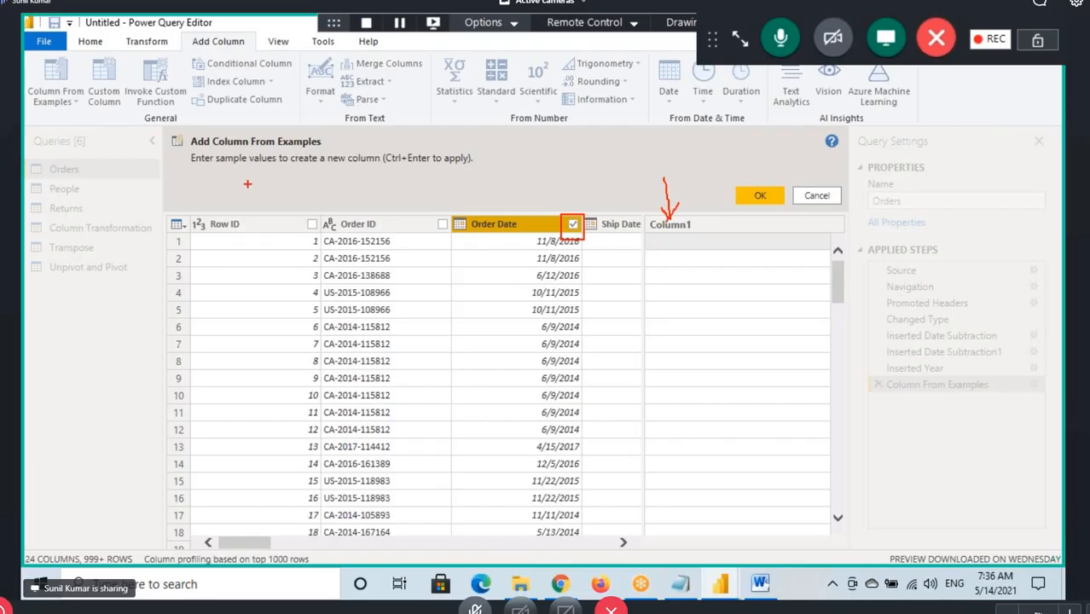
drag(201, 170, 274, 163)
drag(595, 245, 537, 245)
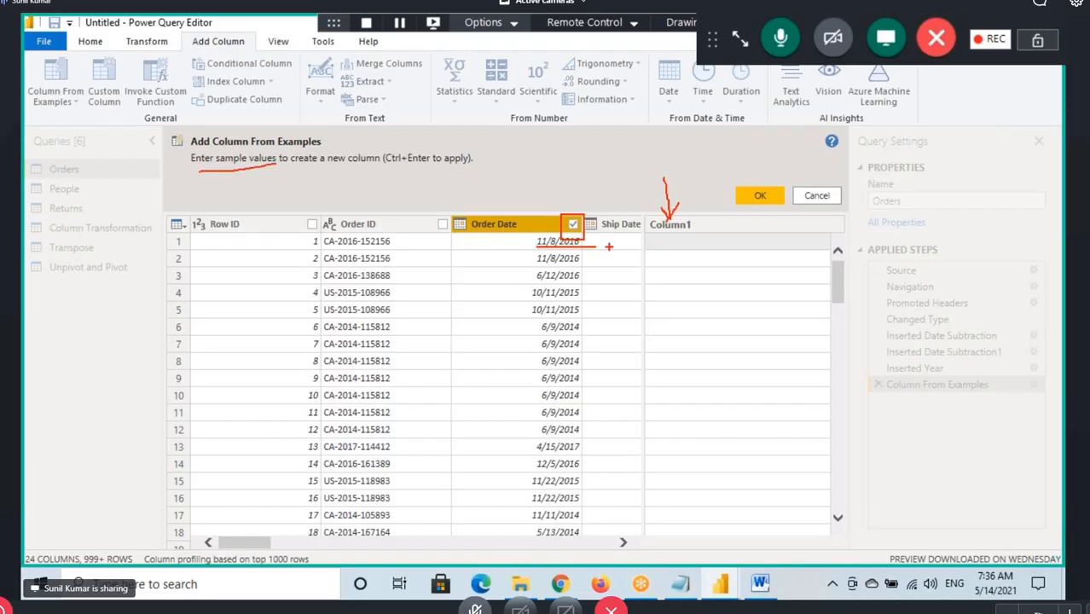
mouse_move(664, 242)
mouse_down()
mouse_move(666, 251)
mouse_move(689, 234)
mouse_move(709, 243)
mouse_up()
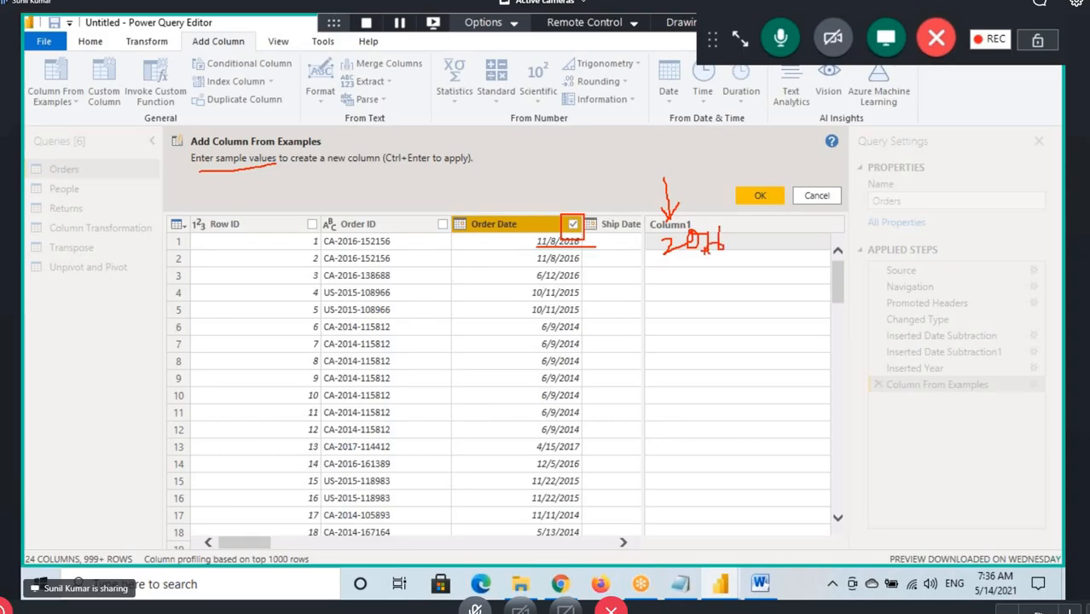
Enter 2016 as the sample value in the first row of the new column
click(669, 244)
text(2)
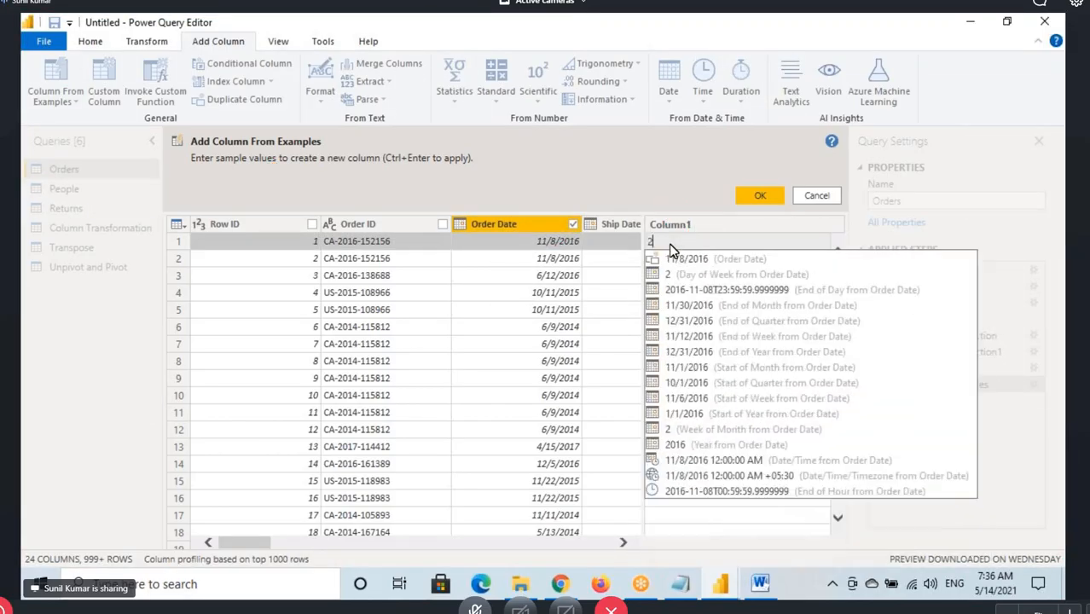
text(016)
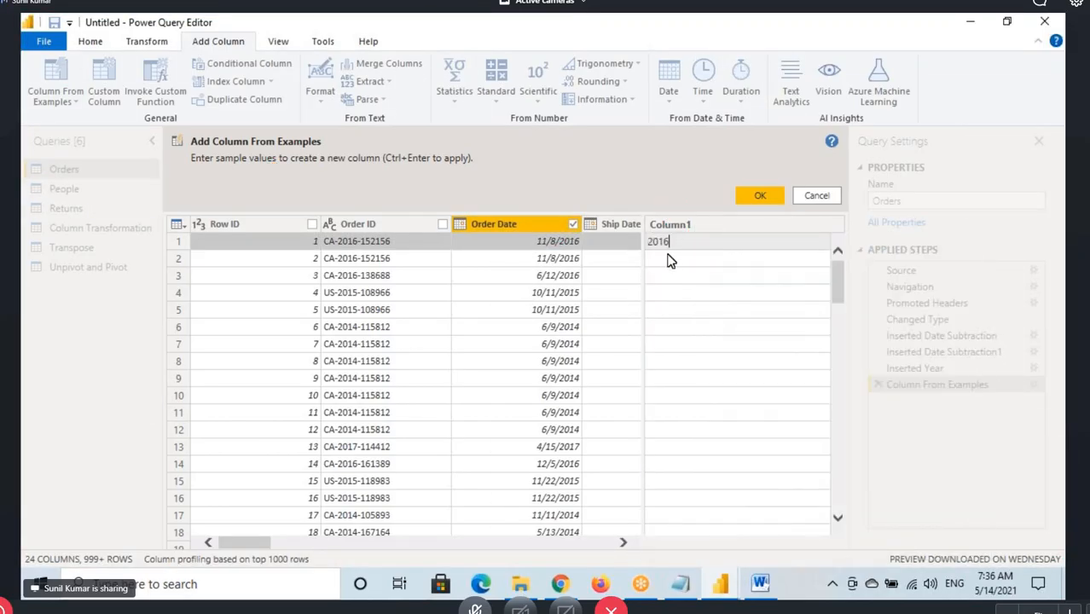
key(Return)
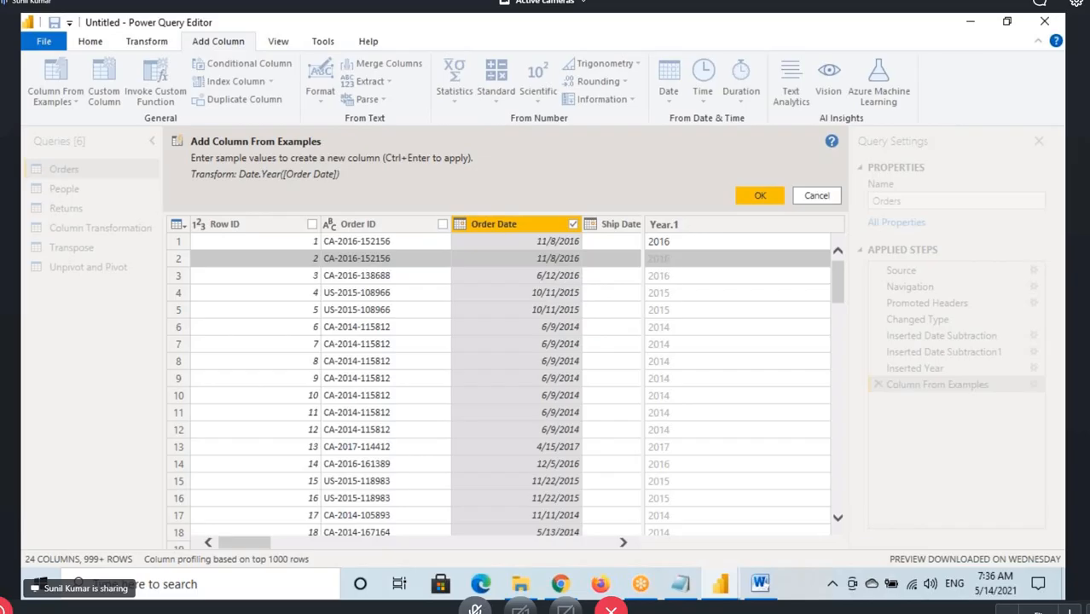
Box the 2016 sample, underline the Date.Year transform and matching 2015 and 2014 years, circle OK, and accept the new column
key(ctrl+2)
drag(644, 236, 684, 248)
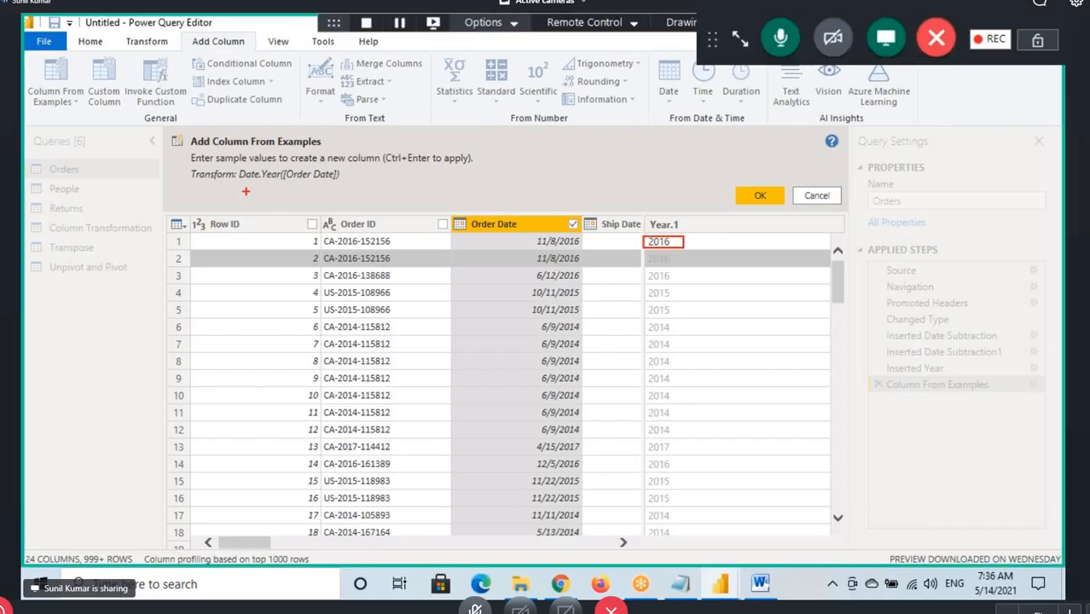
drag(259, 181, 339, 180)
mouse_move(305, 155)
mouse_down()
mouse_move(307, 171)
mouse_move(318, 158)
mouse_up()
drag(561, 335, 679, 324)
mouse_move(759, 179)
mouse_down()
mouse_move(744, 208)
mouse_move(768, 181)
mouse_up()
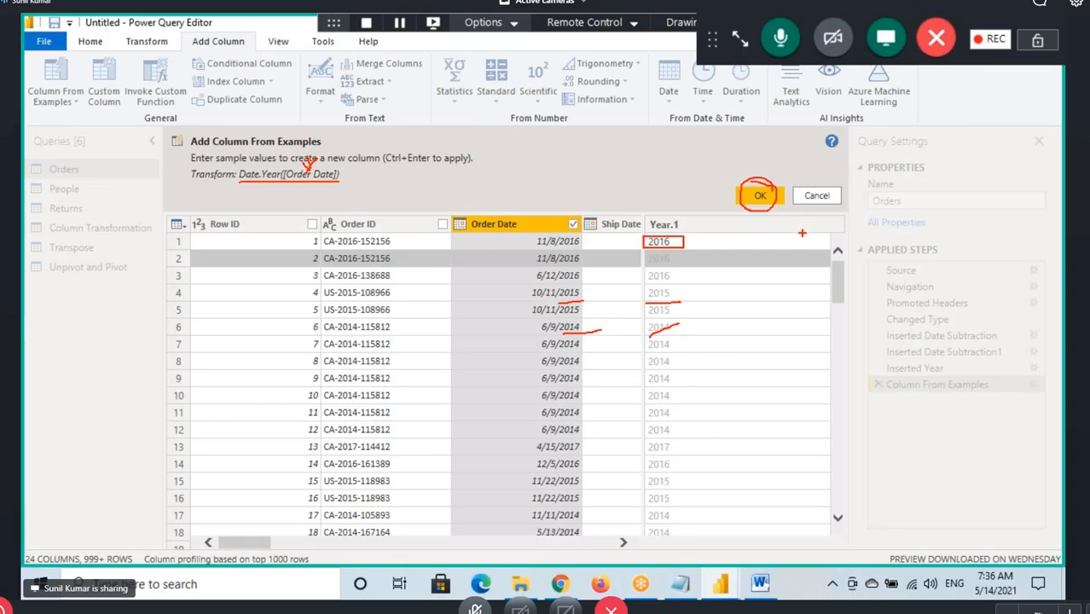
click(760, 196)
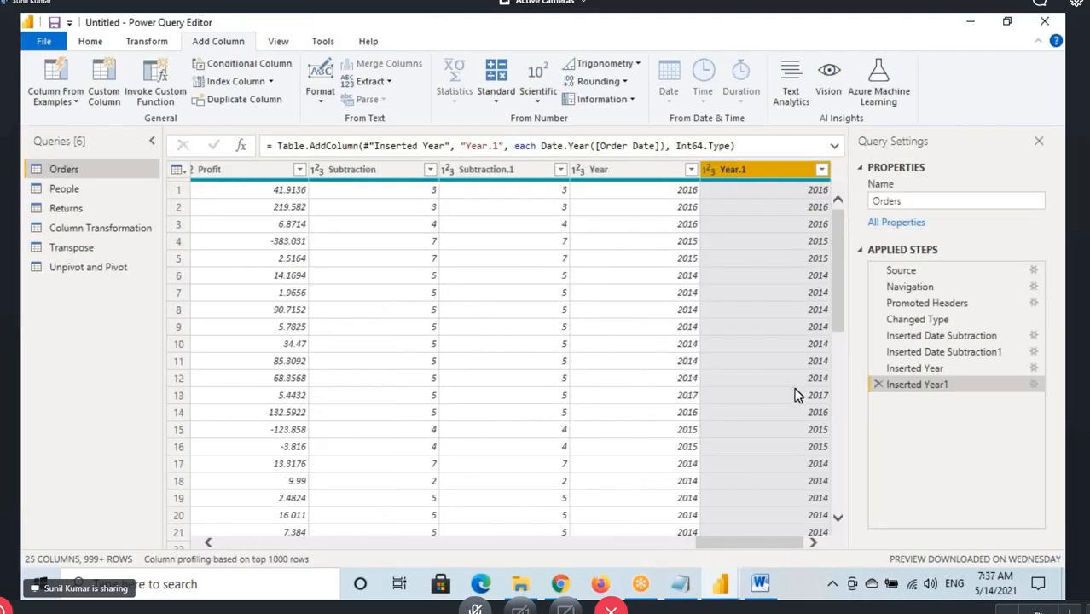
Highlight the Customer ID (Text Before -) item in the Notepad notes and return to Power Query Editor
click(761, 585)
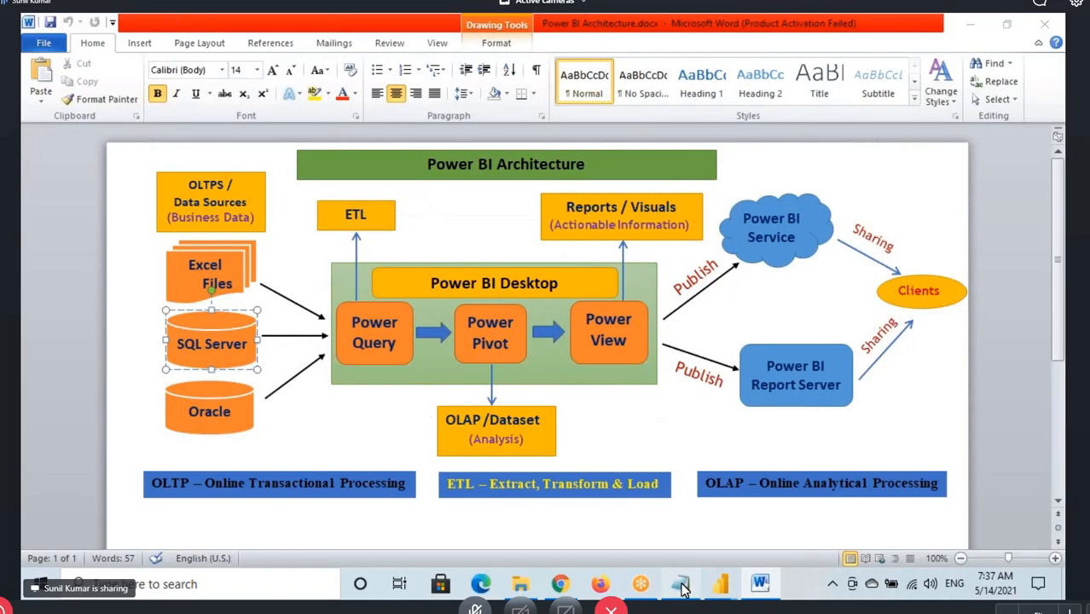
click(680, 585)
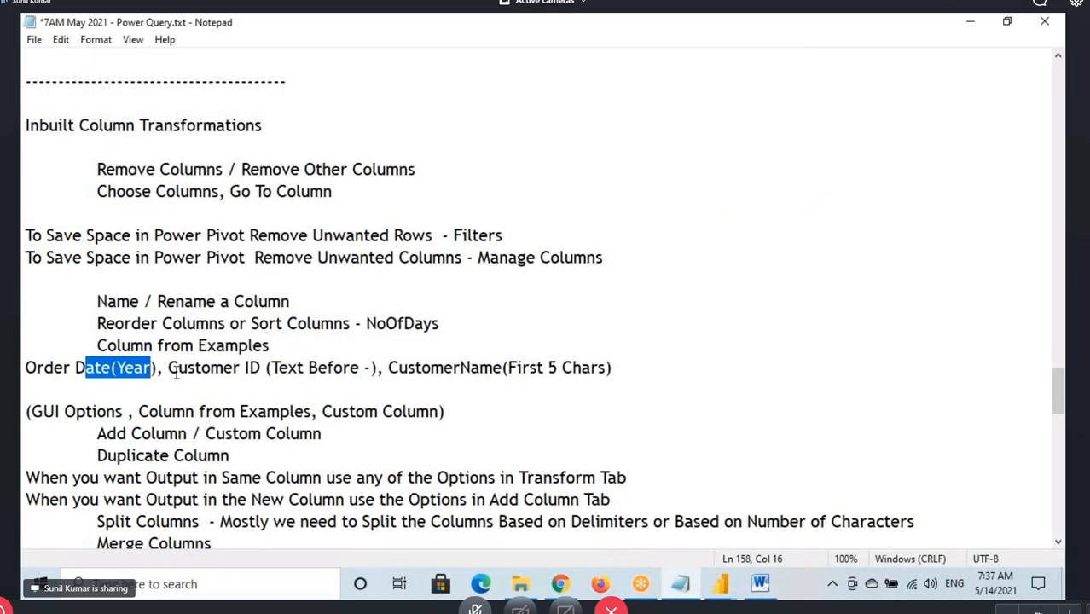
drag(178, 367, 370, 367)
mouse_move(720, 585)
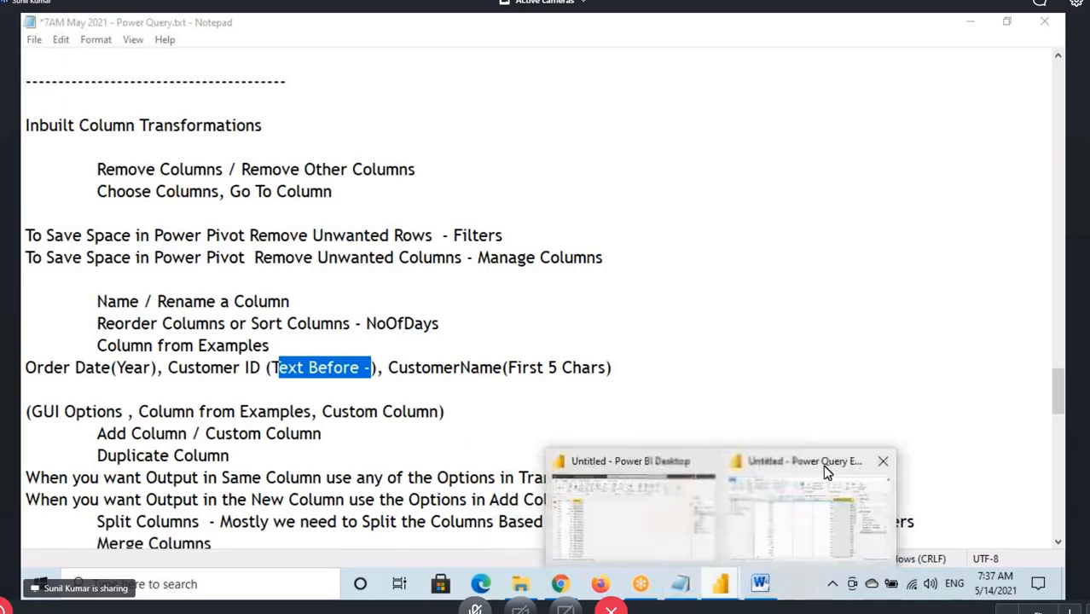
click(822, 464)
Select the Customer ID column, mark the hyphens and preceding letters, draw an arrow from its header toward Segment, and clear the annotations
drag(767, 544, 371, 546)
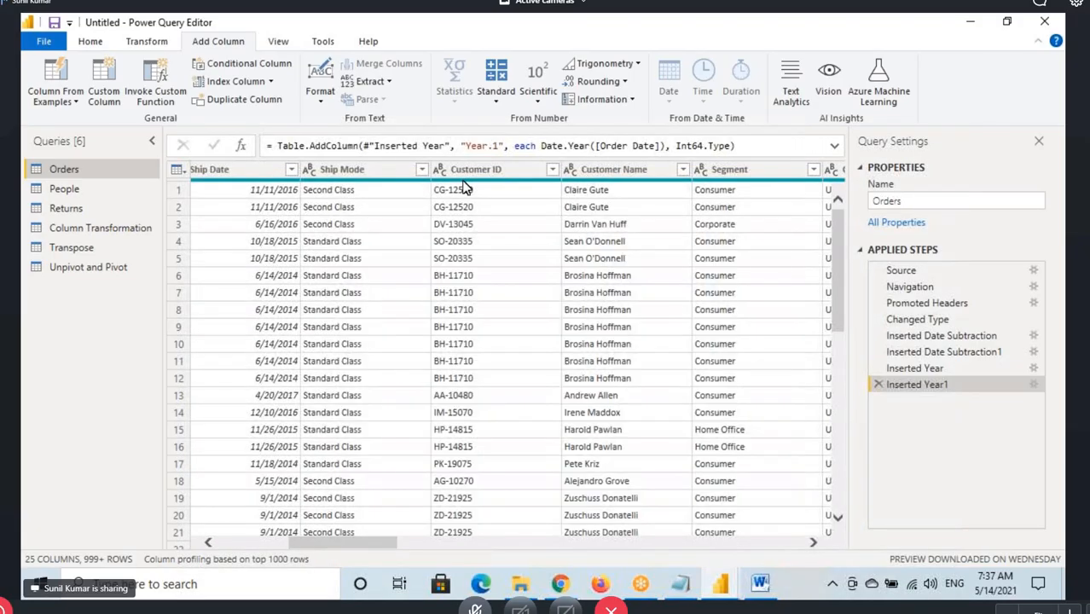
click(448, 197)
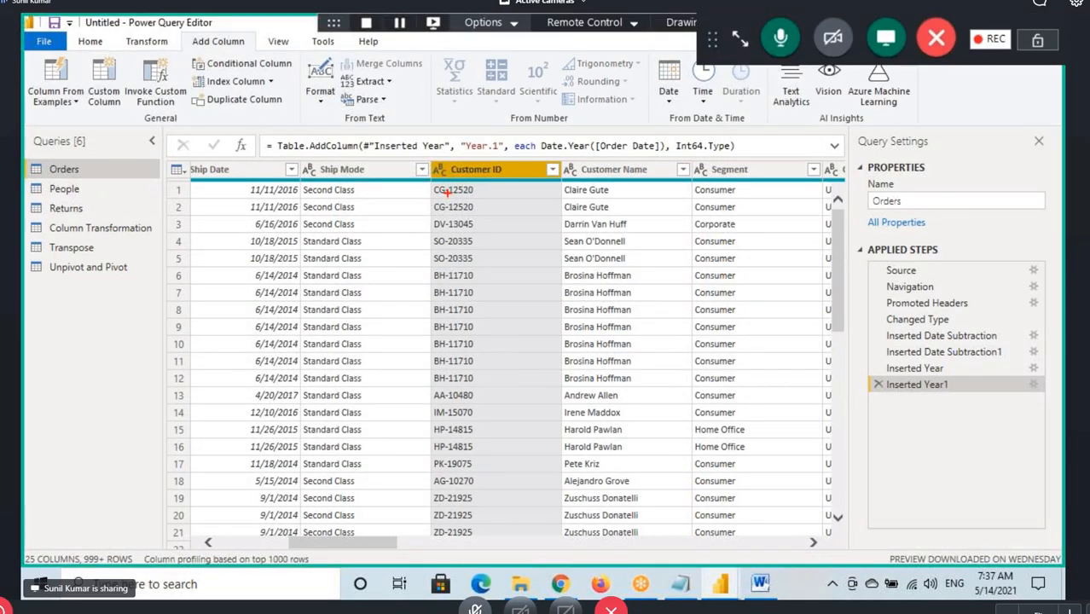
drag(447, 193, 448, 242)
drag(436, 282, 446, 283)
mouse_move(443, 171)
mouse_down()
mouse_move(699, 152)
mouse_move(711, 172)
mouse_up()
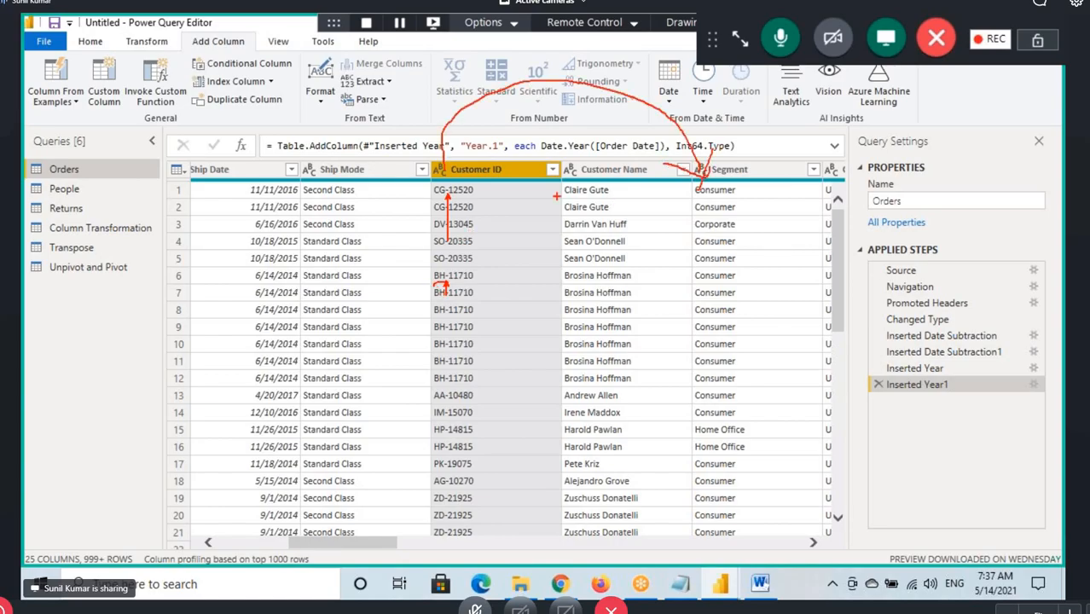
key(Escape)
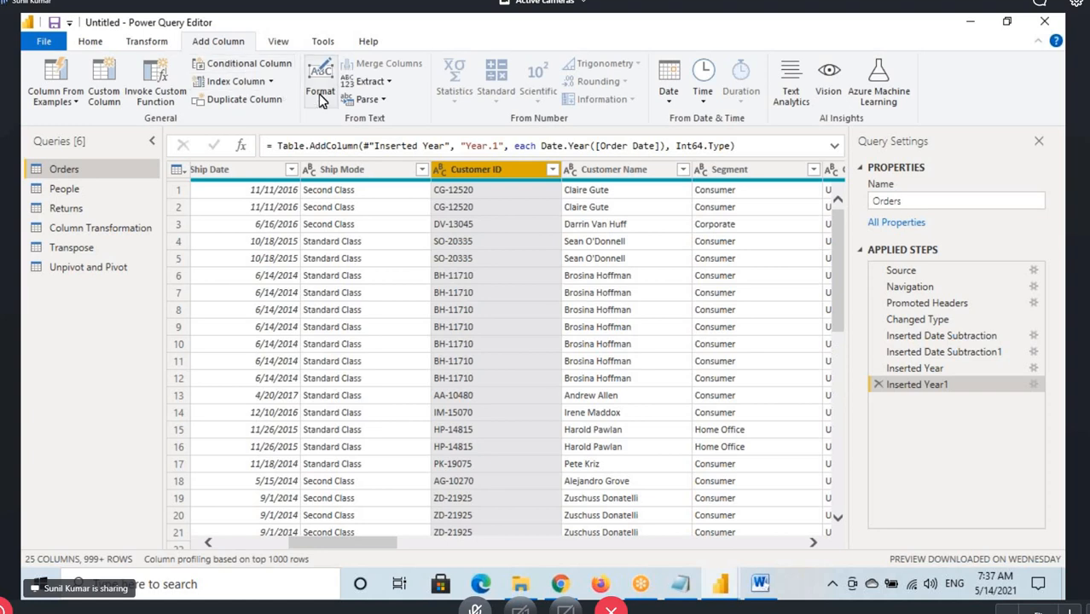
Show the Extract options for Customer ID and mark Add Column, Extract and Text Before Delimiter with red boxes and a tick
click(374, 81)
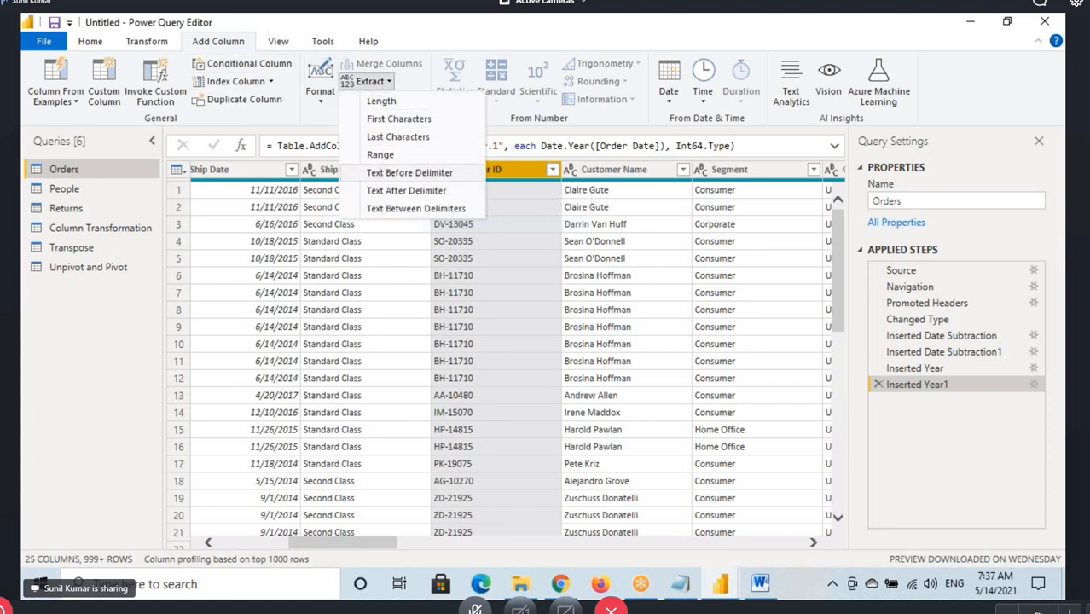
key(ctrl+2)
drag(193, 33, 256, 56)
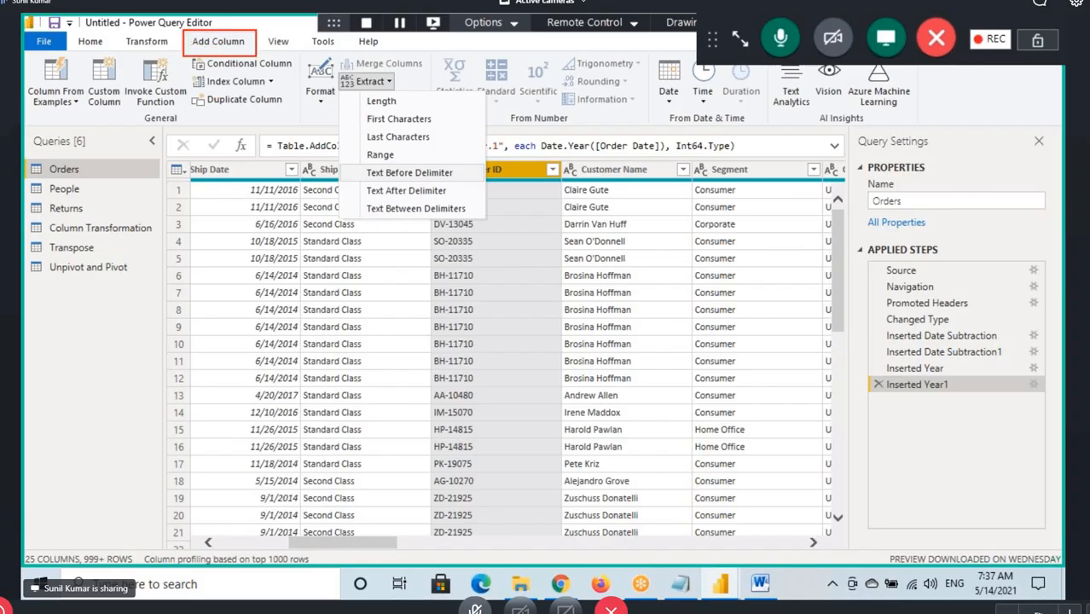
drag(339, 73, 403, 91)
mouse_move(361, 164)
mouse_down()
mouse_move(400, 181)
mouse_move(481, 187)
mouse_move(555, 140)
mouse_up()
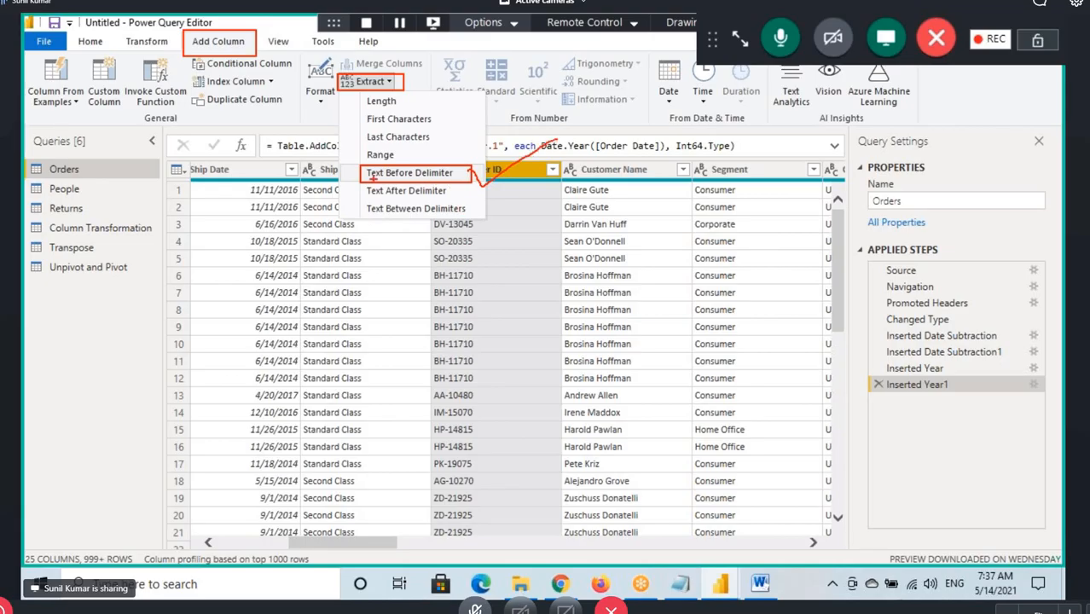
mouse_move(381, 186)
mouse_down()
mouse_move(457, 187)
mouse_move(526, 142)
mouse_up()
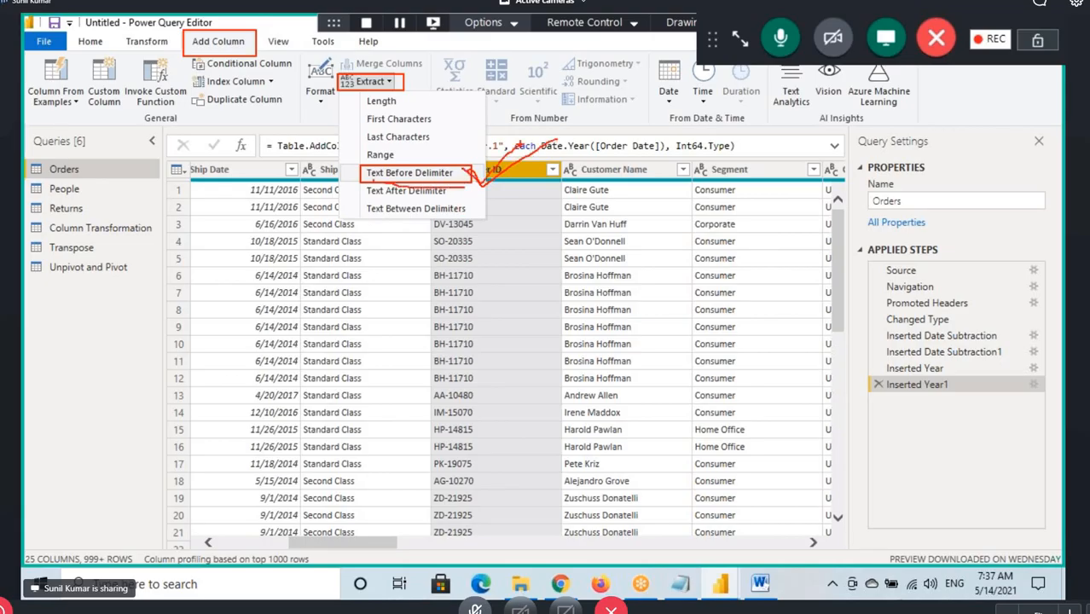
Add a column extracting the Customer ID text before the "-" delimiter
click(375, 83)
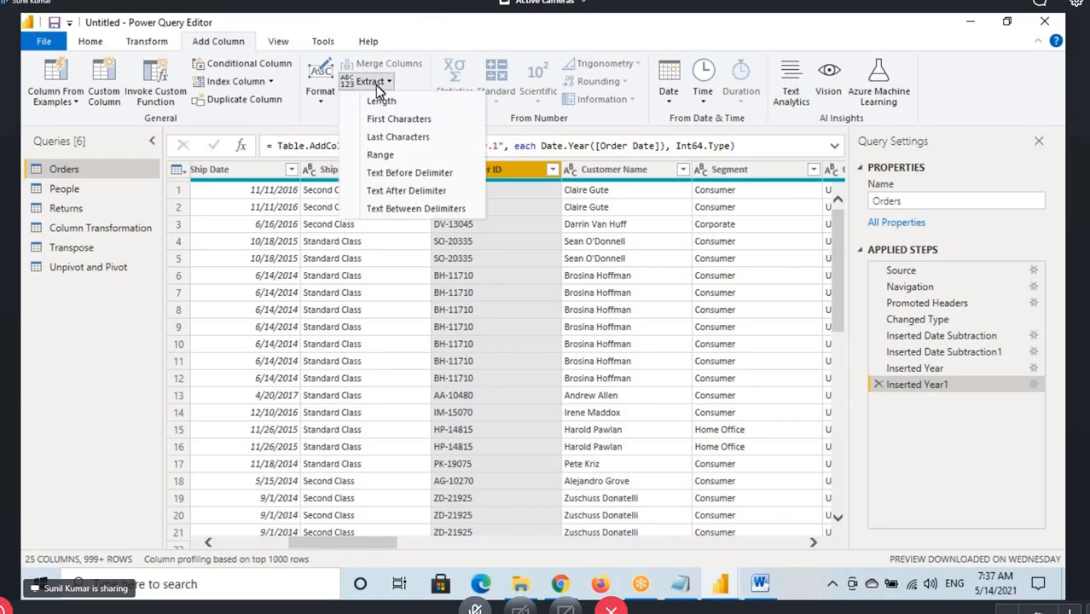
click(411, 177)
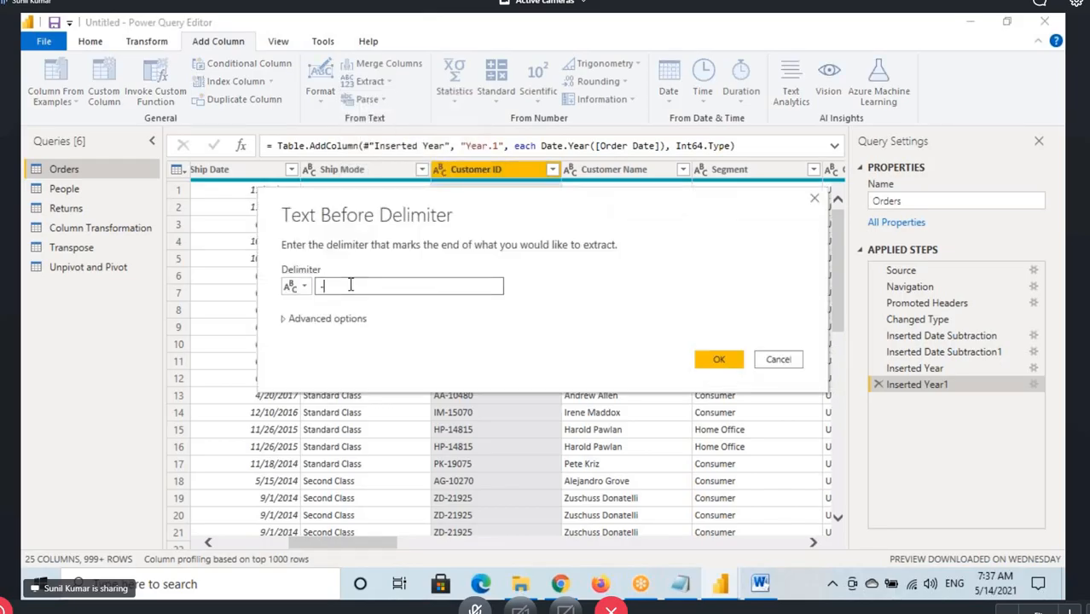
text(-)
click(719, 359)
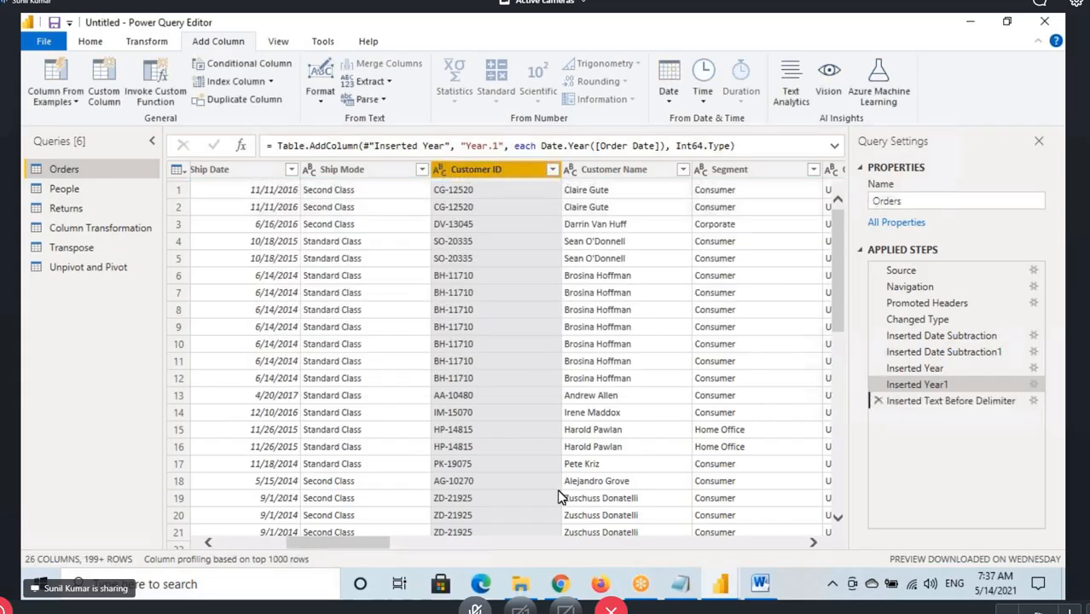
Select the new Text Before Delimiter column, expand its formula, mark Text.BeforeDelimiter, Customer ID and "-", and clear the annotations
drag(388, 543, 806, 529)
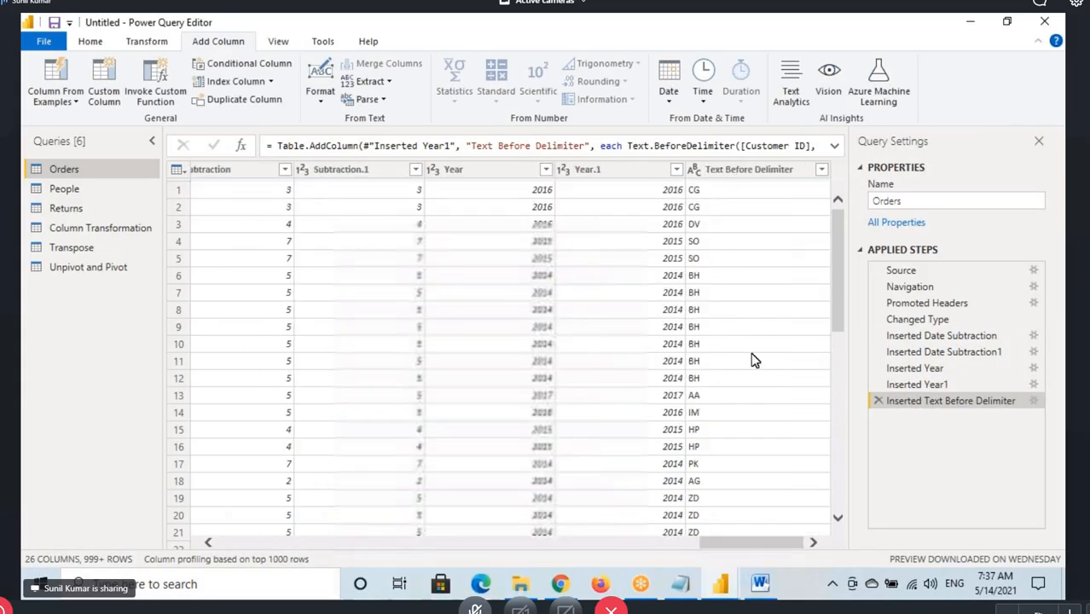
click(725, 171)
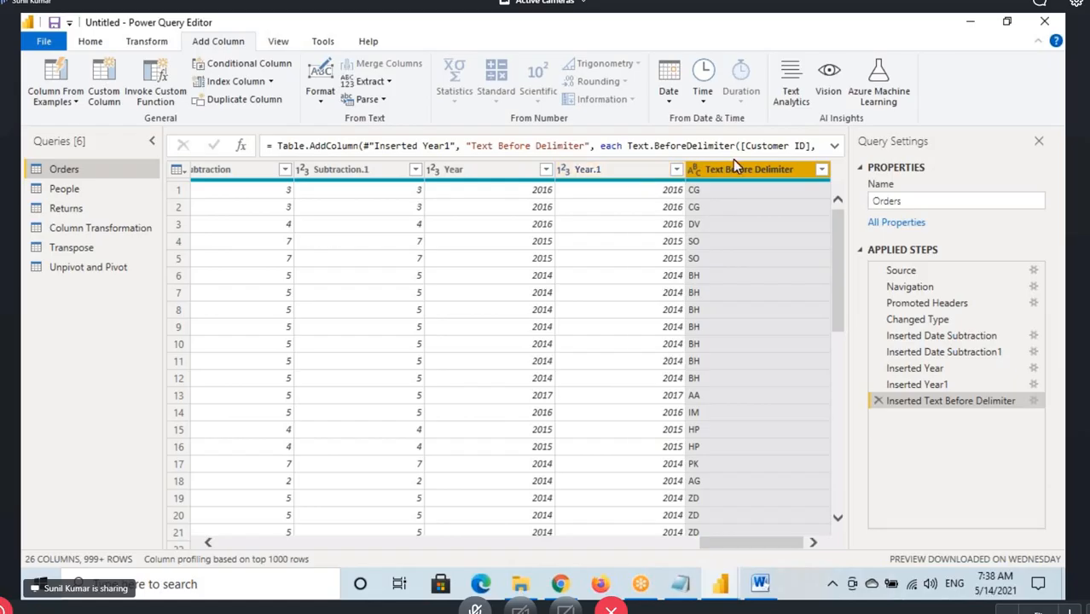
click(834, 145)
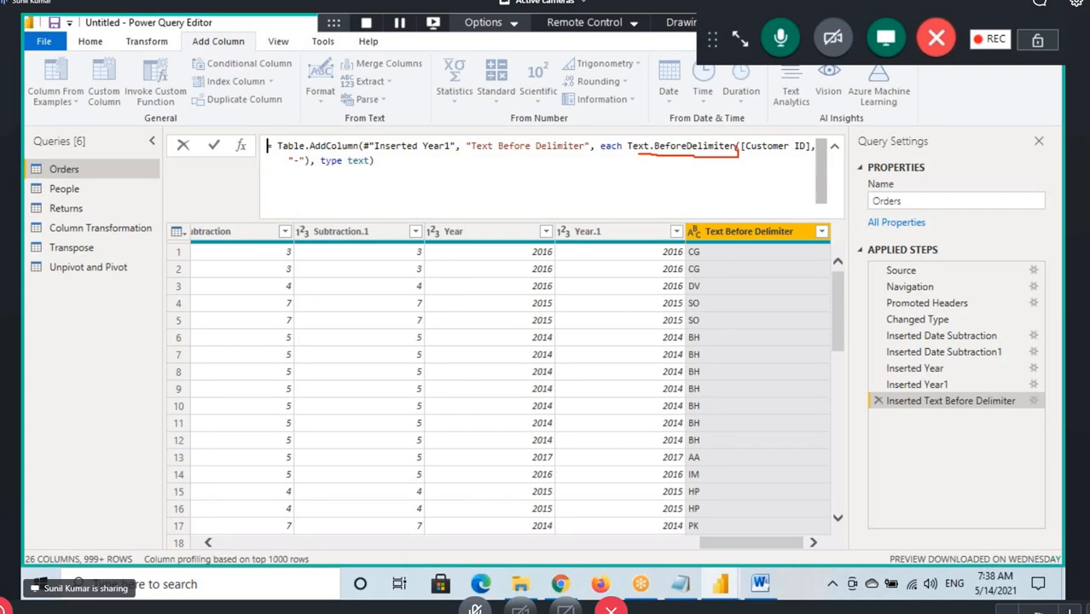
mouse_move(739, 138)
mouse_down()
mouse_move(623, 143)
mouse_move(766, 101)
mouse_move(778, 143)
mouse_up()
mouse_move(281, 165)
mouse_down()
mouse_move(306, 150)
mouse_move(276, 167)
mouse_move(313, 170)
mouse_up()
drag(633, 158, 824, 168)
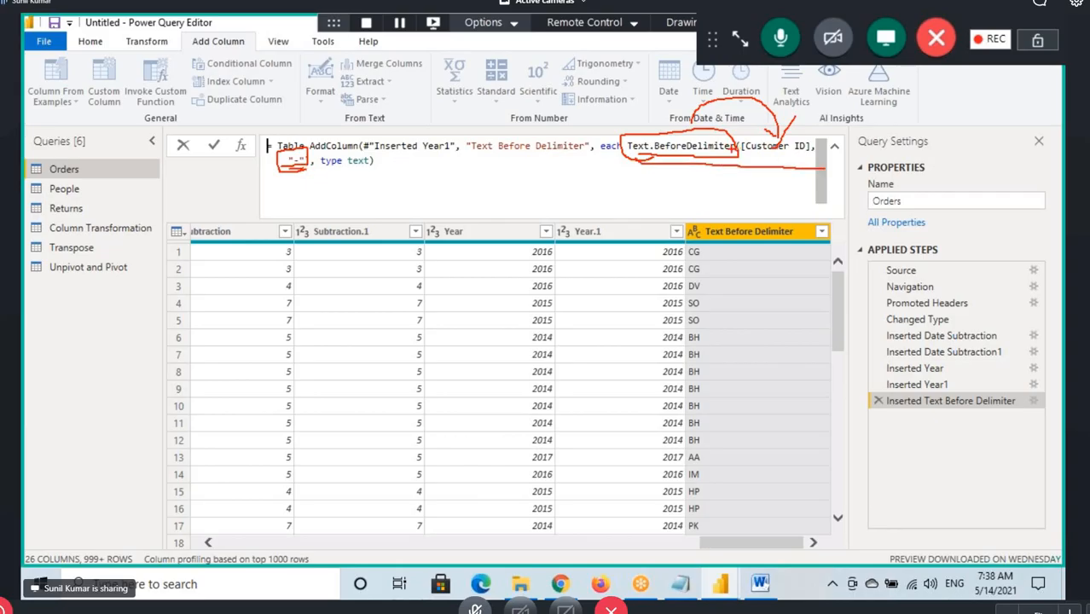
key(Escape)
Highlight Text.BeforeDelimiter, the "-" argument and Customer ID in the formula, and reselect the Text Before Delimiter column
drag(627, 146, 735, 146)
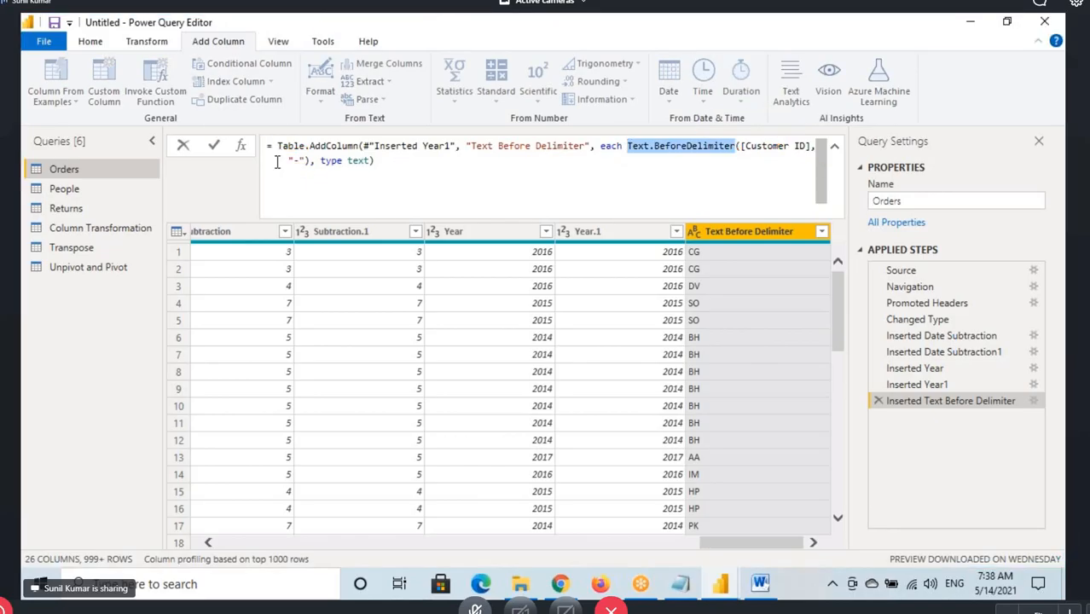
drag(288, 161, 305, 161)
drag(748, 146, 819, 145)
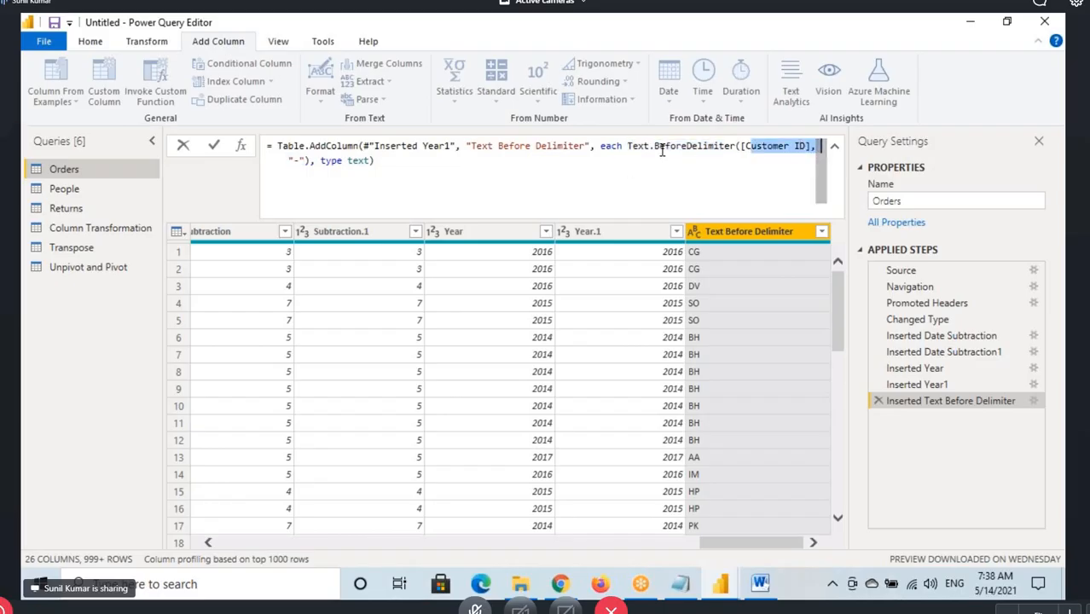
click(659, 148)
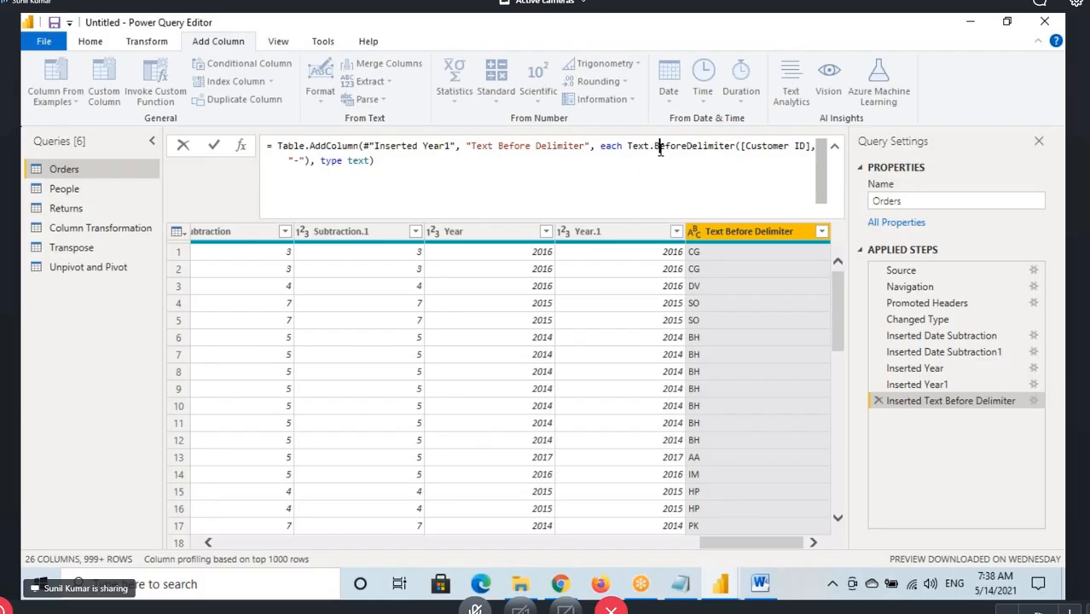
click(732, 237)
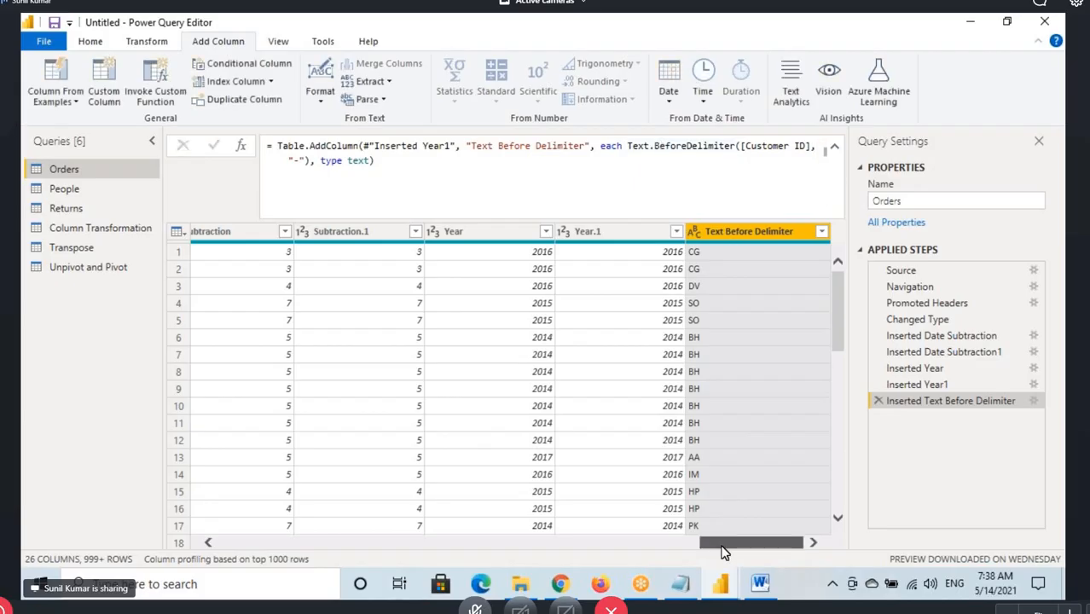
Start a Column From Examples based on the Customer ID selection and enter CG as the first row's sample value
drag(722, 552, 381, 549)
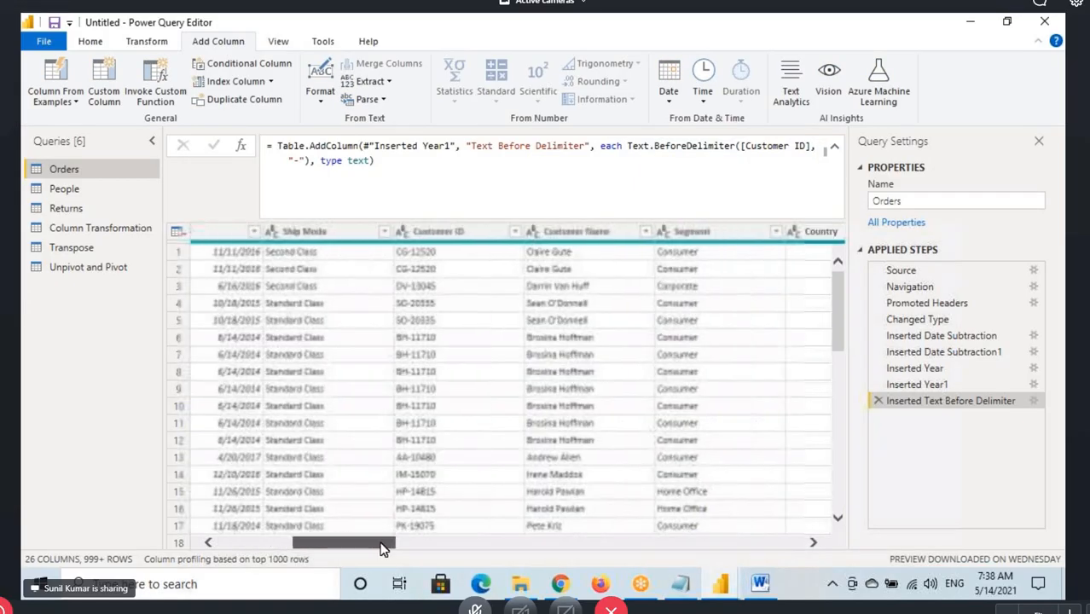
click(457, 233)
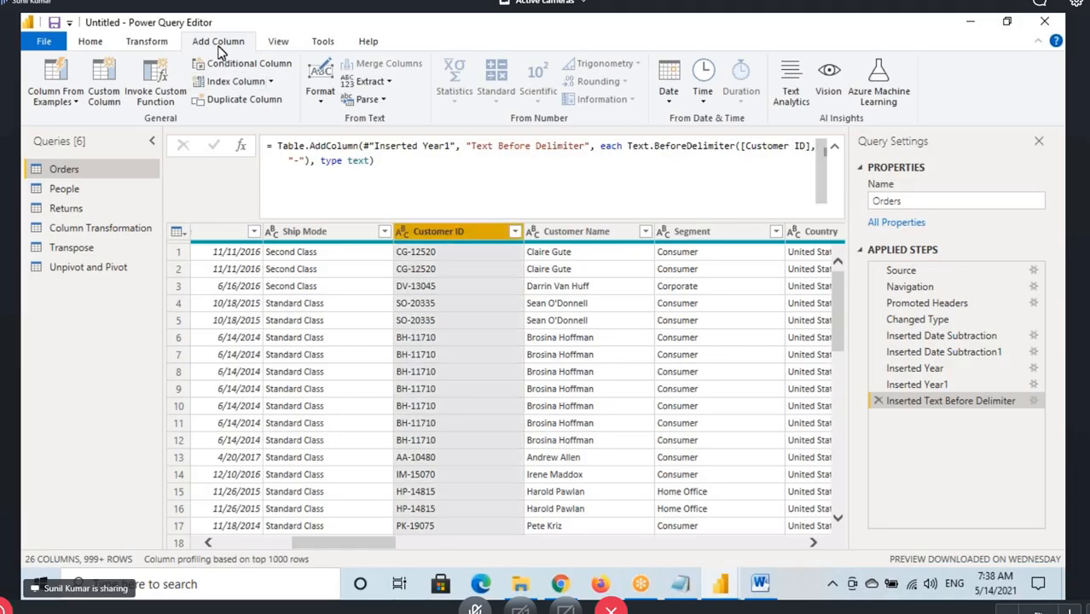
click(71, 105)
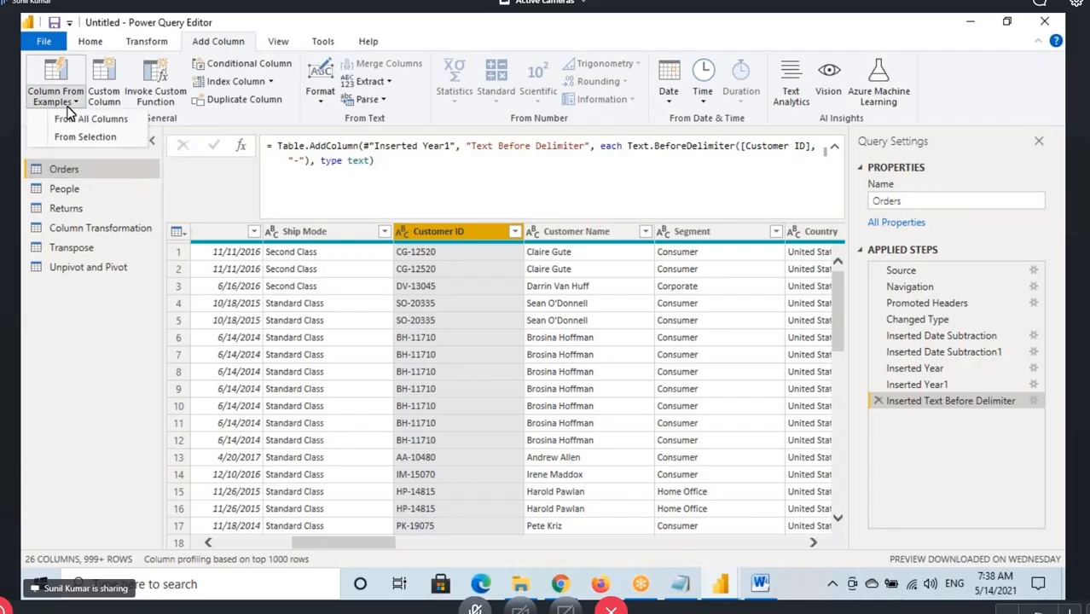
click(85, 137)
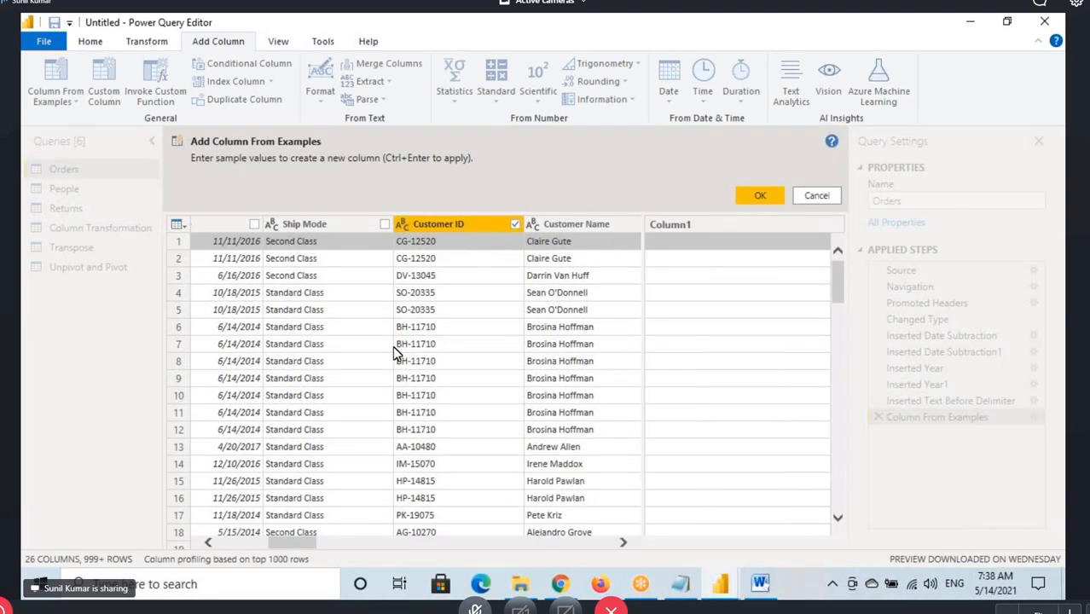
click(469, 228)
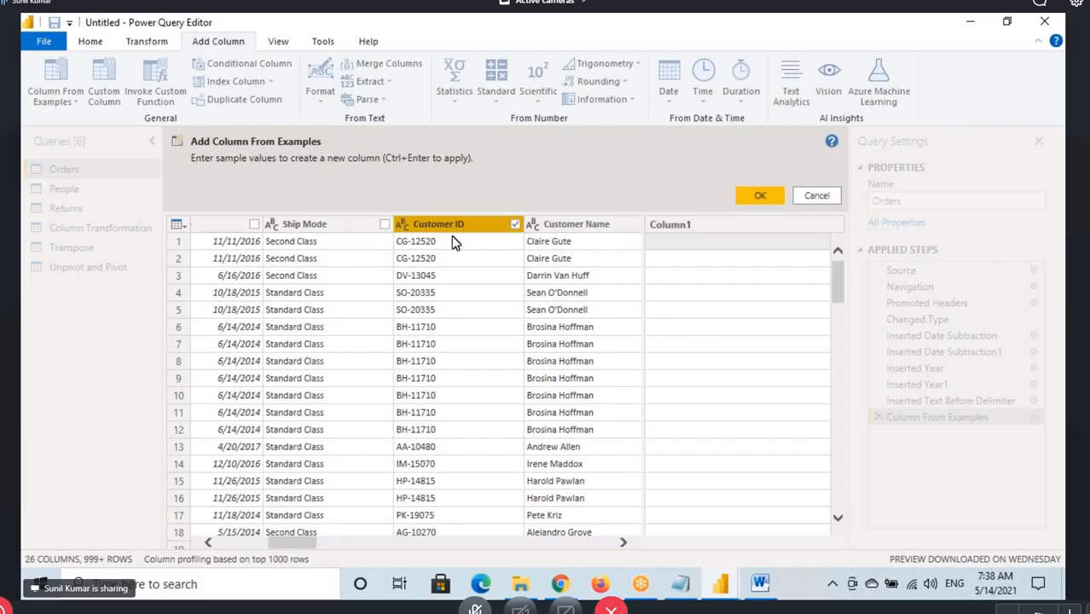
click(656, 245)
click(664, 247)
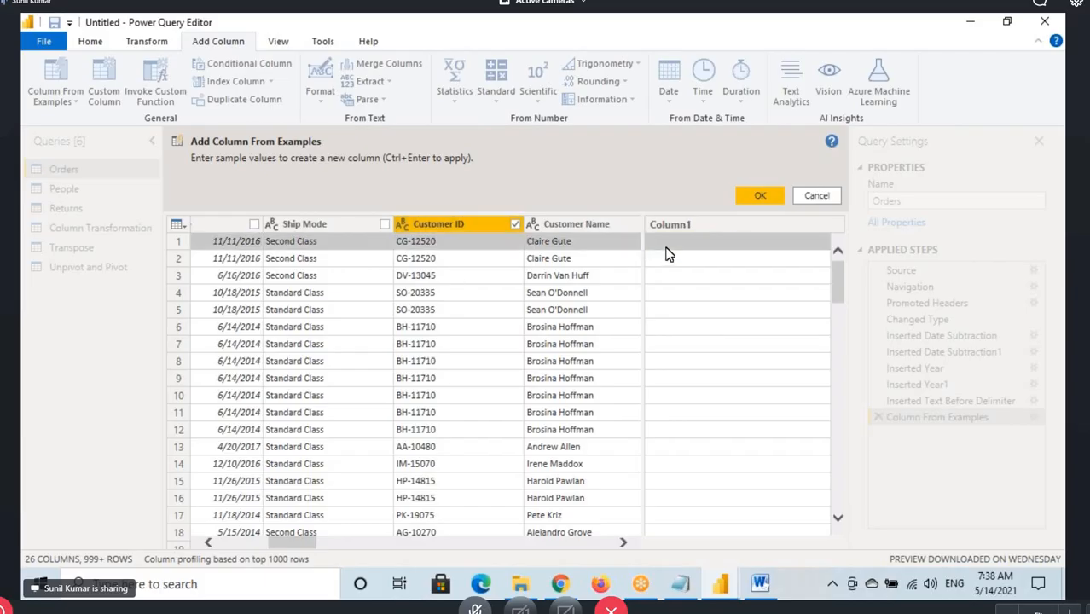
text(C)
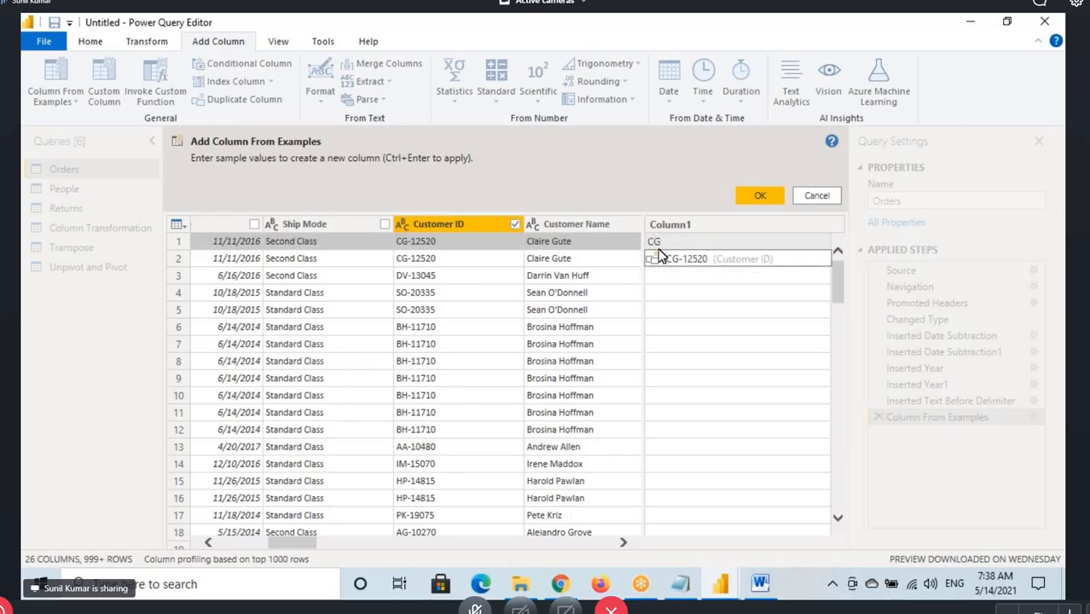
text(G)
key(Return)
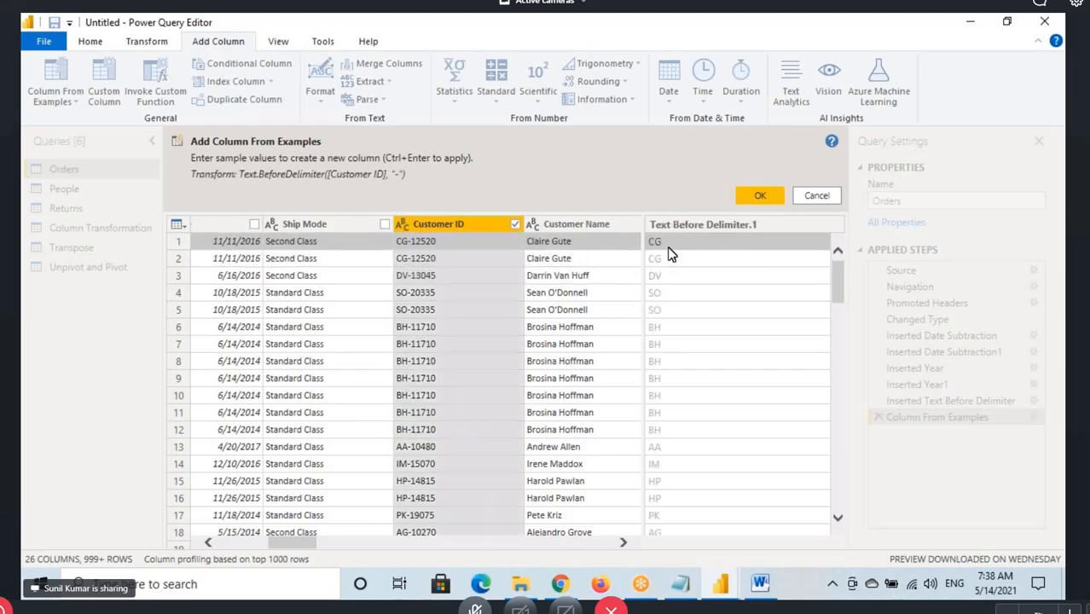
Box the CG sample, mark the Text.BeforeDelimiter transform with its Customer ID and "-" arguments, and accept the new column
drag(651, 234, 681, 252)
drag(395, 180, 396, 182)
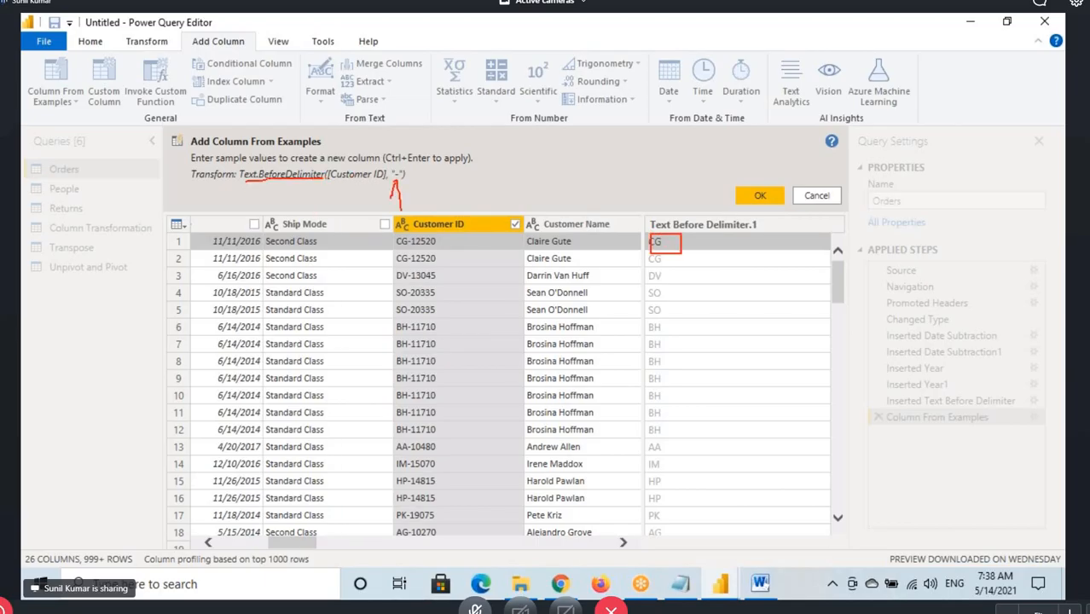
drag(329, 190, 467, 157)
mouse_move(671, 193)
mouse_down()
mouse_move(686, 235)
mouse_move(703, 205)
mouse_up()
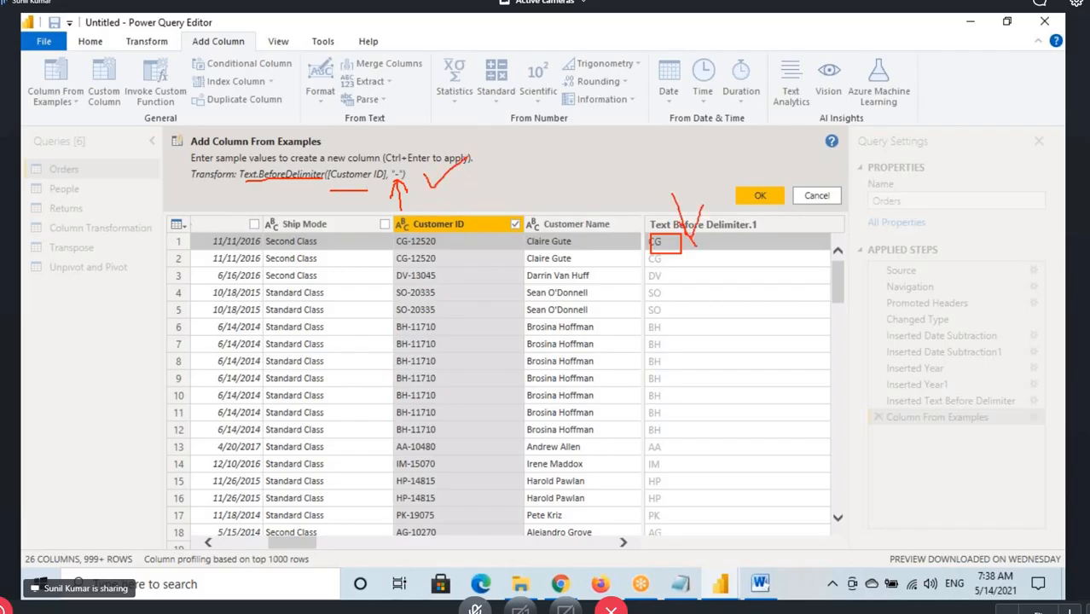
click(750, 204)
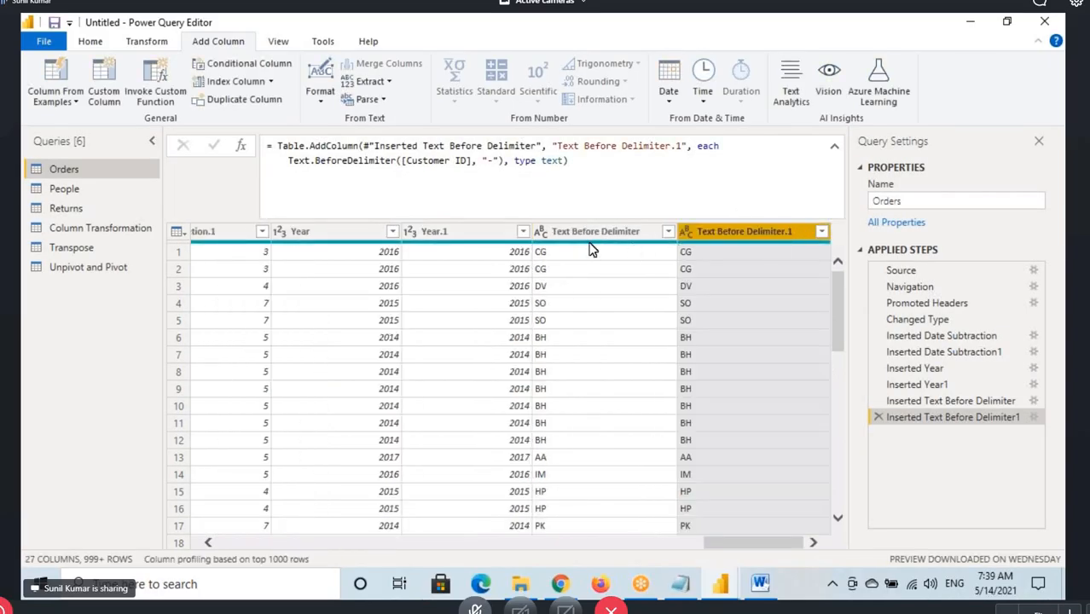
Mark the Text Before Delimiter and Text Before Delimiter.1 headers, underline Column From Examples, and clear the annotations
mouse_move(544, 221)
mouse_down()
mouse_move(649, 245)
mouse_move(800, 231)
mouse_move(684, 232)
mouse_move(688, 240)
mouse_up()
mouse_move(723, 196)
mouse_down()
mouse_move(723, 224)
mouse_move(749, 205)
mouse_up()
drag(44, 115, 76, 106)
key(Escape)
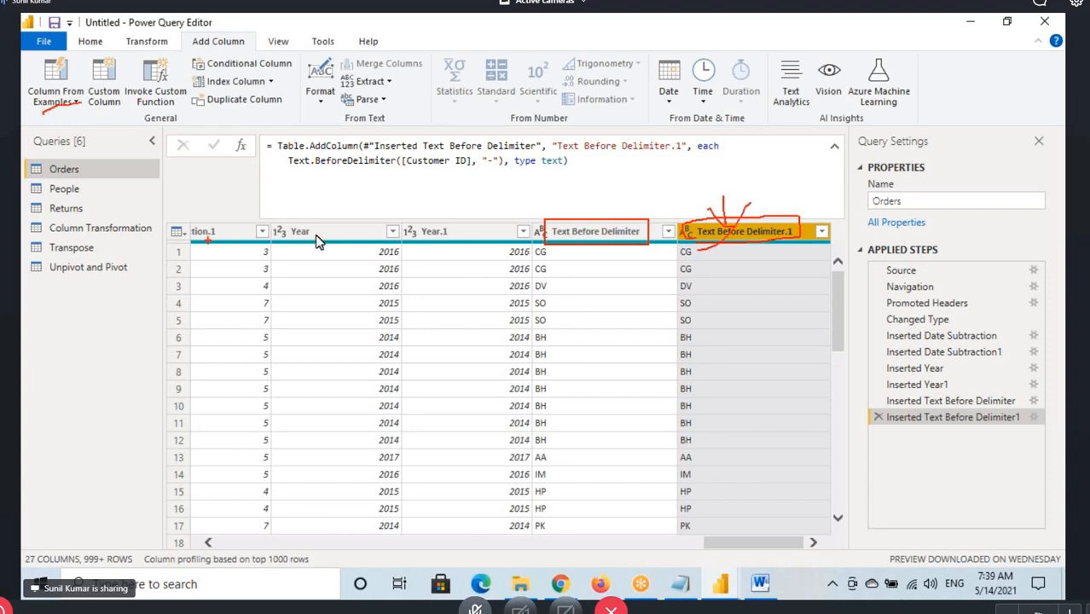
Select the Year column, box Year and Year.1, draw a line from Column From Examples to Year.1, and clear the annotations
click(346, 234)
drag(278, 220, 343, 244)
mouse_move(418, 239)
mouse_down()
mouse_move(469, 245)
mouse_move(414, 237)
mouse_up()
mouse_move(400, 192)
mouse_down()
mouse_move(198, 172)
mouse_move(52, 101)
mouse_move(463, 234)
mouse_move(472, 199)
mouse_up()
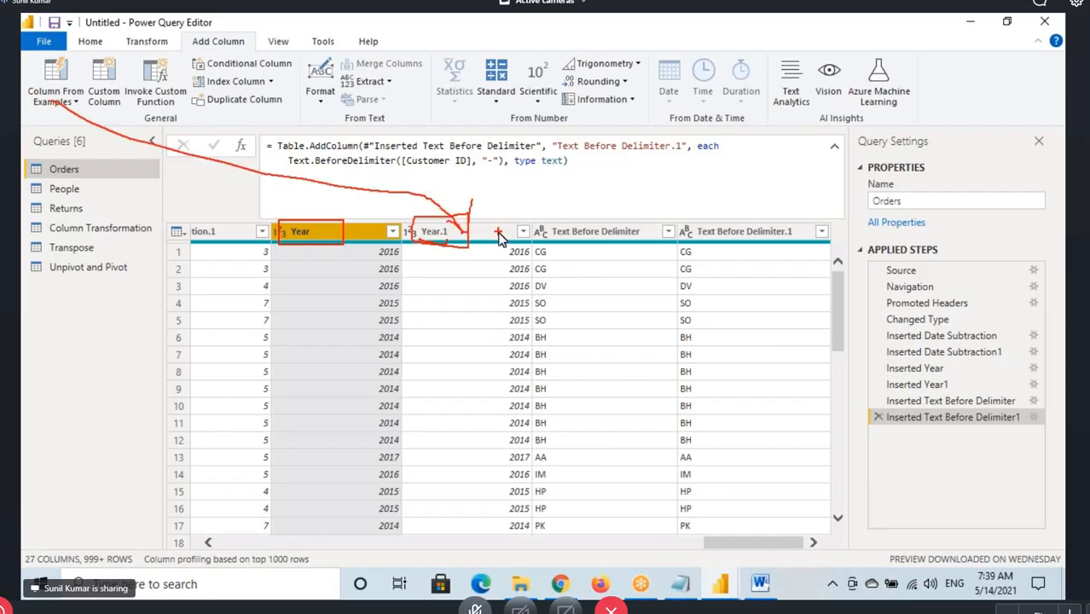
key(Escape)
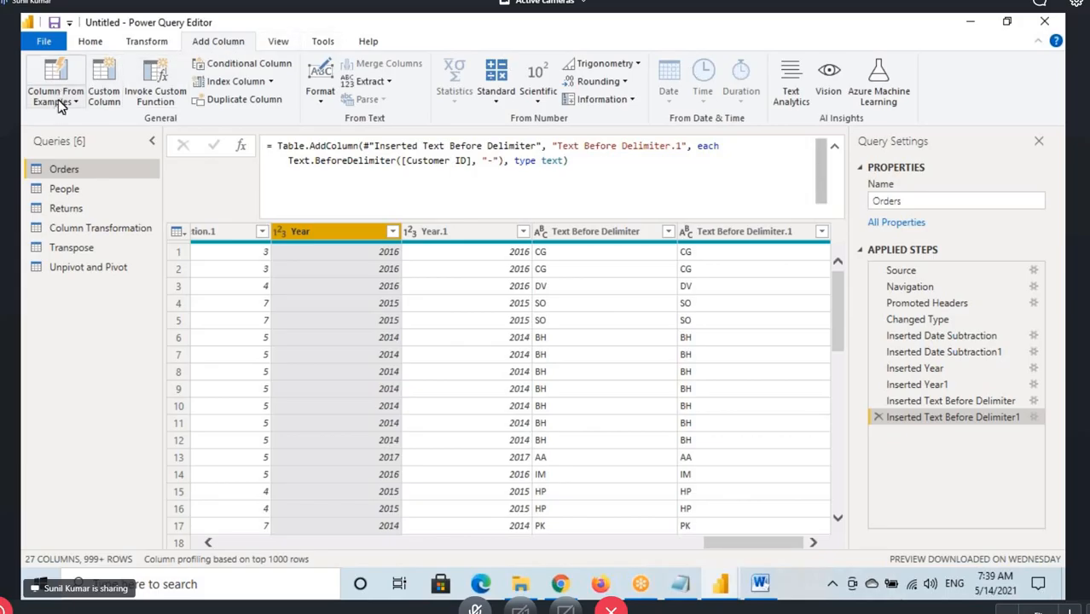
Highlight the CustomerName(First 5 Chars) item in the Notepad notes and return to Power Query Editor
click(681, 590)
drag(398, 368, 612, 368)
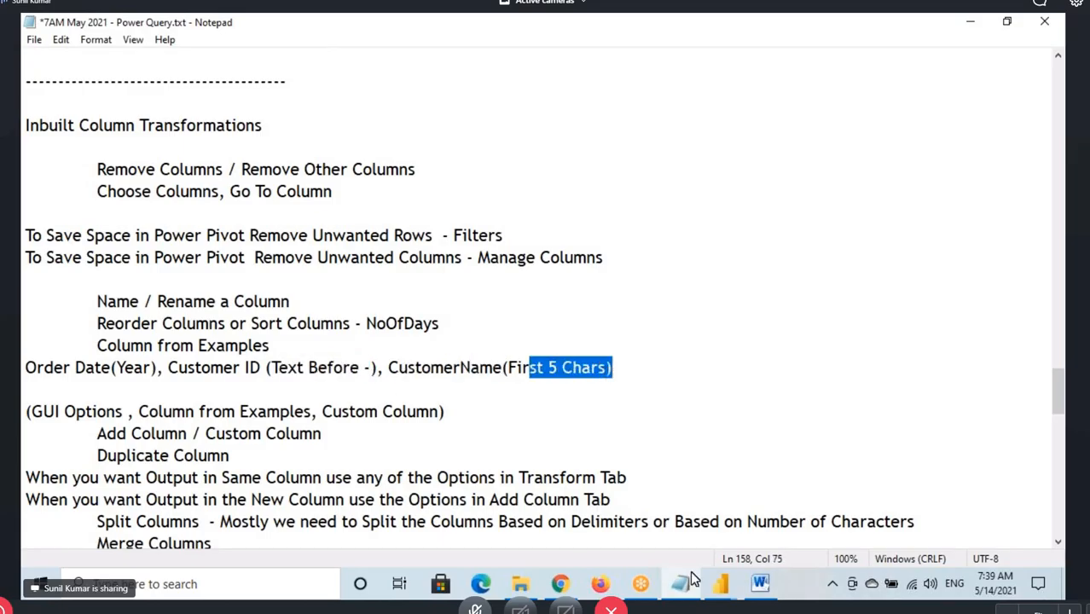
click(723, 588)
Add a column extracting the first 5 characters of Customer Name, boxing Add Column and underlining Extract on the way
click(769, 546)
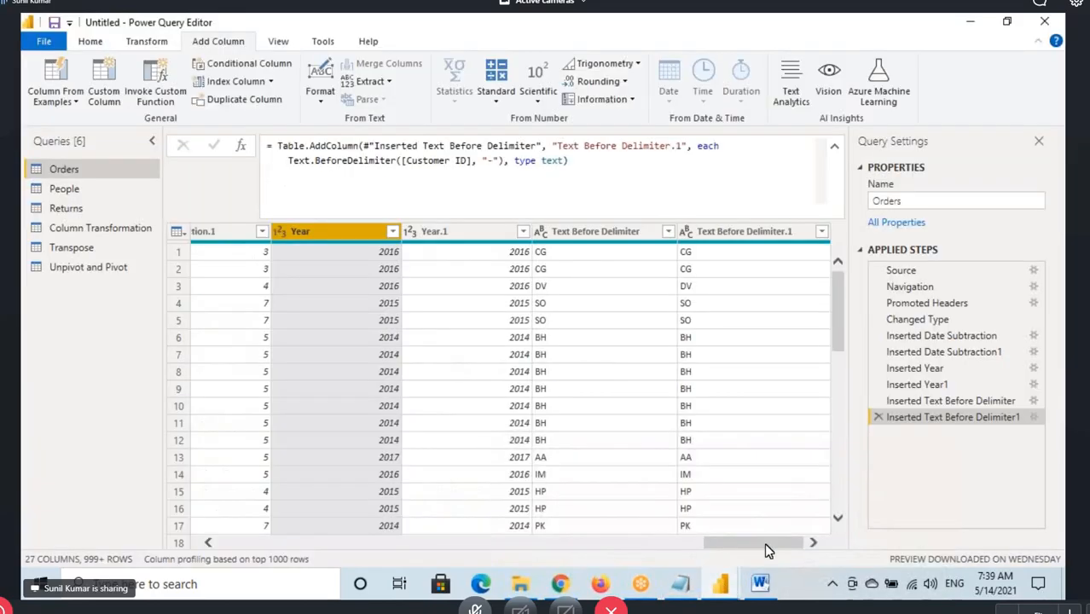
drag(766, 551, 401, 554)
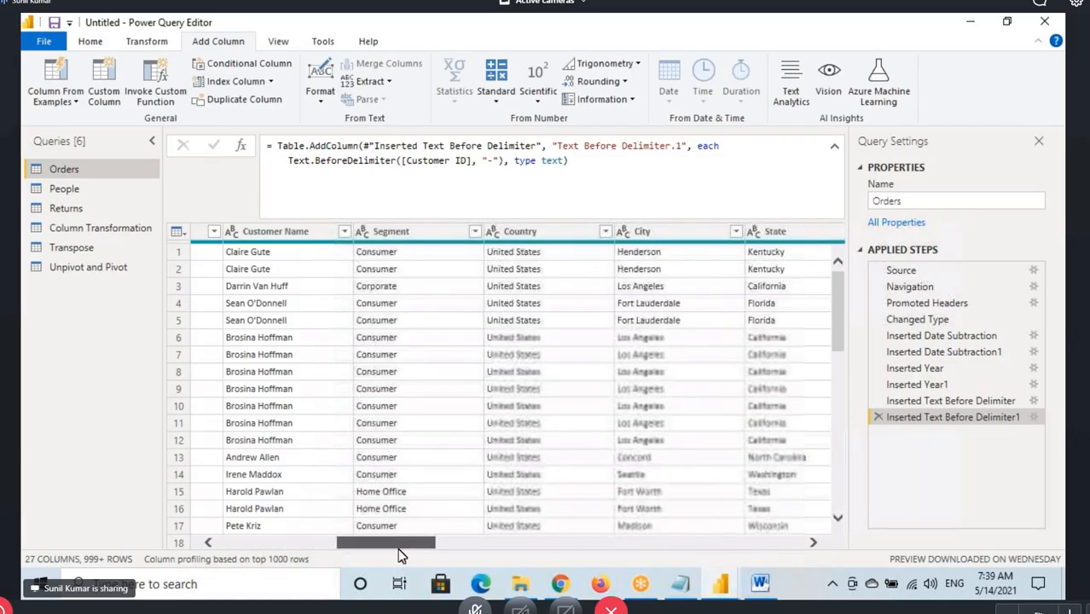
click(259, 228)
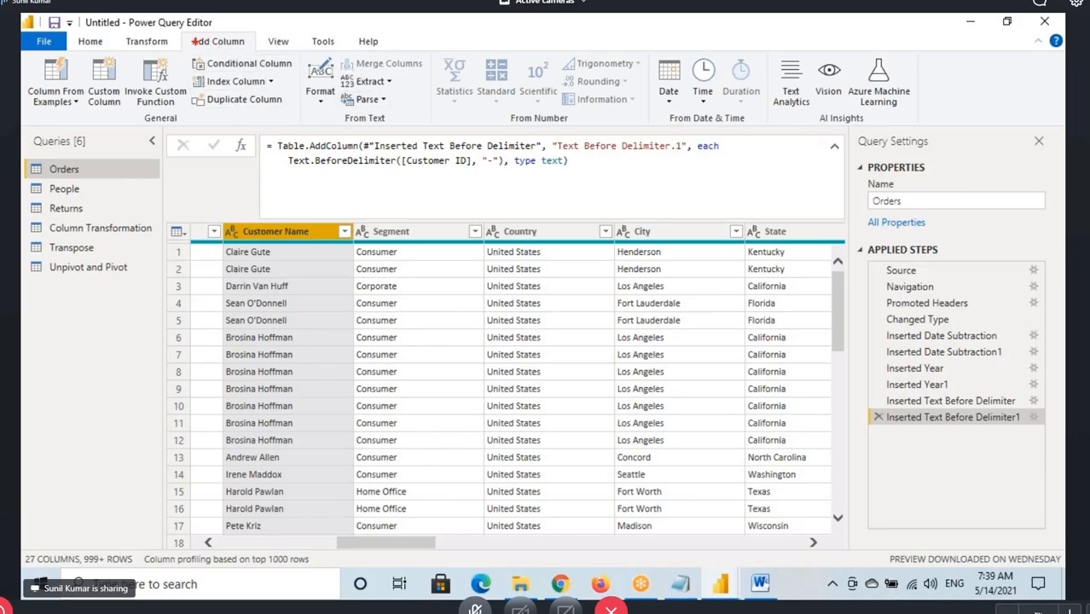
drag(183, 33, 233, 53)
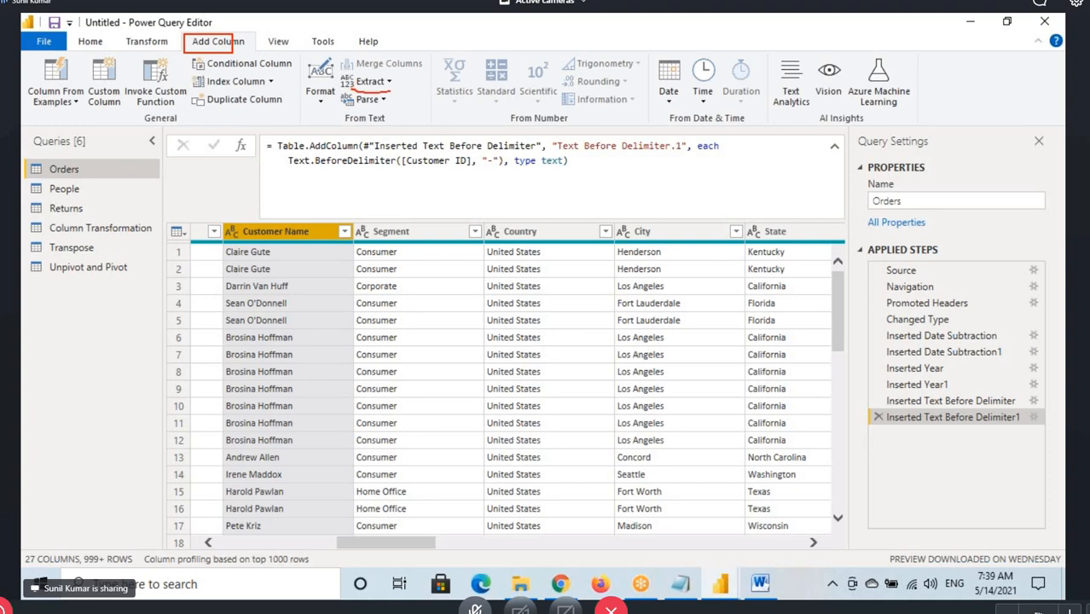
click(384, 81)
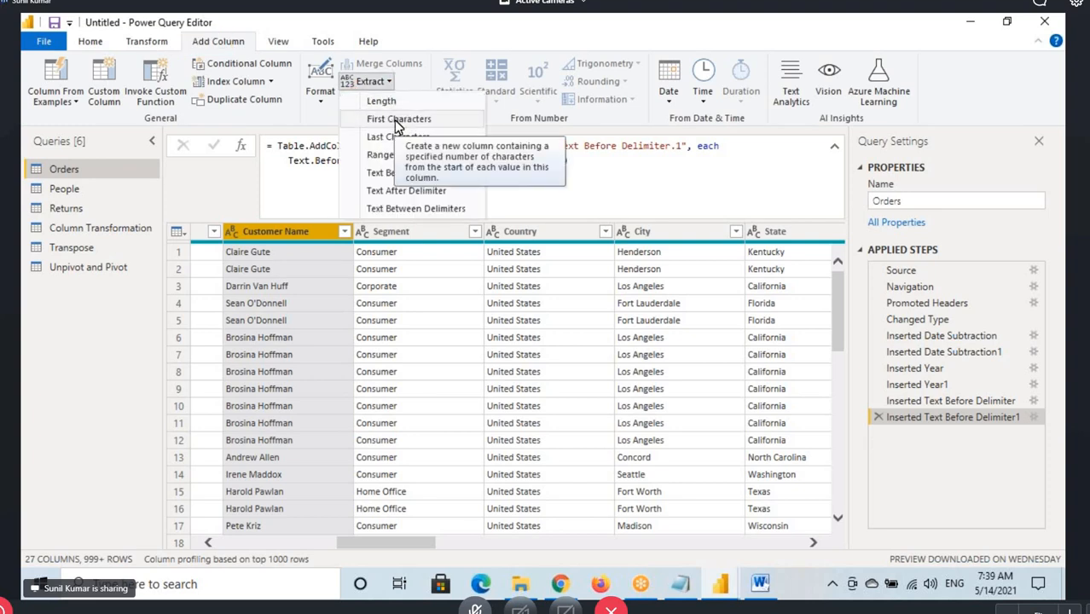
click(394, 119)
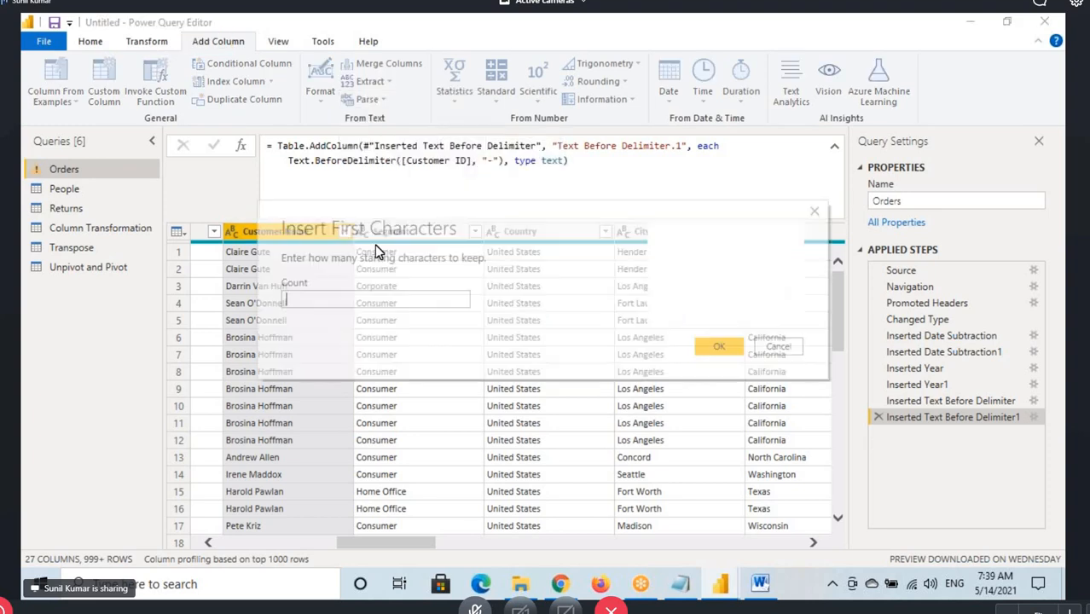
text(5)
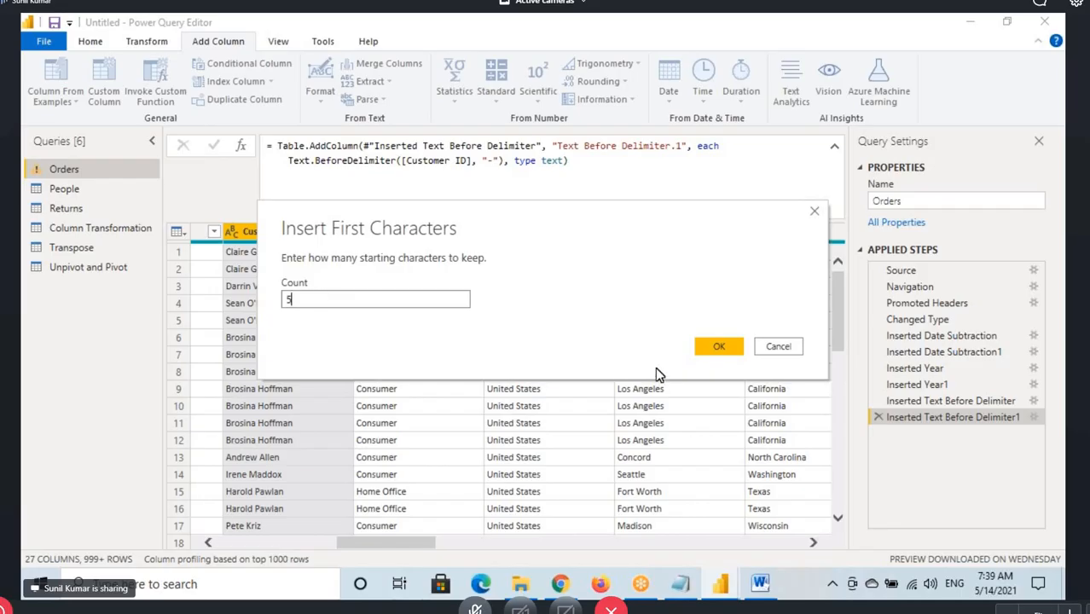
click(717, 350)
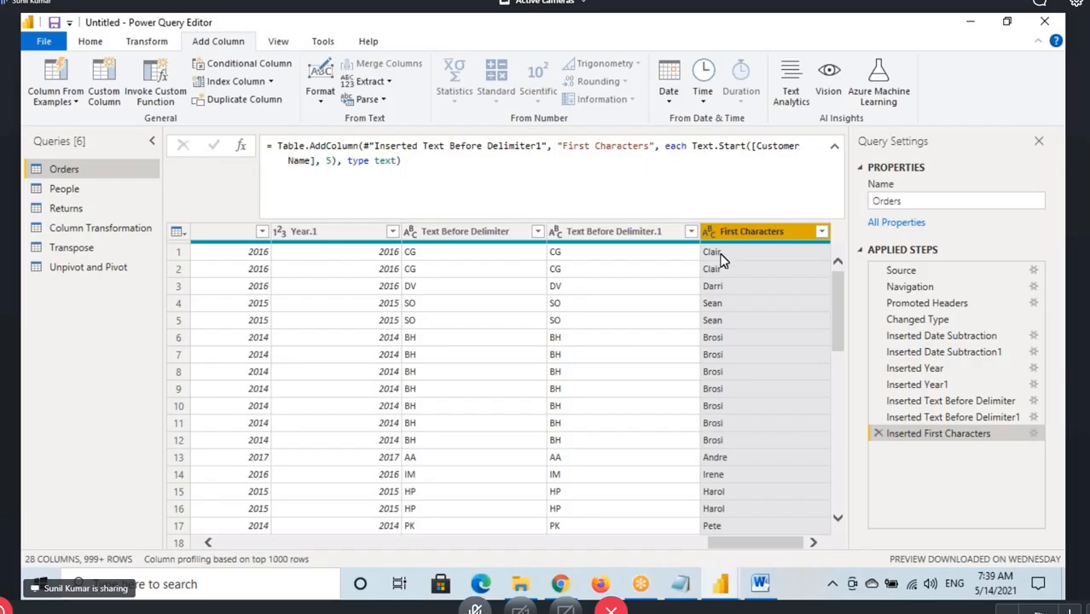
Underline the first two First Characters values, mark Text.Start with its Customer Name and 5 arguments, and clear the annotations
key(ctrl+2)
drag(703, 258, 722, 256)
drag(701, 278, 732, 278)
drag(691, 156, 751, 155)
mouse_move(691, 140)
mouse_down()
mouse_move(751, 156)
mouse_move(810, 151)
mouse_up()
mouse_move(288, 169)
mouse_down()
mouse_move(317, 167)
mouse_move(312, 198)
mouse_move(362, 200)
mouse_up()
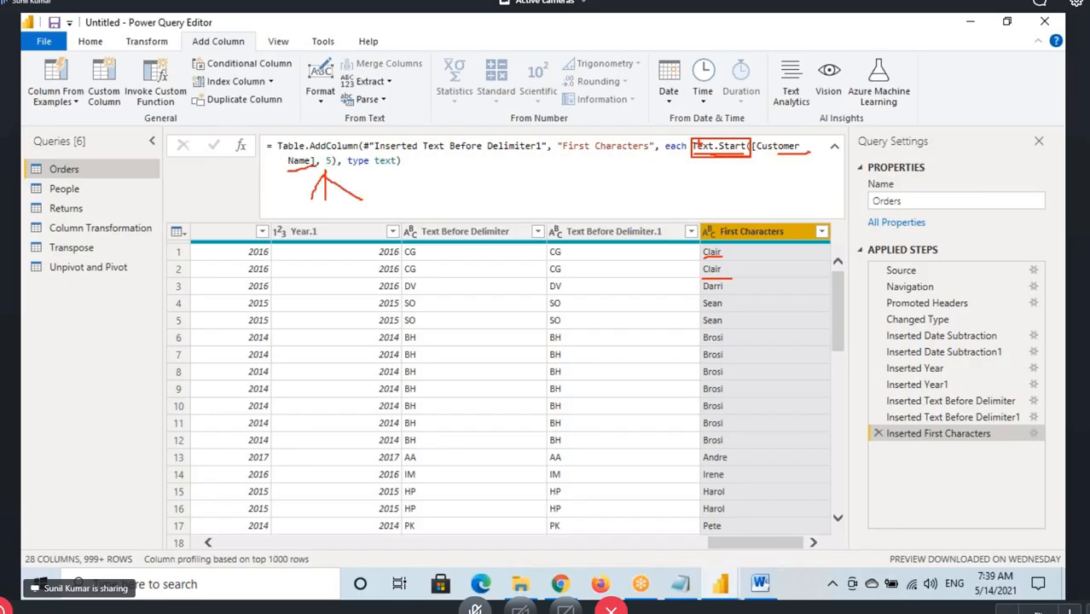
drag(696, 134, 813, 167)
drag(275, 154, 354, 172)
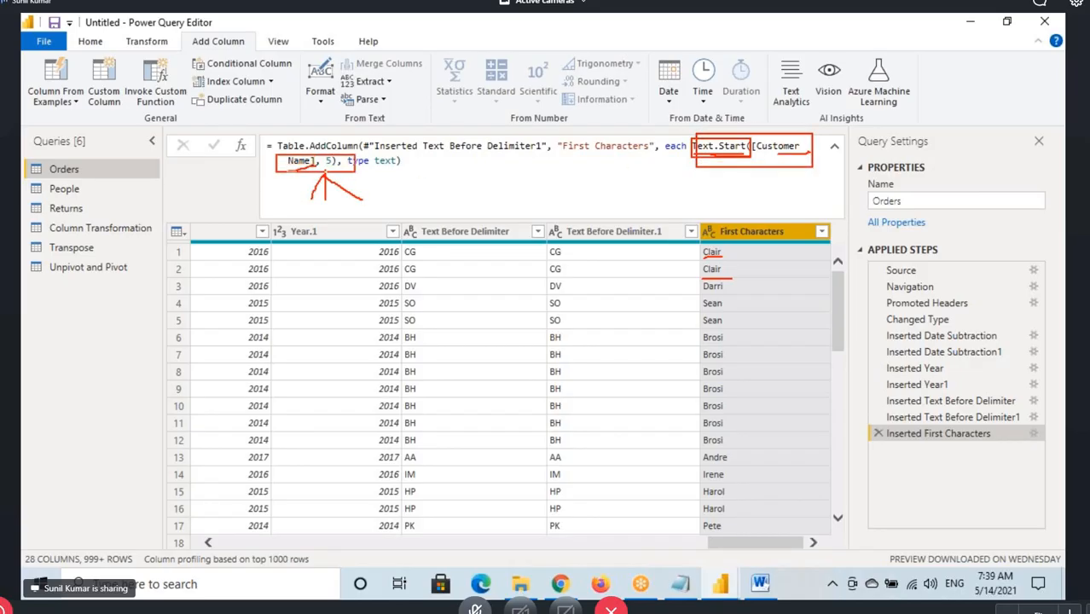
key(Escape)
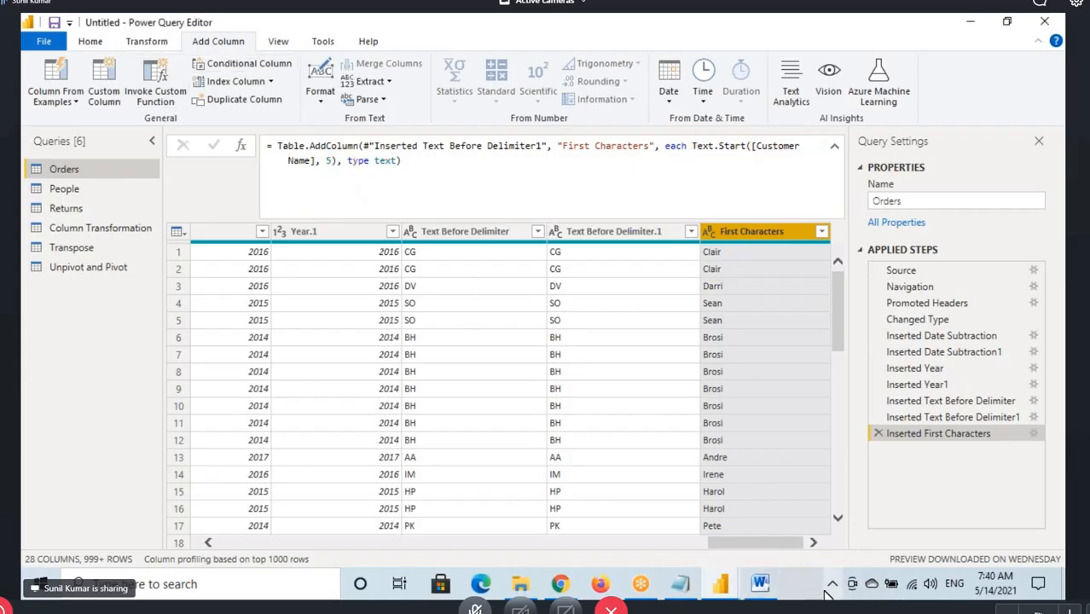
Start a column from examples based on the Customer Name selection, entering the name's first five letters as the row 1 sample
drag(742, 549, 328, 544)
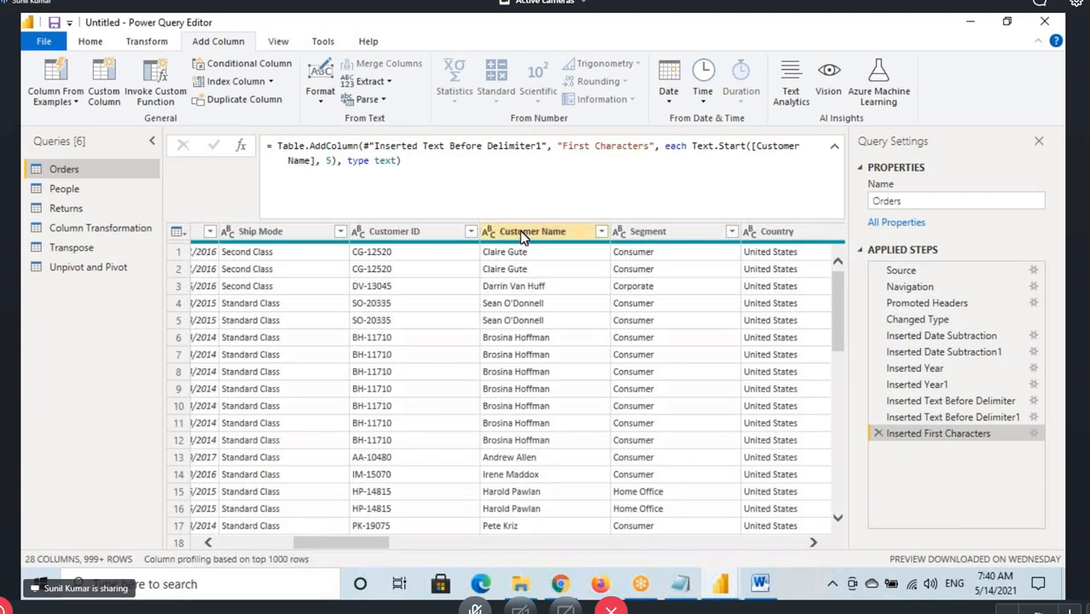
click(547, 237)
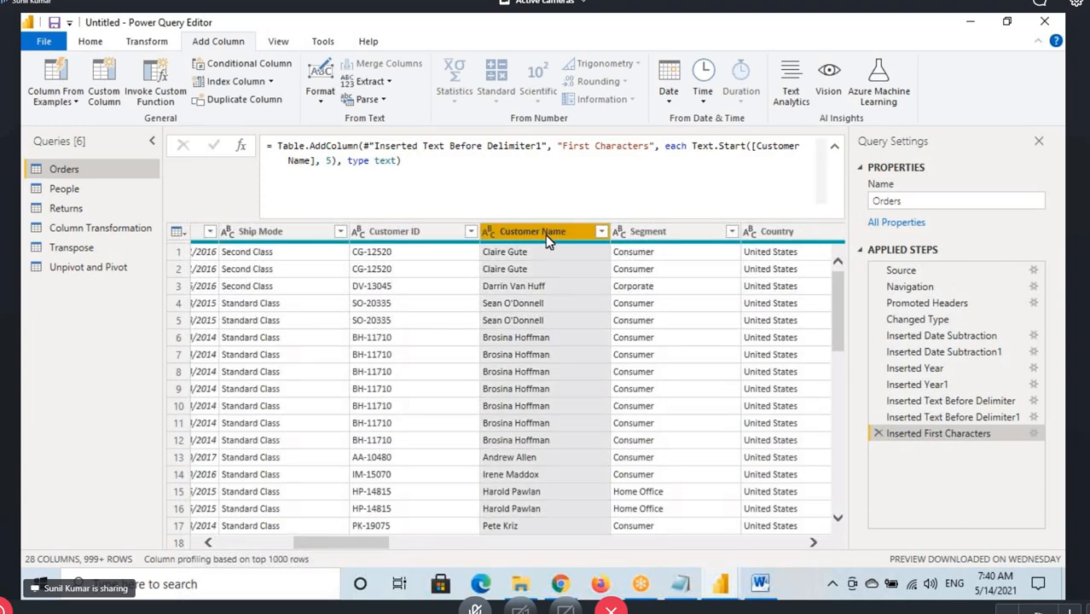
click(60, 104)
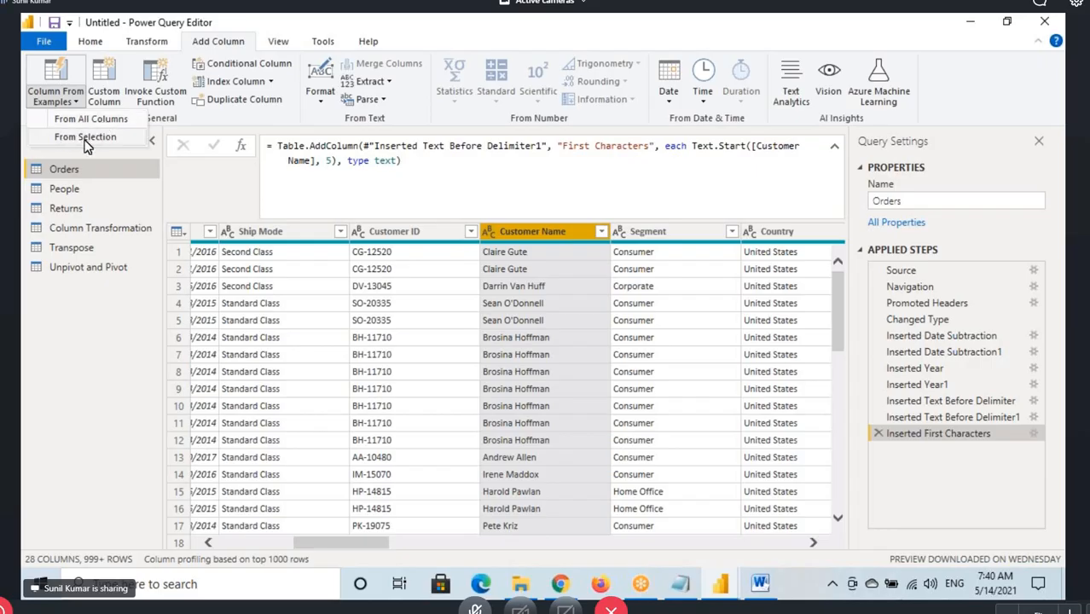
click(86, 138)
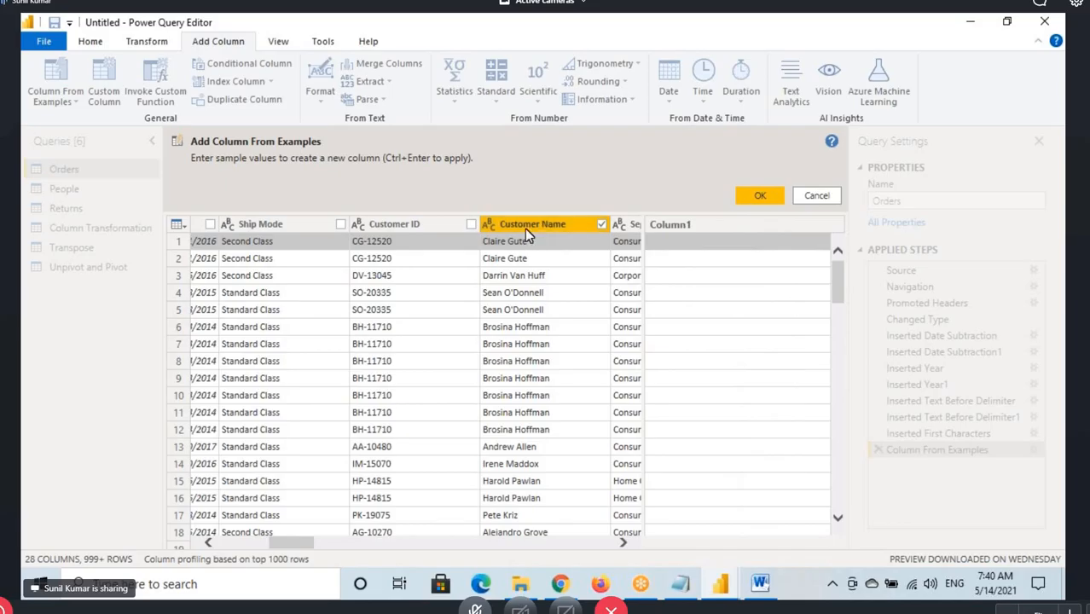
click(670, 246)
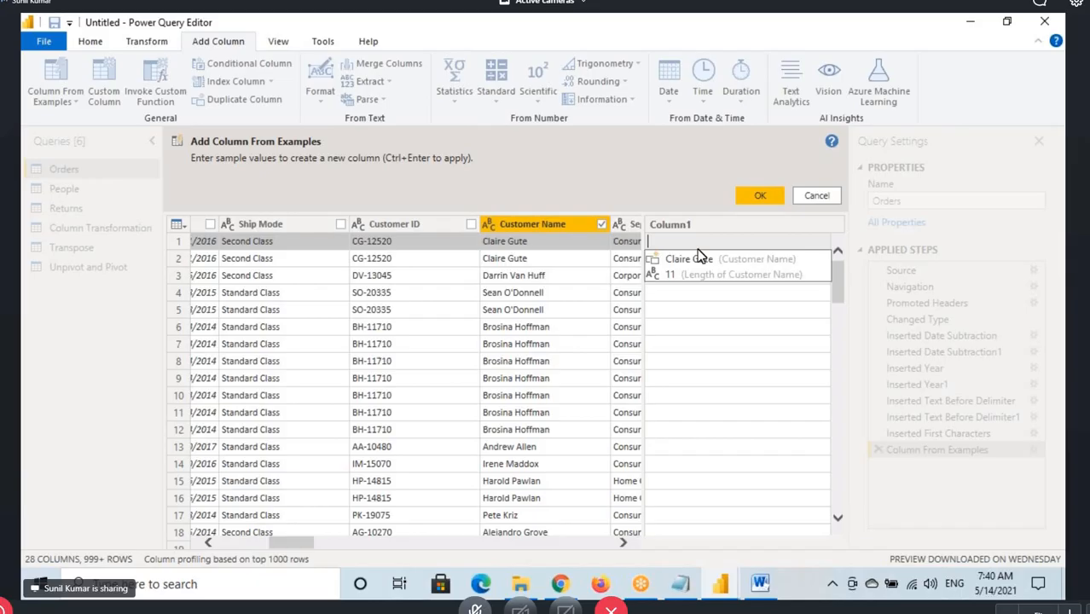
text(Clair)
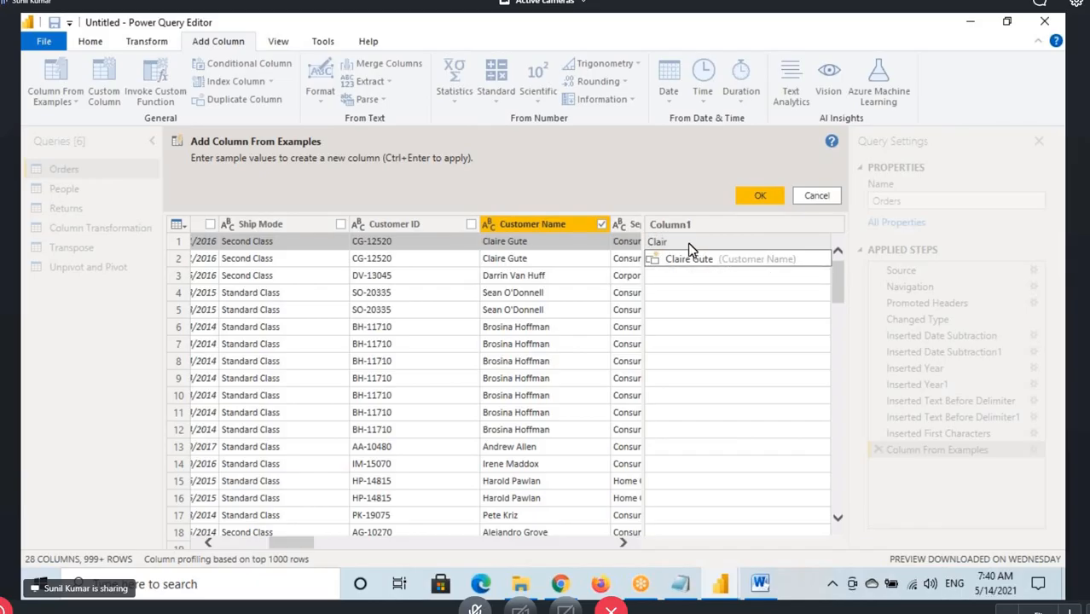
drag(675, 241, 527, 258)
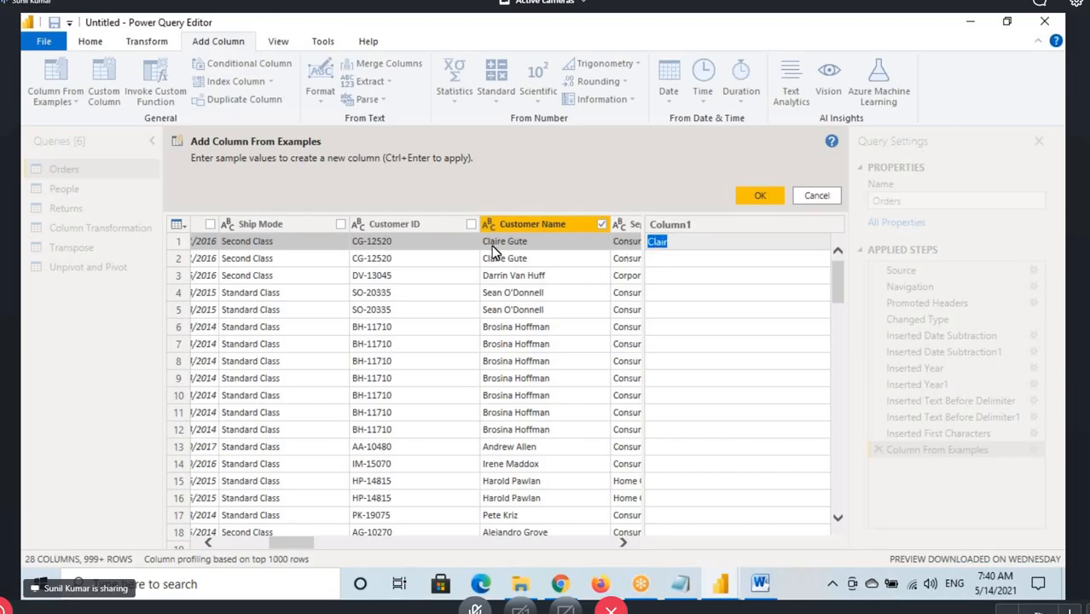
click(661, 245)
key(Return)
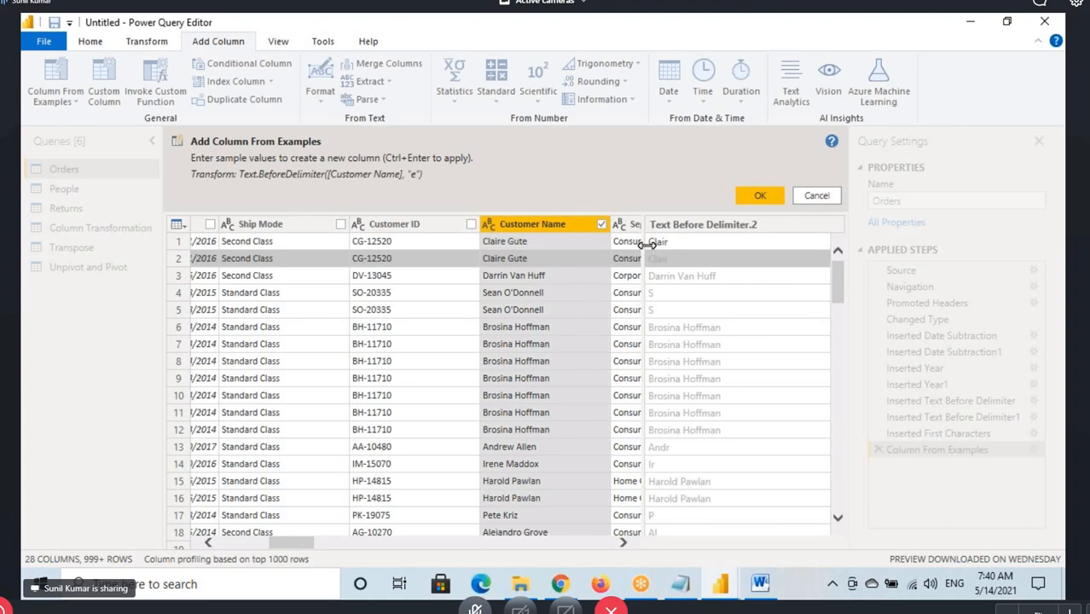
Box the first two suggested values, mark Text.BeforeDelimiter and its "e" delimiter, circle the rows 4 and 5 suggestions, and clear the annotations
click(665, 243)
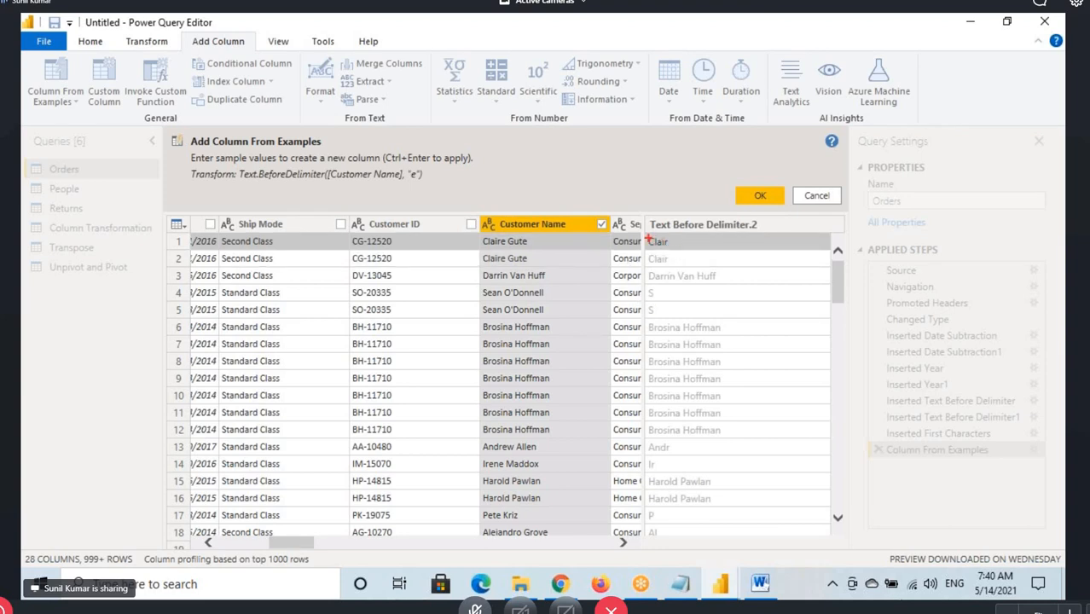
drag(646, 237, 709, 274)
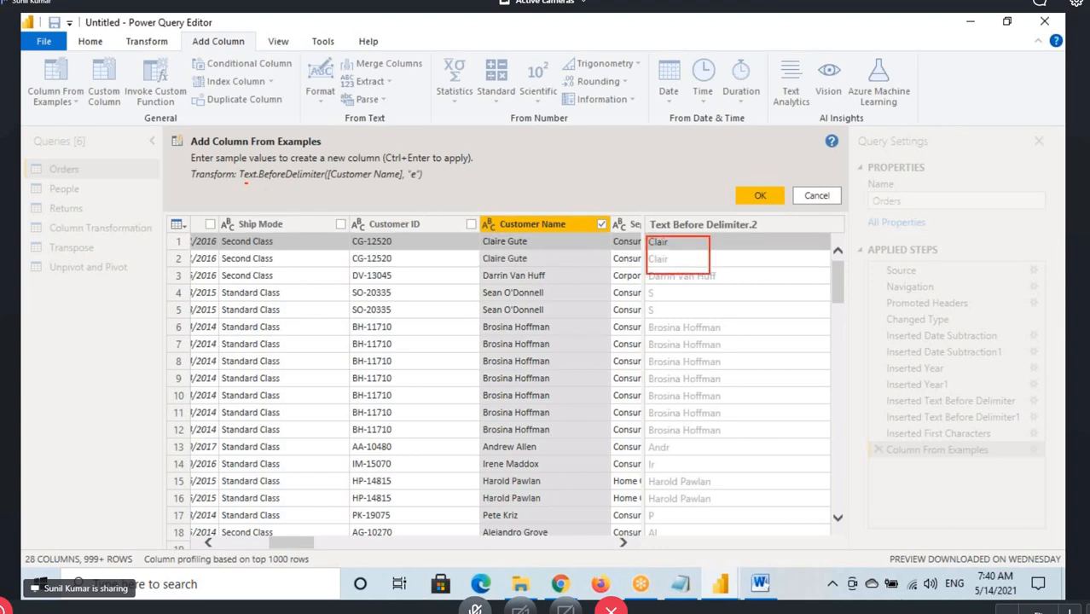
drag(246, 182, 325, 176)
drag(415, 212, 416, 182)
drag(645, 303, 657, 290)
mouse_move(668, 301)
mouse_down()
mouse_move(638, 300)
mouse_move(647, 317)
mouse_move(655, 302)
mouse_up()
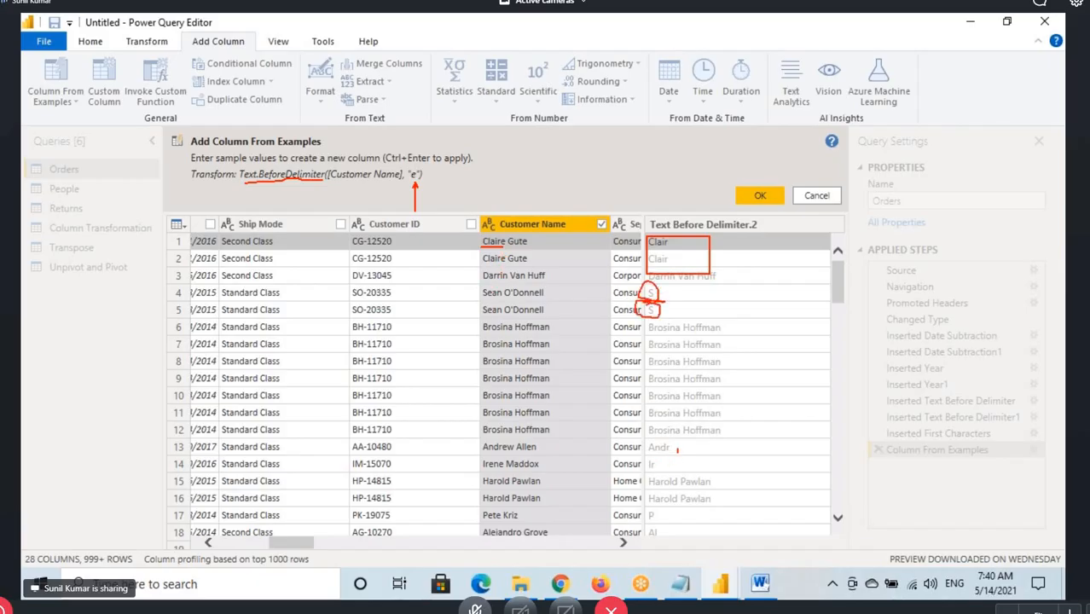
drag(678, 450, 672, 451)
key(Escape)
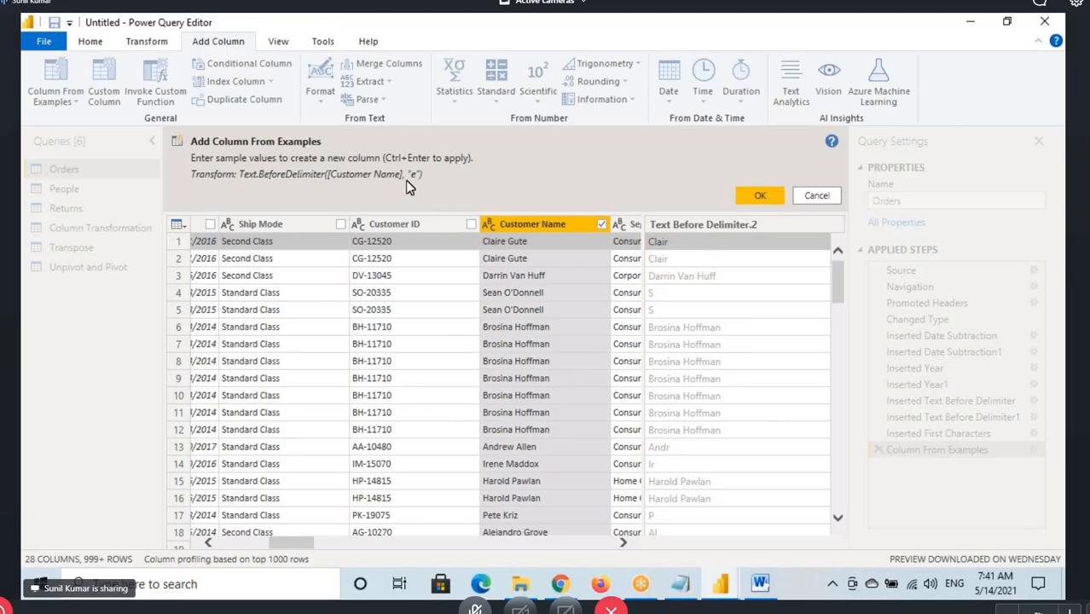
Point arrows at the "e" delimiter and the customer names in rows 1, 4 and 13, and cross out the row 13 suggestion
key(ctrl+2)
drag(416, 181, 424, 218)
drag(503, 246, 514, 265)
drag(483, 298, 497, 318)
drag(484, 447, 516, 470)
mouse_move(676, 459)
mouse_down()
mouse_move(644, 459)
mouse_move(653, 435)
mouse_move(641, 452)
mouse_move(669, 452)
mouse_move(663, 438)
mouse_move(642, 468)
mouse_up()
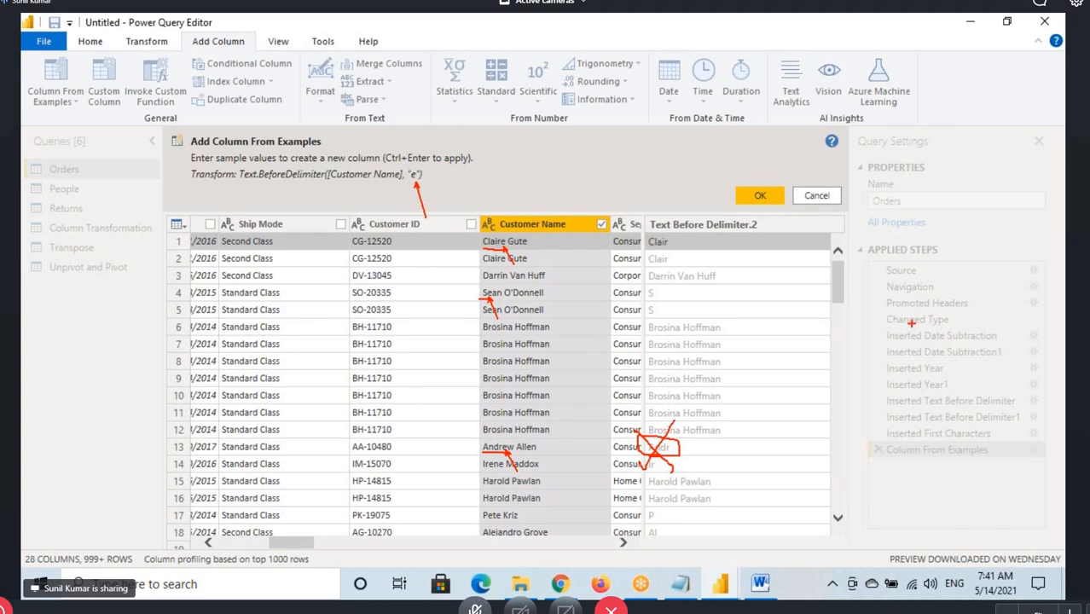
Tick and point to the row 1 sample, circle the Text.BeforeDelimiter transform, and draw strokes across the suggestions in rows 6 to 12
drag(671, 243, 707, 217)
drag(686, 171, 716, 263)
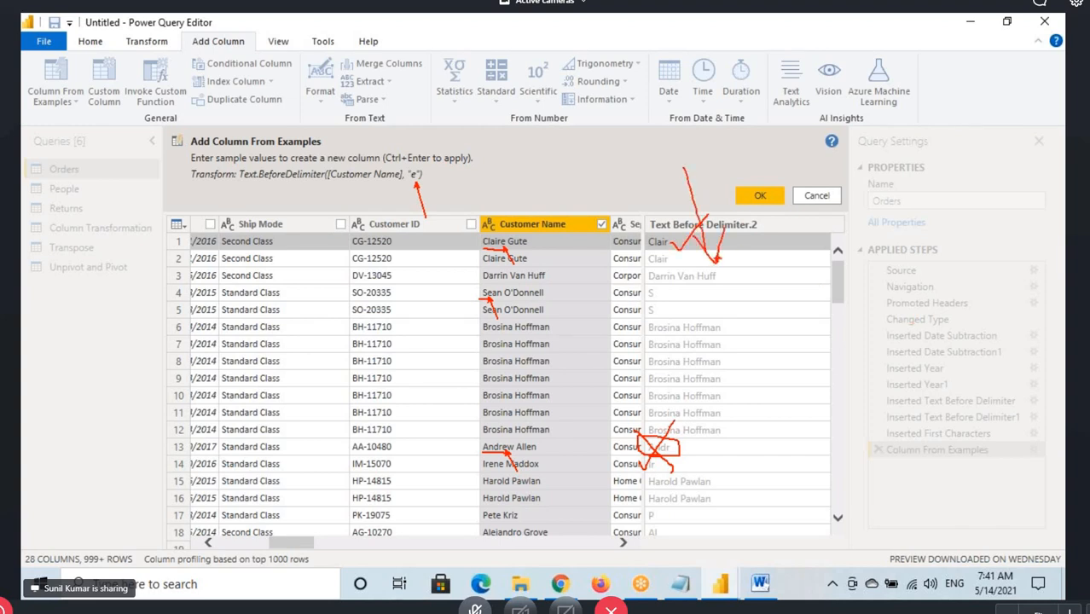
mouse_move(219, 176)
mouse_down()
mouse_move(429, 193)
mouse_move(258, 158)
mouse_move(191, 179)
mouse_move(223, 188)
mouse_up()
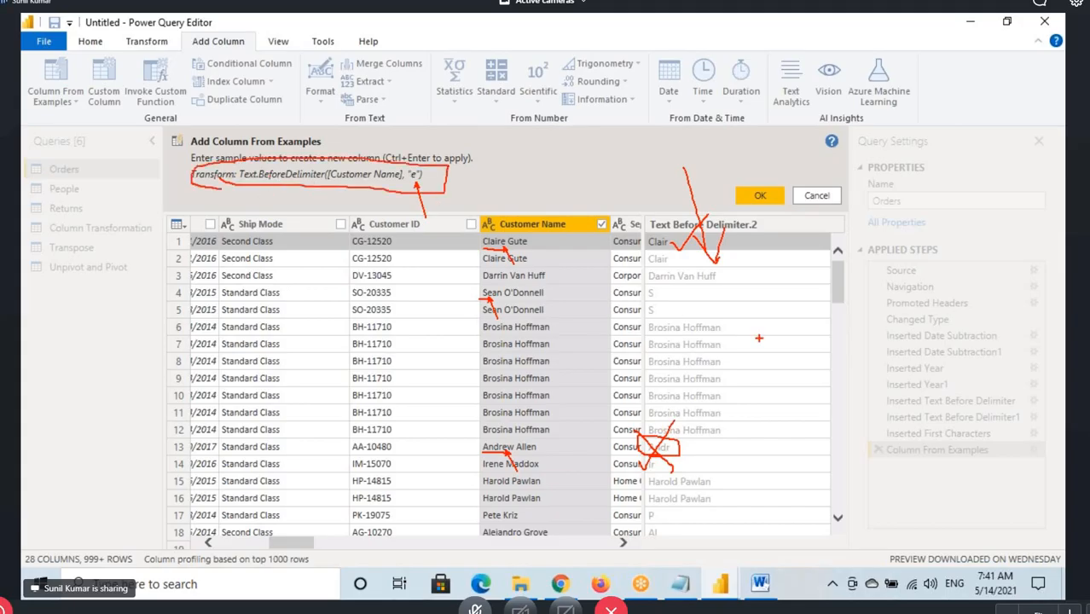
drag(684, 342, 735, 296)
drag(705, 368, 730, 331)
drag(710, 397, 747, 357)
drag(707, 424, 741, 387)
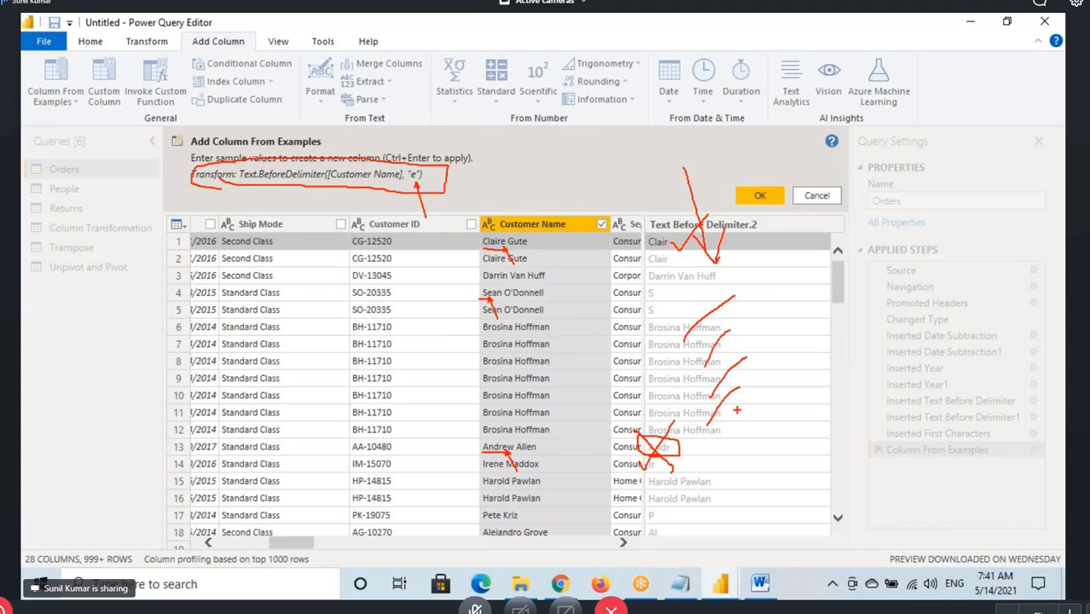
Correct the row 13 sample to the customer name's first five letters, and underline it and Text.Start in the transform
click(673, 452)
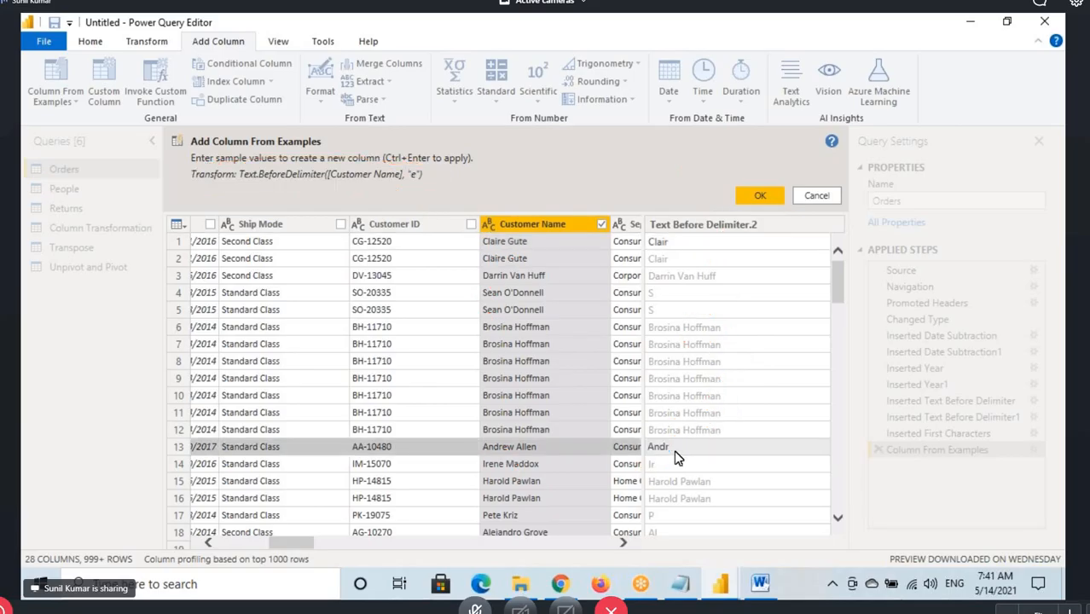
text(e)
click(662, 443)
key(Return)
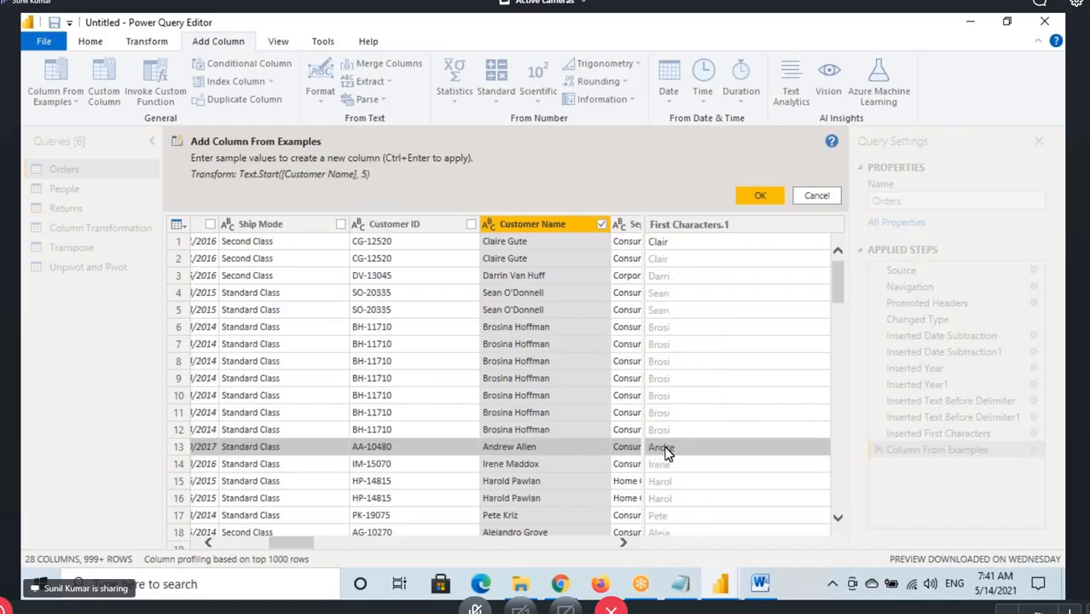
drag(650, 459, 679, 458)
drag(241, 183, 285, 179)
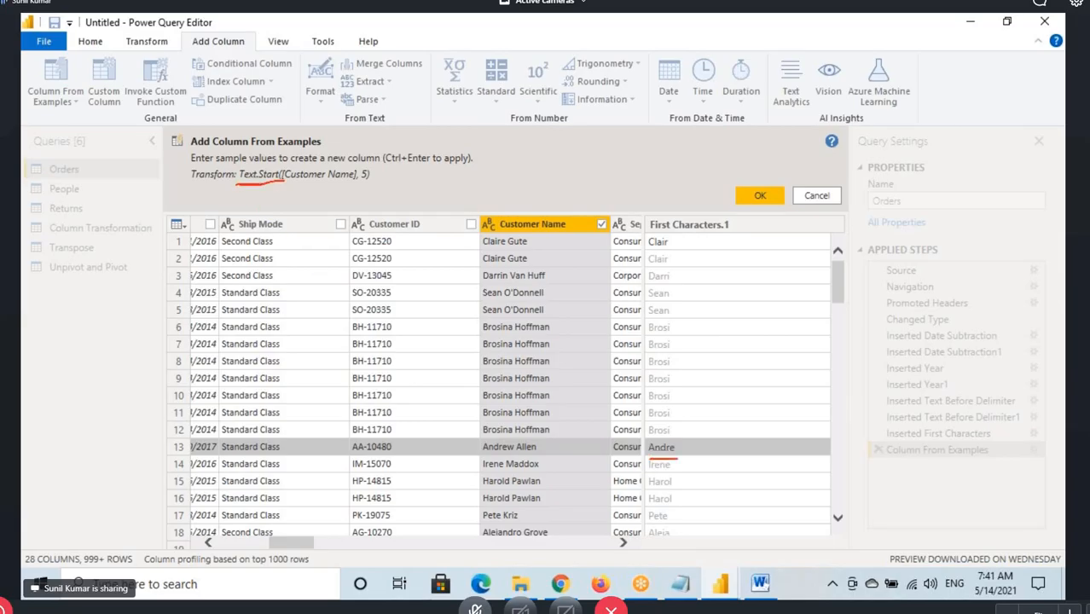
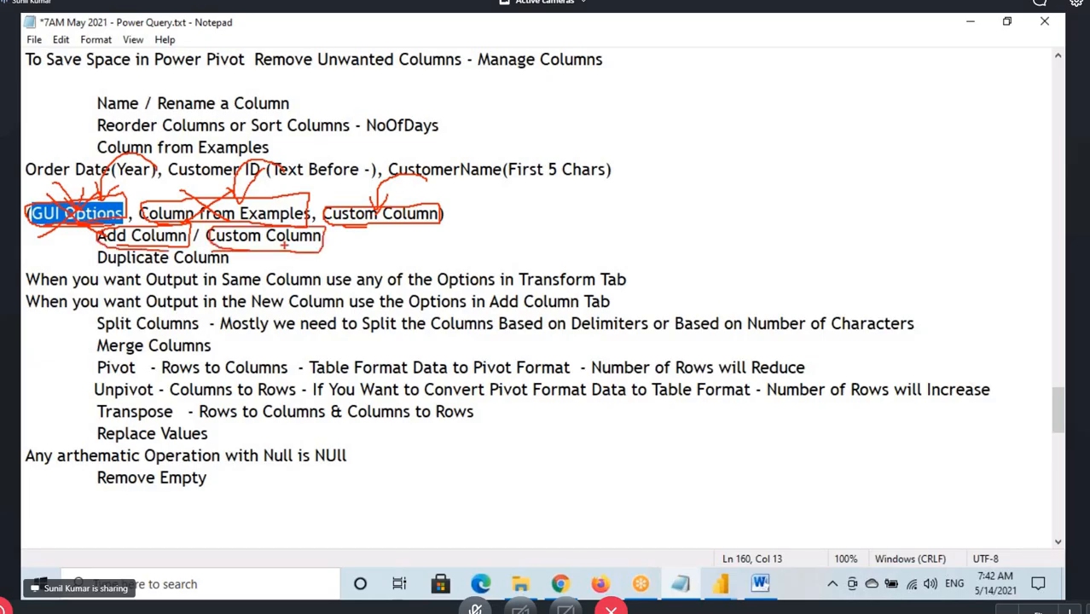
Clear the annotations over the notes, switch to the Power Query Editor, and collapse the expanded formula bar
key(Escape)
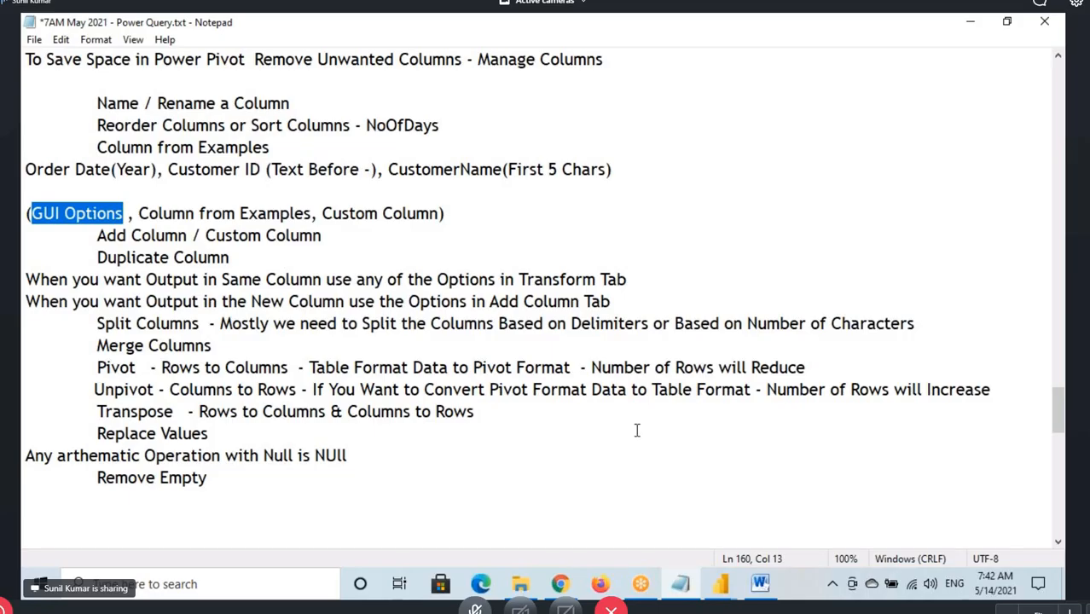
click(723, 590)
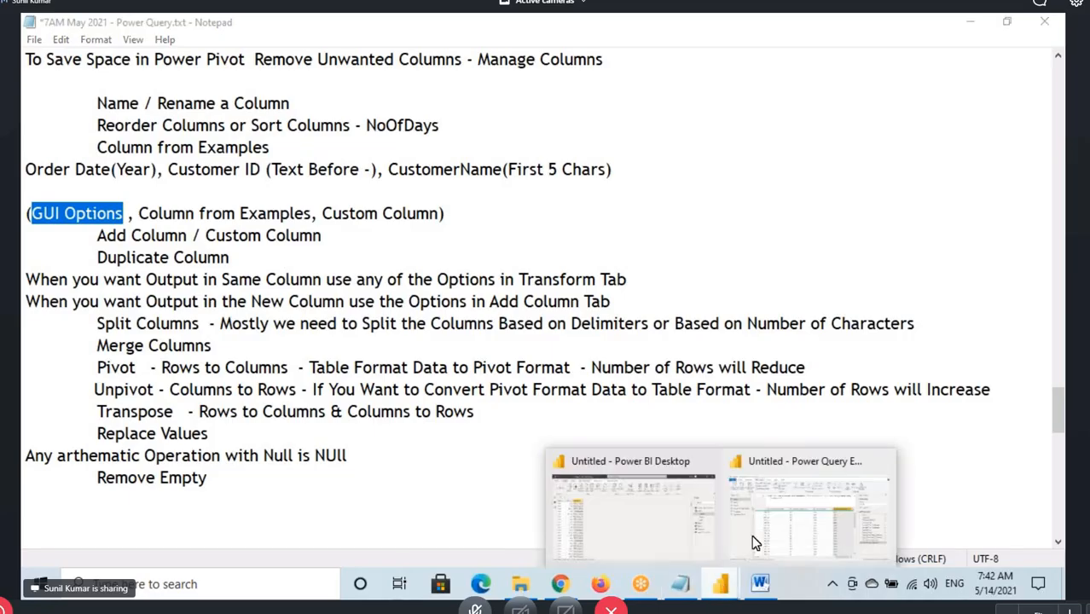
click(752, 535)
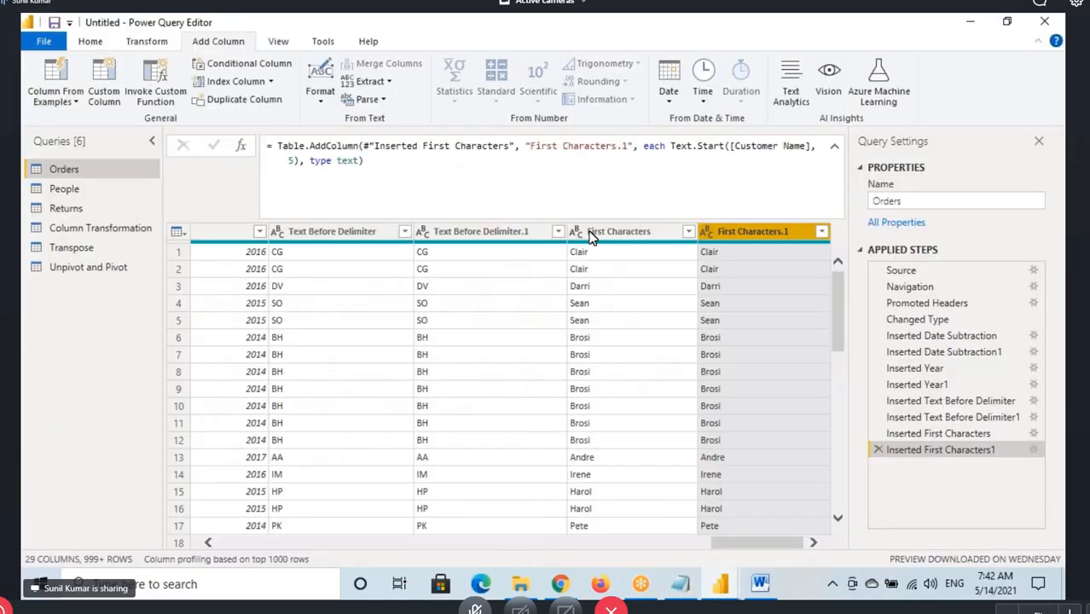
click(836, 147)
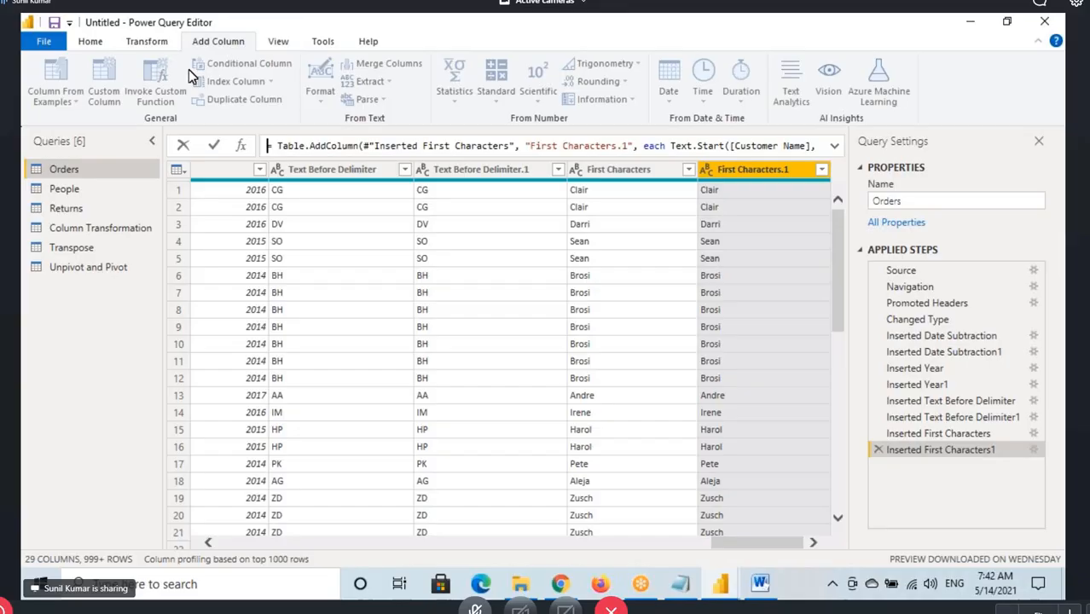
Annotate the Custom Column and Column From Examples commands, clear the annotations, and select the Order Date column of Orders
click(92, 43)
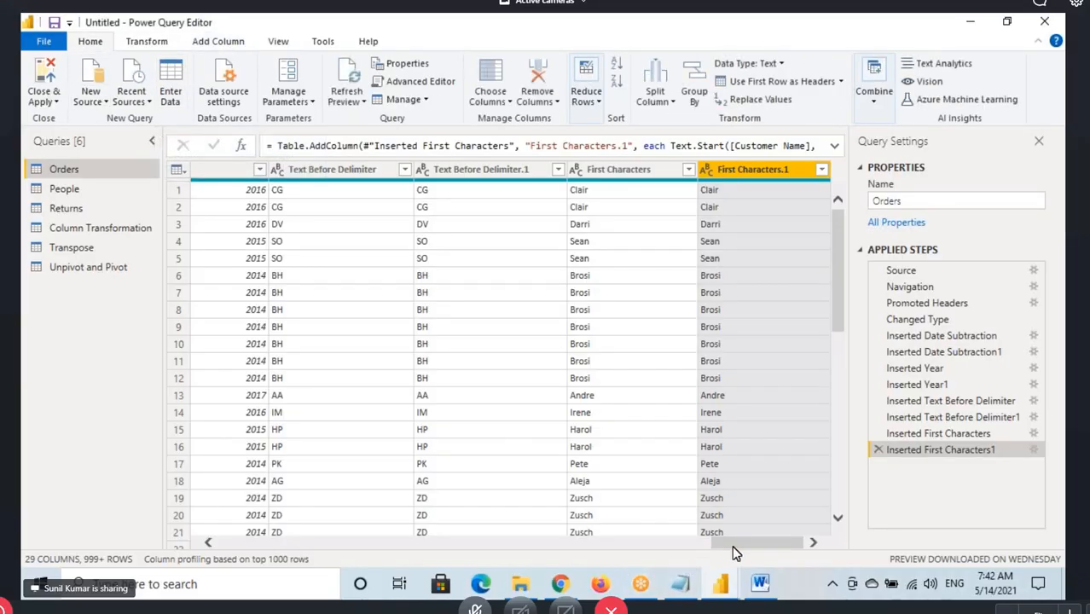
drag(734, 546, 234, 553)
click(218, 41)
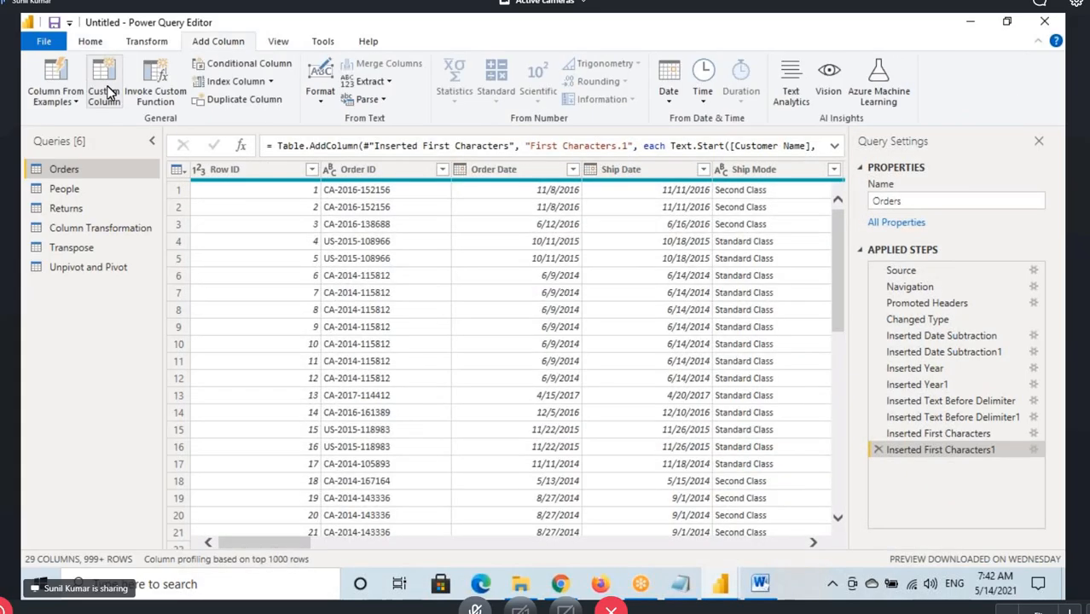
drag(84, 55, 123, 108)
mouse_move(29, 112)
mouse_down()
mouse_move(77, 114)
mouse_move(54, 109)
mouse_up()
mouse_move(42, 128)
mouse_down()
mouse_move(56, 110)
mouse_move(122, 106)
mouse_up()
key(Escape)
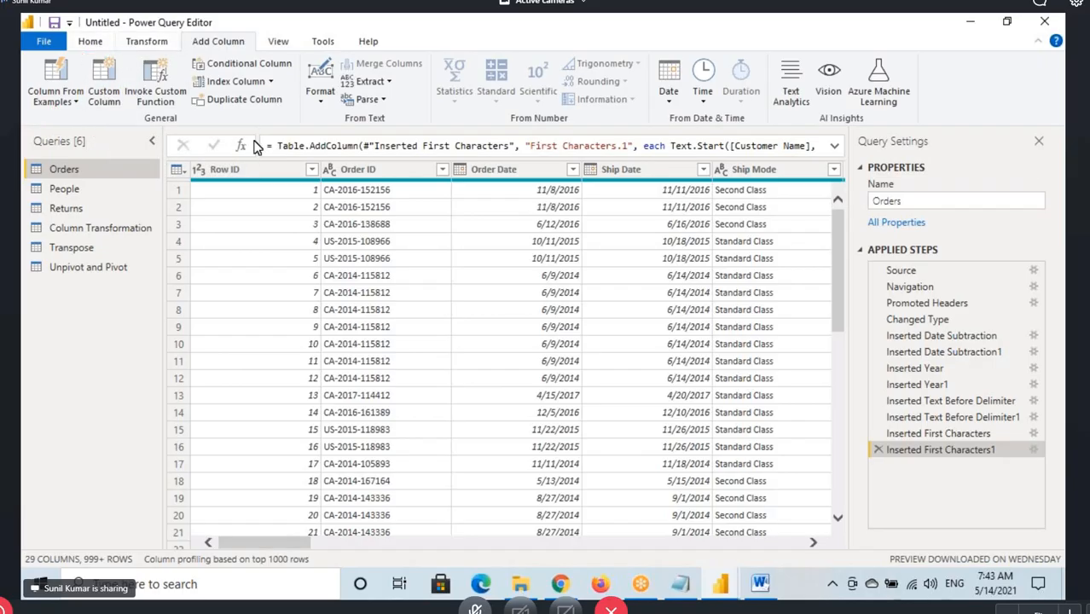
click(517, 169)
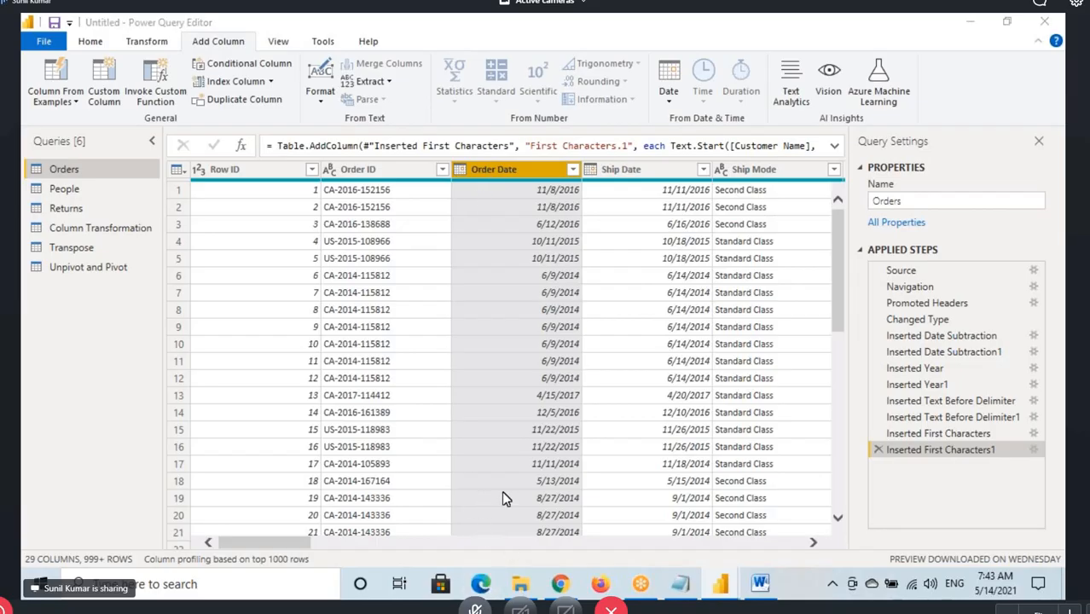
Open google.com in the Edge browser and enter the query "to Derive year from Date Column what is"
text(googl)
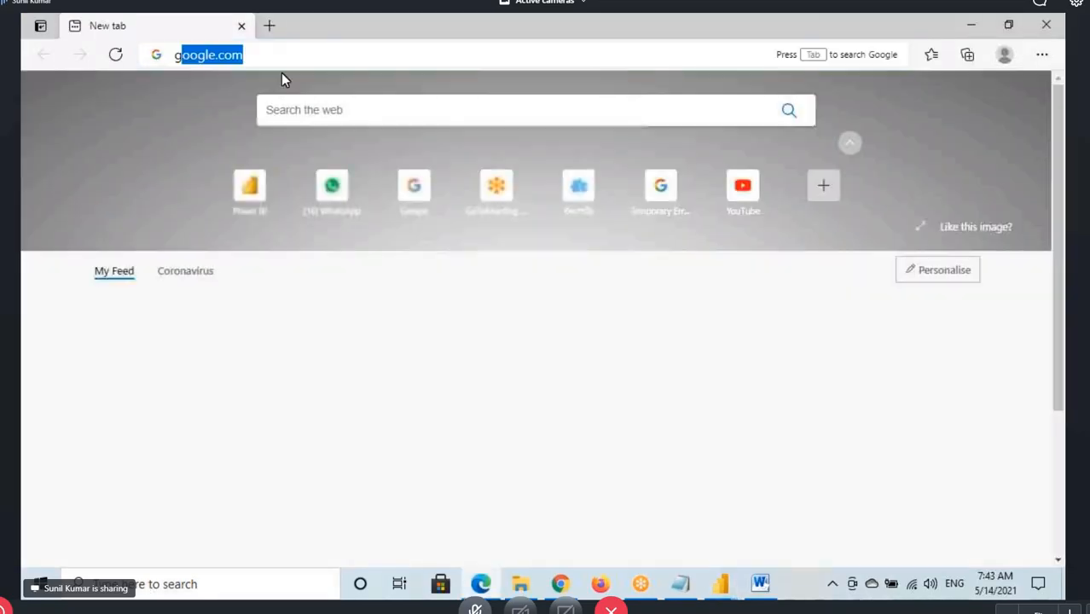
key(Return)
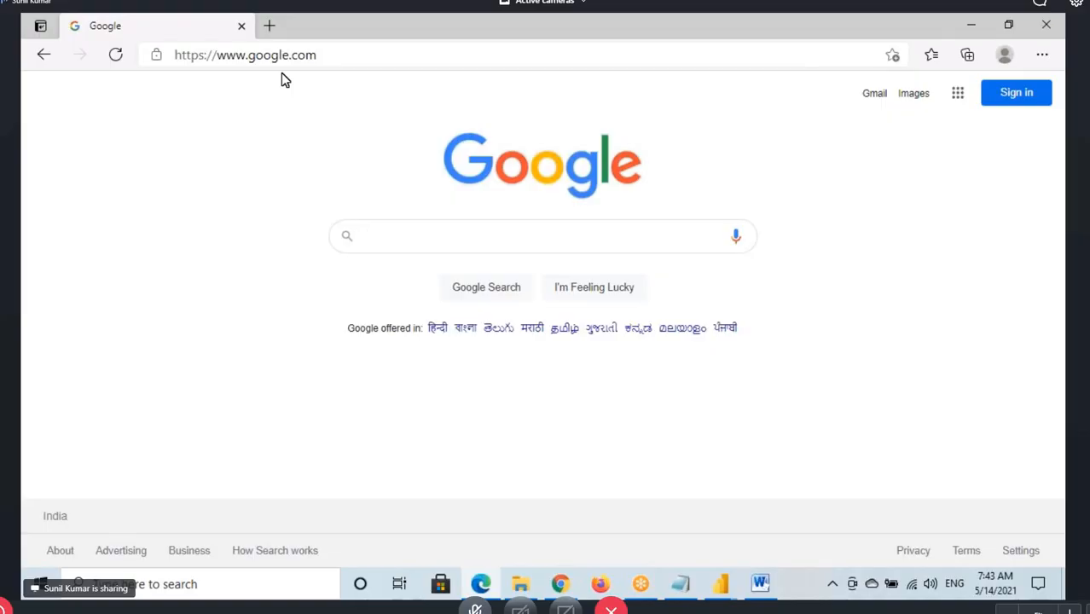
text(to )
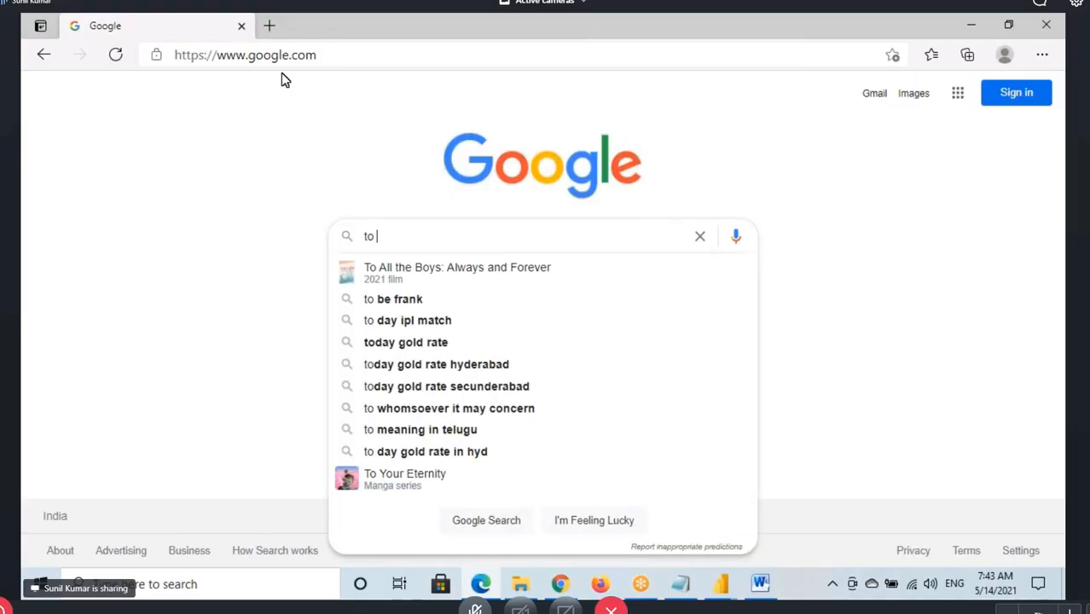
text(Derive ye)
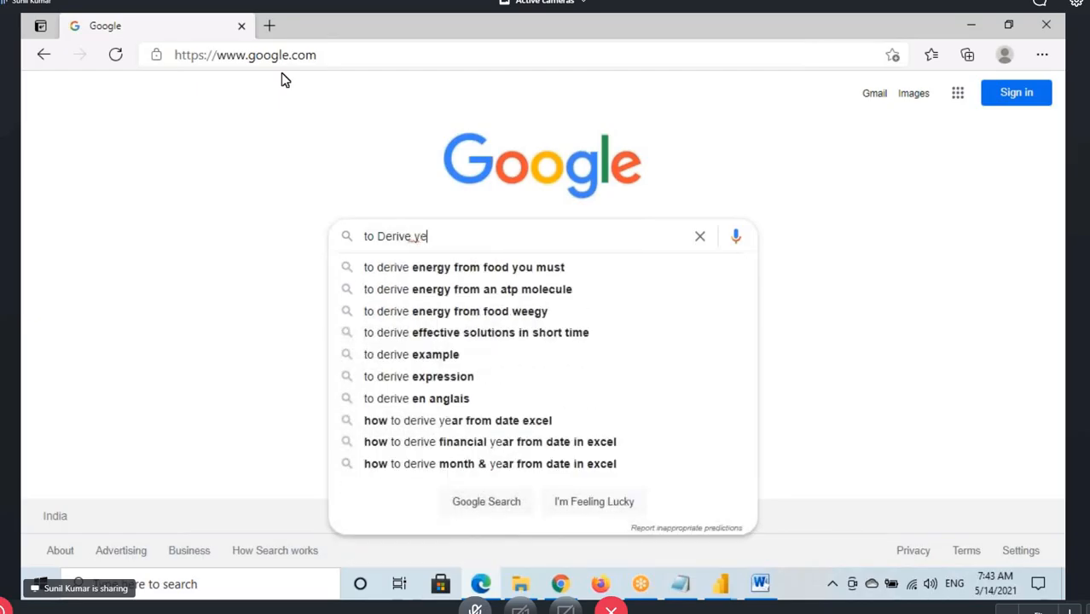
text(ar fr)
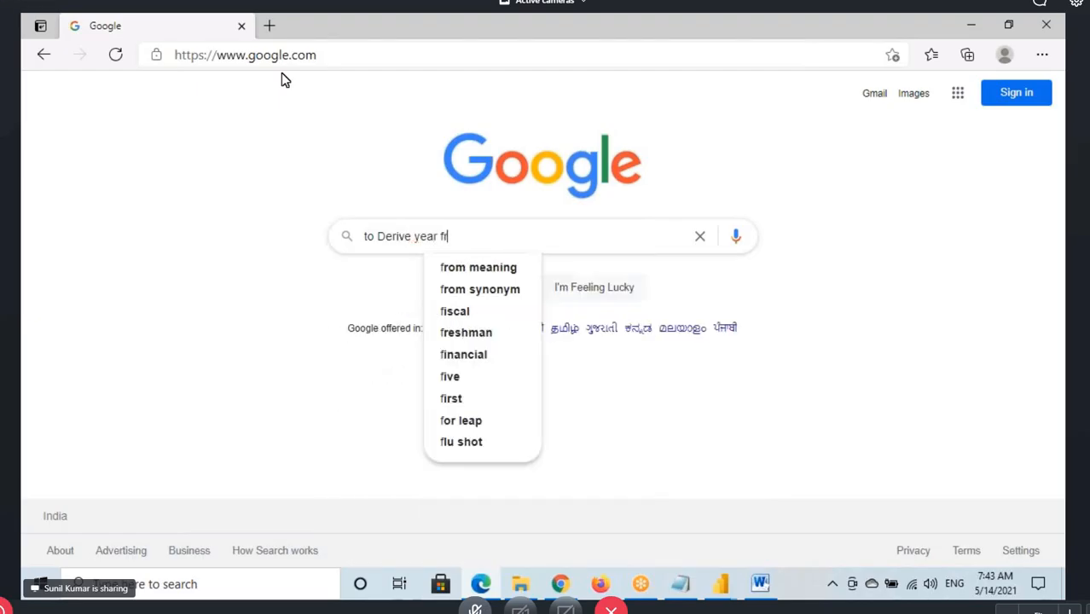
text(om Date C)
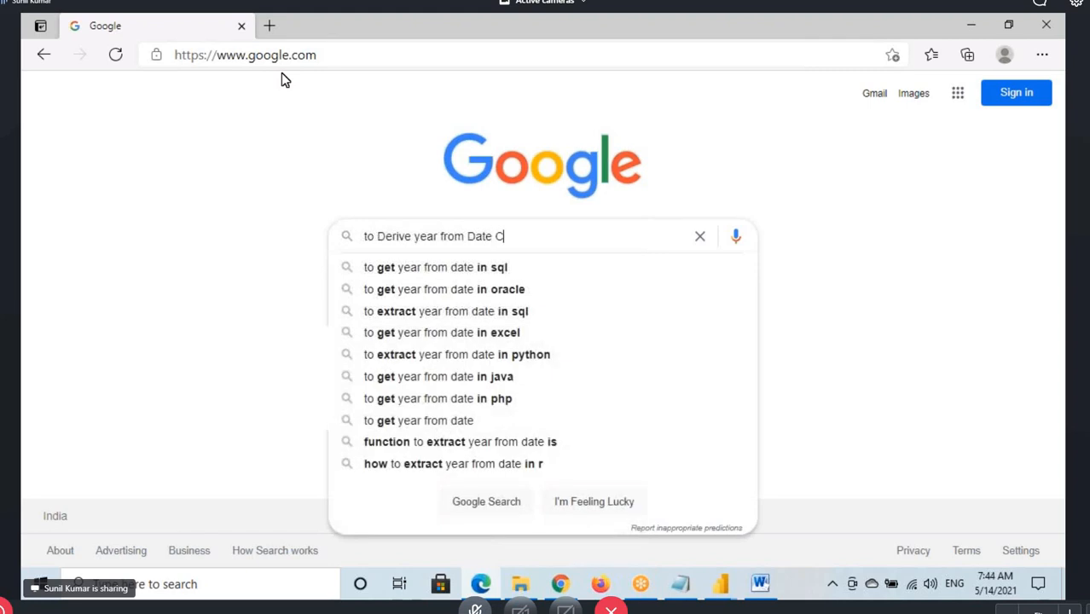
text(olumn w)
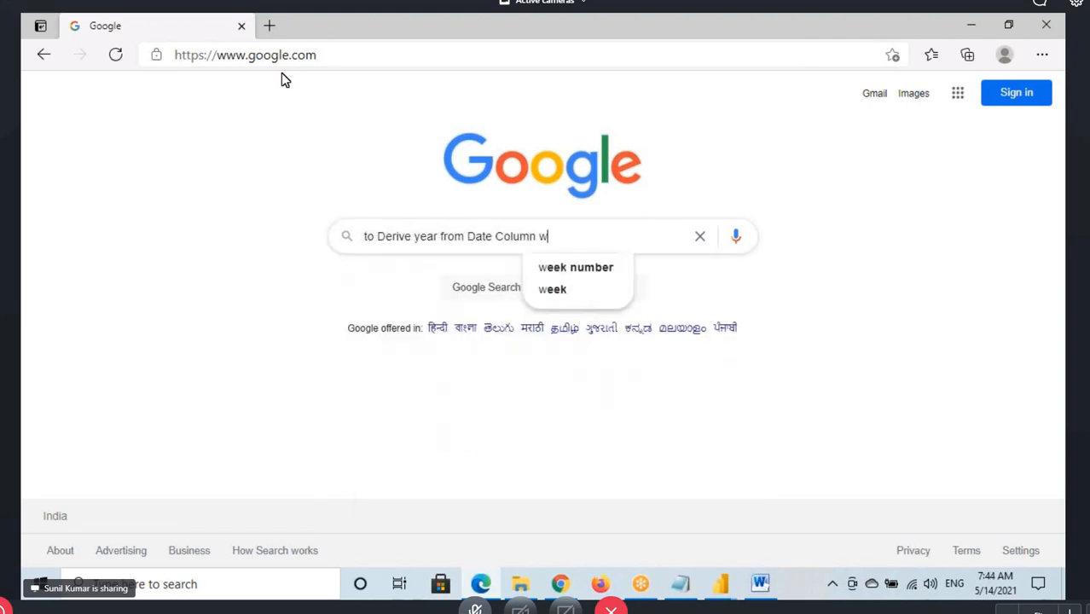
text(hat is)
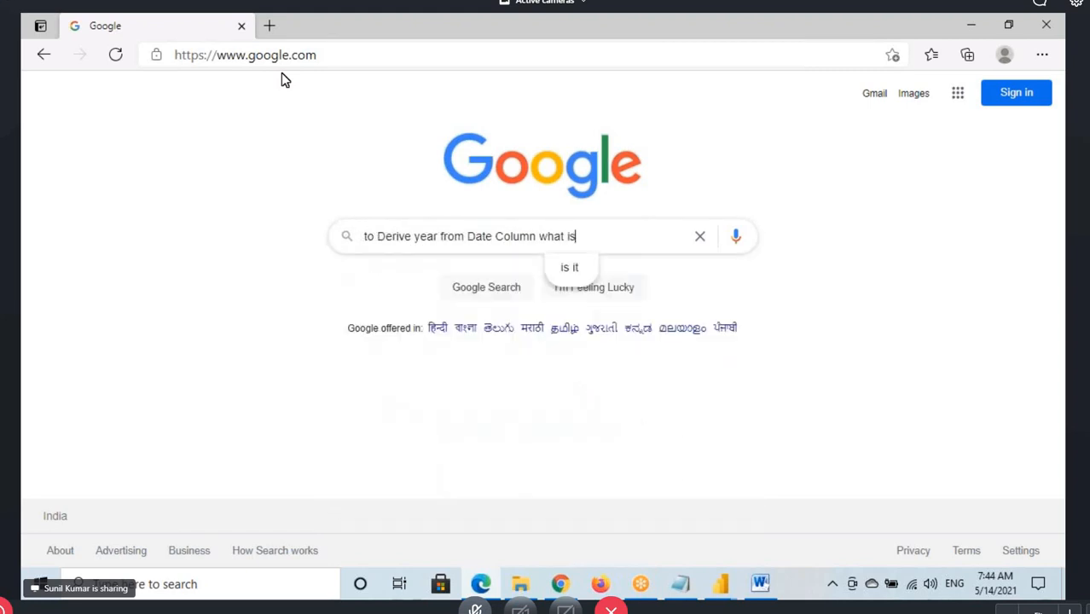
Replace the query's ending "what is" with "M Language Function" and run the Google search
key(BackSpace)
key(BackSpace)
key(BackSpace)
key(BackSpace)
key(BackSpace)
key(BackSpace)
key(BackSpace)
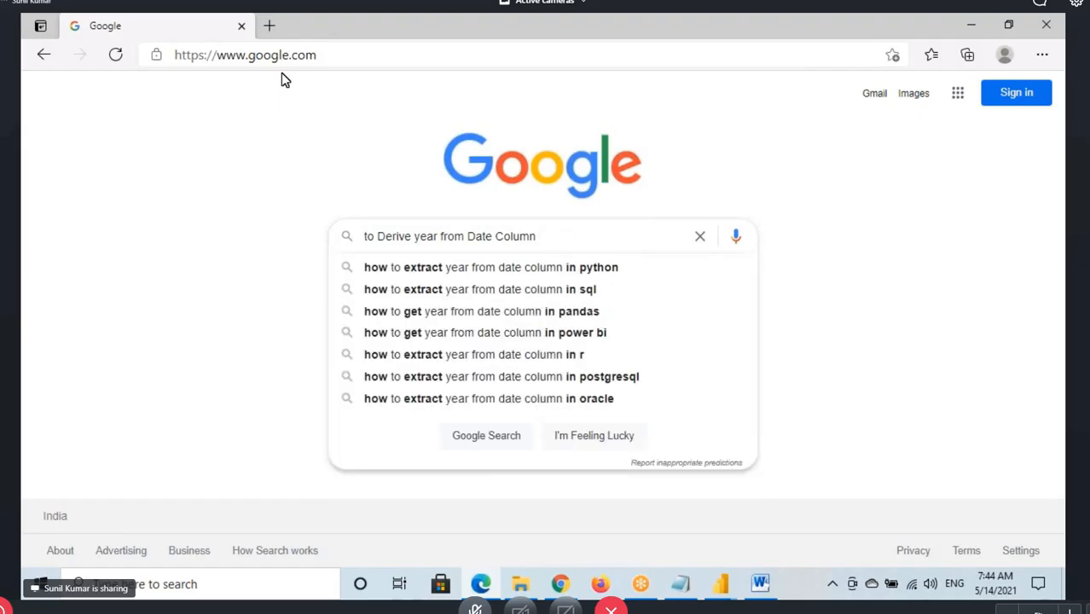
text(M)
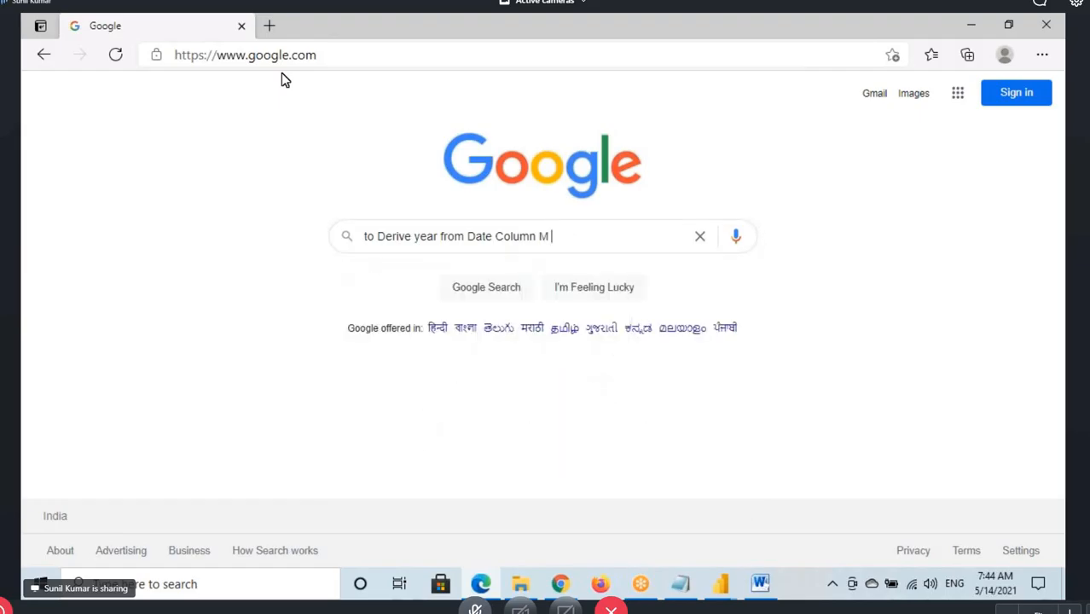
text( Lang)
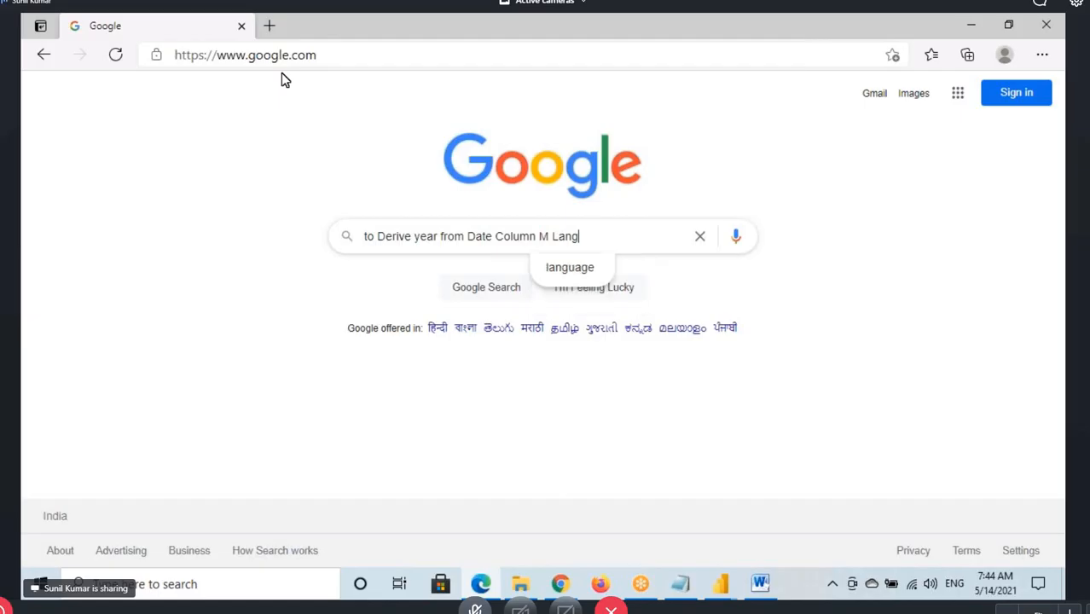
key(BackSpace)
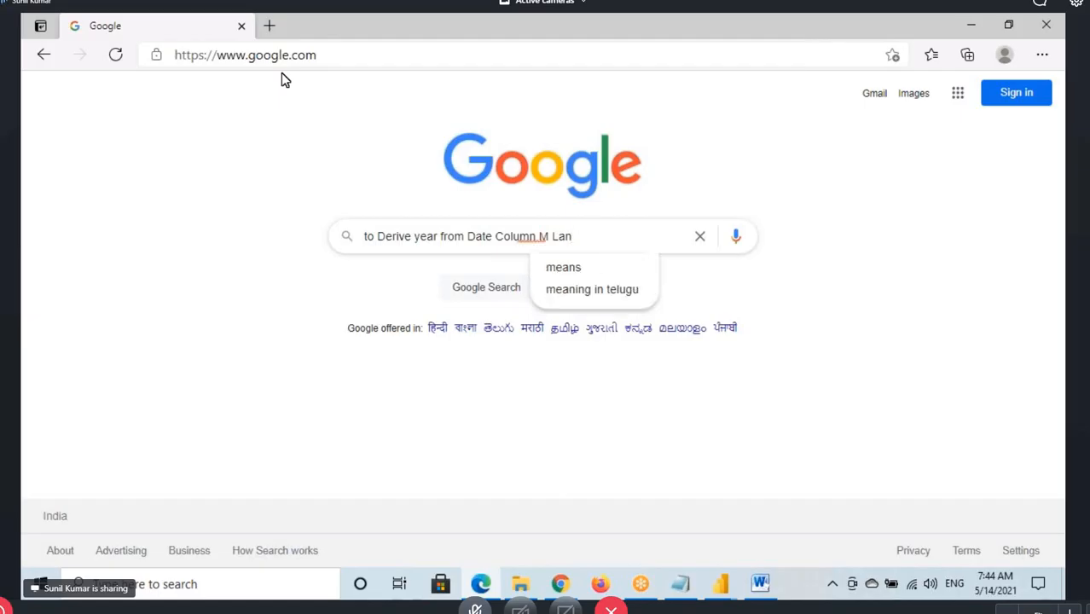
text(guage F)
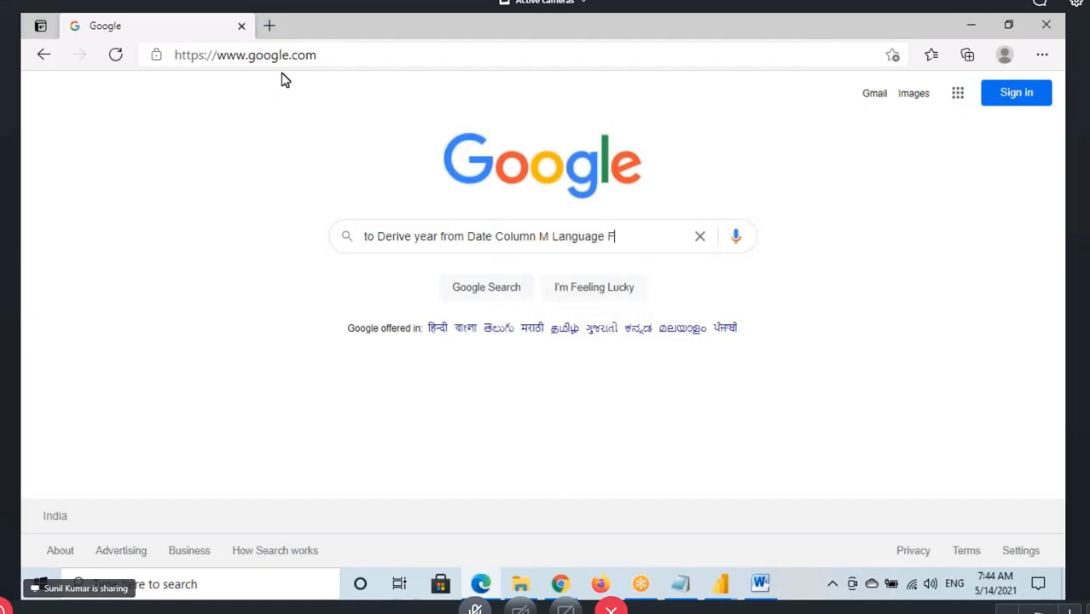
text(unction)
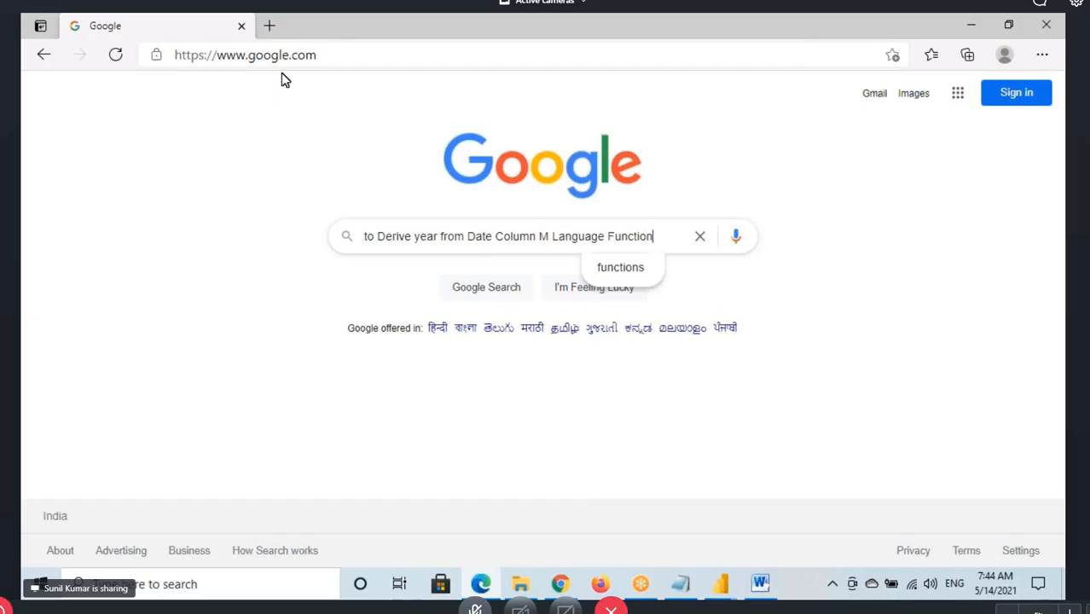
key(Return)
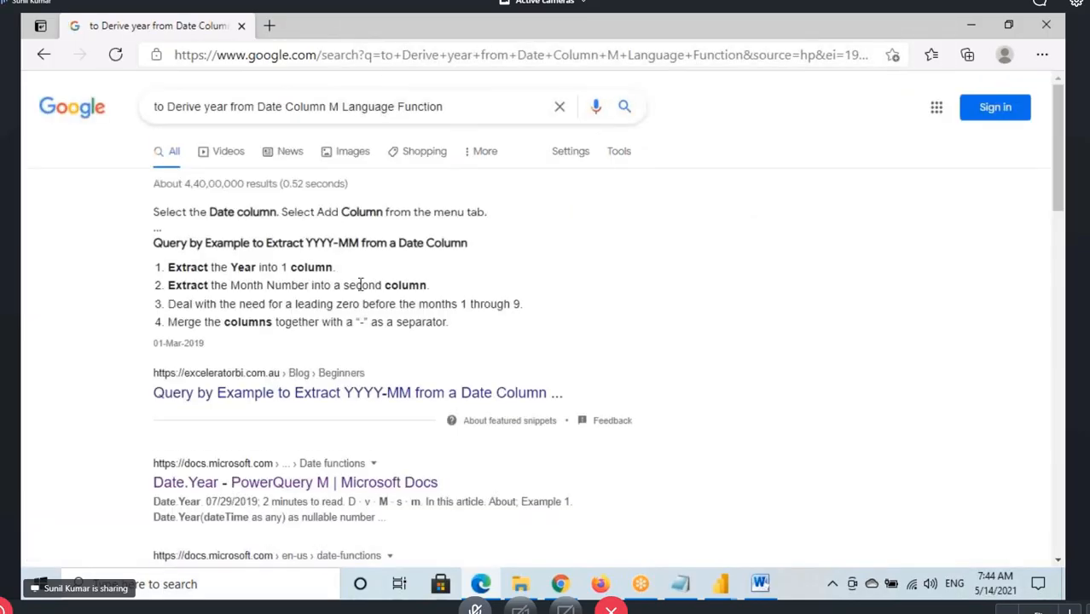
Open the "Date.Year - PowerQuery M | Microsoft Docs" search result in a new tab and display that page
scroll(359, 284, down, 3)
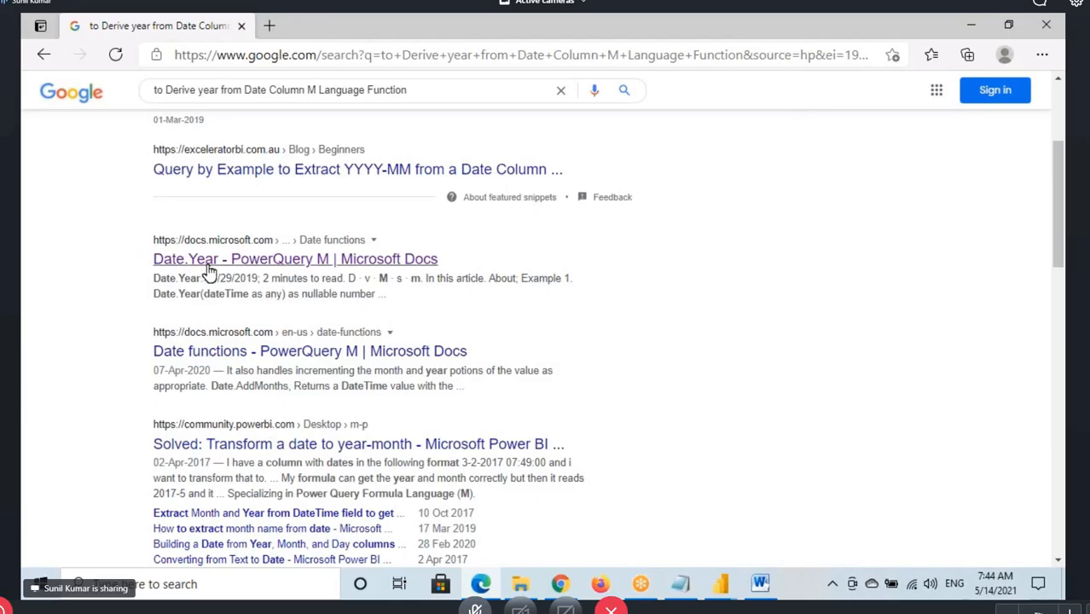
ctrl+click(261, 260)
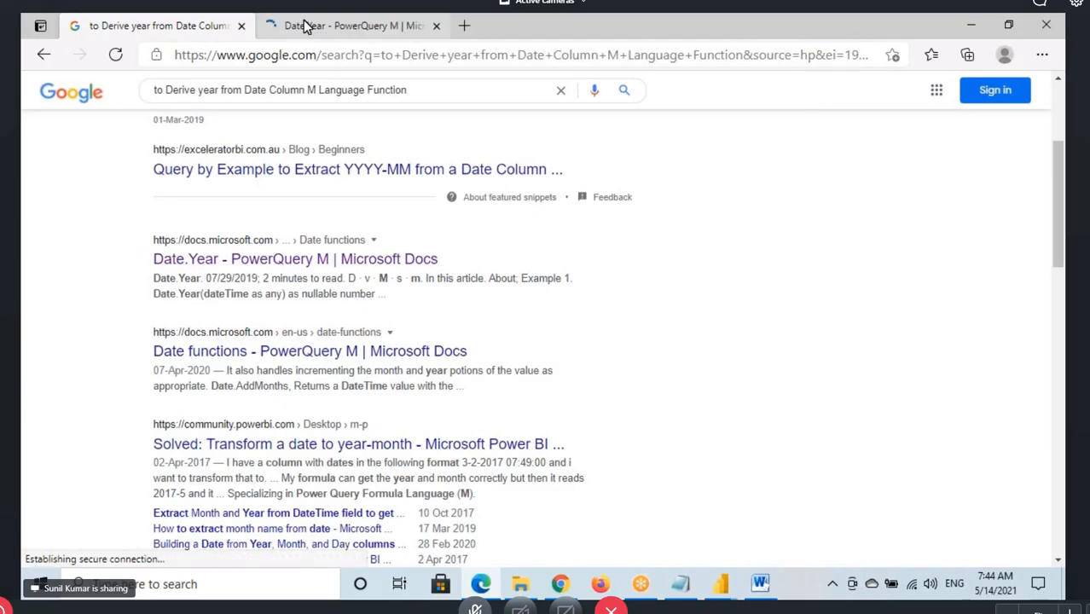
key(ctrl+Tab)
Highlight and box the Date.Year heading, underline the function and its dateTime argument in the syntax, and point an arrow at the argument
drag(318, 277, 443, 283)
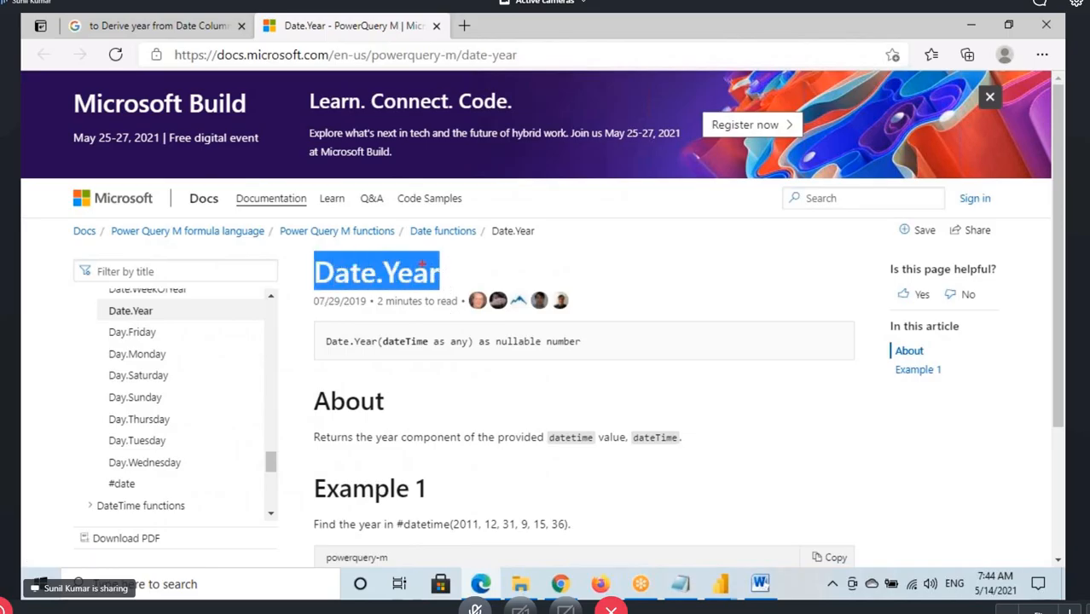
drag(314, 255, 442, 291)
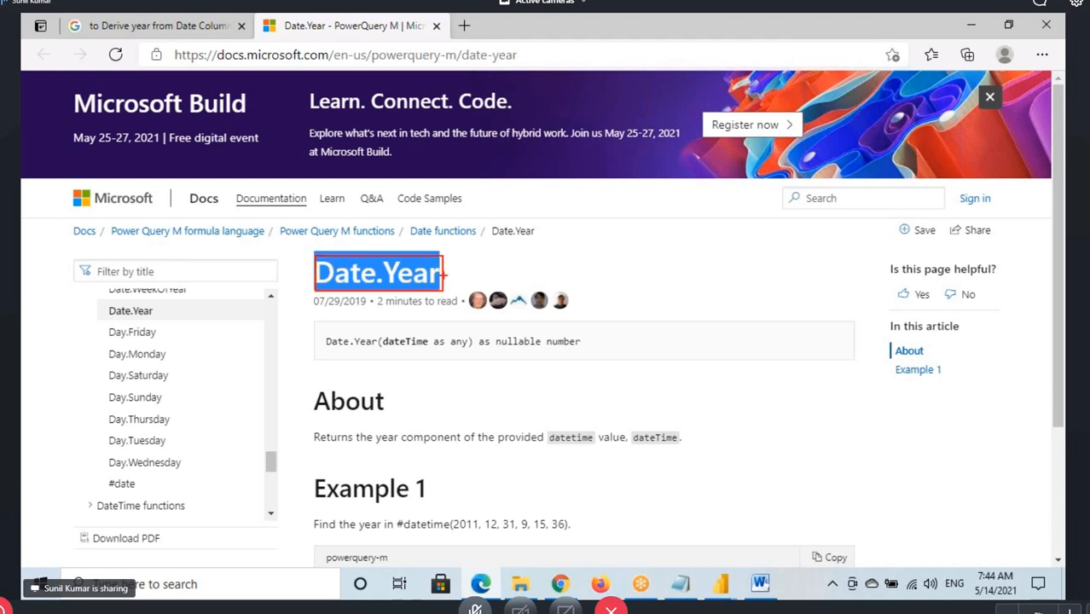
mouse_move(326, 349)
mouse_down()
mouse_move(374, 354)
mouse_move(364, 353)
mouse_move(374, 367)
mouse_up()
mouse_move(351, 327)
mouse_down()
mouse_move(363, 300)
mouse_move(404, 336)
mouse_move(410, 323)
mouse_move(428, 352)
mouse_up()
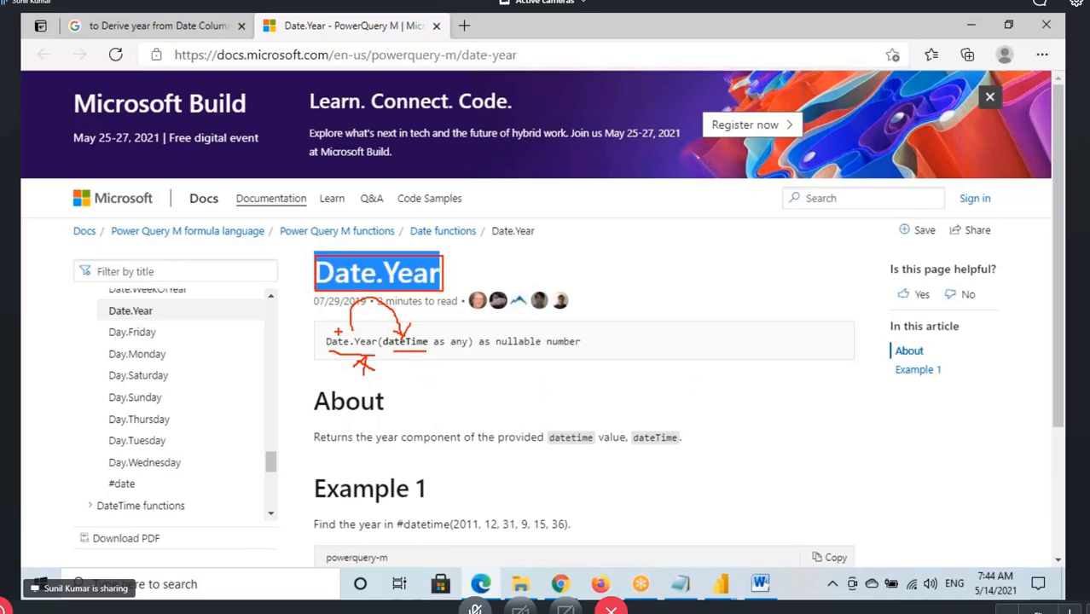
Switch back to the Power Query Editor, start a Custom Column for Orders, and move its dialog so the column headers show
click(721, 583)
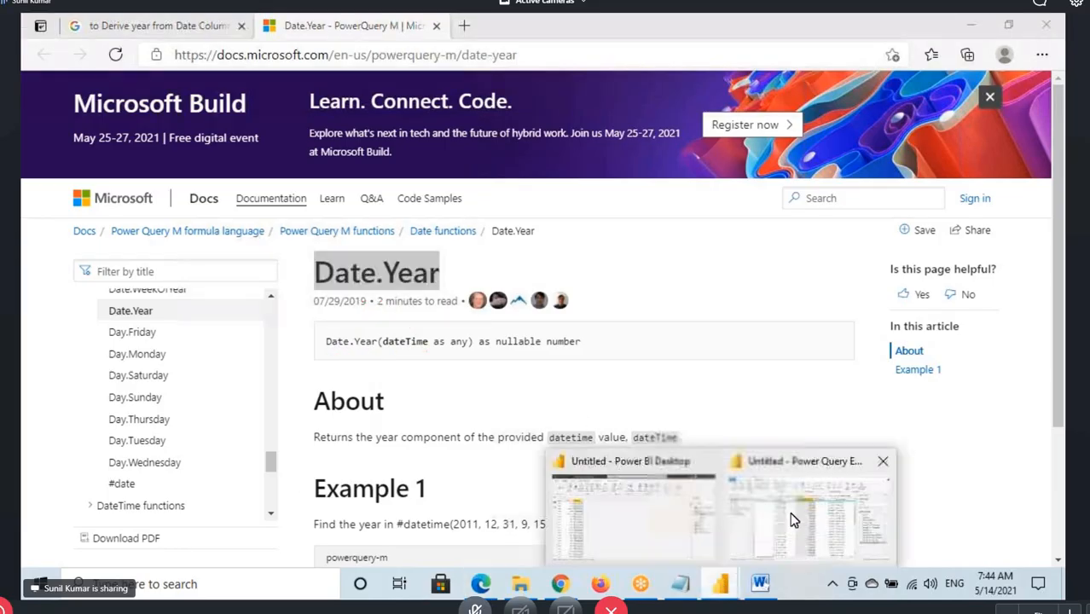
click(791, 519)
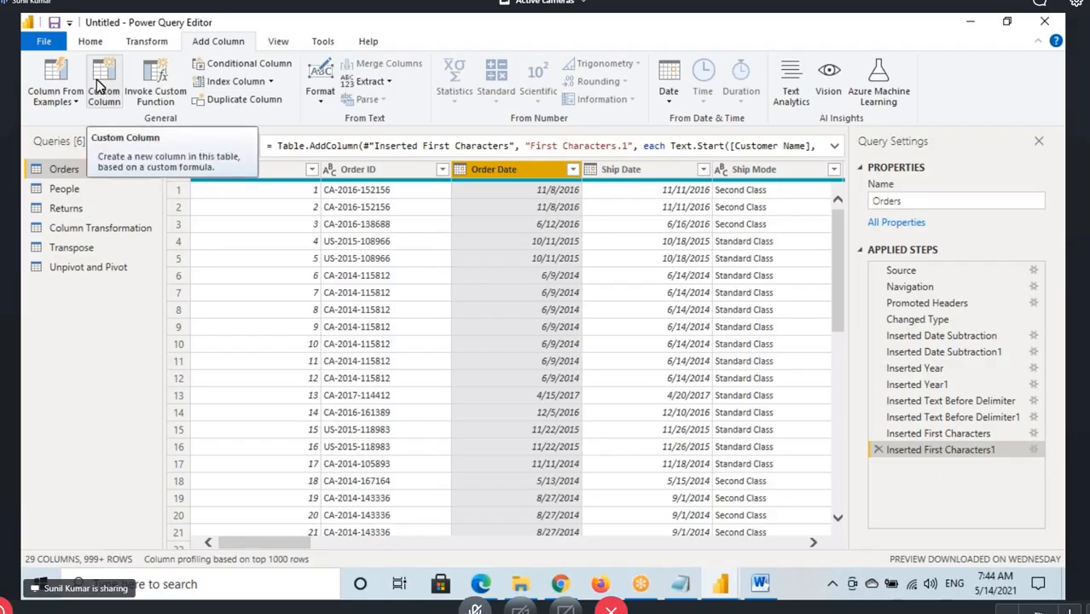
click(98, 86)
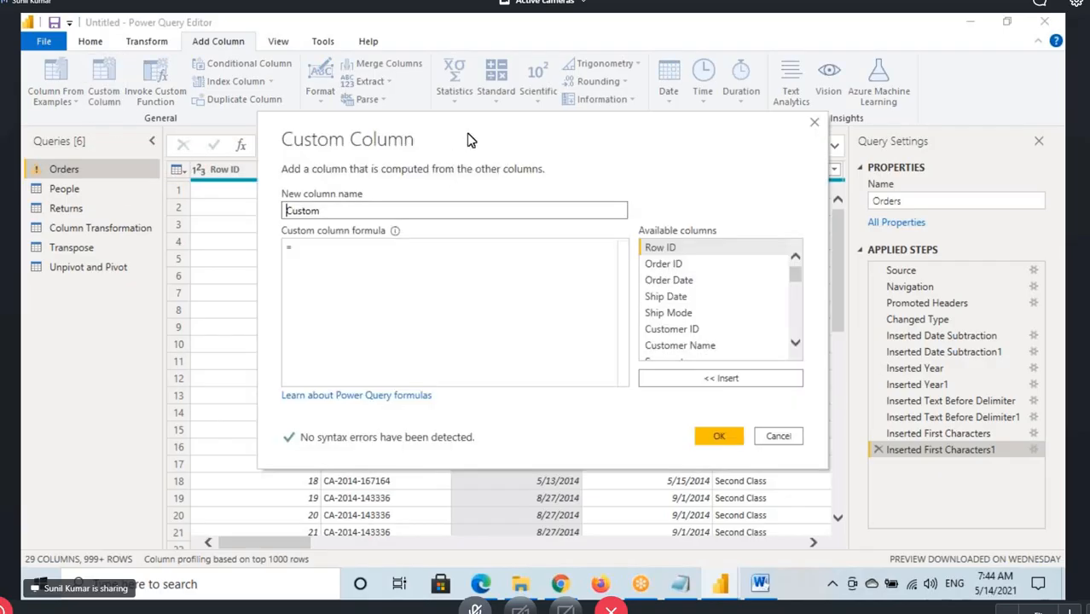
drag(467, 139, 422, 202)
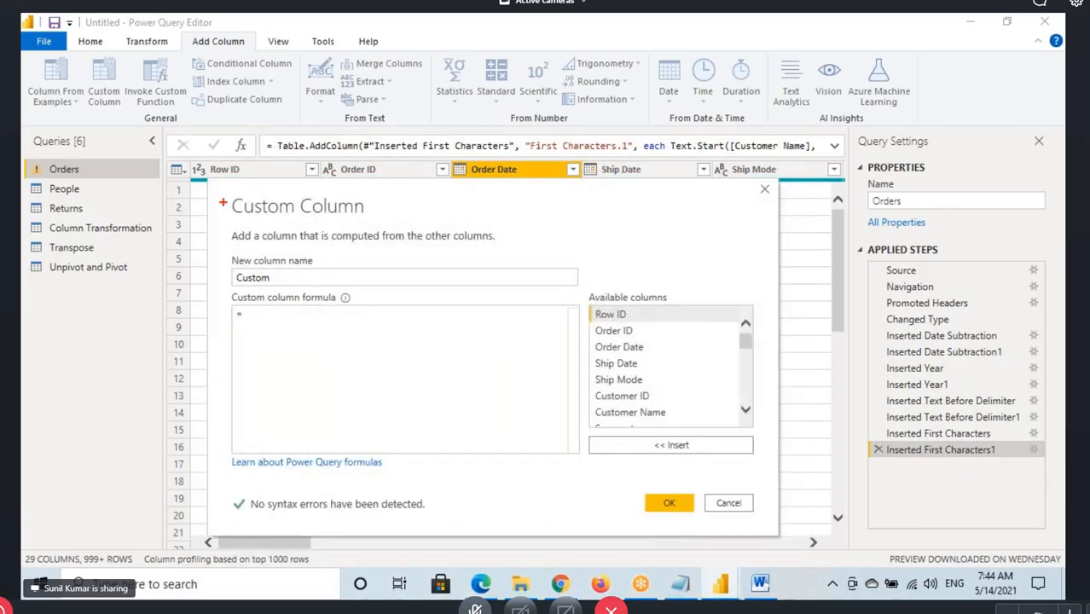
Box the Custom Column title and underline "column that is" and "computed from the other columns" in its description
drag(223, 202, 392, 223)
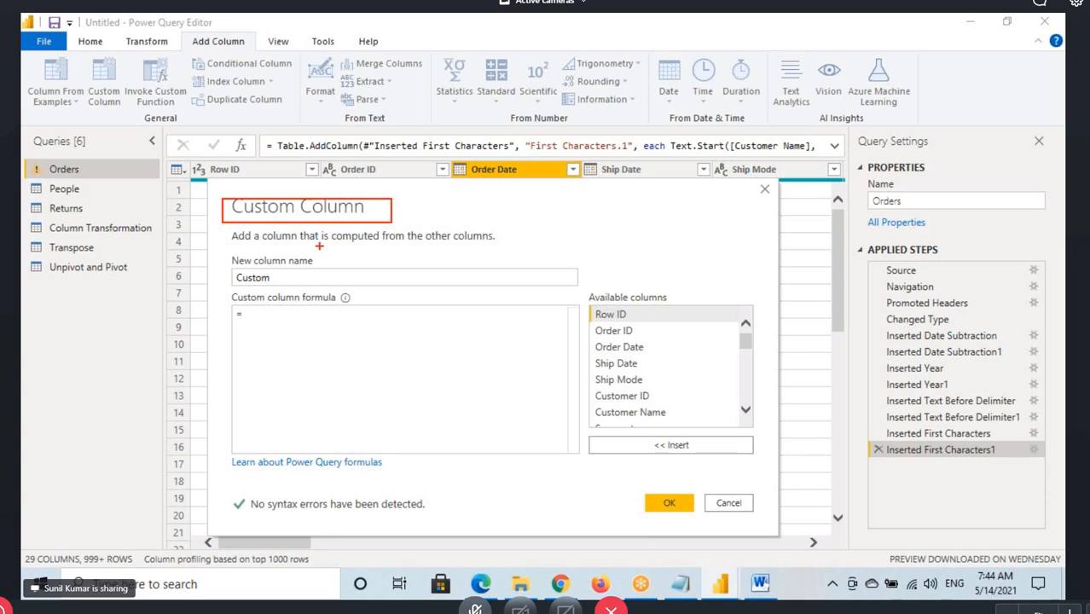
drag(266, 246, 331, 251)
drag(351, 242, 492, 245)
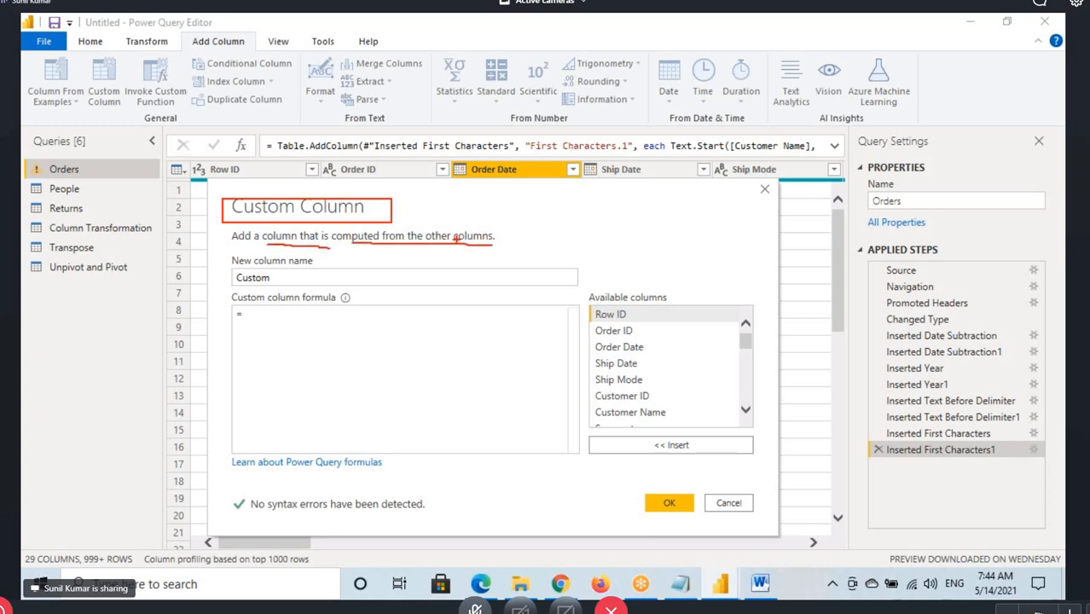
Circle the available columns from Row ID to Customer Name, point an arrow at them, and underline the Custom column formula label
drag(646, 313, 587, 316)
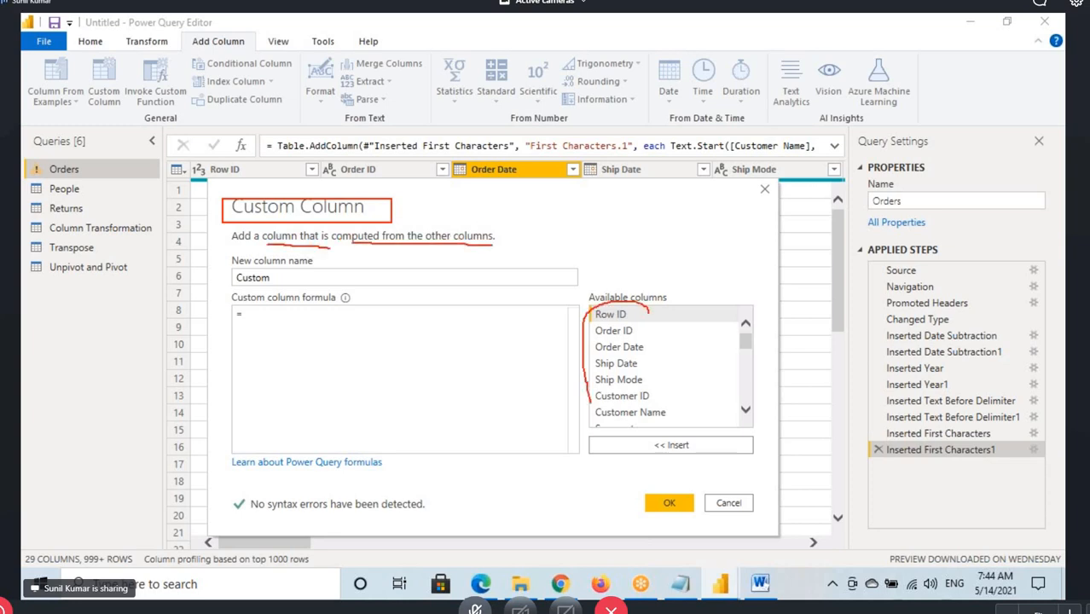
mouse_move(588, 401)
mouse_down()
mouse_move(614, 440)
mouse_move(678, 349)
mouse_move(648, 309)
mouse_up()
drag(622, 247, 628, 290)
drag(236, 305, 341, 305)
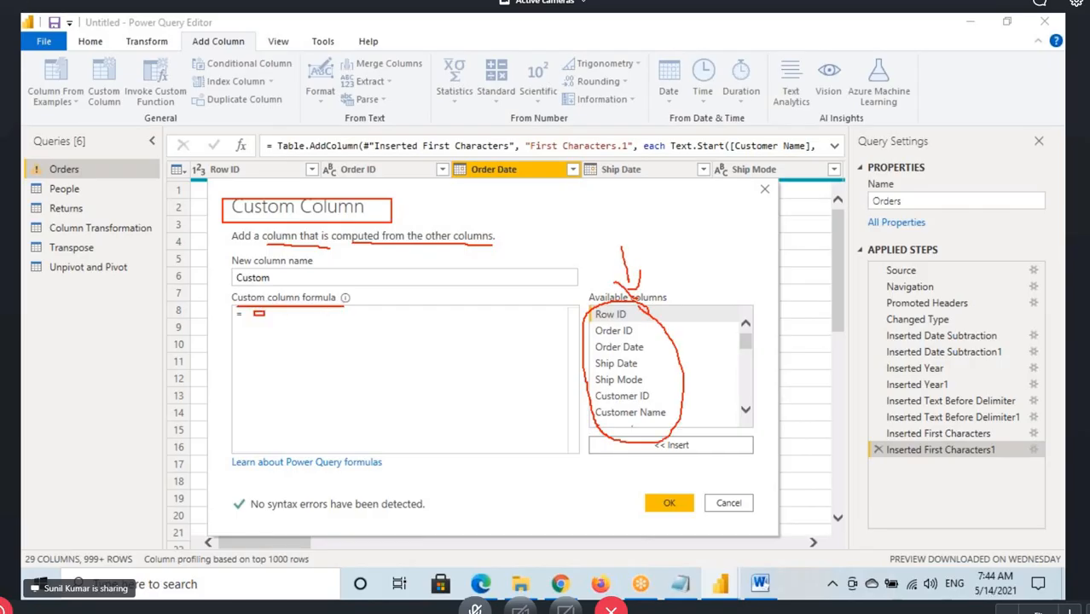
Box the empty formula area with an arrow beside it, clear the marks, and box and tick Order Date among the available columns
mouse_move(254, 311)
mouse_down()
mouse_move(400, 372)
mouse_move(343, 353)
mouse_move(401, 370)
mouse_move(458, 340)
mouse_up()
drag(433, 327, 458, 335)
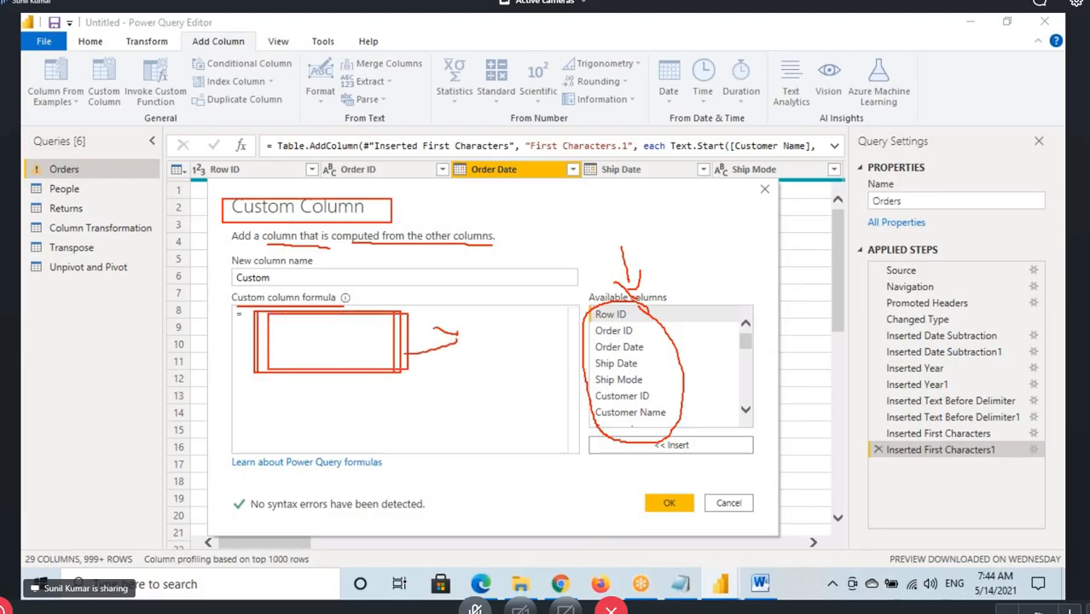
key(Escape)
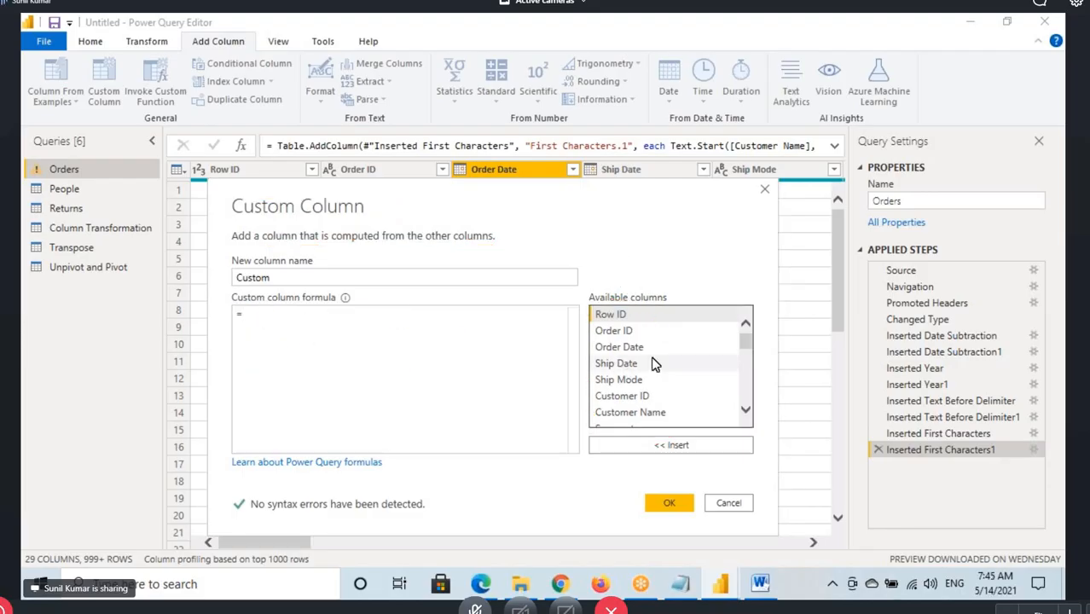
drag(590, 340, 662, 360)
mouse_move(650, 344)
mouse_down()
mouse_move(661, 356)
mouse_move(704, 324)
mouse_up()
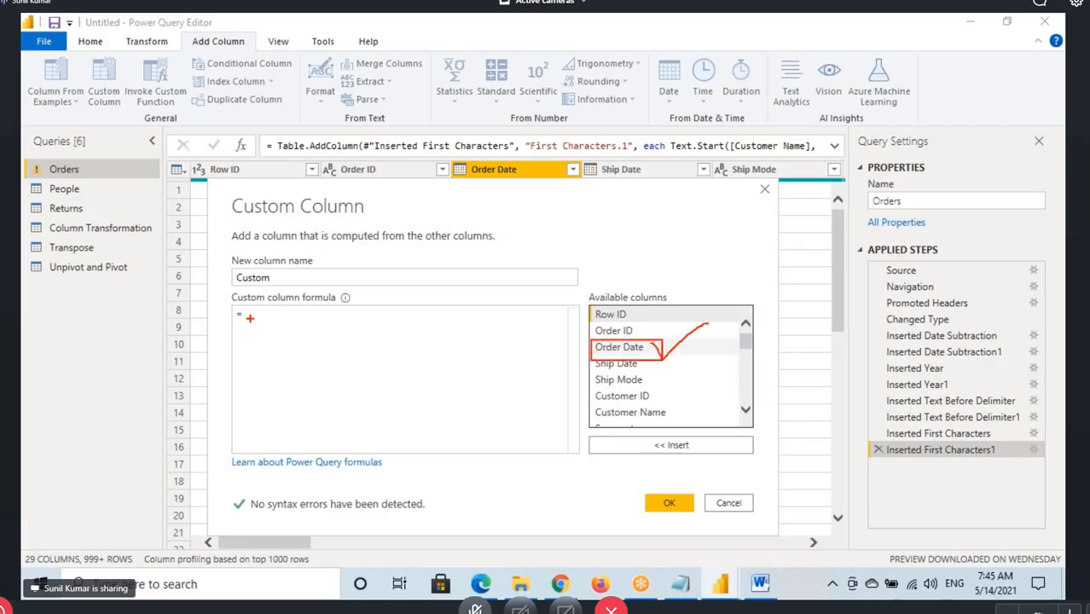
key(Escape)
Enter Date.Year as the custom column formula, underline the function name, and draw a pointer to its capital D
text(Date)
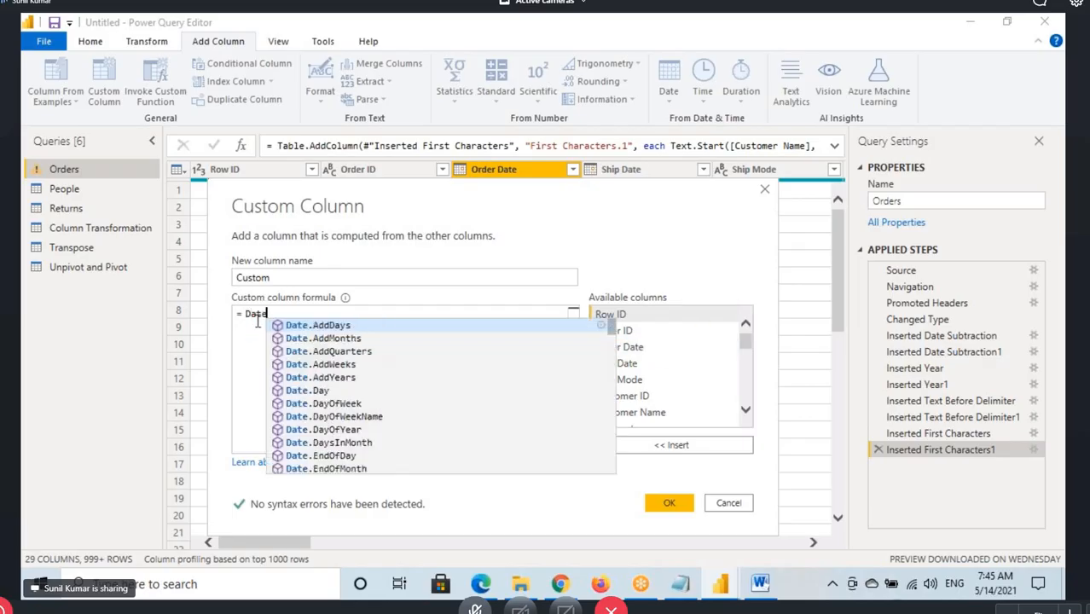
text(.Year)
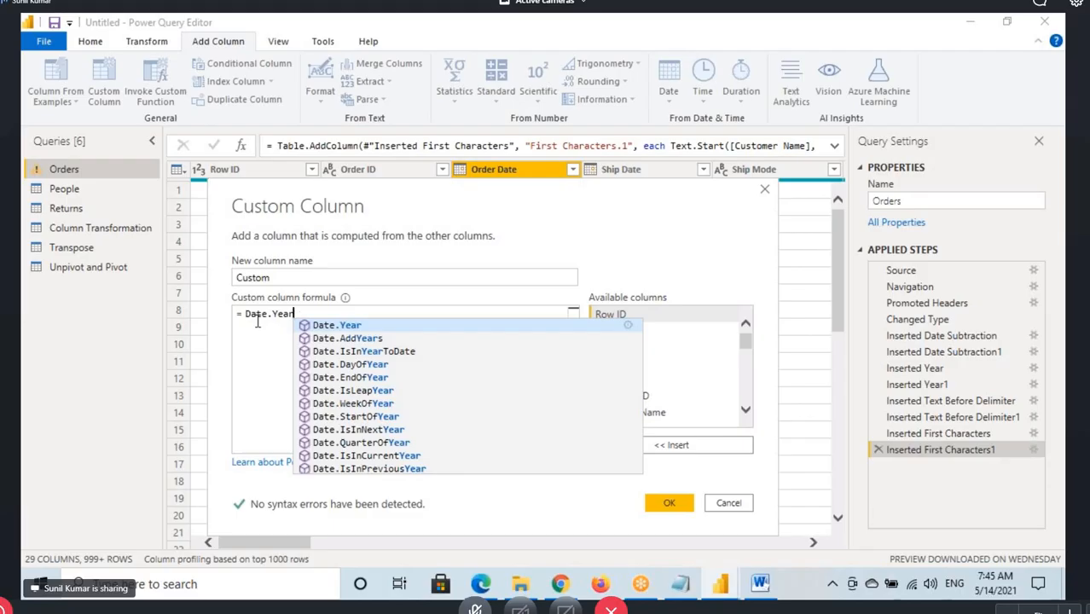
click(253, 314)
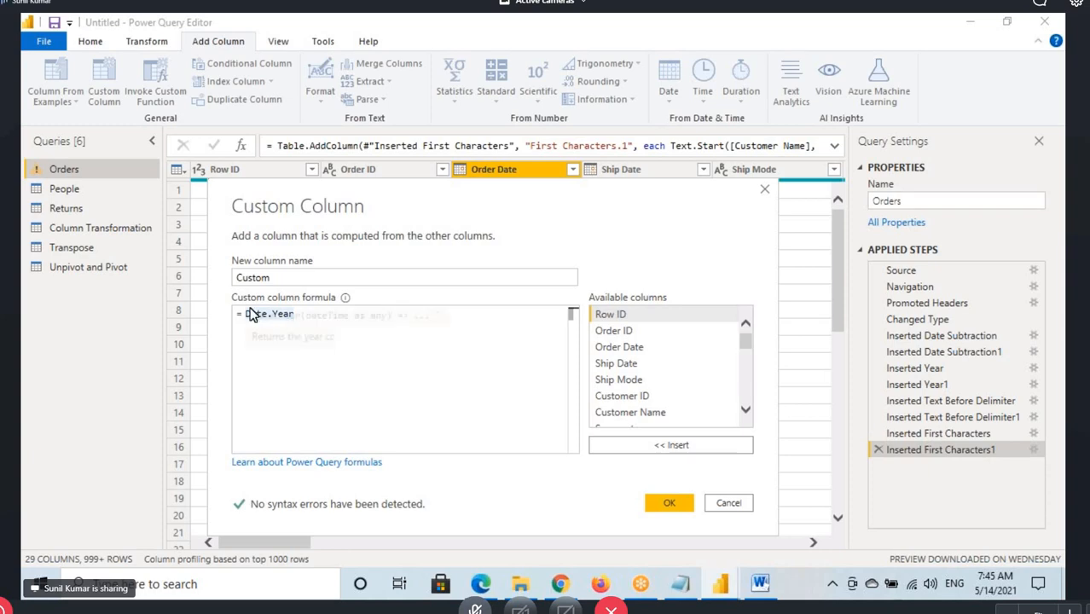
key(ctrl+2)
drag(244, 319, 299, 320)
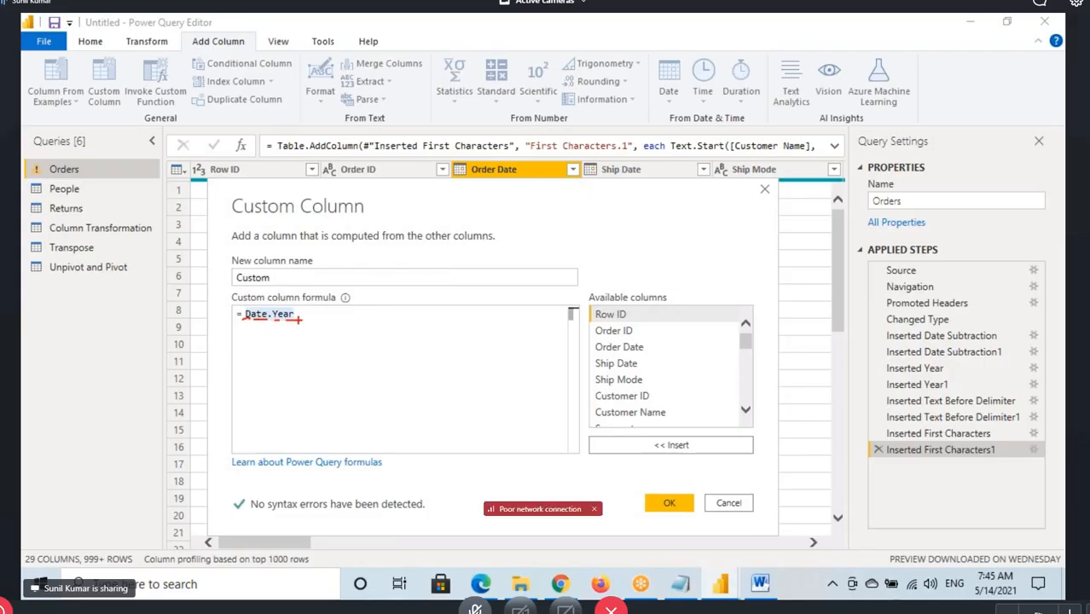
drag(242, 352, 250, 322)
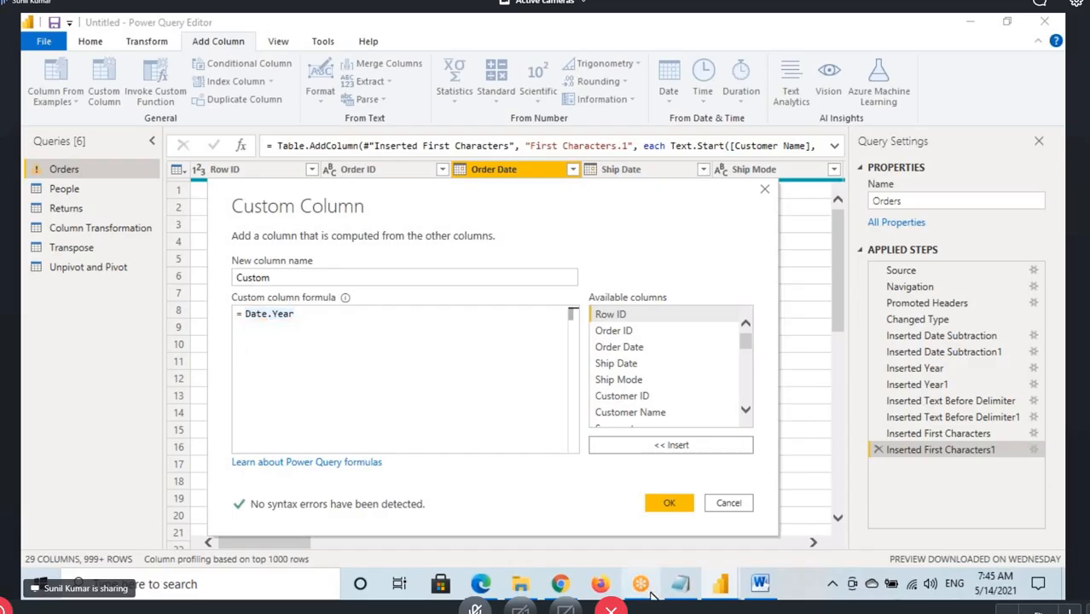
Switch to the Notepad notes and add the line "M is a Case Sensitive Language" below "Add Column / Custom Column"
click(681, 586)
click(352, 235)
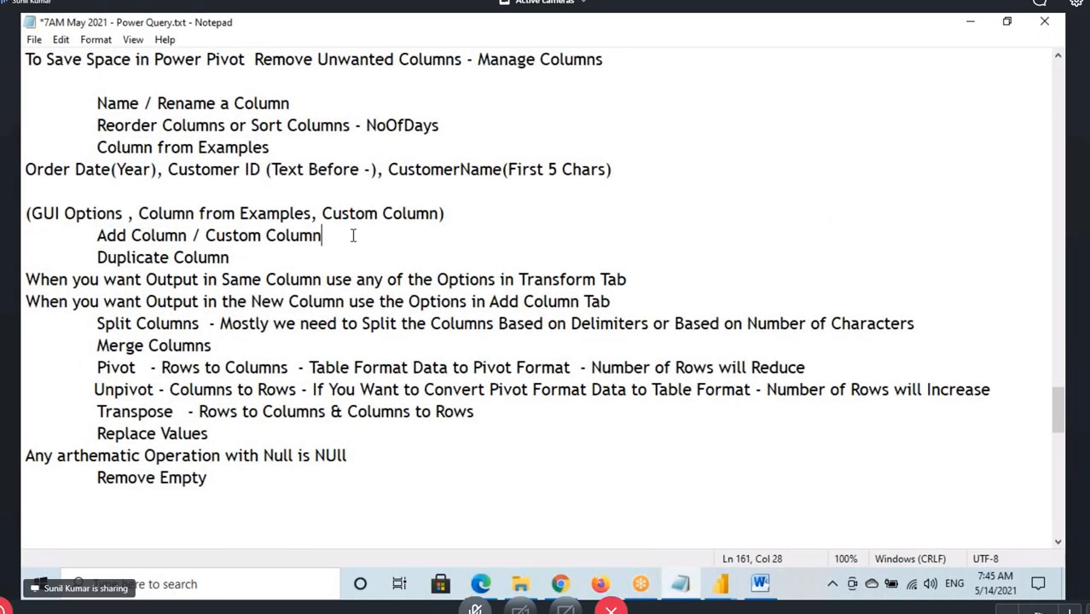
key(Return)
key(Return)
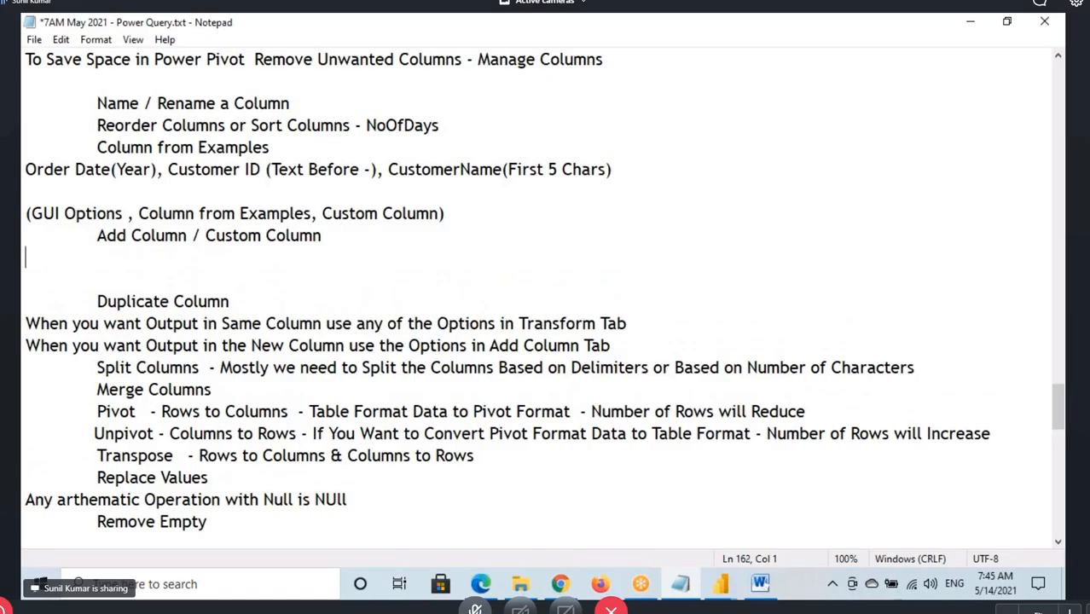
text(M is a Case )
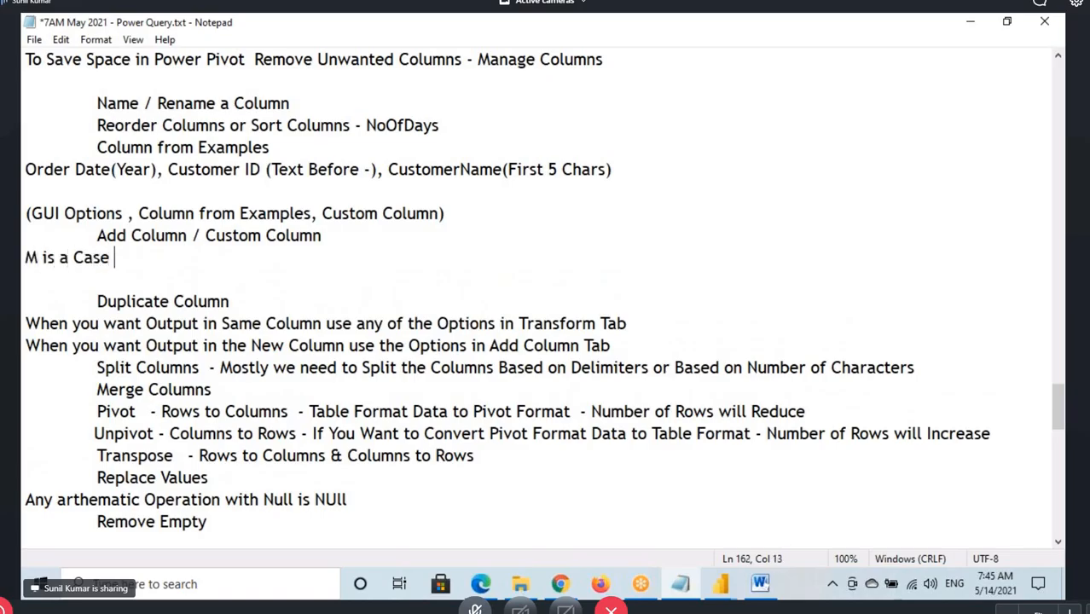
text(Sensitiv)
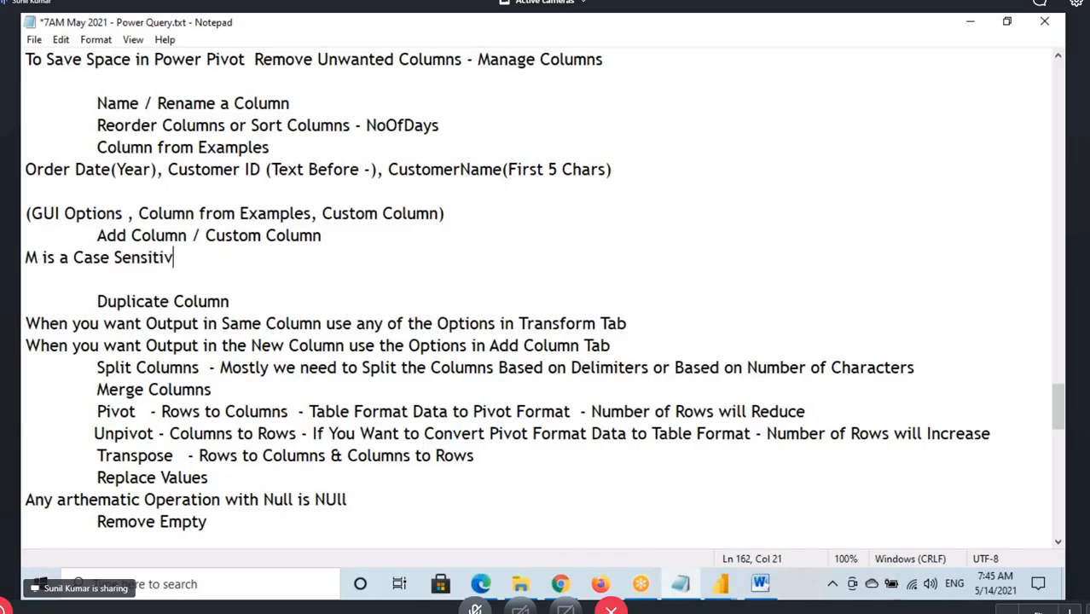
text(e Language)
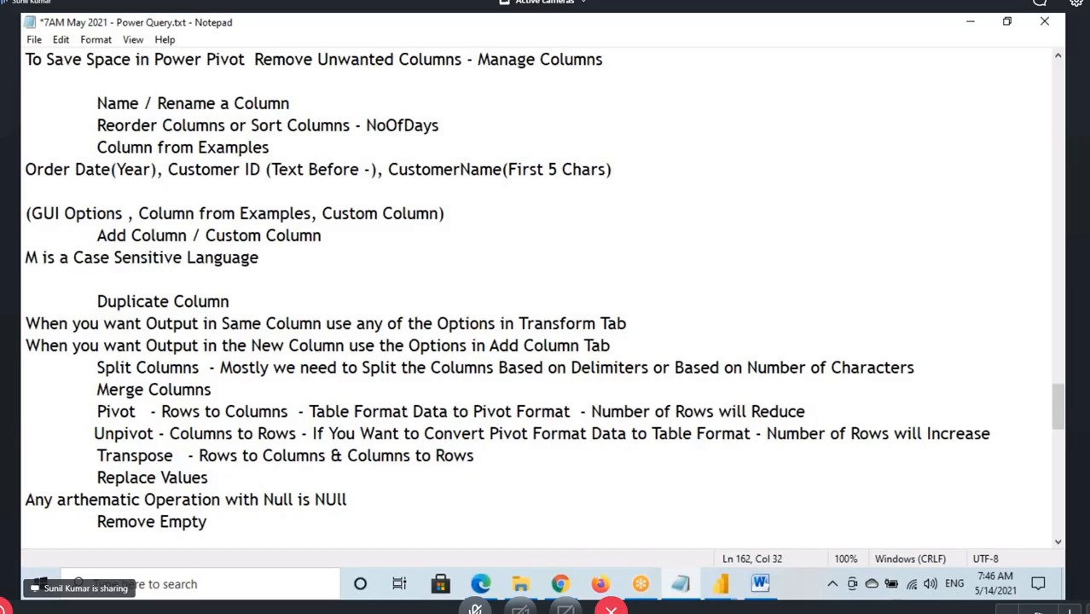
Switch to the Date.Year documentation in Edge and highlight the Date.Year heading to examine its capitalization
click(481, 584)
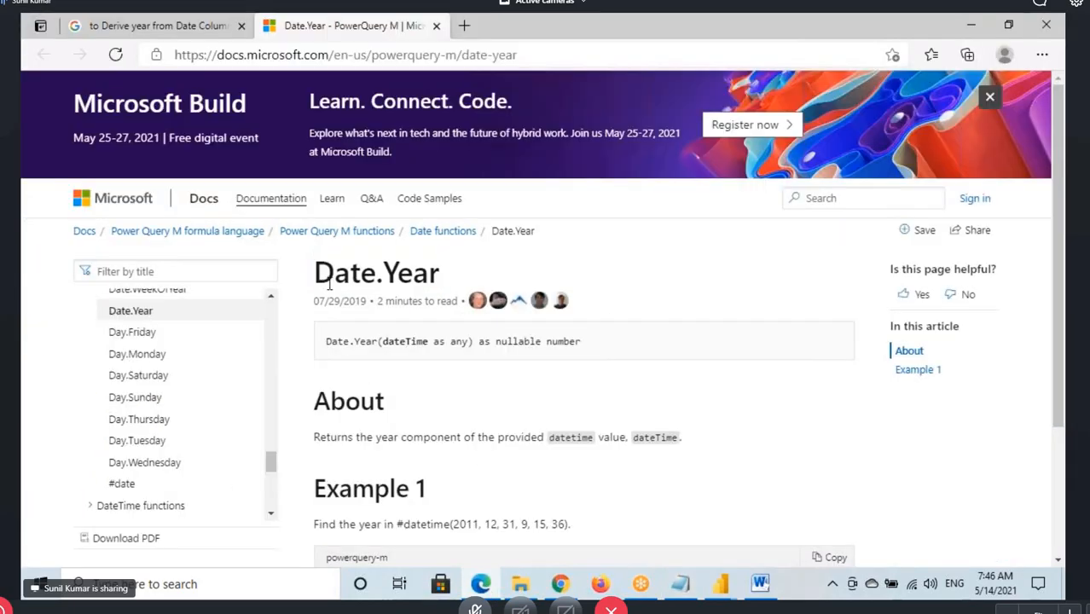
mouse_move(314, 273)
mouse_down()
mouse_move(445, 282)
mouse_move(317, 274)
mouse_move(311, 286)
mouse_up()
click(340, 274)
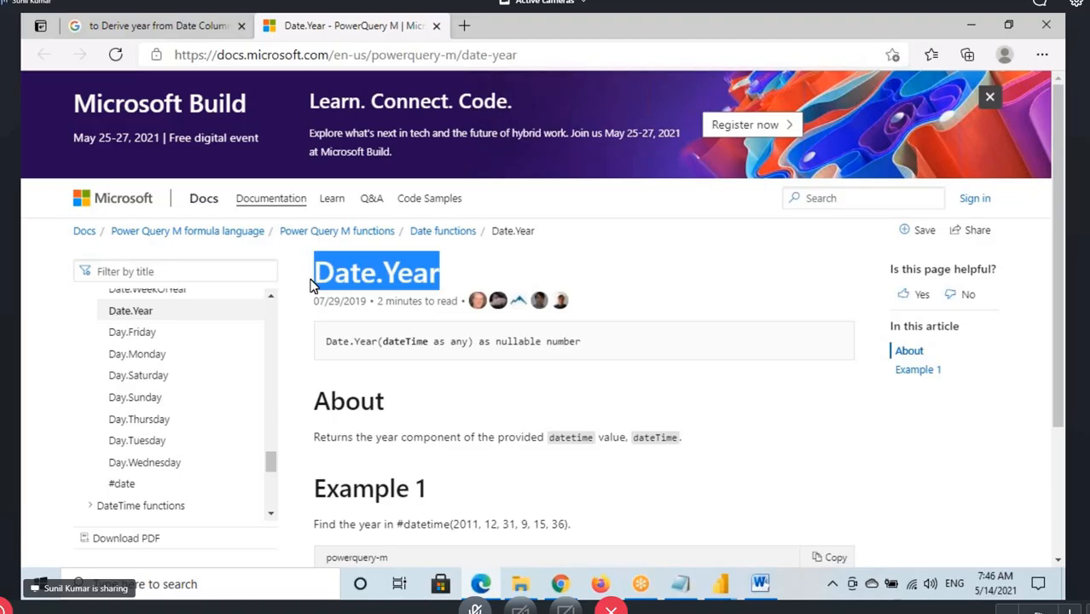
Switch to the Power BI Architecture diagram in Word, box Power Pivot with a circled DAX label above it, and mark Power Query
click(760, 583)
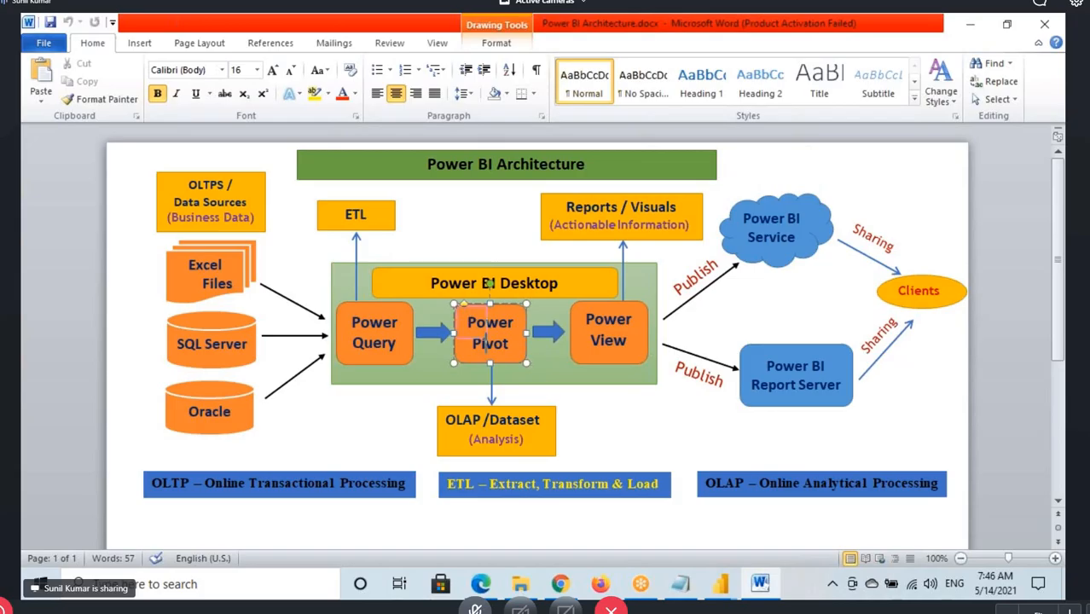
drag(455, 304, 532, 362)
mouse_move(475, 237)
mouse_down()
mouse_move(475, 288)
mouse_move(476, 270)
mouse_move(533, 239)
mouse_up()
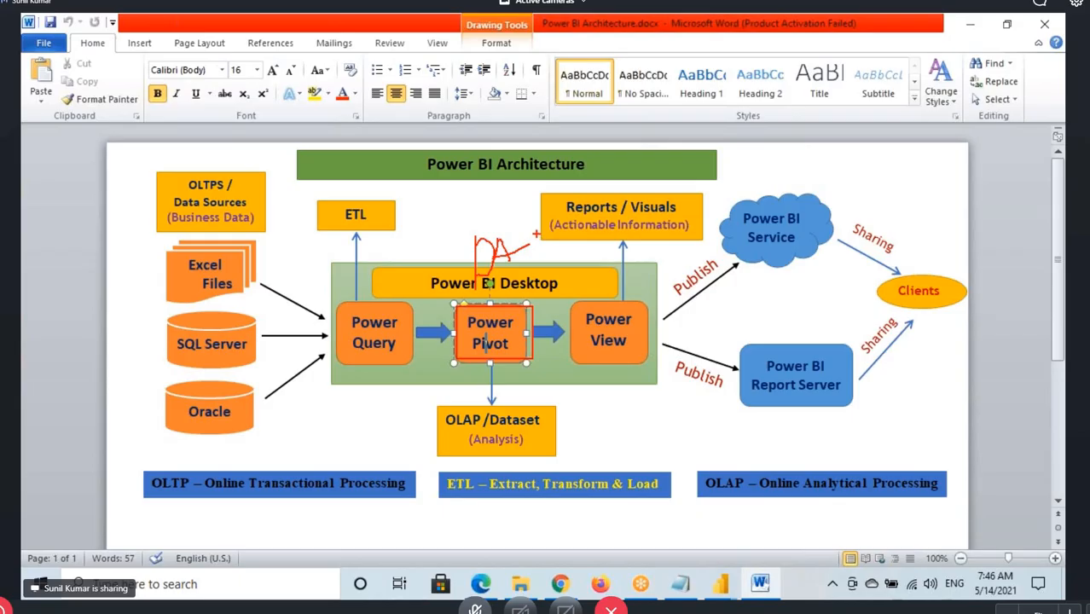
drag(536, 235, 519, 261)
drag(517, 240, 534, 258)
drag(516, 224, 543, 236)
drag(510, 323, 511, 277)
drag(476, 334, 522, 334)
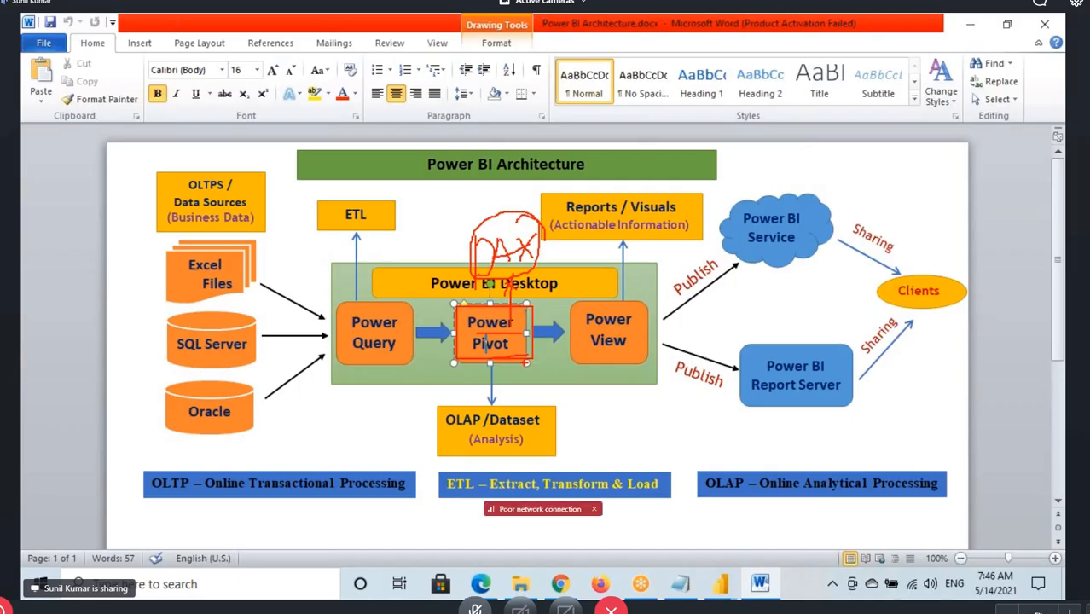
drag(472, 189, 489, 231)
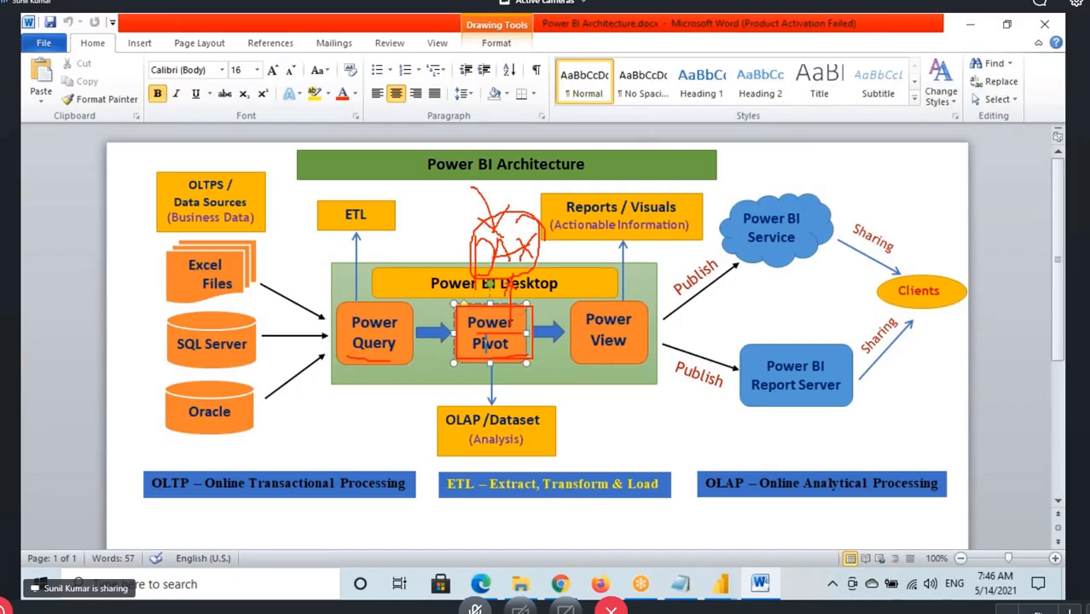
mouse_move(392, 360)
mouse_down()
mouse_move(355, 296)
mouse_move(367, 365)
mouse_move(414, 407)
mouse_up()
key(Escape)
Switch back to the Power Query Editor, complete the formula as Date.Year([Order Date]), and add the custom column to Orders
click(714, 588)
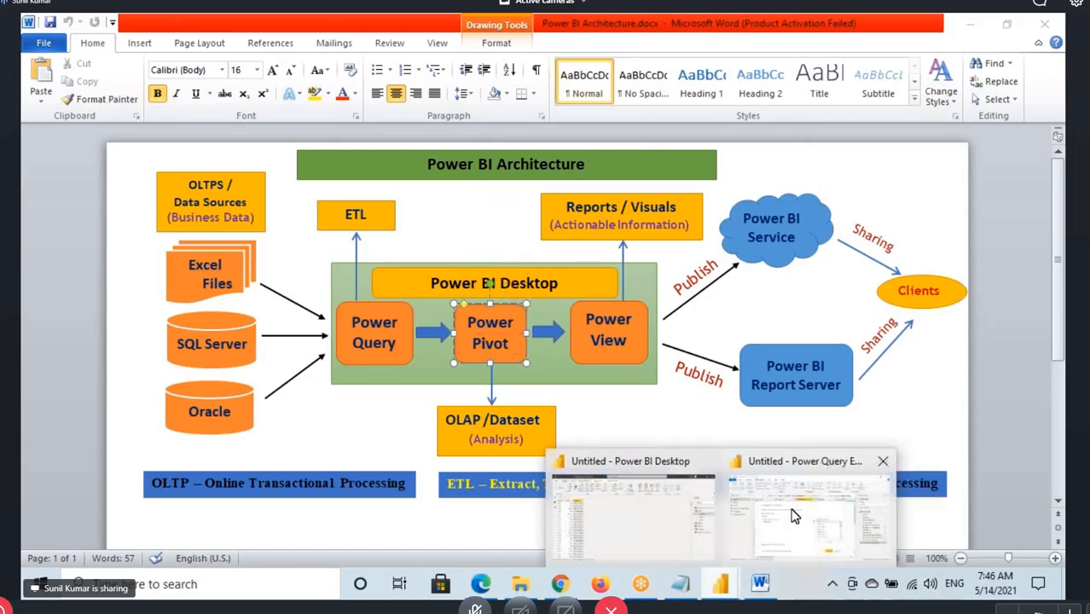
click(794, 516)
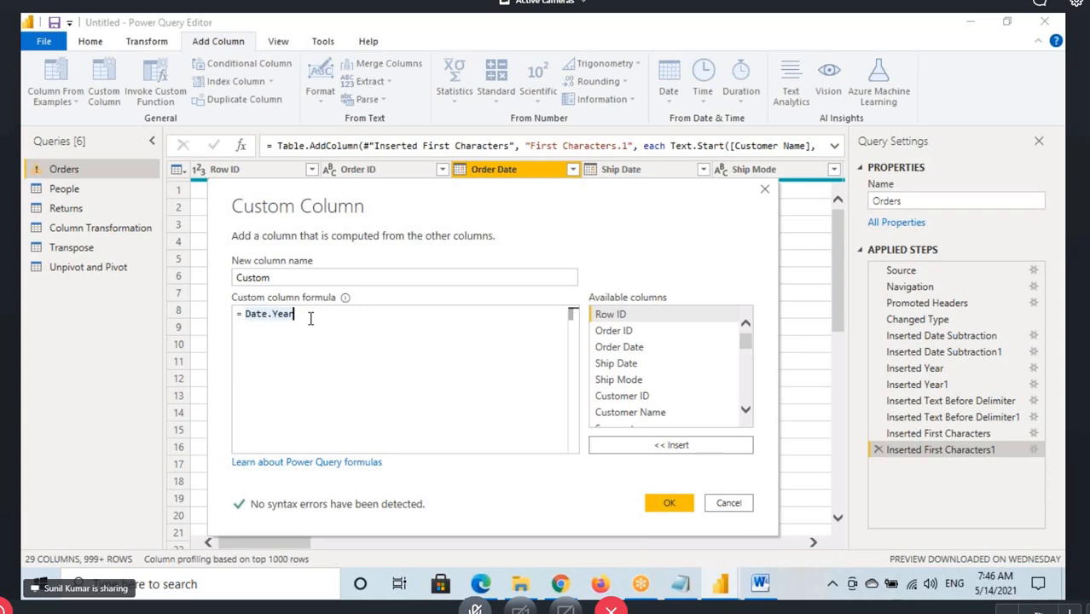
text(()
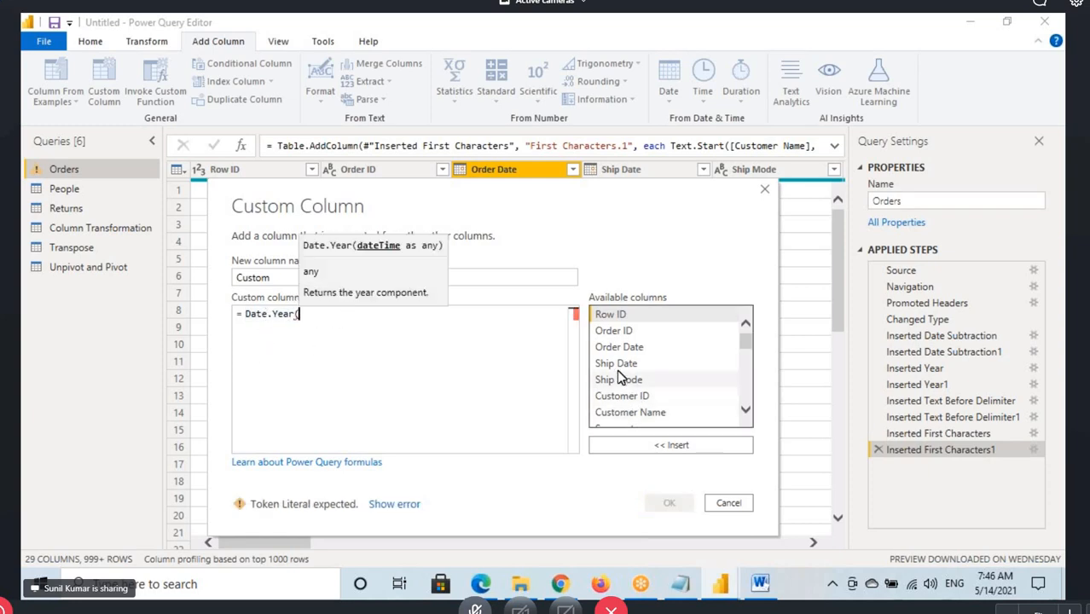
double_click(617, 348)
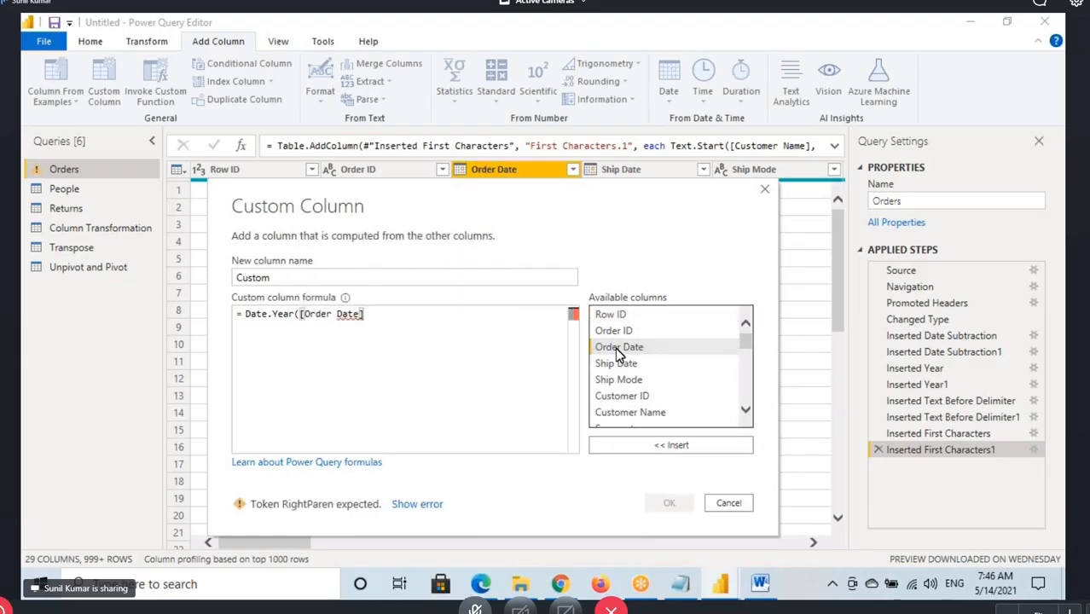
text())
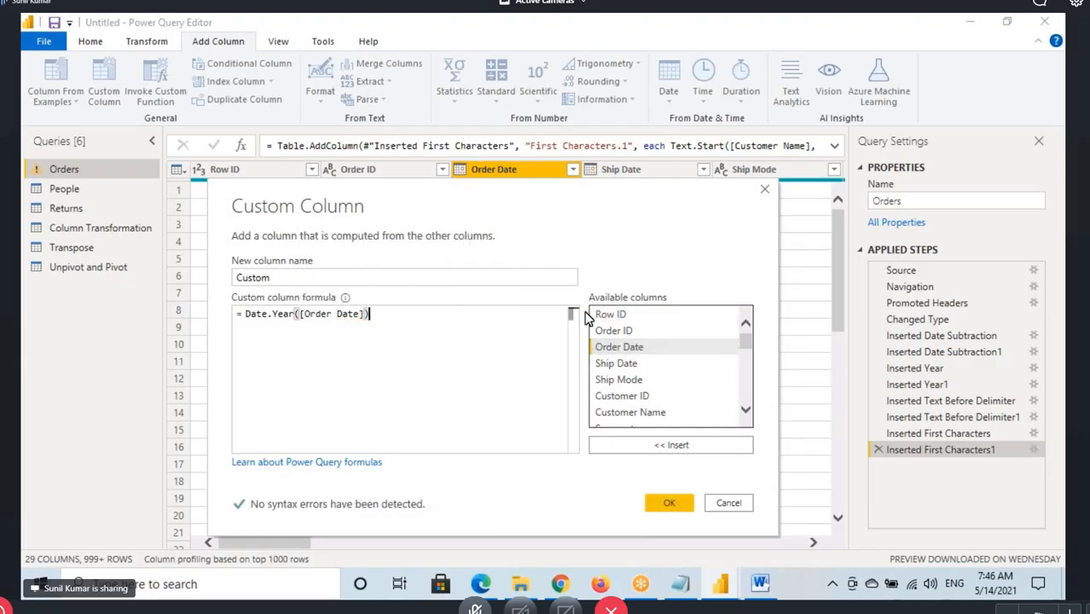
drag(254, 315, 380, 317)
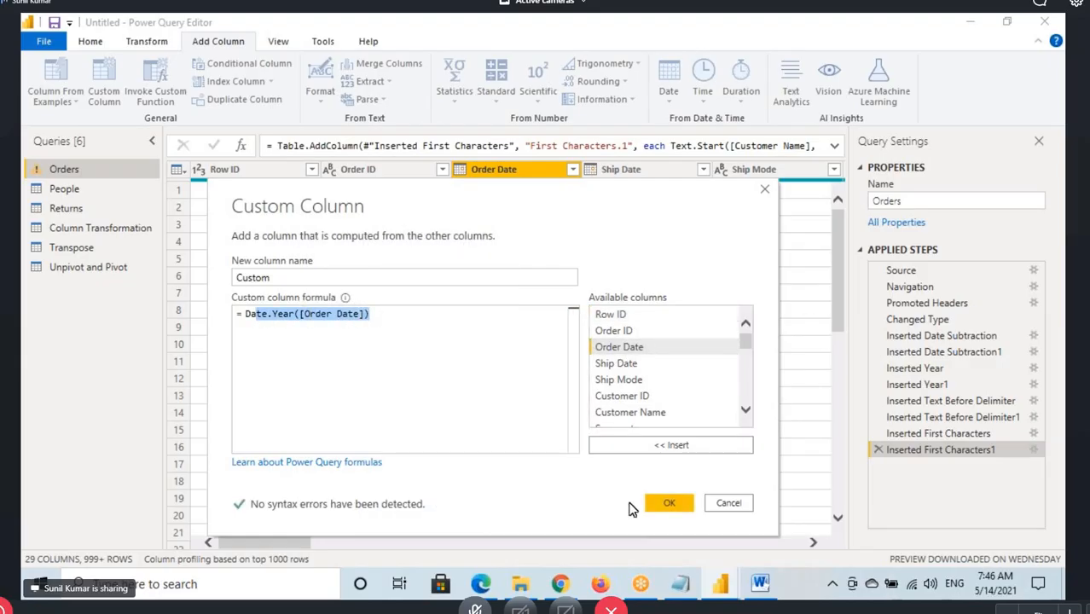
click(666, 504)
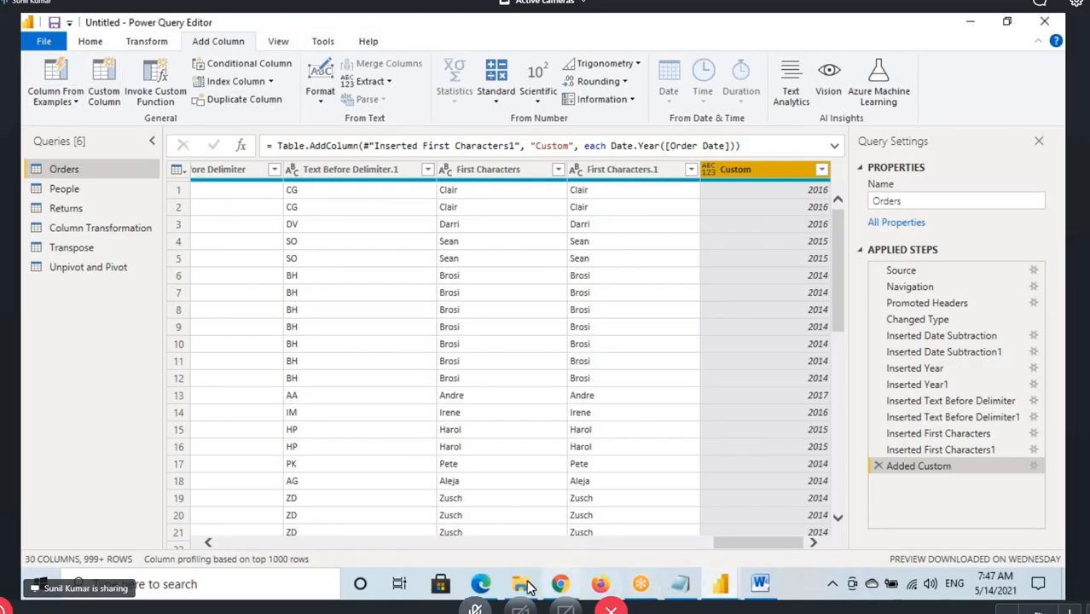
Switch to the M documentation in Edge and examine the function categories in its contents list, expanding Comparer functions
click(487, 591)
scroll(214, 346, up, 5)
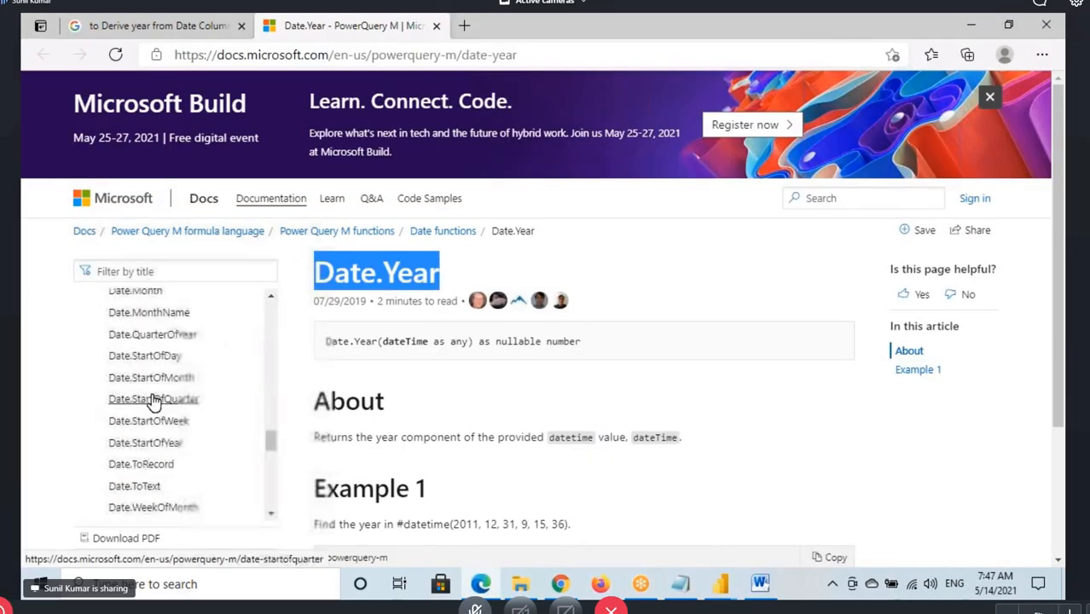
drag(270, 439, 271, 300)
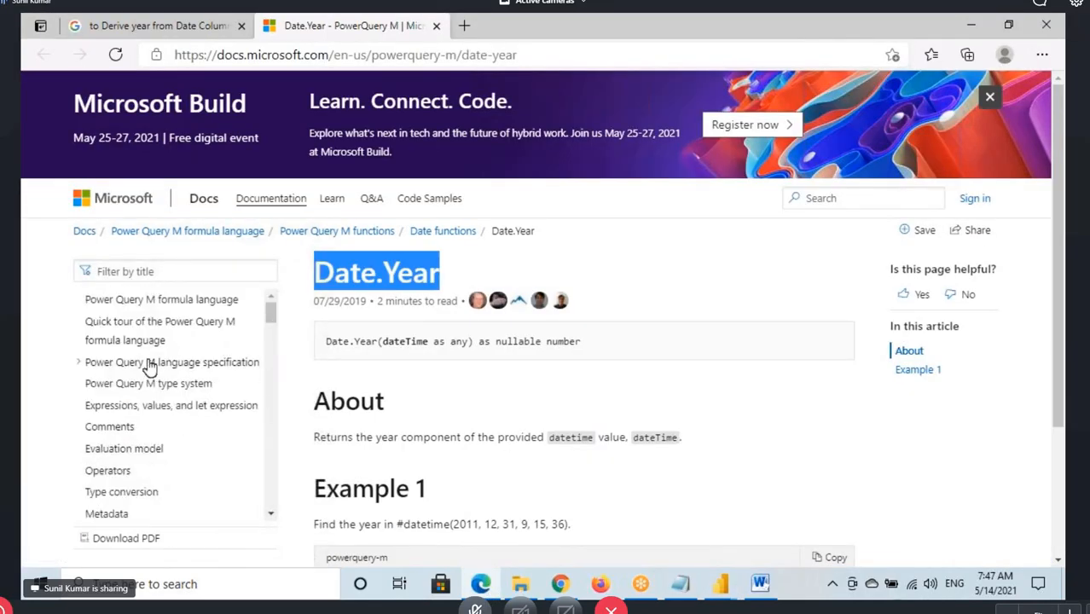
scroll(127, 412, down, 4)
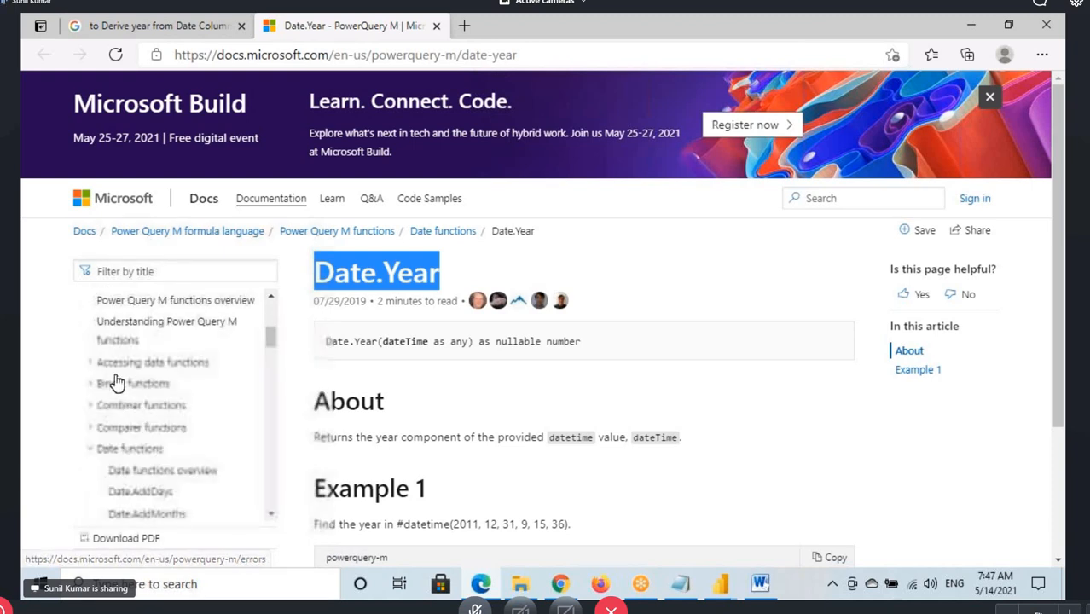
scroll(132, 452, down, 3)
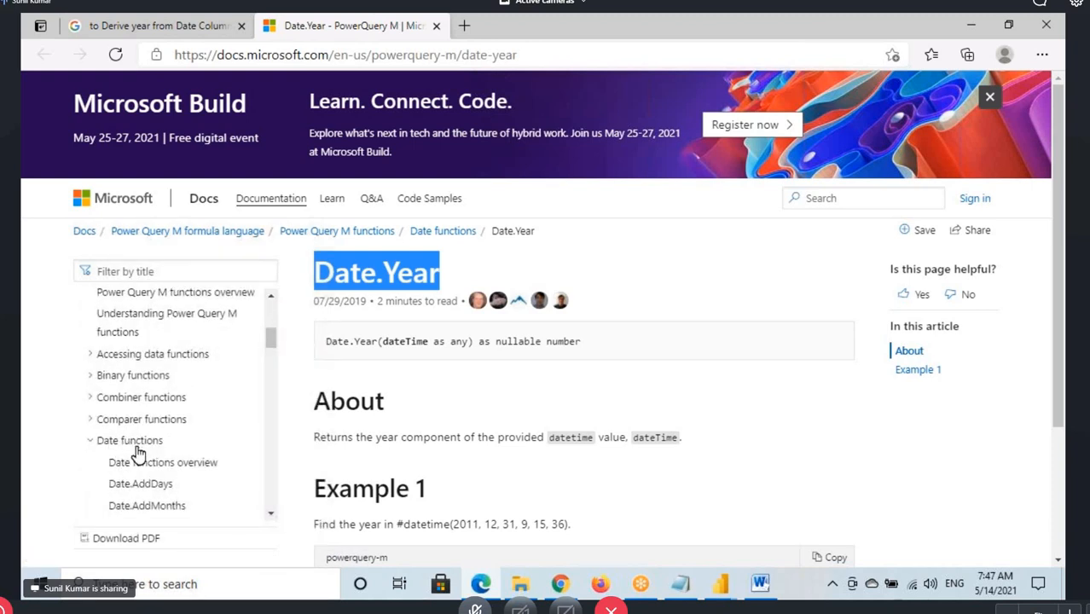
click(91, 324)
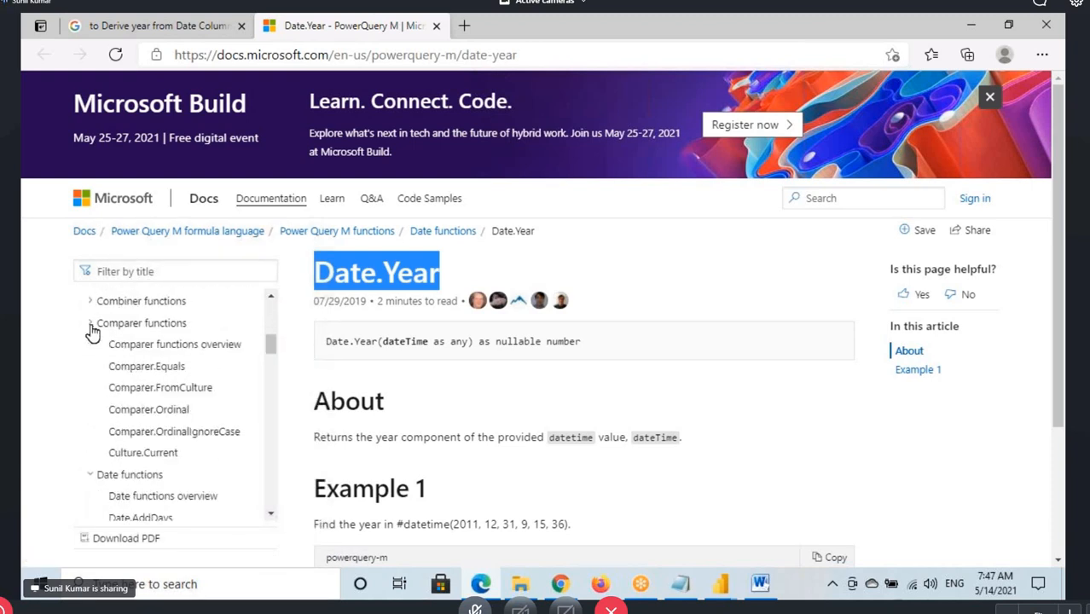
scroll(160, 354, down, 2)
scroll(166, 413, down, 8)
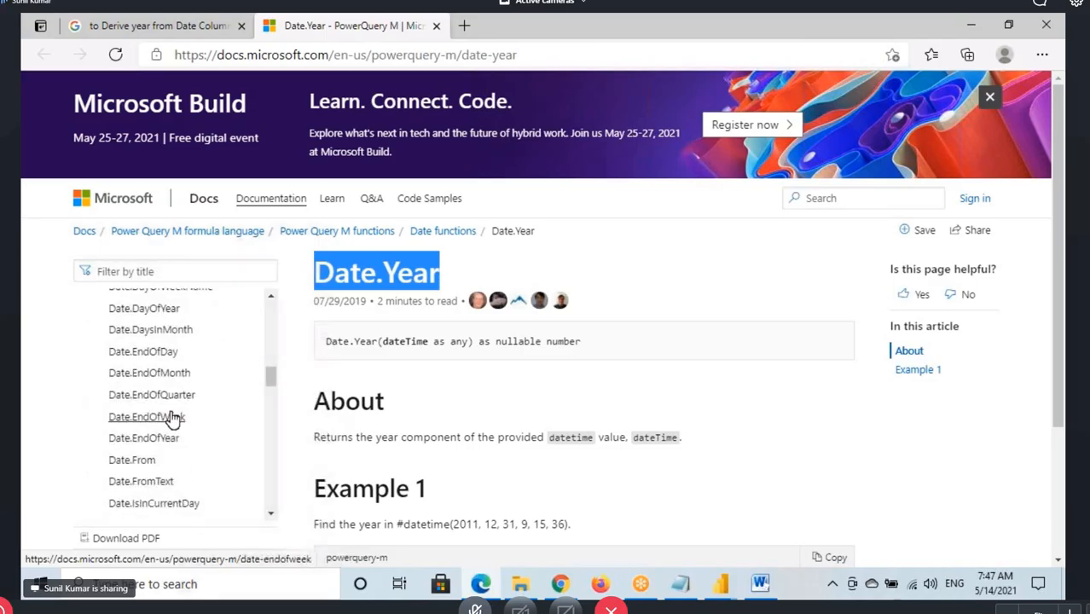
scroll(168, 414, down, 8)
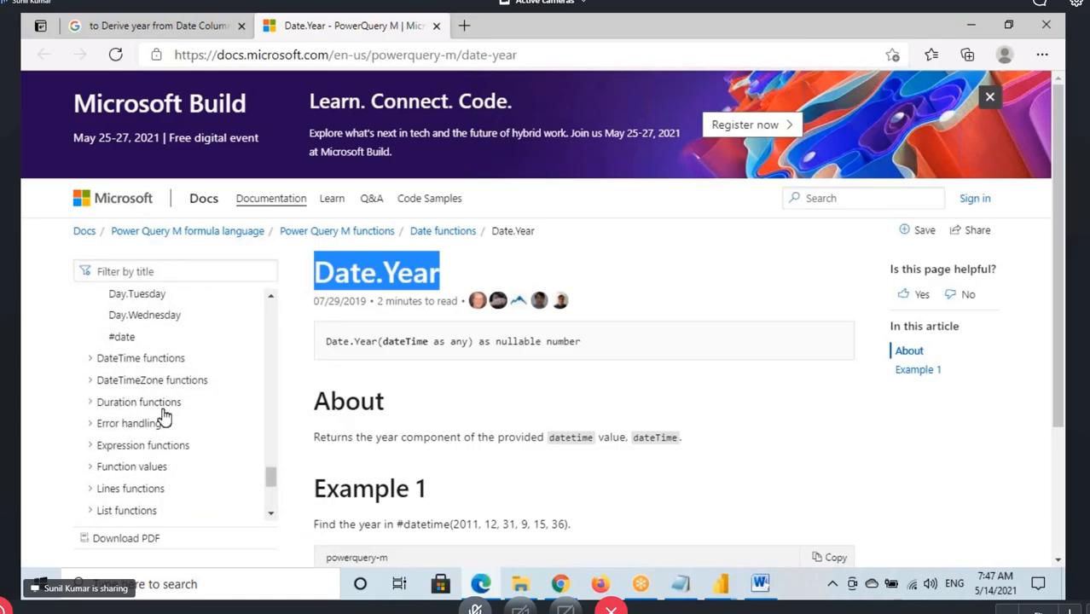
scroll(163, 416, down, 1)
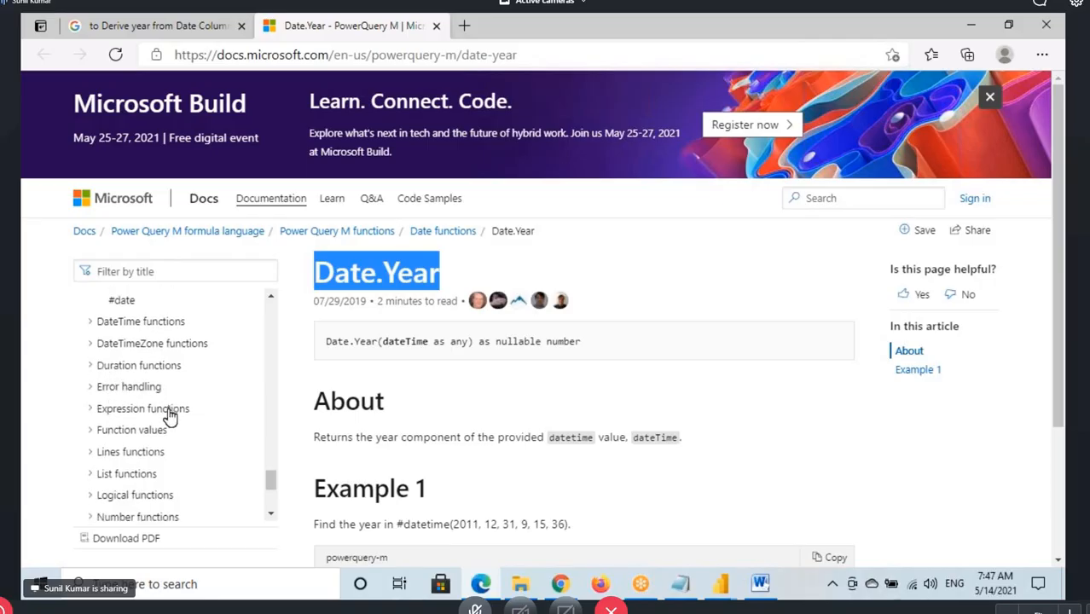
scroll(168, 416, down, 1)
scroll(143, 441, down, 1)
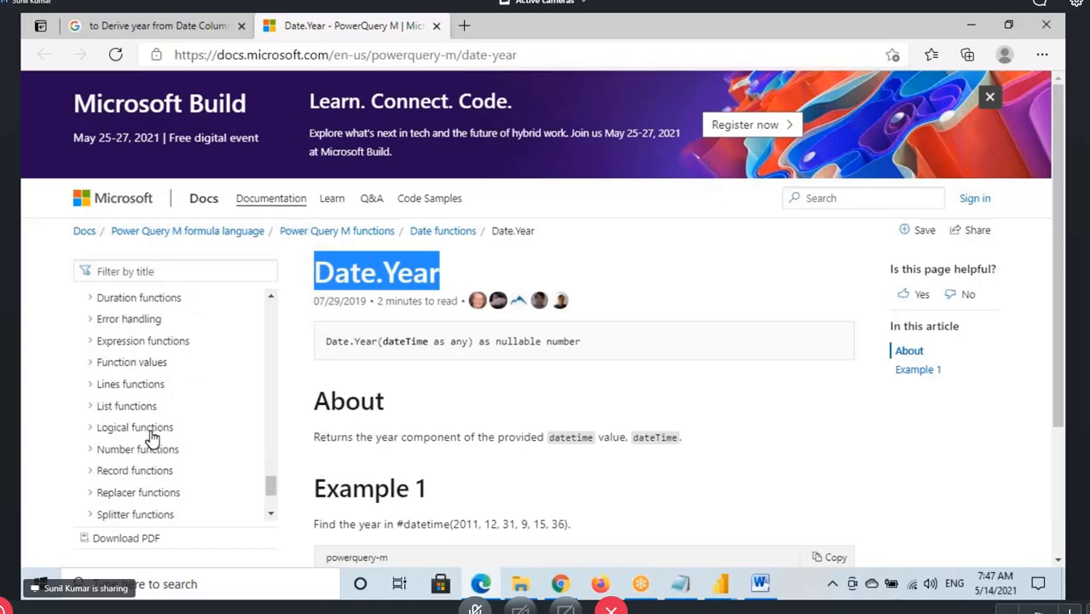
Examine the Logical functions in the M documentation contents, revisit the year search results, and highlight the Date.Year heading
click(94, 435)
scroll(166, 414, down, 3)
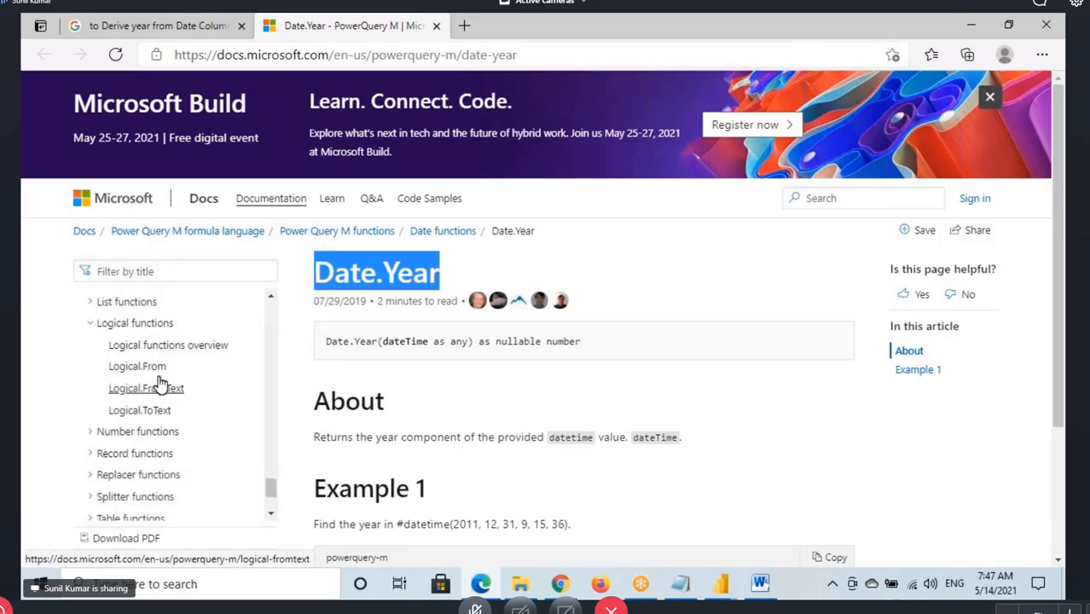
click(158, 23)
drag(408, 90, 248, 288)
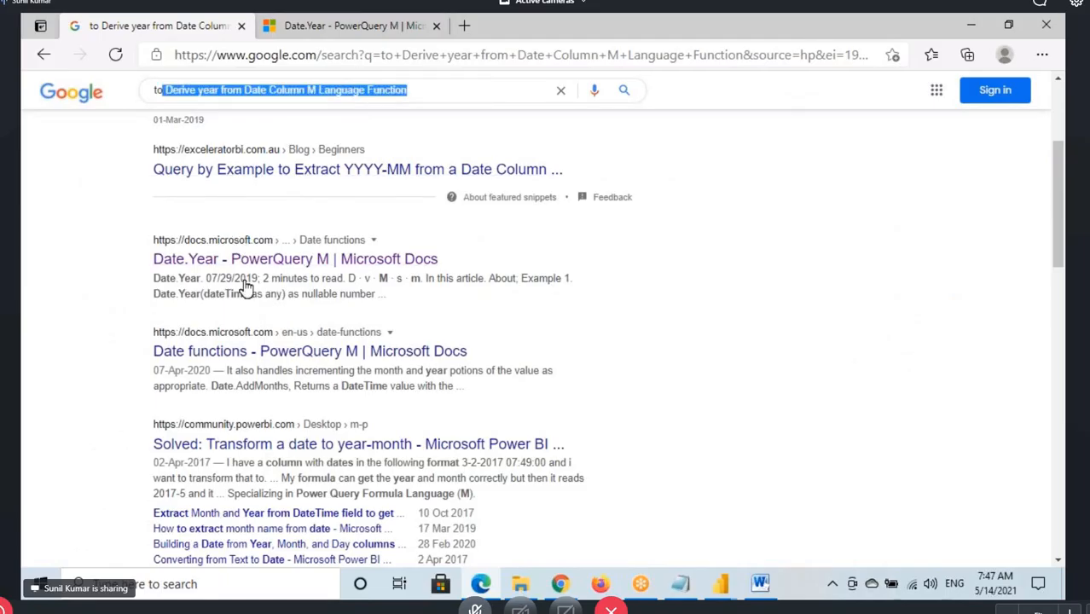
click(332, 28)
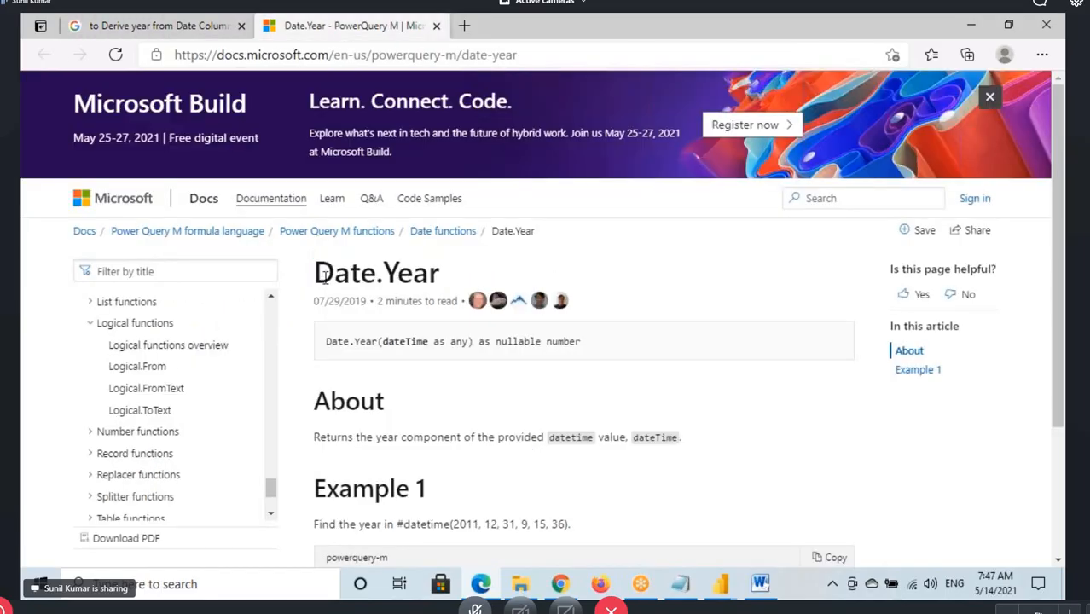
drag(315, 271, 441, 273)
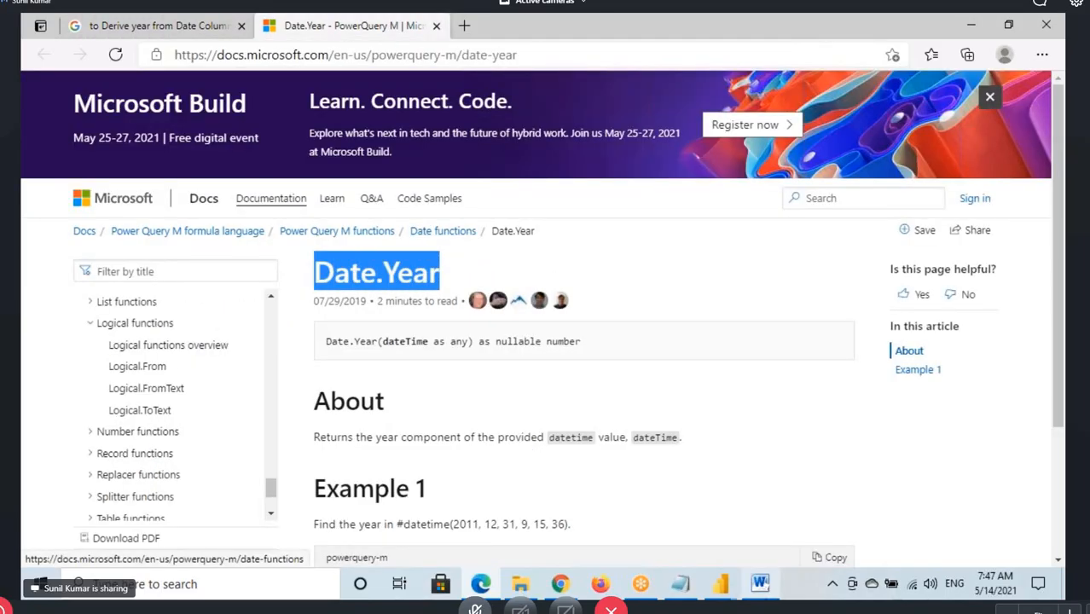
Switch to the Power Query Editor and compare the Customer Name column with the First Characters.1 column in Orders
click(720, 583)
click(801, 484)
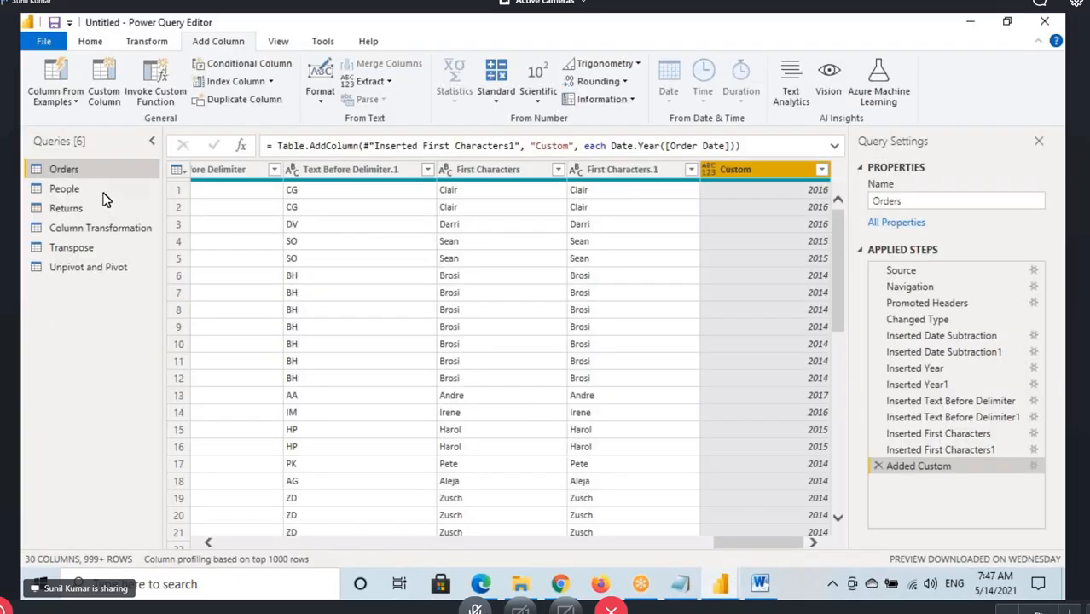
drag(745, 546, 345, 550)
click(778, 171)
click(576, 171)
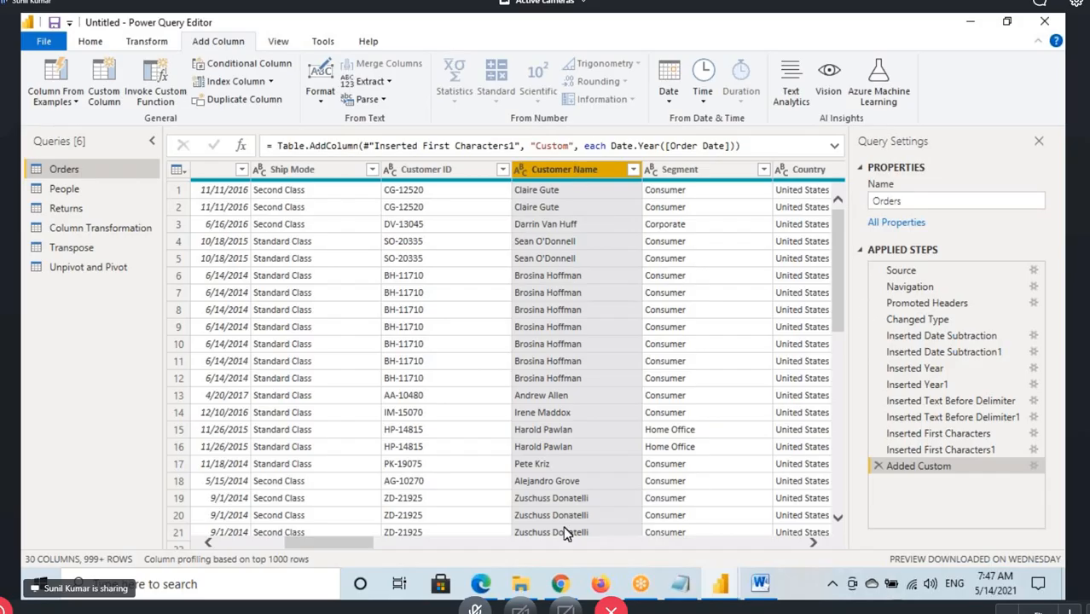
drag(323, 553, 802, 550)
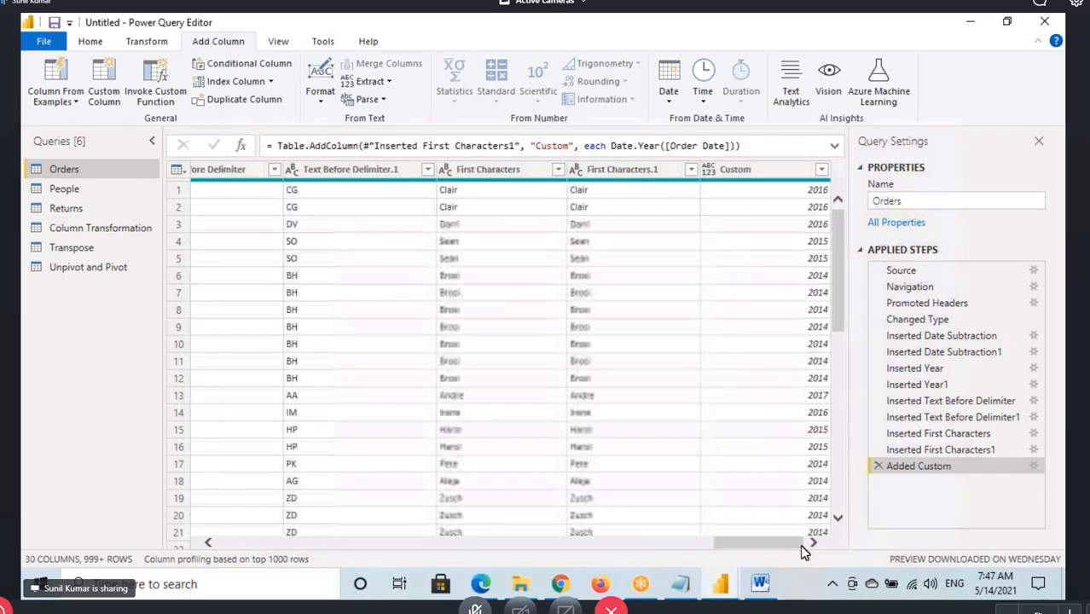
click(605, 169)
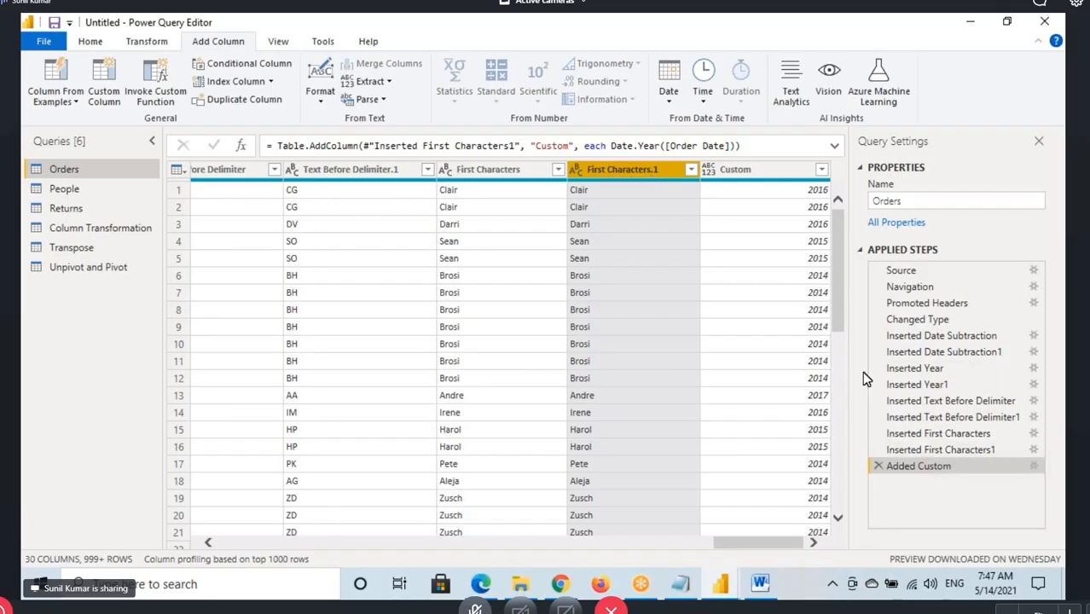
View the Inserted First Characters step and examine the Text.Start function and its character count in the full formula
click(937, 435)
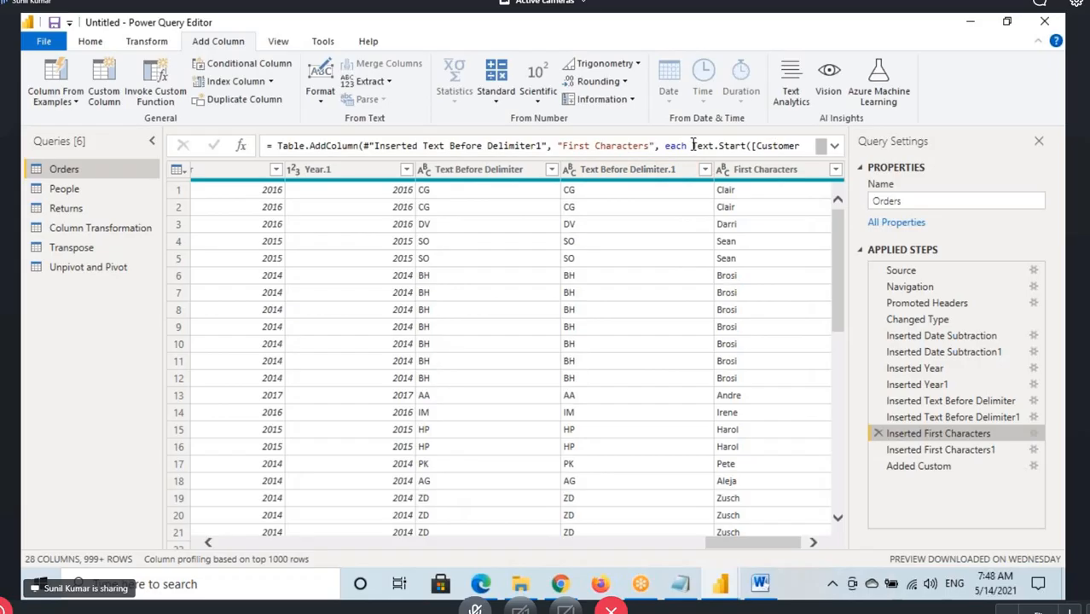
drag(692, 146, 748, 146)
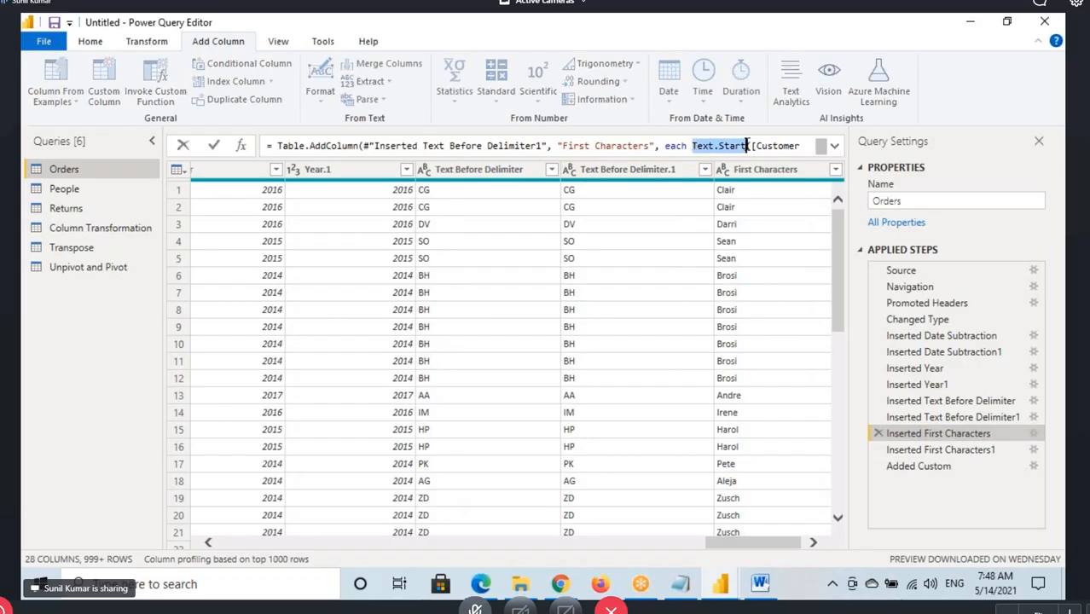
click(834, 147)
click(323, 161)
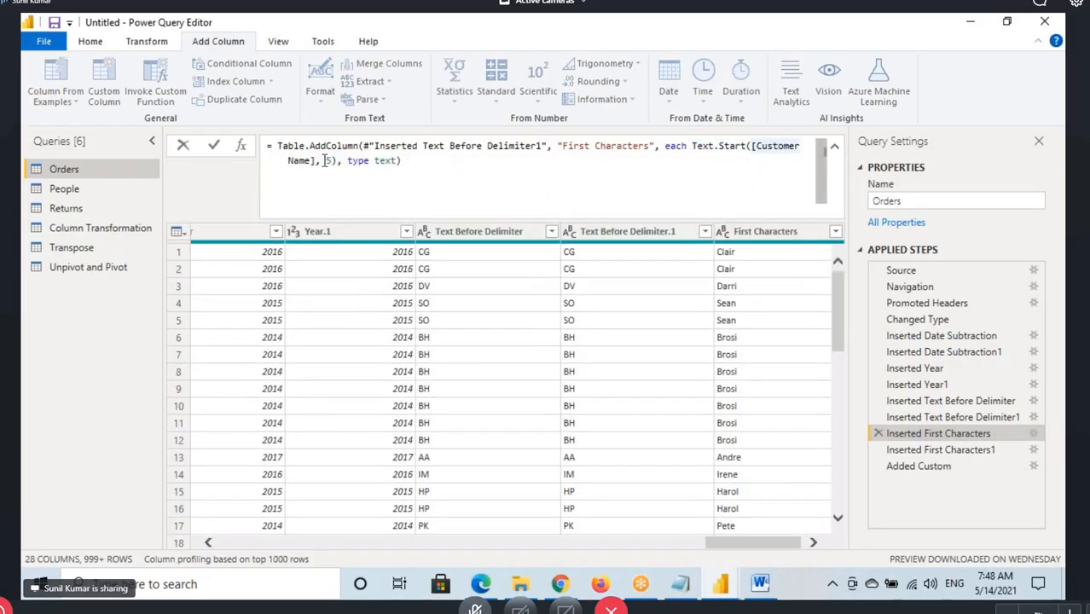
drag(324, 161, 348, 162)
click(642, 584)
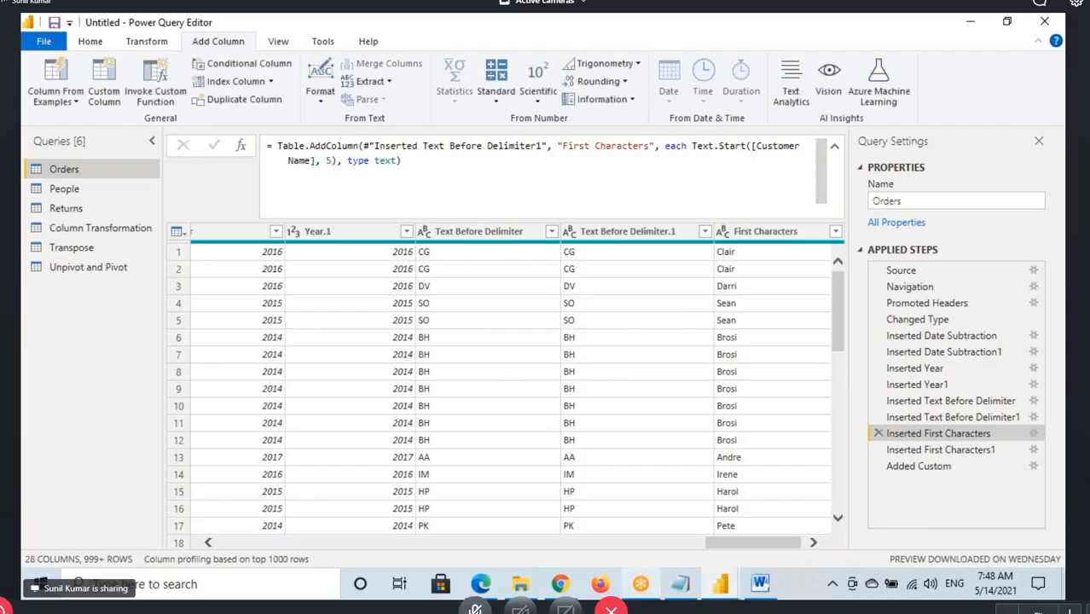
Switch to Edge and search Google for "to get first character m language function"
click(481, 584)
click(153, 25)
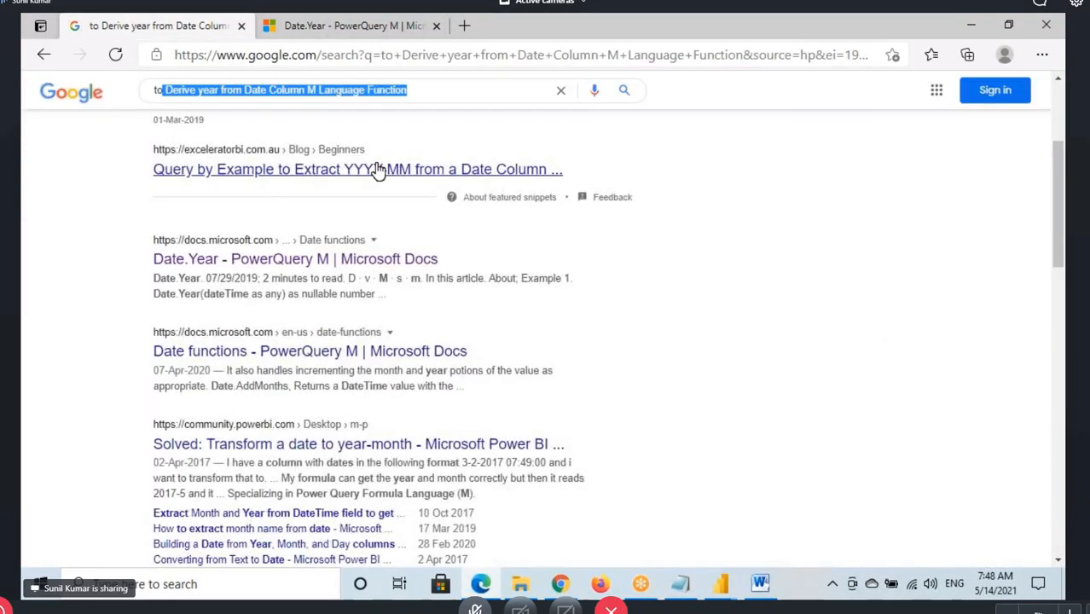
scroll(378, 168, up, 4)
click(464, 109)
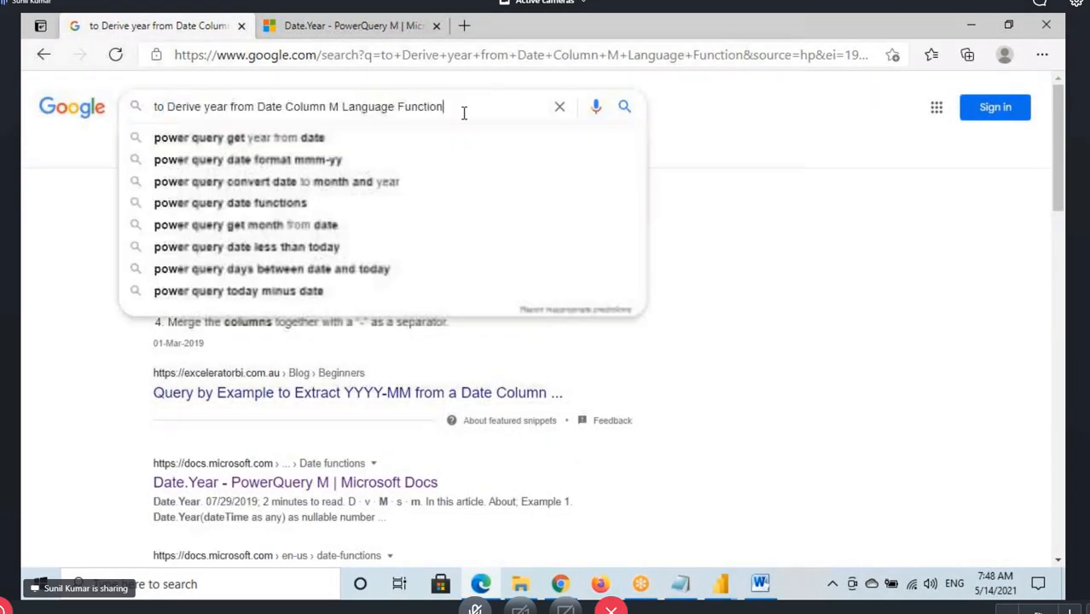
drag(463, 113, 152, 109)
text(T)
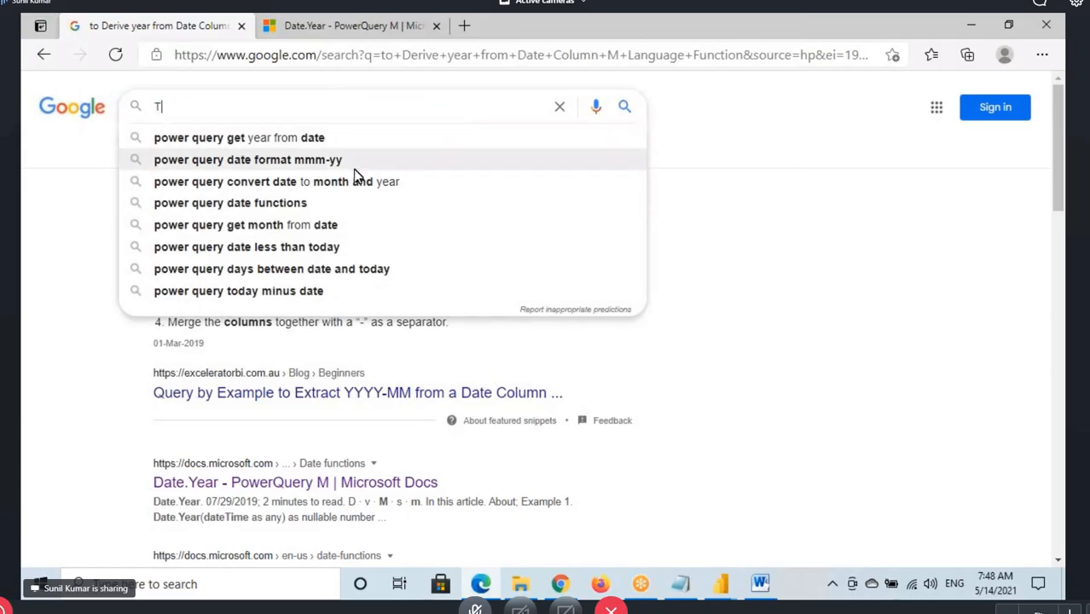
text(o get )
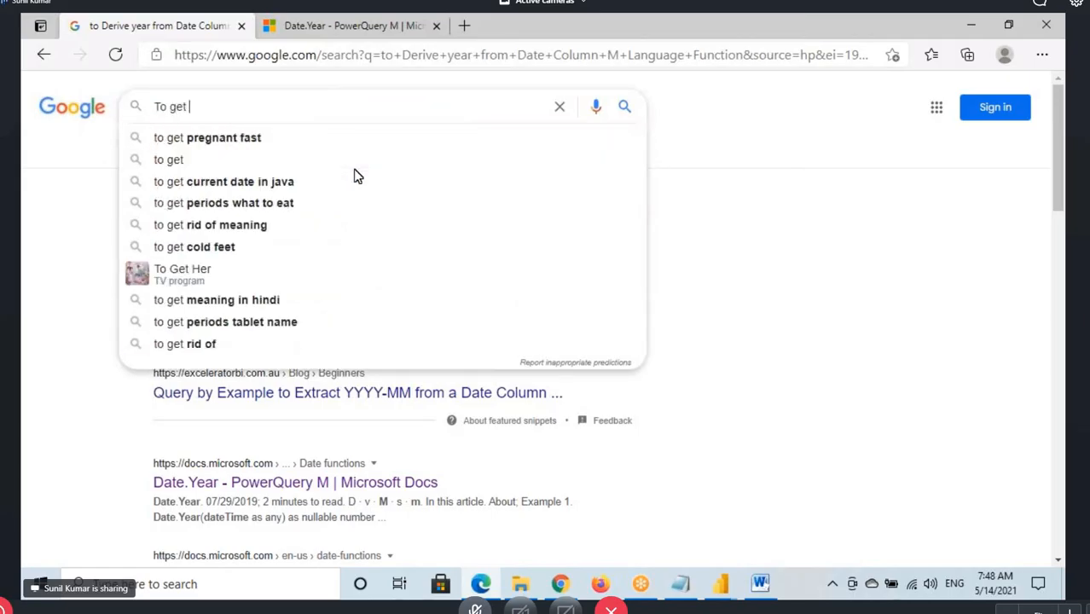
text(First )
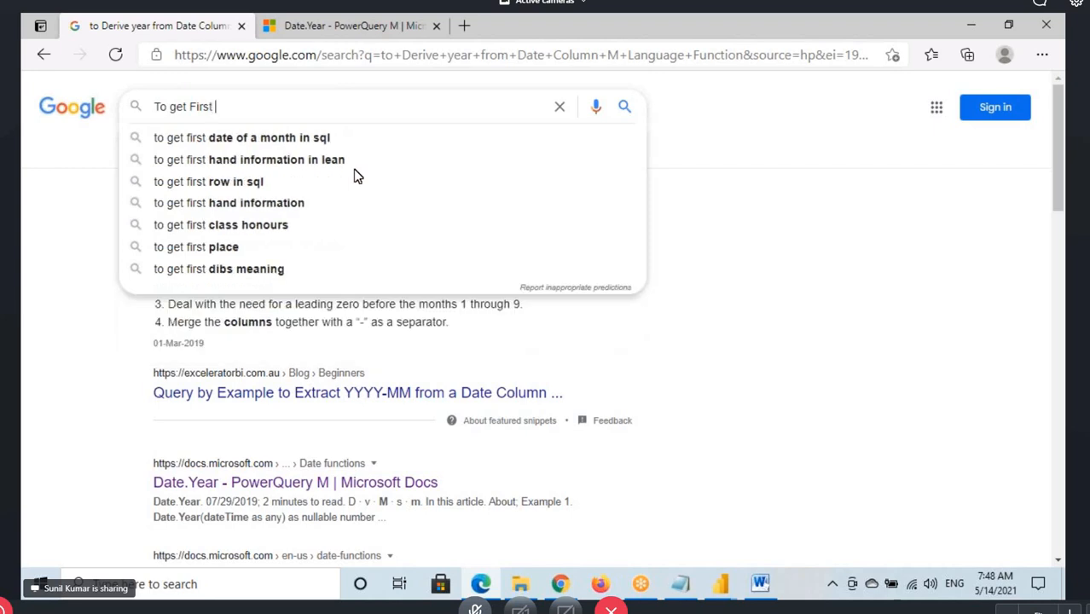
text(Char)
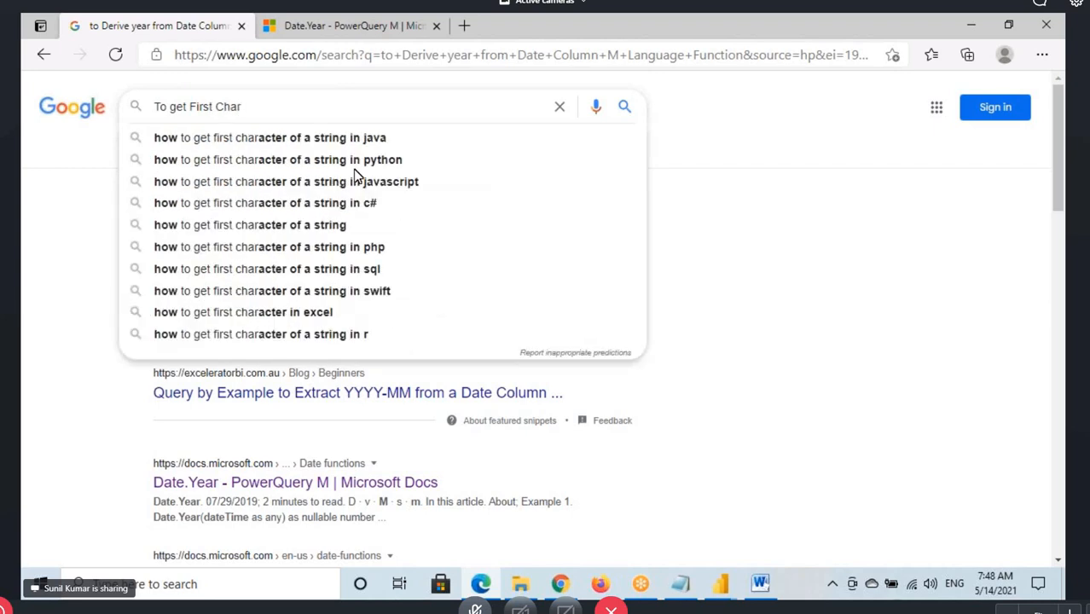
text(cters)
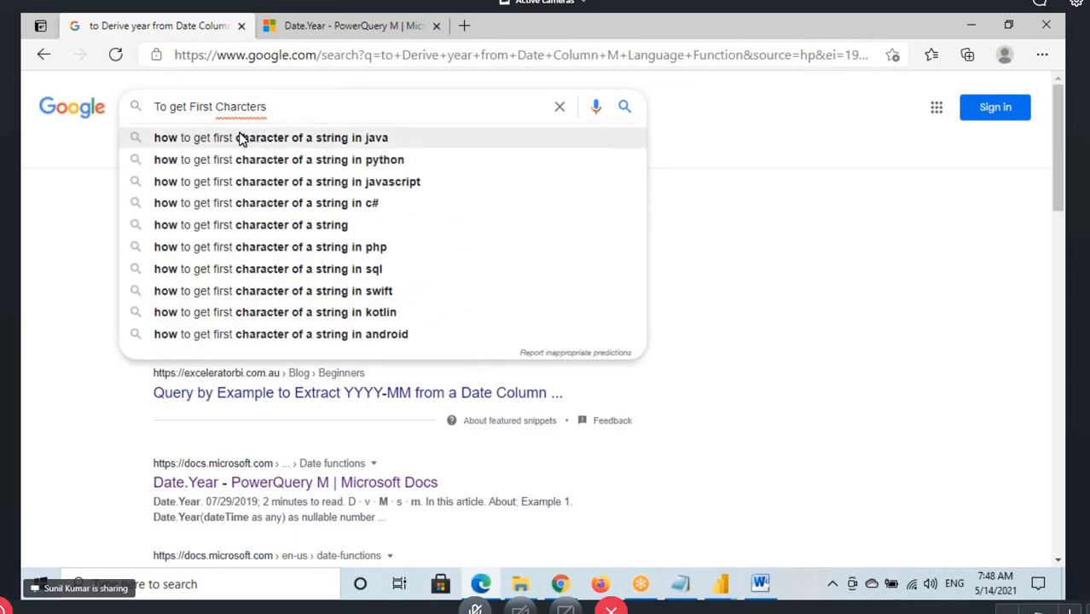
text(ha)
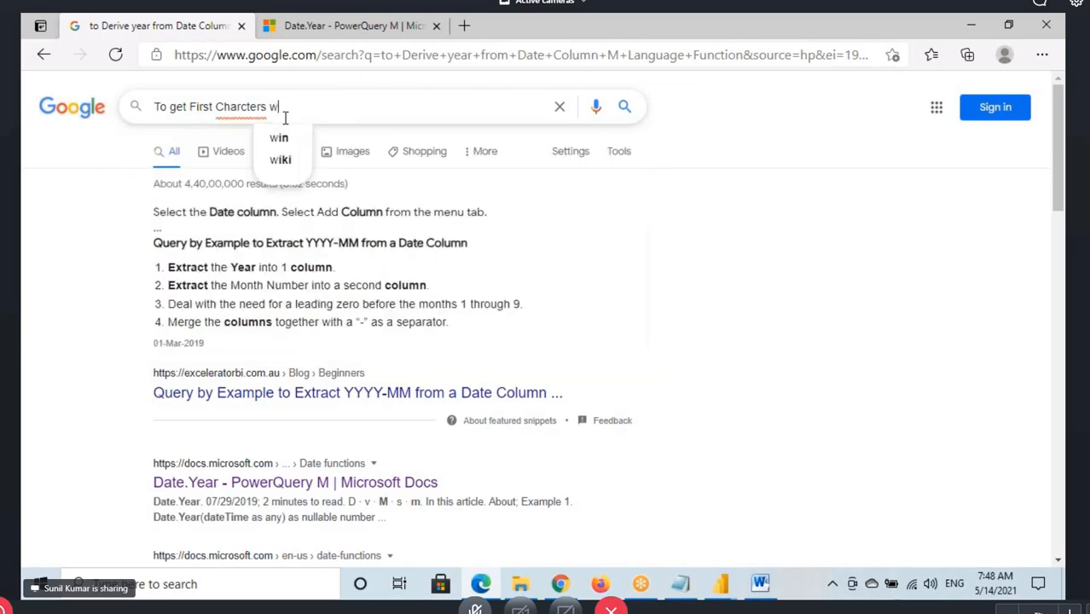
key(BackSpace)
key(BackSpace)
key(BackSpace)
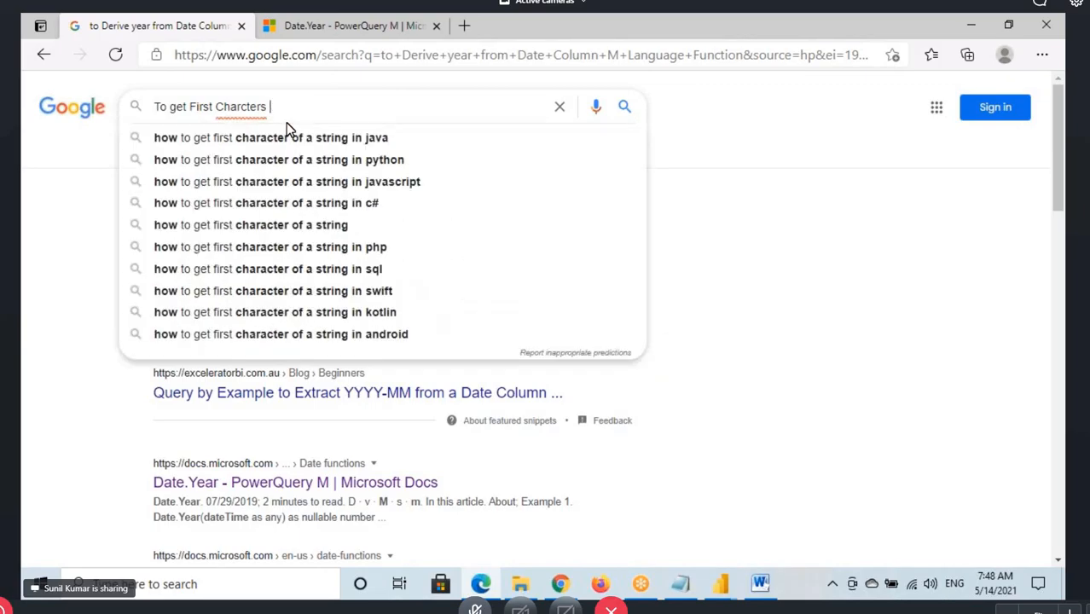
text(M La)
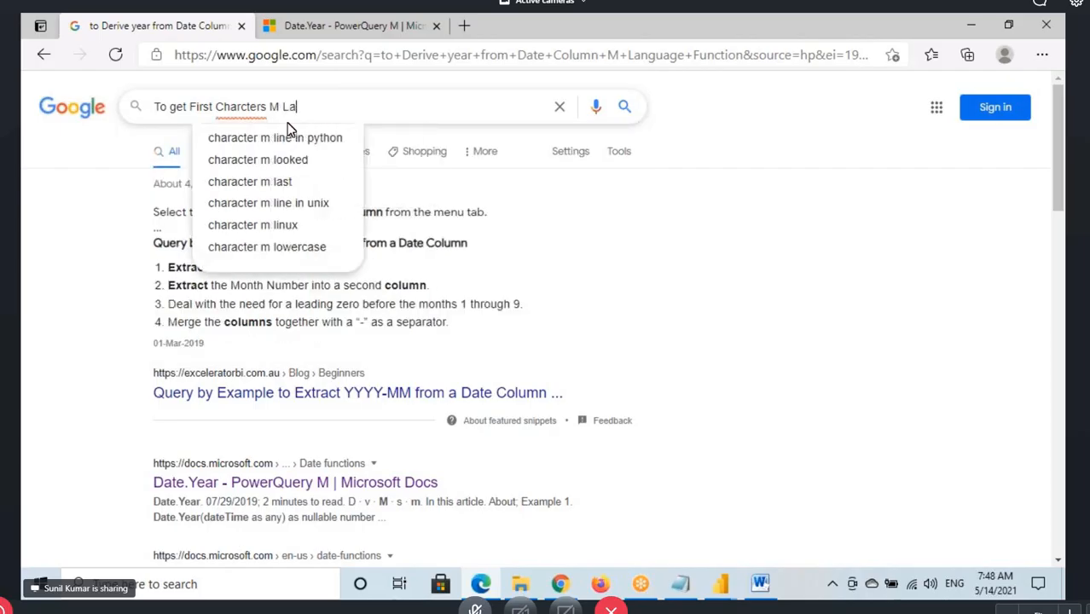
text(nguage)
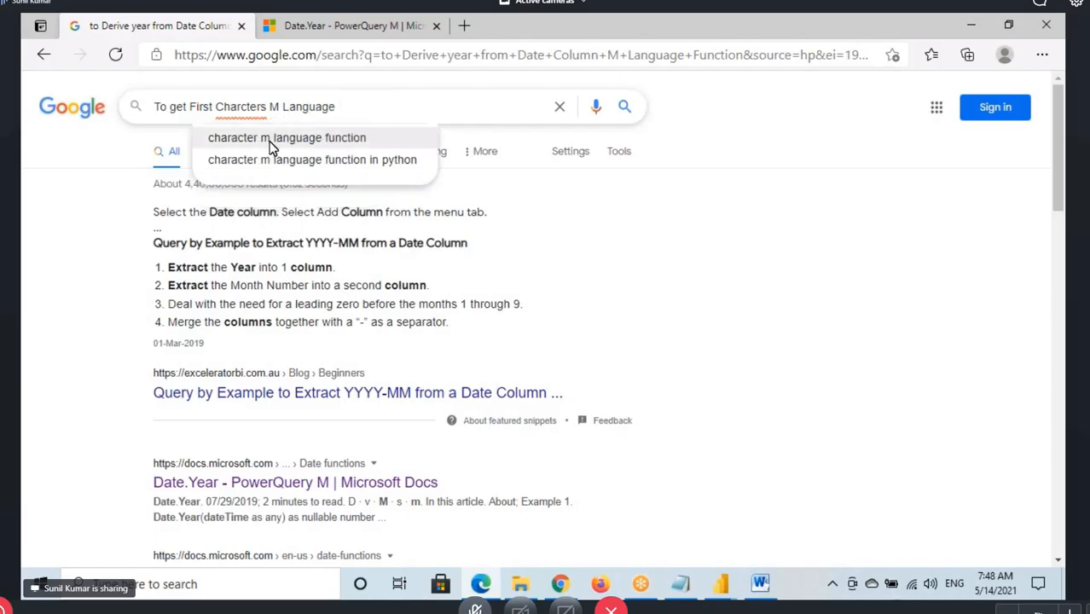
click(273, 145)
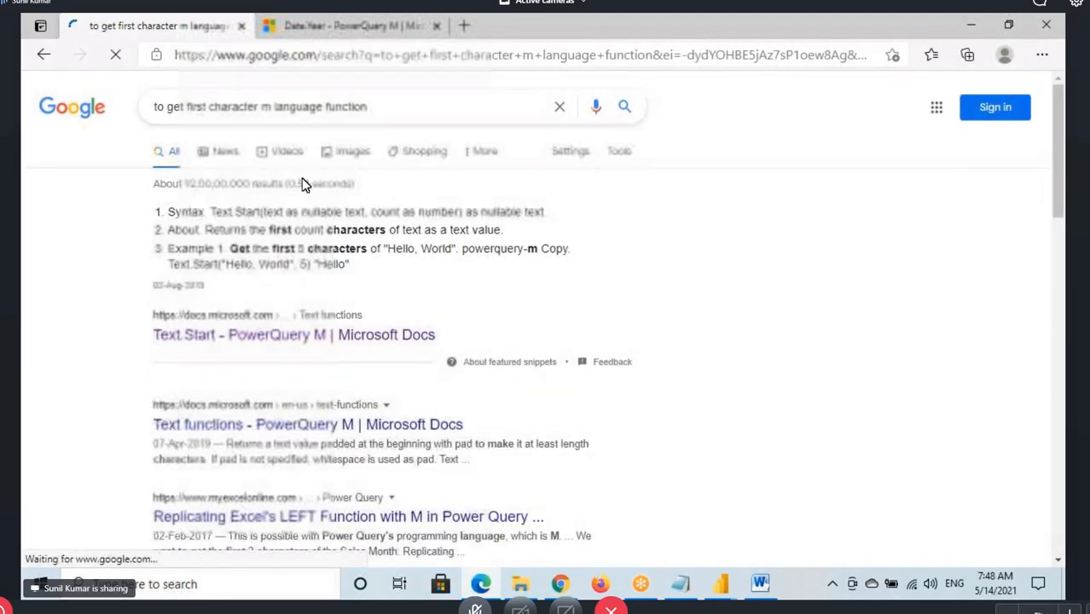
Open the Text.Start Microsoft Docs result in a new tab, highlight its heading, and view the syntax and example
scroll(261, 242, down, 1)
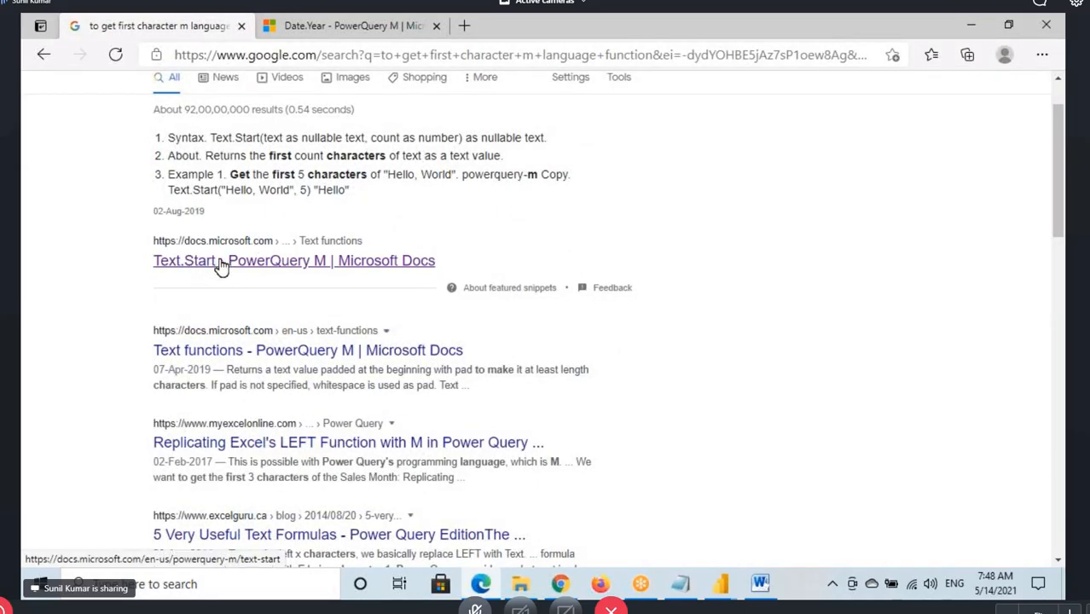
right_click(221, 265)
click(264, 274)
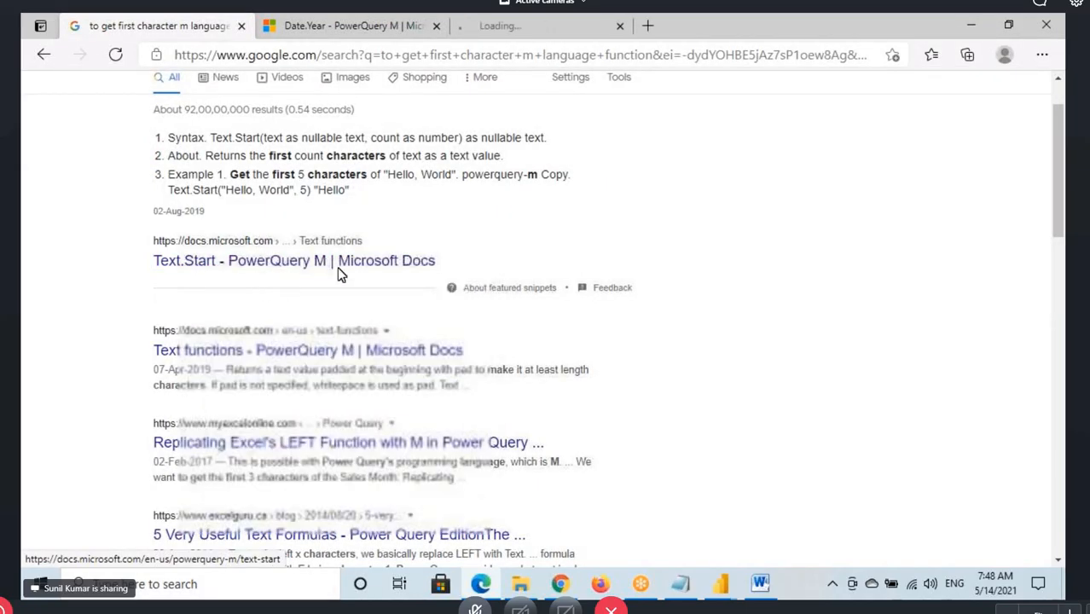
click(542, 28)
drag(314, 273, 444, 288)
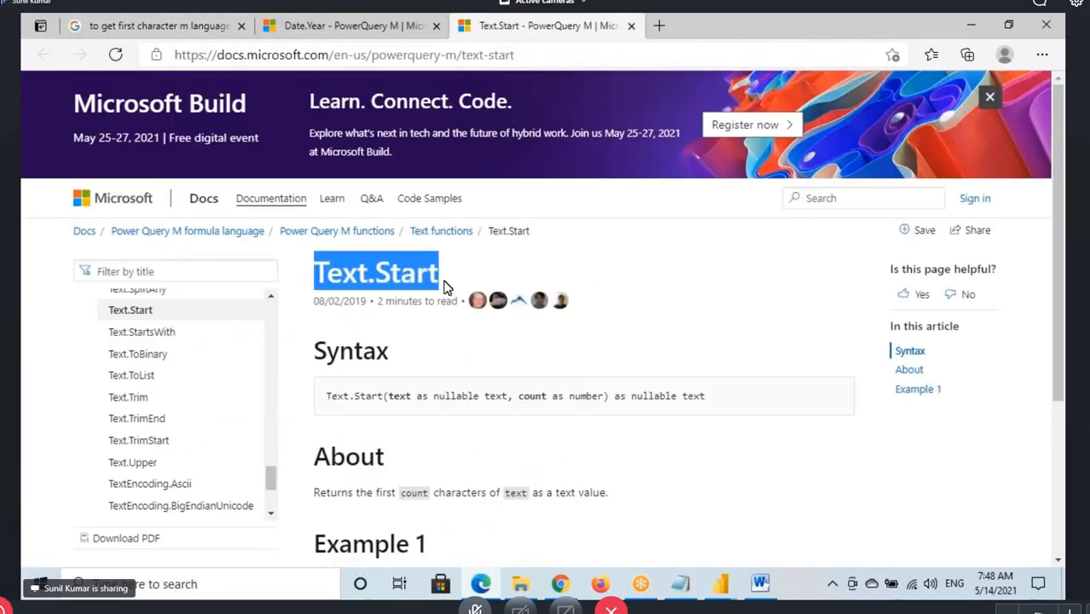
scroll(430, 410, down, 3)
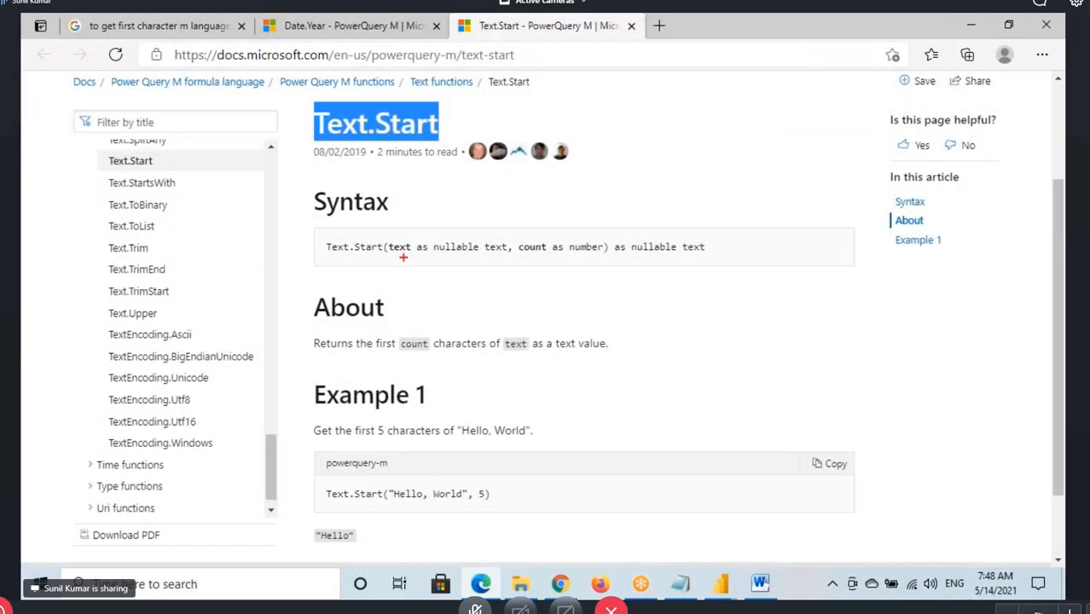
Mark up the Text.Start syntax on screen, underlining the function name and pointing arrows at the text and count arguments
drag(388, 255, 394, 254)
mouse_move(330, 256)
mouse_down()
mouse_move(413, 256)
mouse_move(390, 236)
mouse_move(398, 243)
mouse_up()
drag(388, 230, 397, 243)
drag(530, 217, 531, 242)
mouse_move(521, 240)
mouse_down()
mouse_move(524, 253)
mouse_move(549, 259)
mouse_up()
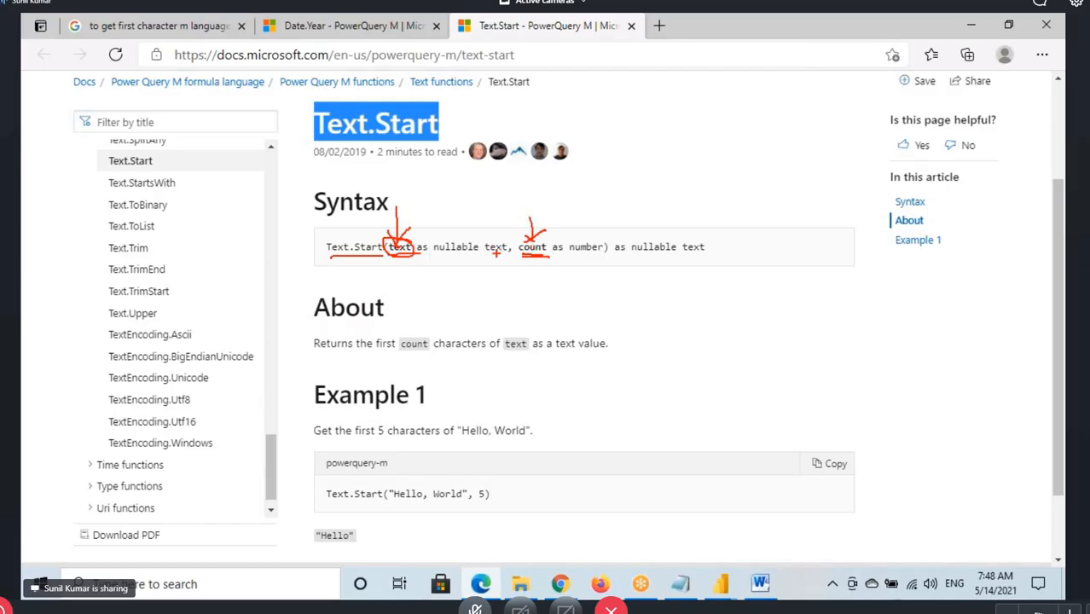
Switch back to the Power Query Editor and start a custom column named First 5 Char Custom after the Added Custom step
mouse_move(721, 585)
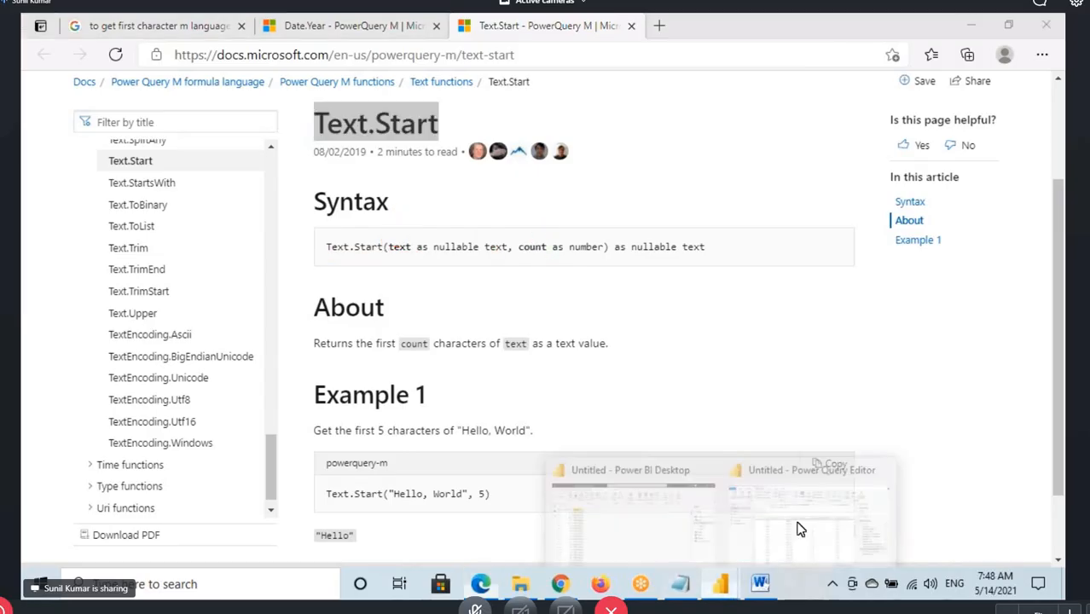
click(742, 541)
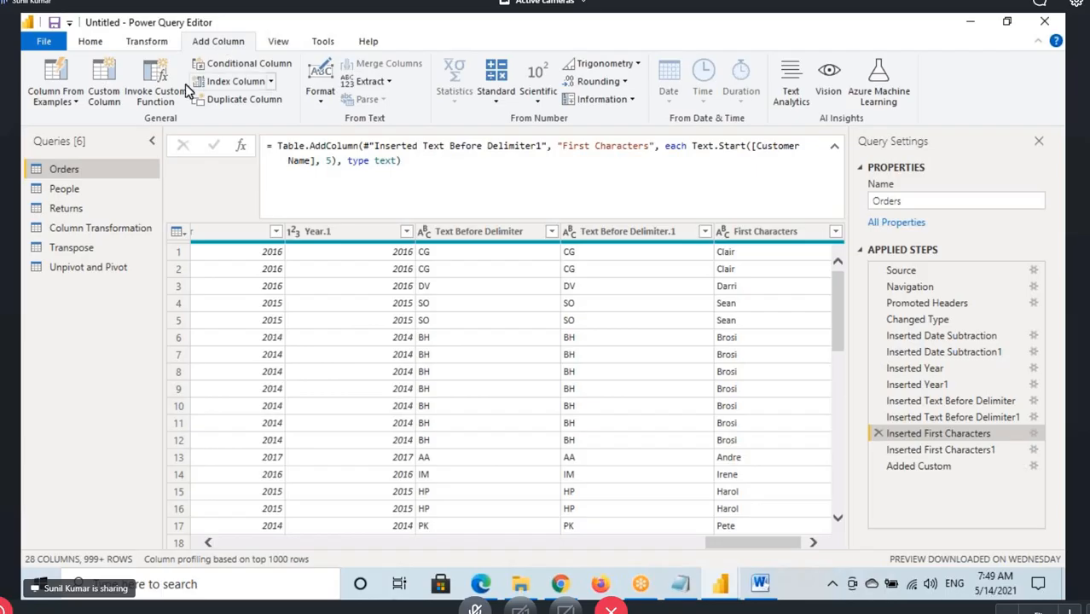
click(919, 465)
click(104, 85)
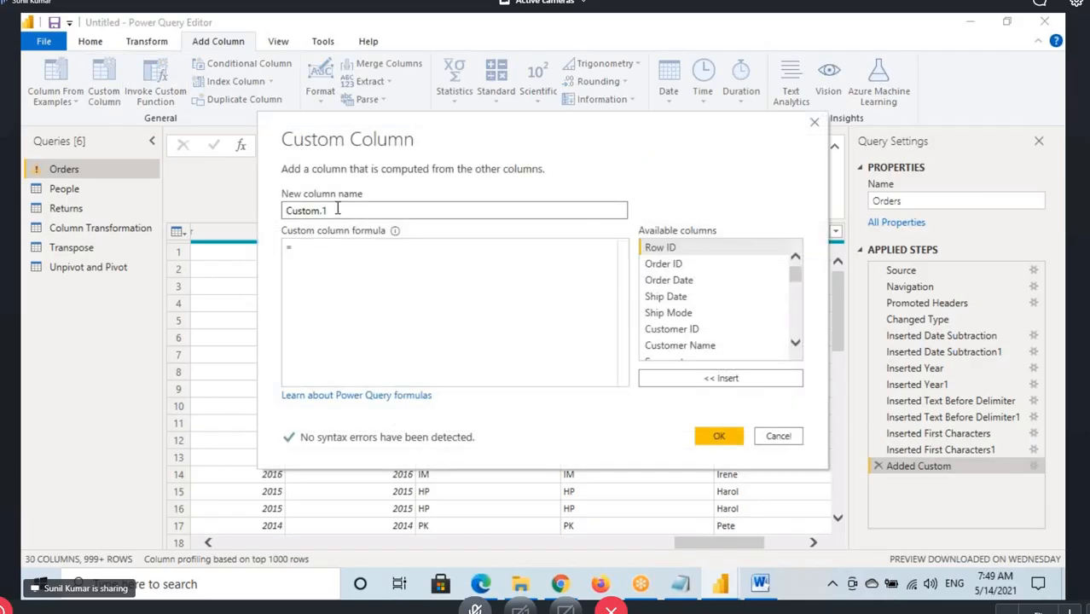
drag(332, 210, 226, 221)
text(First 5 Char)
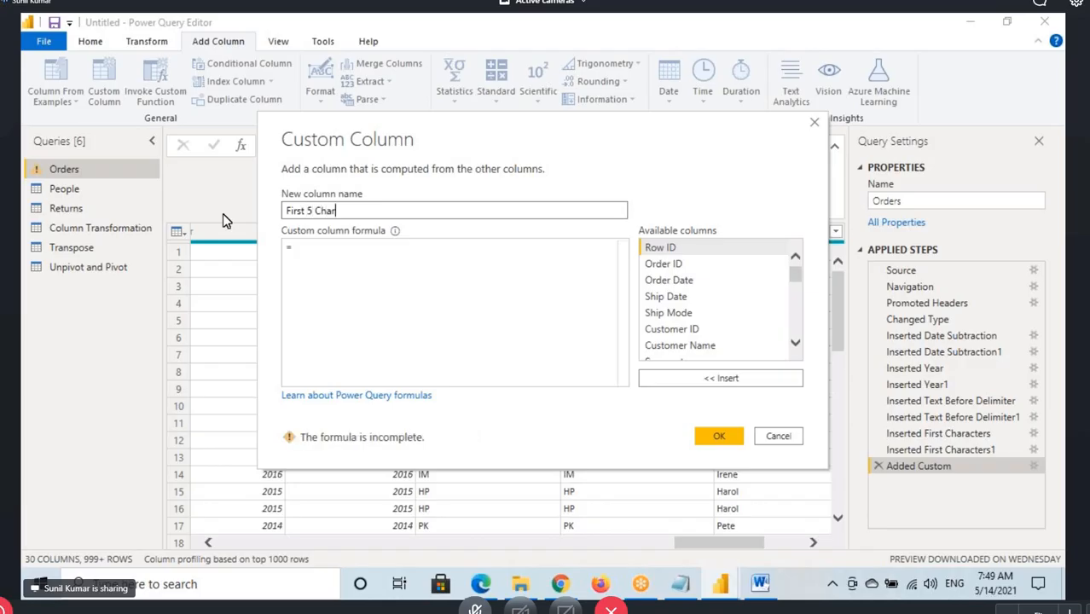
text( Custom)
Enter the custom column formula as far as Text.Start([Customer Name], taking Customer Name from the available columns
click(301, 248)
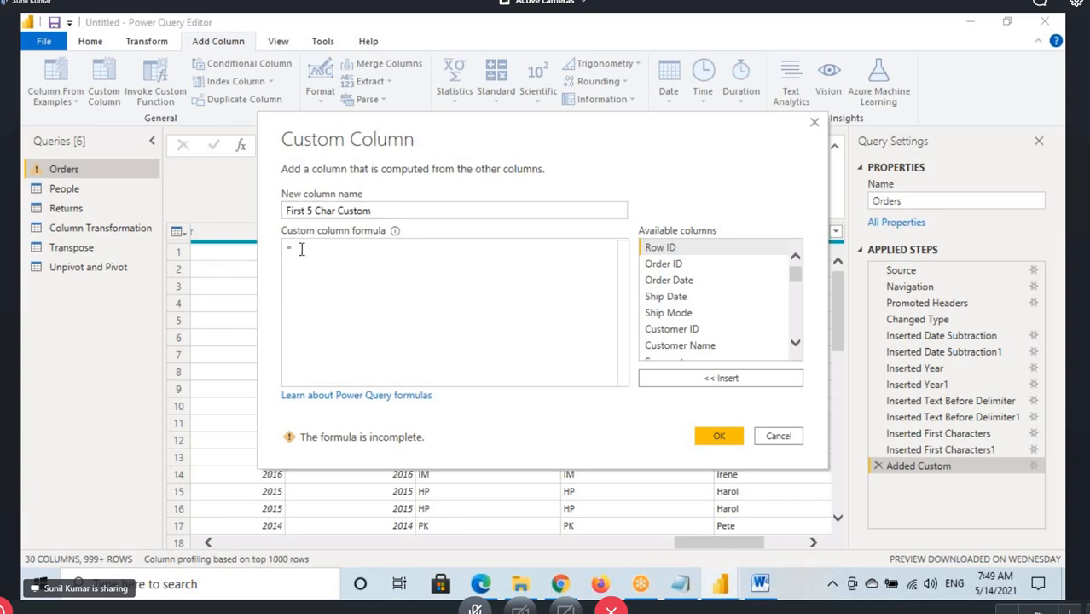
text(Text)
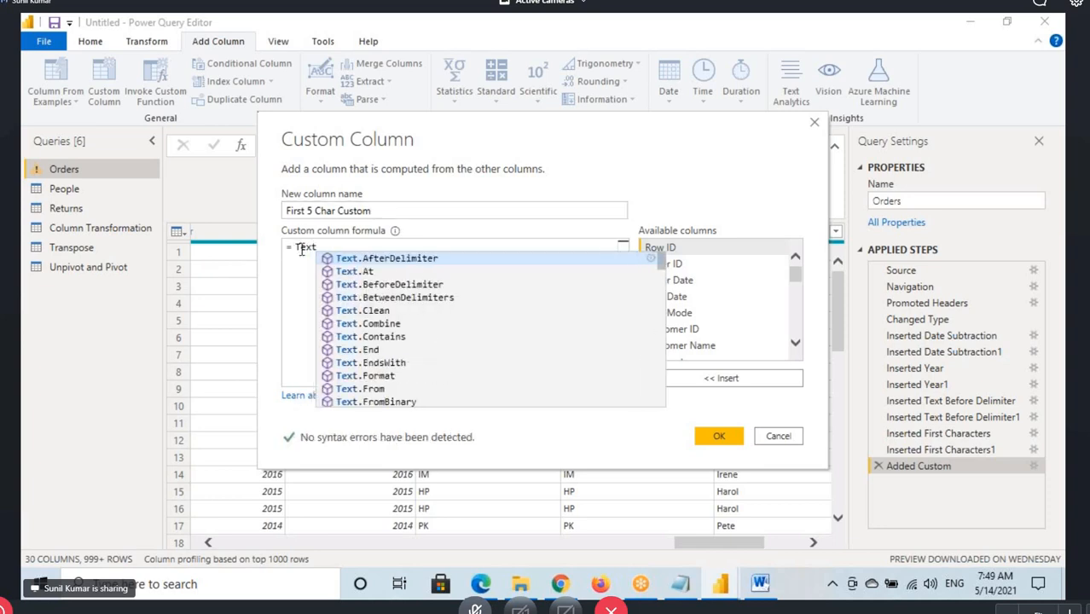
text(.)
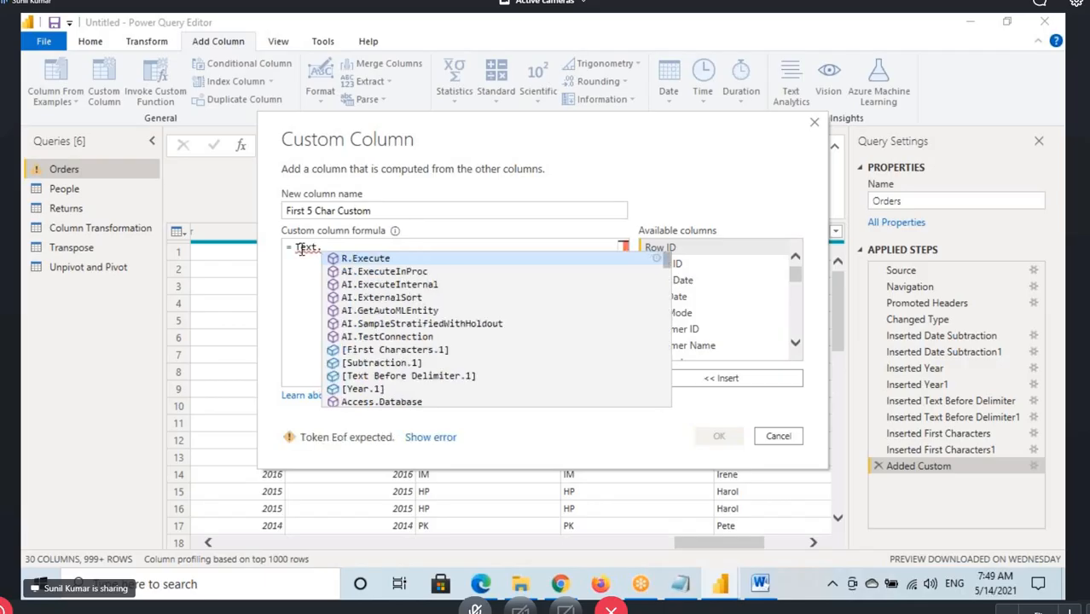
text(Start)
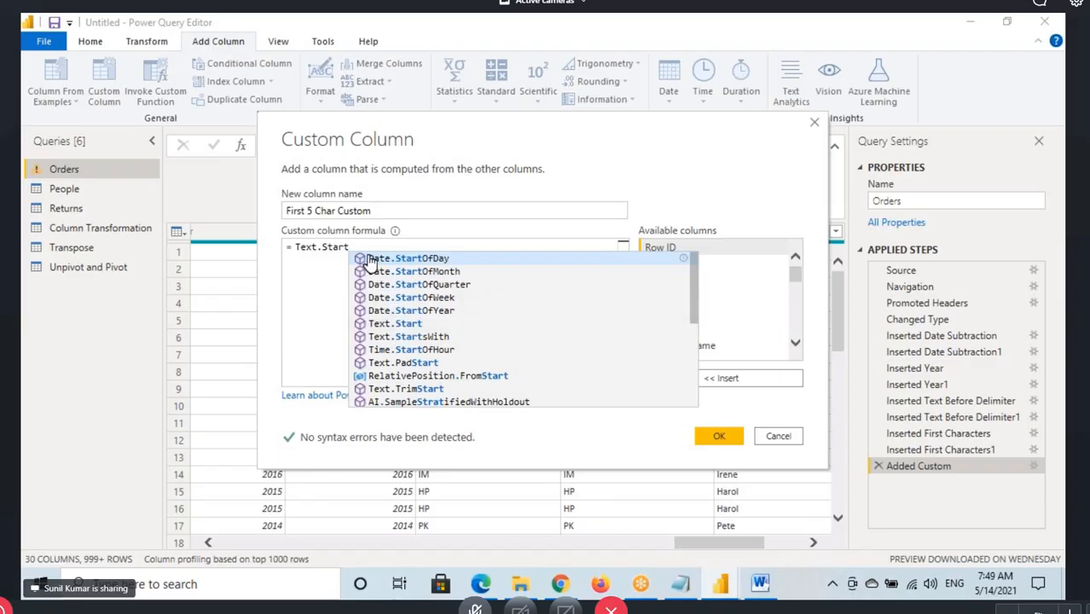
text(()
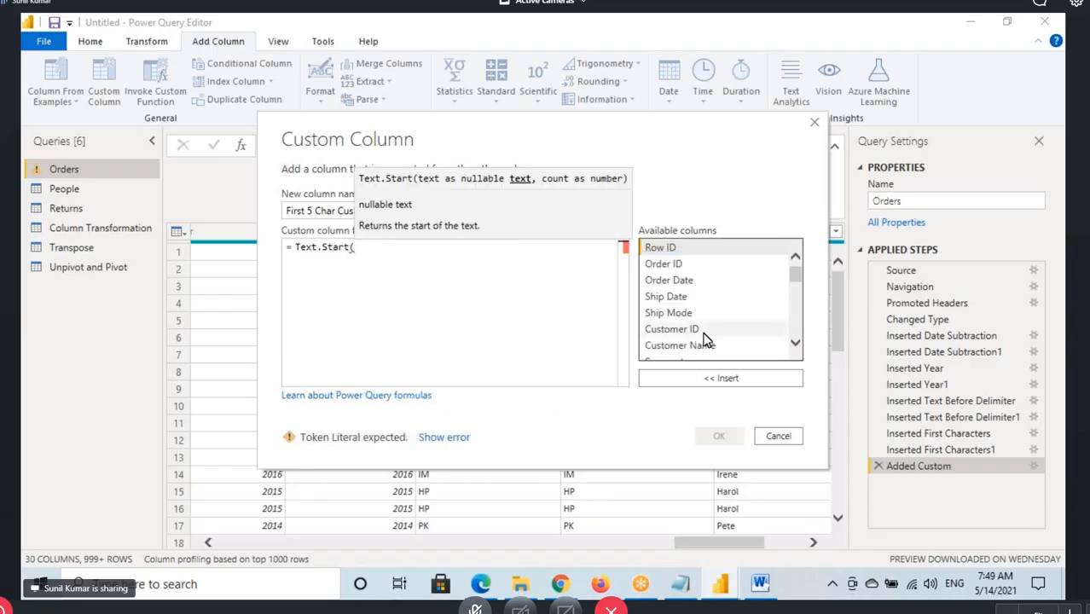
double_click(701, 346)
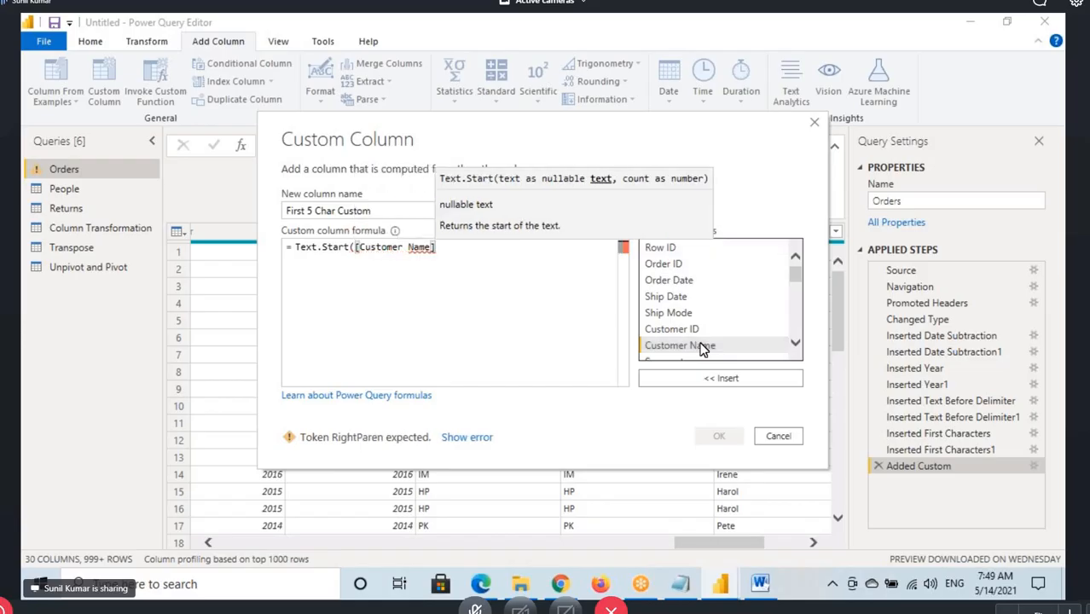
text(,)
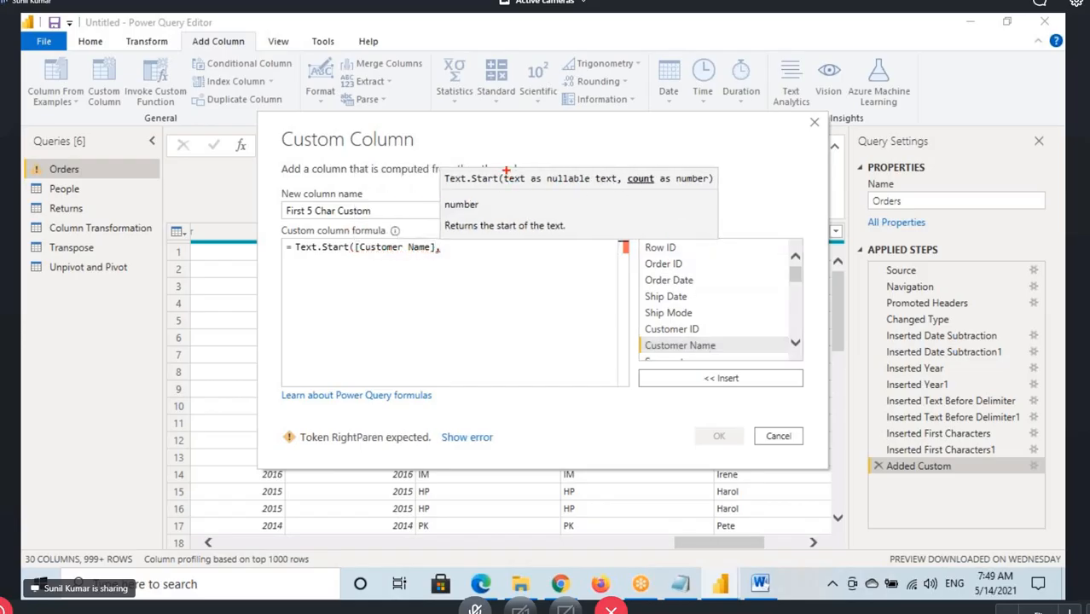
Box the text argument in the Text.Start hint, link it to [Customer Name], underline count, and clear the annotations
mouse_move(500, 171)
mouse_down()
mouse_move(526, 188)
mouse_move(369, 240)
mouse_move(381, 223)
mouse_up()
drag(652, 183, 628, 183)
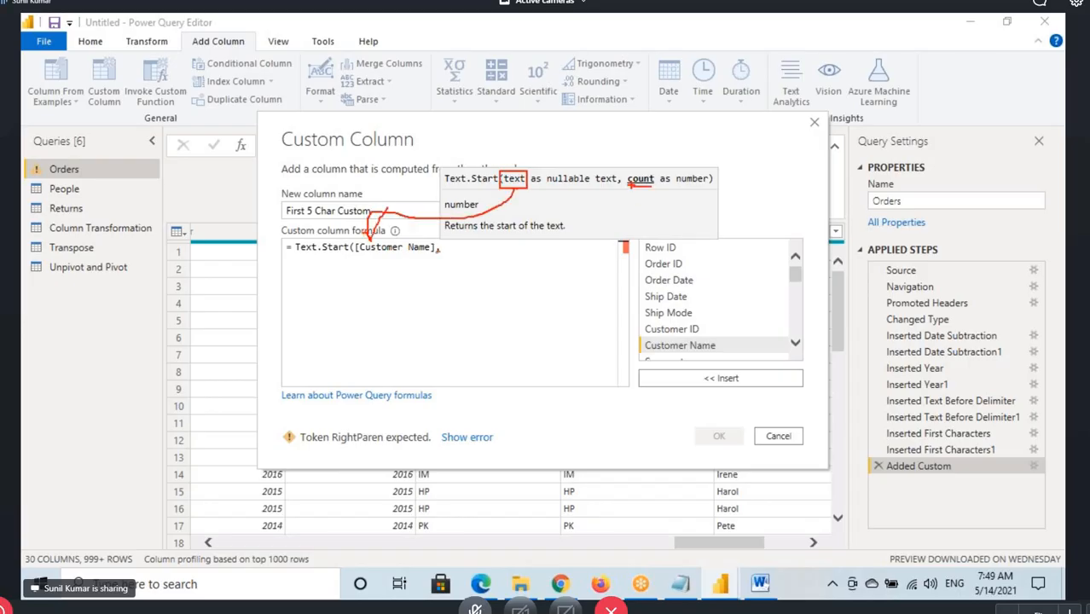
key(Escape)
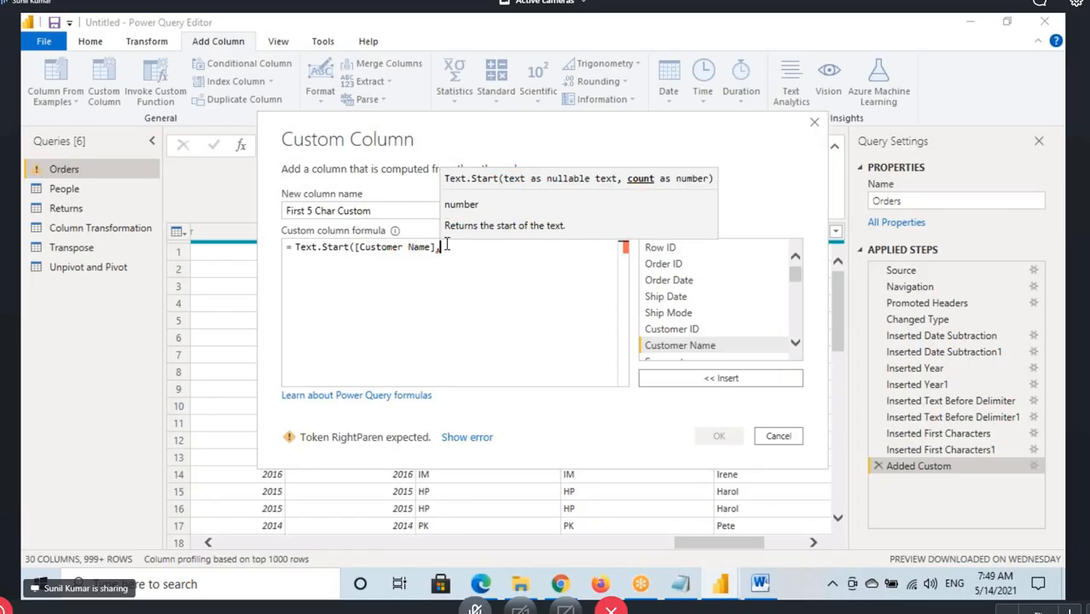
Complete the formula with a count of 5, add the First 5 Char Custom column, and review its rows
text(5))
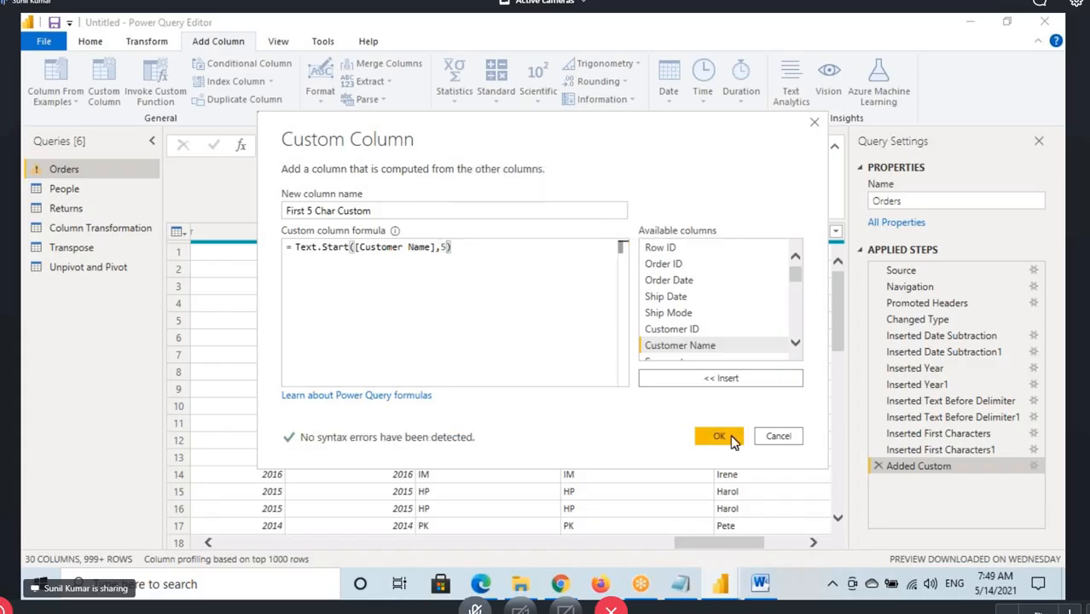
click(719, 437)
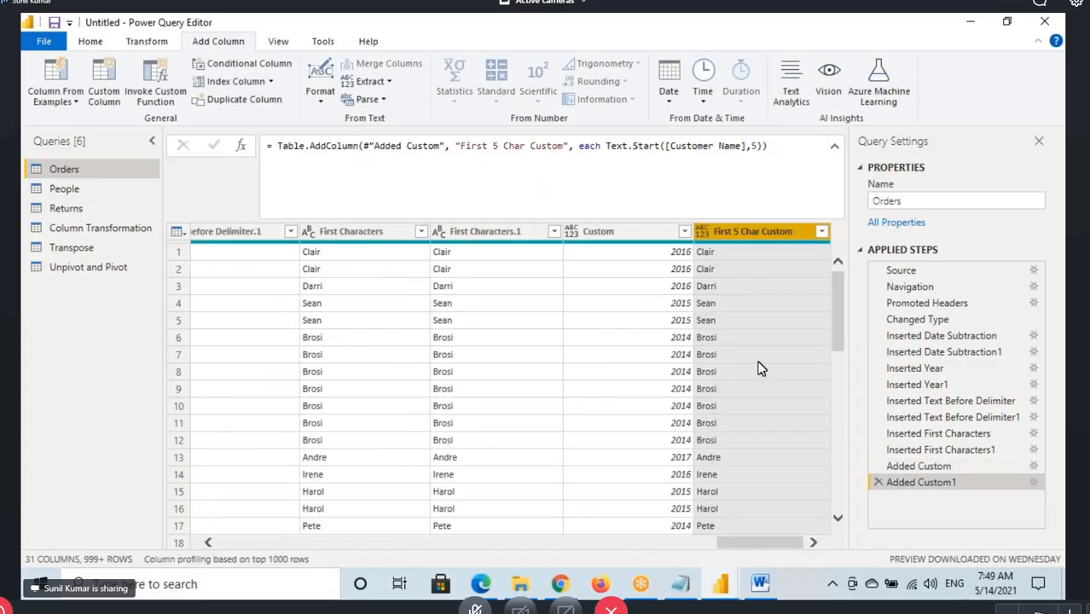
scroll(761, 369, down, 10)
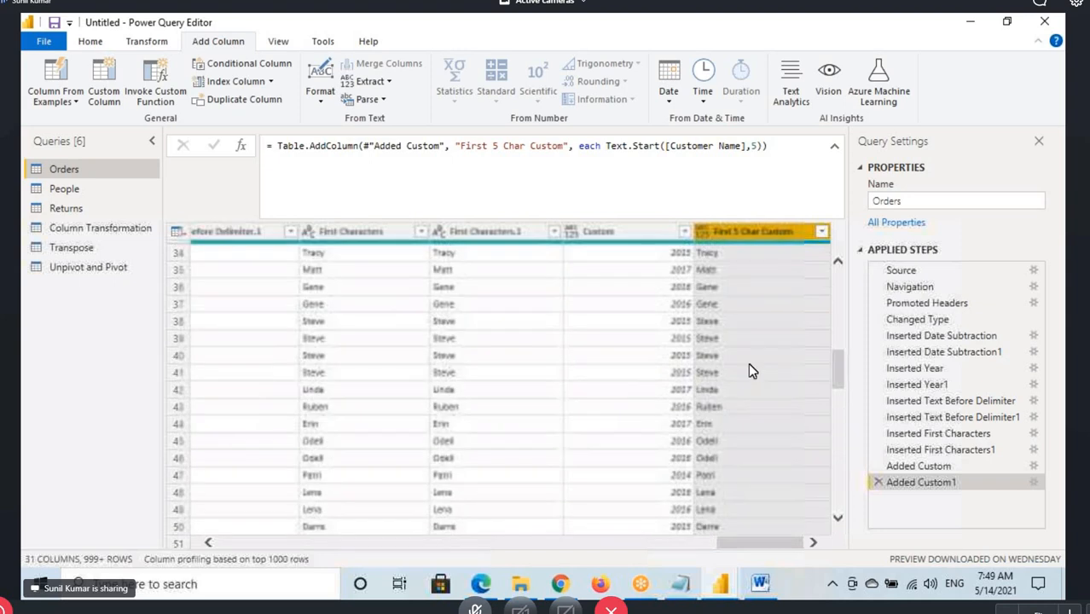
scroll(748, 341, down, 10)
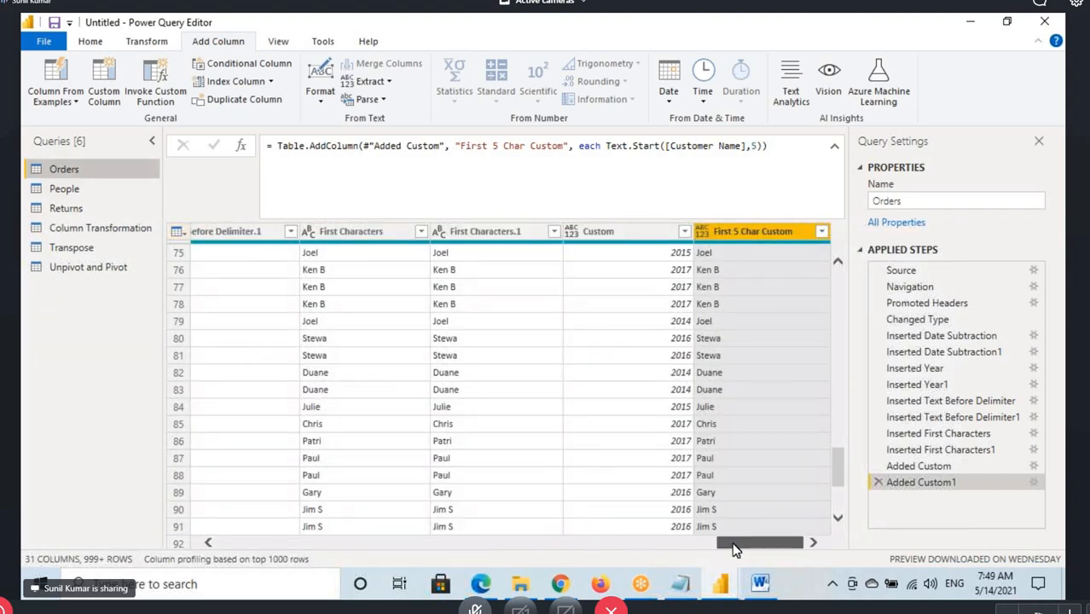
drag(736, 550, 170, 529)
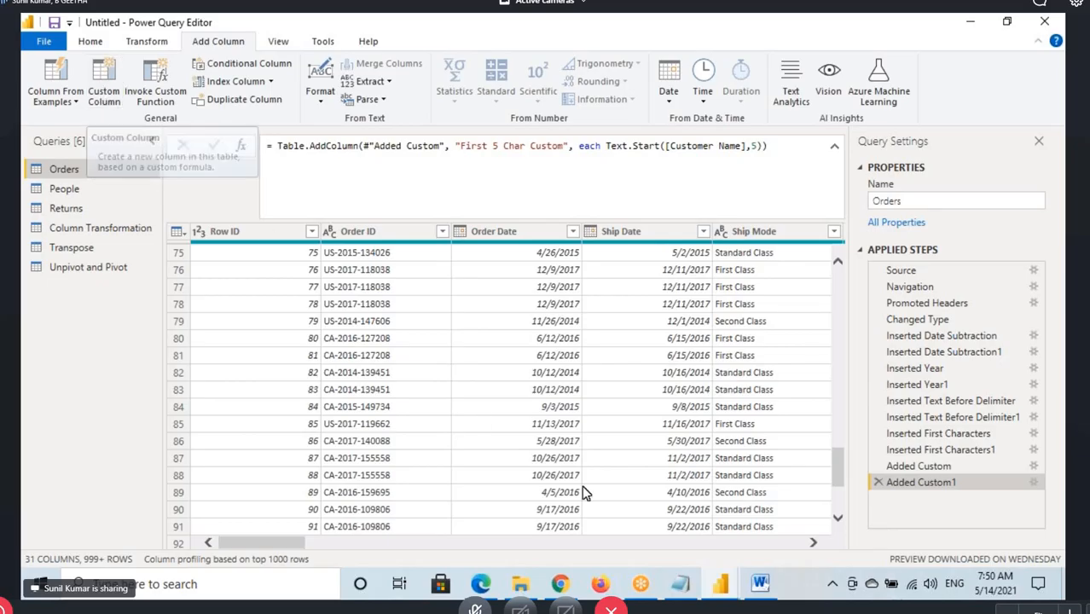
Switch to the Notepad notes and highlight the GUI Options and Custom Column entries in the list of methods
click(680, 584)
click(635, 587)
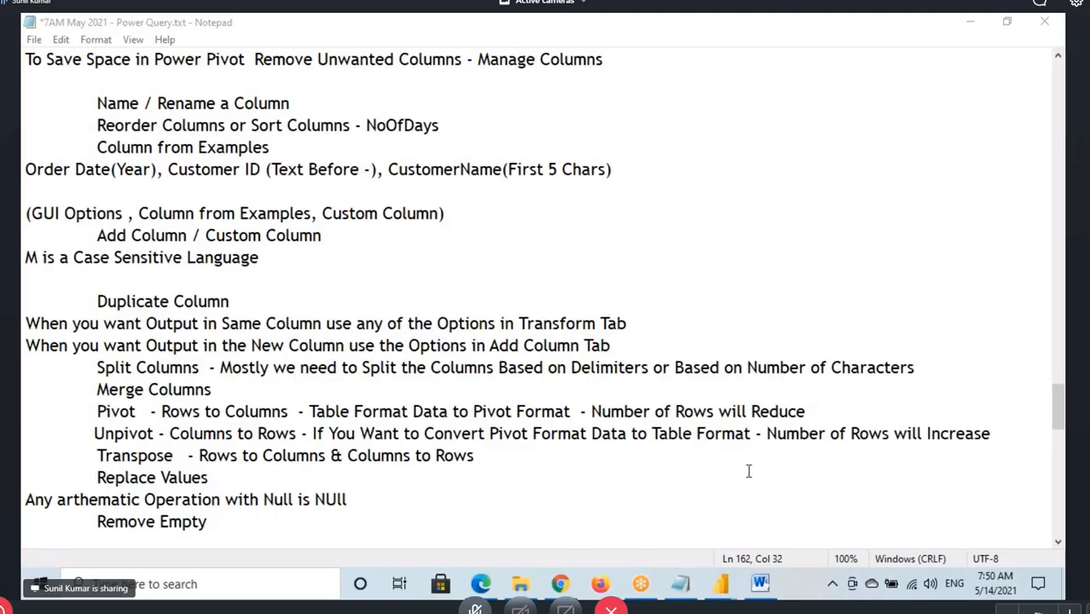
click(968, 379)
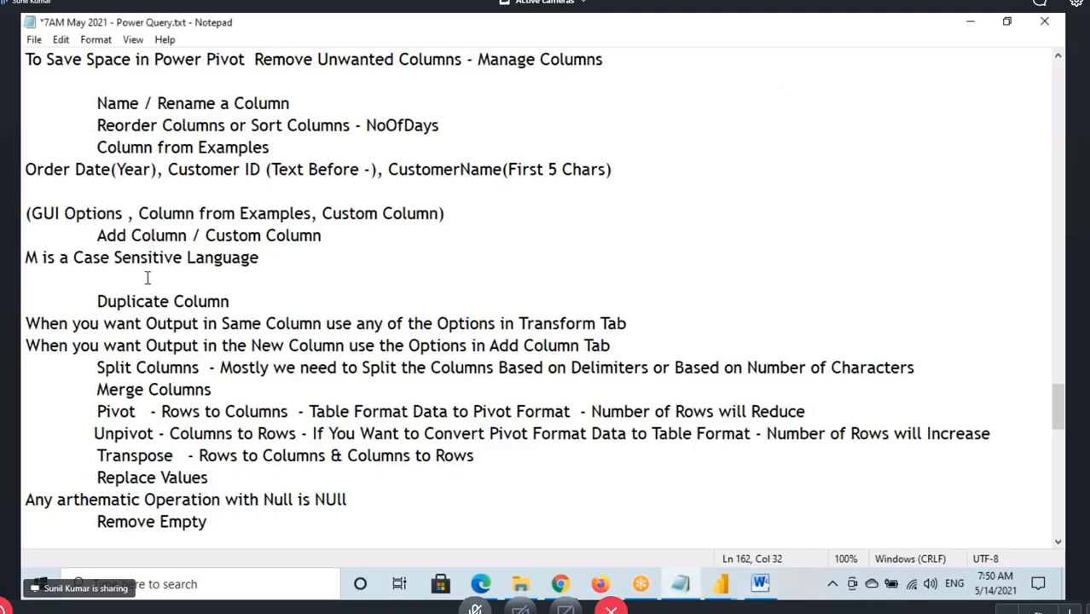
click(323, 213)
drag(328, 214, 438, 213)
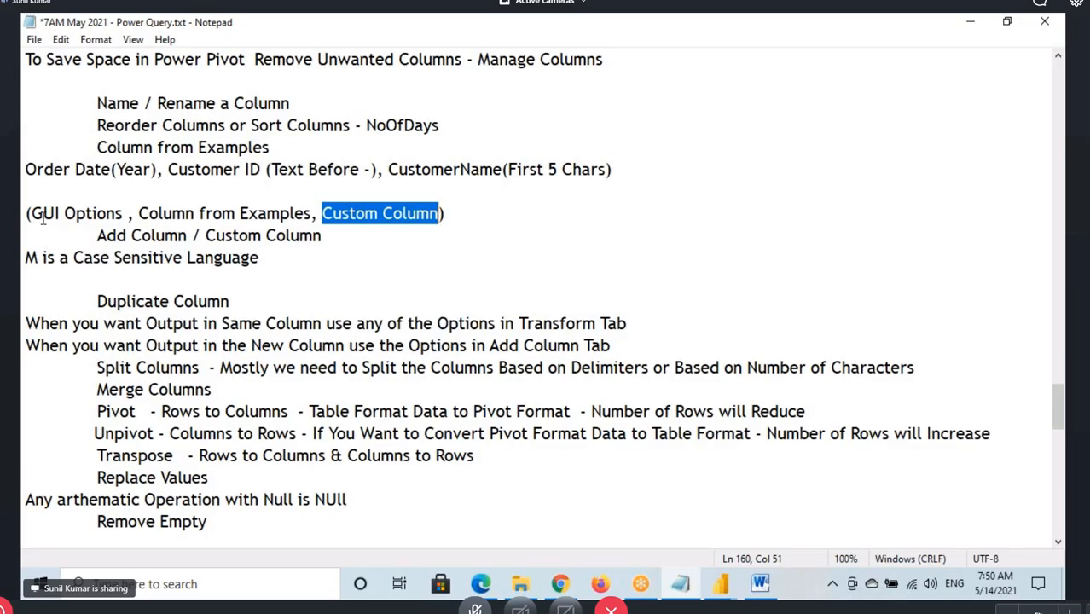
drag(32, 215, 89, 220)
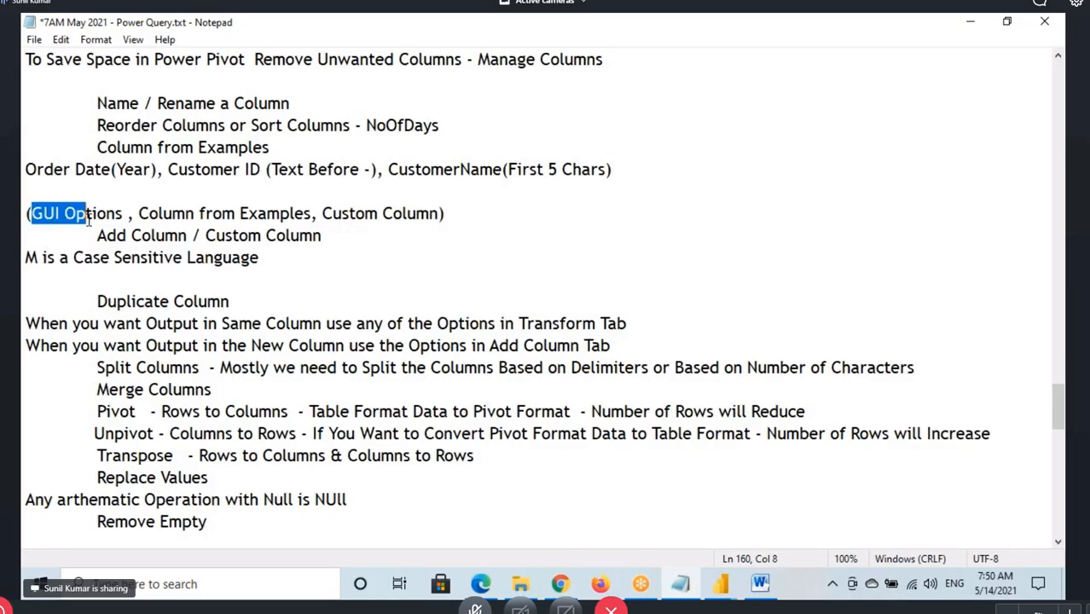
drag(321, 214, 439, 214)
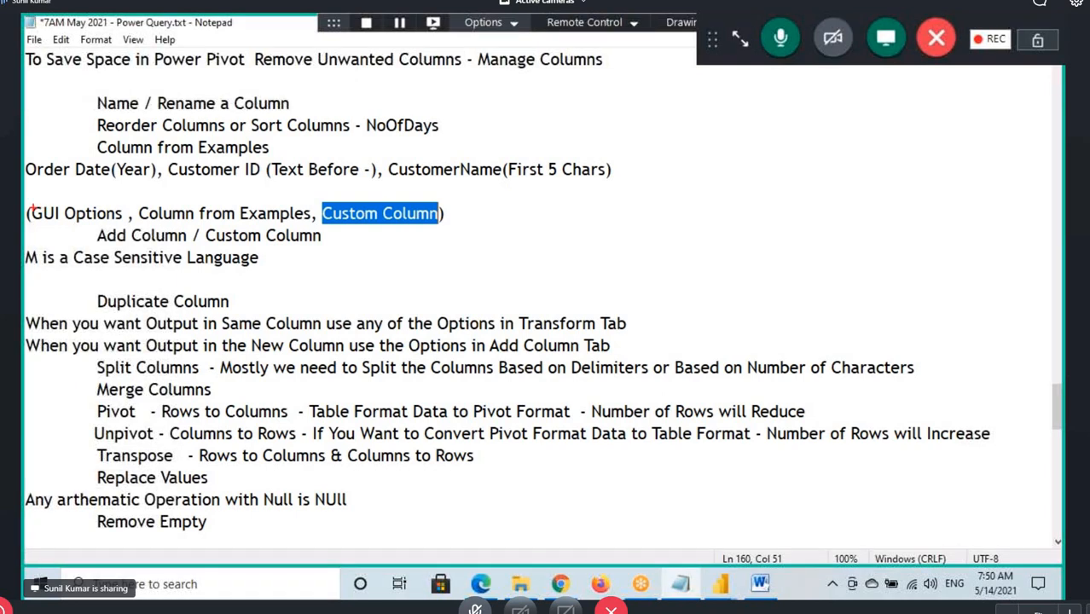
Box GUI Options and Column from Examples, underline and tick Custom Column with an arrow, and clear the annotations
mouse_move(31, 207)
mouse_down()
mouse_move(84, 220)
mouse_move(313, 227)
mouse_up()
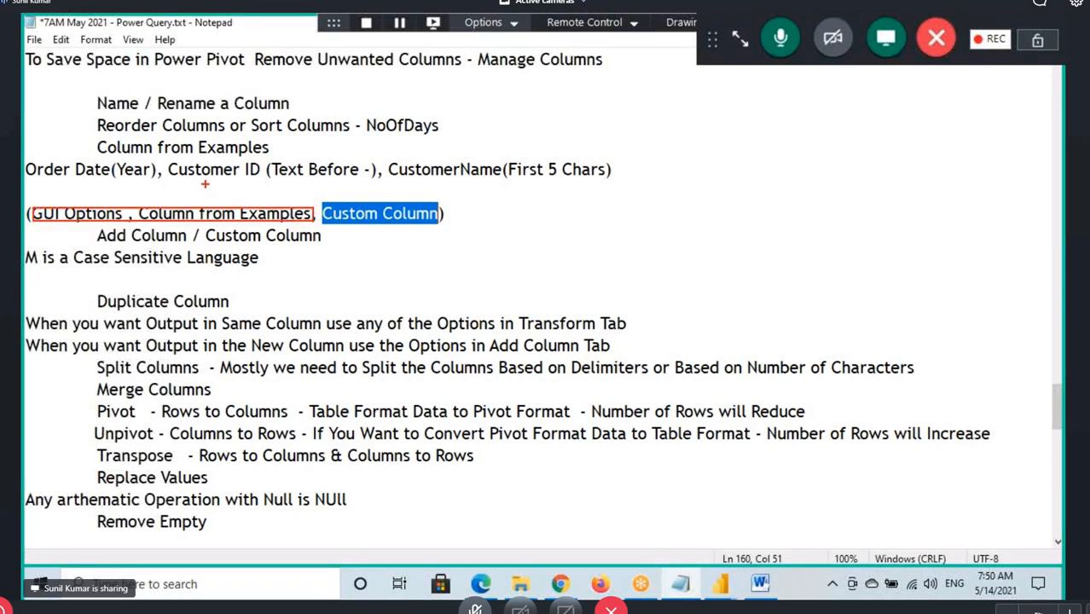
drag(202, 174, 213, 205)
drag(85, 228, 160, 227)
drag(353, 227, 345, 229)
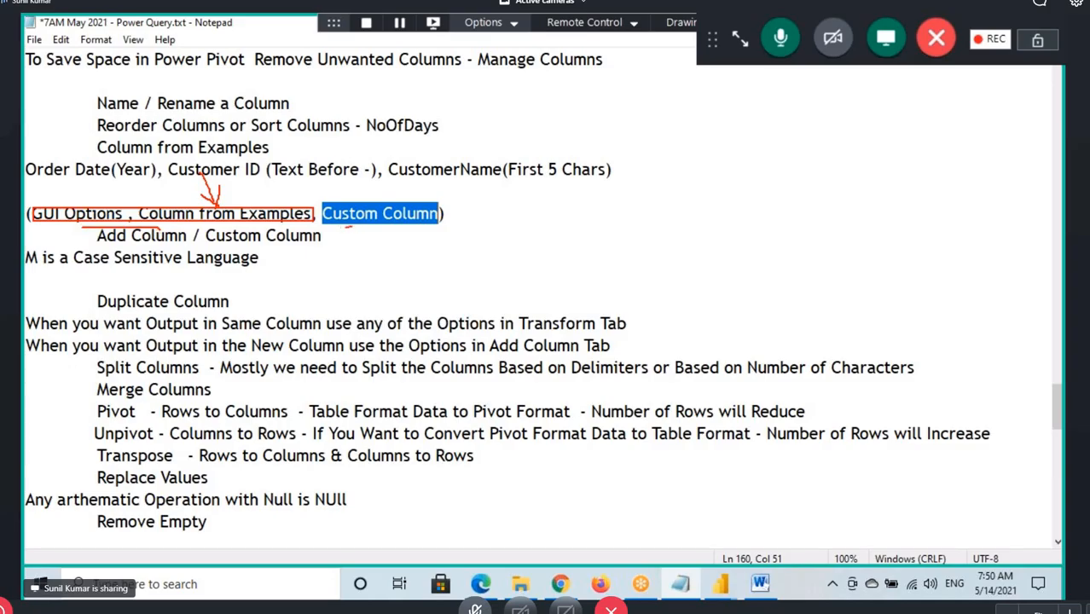
mouse_move(384, 271)
mouse_down()
mouse_move(378, 227)
mouse_move(408, 247)
mouse_up()
drag(444, 212, 510, 171)
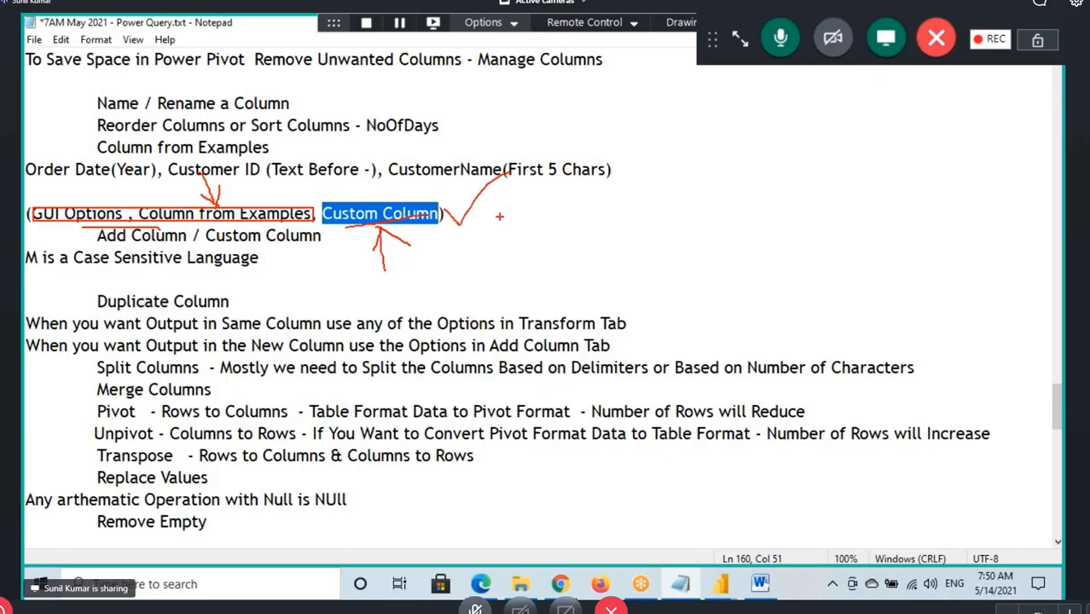
click(392, 213)
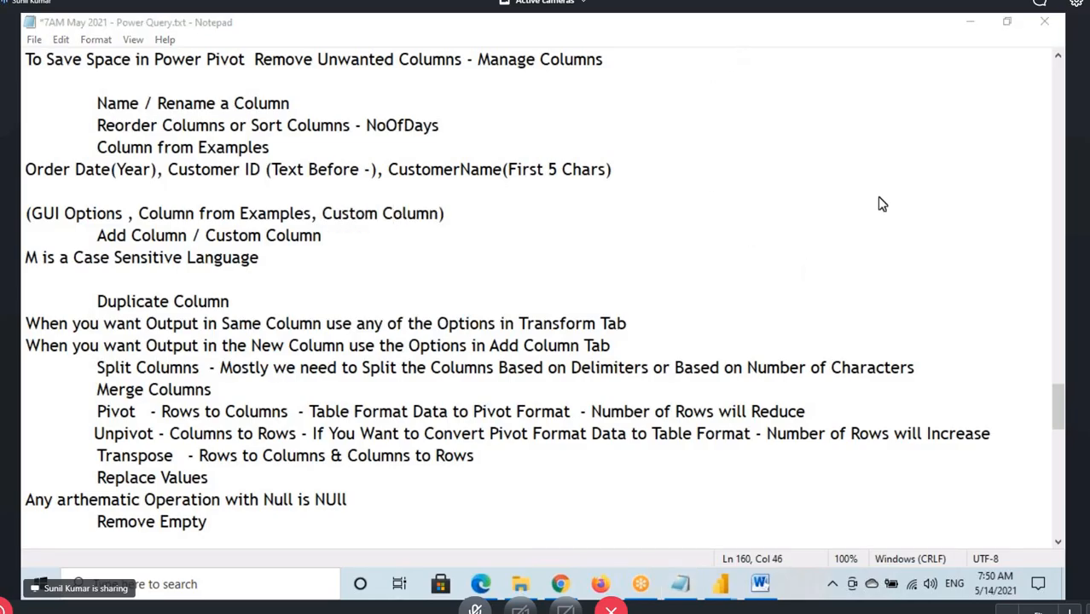
Save the Power Query notes and highlight the section from Inbuilt Column Transformations to M is a Case Sensitive Language
click(447, 214)
click(467, 214)
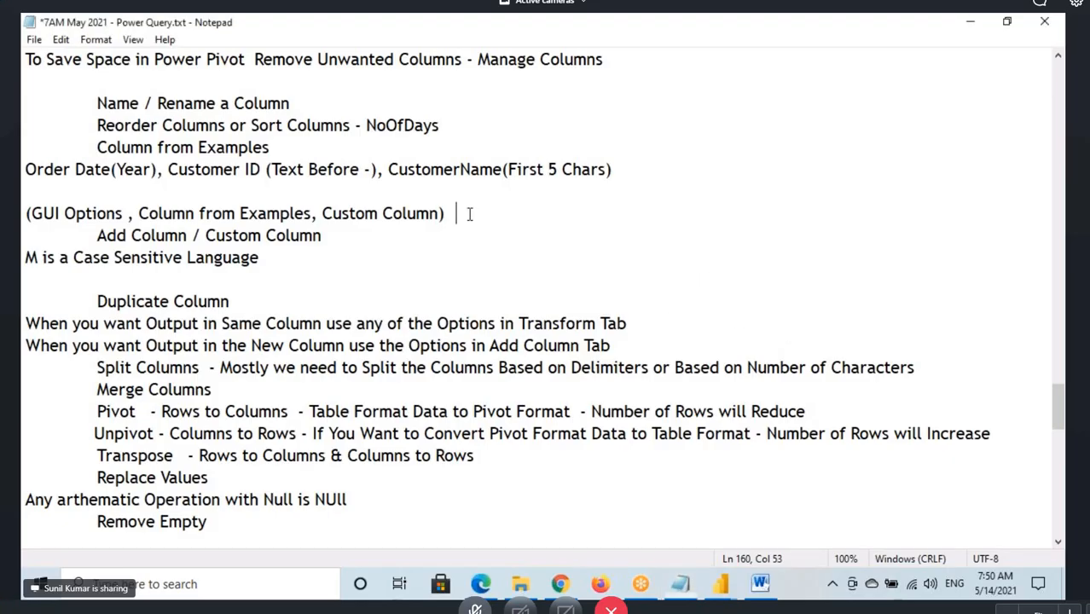
click(304, 262)
scroll(303, 262, down, 1)
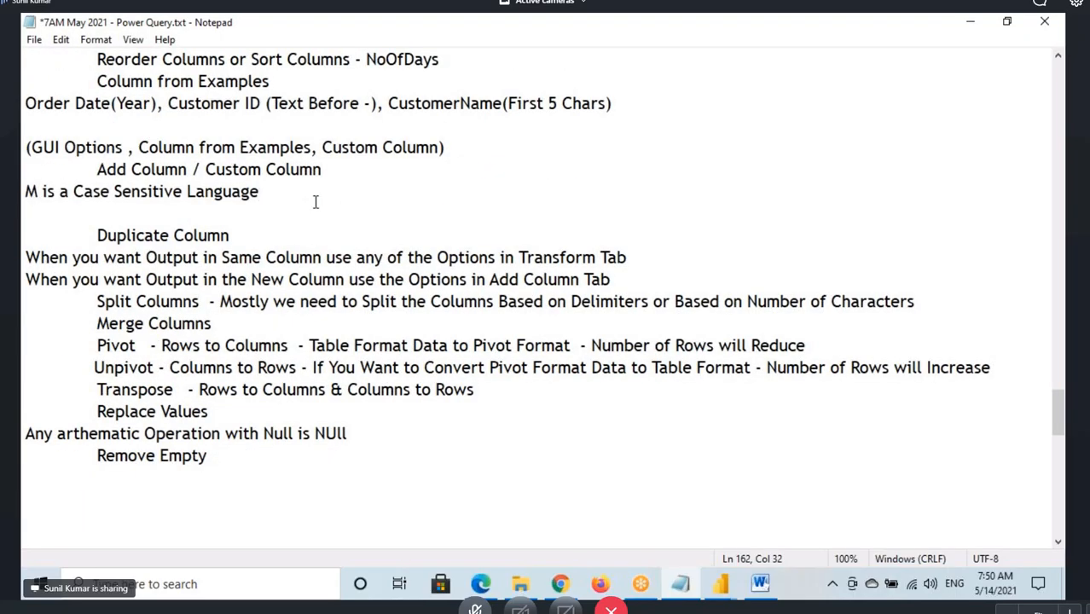
key(ctrl+s)
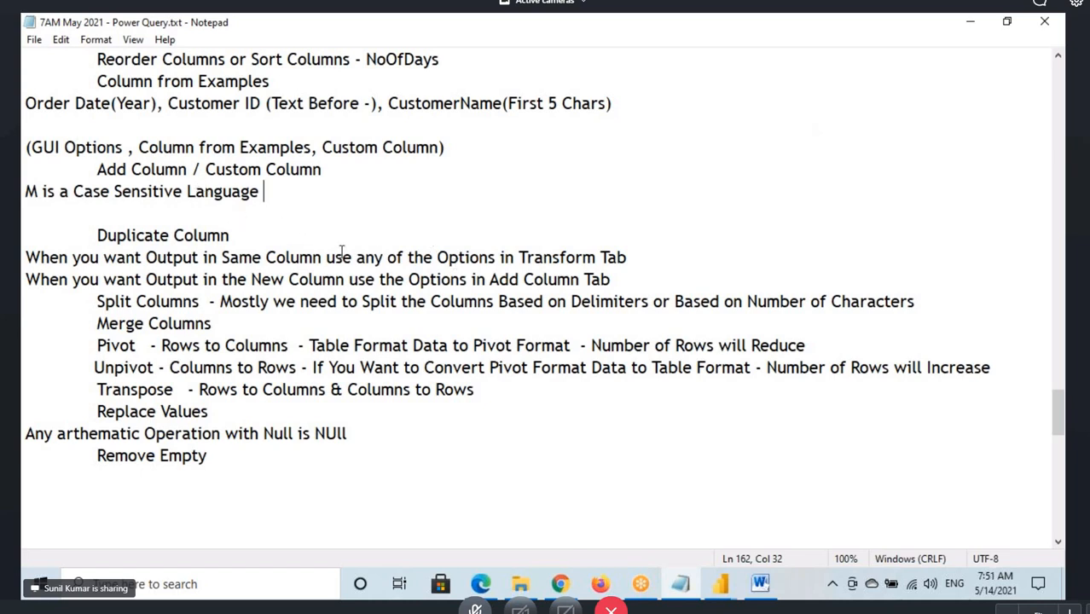
scroll(321, 282, up, 3)
drag(289, 393, 30, 60)
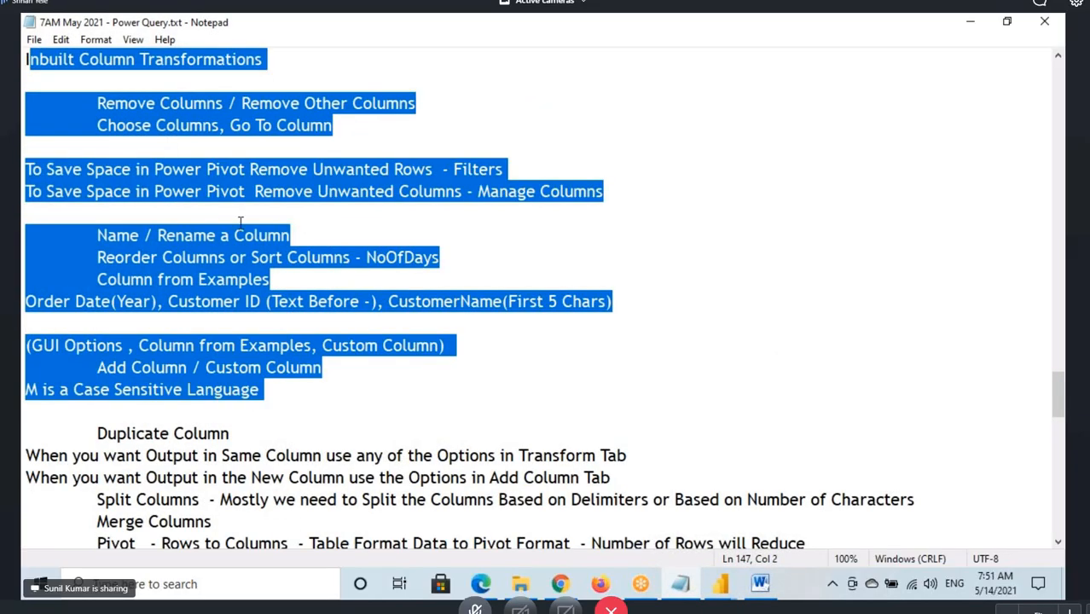
Switch to the Power Query Editor, look through the People query, and use the first row as headers in Returns
click(723, 587)
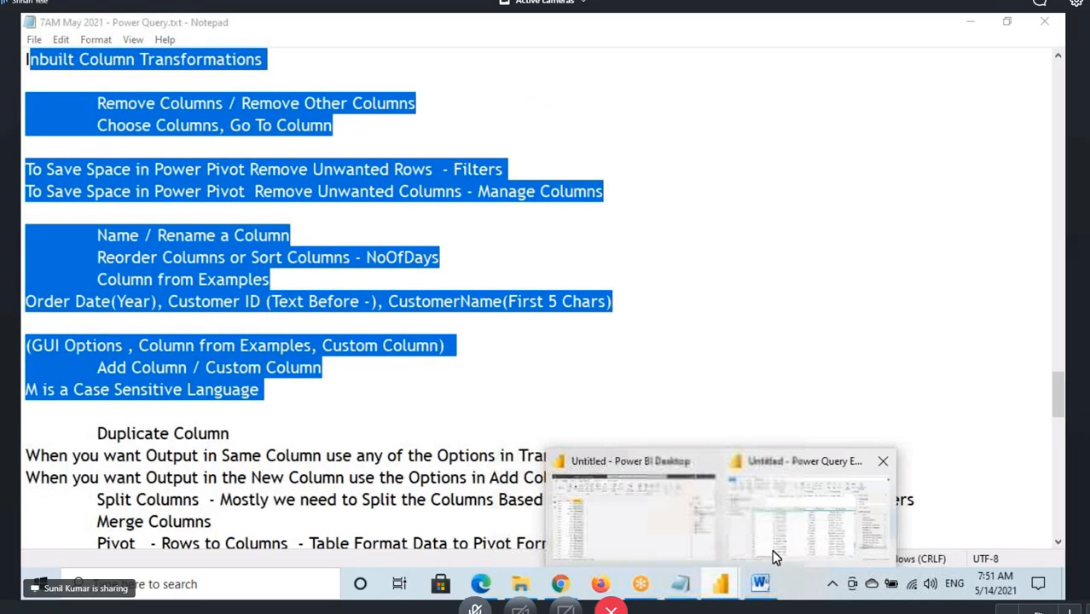
click(771, 520)
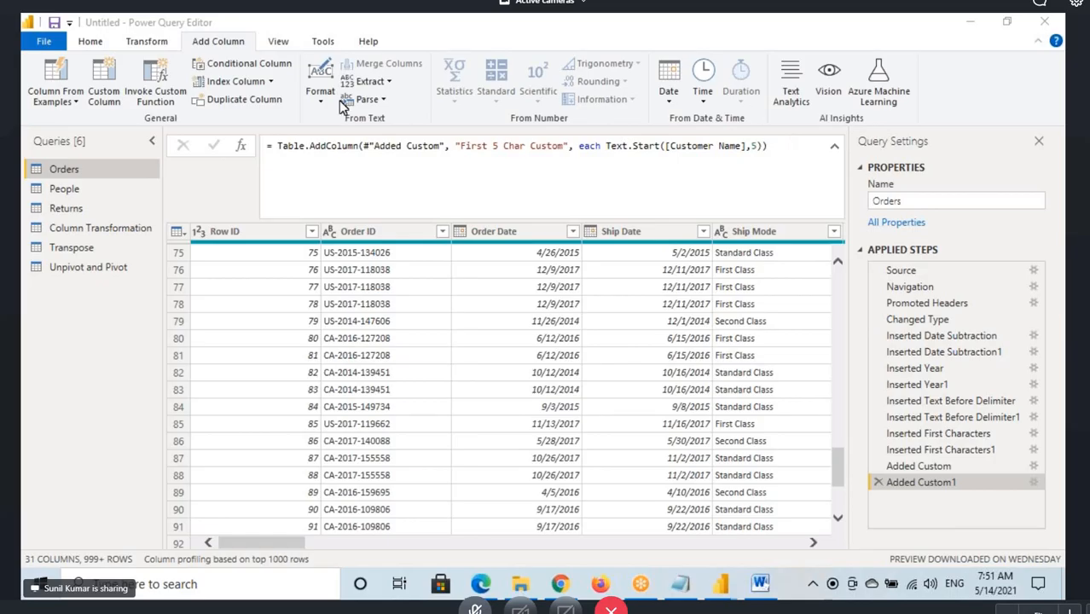
click(90, 189)
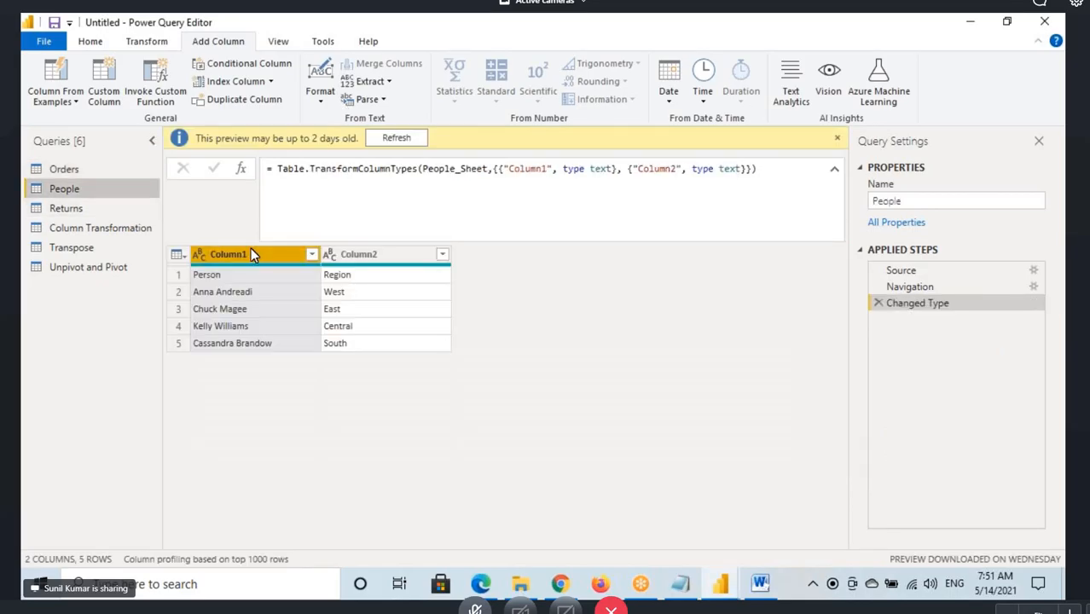
click(74, 210)
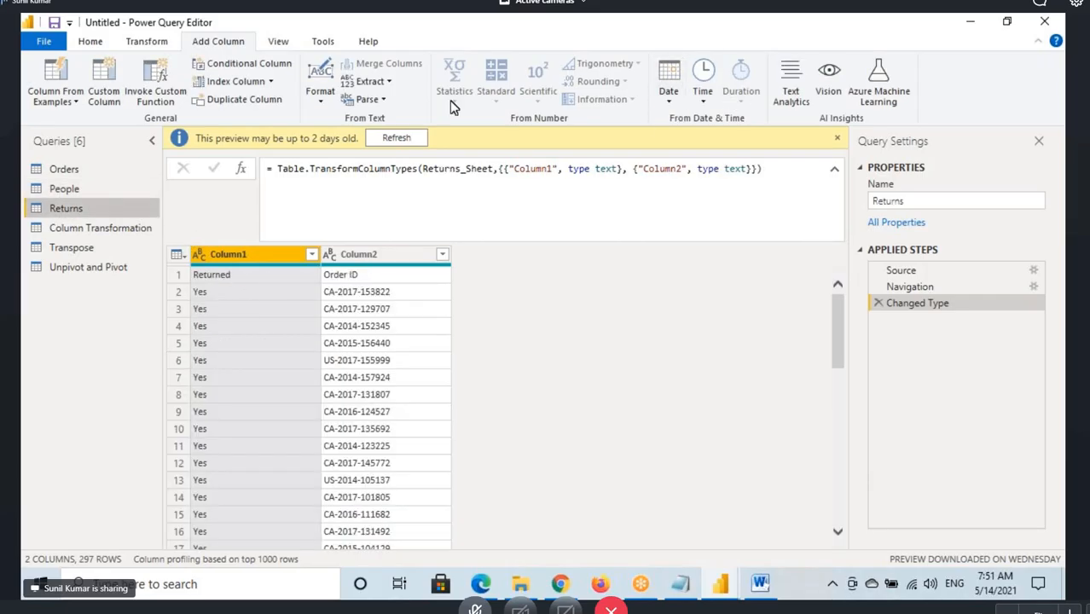
click(96, 46)
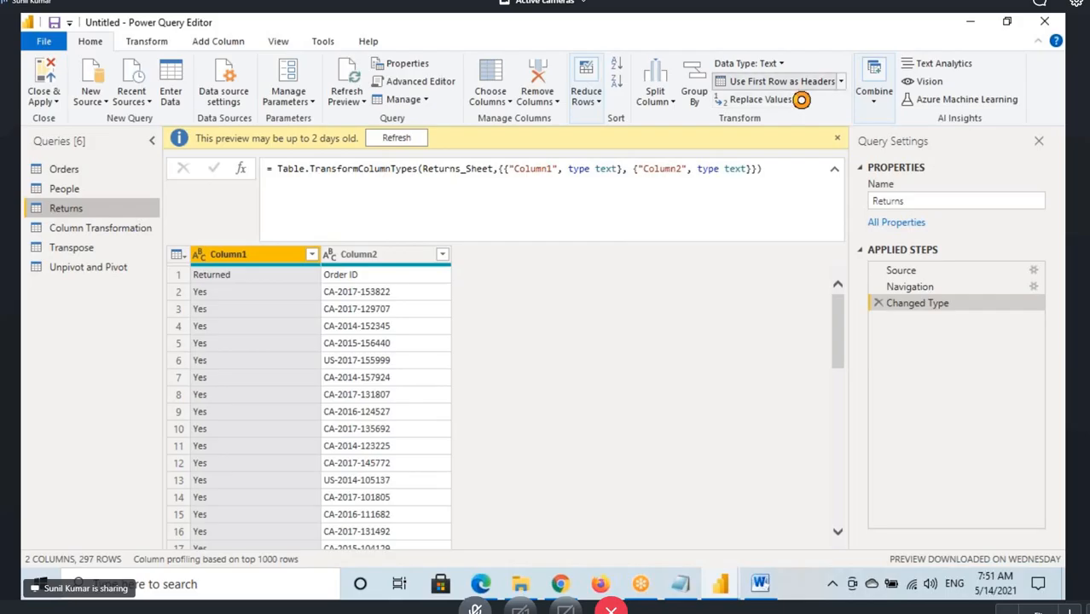
click(778, 82)
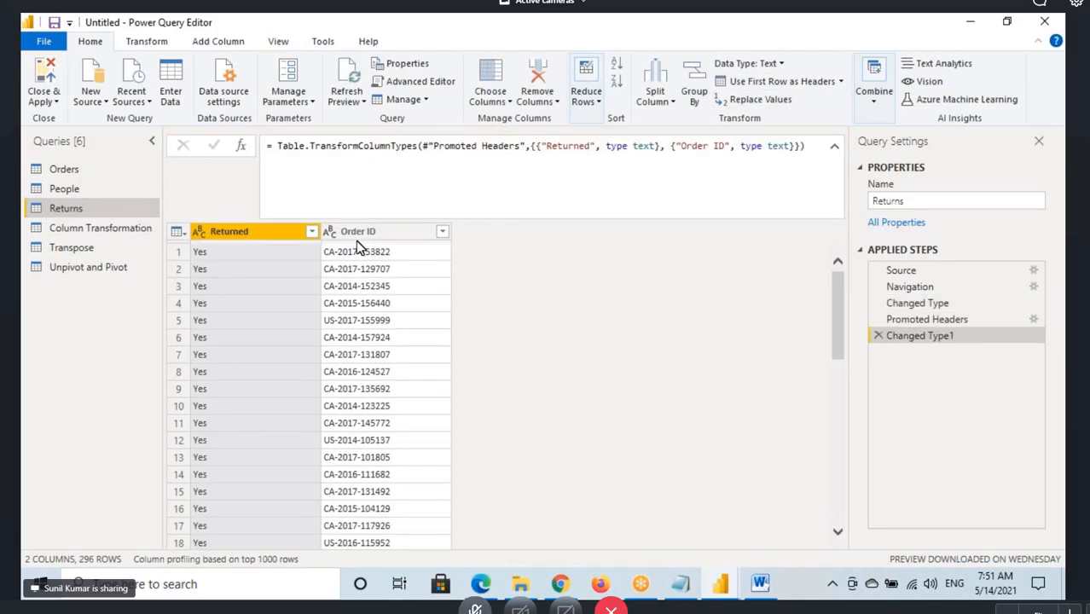
Examine the Order ID column in Returns and in Orders, boxing it on screen in Orders and clearing the marks
click(367, 232)
click(83, 172)
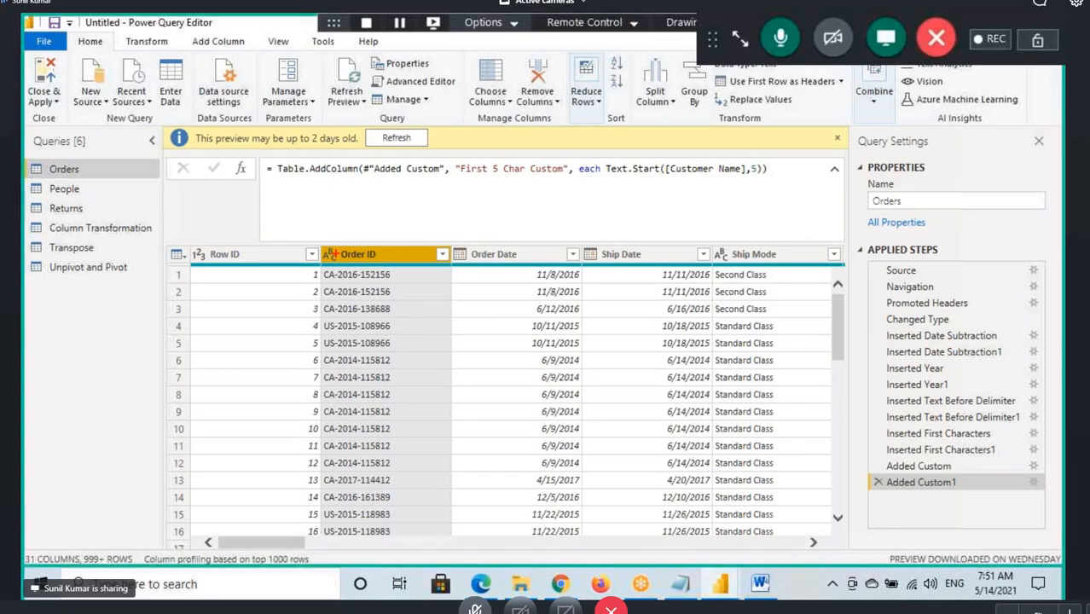
mouse_move(322, 240)
mouse_down()
mouse_move(396, 275)
mouse_move(364, 333)
mouse_up()
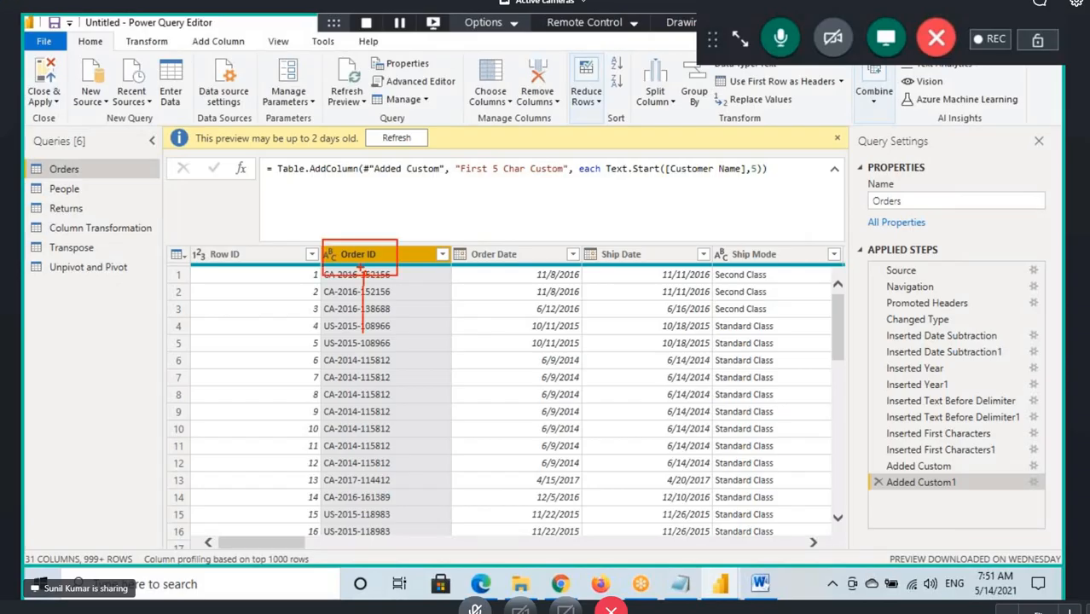
mouse_move(359, 269)
mouse_down()
mouse_move(348, 284)
mouse_move(412, 311)
mouse_up()
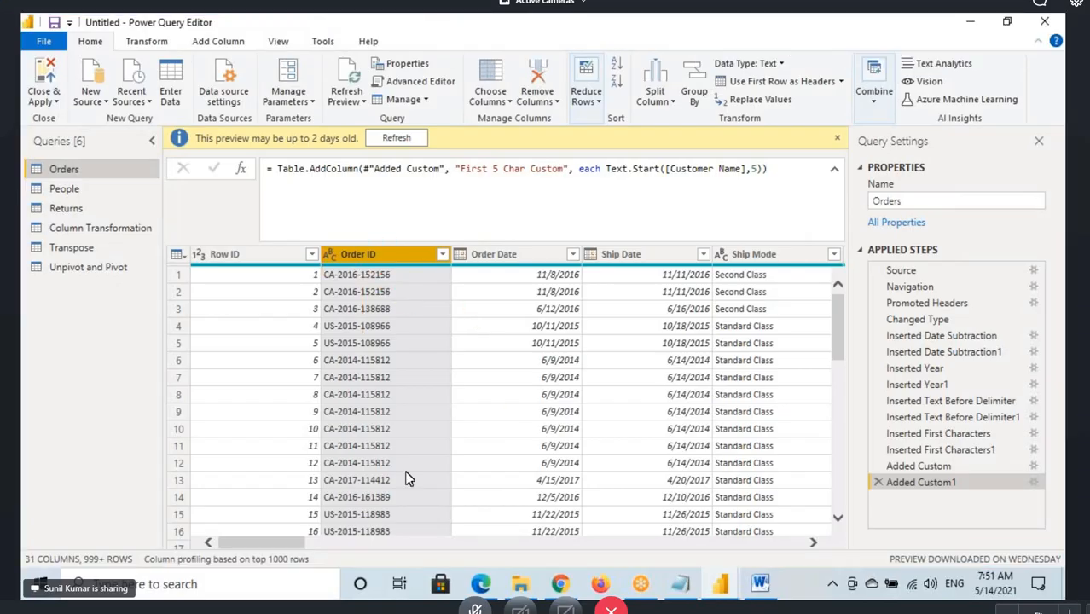
View the Category and Sub-Category columns of the Orders query
drag(285, 540, 522, 556)
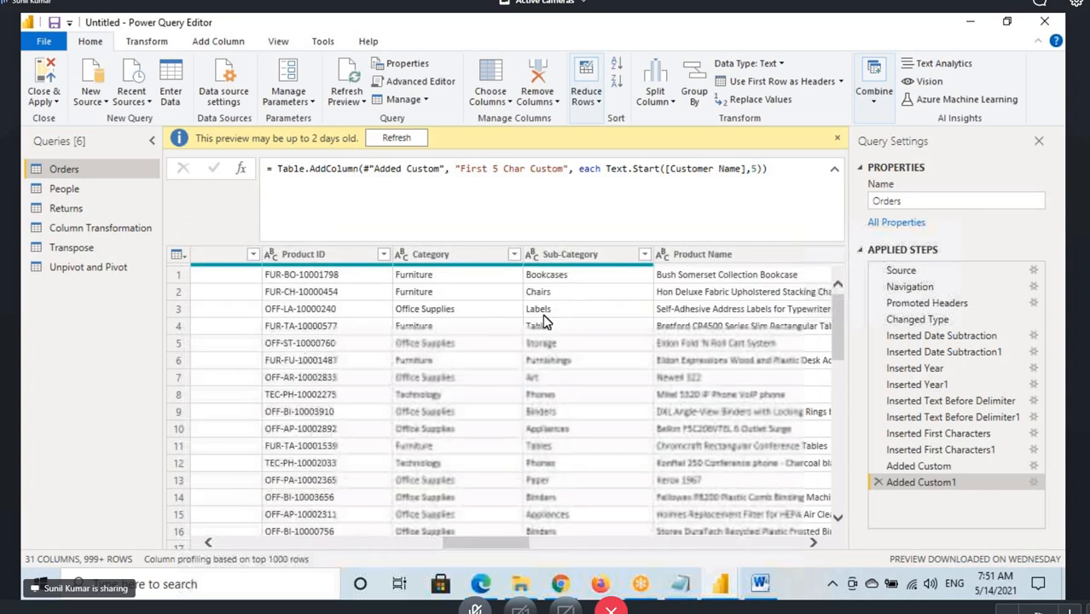
click(455, 258)
click(575, 257)
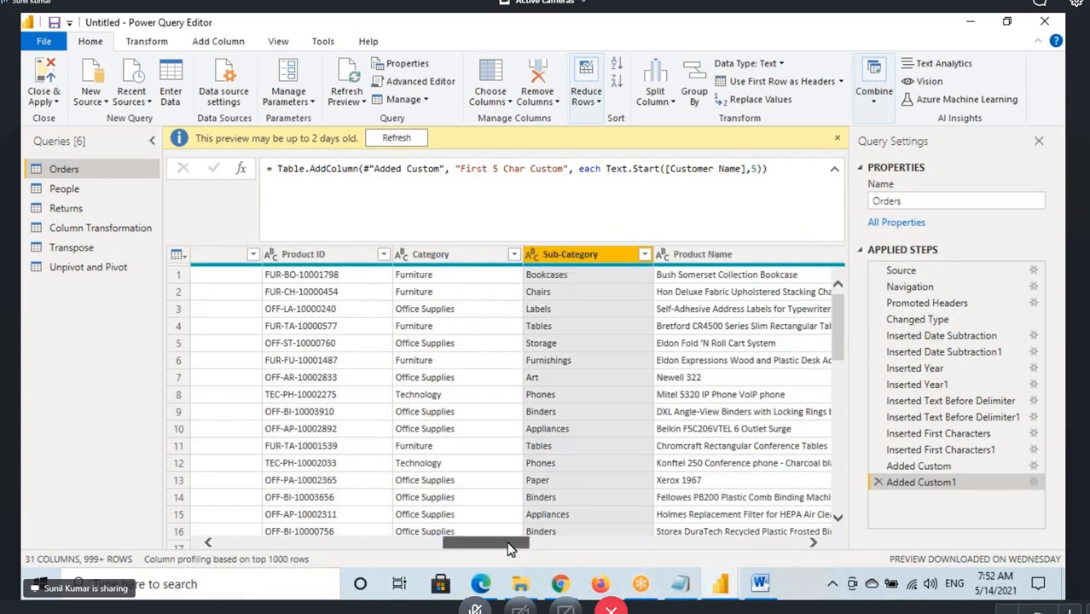
Select the Order ID column in Orders and start the Group By command
drag(507, 541, 283, 542)
click(355, 258)
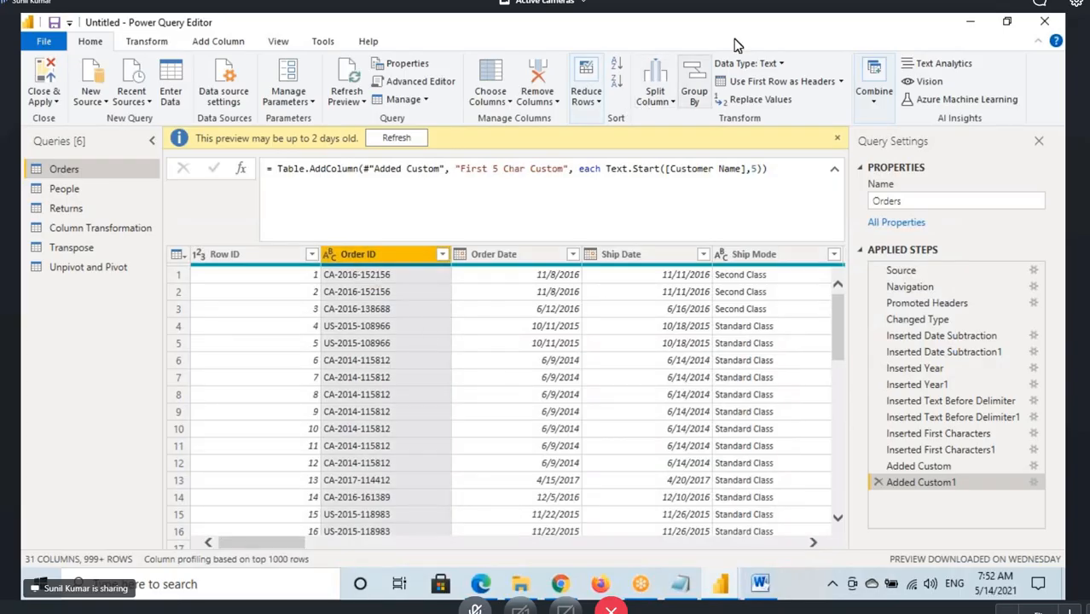
click(696, 85)
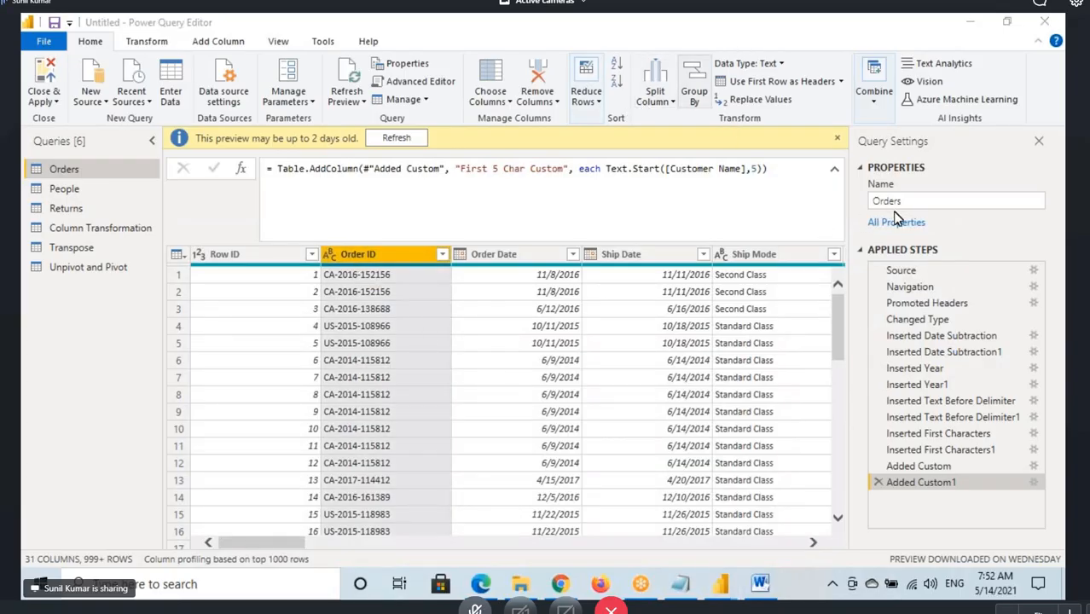